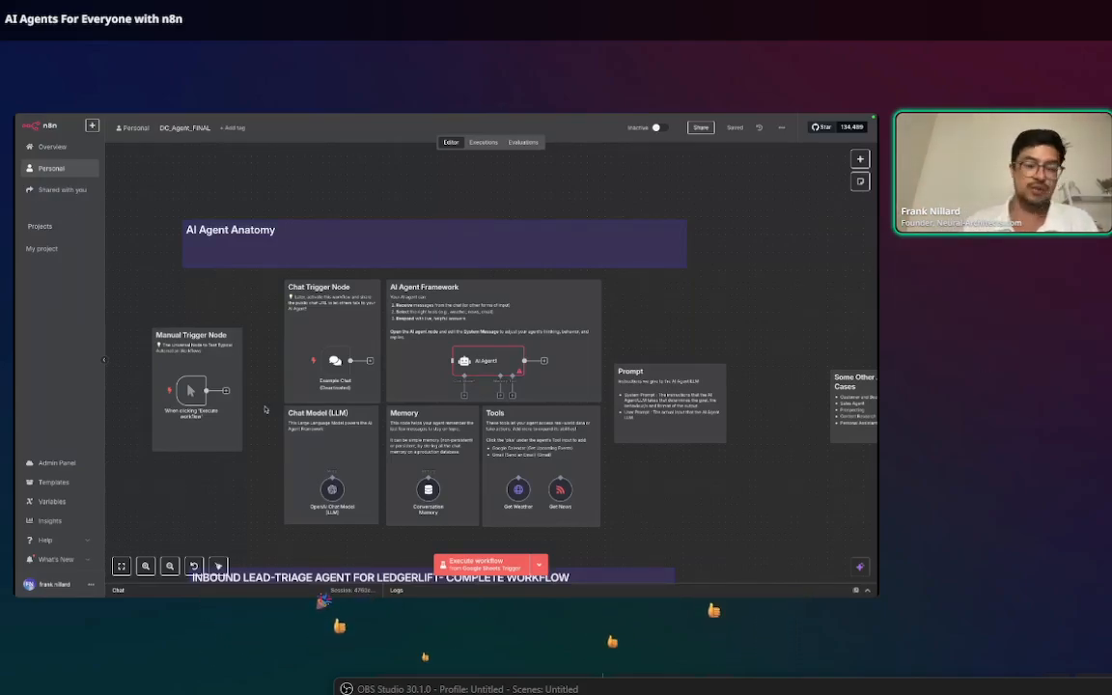
Go to the overview of all workflows and create a new empty workflow
scroll(790, 123, "up", 5)
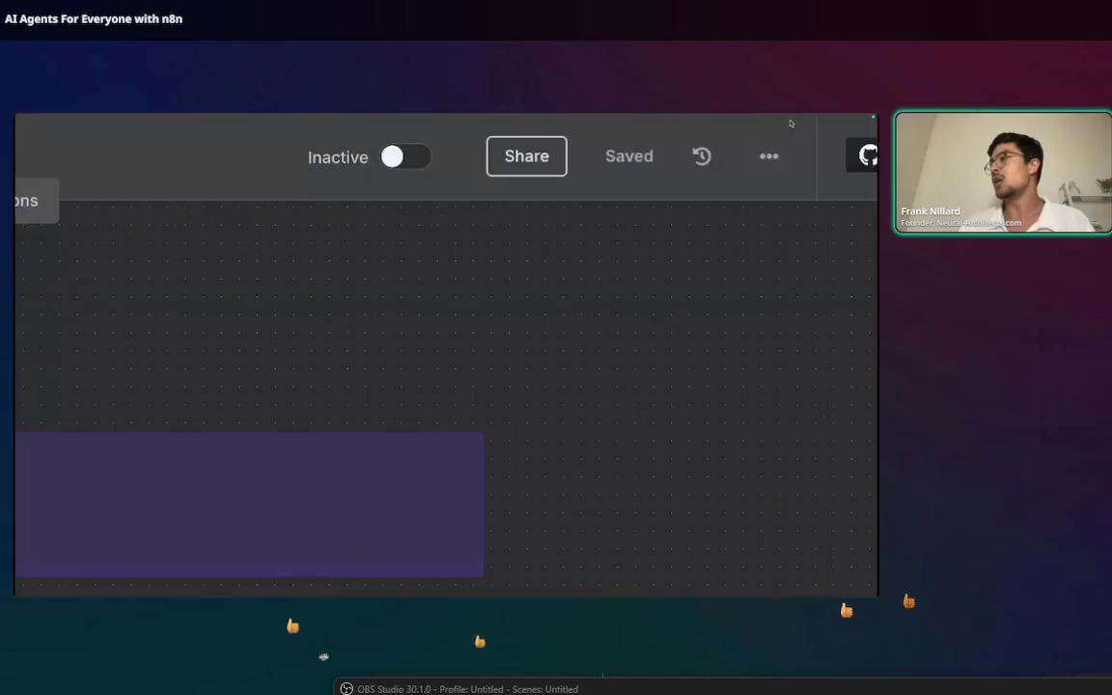
scroll(791, 123, "down", 5)
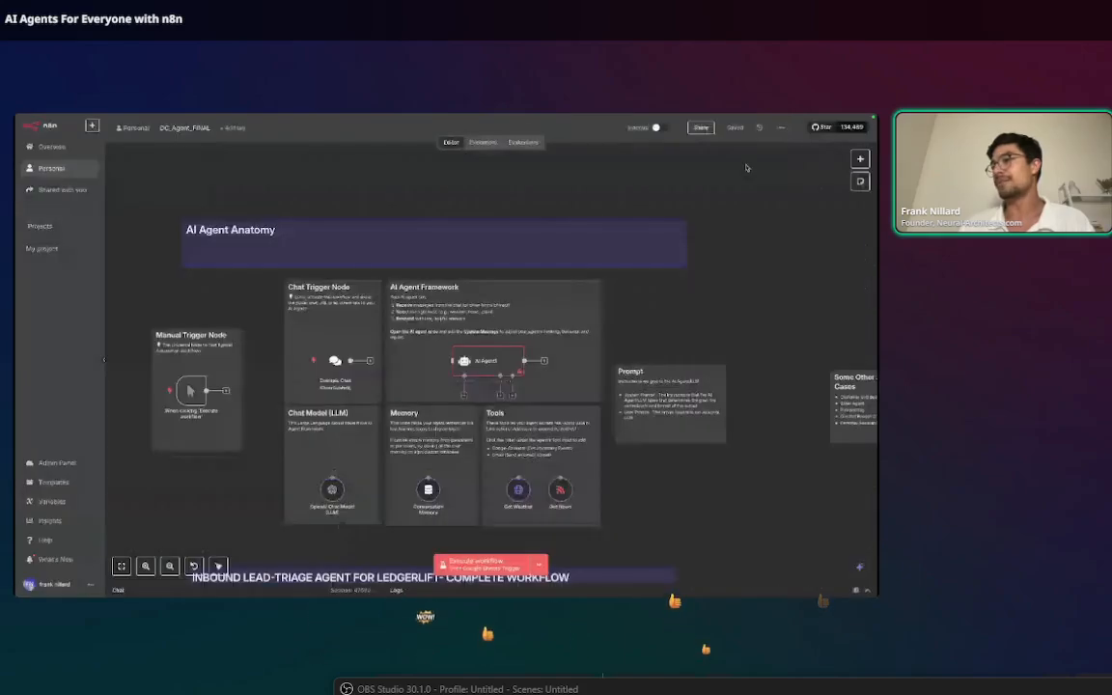
left_click(53, 147)
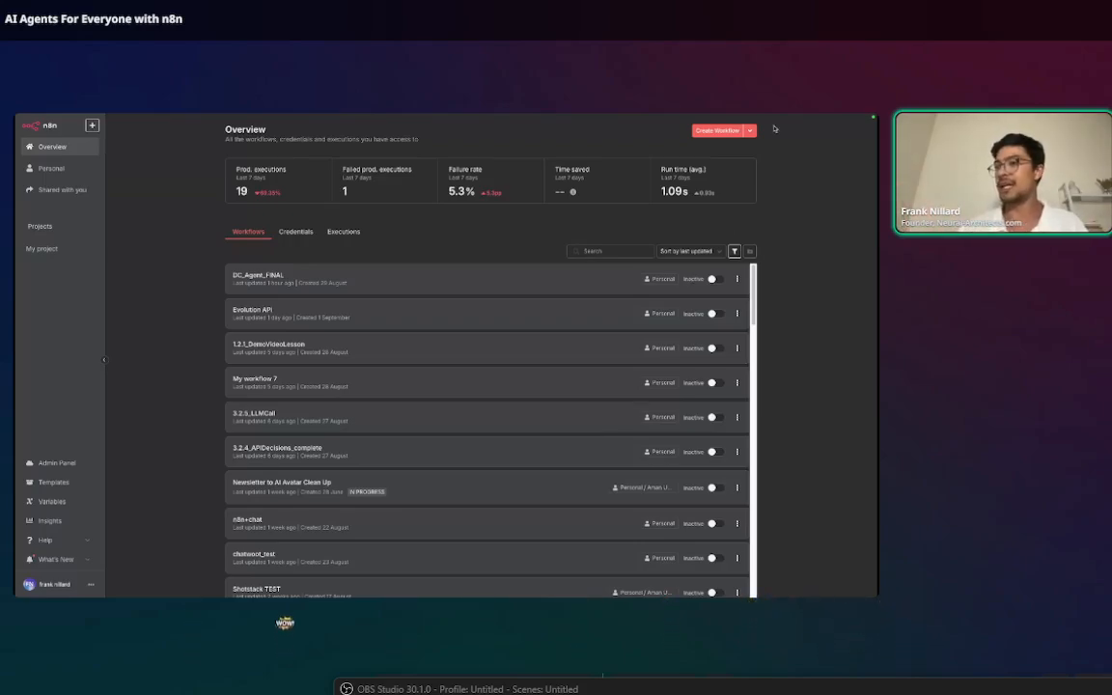
scroll(746, 126, "up", 5)
left_click(728, 151)
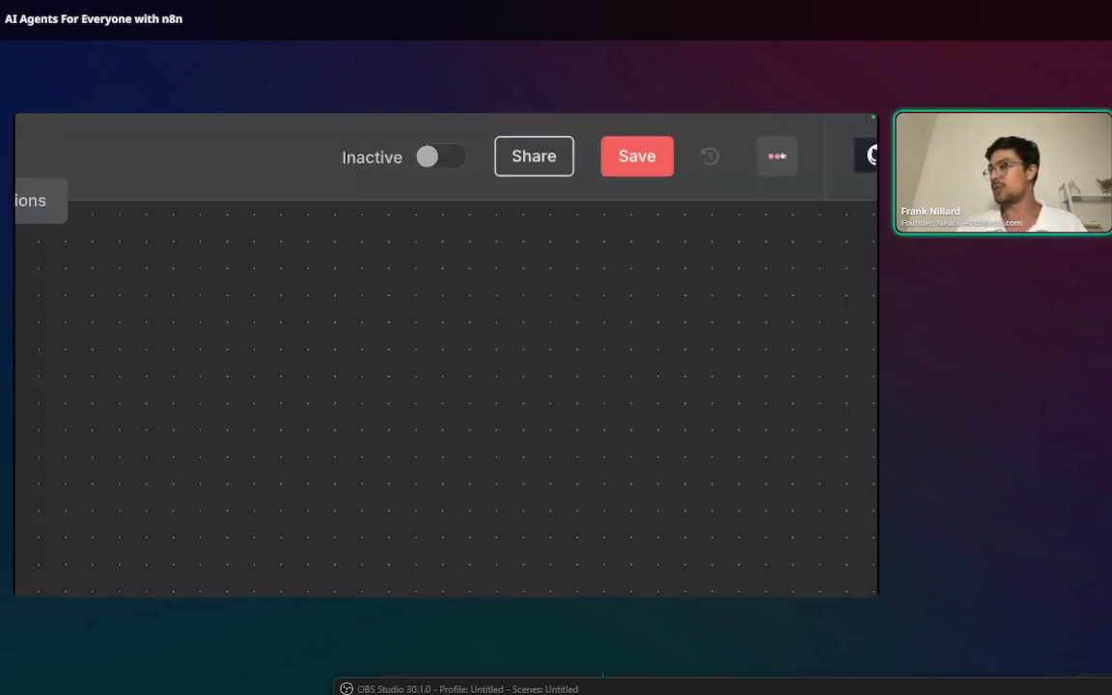
Import the DC_Agent_FINAL.json file from Downloads into the new workflow
left_click(778, 155)
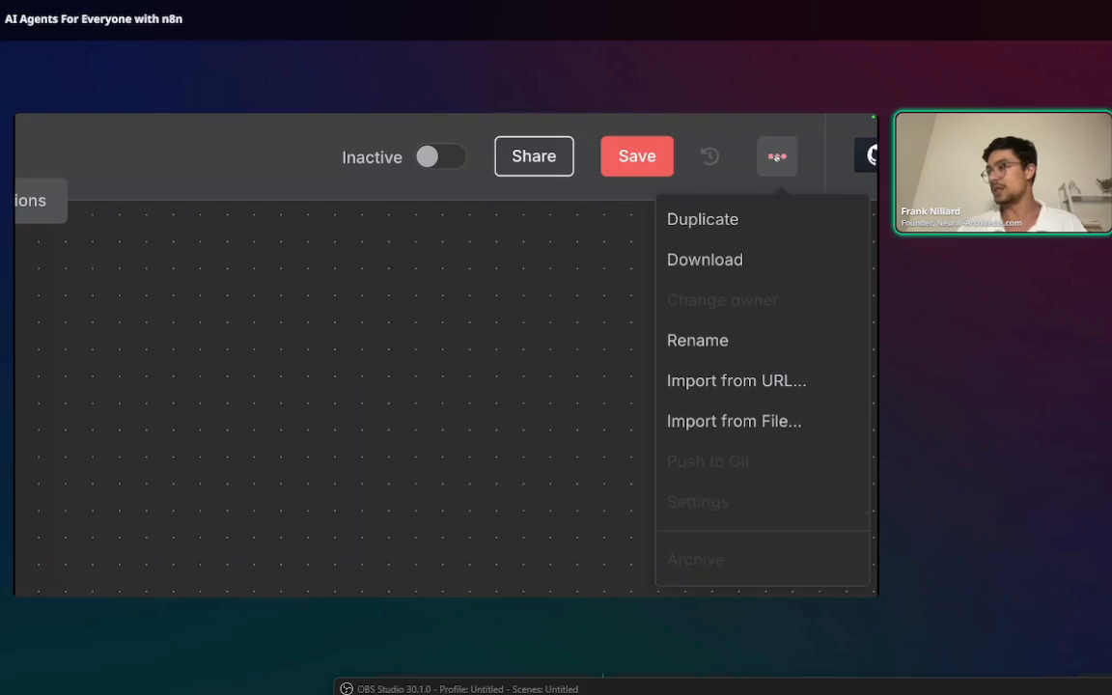
left_click(765, 422)
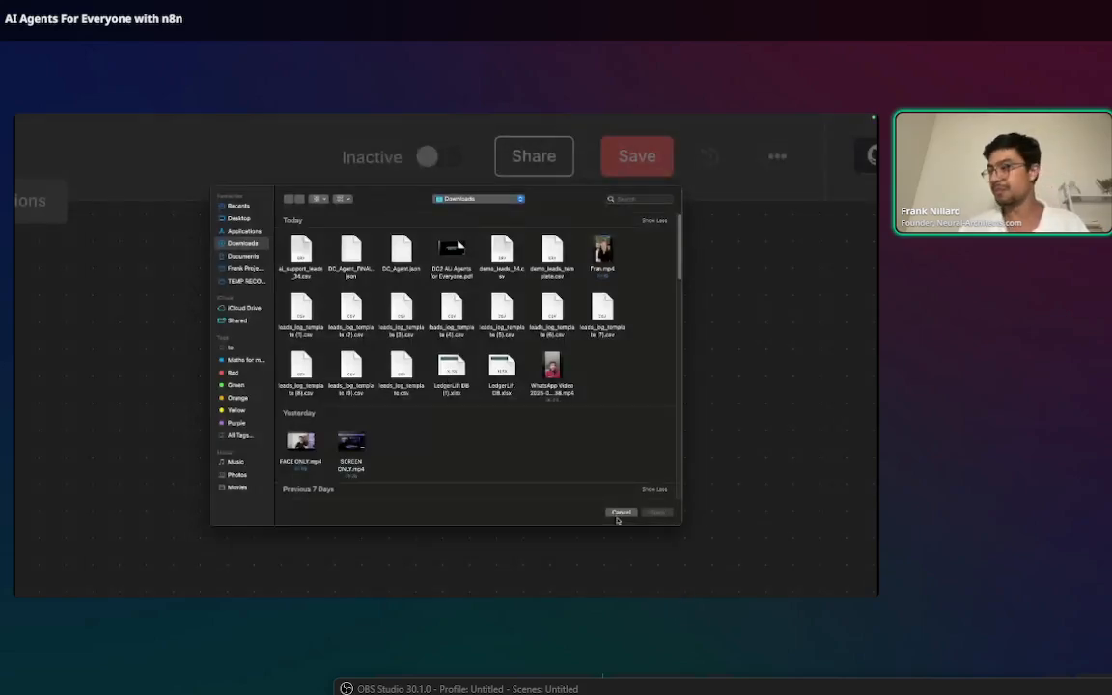
left_click(350, 253)
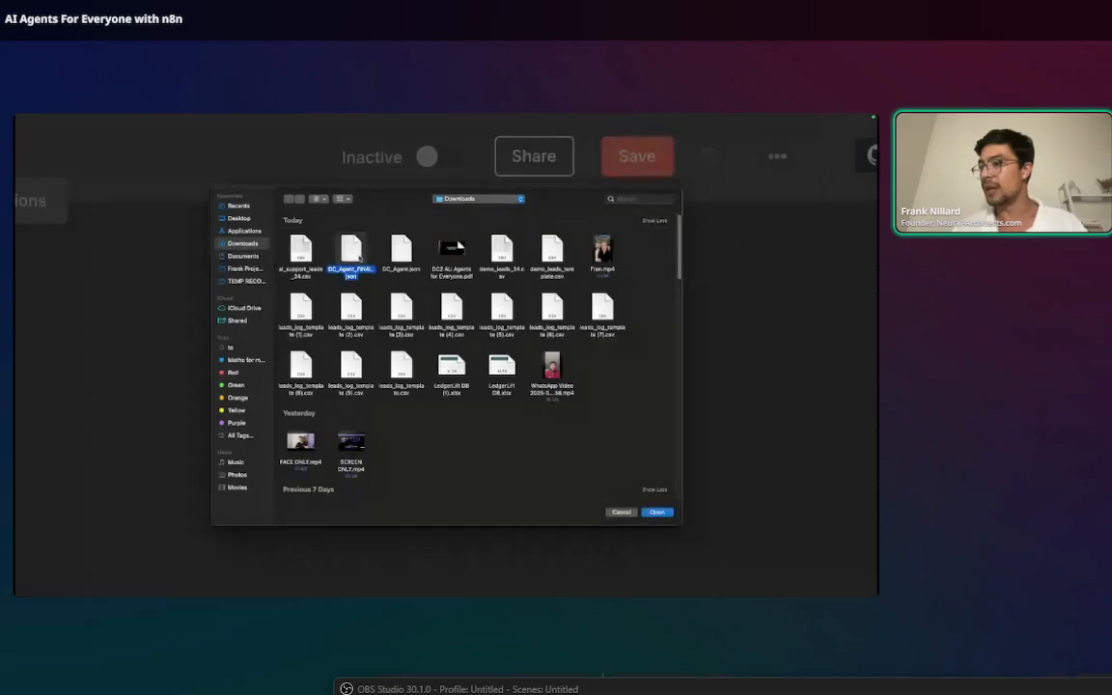
left_click(666, 512)
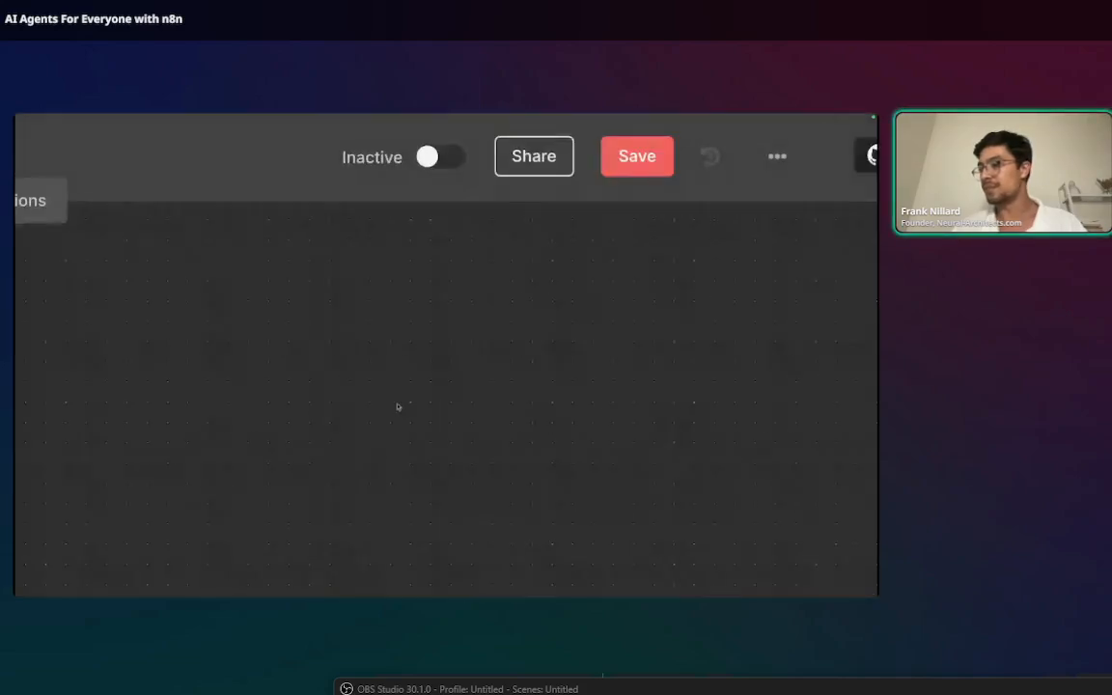
Connect the Example Chat trigger to AI Agent1 in the AI Agent Anatomy section and activate the deactivated trigger
scroll(399, 404, "down", 5)
scroll(417, 454, "up", 1)
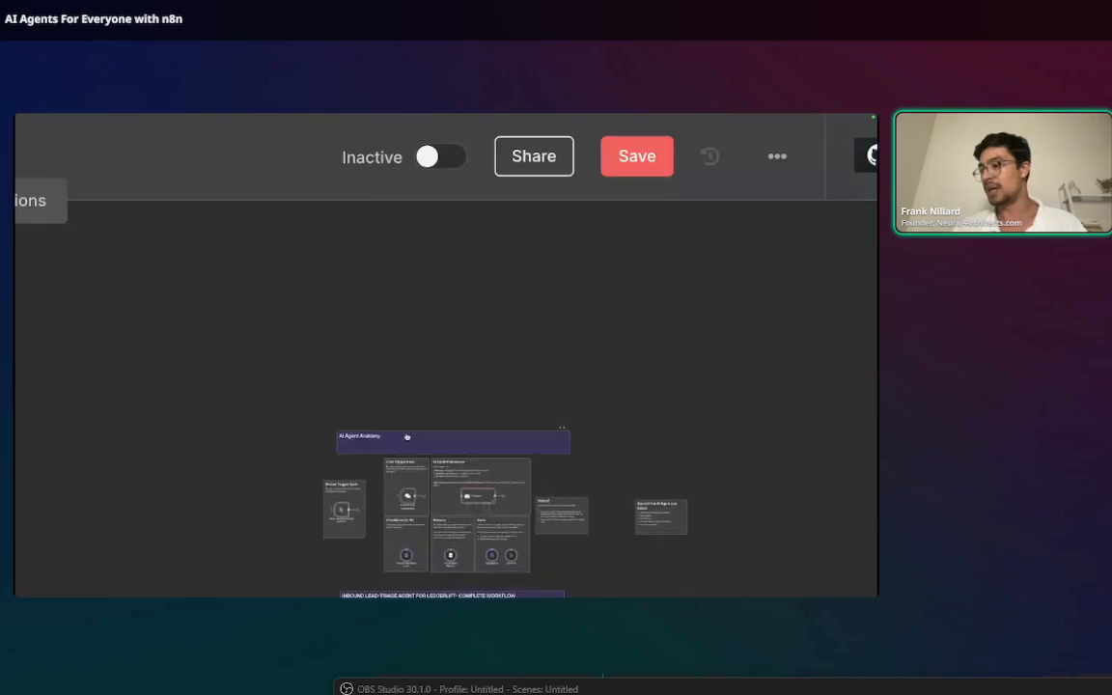
scroll(408, 437, "down", 2)
scroll(609, 300, "up", 5)
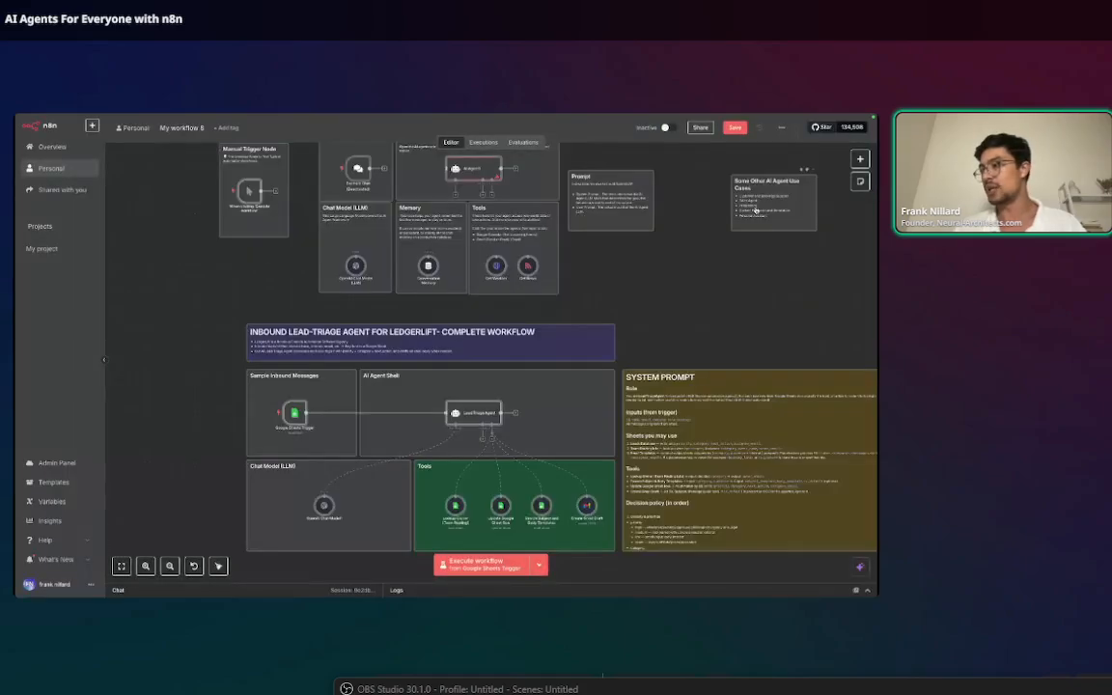
scroll(609, 299, "up", 3)
scroll(247, 277, "up", 3)
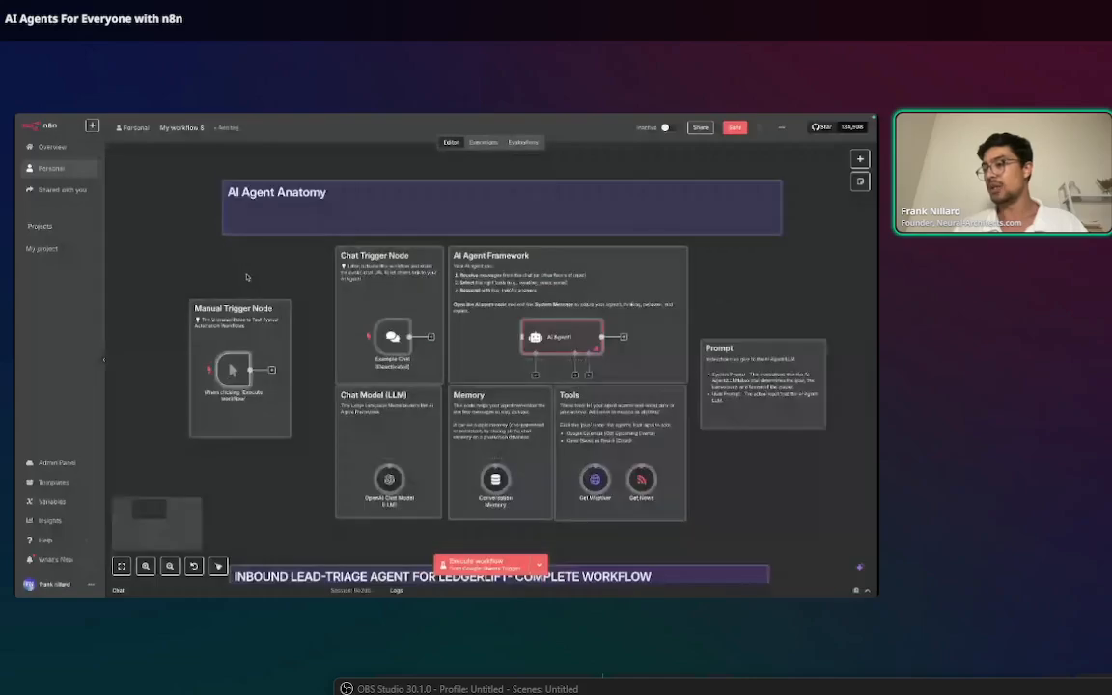
scroll(496, 275, "up", 1)
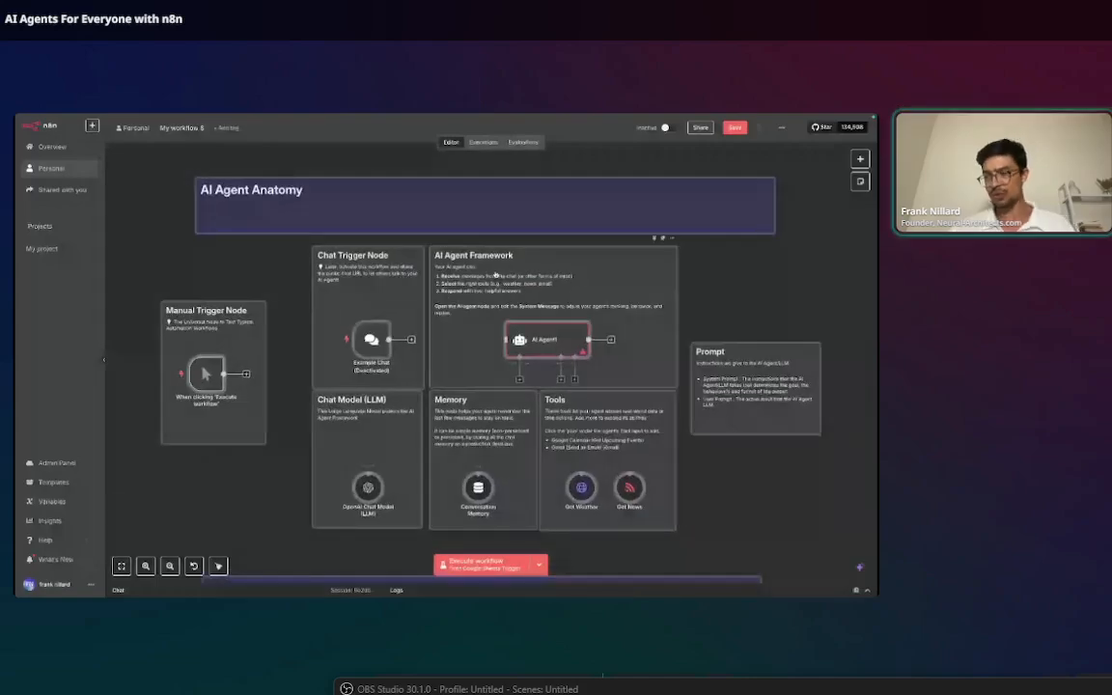
scroll(496, 275, "up", 1)
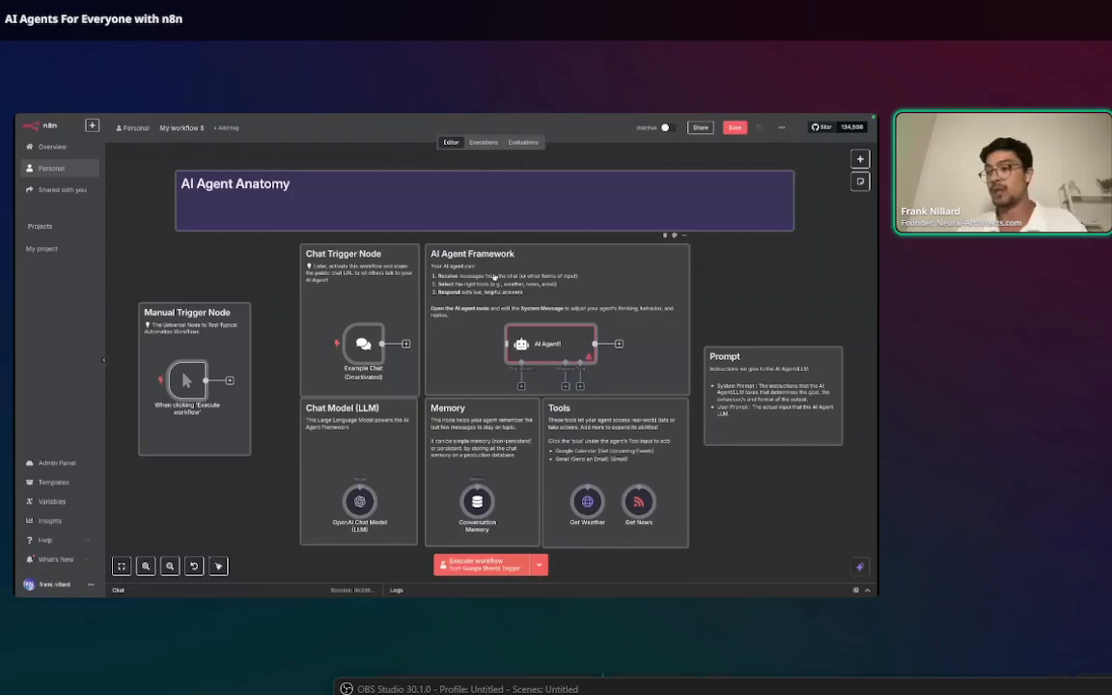
left_click(242, 485)
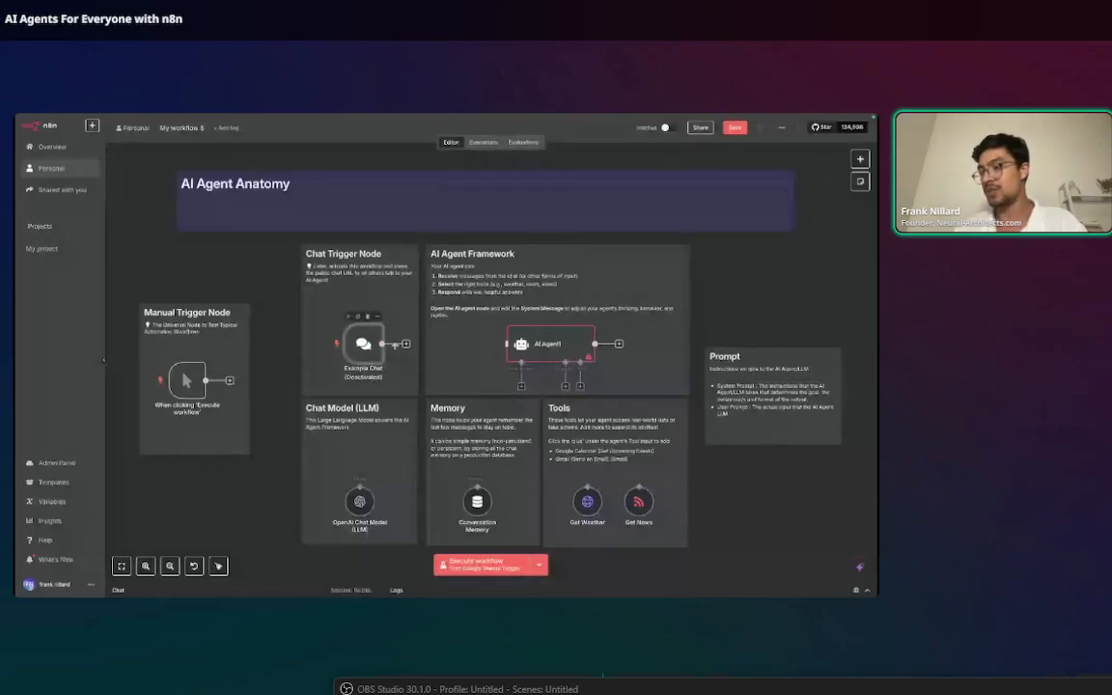
left_click_drag(405, 346, 504, 345)
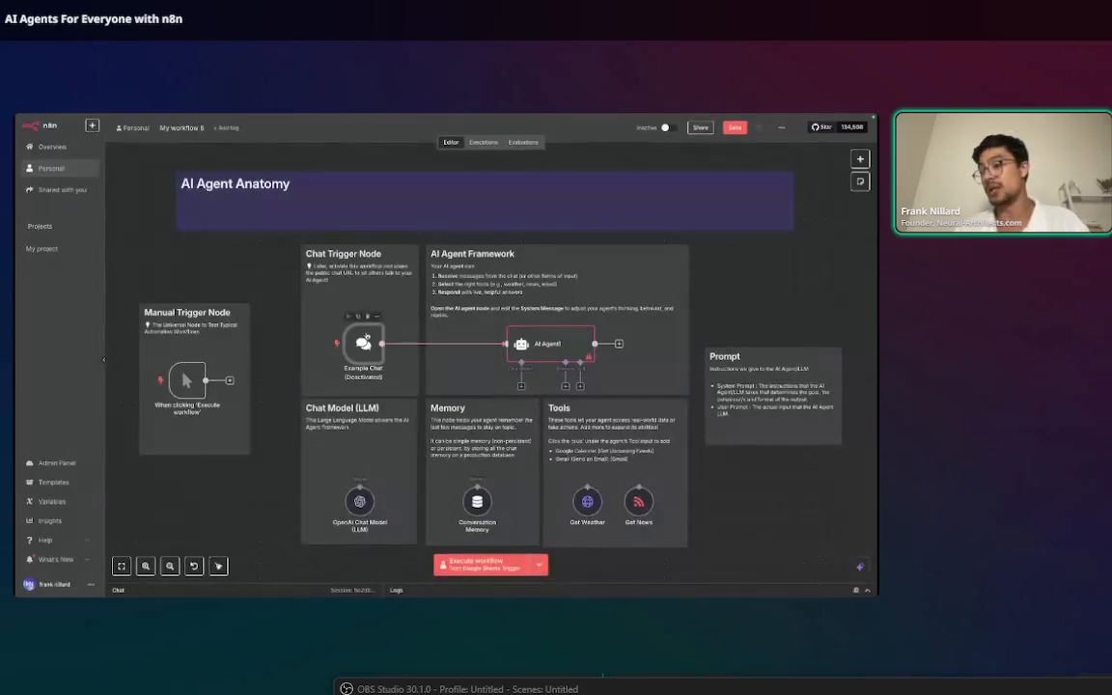
scroll(364, 332, "up", 5)
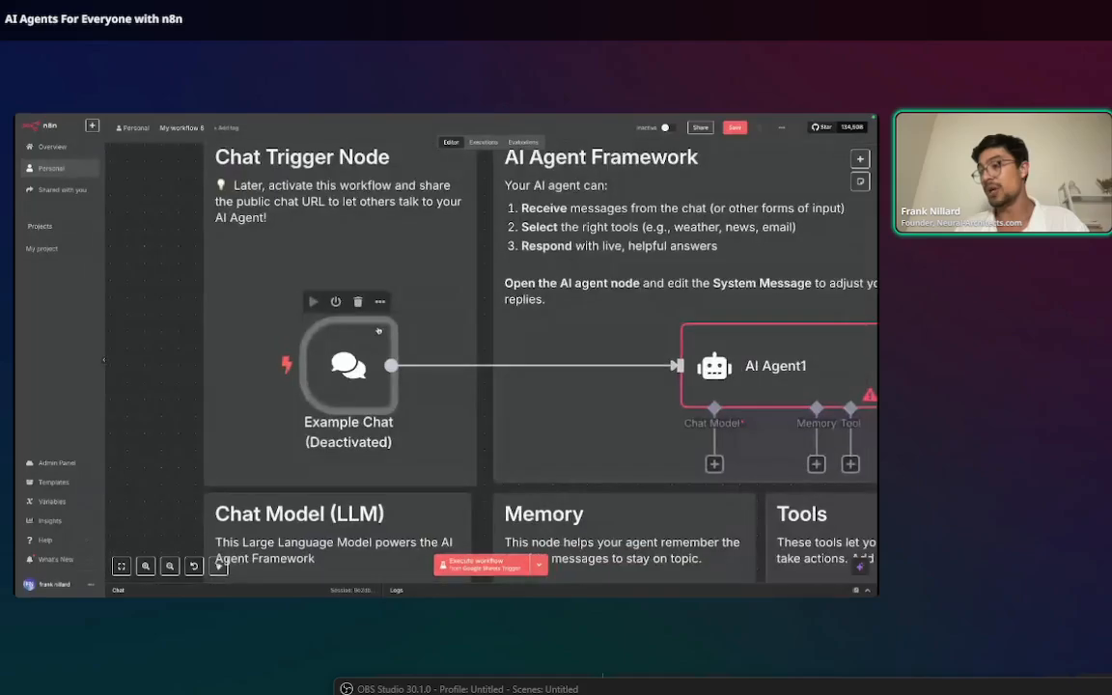
left_click(336, 302)
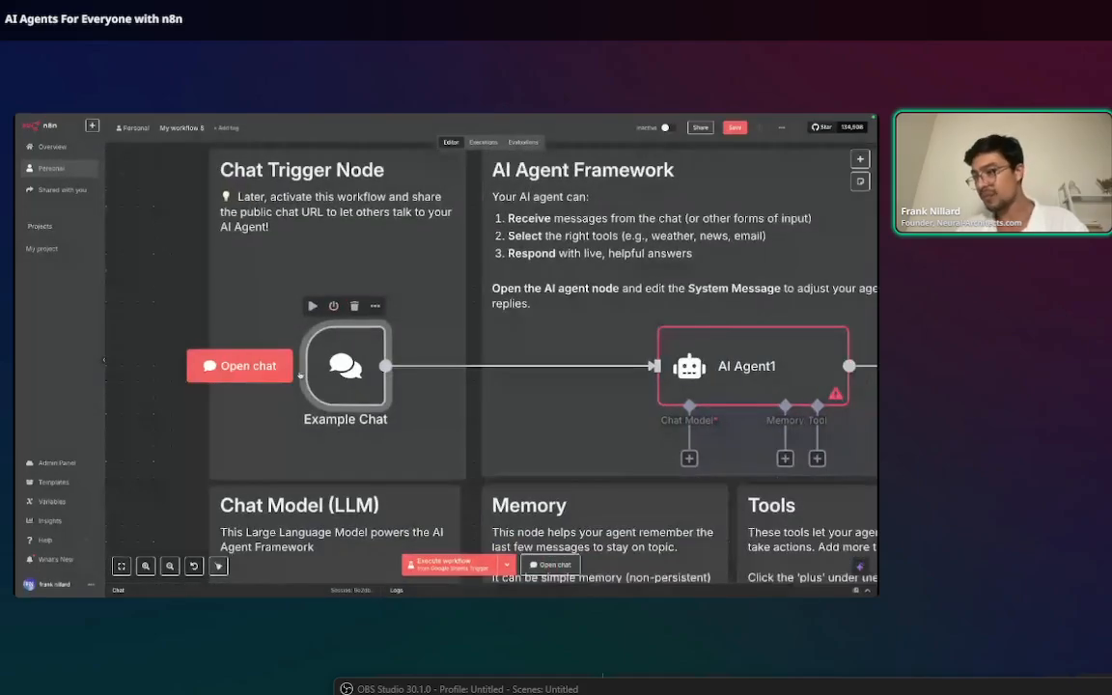
Connect AI Agent1's chat model input to the OpenAI Chat Model (LLM) node and shift that node slightly
scroll(307, 371, "down", 6)
scroll(471, 393, "up", 2)
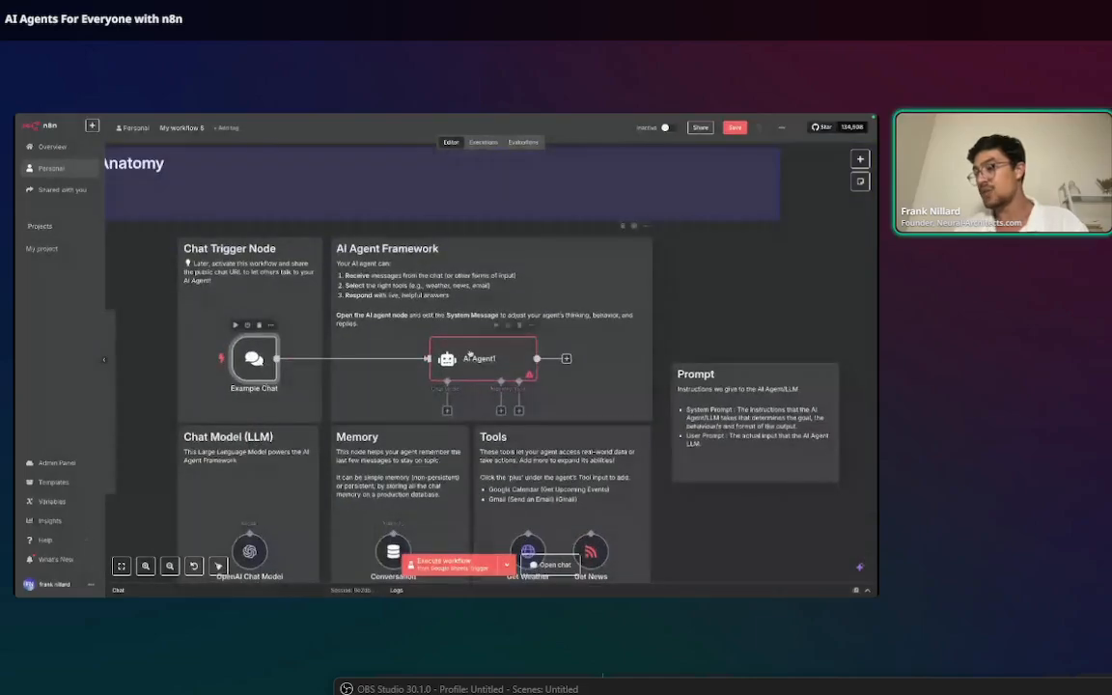
scroll(474, 386, "down", 1)
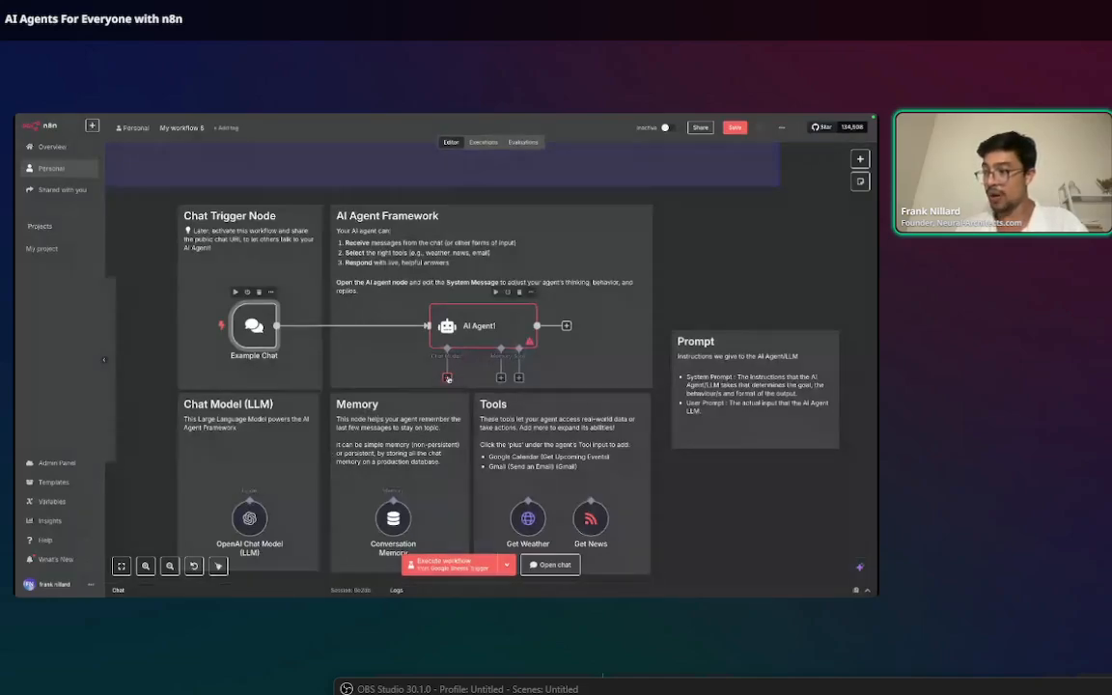
left_click_drag(447, 378, 233, 521)
scroll(446, 380, "up", 5)
scroll(445, 382, "down", 4)
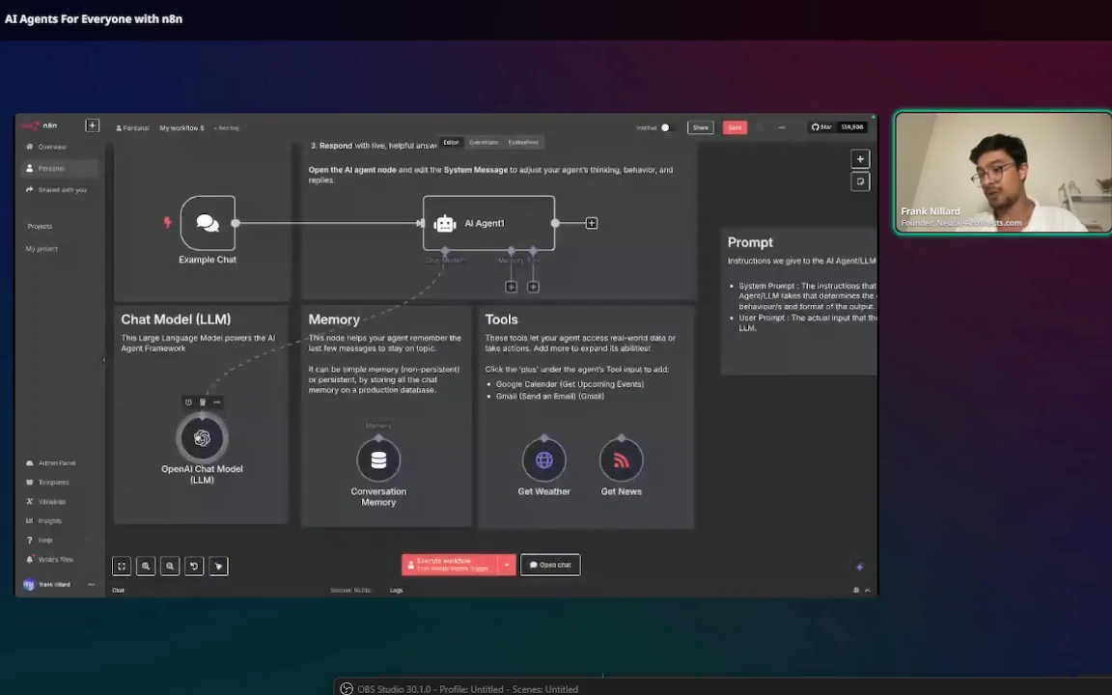
scroll(215, 447, "up", 2)
scroll(325, 402, "down", 1)
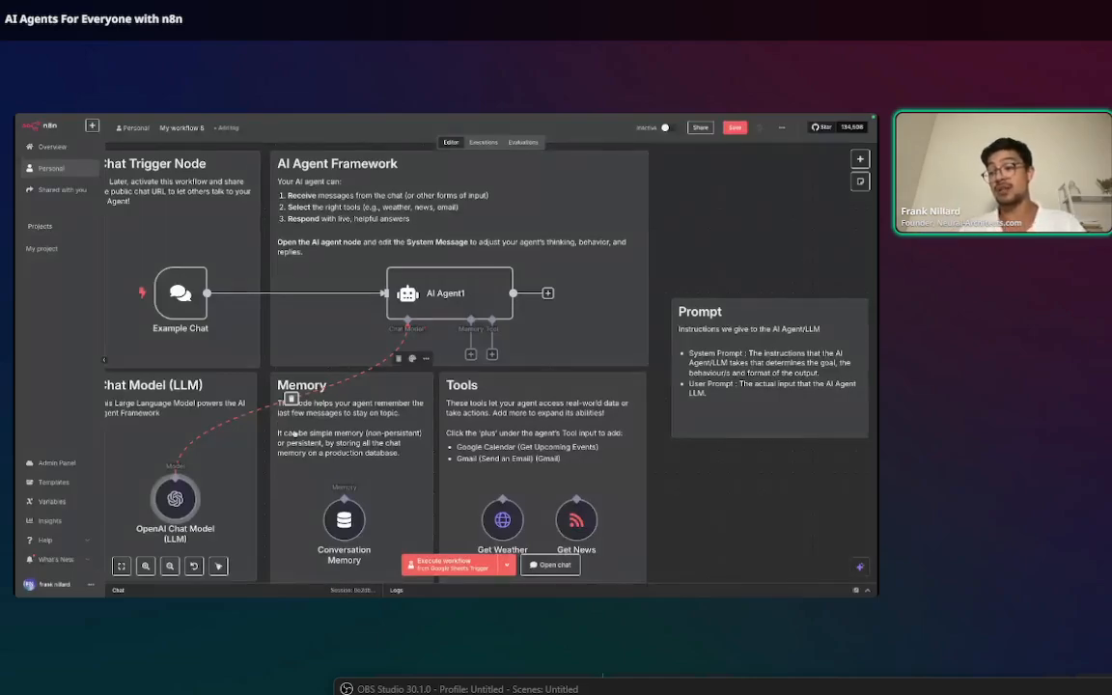
mouse_move(178, 499)
left_mouse_down()
mouse_move(169, 510)
mouse_move(167, 499)
left_mouse_up()
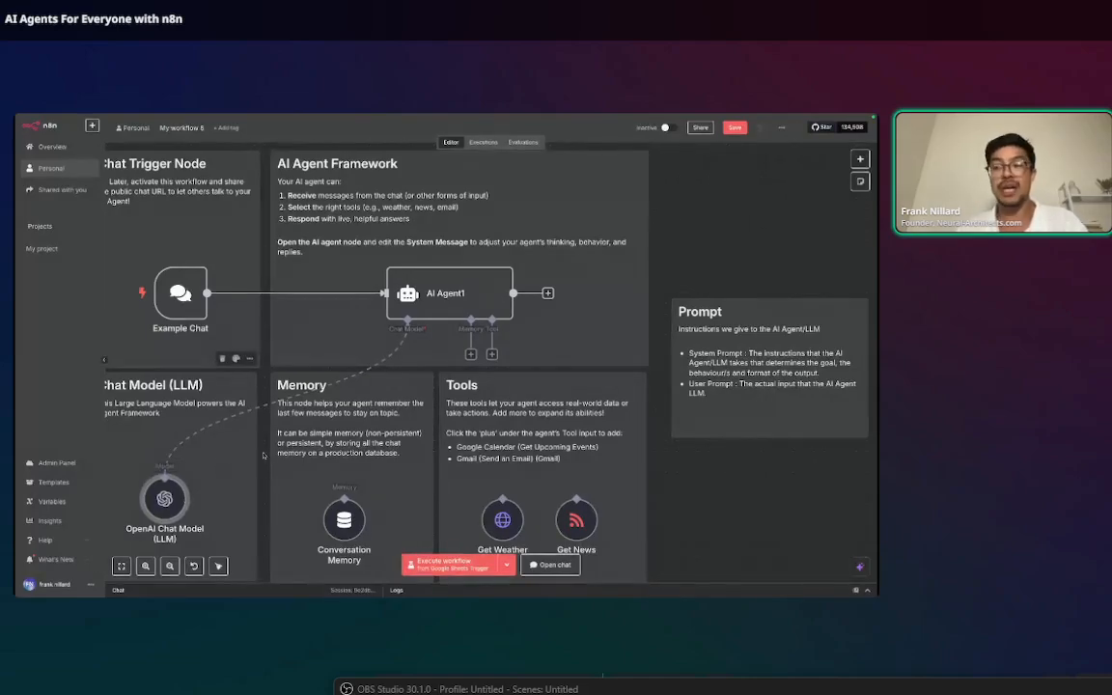
Connect Conversation Memory to AI Agent1's memory input, and Get Weather and Get News to its tool input
scroll(237, 452, "down", 2)
scroll(236, 453, "up", 1)
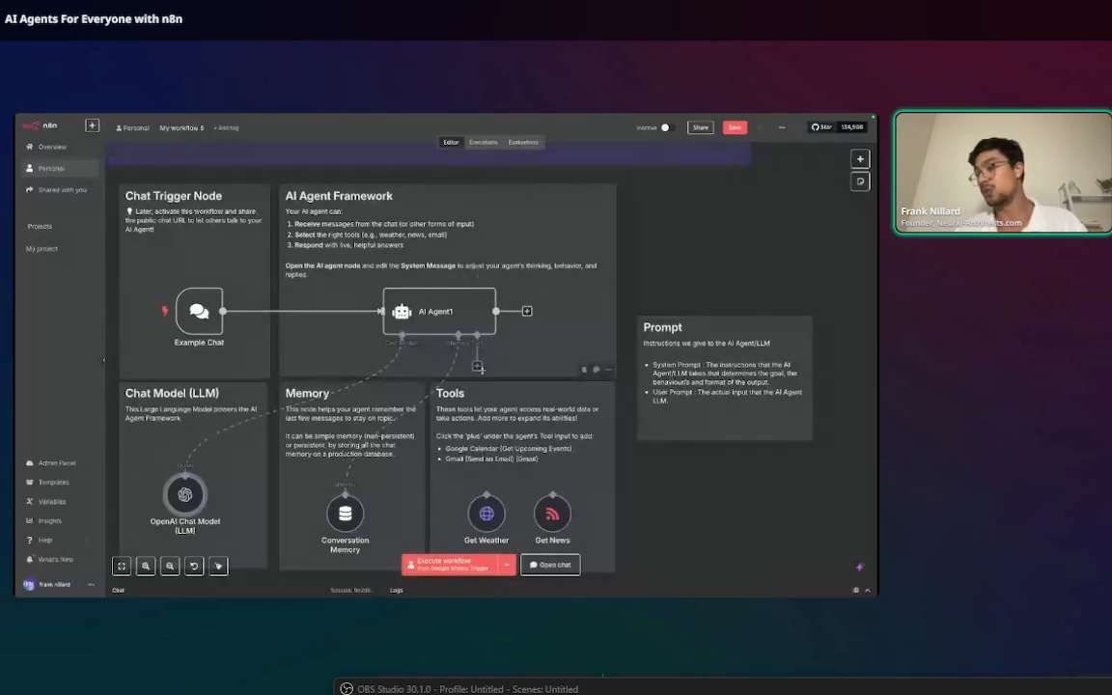
scroll(479, 368, "up", 2)
scroll(493, 381, "down", 1)
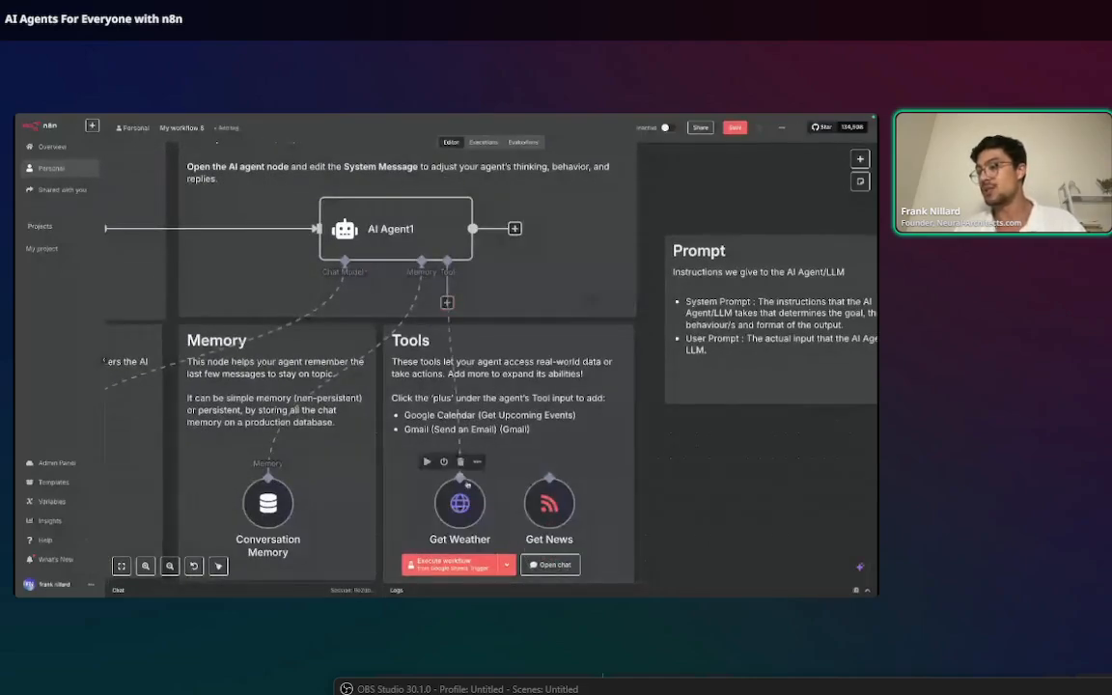
left_click(461, 504)
scroll(461, 502, "down", 1)
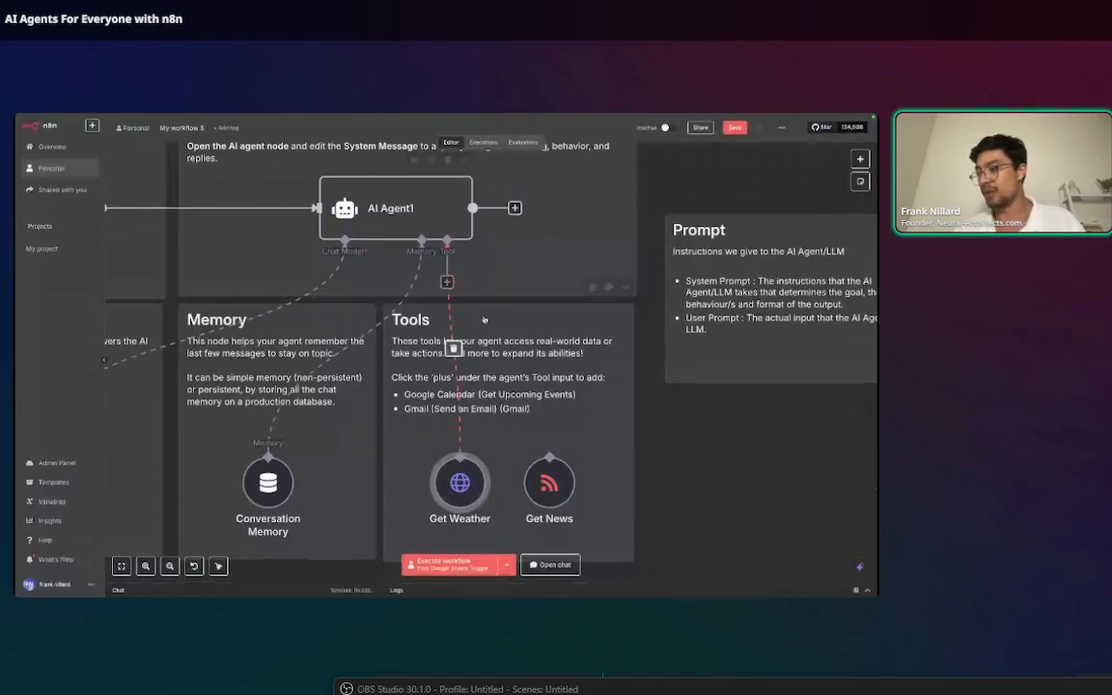
mouse_move(550, 453)
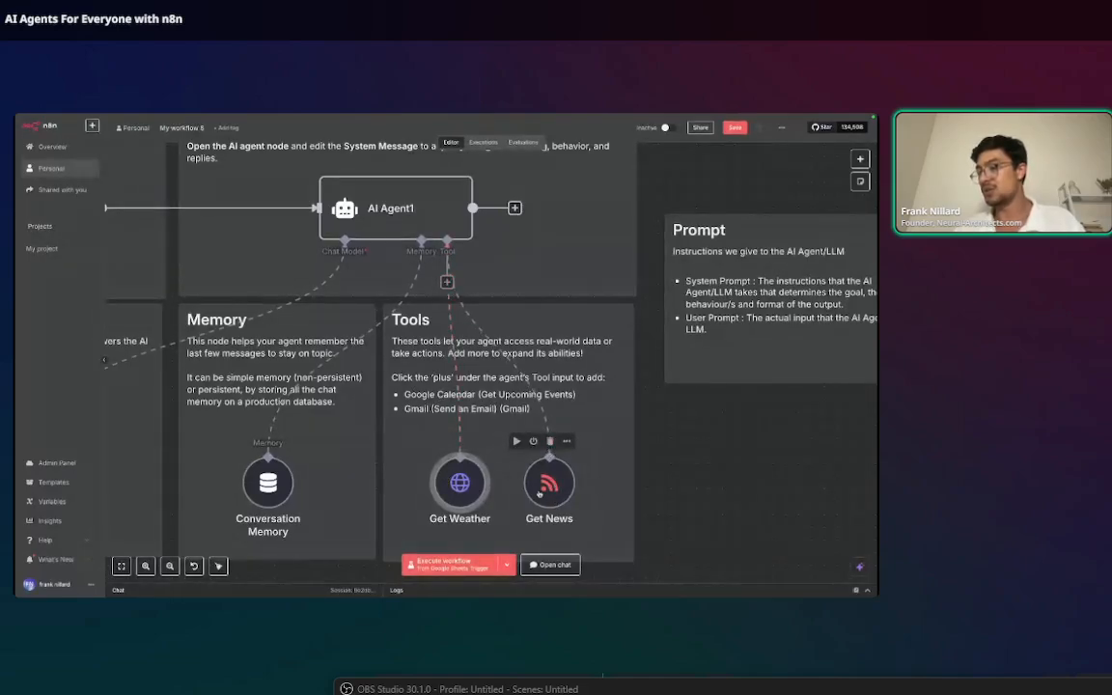
Open the workflow's test chat, enlarge its area and send the message "hi" to run the agent
scroll(625, 484, "down", 5)
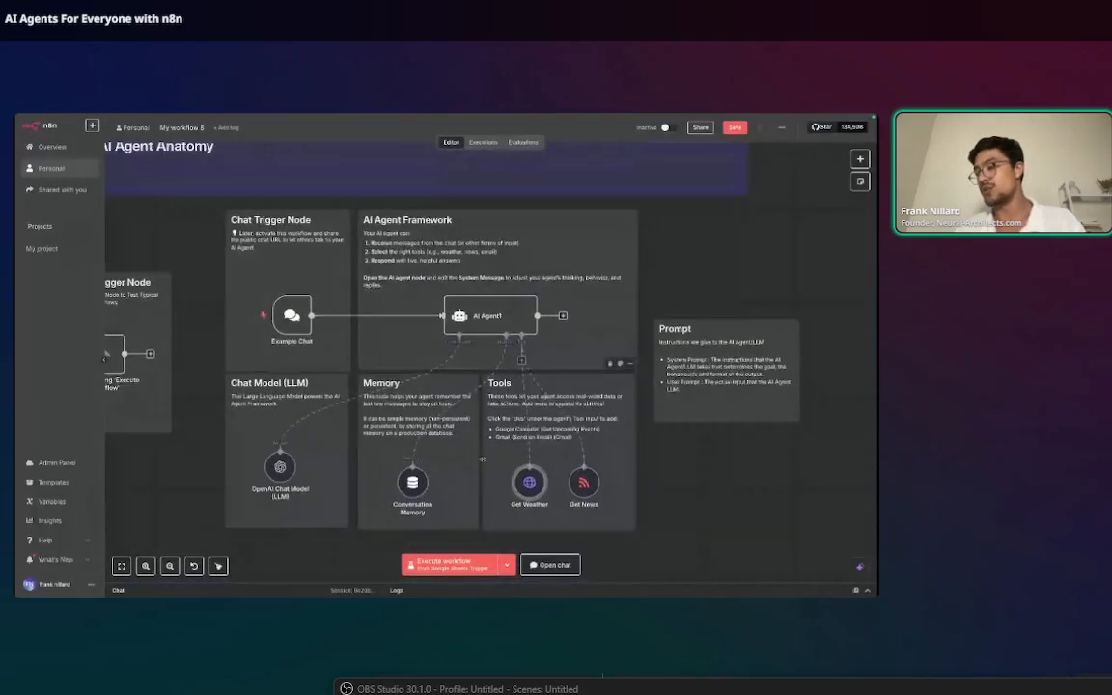
scroll(489, 463, "up", 4)
scroll(506, 464, "down", 2)
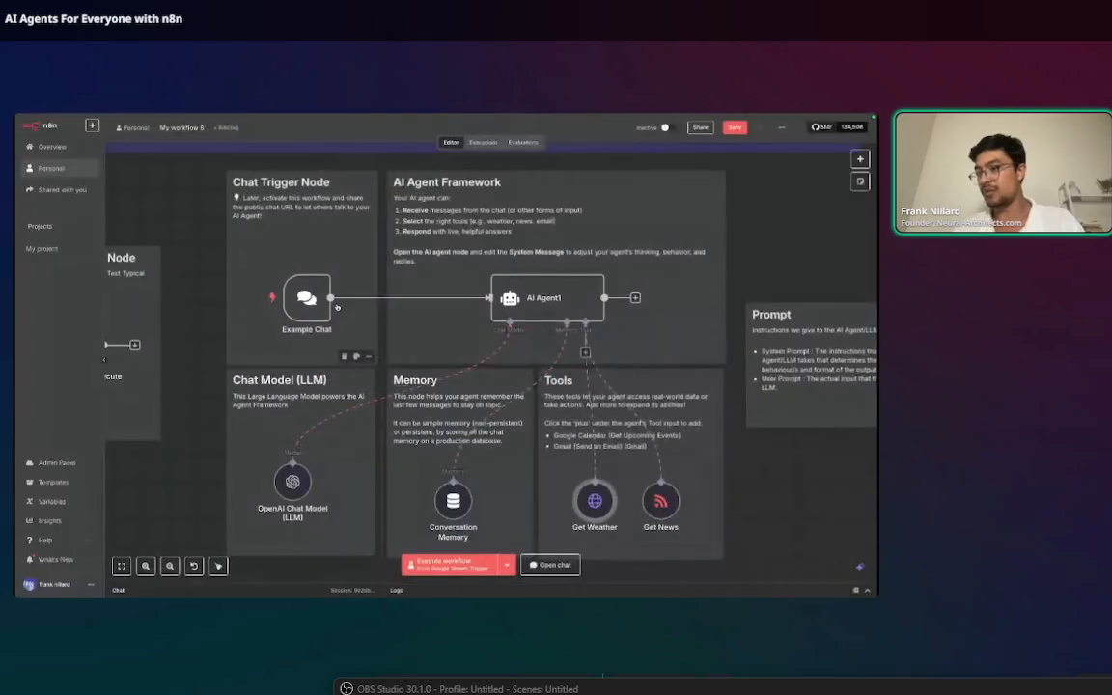
left_click(550, 567)
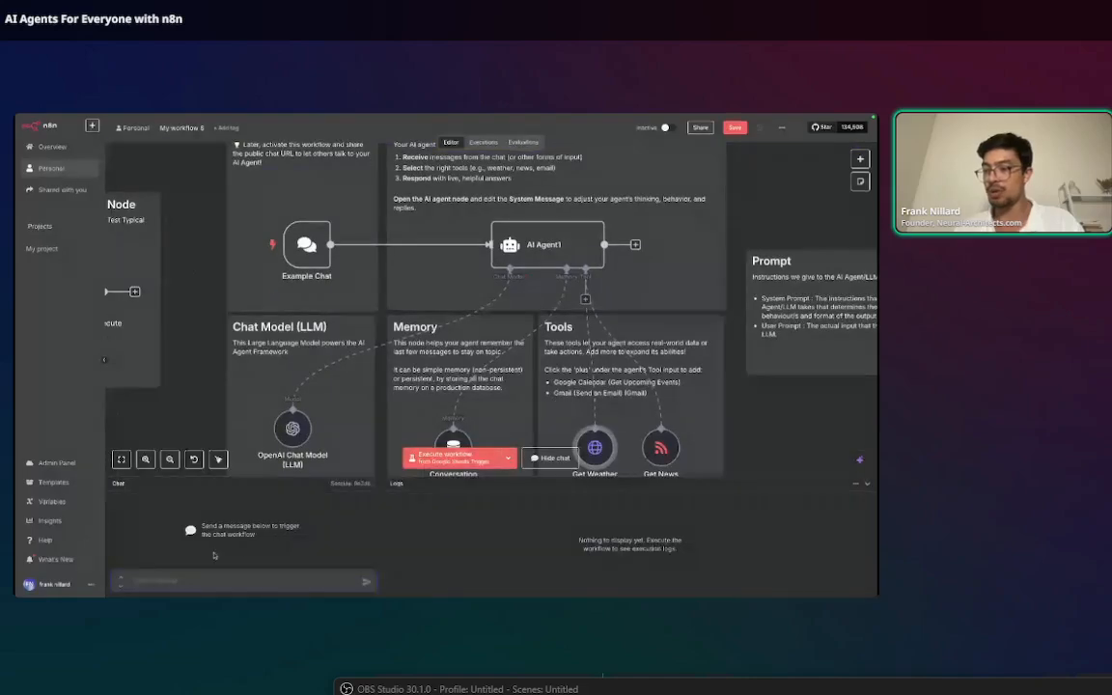
left_click_drag(214, 480, 215, 307)
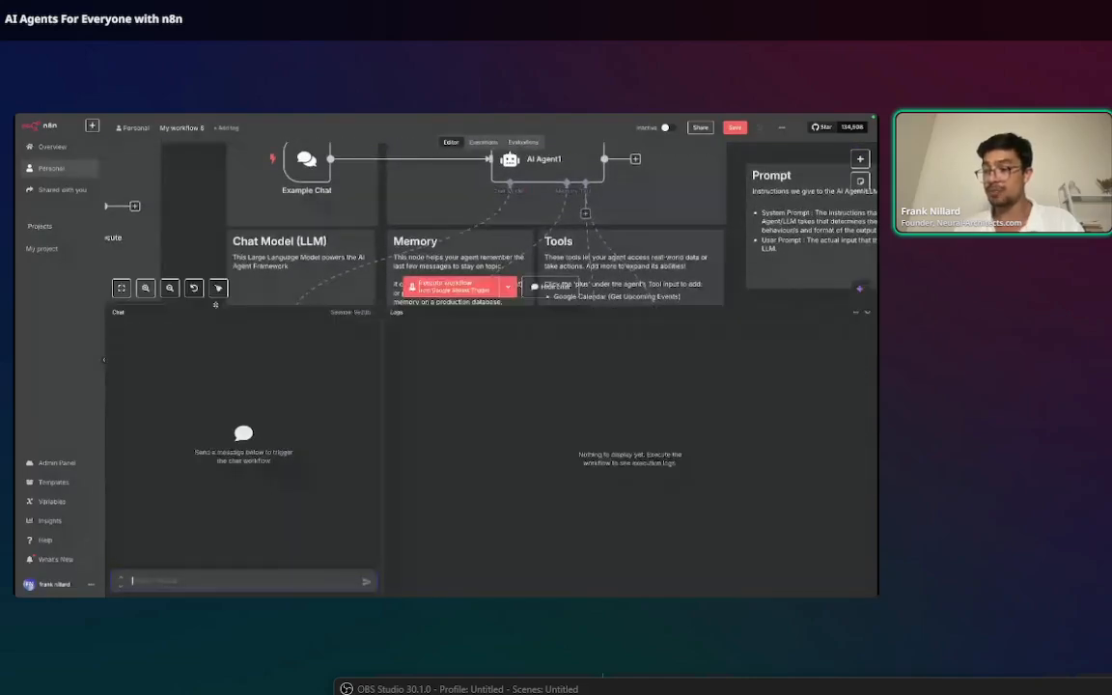
scroll(293, 211, "down", 5)
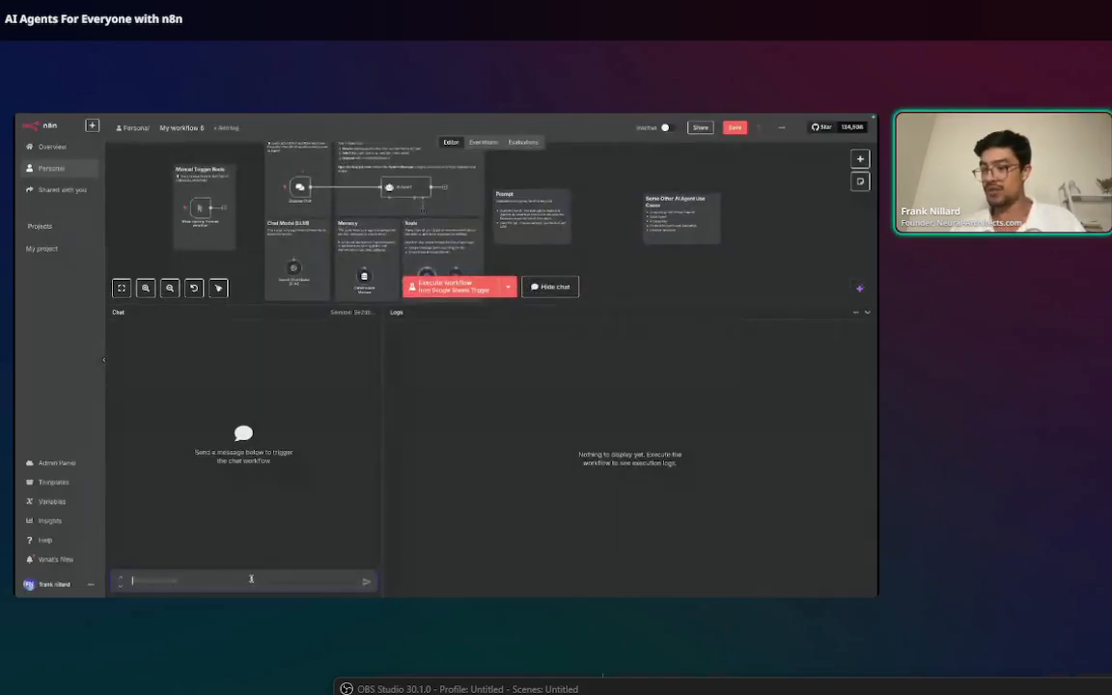
key("Return")
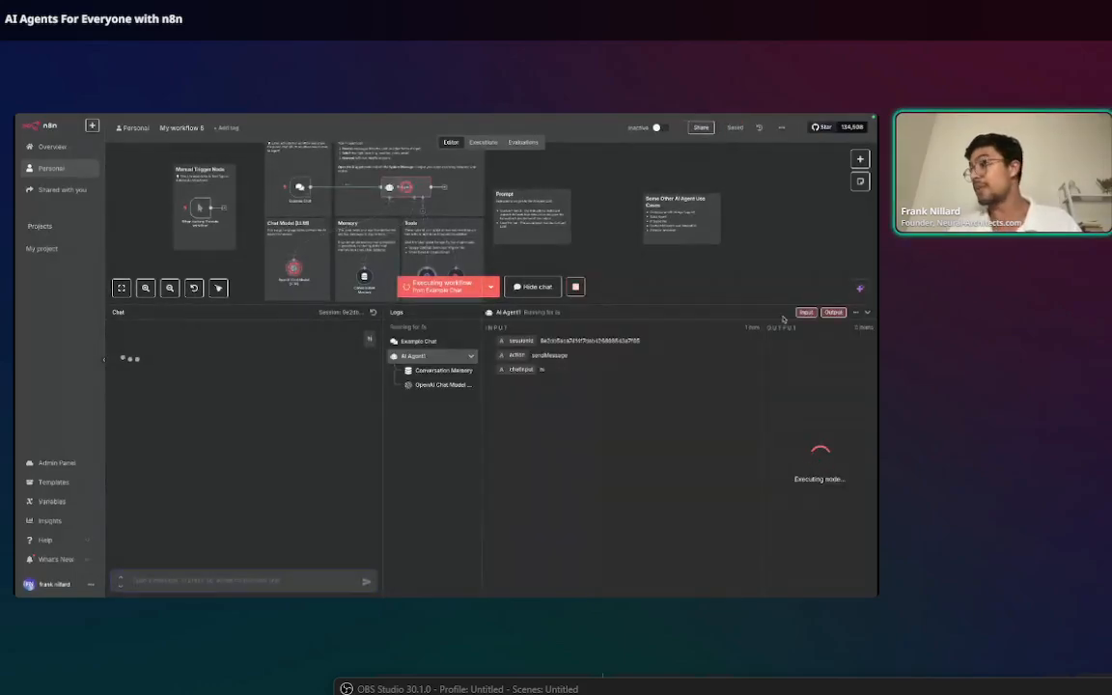
Collapse the chat and logs, and open the OpenAI Chat Model (LLM) node to inspect its parameters and output
left_click(867, 312)
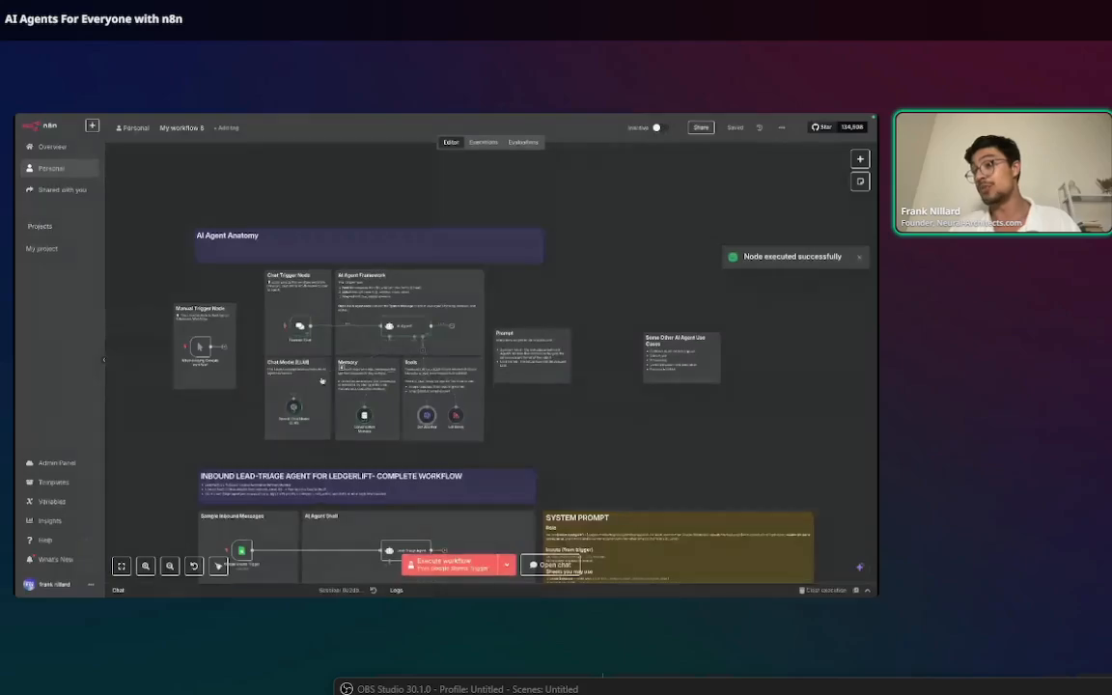
scroll(313, 362, "up", 5)
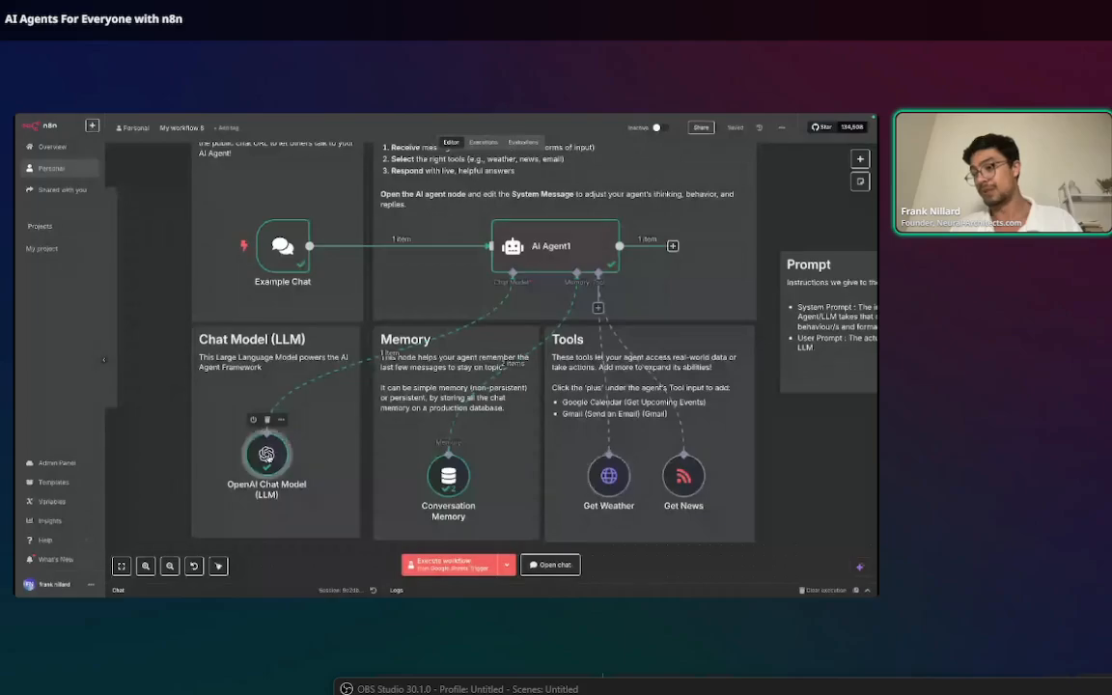
double_click(271, 439)
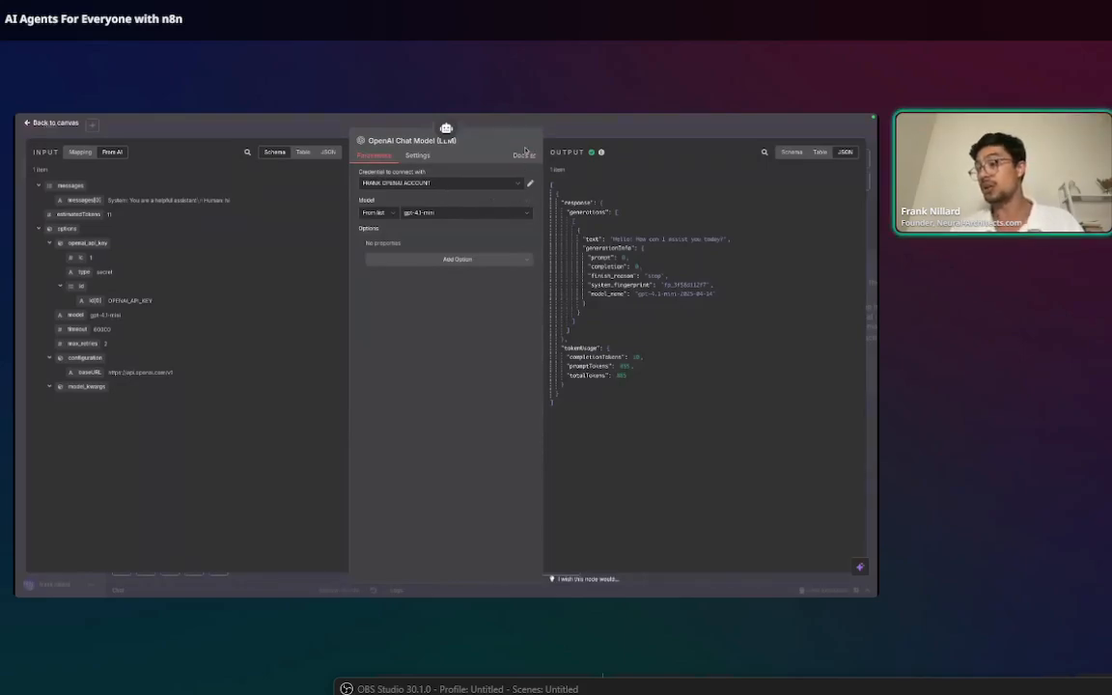
View the OpenAI credential used by the chat model node, close it, and start a new OpenAI credential
left_click(534, 234)
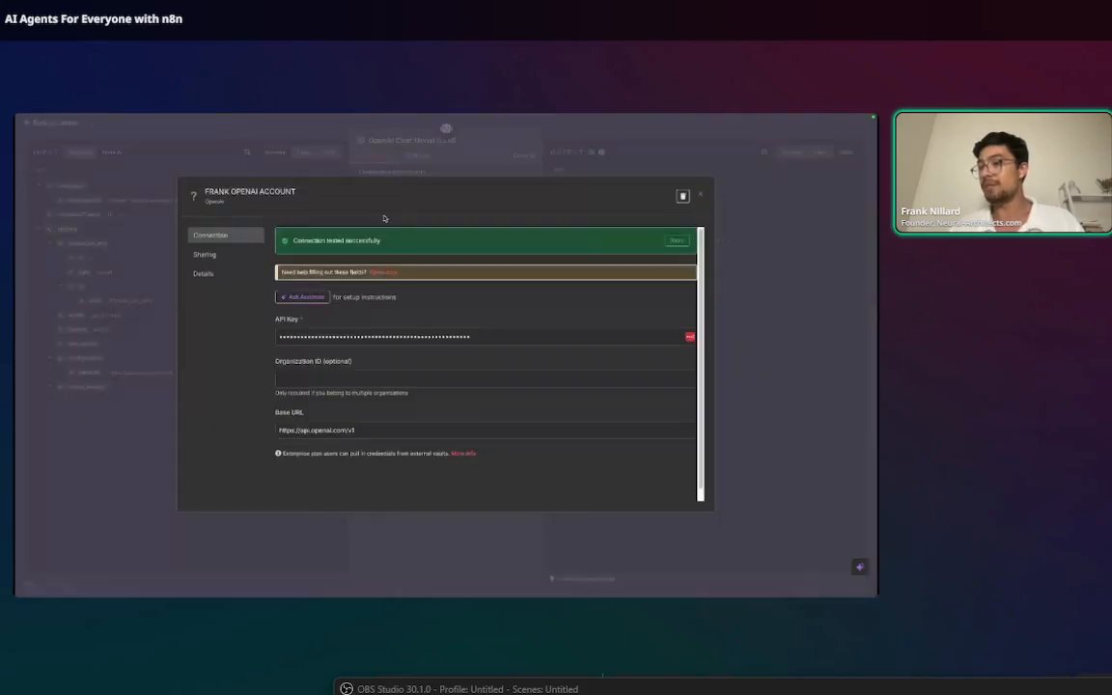
left_click(414, 156)
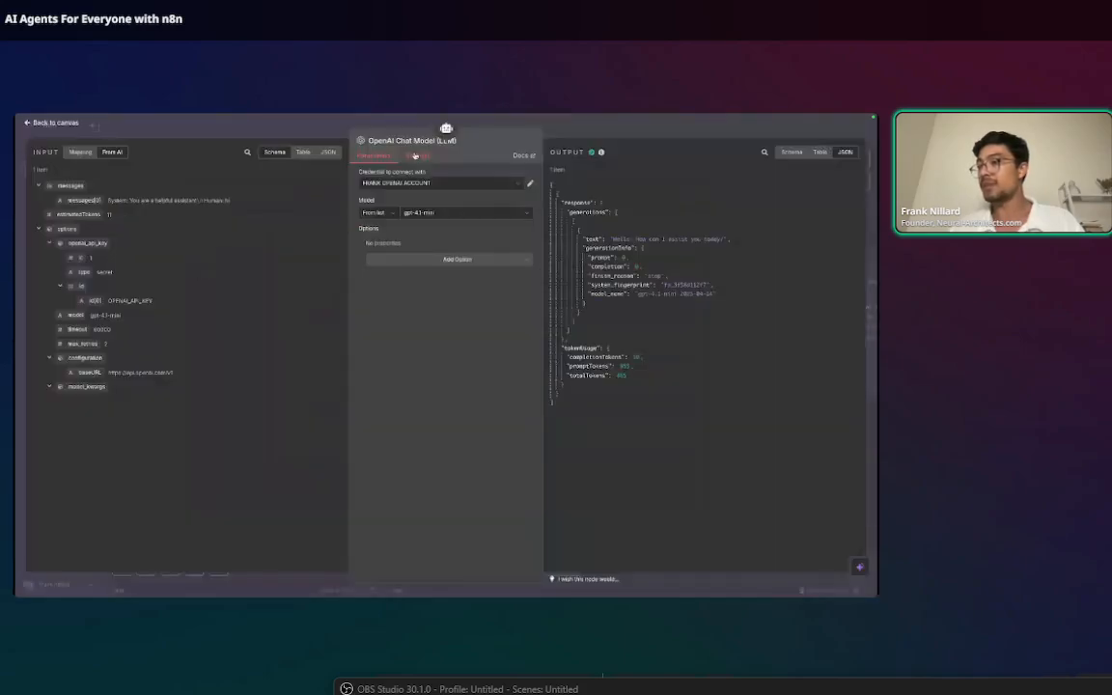
left_click(455, 184)
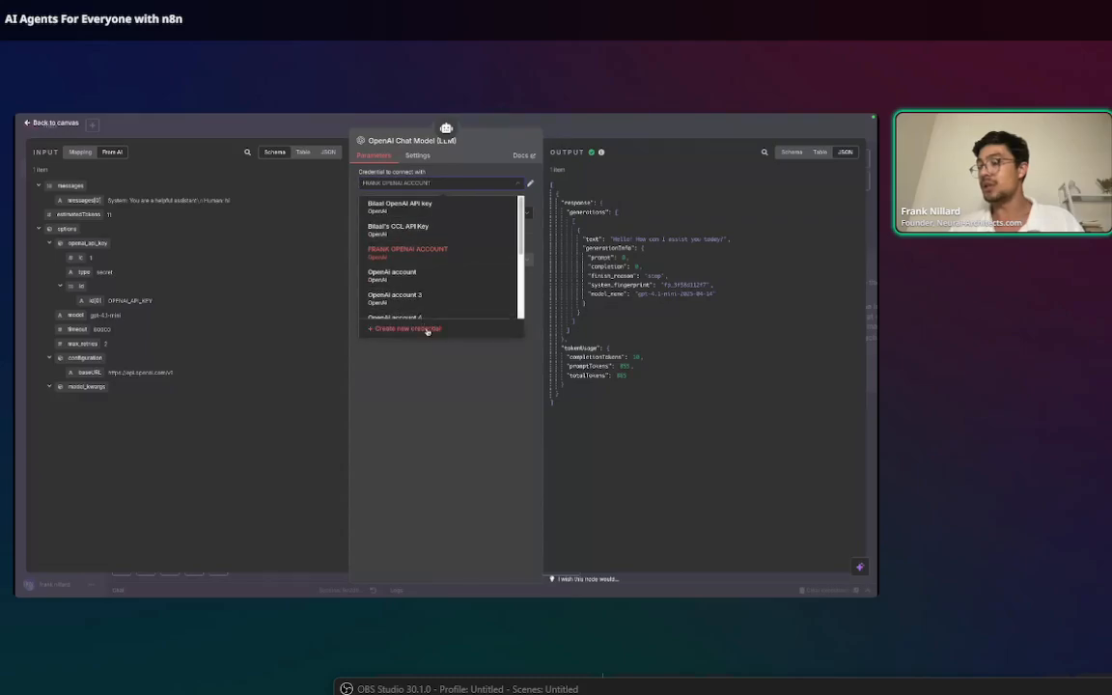
left_click(434, 184)
left_click(435, 184)
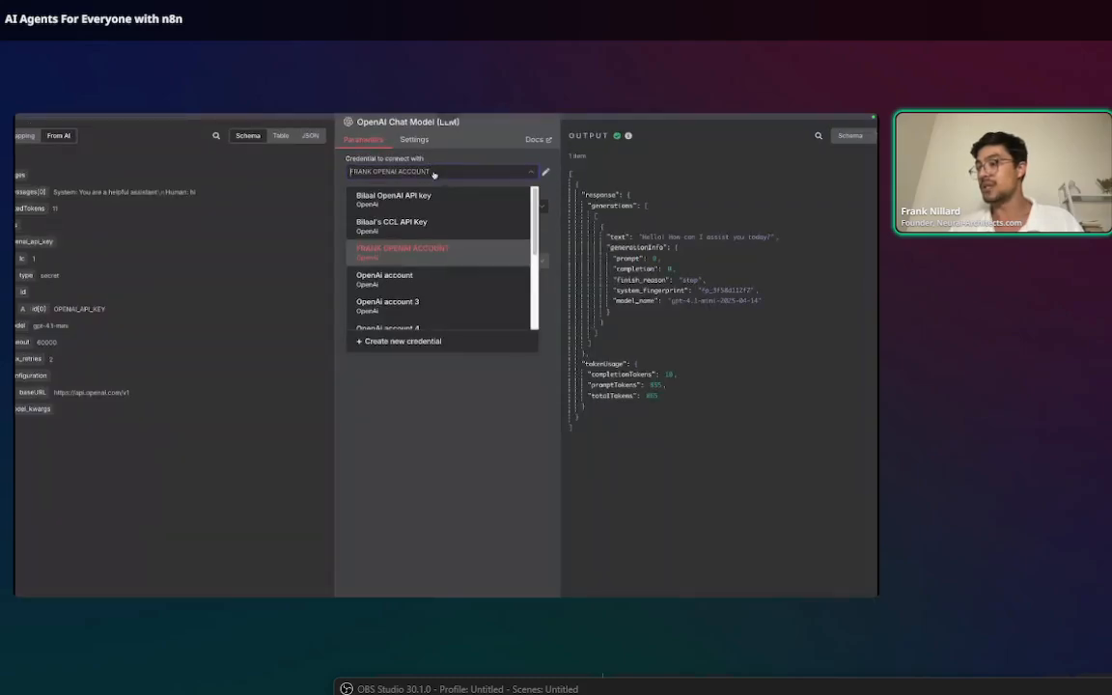
left_click(397, 342)
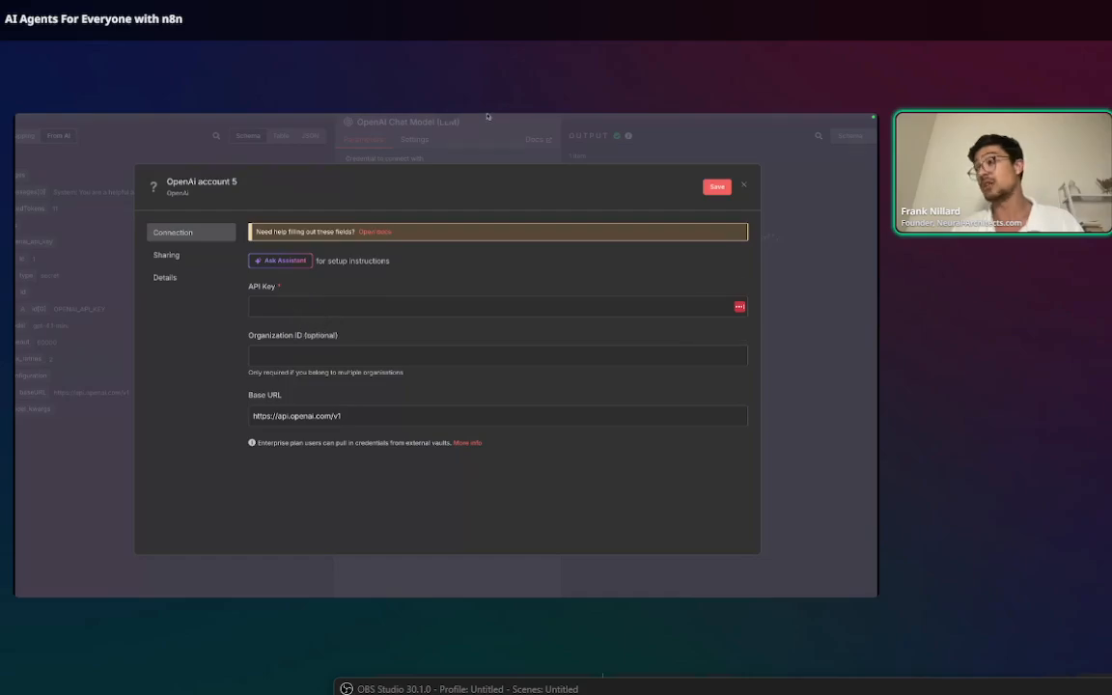
Search the web for "openai api key" in a new browser tab and open the OpenAI Platform's API key page
mouse_move(603, 118)
left_click(698, 134)
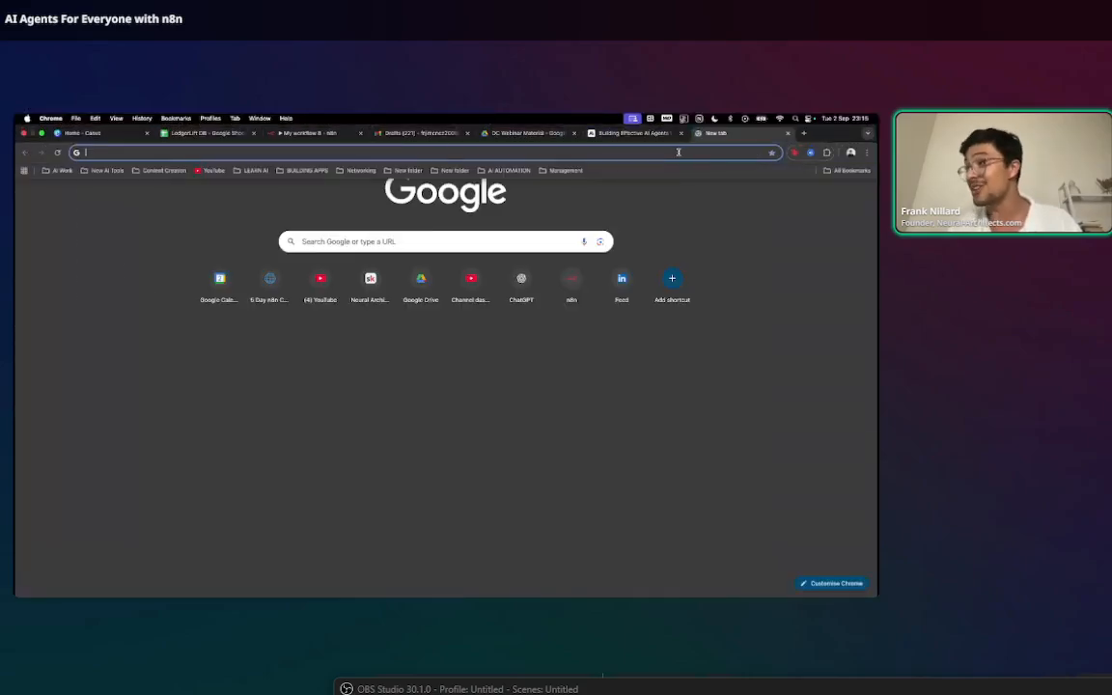
left_click(678, 154)
type("openai")
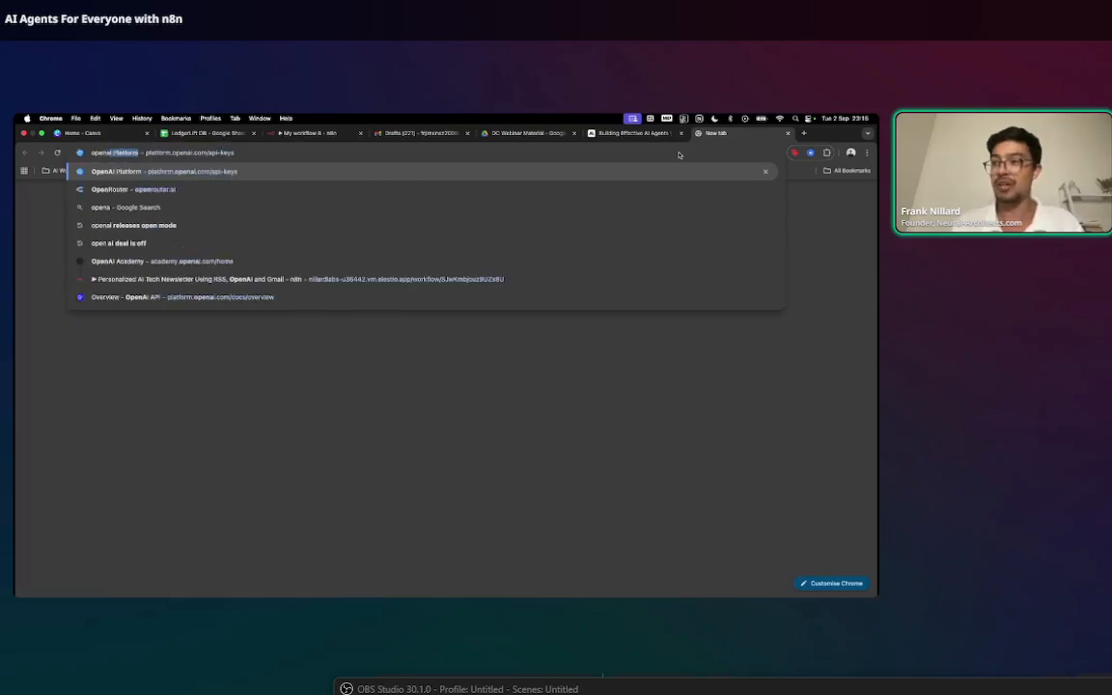
key("BackSpace")
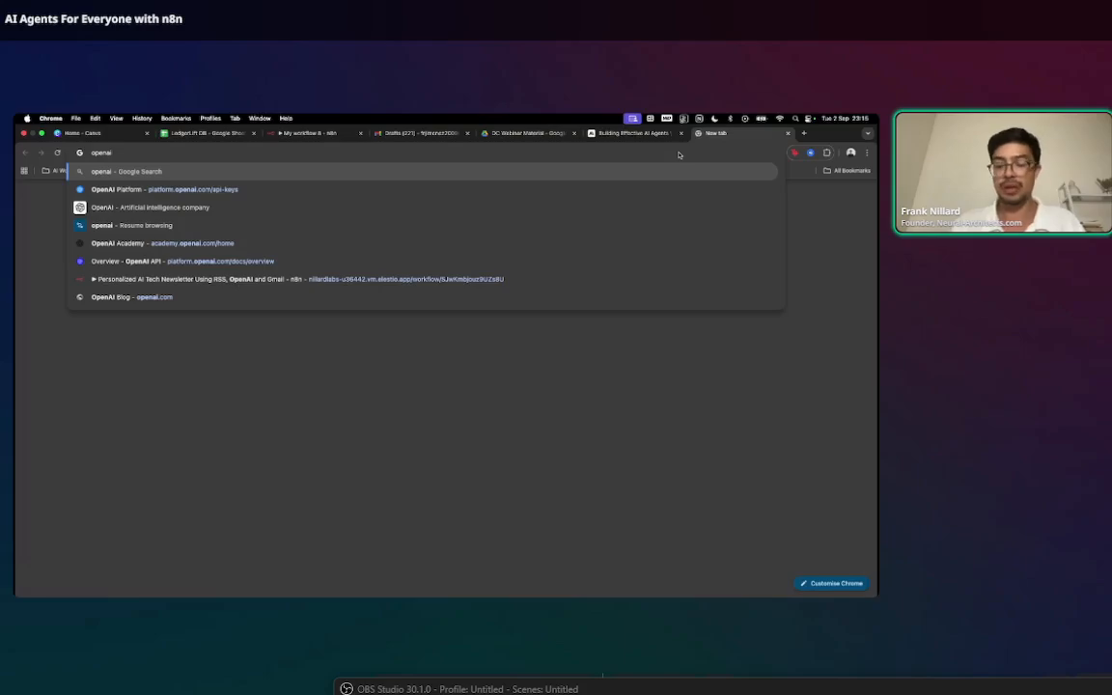
type("api key")
key("Return")
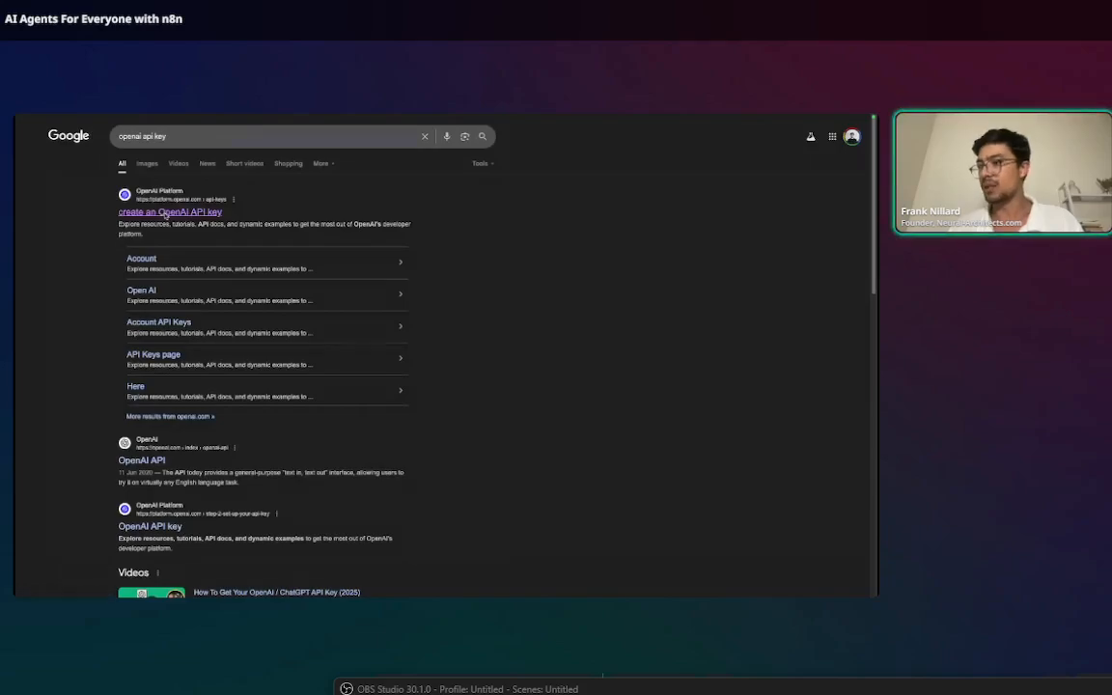
left_click(164, 214)
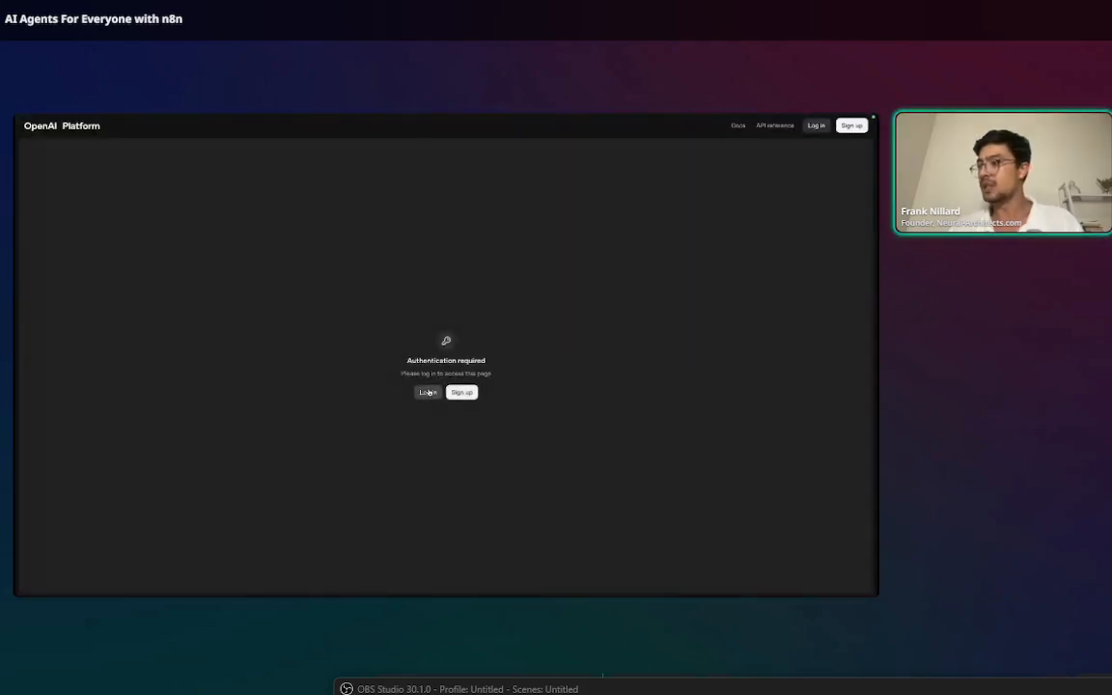
Log in to the OpenAI Platform with the personal Google account
left_click(429, 393)
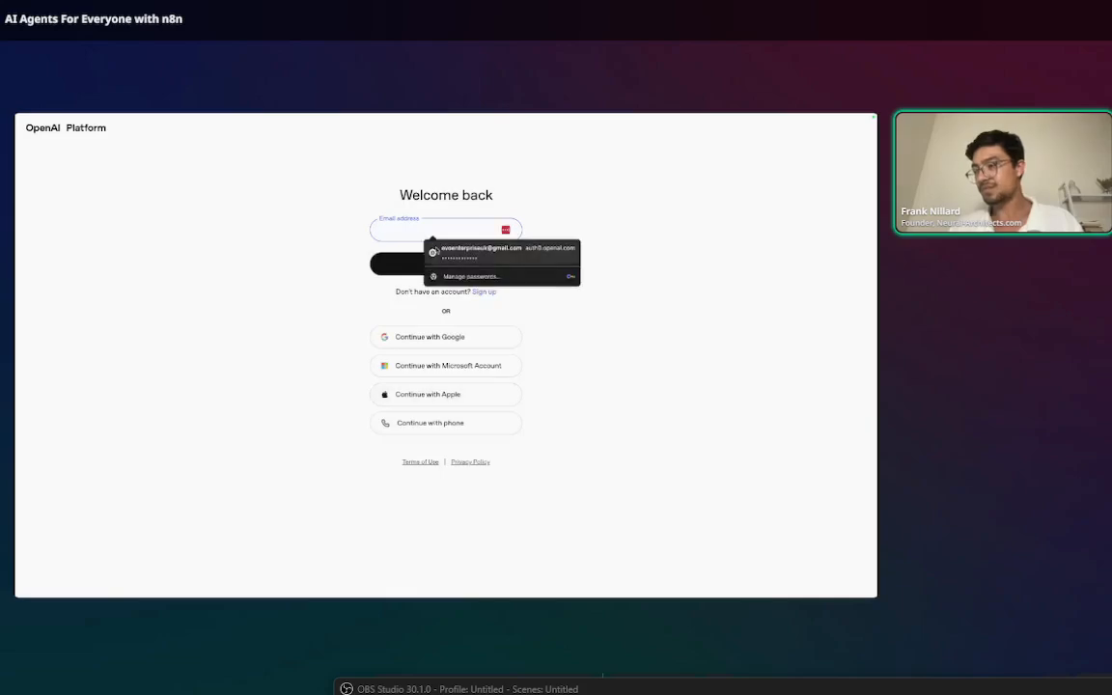
left_click(405, 340)
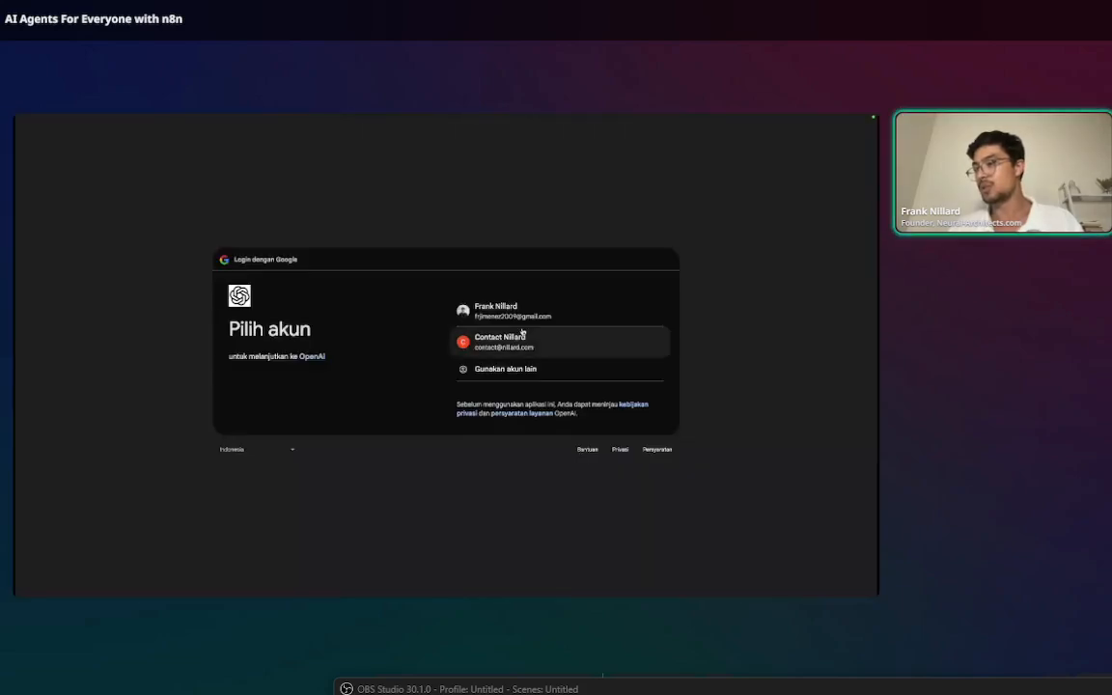
left_click(506, 309)
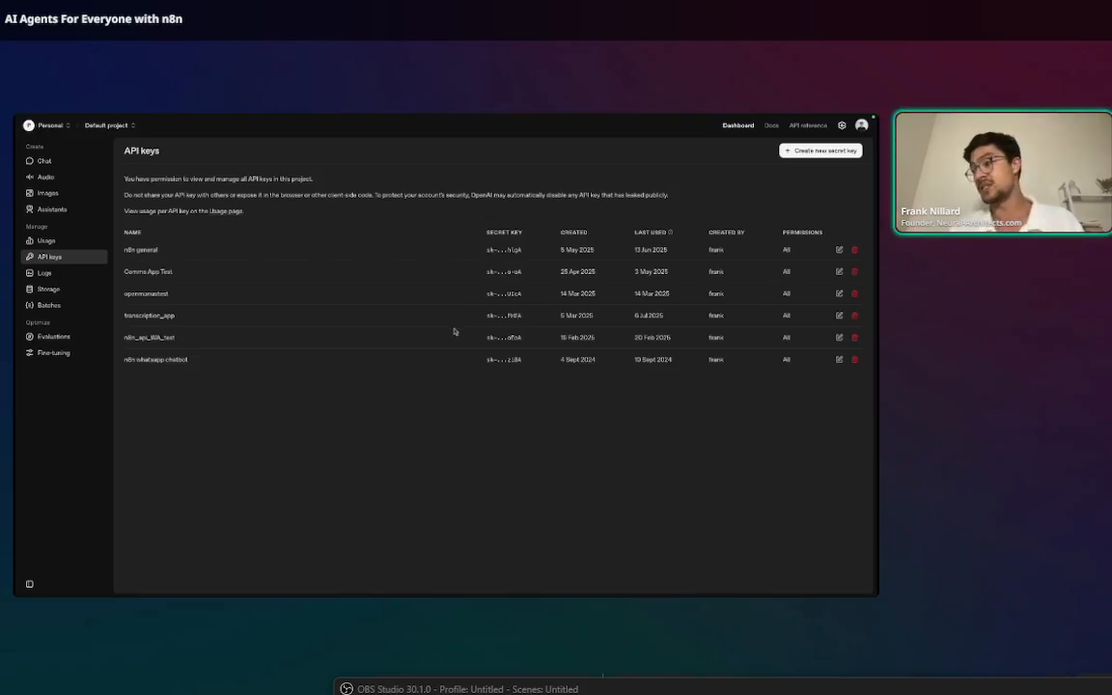
Create a secret key named "n8n example" in the default project with all permissions, and copy the key
left_click(819, 151)
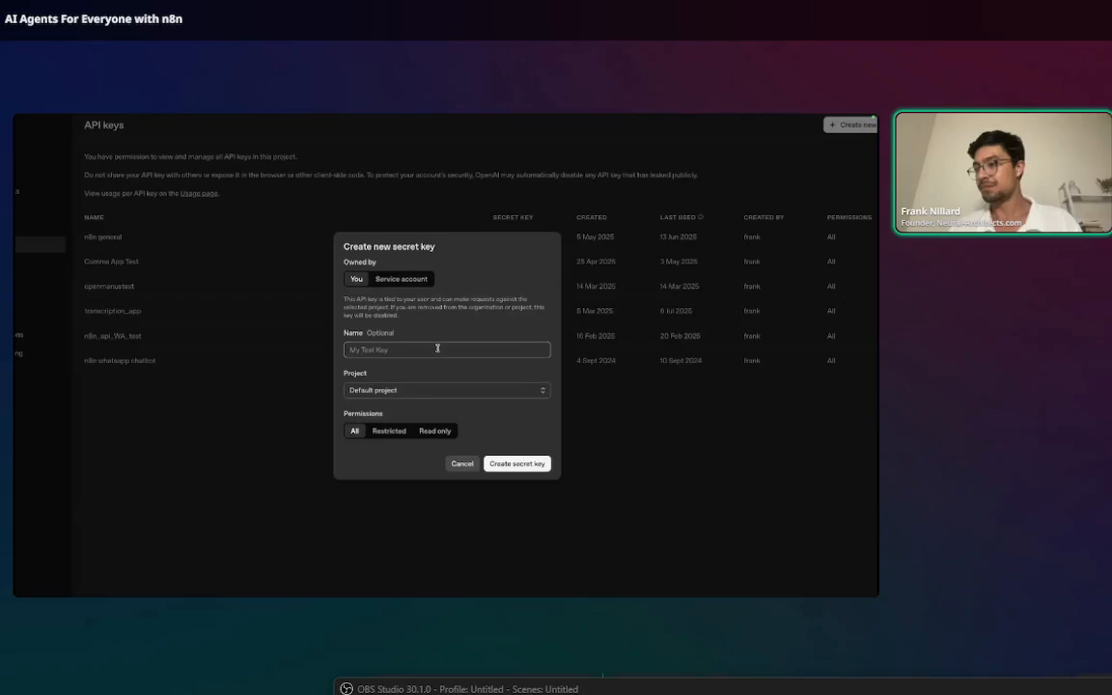
left_click(437, 348)
type("n8n example")
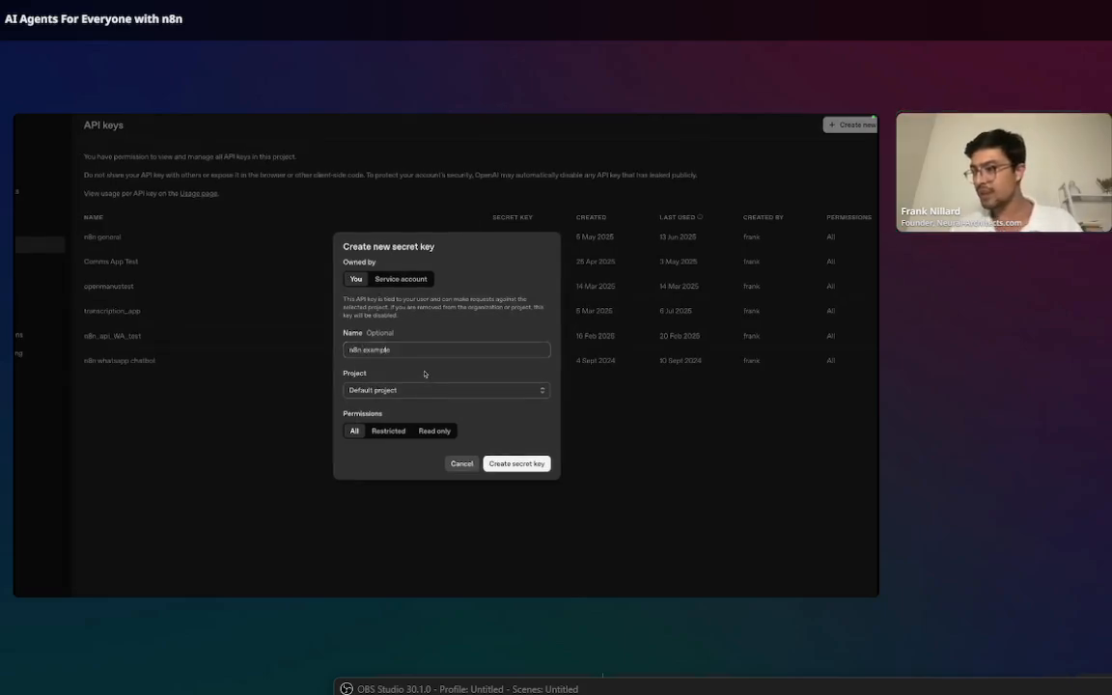
scroll(415, 390, "down", 1)
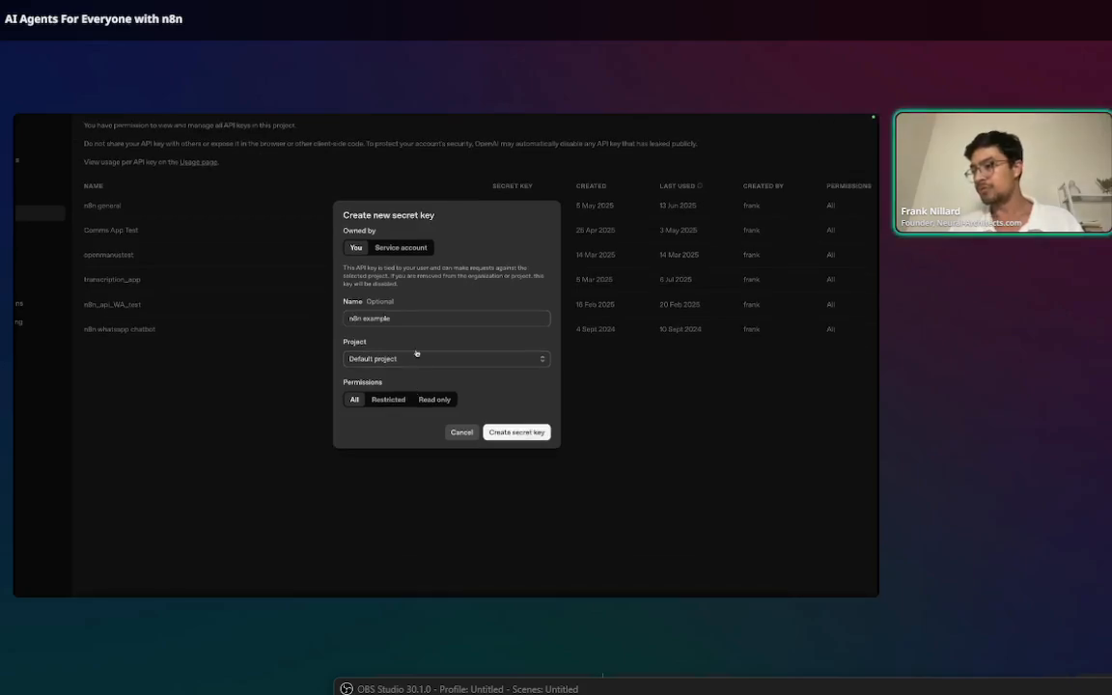
scroll(376, 333, "up", 1)
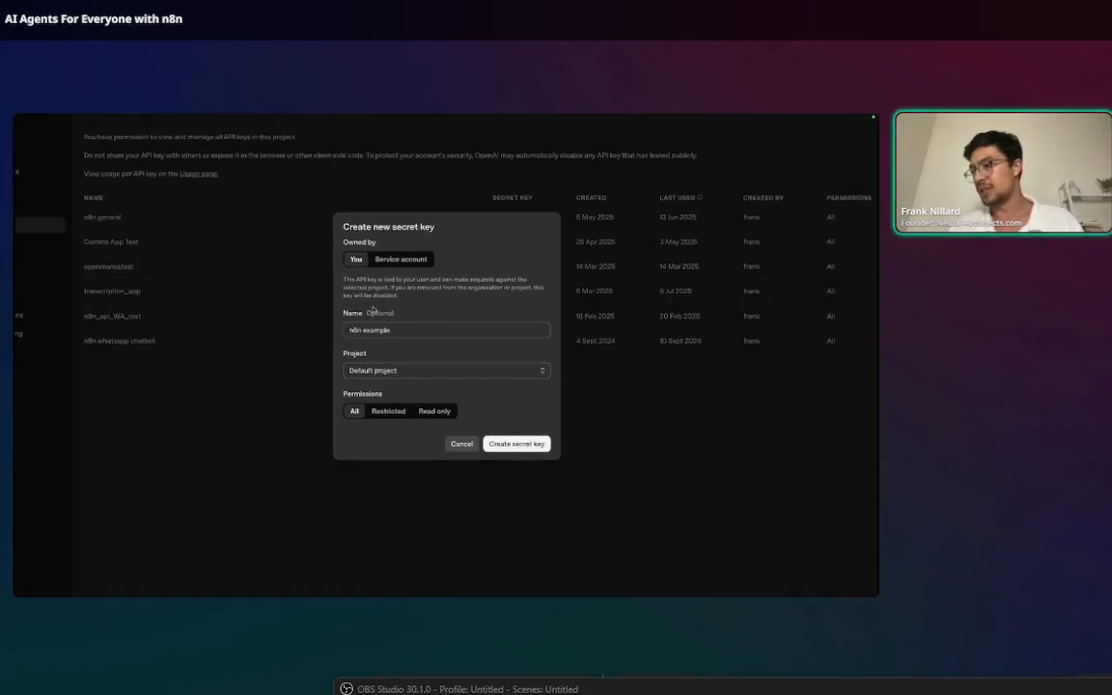
left_click(507, 444)
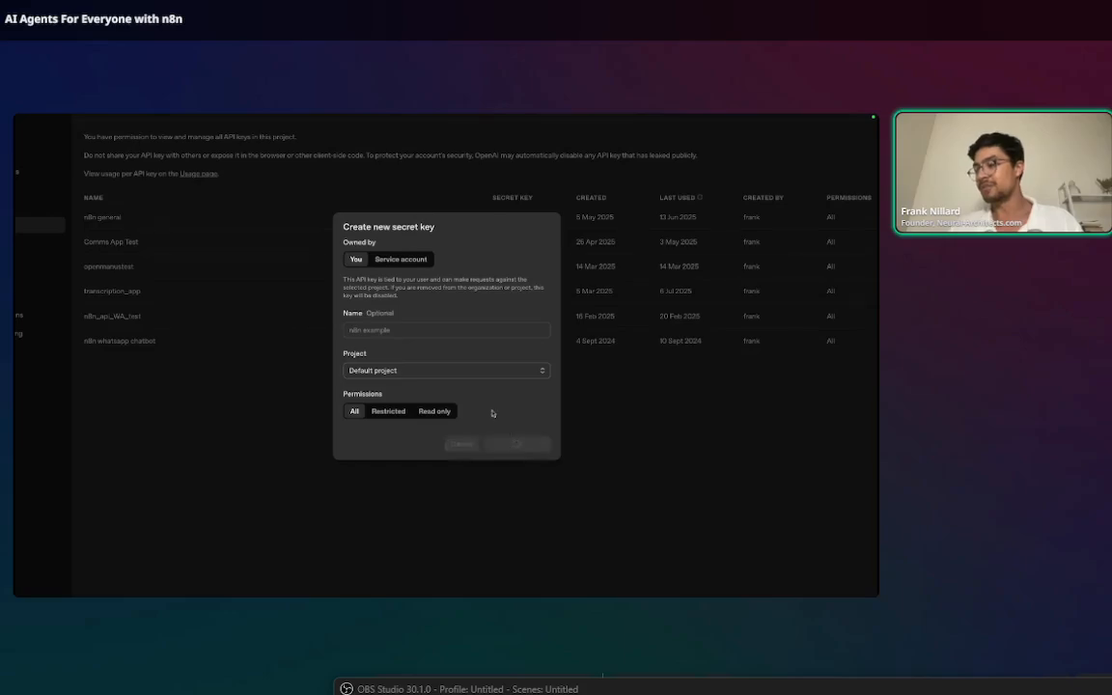
left_click(526, 345)
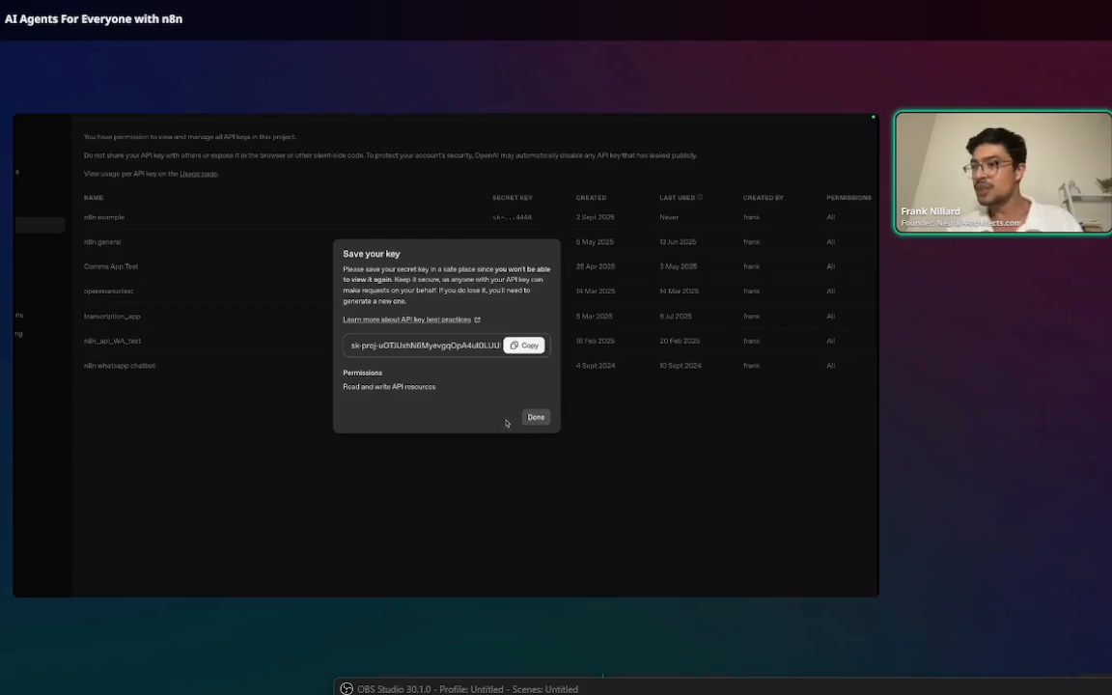
left_click(536, 417)
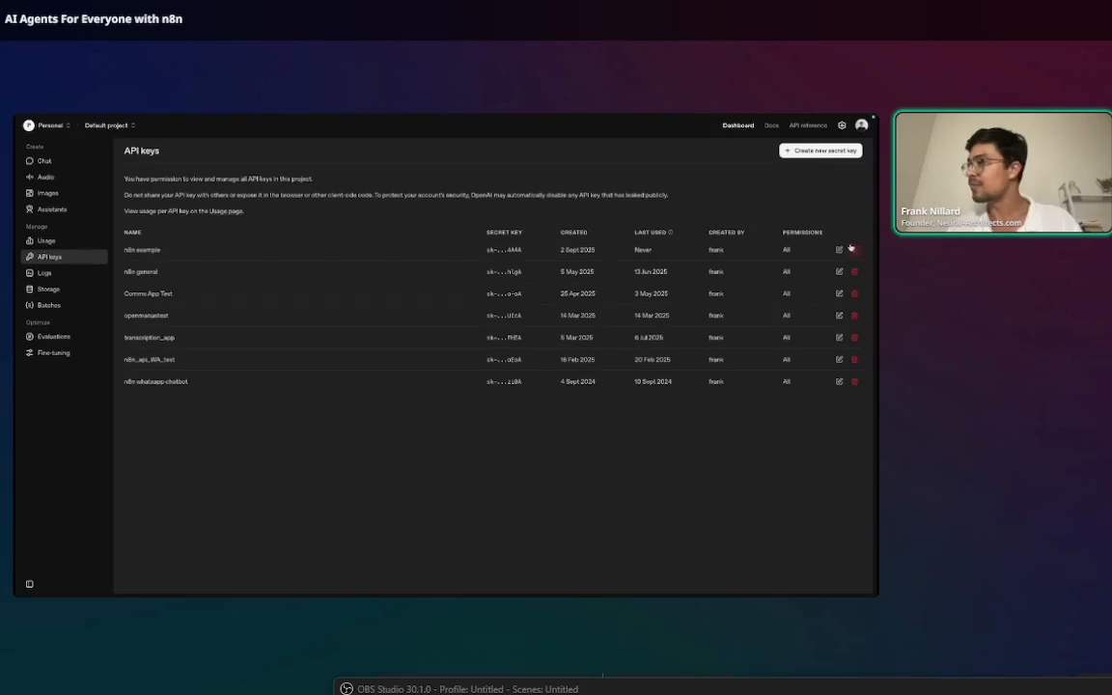
Revoke the "n8n example" secret key
left_click(853, 249)
left_click(521, 408)
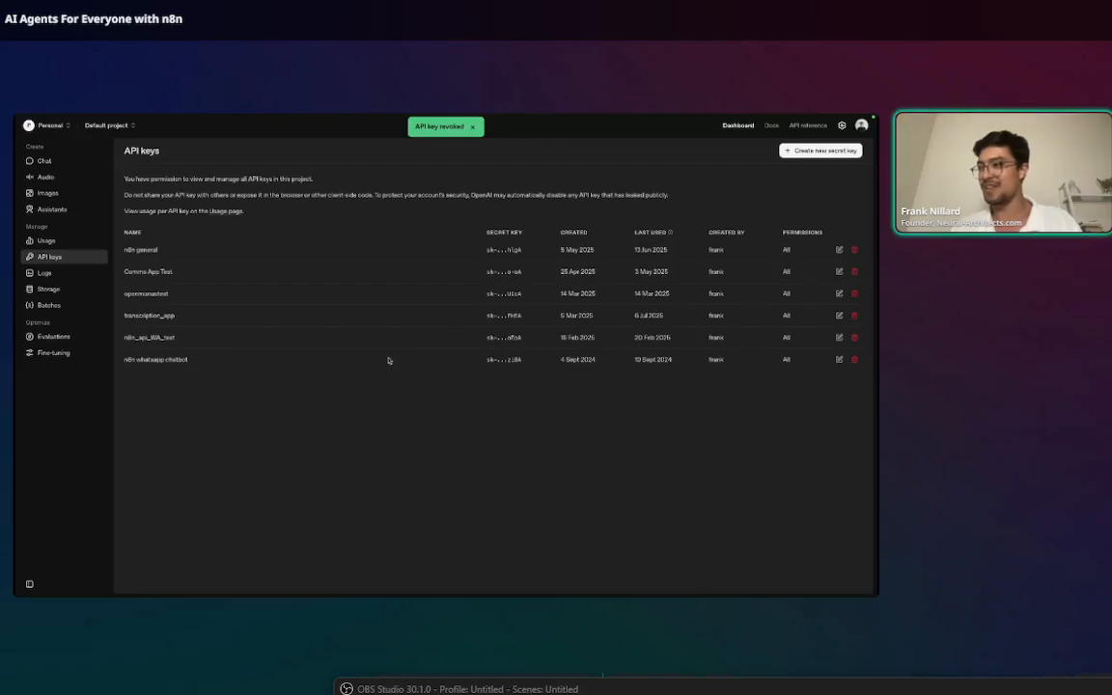
Return to the n8n workflow and paste the copied key into the new OpenAI credential's API Key field
mouse_move(384, 117)
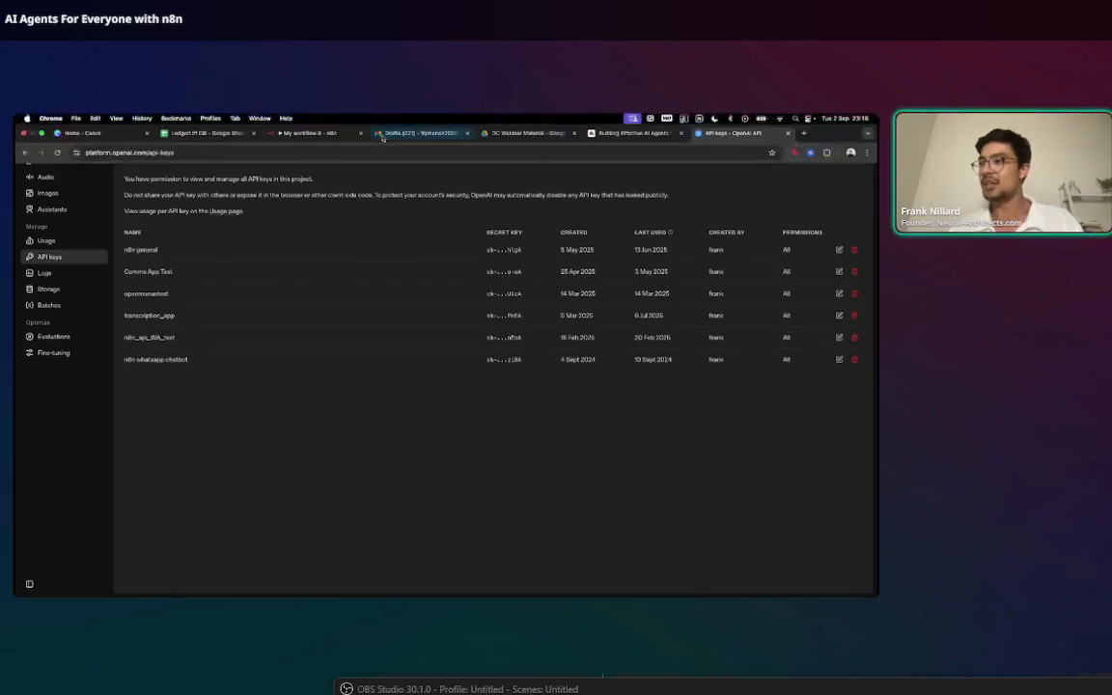
left_click(333, 134)
left_click(345, 308)
key("super+v")
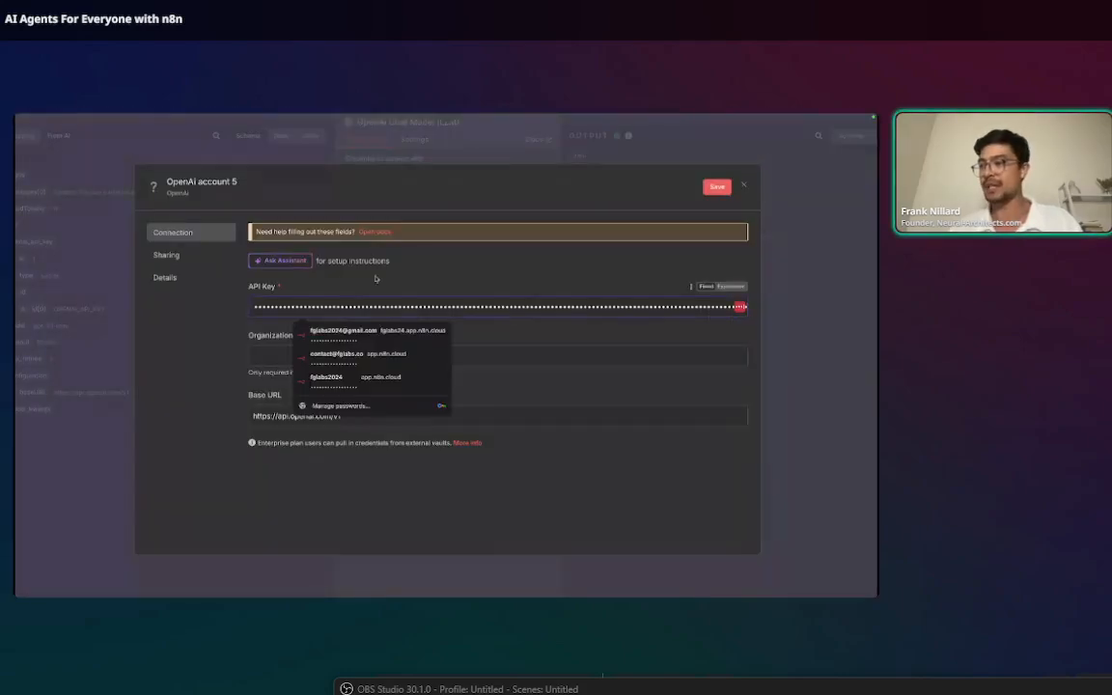
left_click(441, 267)
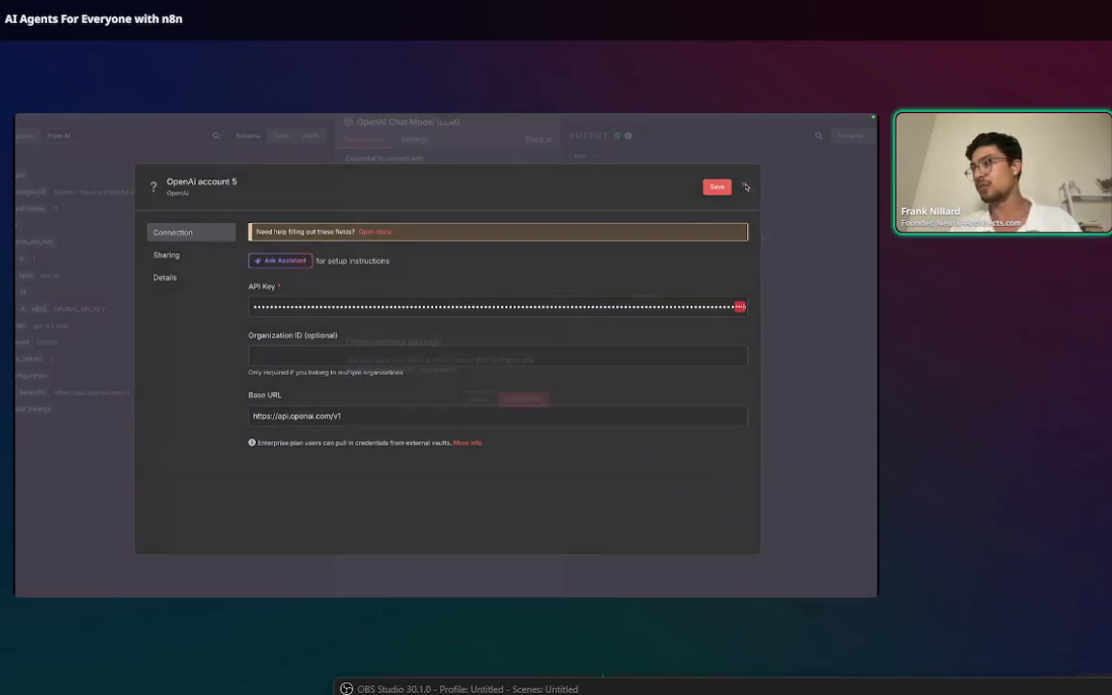
Close the new OpenAI credential and discard it without saving
left_click(740, 184)
left_click(523, 400)
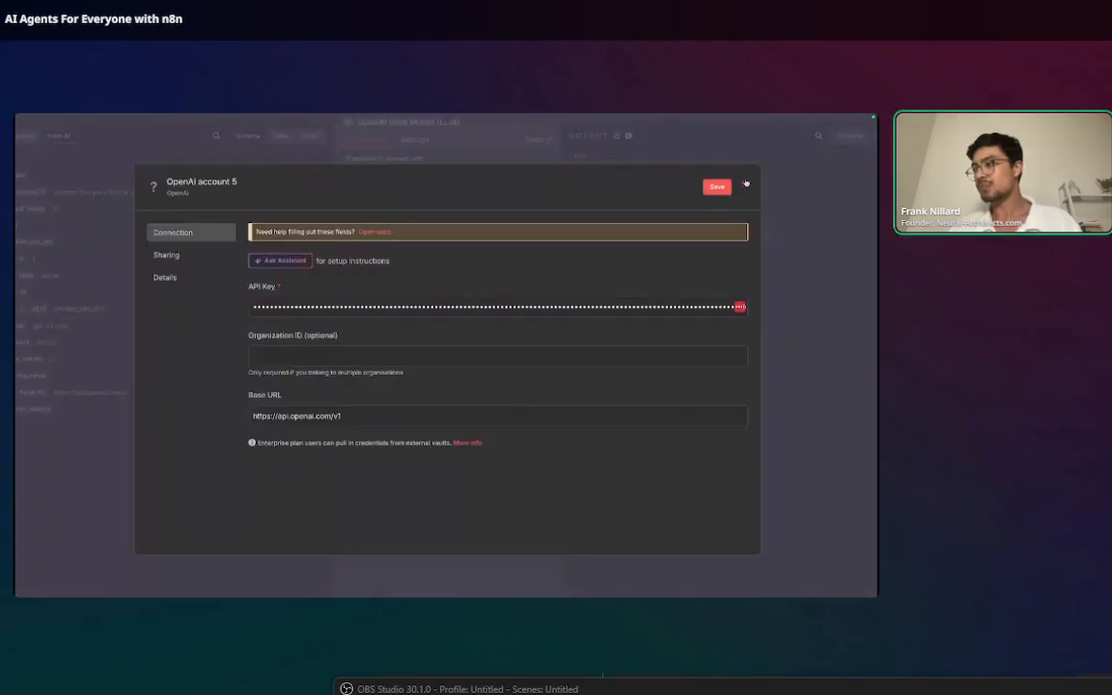
left_click(743, 184)
left_click(478, 401)
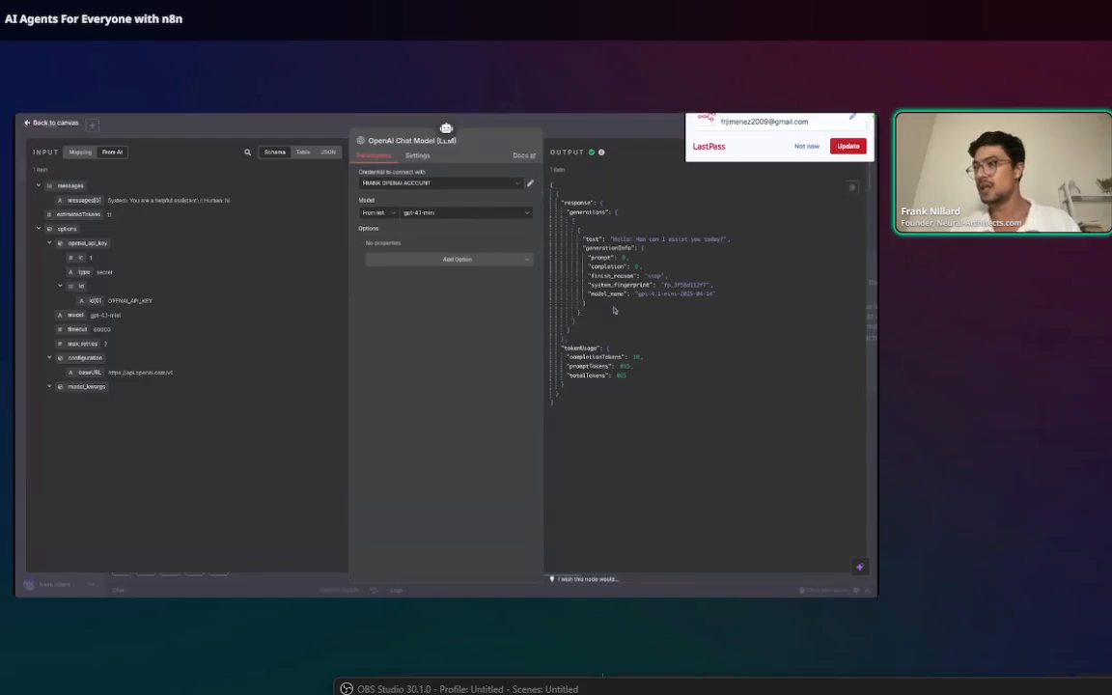
Browse the models available to the OpenAI Chat Model (LLM) node, keep the selected one and return to the canvas
left_click(455, 214)
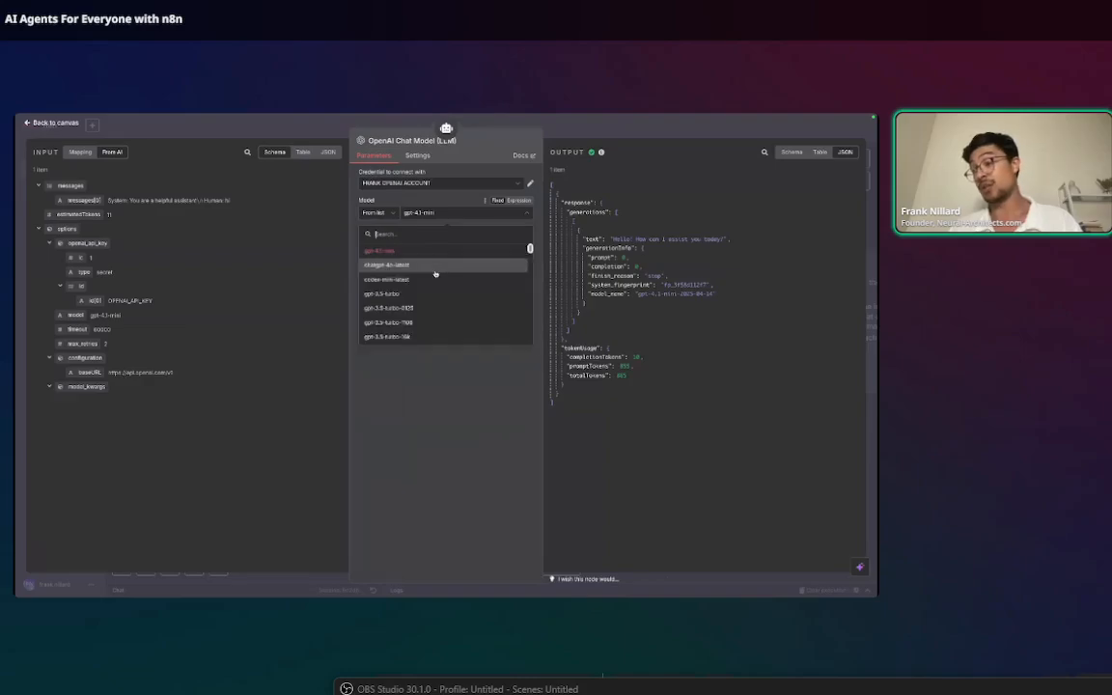
scroll(435, 275, "down", 10)
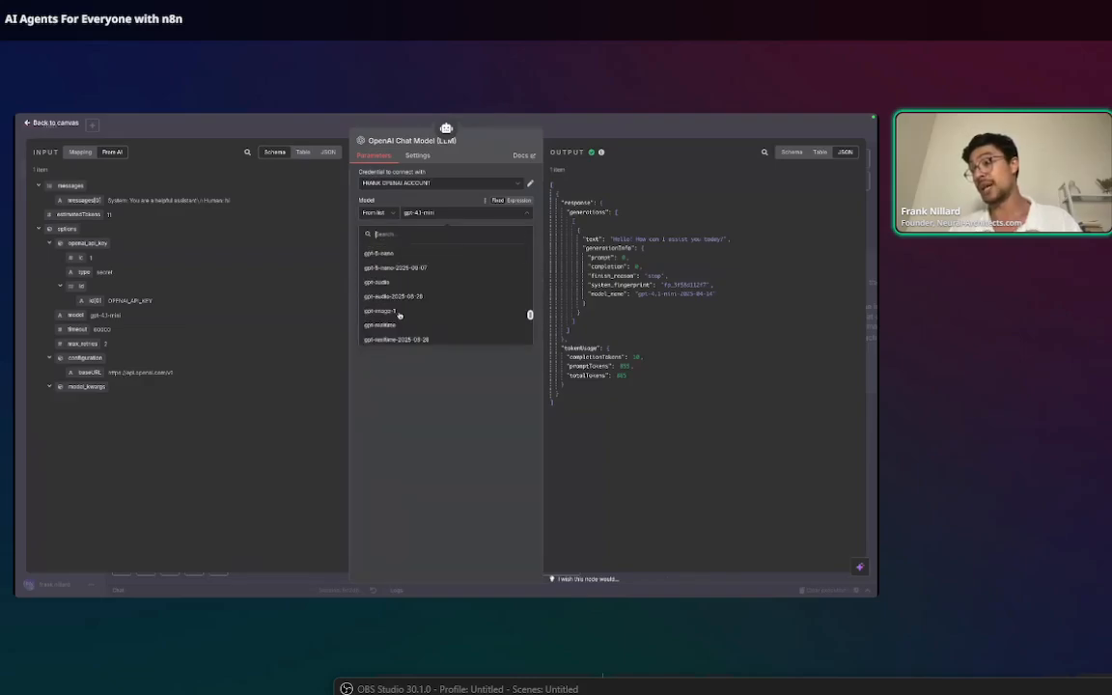
scroll(398, 314, "up", 5)
left_click(422, 370)
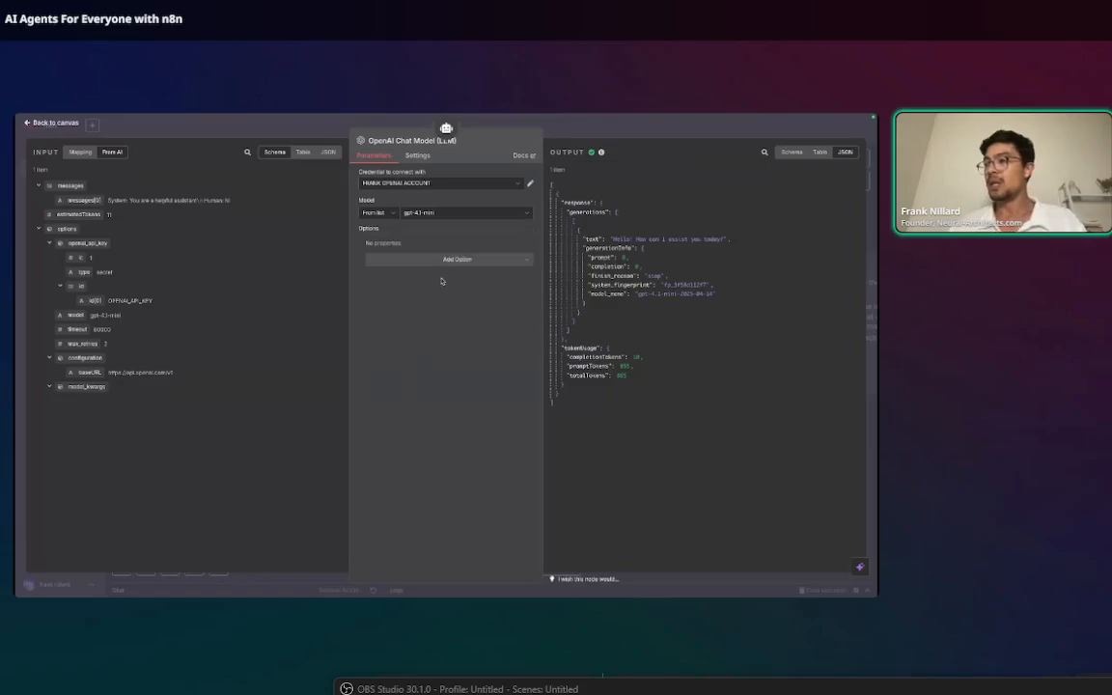
left_click(608, 134)
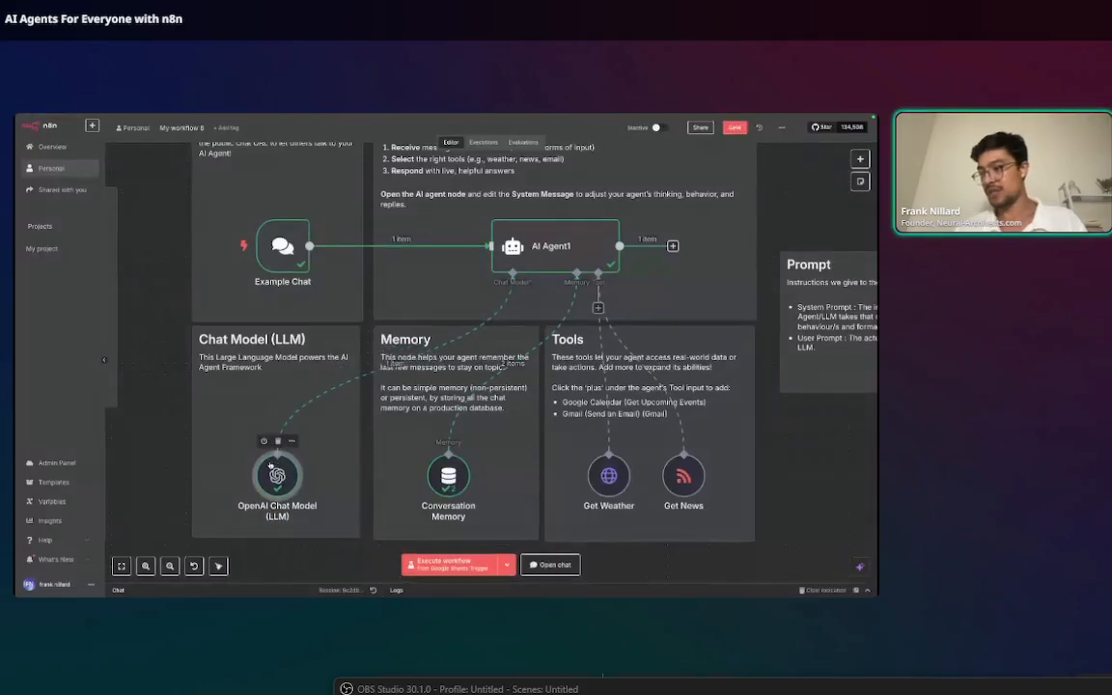
Open the Conversation Memory node to examine its session settings, context window length and output, and return to the canvas
scroll(271, 466, "down", 5)
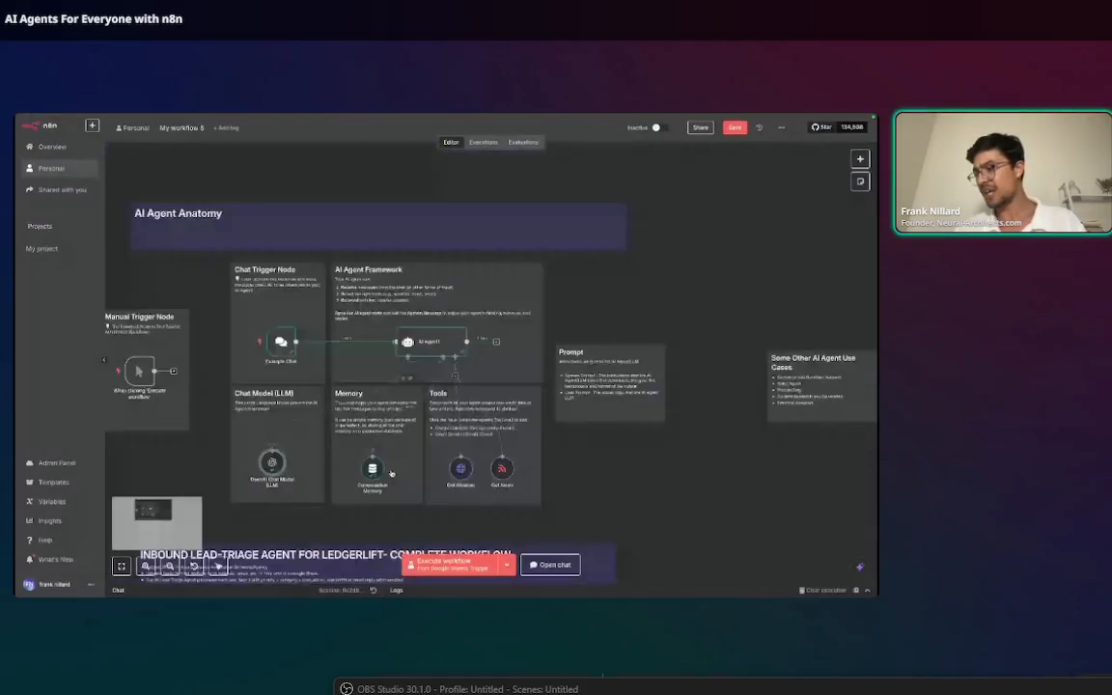
scroll(391, 473, "up", 5)
double_click(359, 469)
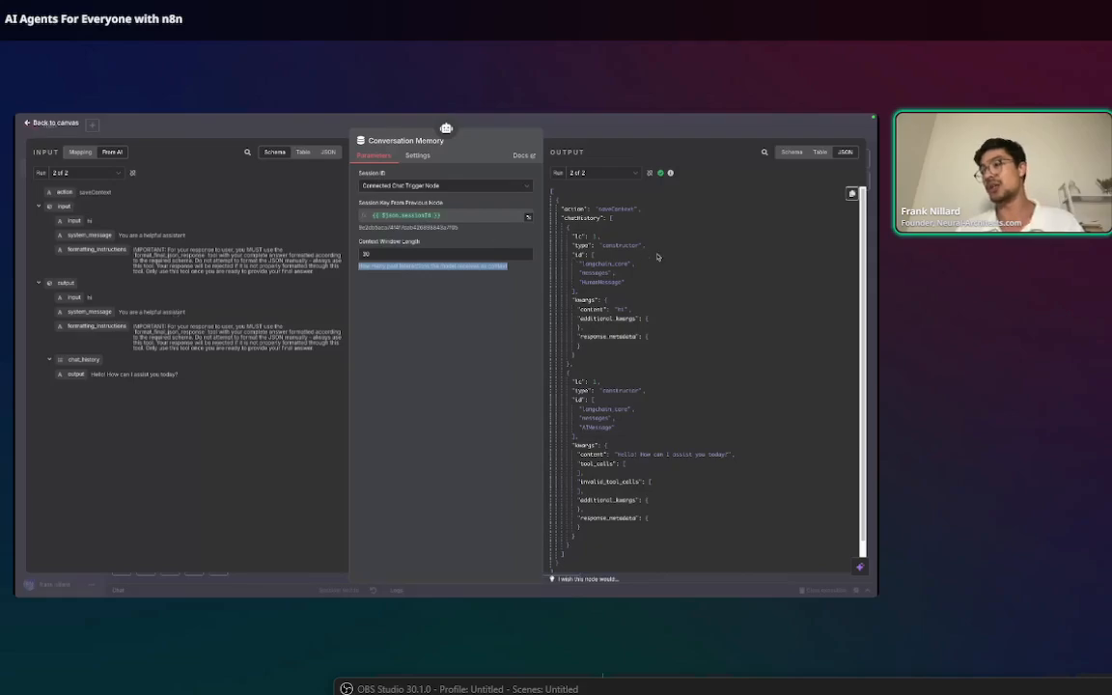
left_click(571, 110)
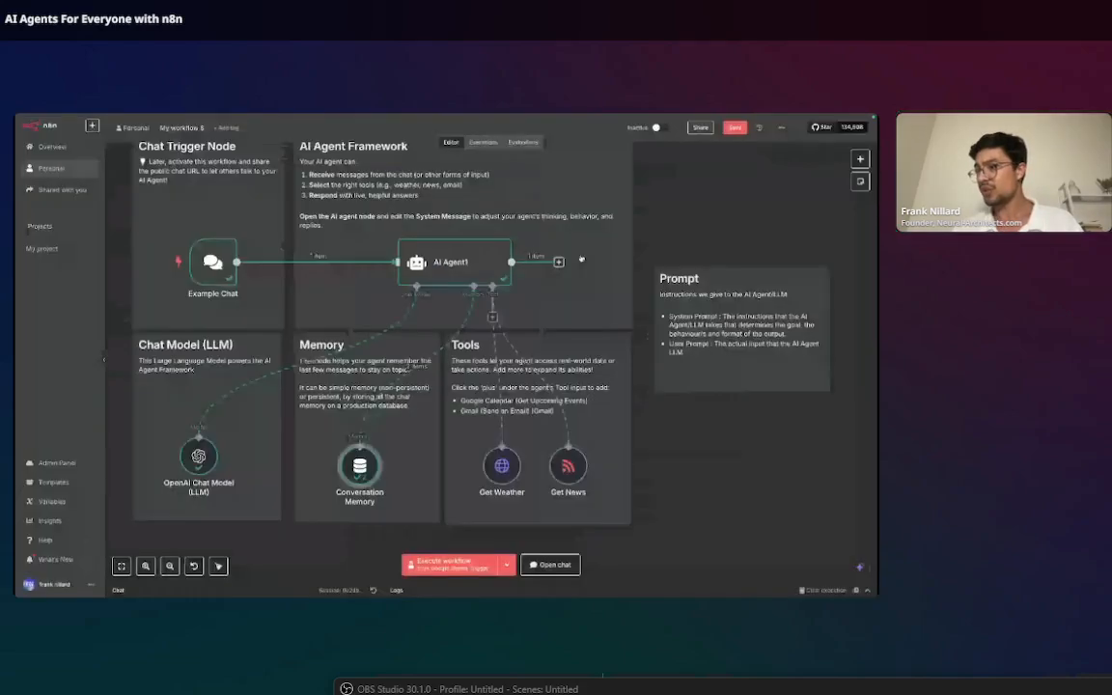
Open the Get Weather tool node to examine its request settings and query parameters
scroll(405, 402, "down", 2)
scroll(405, 402, "up", 3)
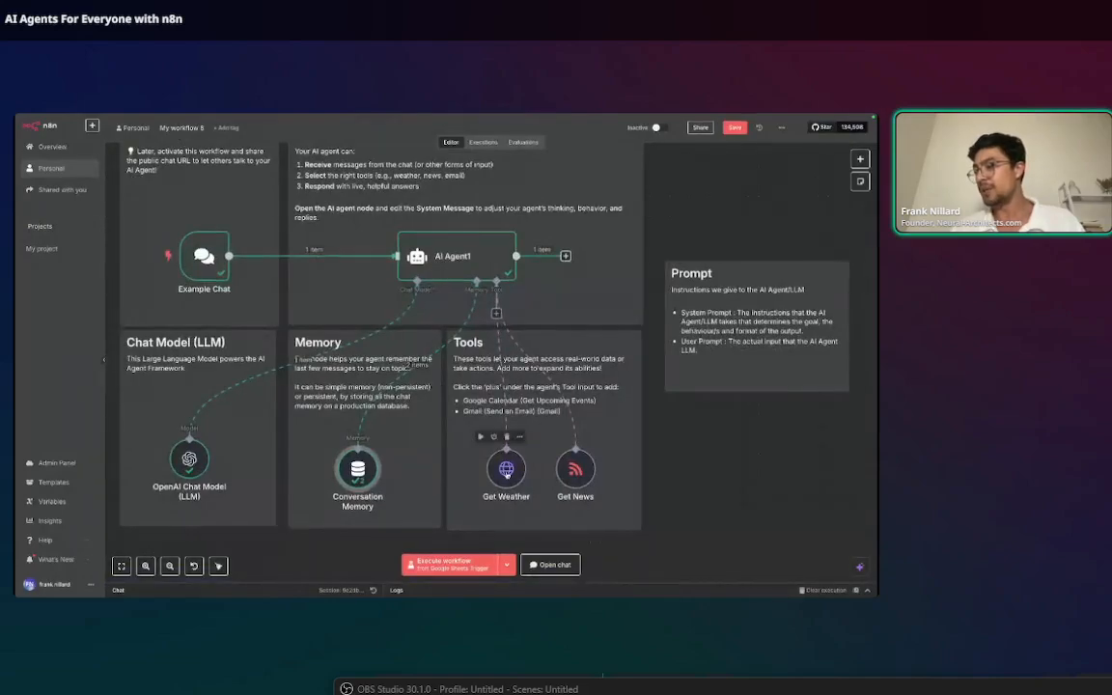
double_click(506, 472)
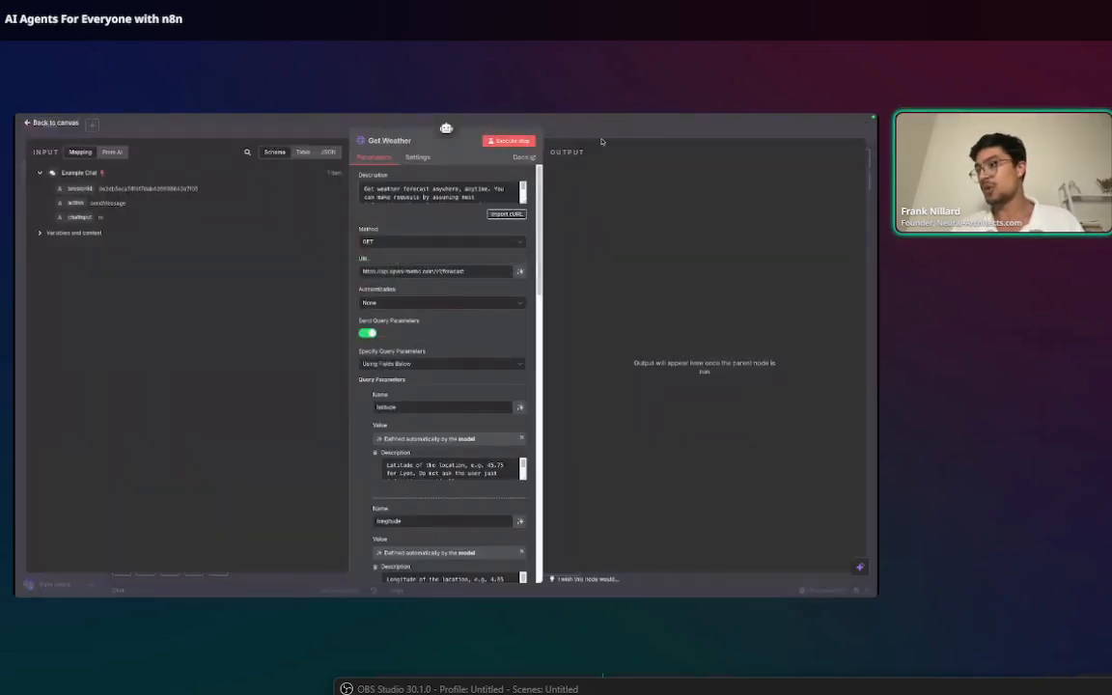
Close the Get Weather node, enlarge the canvas area and send the agent the chat message "give the latest news from this week"
key("Escape")
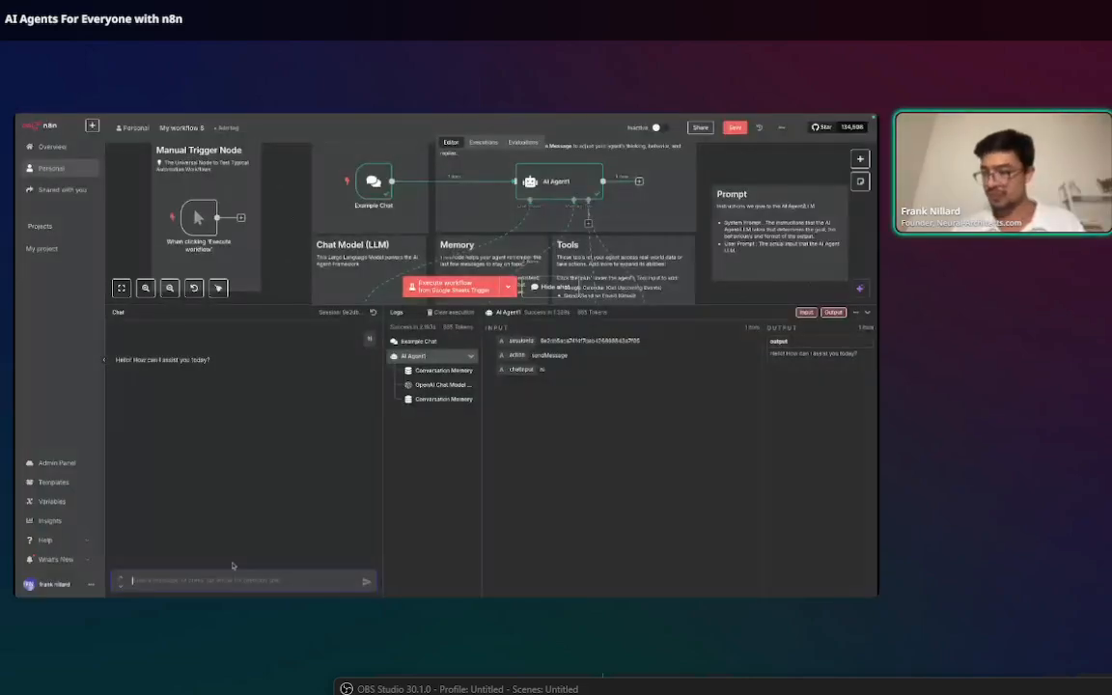
left_click(236, 580)
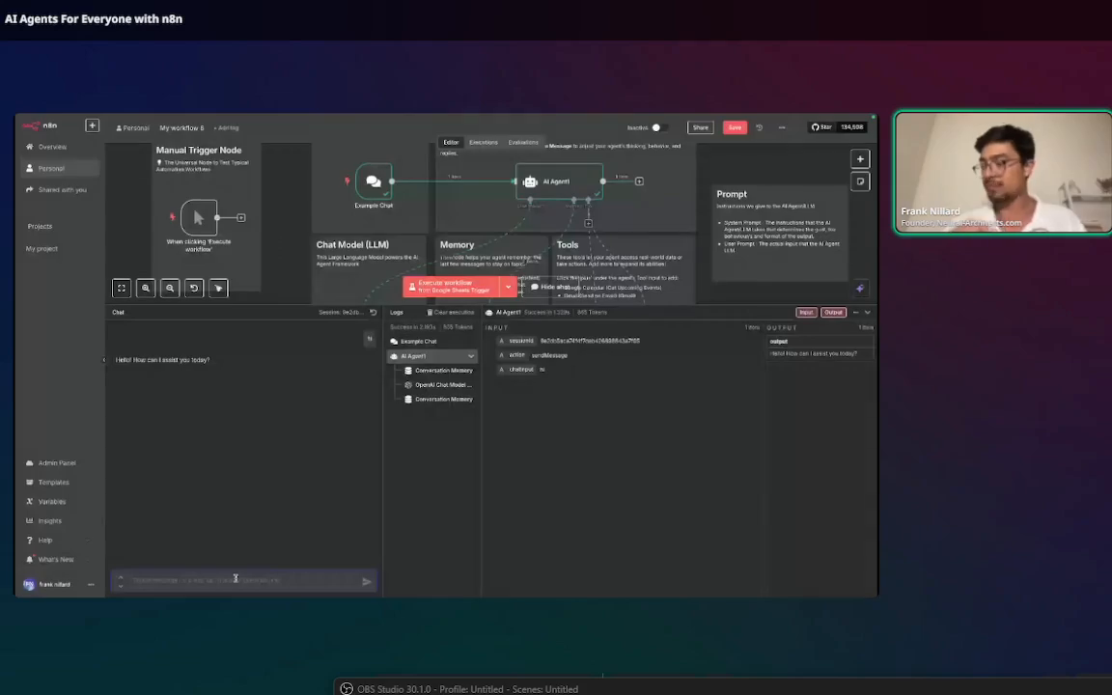
left_click_drag(294, 307, 303, 451)
scroll(412, 357, "down", 1)
scroll(413, 357, "right", 1)
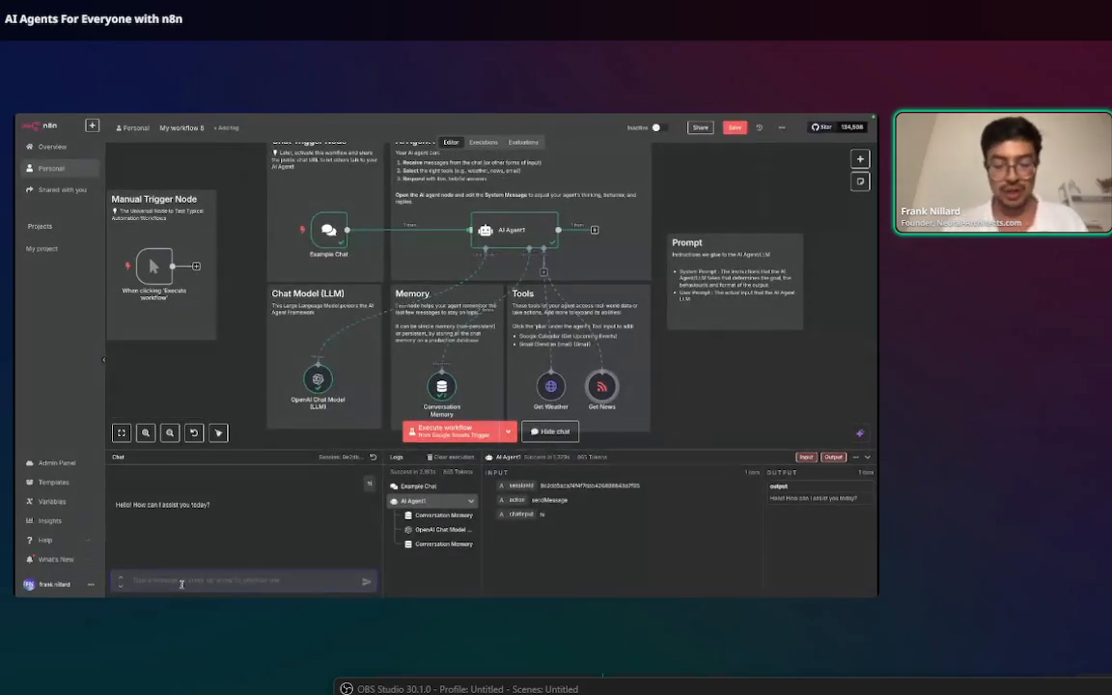
type("give")
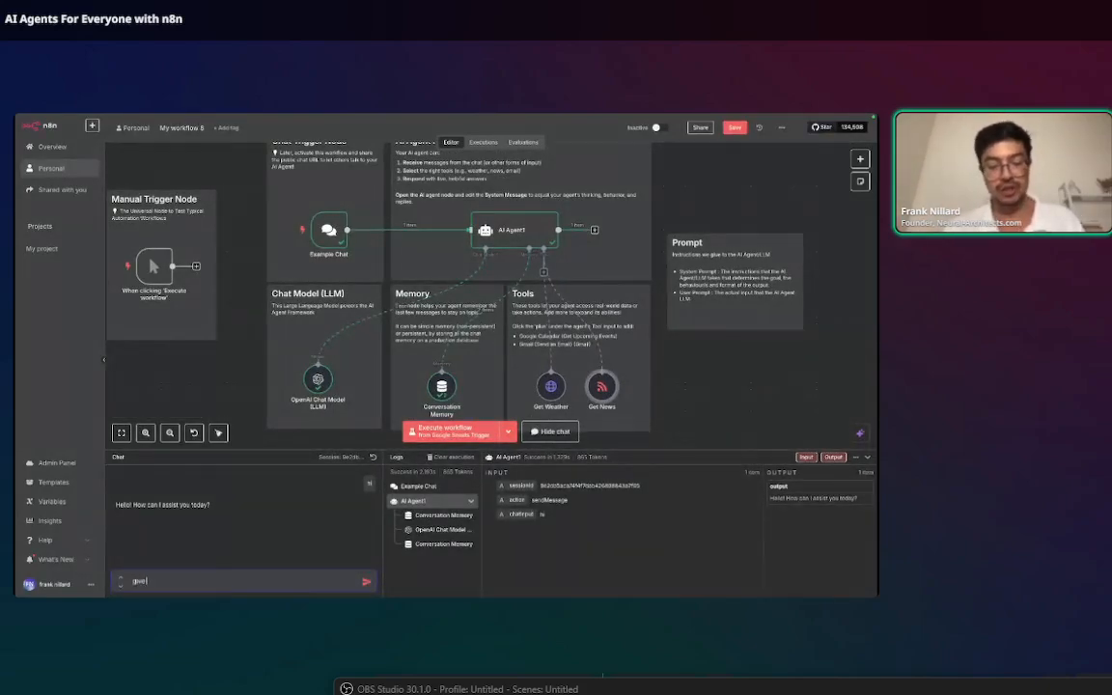
type(" the latest news")
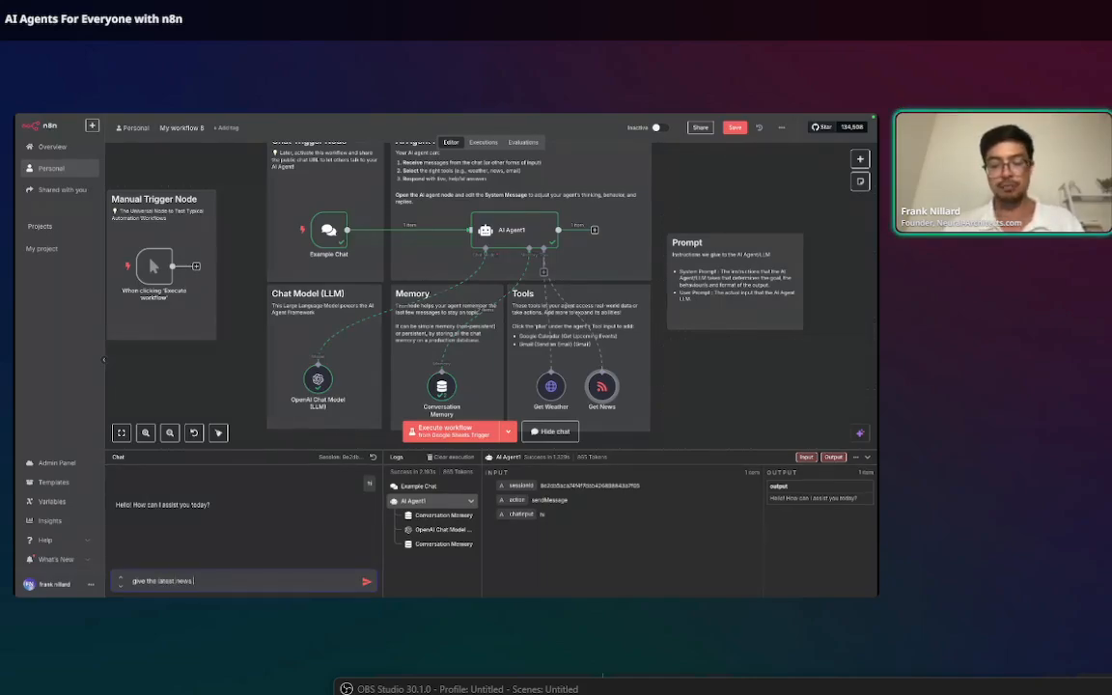
type(" from this week")
key("Return")
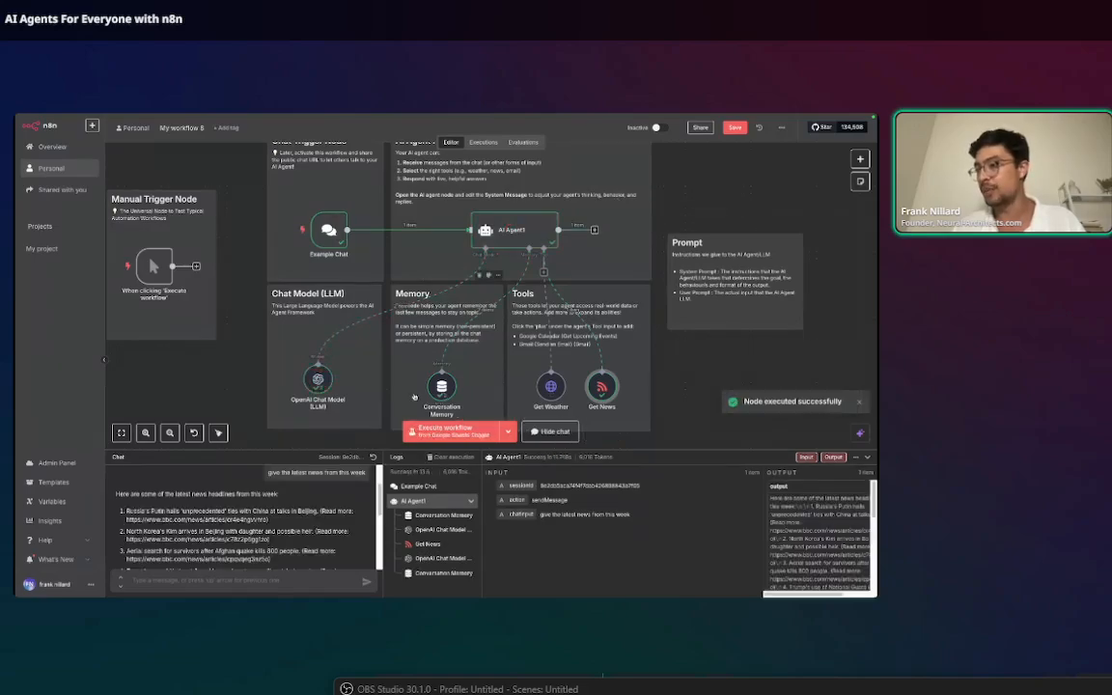
Inspect the nodes used by the news run, enlarge the chat and log area and widen the output pane to read the reply
scroll(325, 387, "up", 2)
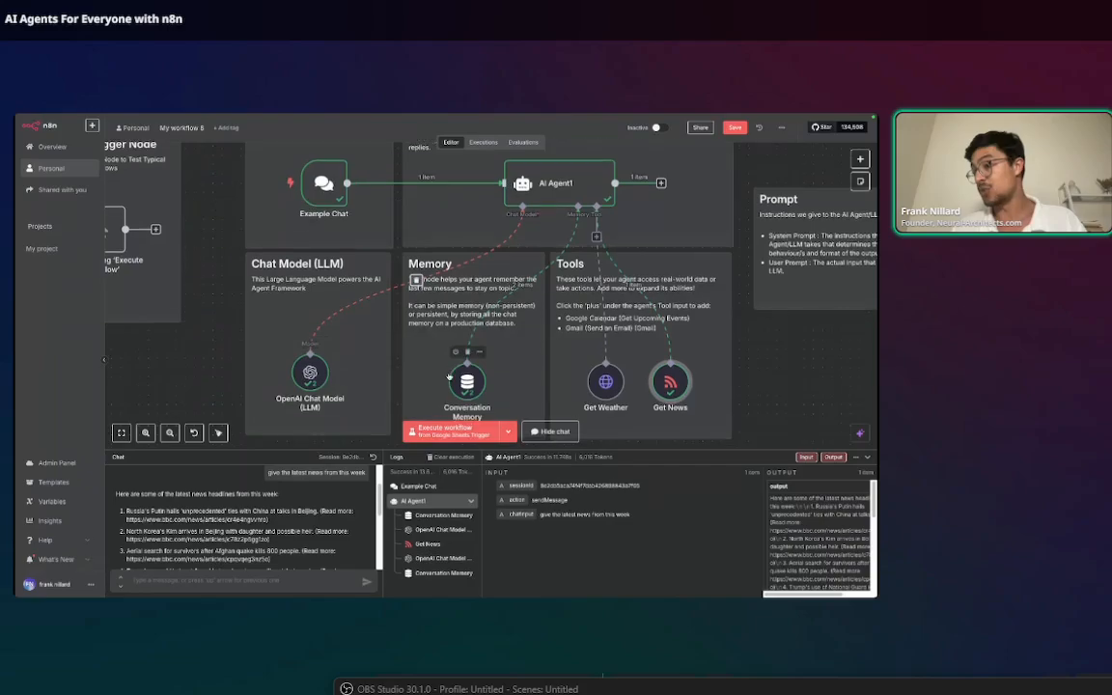
scroll(463, 378, "down", 1)
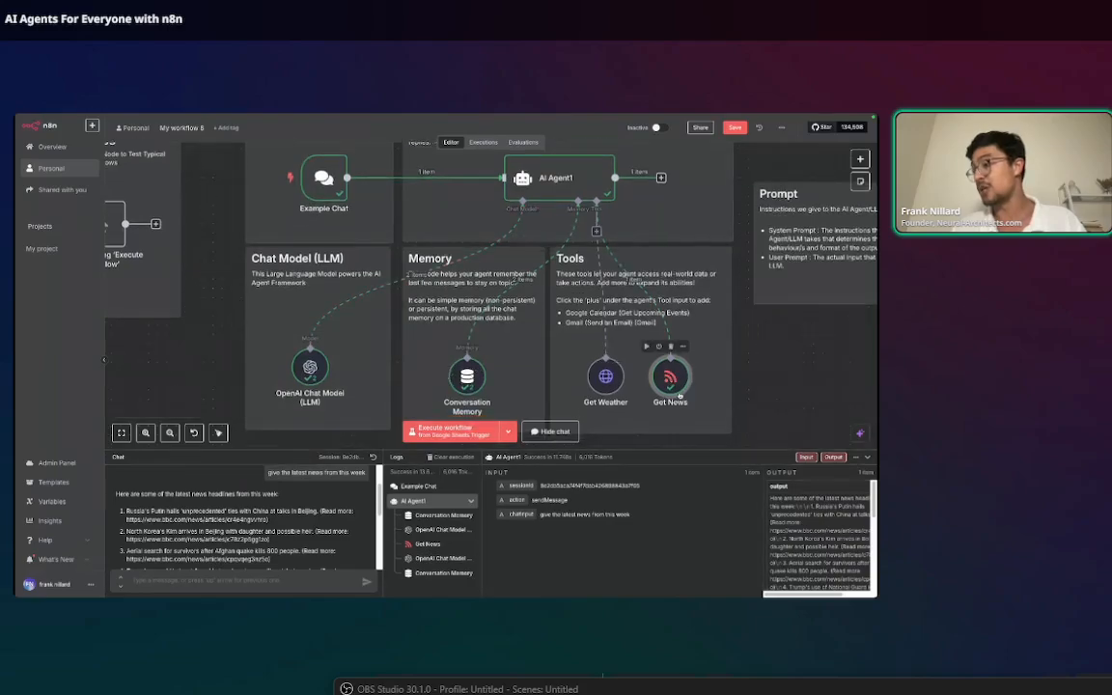
scroll(687, 393, "up", 5)
scroll(681, 395, "down", 4)
scroll(614, 393, "down", 4)
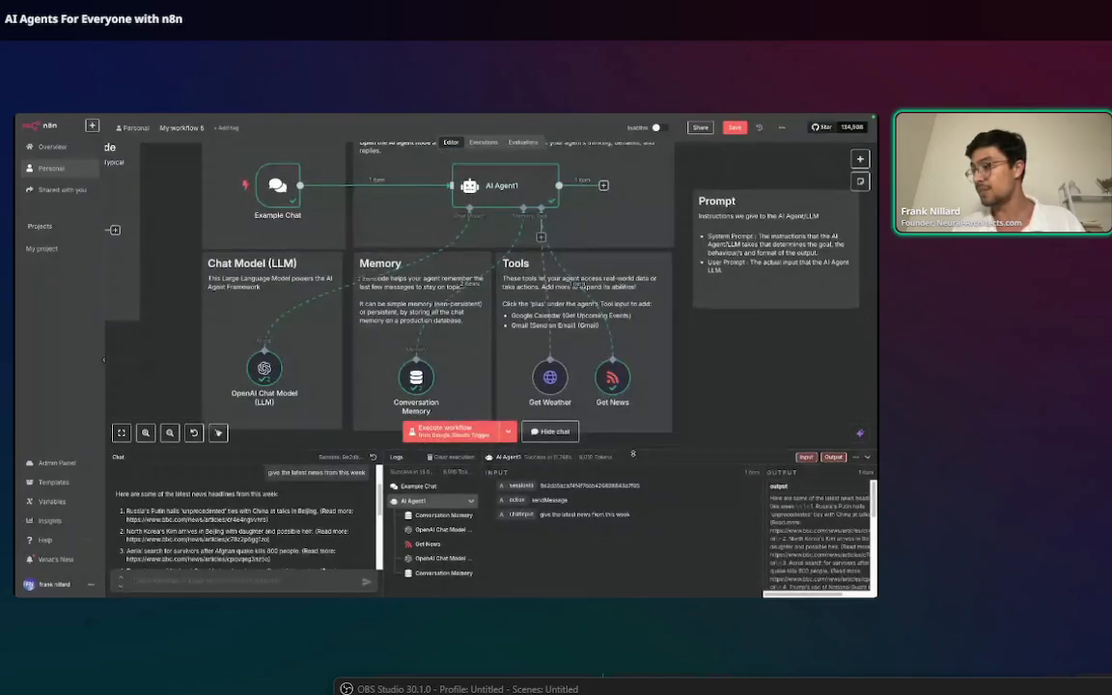
left_click_drag(632, 453, 632, 274)
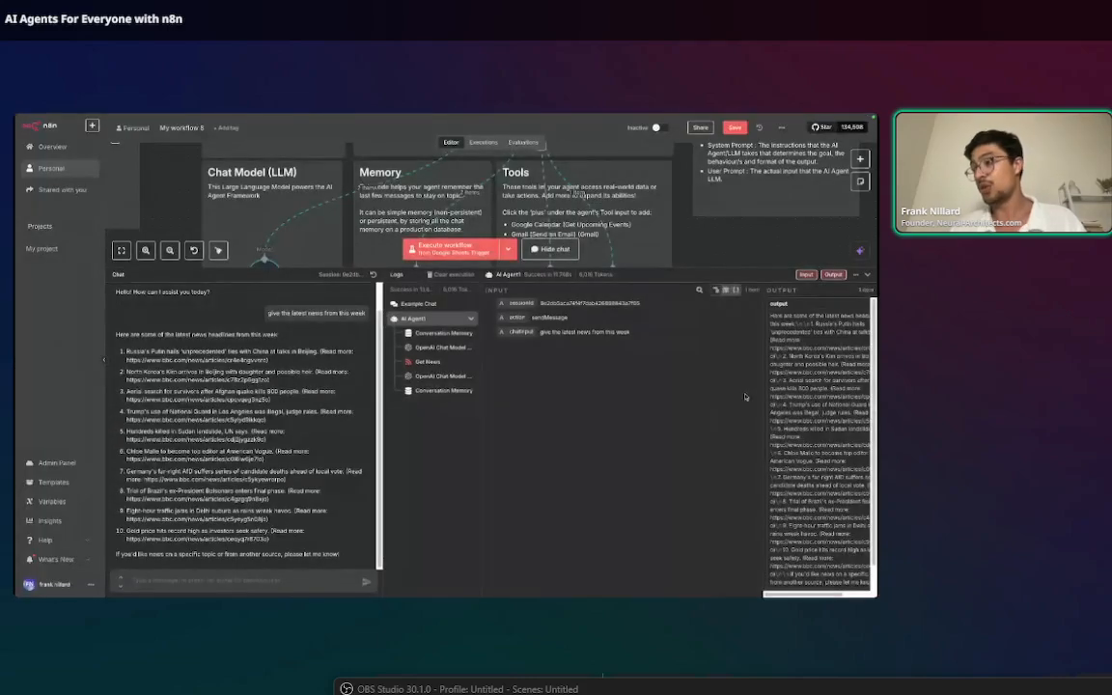
left_click_drag(763, 398, 627, 410)
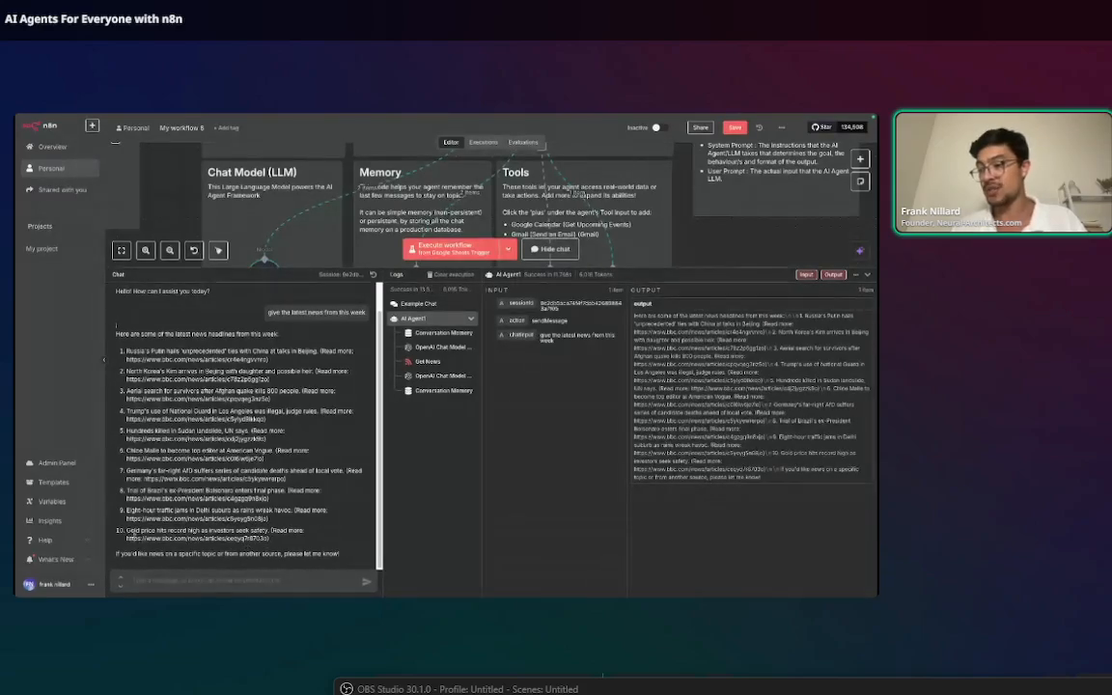
Shrink the chat and log area to show the workflow and send the agent the message "whats the weather in the UK?"
left_click_drag(428, 272, 430, 504)
scroll(465, 390, "up", 3)
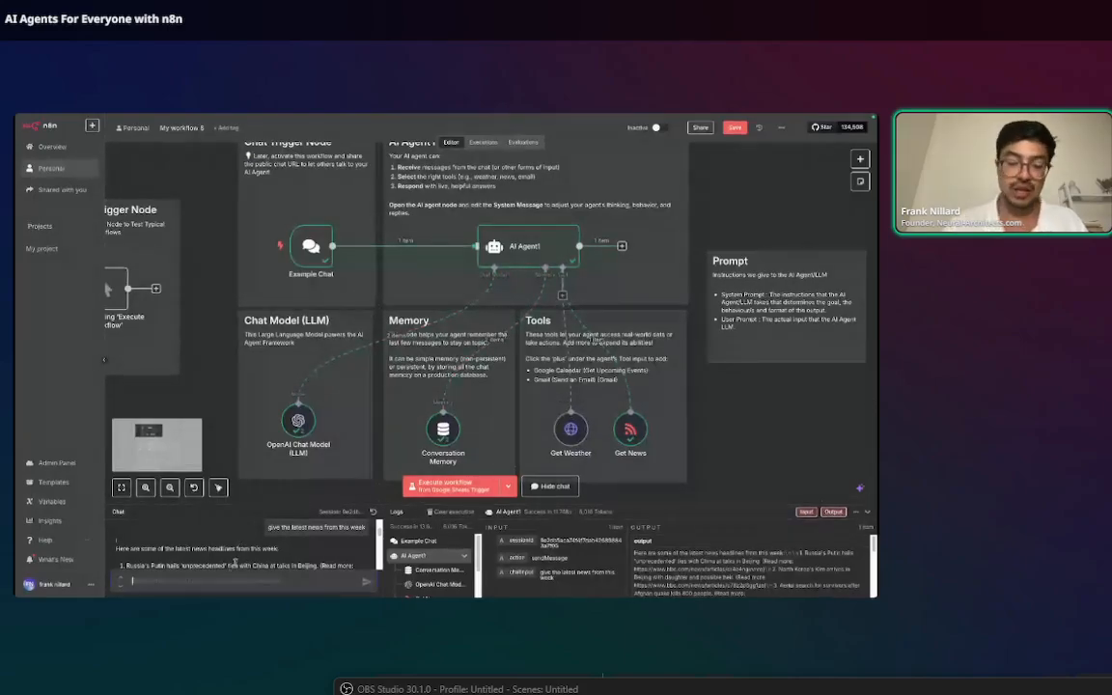
type("whats the")
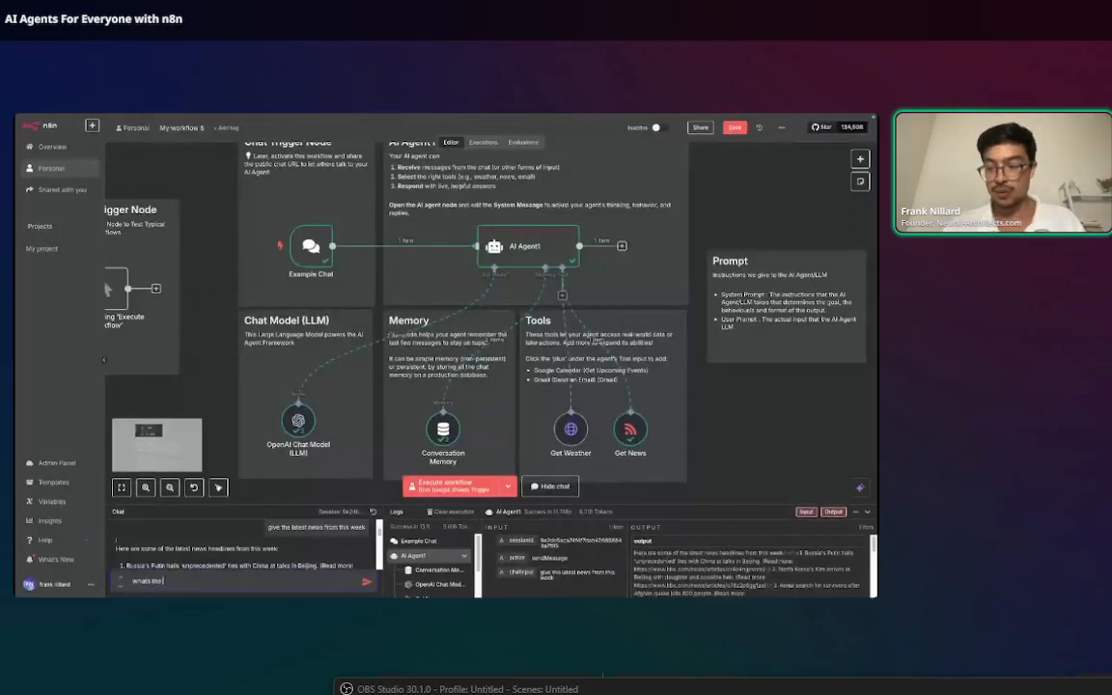
type(" weather in")
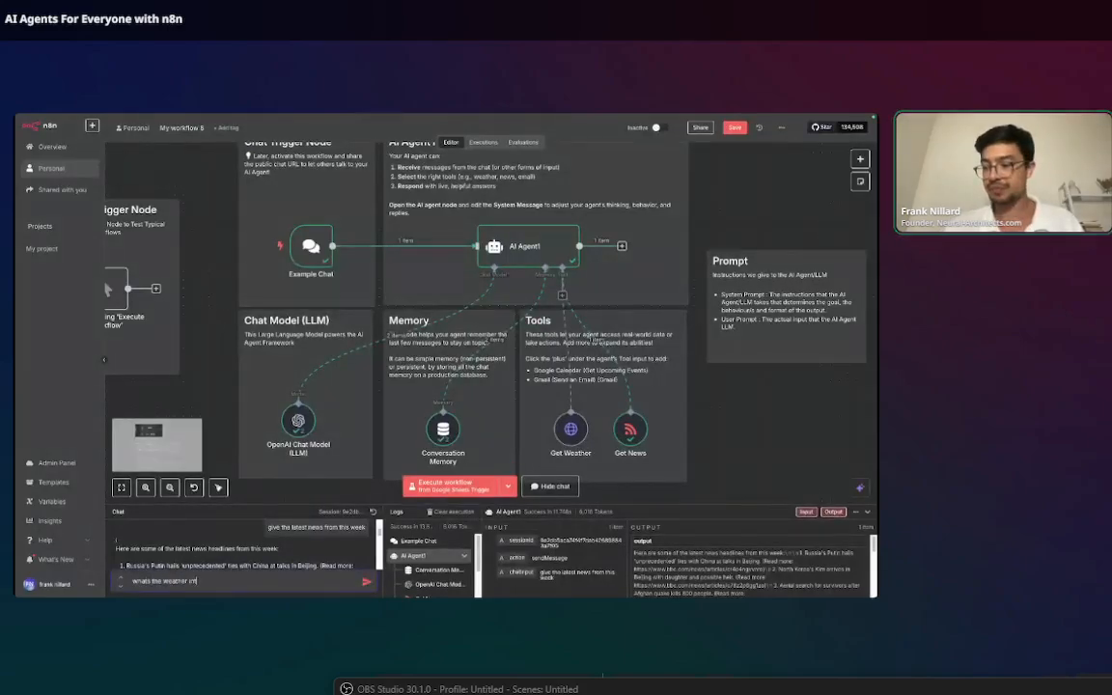
type(" the UK?")
key("Return")
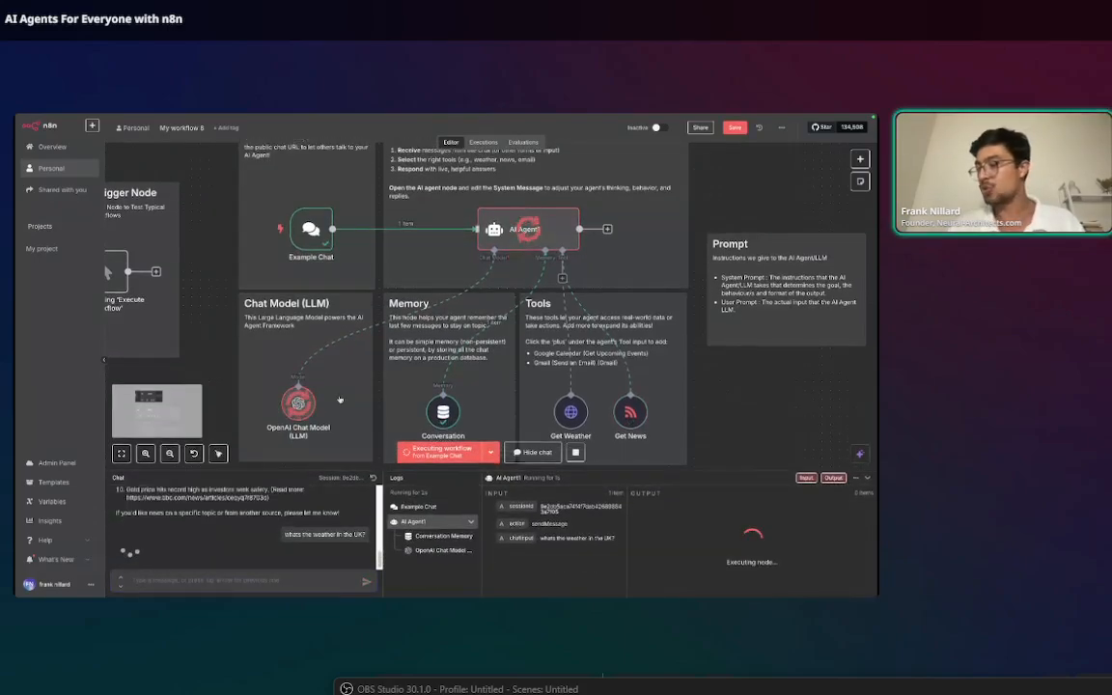
Open the Get Weather node to examine the AI-supplied parameters and response of its run, and return to the canvas to read the reply
scroll(349, 386, "down", 3)
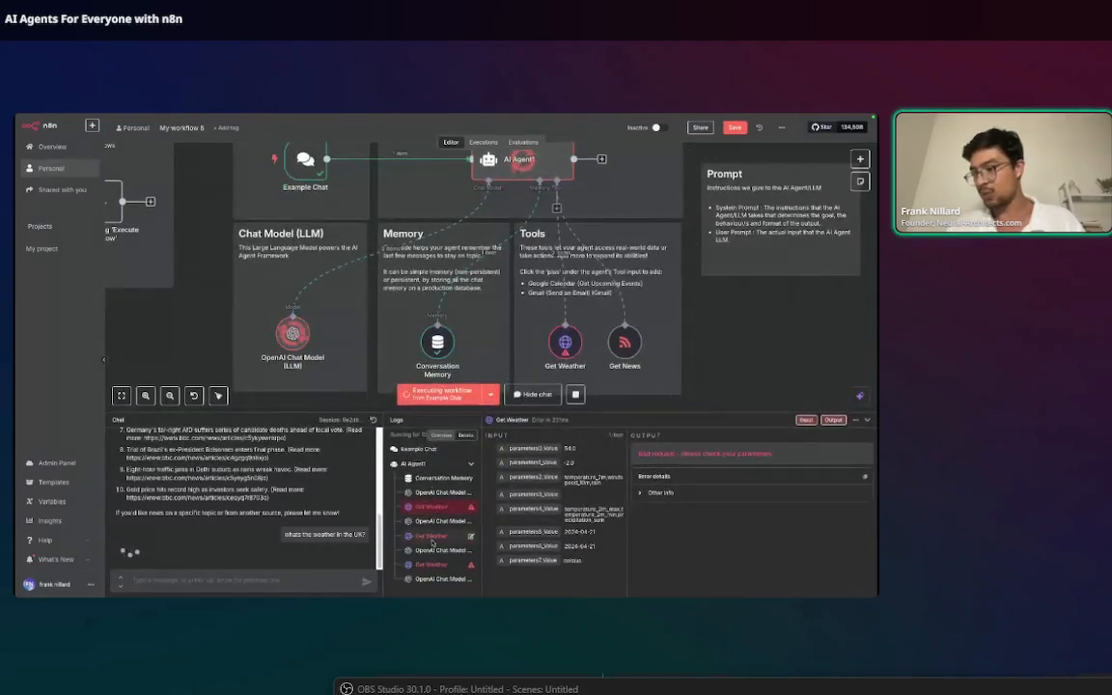
double_click(566, 341)
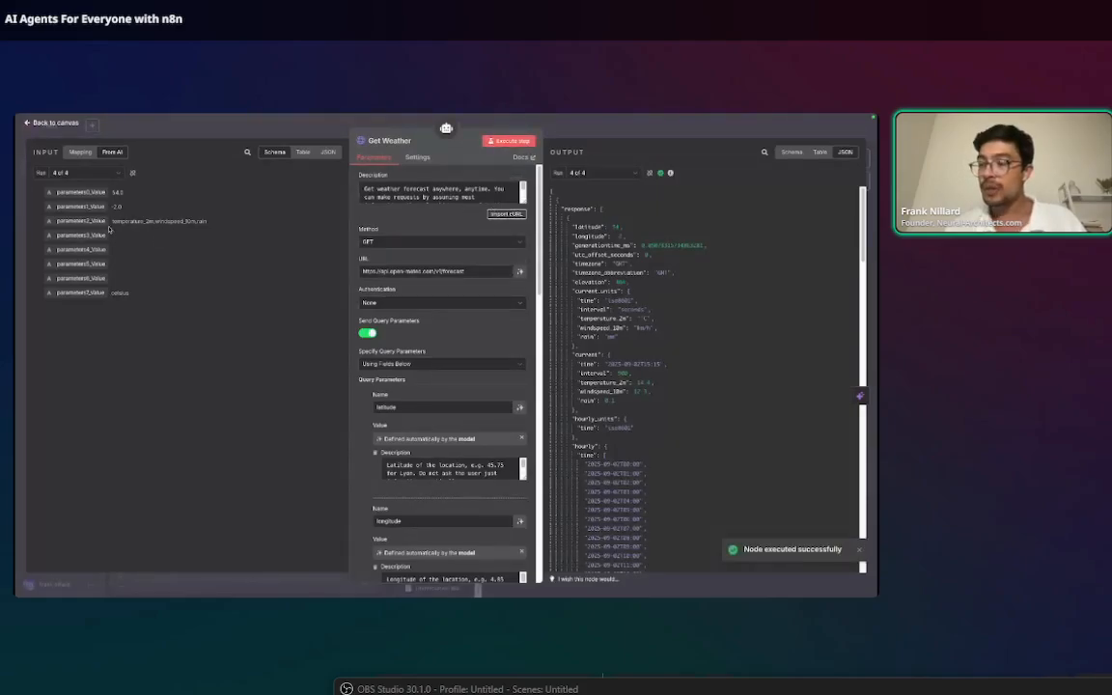
key("Escape")
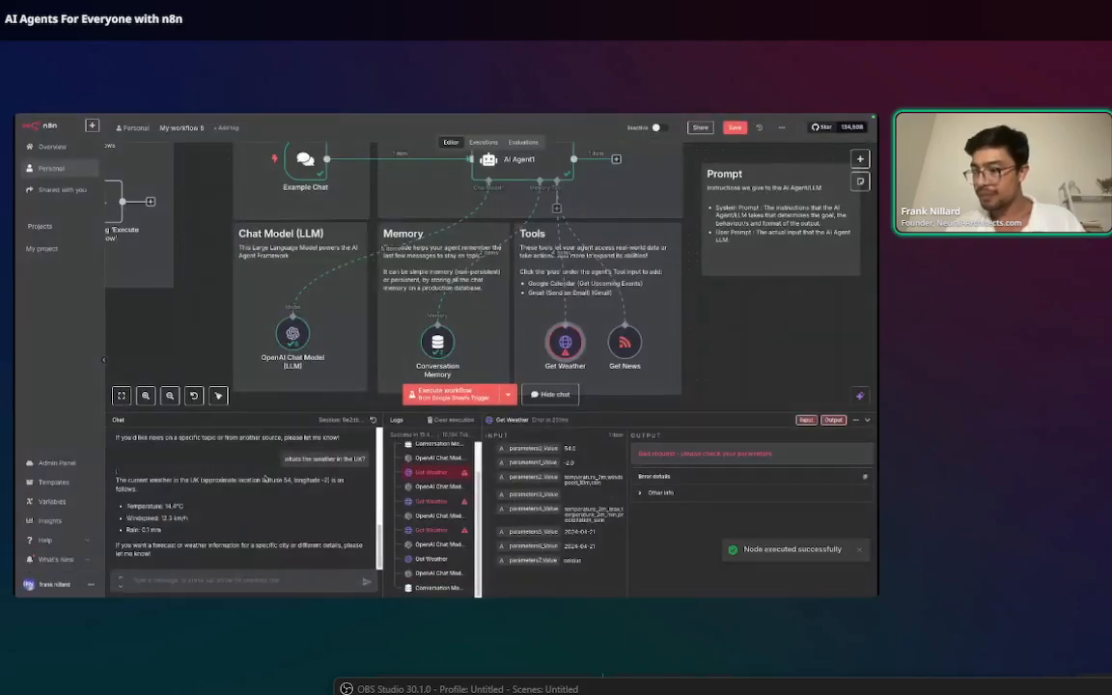
scroll(531, 363, "down", 1)
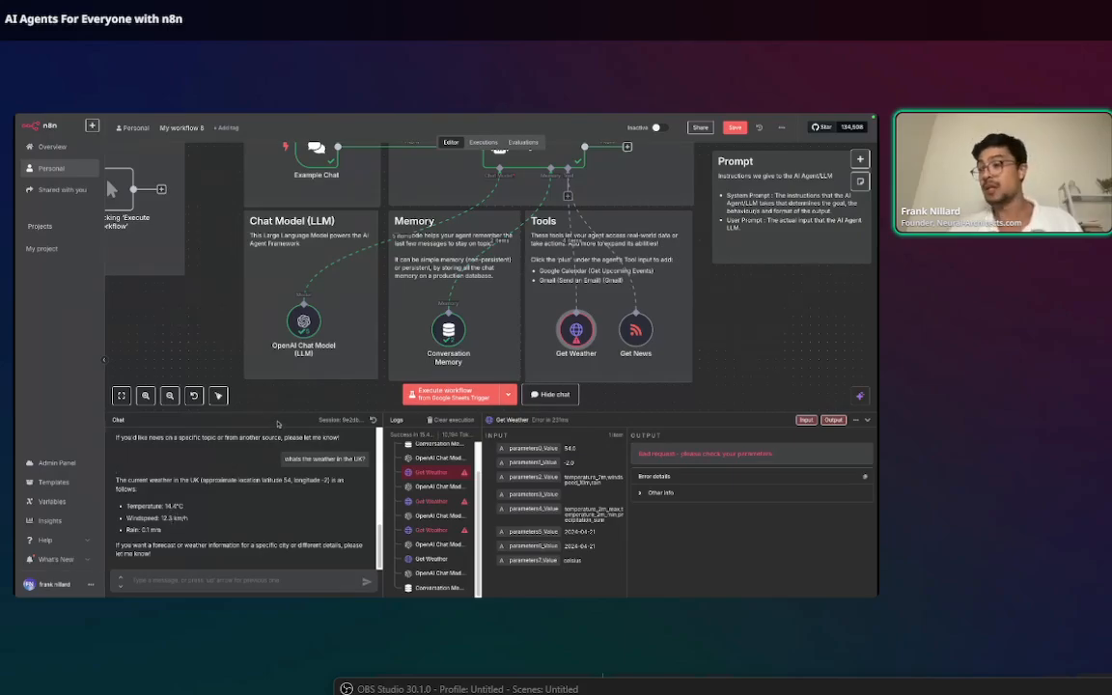
Shrink the chat and log area and open the AI Agent1 node to examine its user prompt, system message and output, returning to the canvas
left_click_drag(280, 414, 283, 499)
scroll(394, 345, "up", 1)
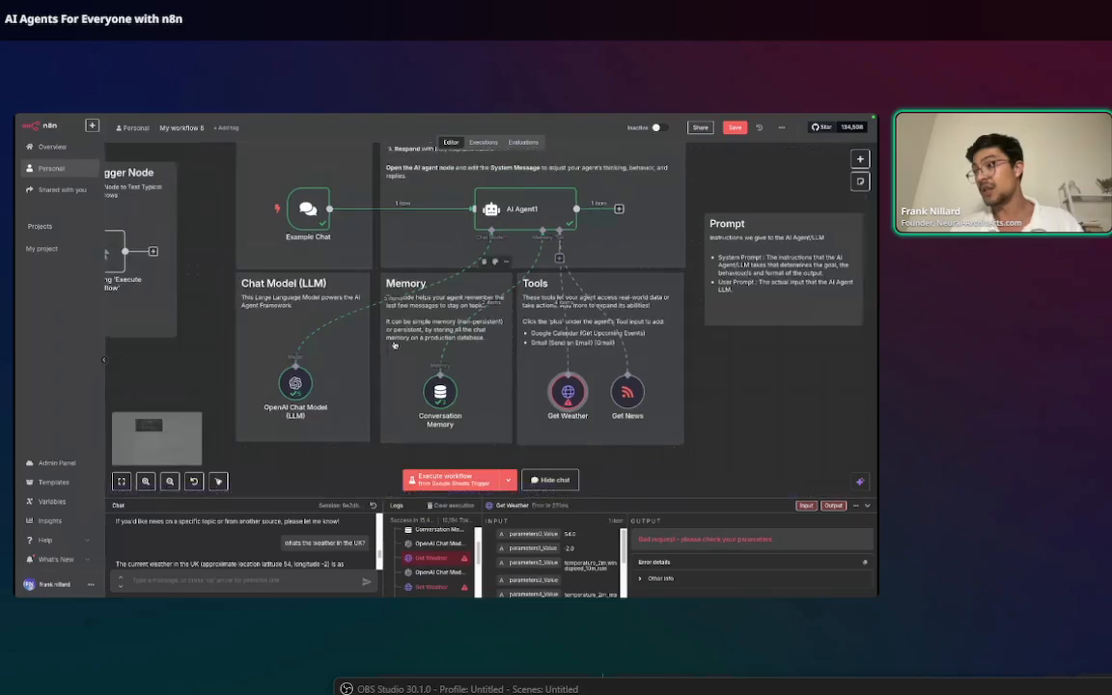
scroll(394, 345, "up", 1)
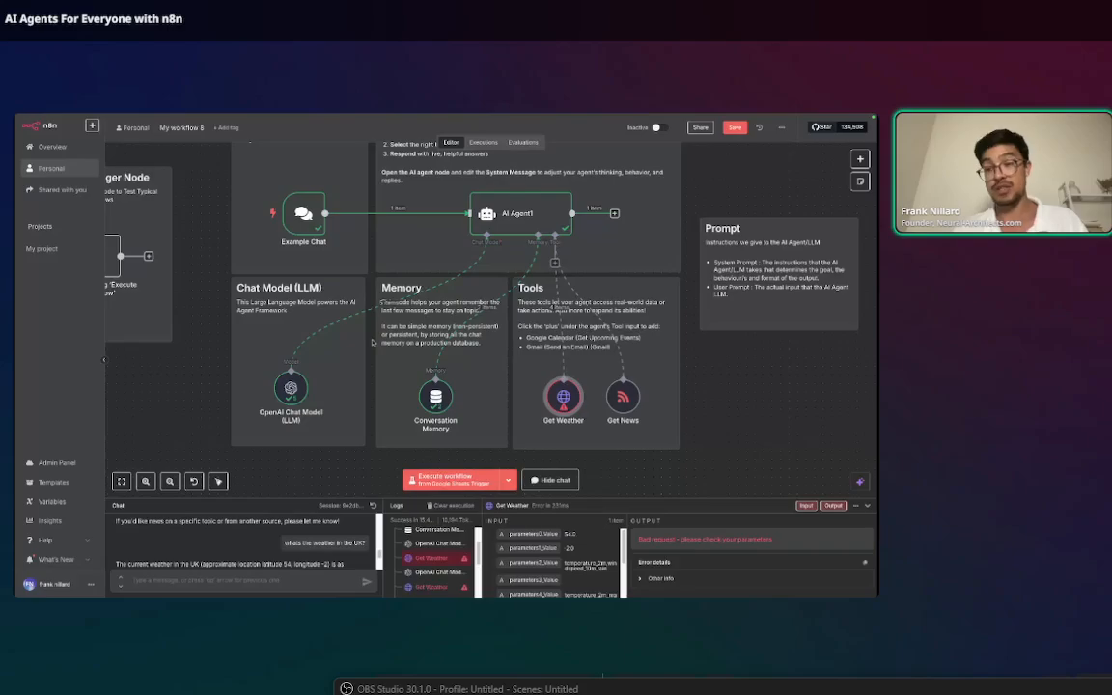
scroll(372, 342, "down", 5)
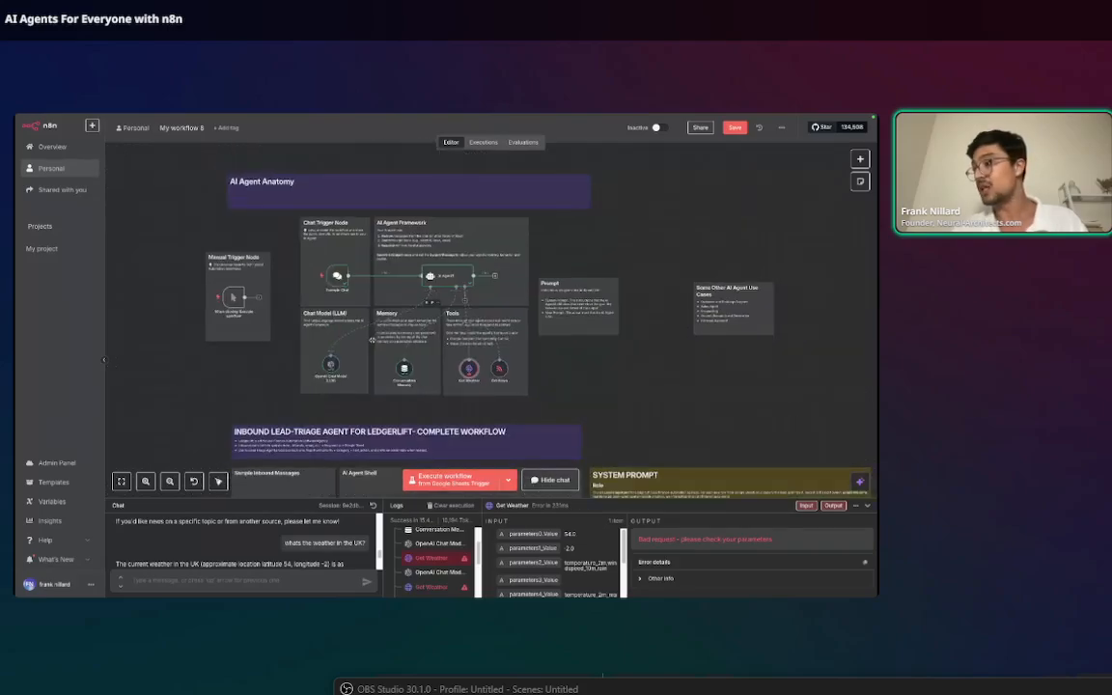
scroll(372, 340, "up", 5)
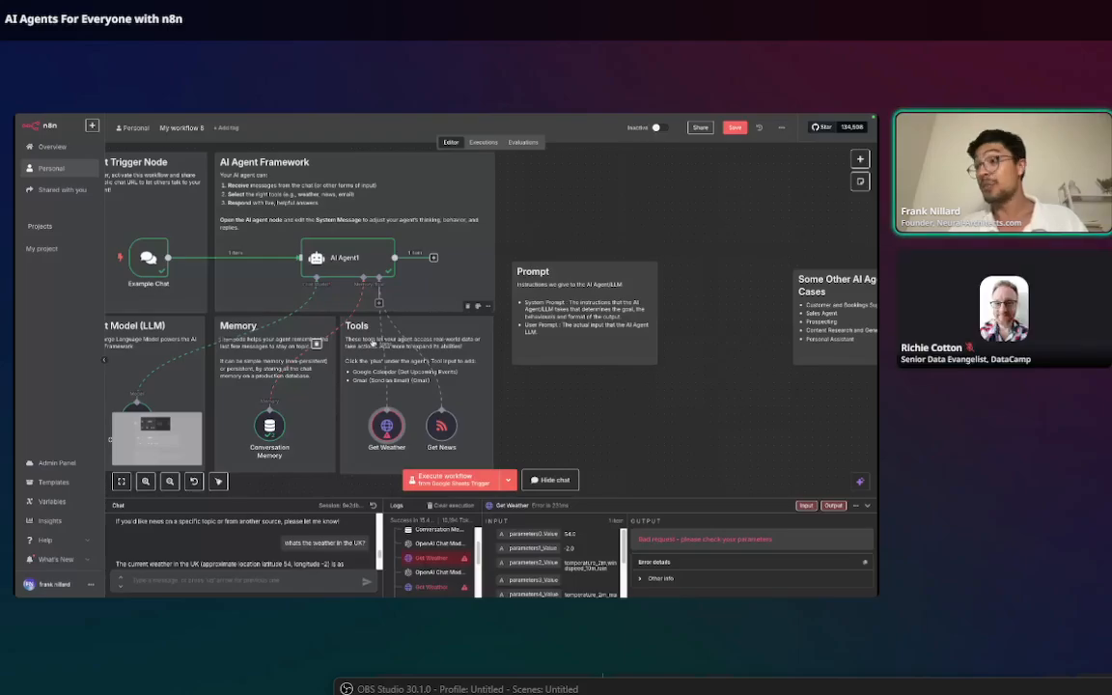
double_click(361, 260)
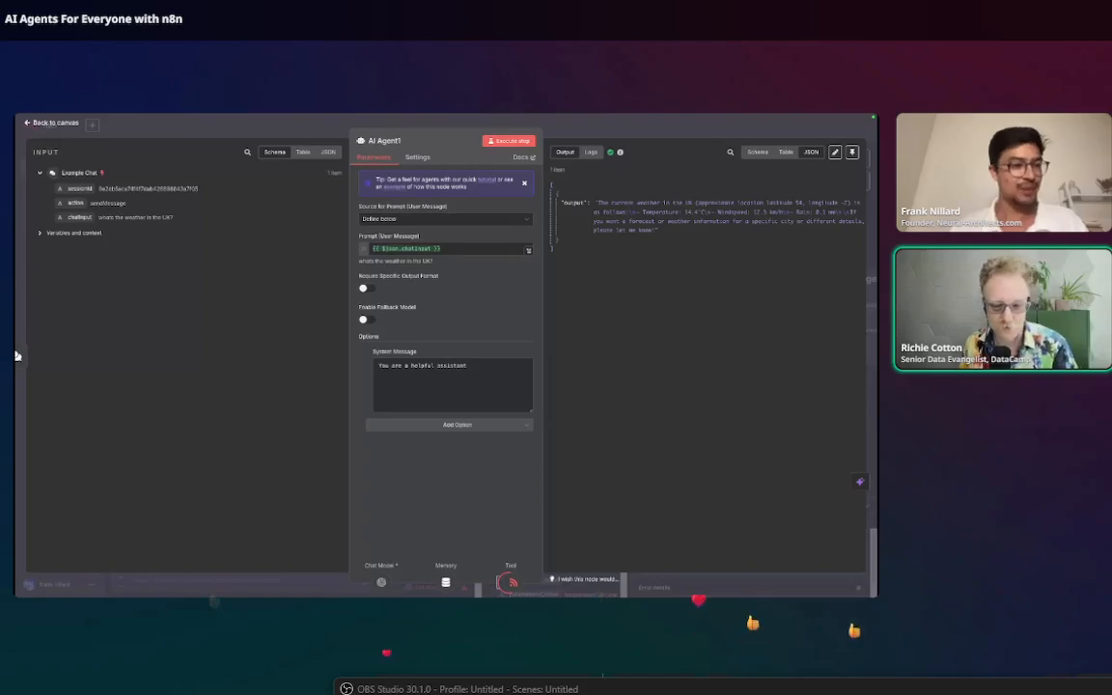
left_click(629, 129)
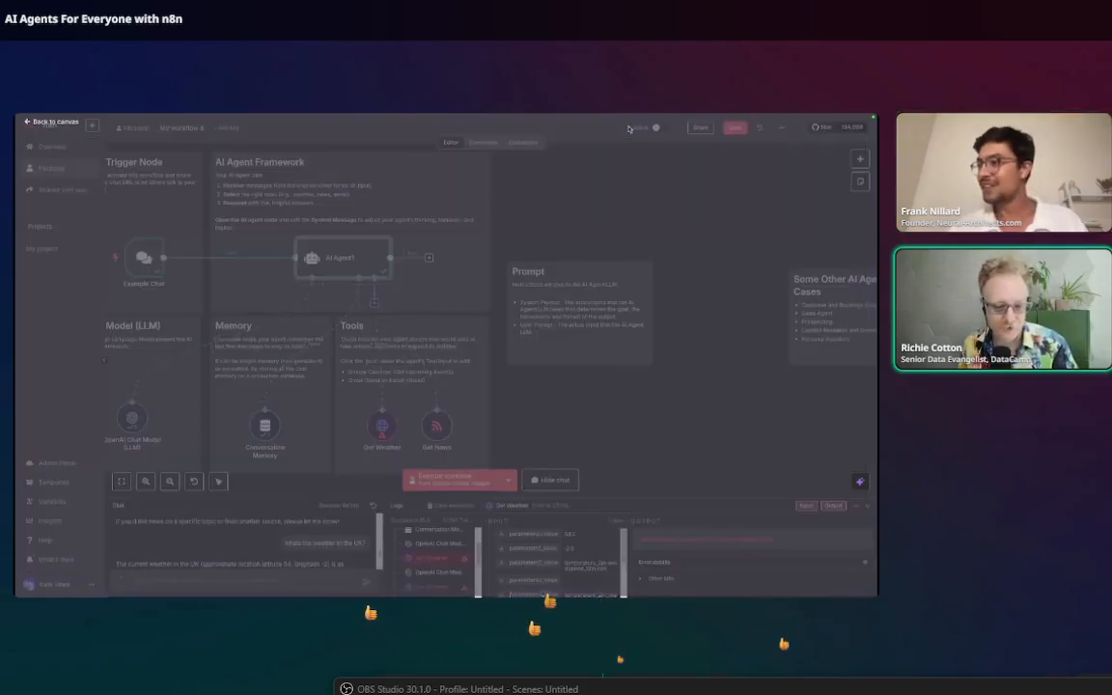
Look over the AI Agent Anatomy section and the inbound lead-triage agent workflow for LedgerLift on the canvas
scroll(467, 341, "down", 2)
scroll(469, 343, "left", 3)
scroll(467, 342, "up", 1)
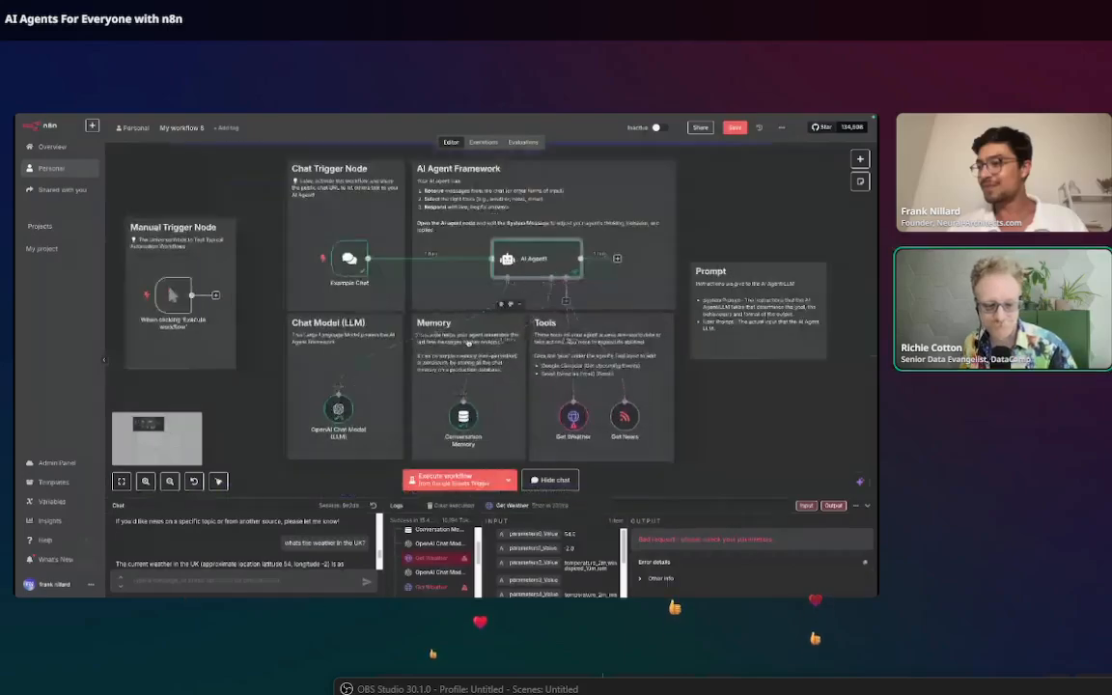
scroll(468, 342, "up", 1)
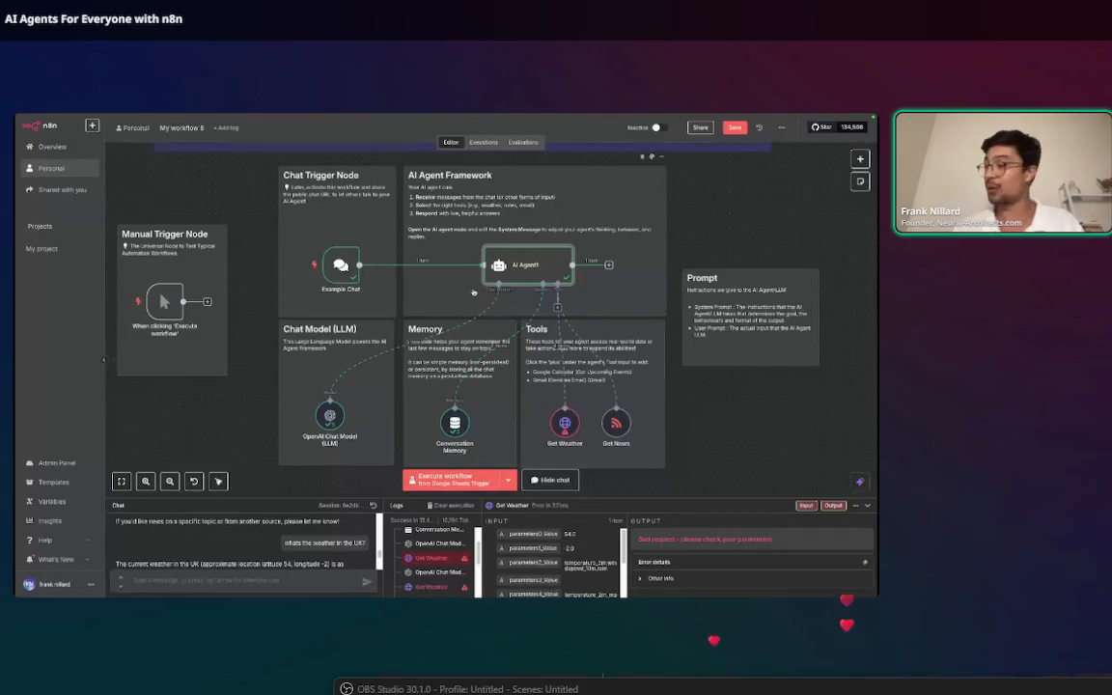
scroll(472, 292, "down", 5)
scroll(464, 325, "down", 5)
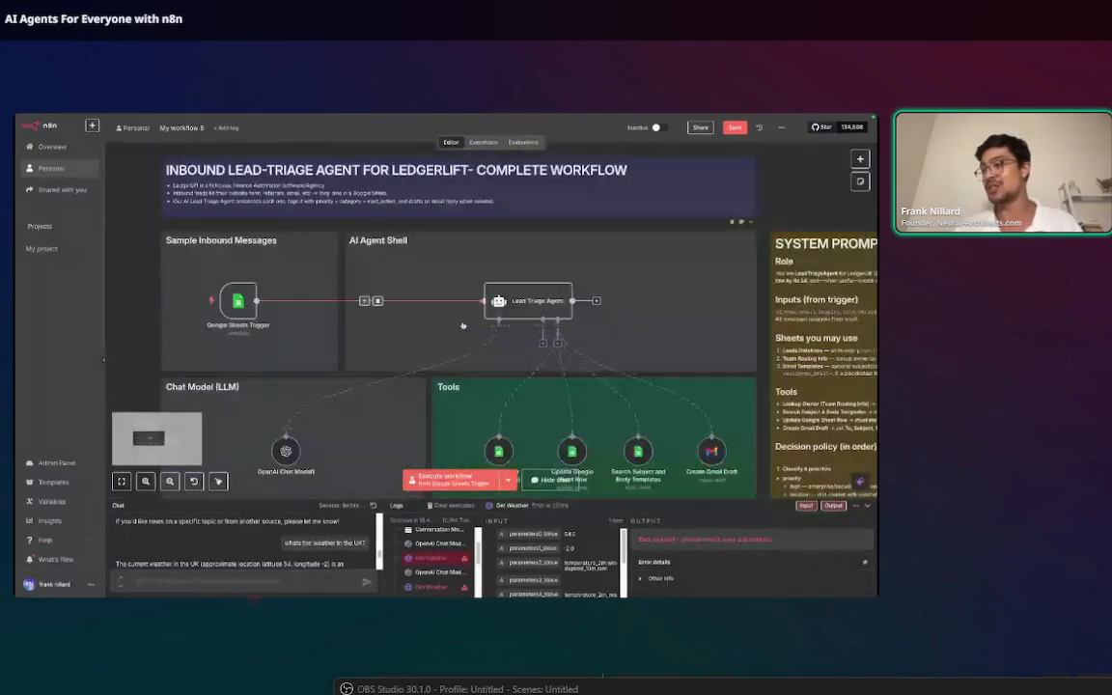
scroll(463, 328, "up", 8)
scroll(461, 331, "up", 3)
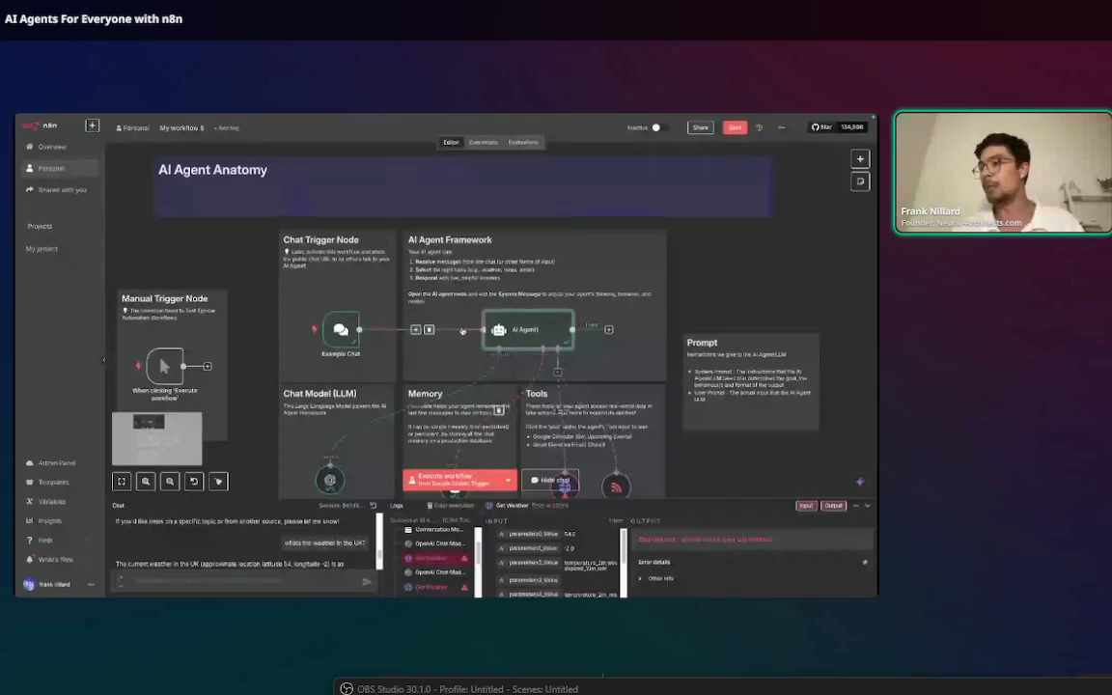
scroll(521, 290, "down", 1)
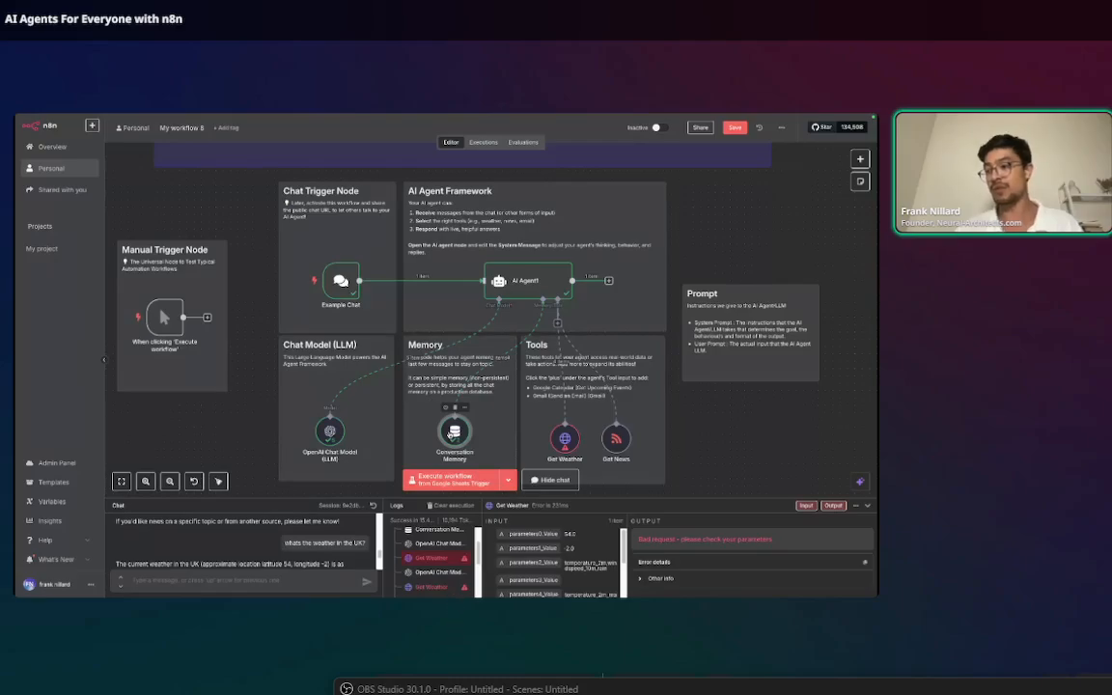
Enlarge the chat and log area and test the agent's memory by sending the message "what was the weather again?"
left_click_drag(284, 498, 279, 362)
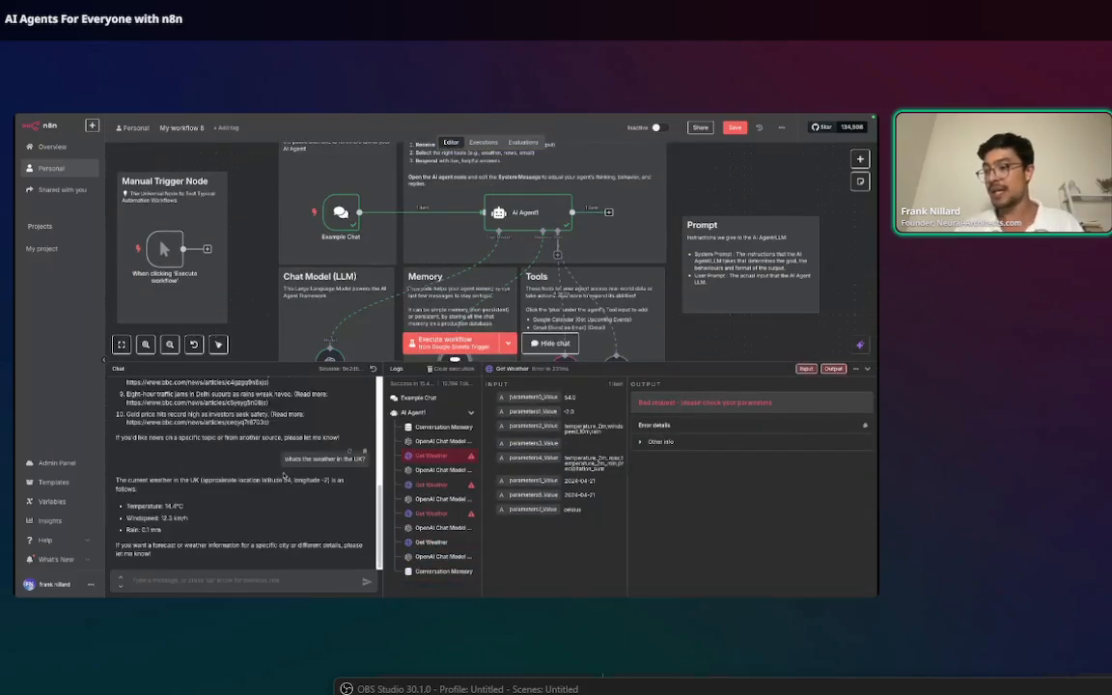
type("waht a")
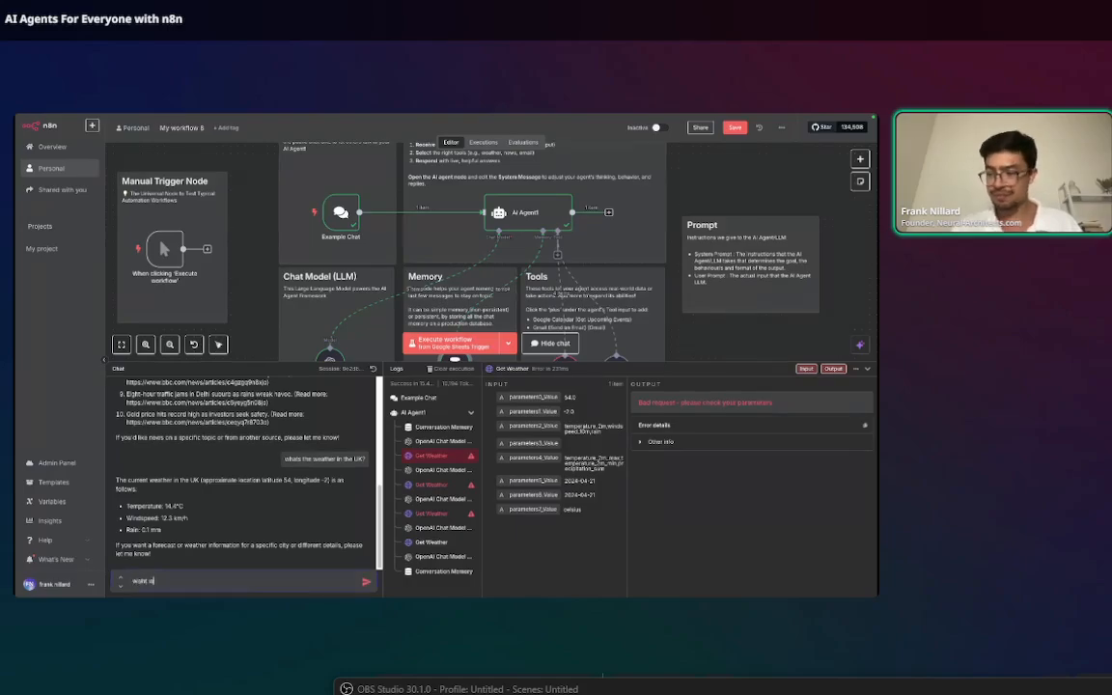
key("BackSpace")
key("BackSpace")
key("BackSpace")
key("BackSpace")
key("BackSpace")
type("hat was the wae")
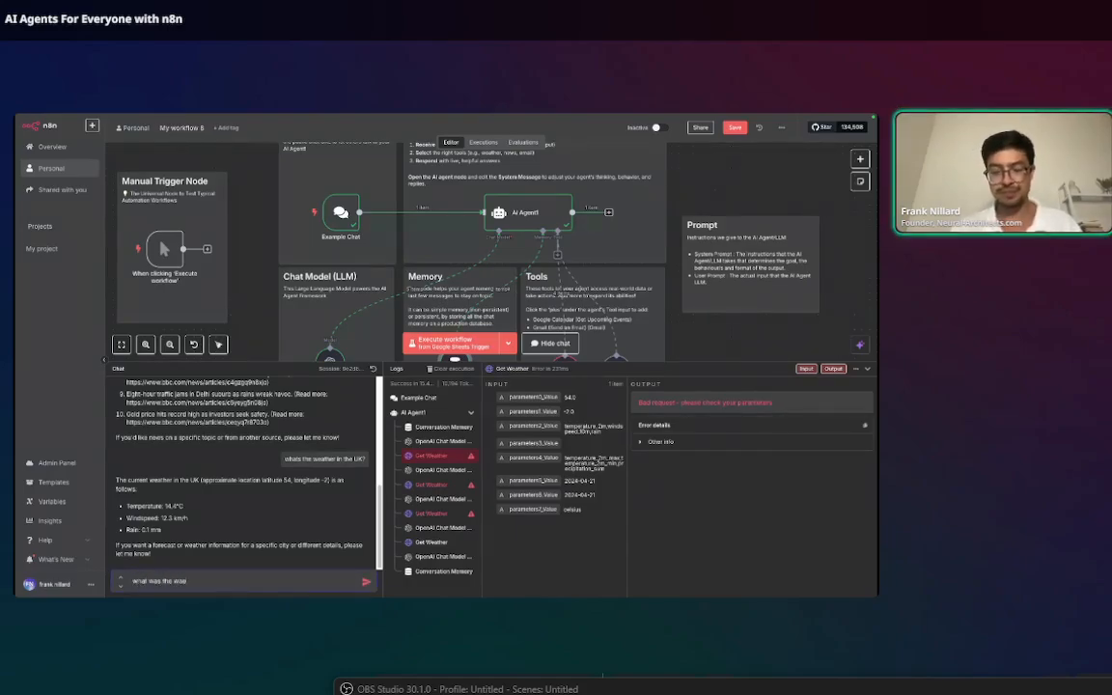
key("BackSpace")
key("BackSpace")
type("re")
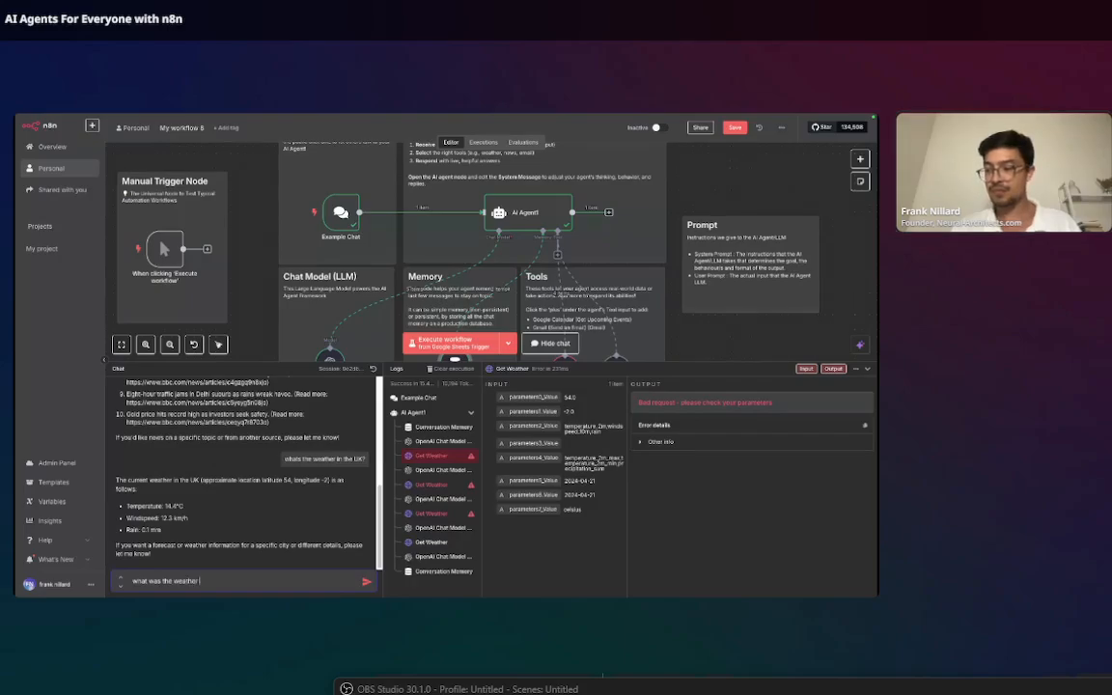
key("Return")
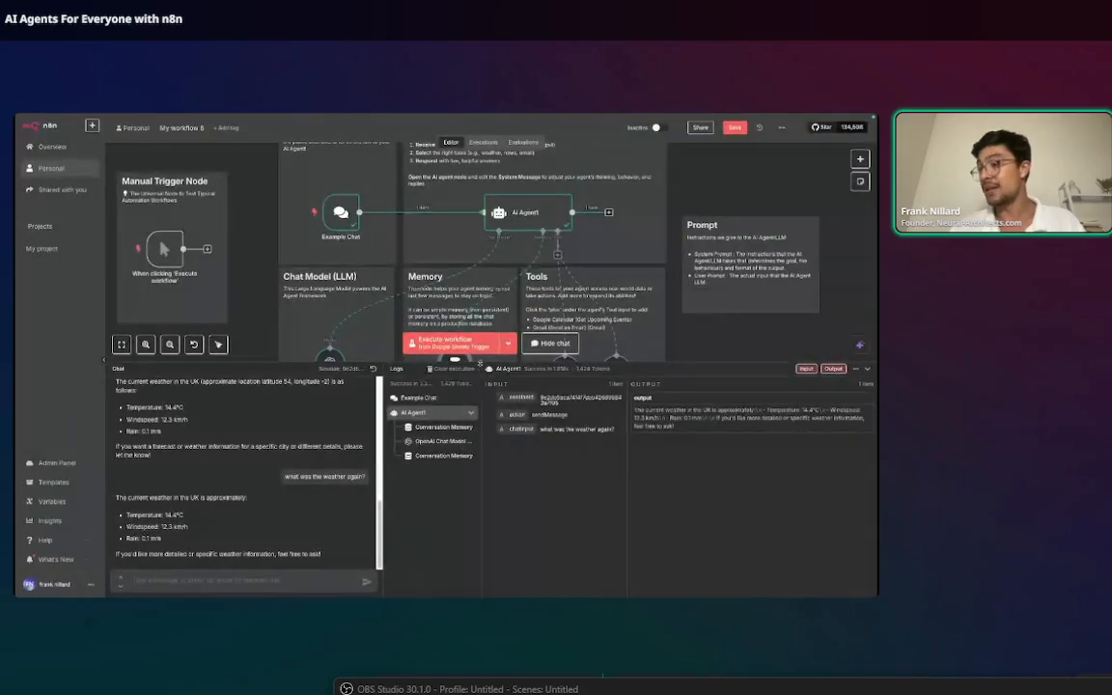
Shrink the chat and log area and look over the agent's chat model, memory, tools, prompt and use-case sections on the canvas
left_click_drag(479, 362, 483, 477)
scroll(487, 407, "down", 1)
scroll(487, 407, "down", 1)
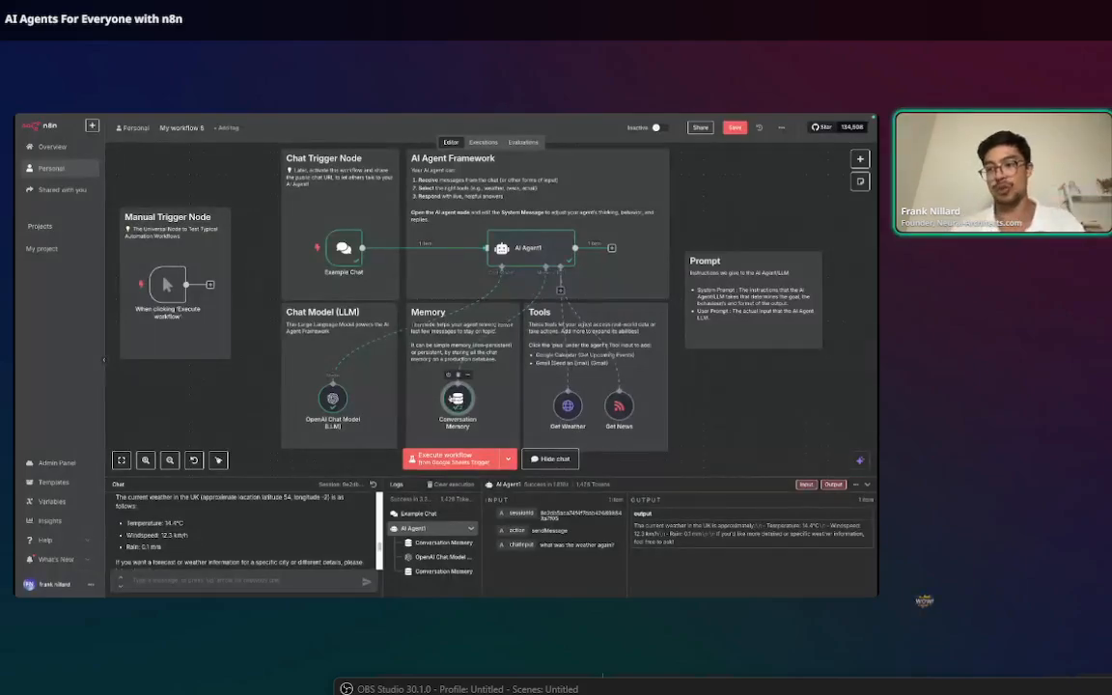
scroll(410, 410, "right", 2)
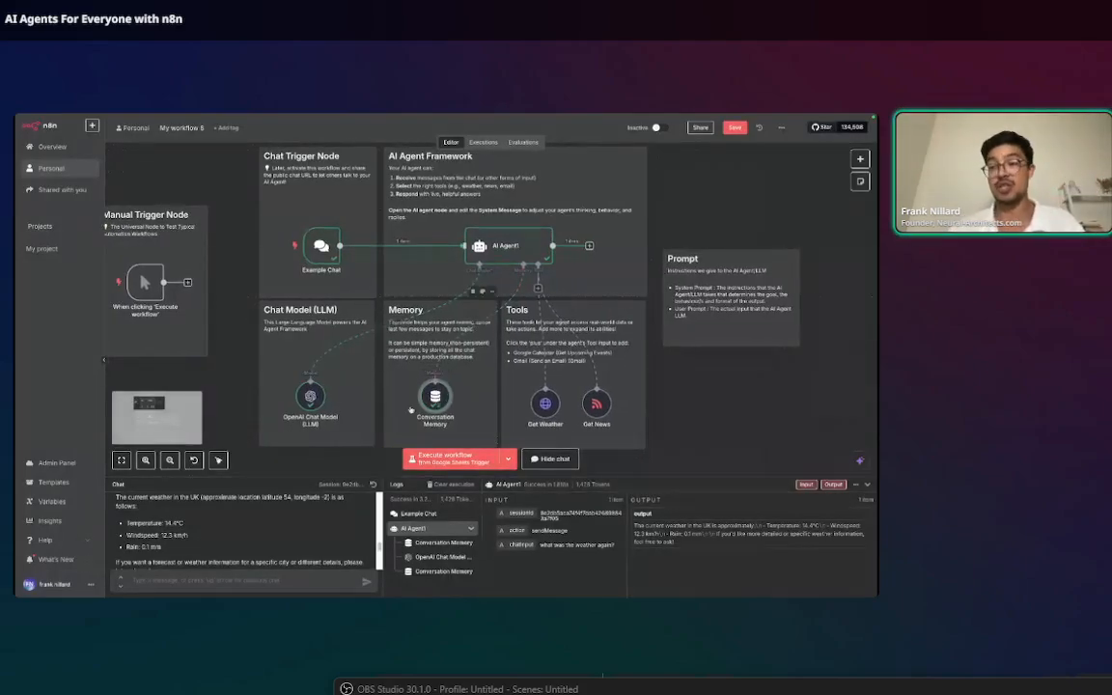
scroll(410, 410, "right", 4)
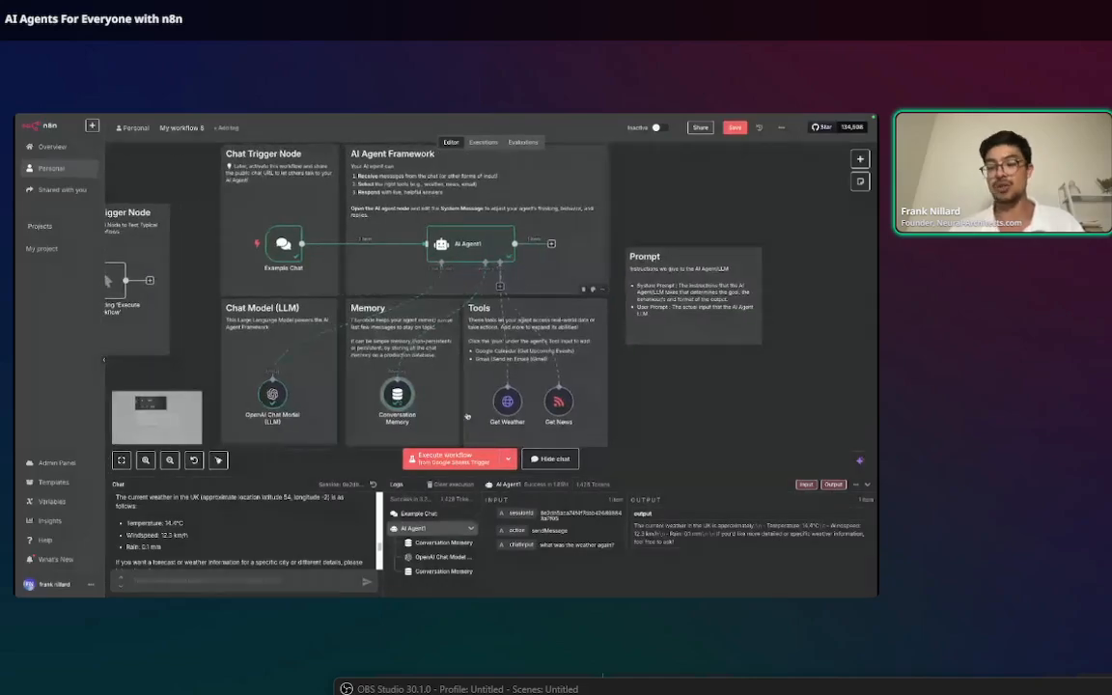
scroll(466, 416, "right", 3)
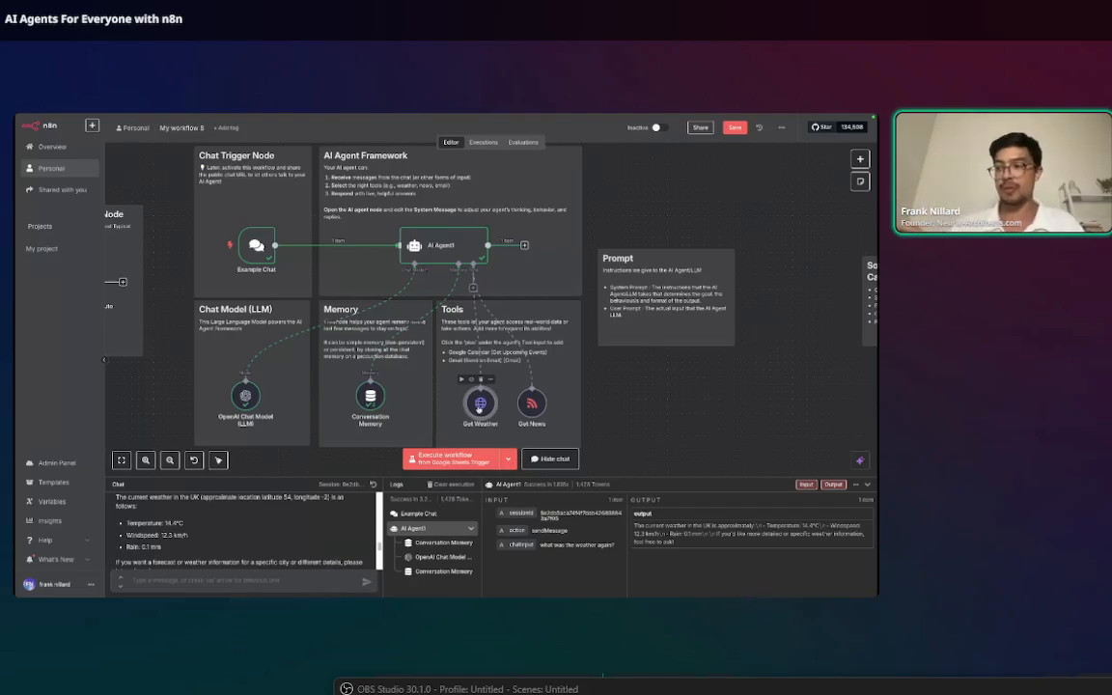
scroll(527, 410, "left", 1)
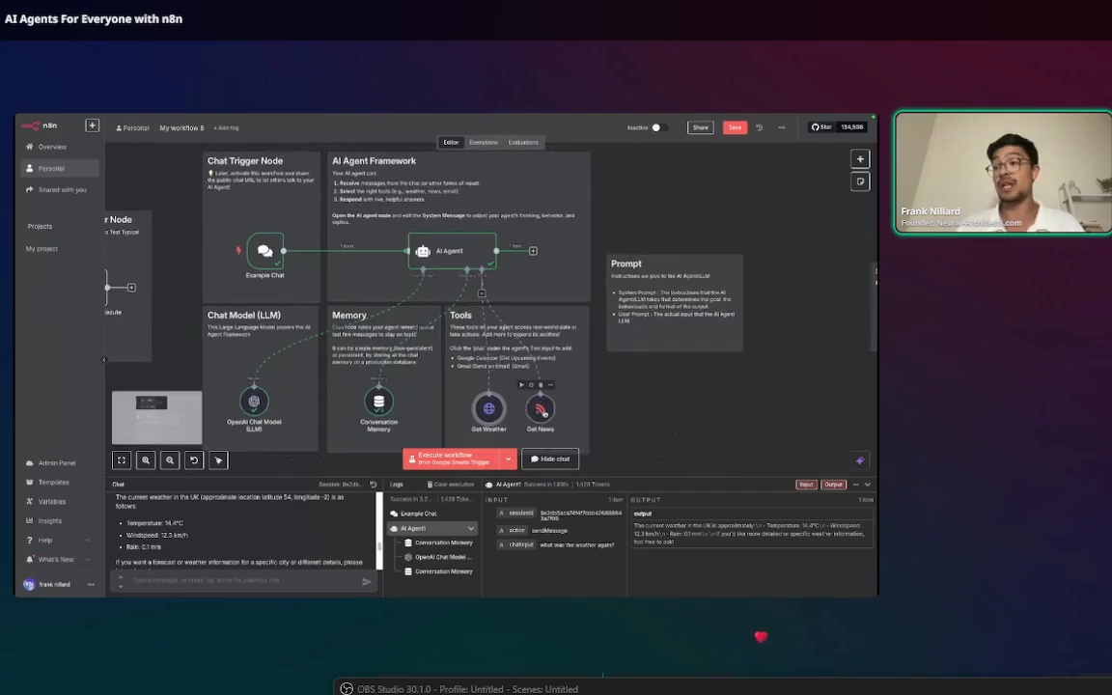
scroll(540, 409, "left", 1)
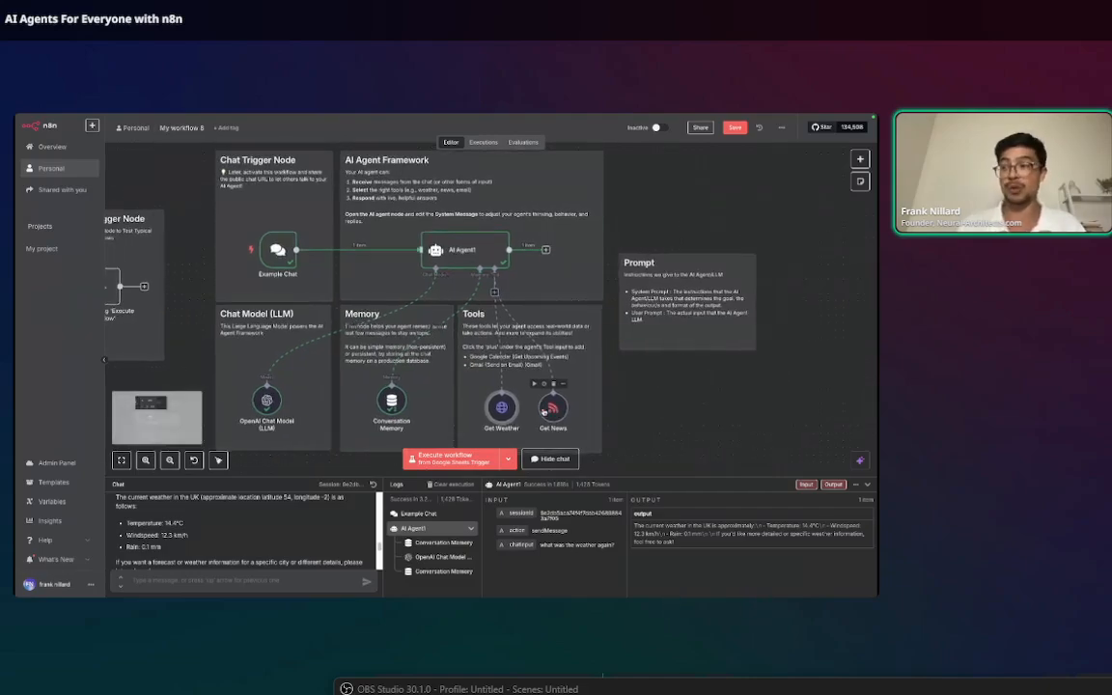
scroll(526, 403, "right", 3)
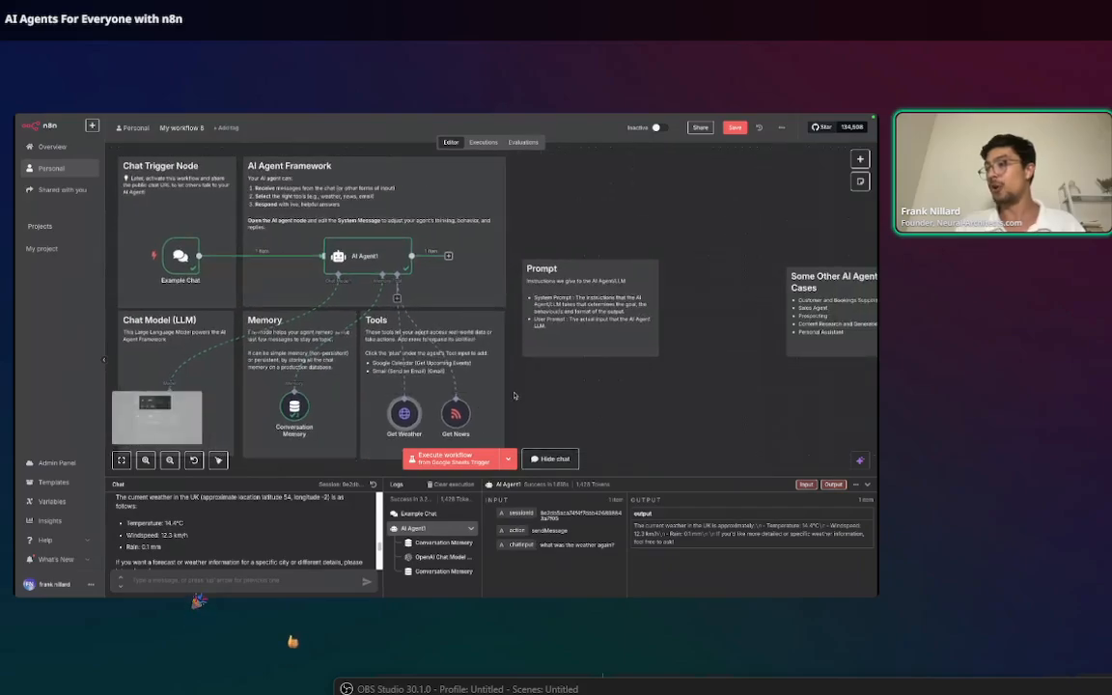
scroll(514, 396, "right", 2)
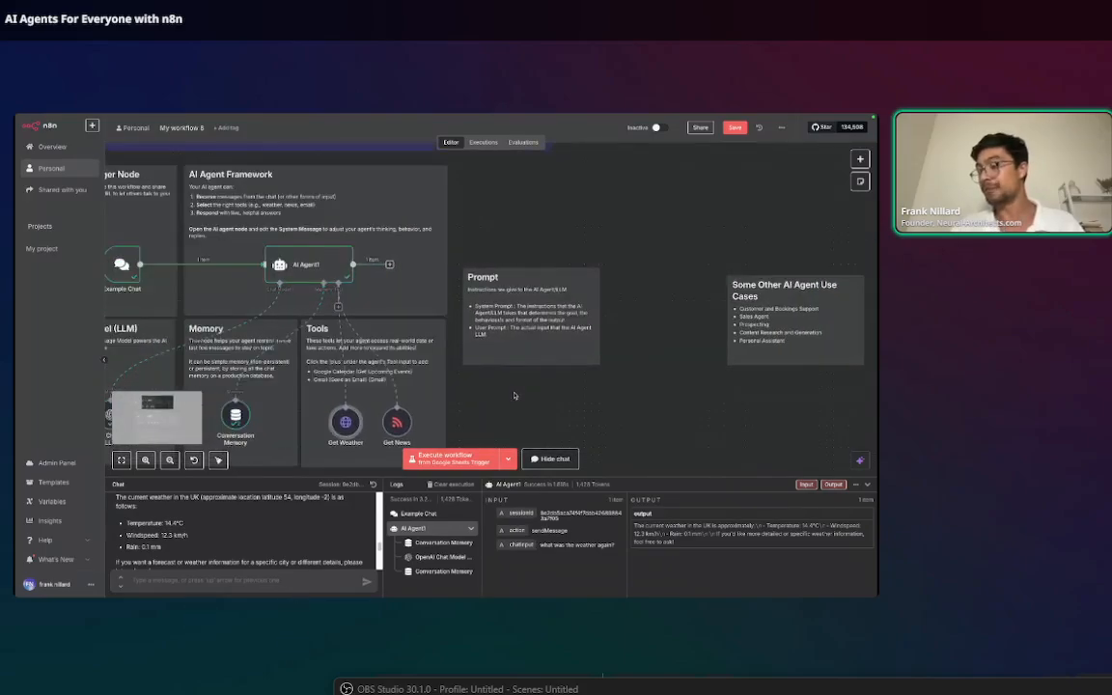
scroll(514, 396, "left", 3)
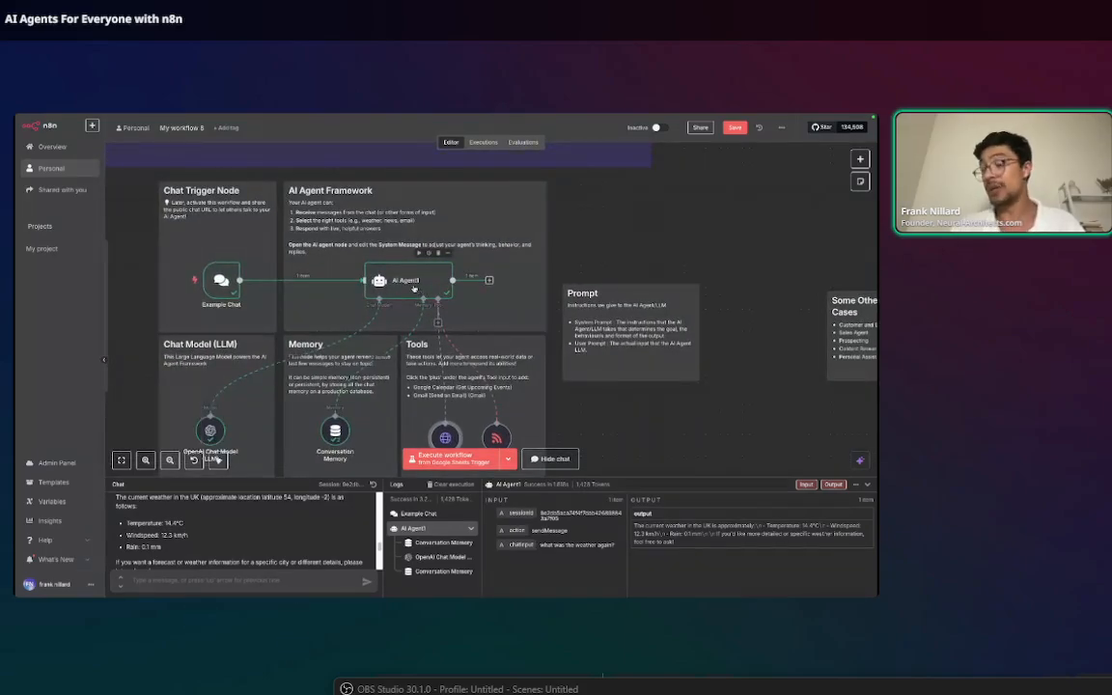
scroll(417, 290, "left", 2)
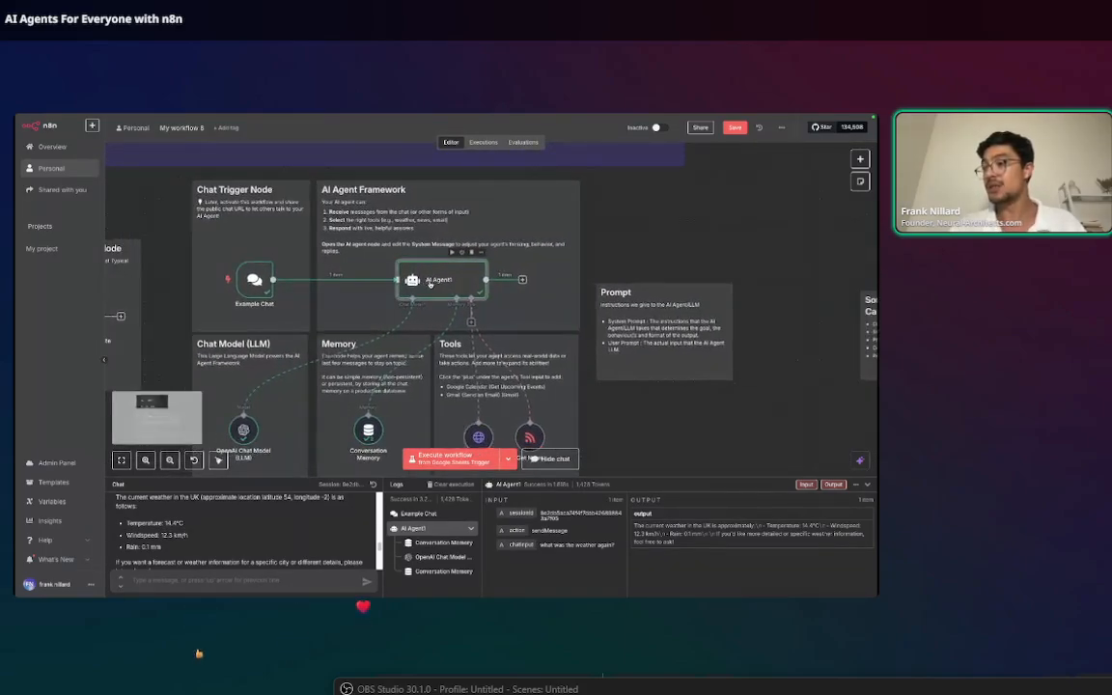
Open the AI Agent1 node and map chatInput from Example Chat into the user prompt again, removing the duplicate expression
double_click(430, 280)
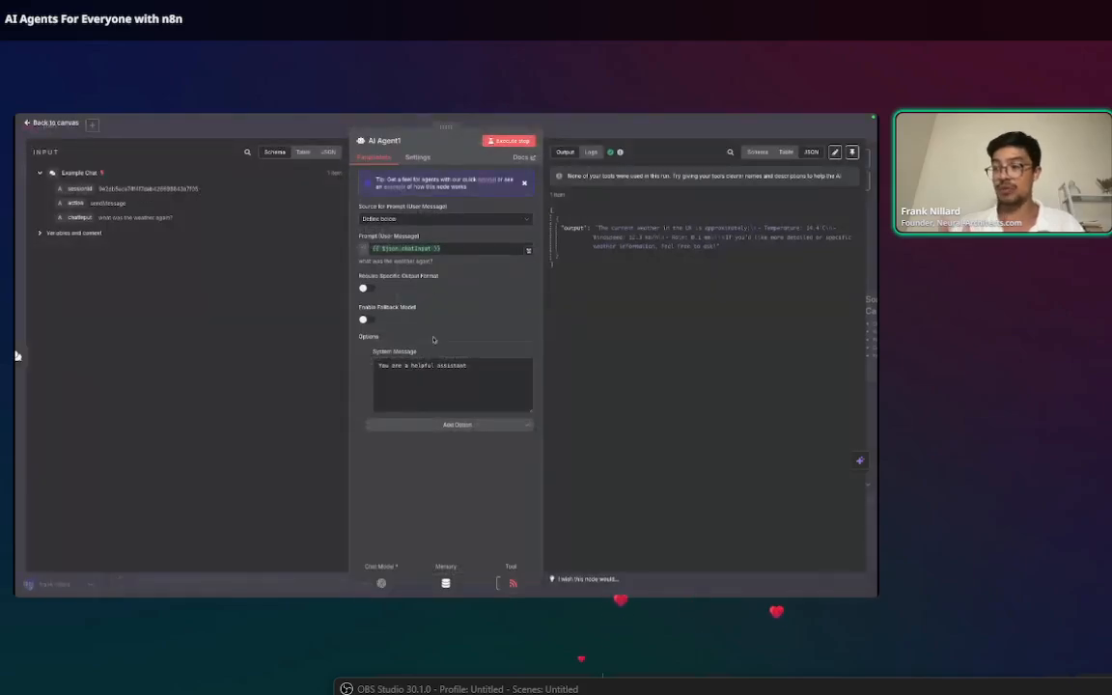
left_click(471, 251)
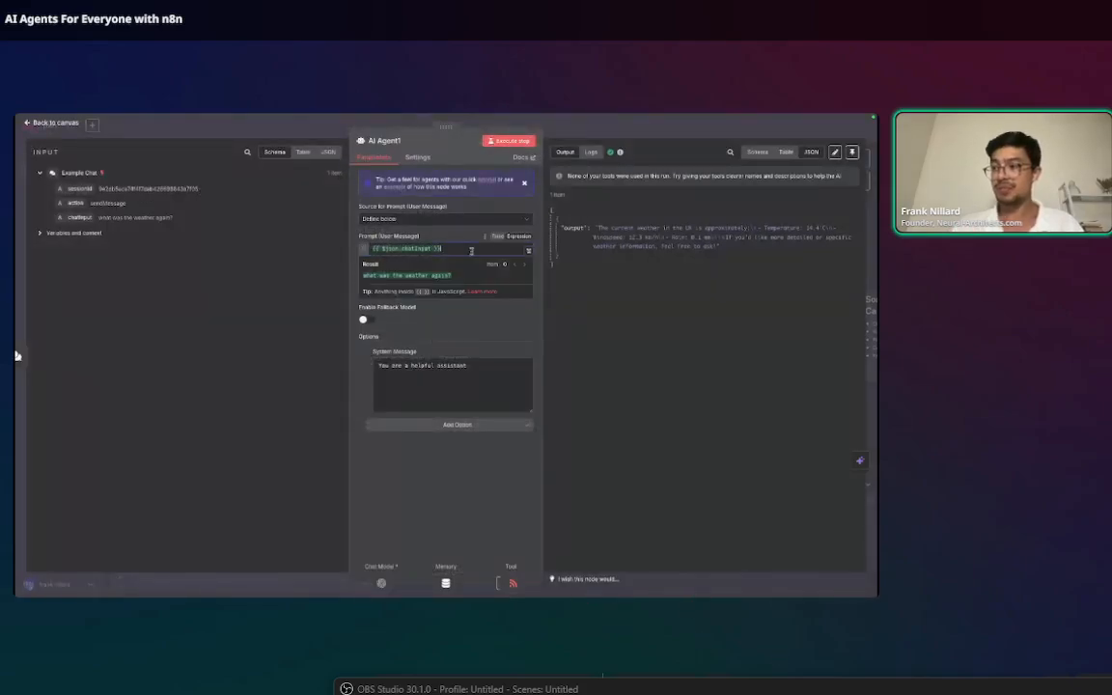
left_click_drag(471, 251, 389, 251)
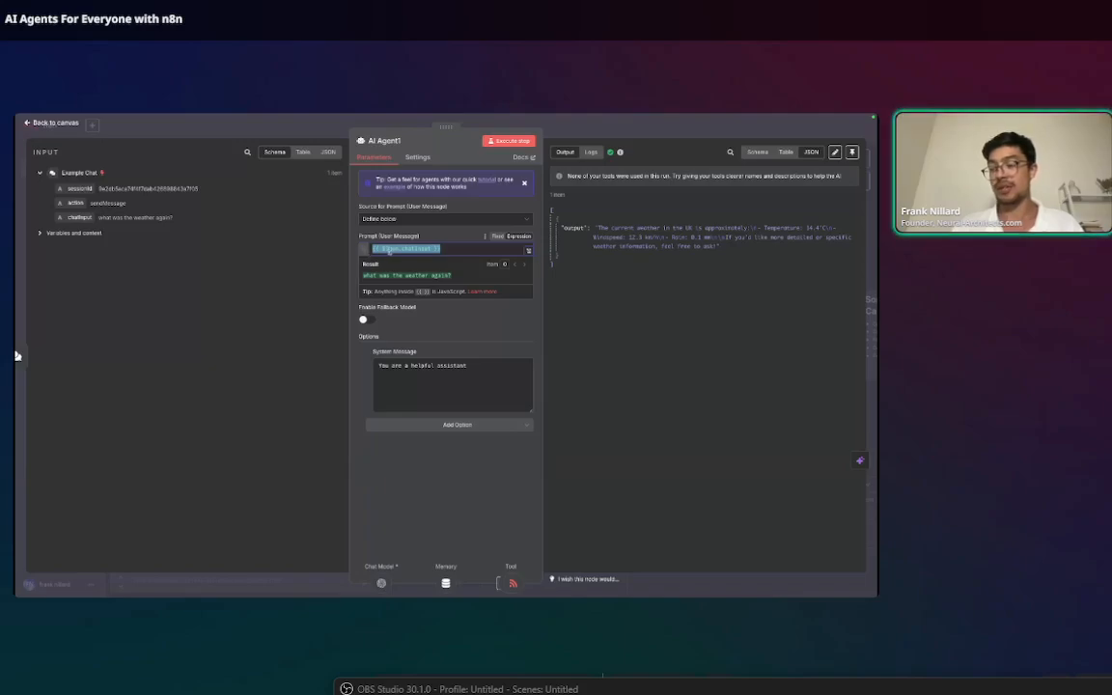
left_click(95, 227)
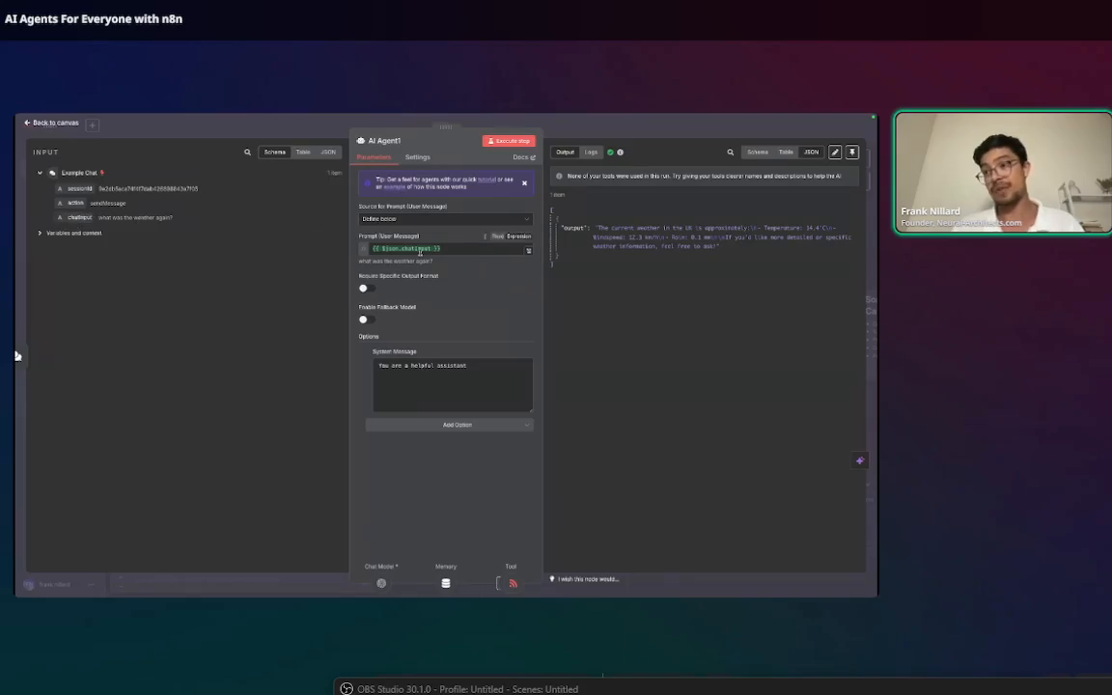
left_click_drag(80, 217, 358, 252)
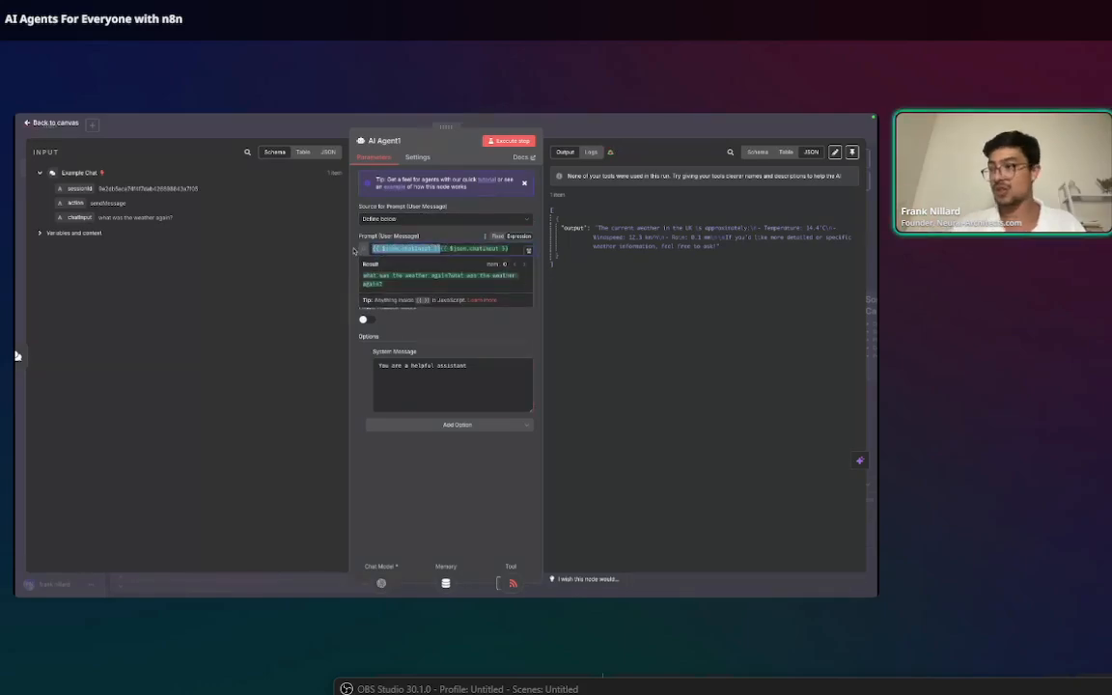
key("BackSpace")
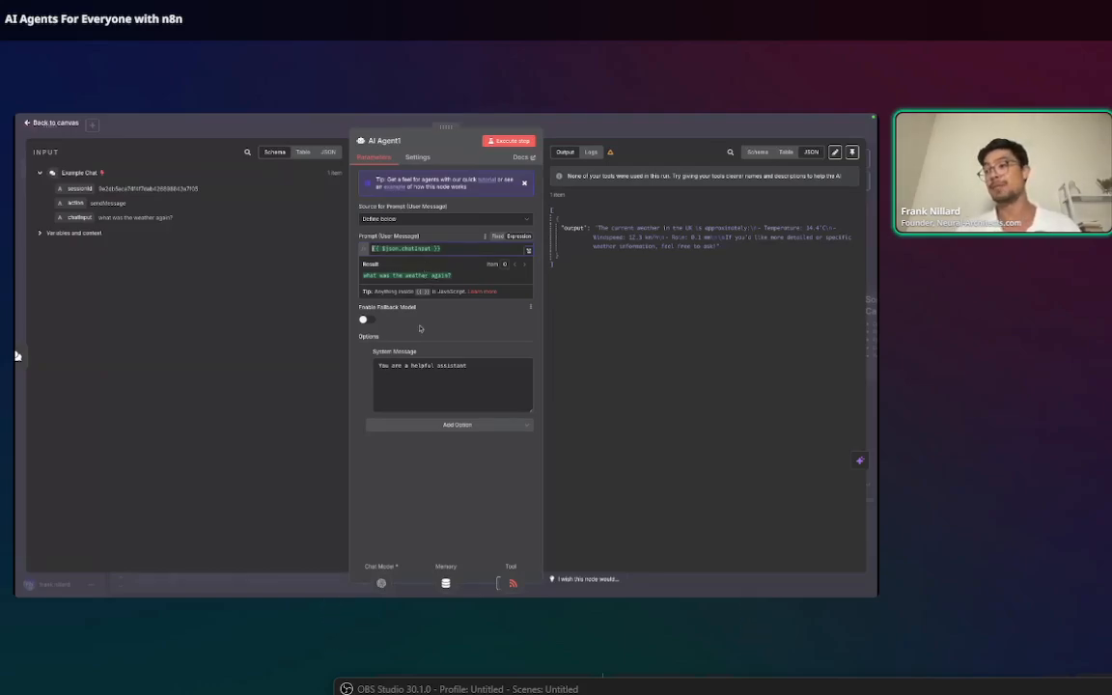
left_click(421, 326)
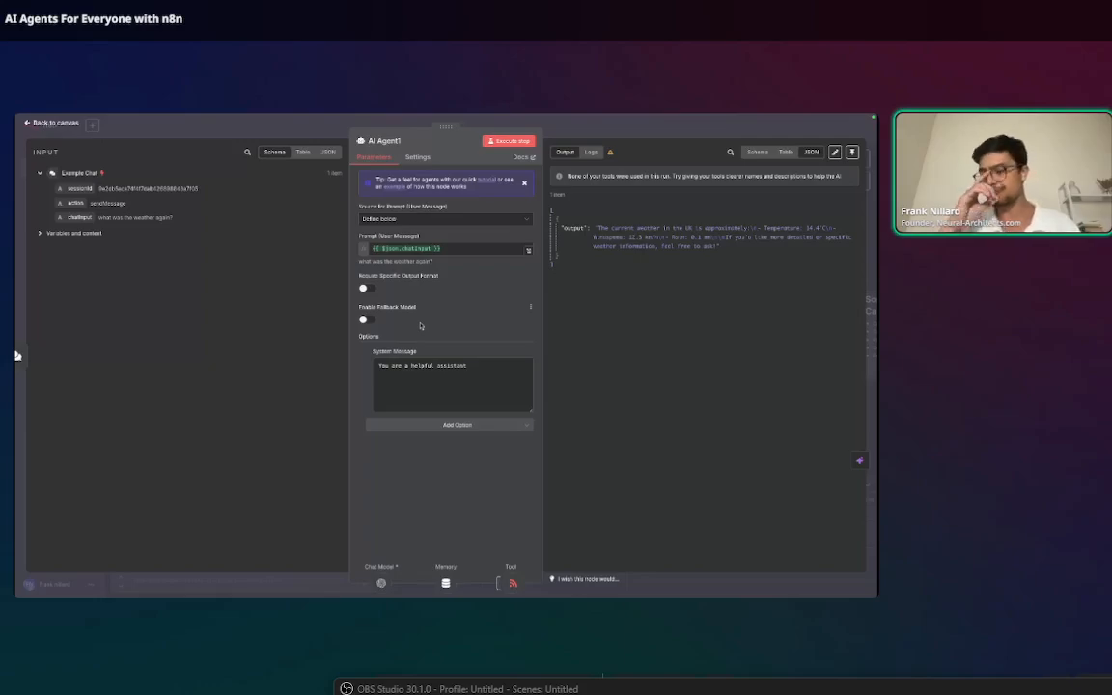
Remove the System Message option, add it back with the text "You are a helpful assistant", and return to the canvas
left_click_drag(474, 367, 381, 367)
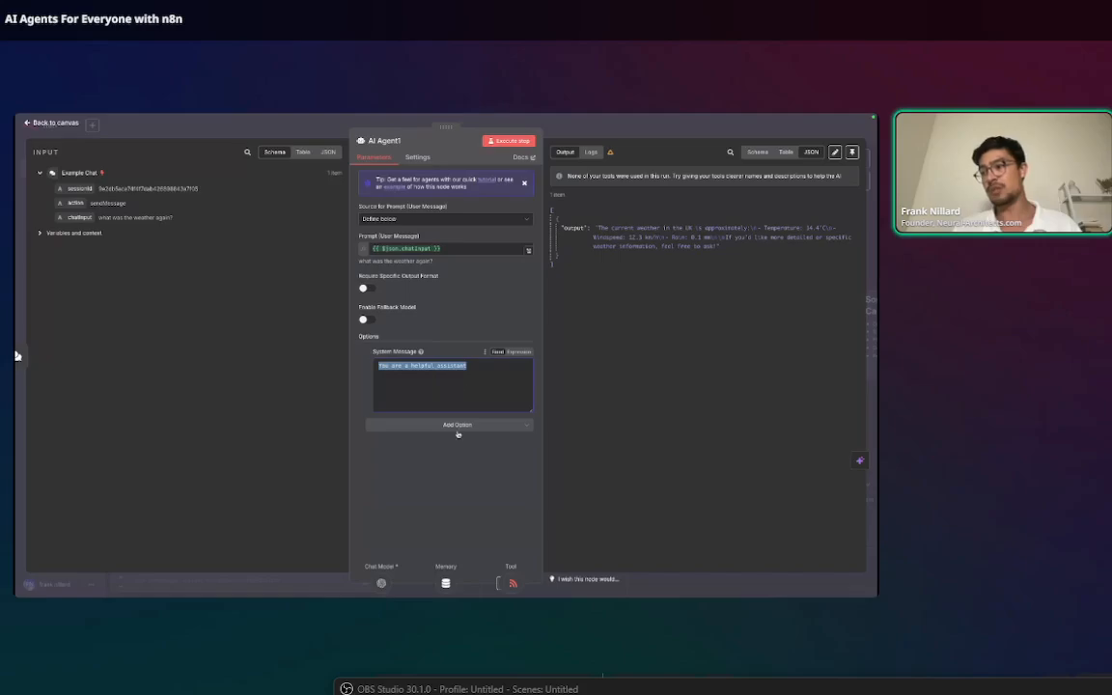
left_click(368, 351)
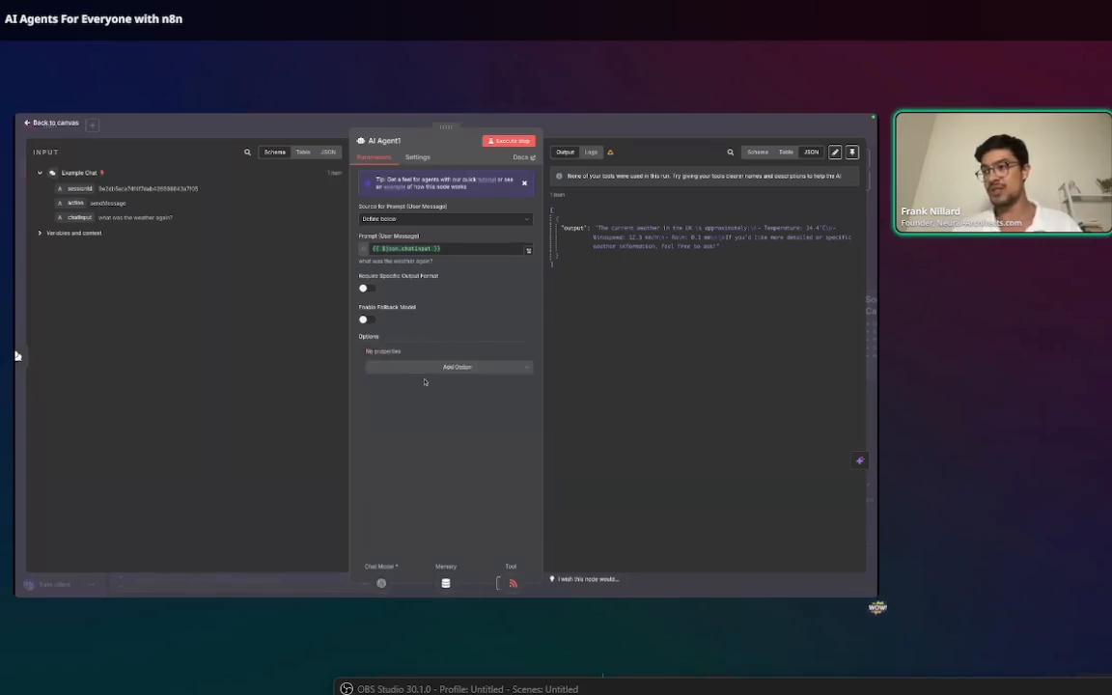
left_click(410, 367)
left_click(429, 390)
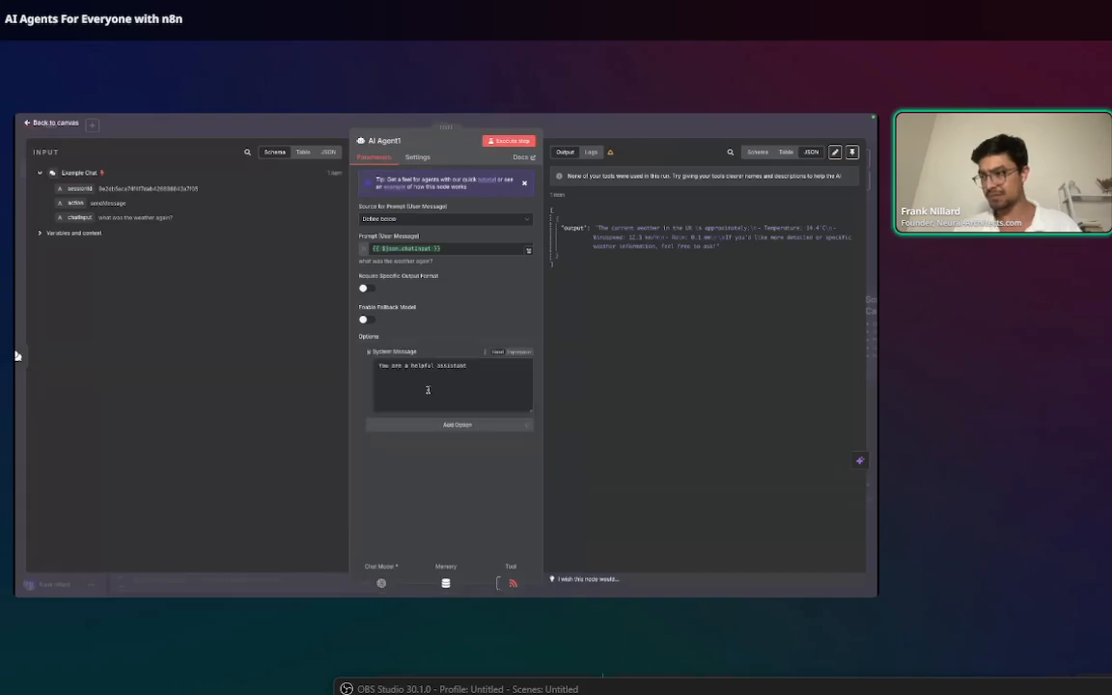
left_click_drag(489, 367, 378, 366)
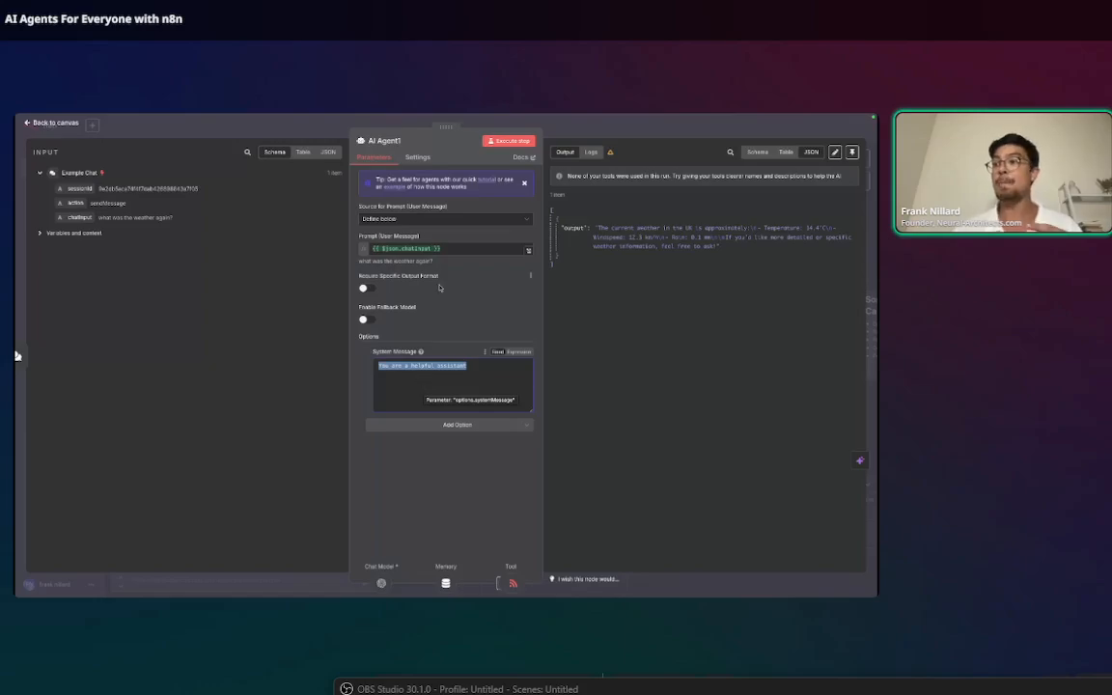
left_click_drag(464, 261, 299, 298)
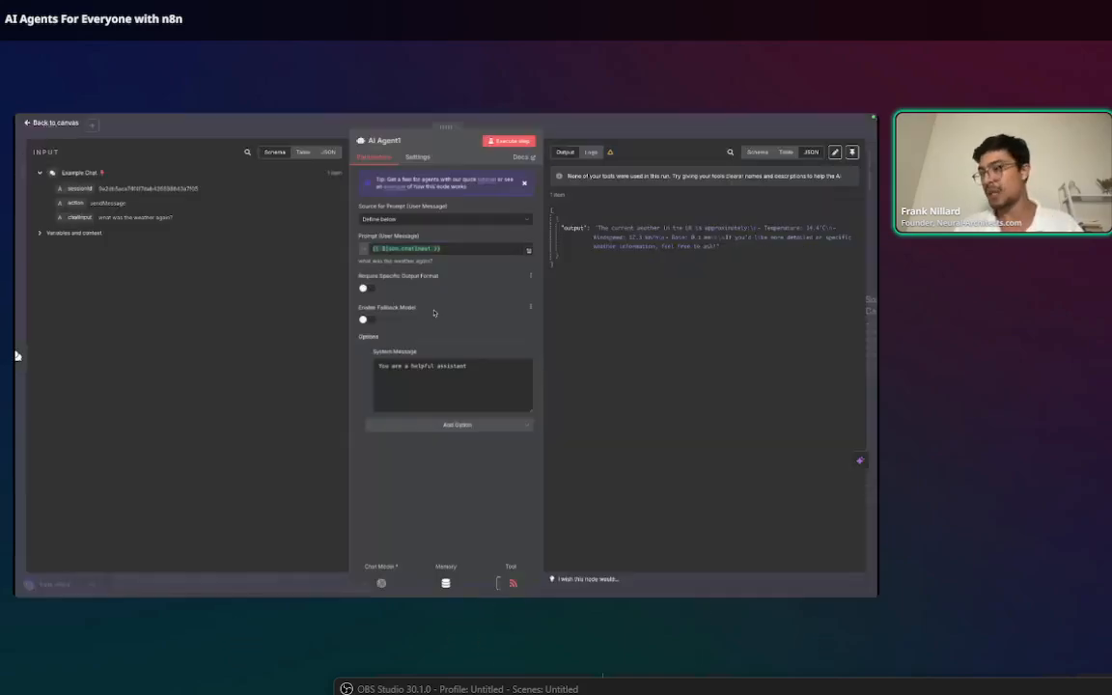
left_click(641, 139)
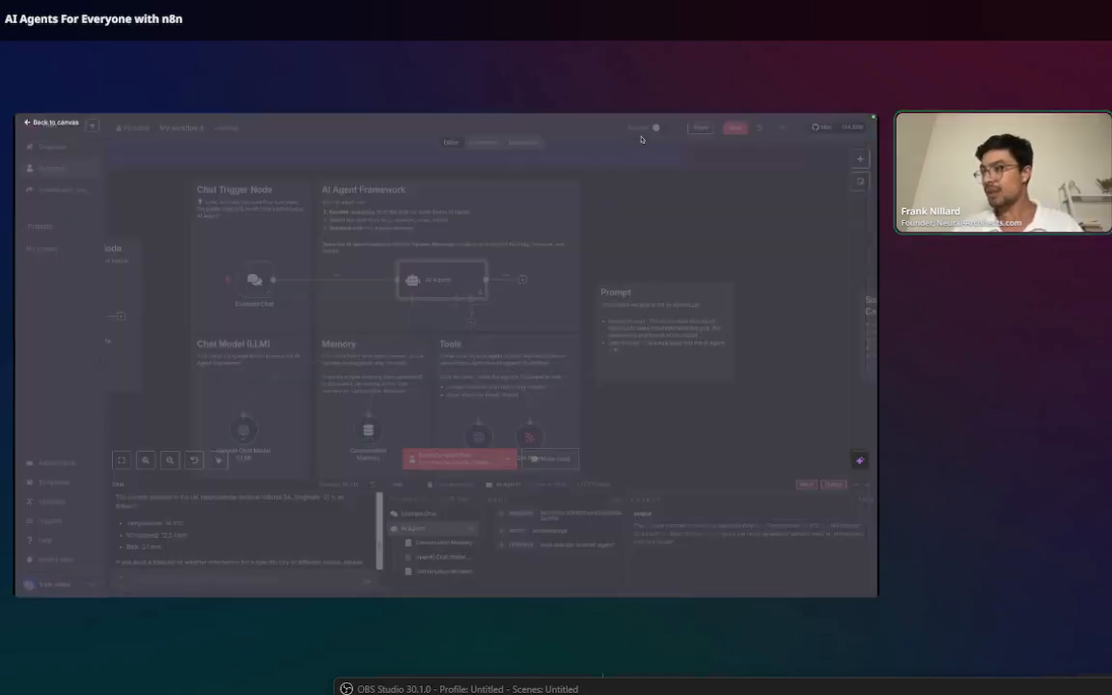
Look over the inbound lead-triage agent workflow for LedgerLift, including its trigger, agent, tools and system prompt note
scroll(468, 317, "down", 2)
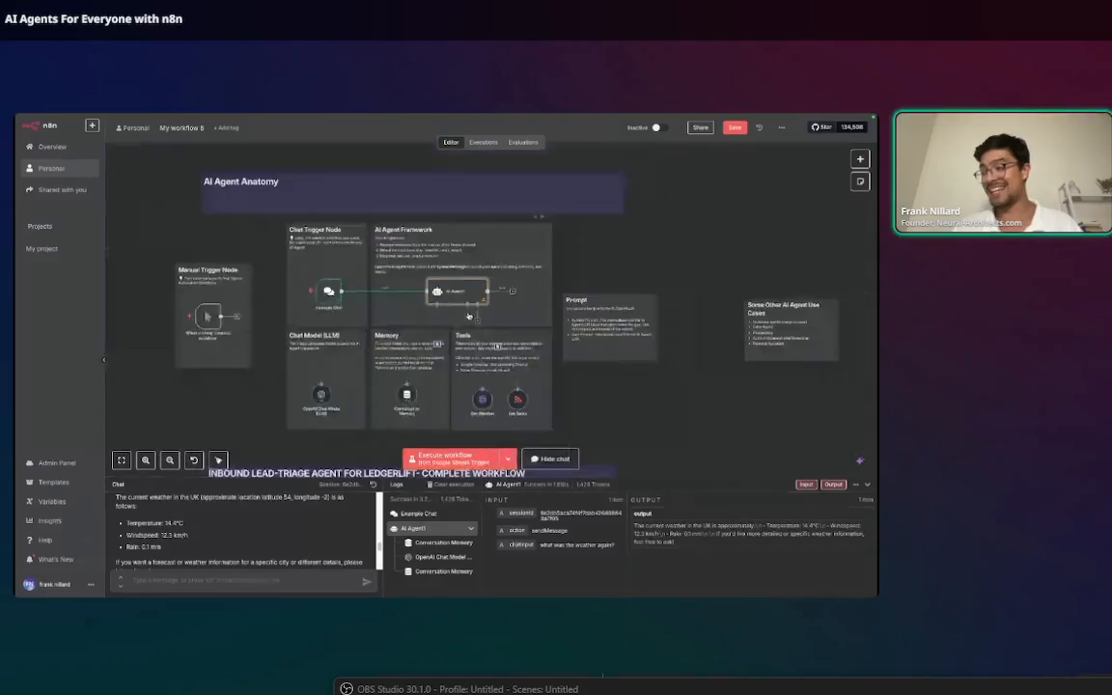
scroll(458, 317, "up", 1)
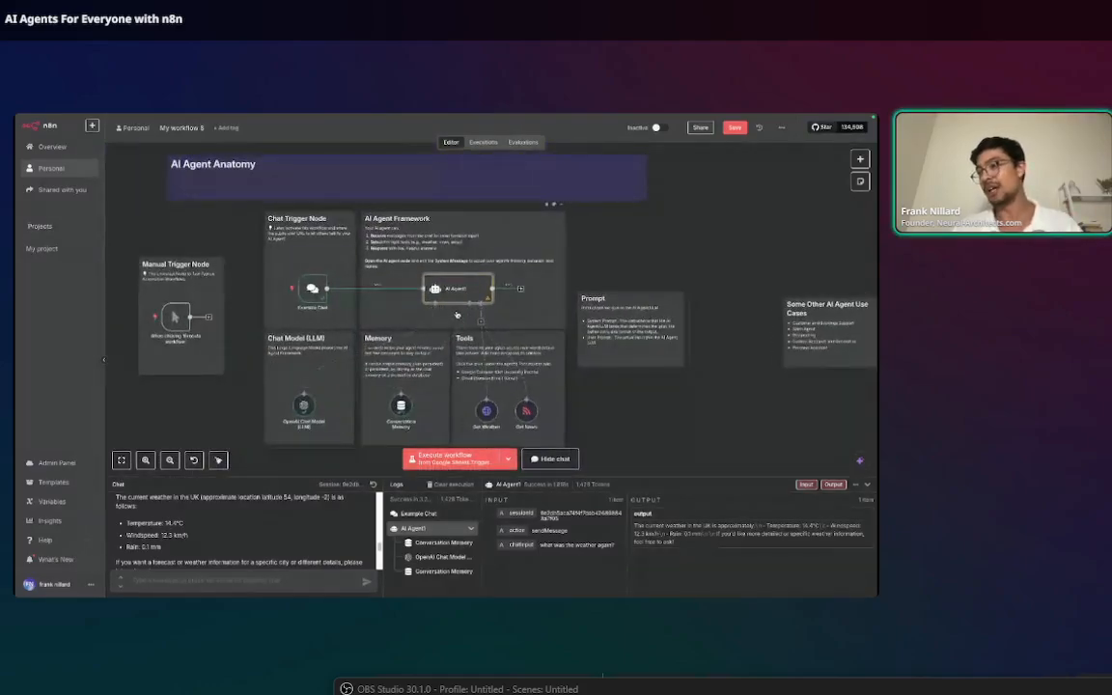
scroll(457, 317, "down", 1)
scroll(458, 318, "down", 5)
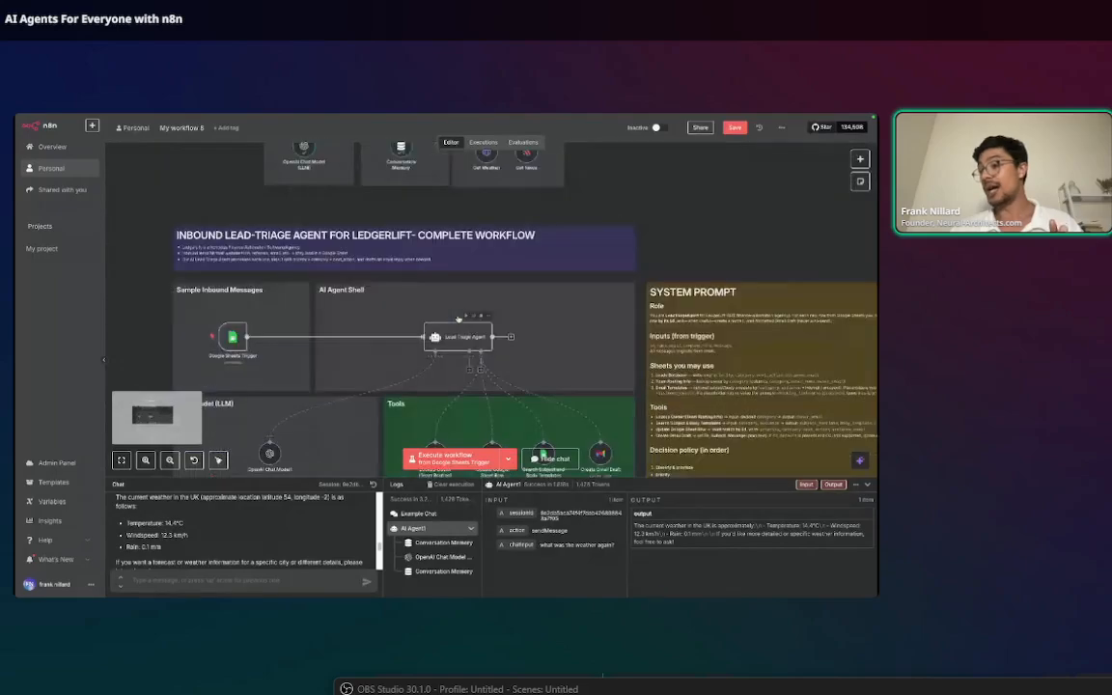
scroll(459, 319, "down", 3)
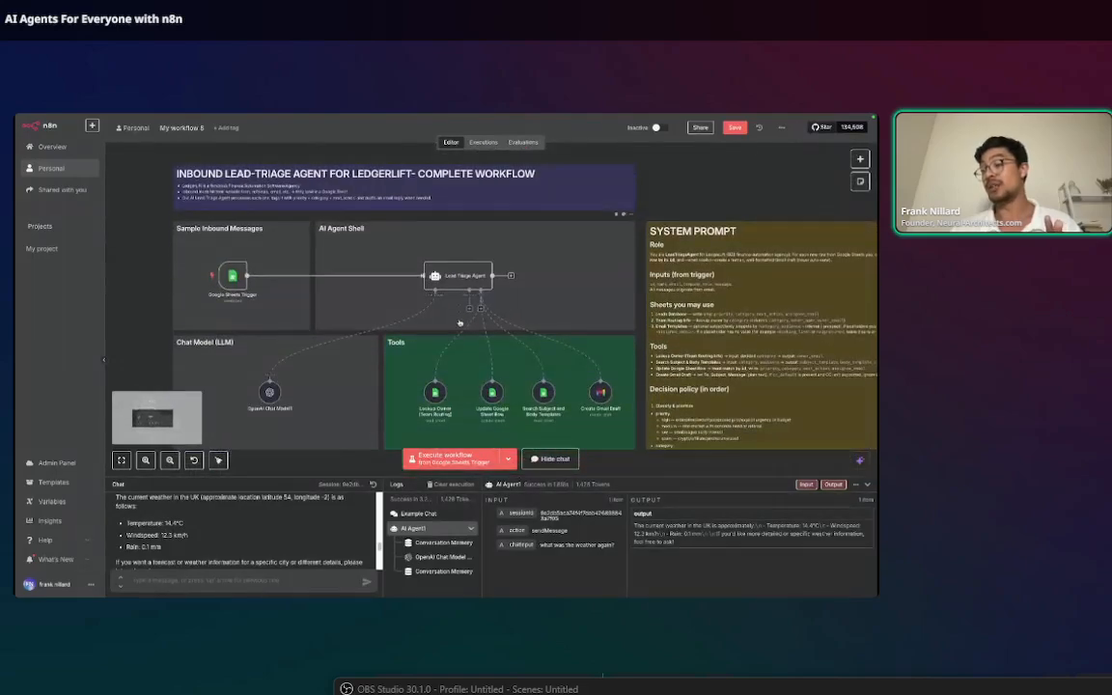
scroll(460, 323, "up", 3)
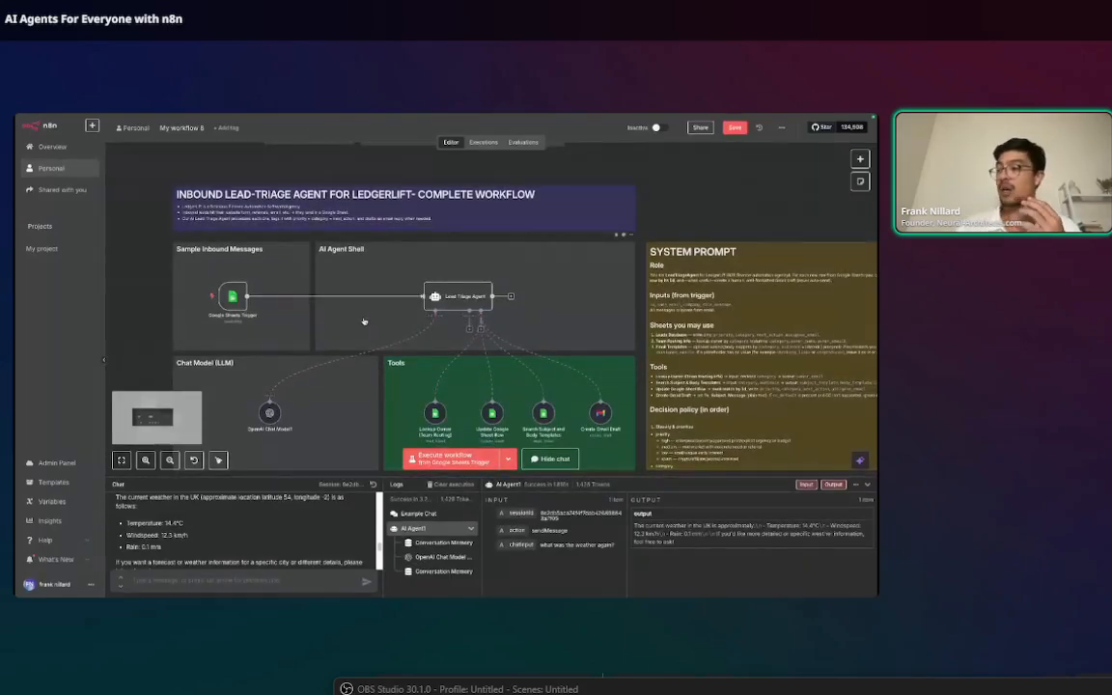
scroll(365, 322, "down", 1)
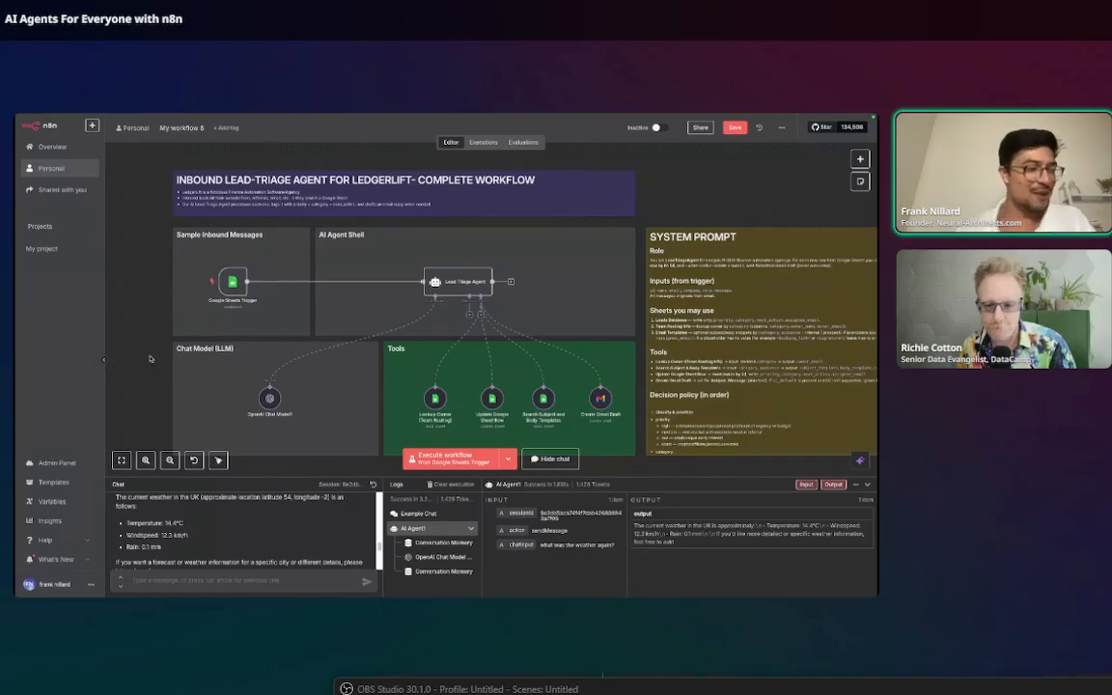
scroll(269, 311, "down", 1)
scroll(272, 311, "down", 4)
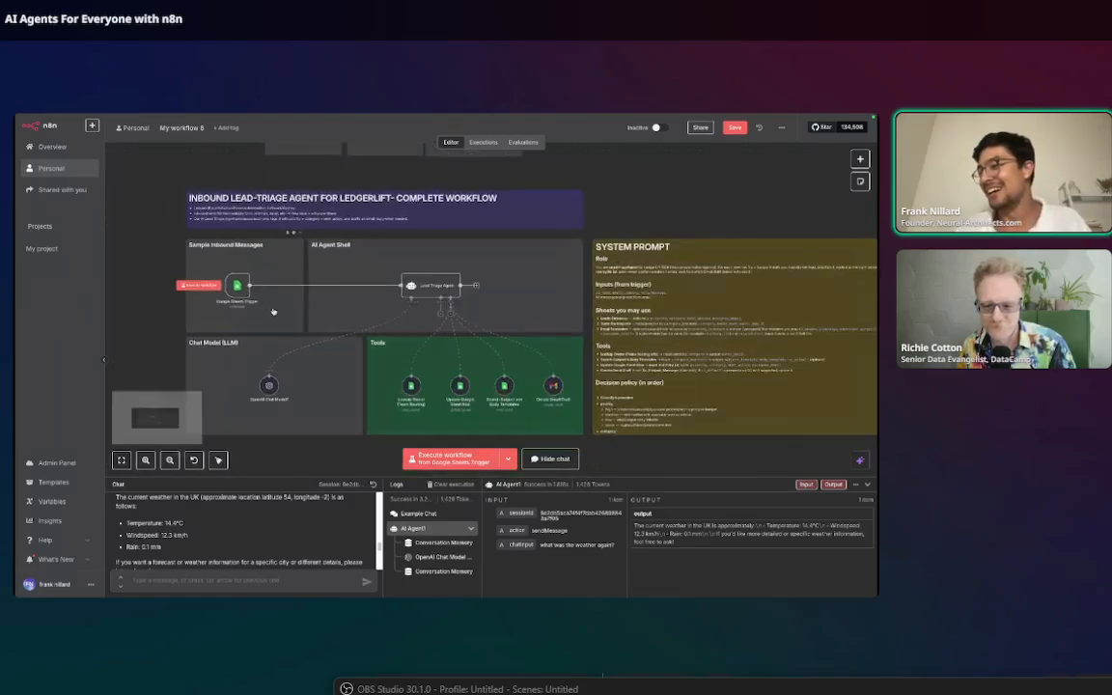
scroll(437, 285, "up", 4)
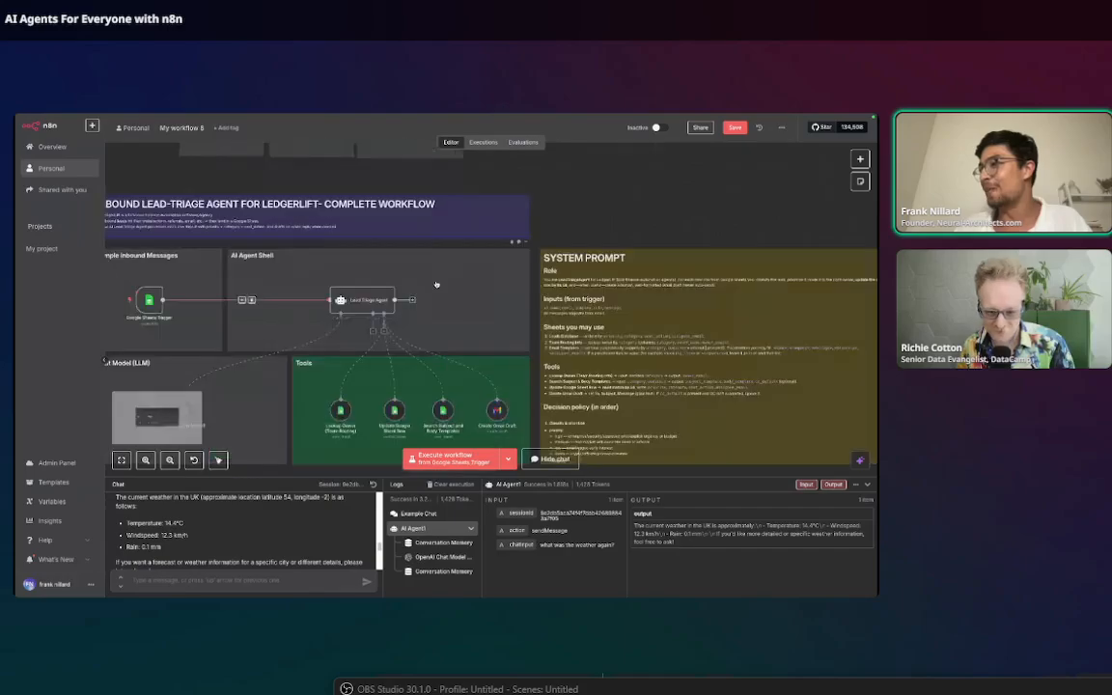
Show the workflow's additional options, save the workflow, and open the overview of all workflows
left_click(785, 129)
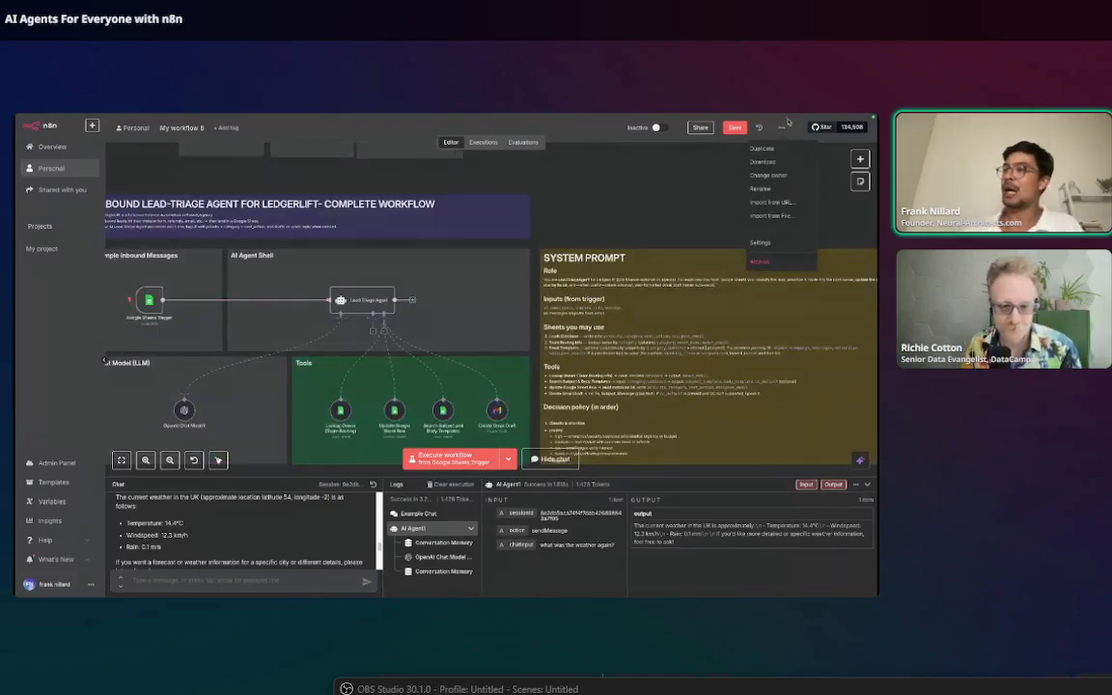
scroll(619, 207, "down", 2)
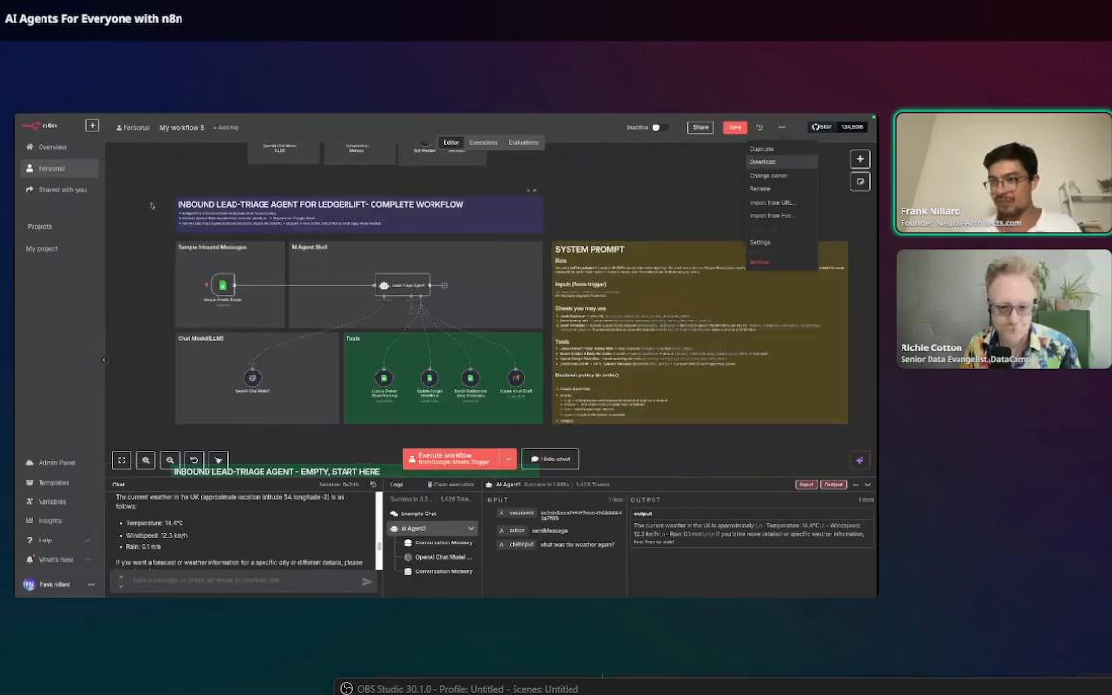
key("ctrl+s")
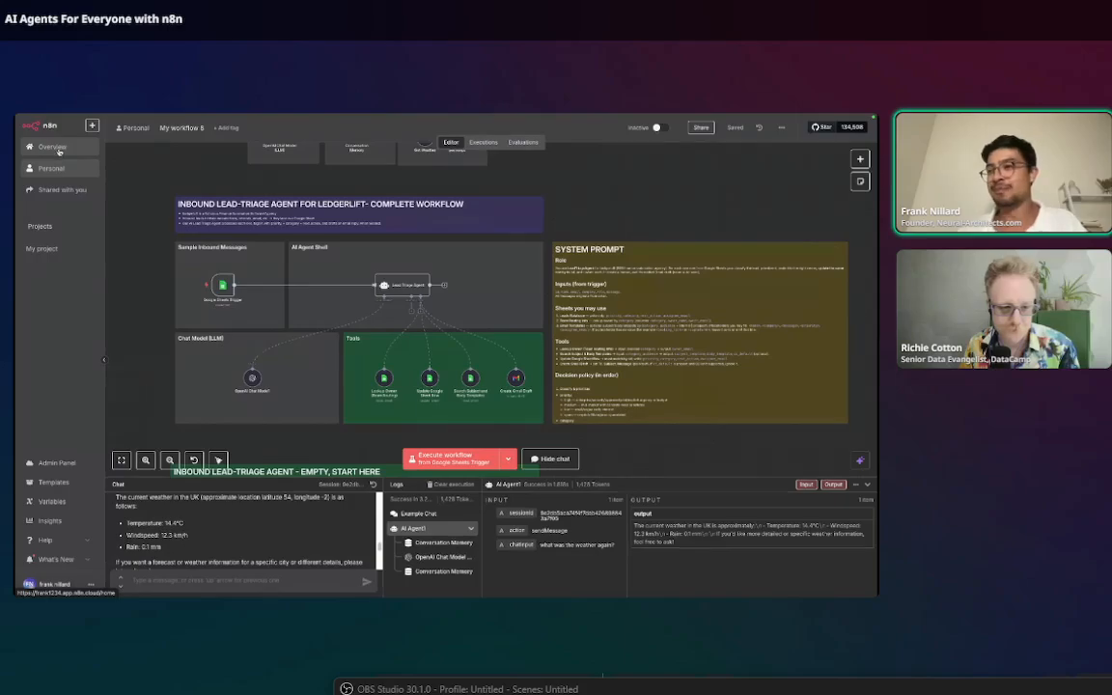
left_click(55, 148)
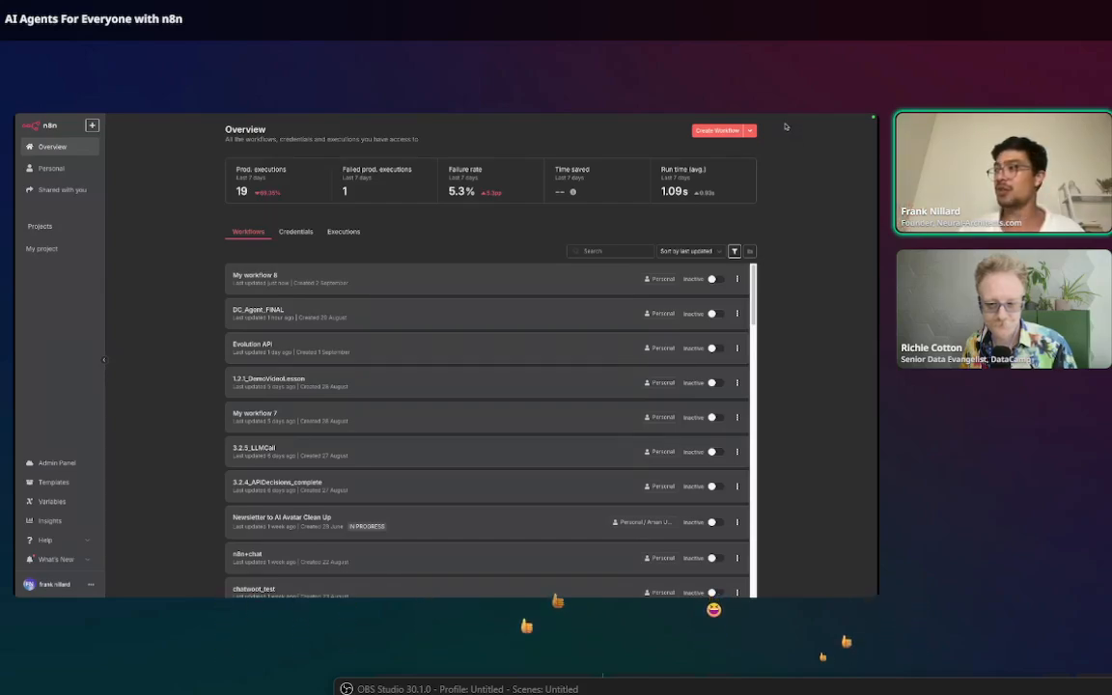
Create a new blank workflow and view the trigger options for its first step without adding one
scroll(786, 126, "up", 5)
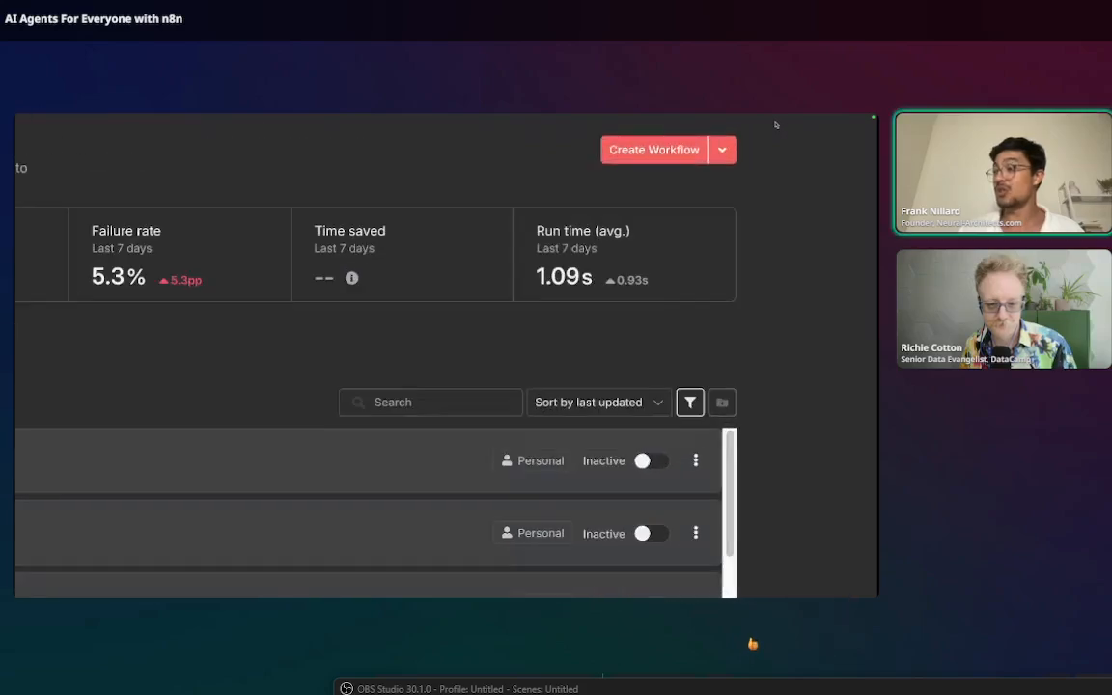
scroll(776, 124, "up", 3)
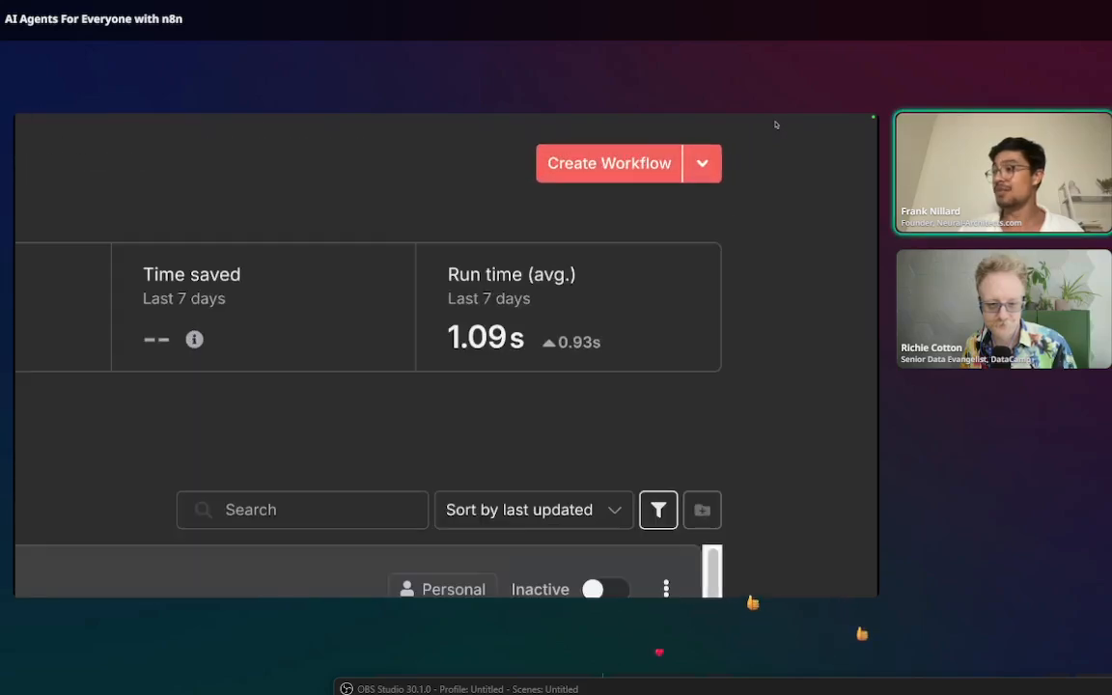
left_click(629, 169)
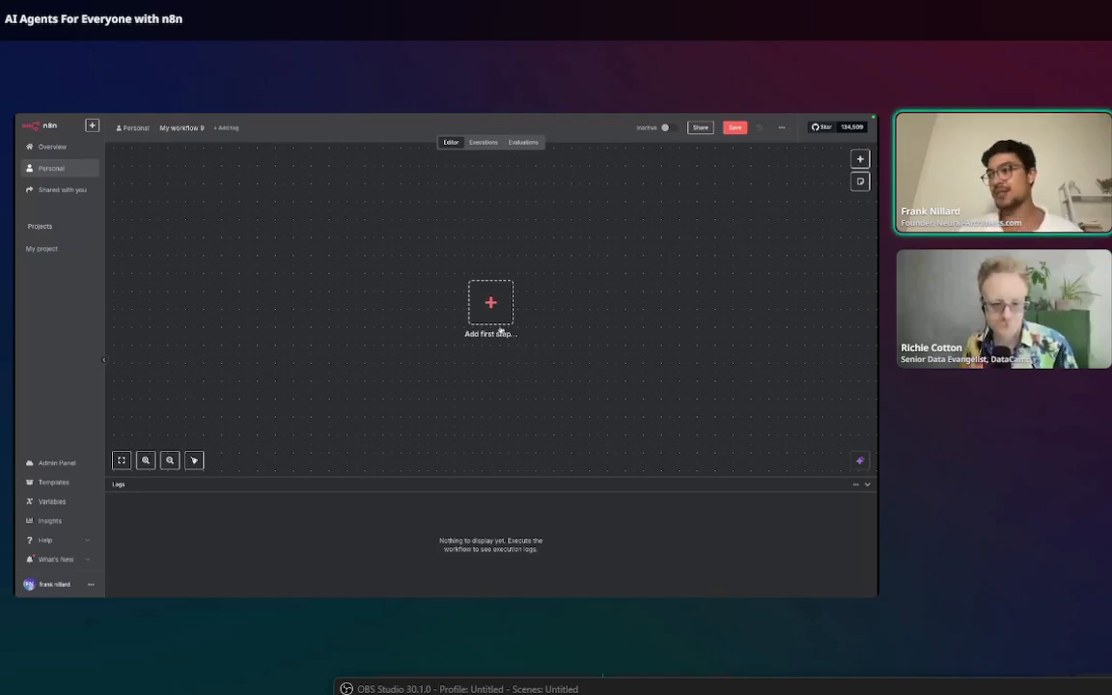
left_click(492, 315)
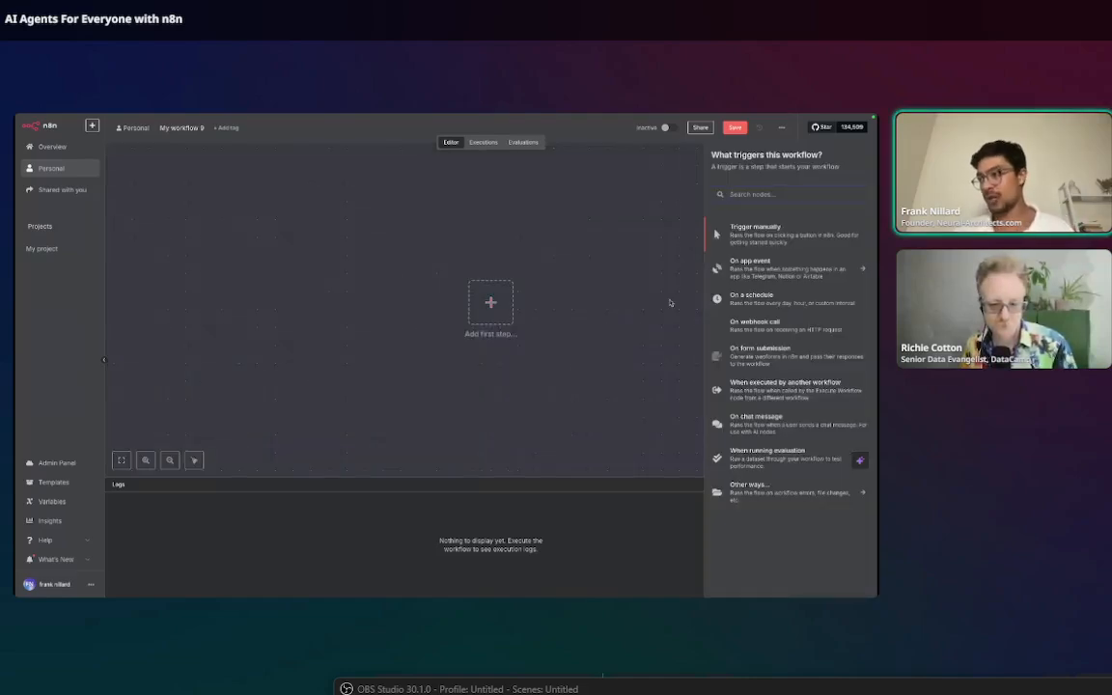
left_click(612, 311)
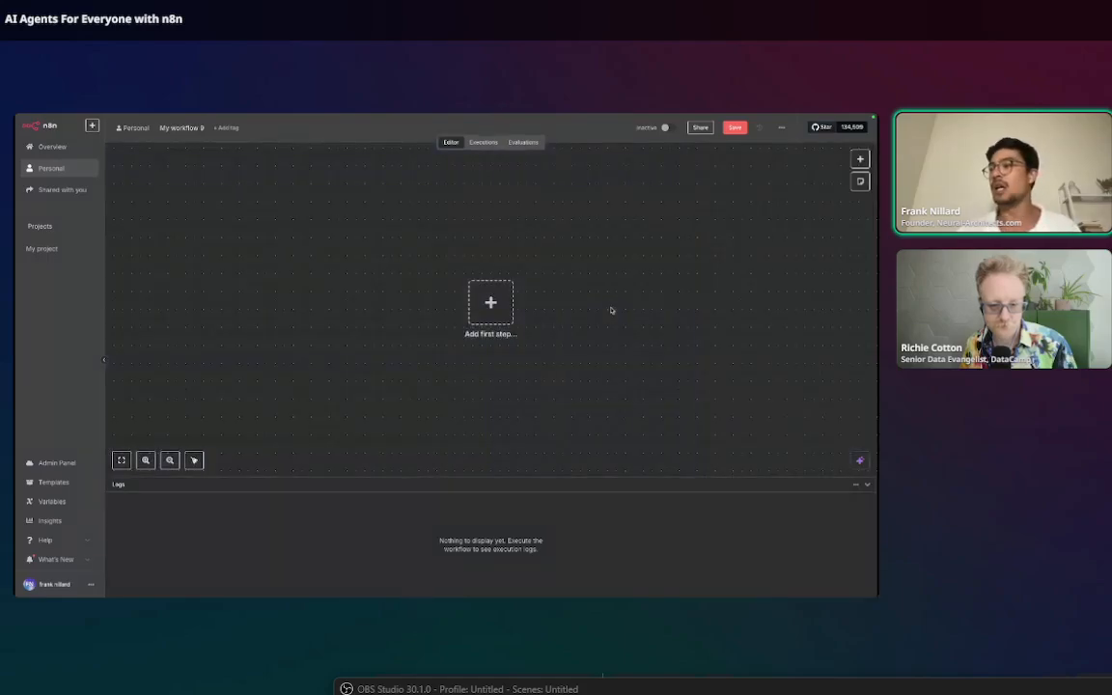
Import the DC_Agent_FINAL.json file from Downloads into the blank workflow
left_click(780, 129)
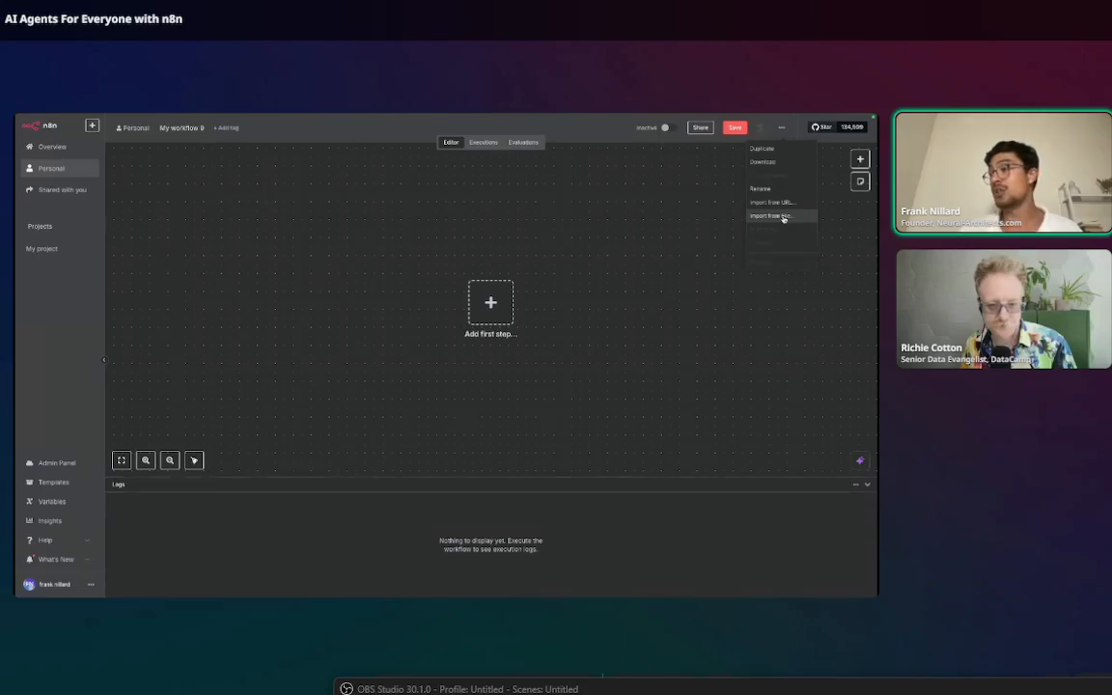
left_click(782, 218)
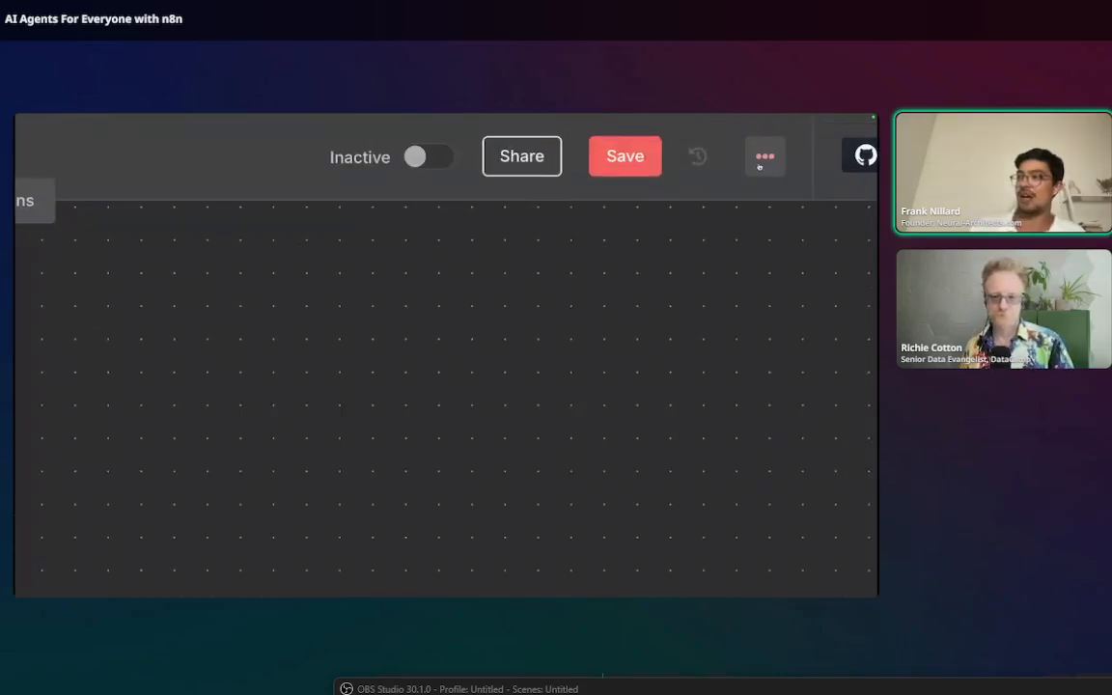
left_click(763, 157)
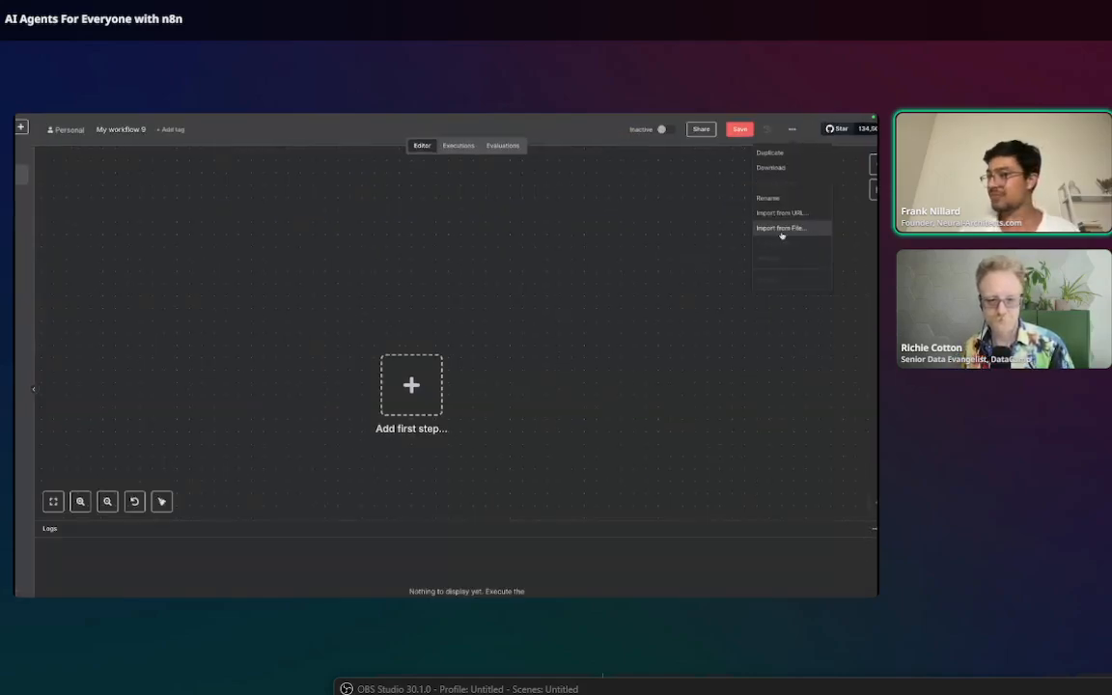
left_click(782, 232)
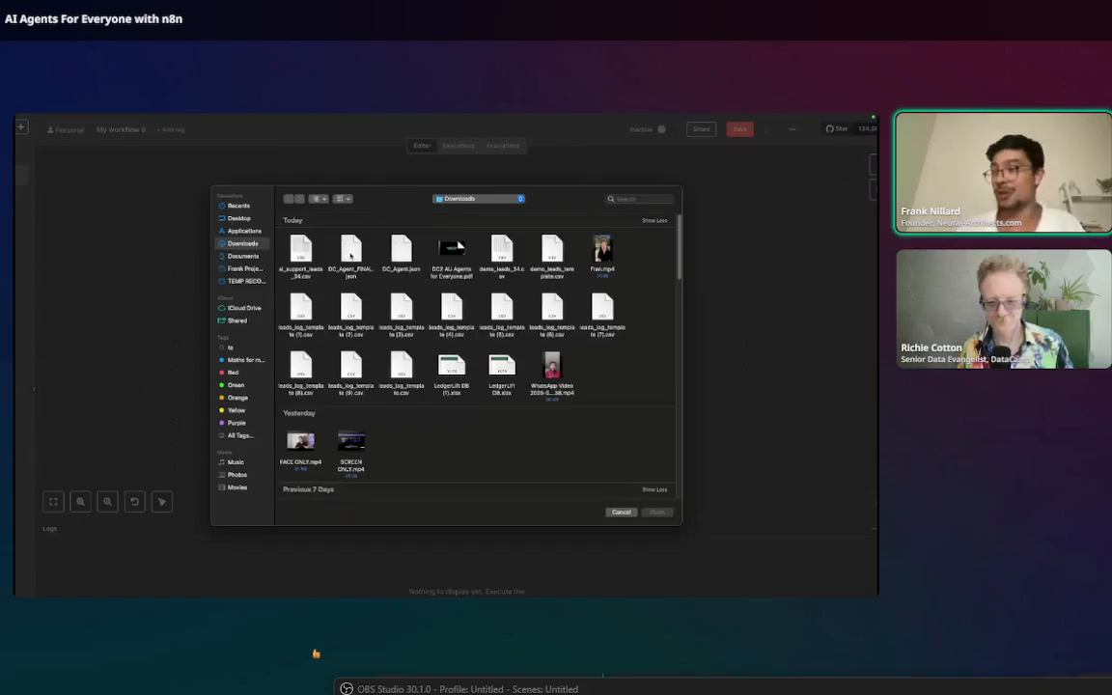
left_click(350, 253)
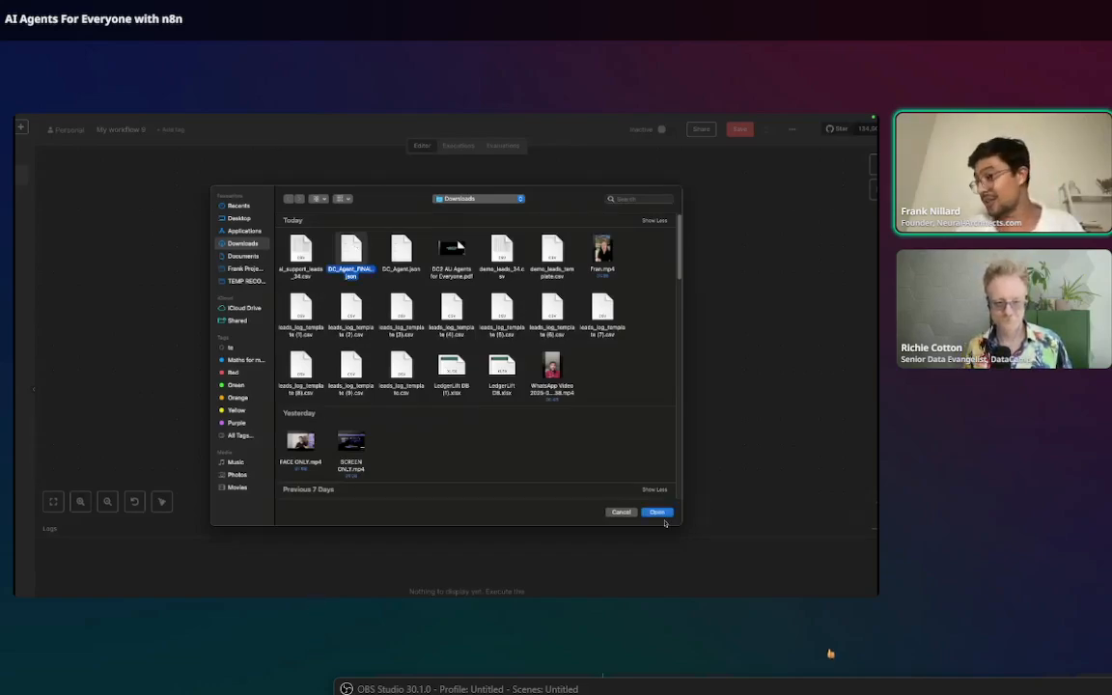
left_click(660, 514)
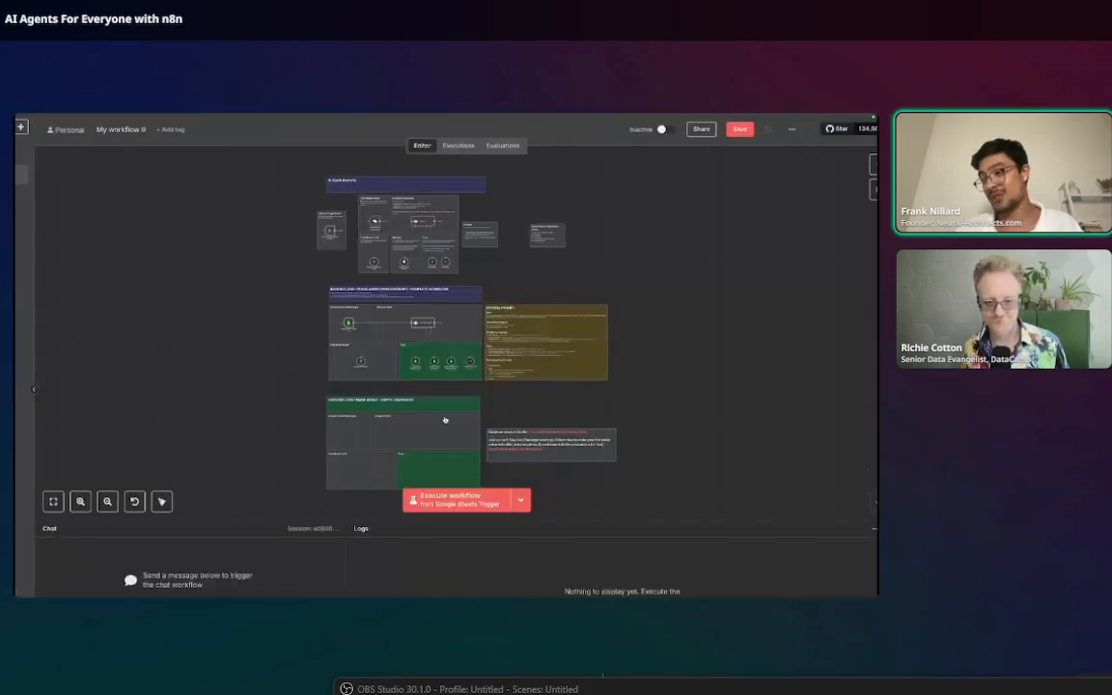
Look over the imported canvas, including the AI Agent Anatomy section and the LedgerLift lead-triage workflow
scroll(417, 291, "up", 9)
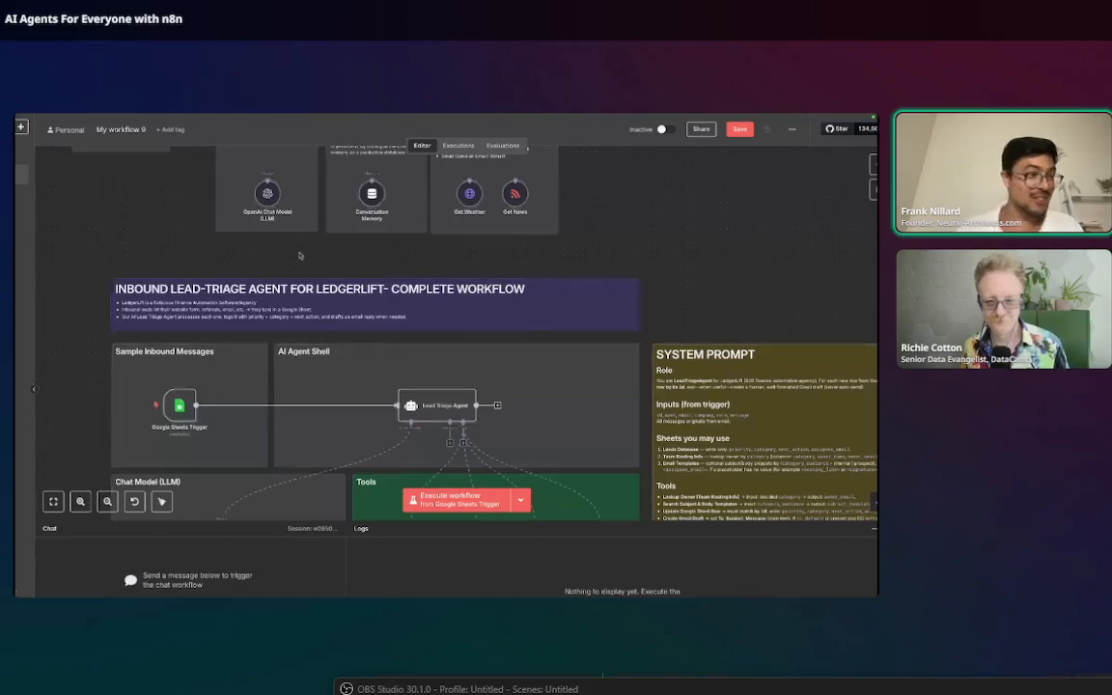
scroll(290, 261, "down", 5)
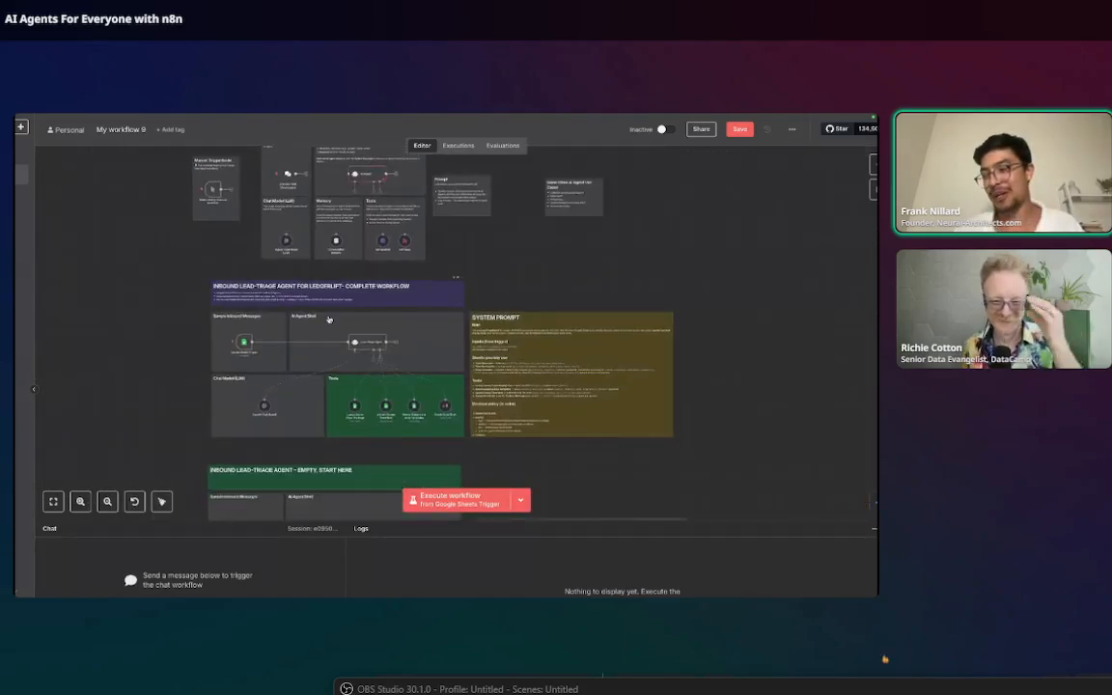
scroll(398, 364, "up", 3)
scroll(400, 364, "down", 1)
scroll(373, 348, "down", 1)
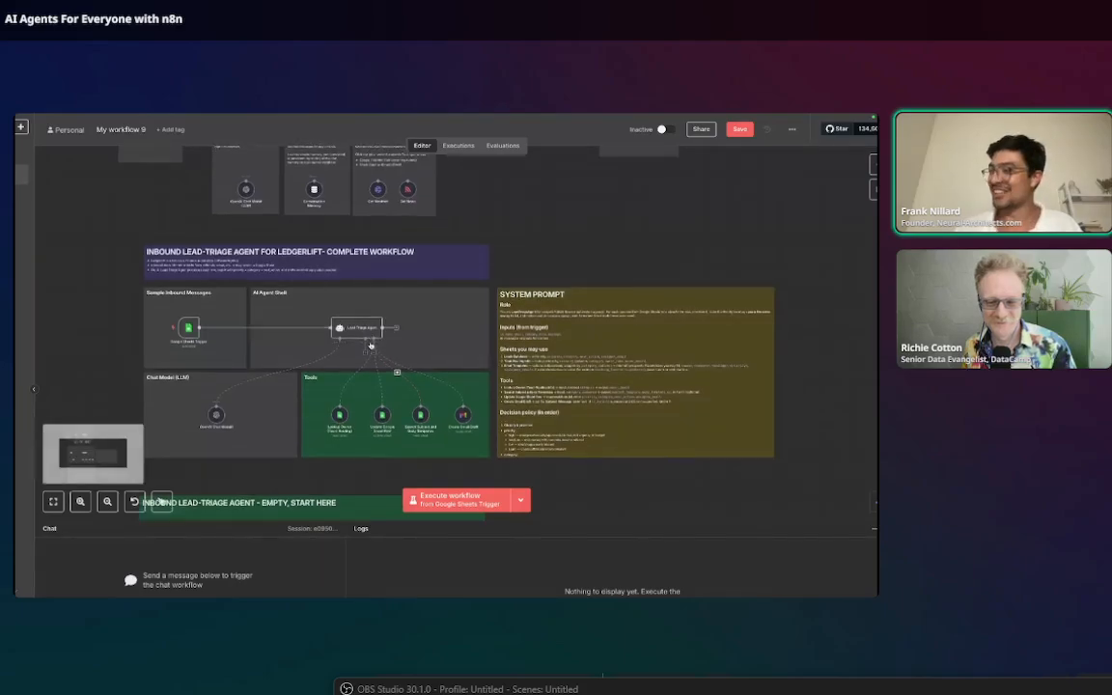
scroll(370, 345, "up", 2)
scroll(370, 345, "up", 2)
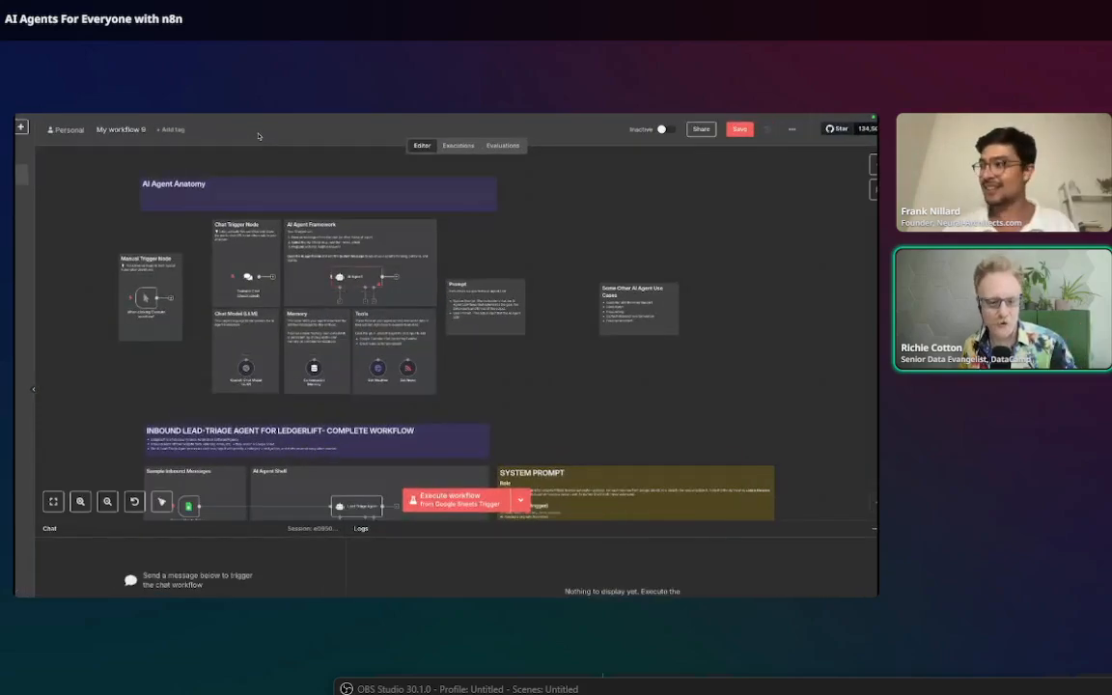
scroll(258, 137, "down", 2)
key("super+plus")
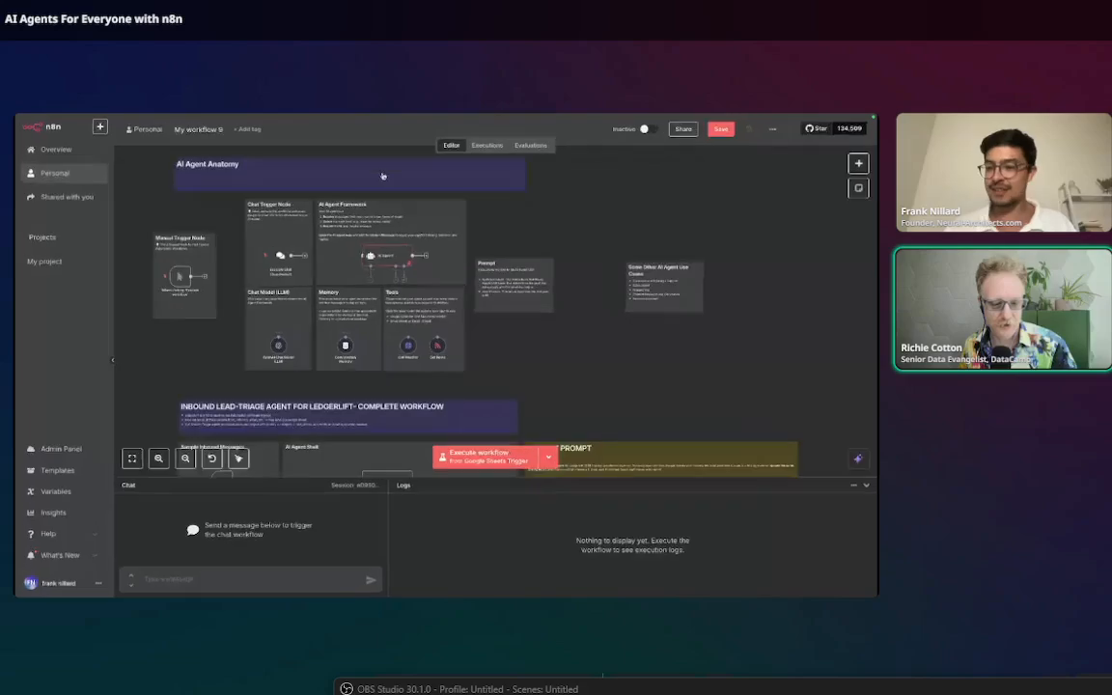
key("super+plus")
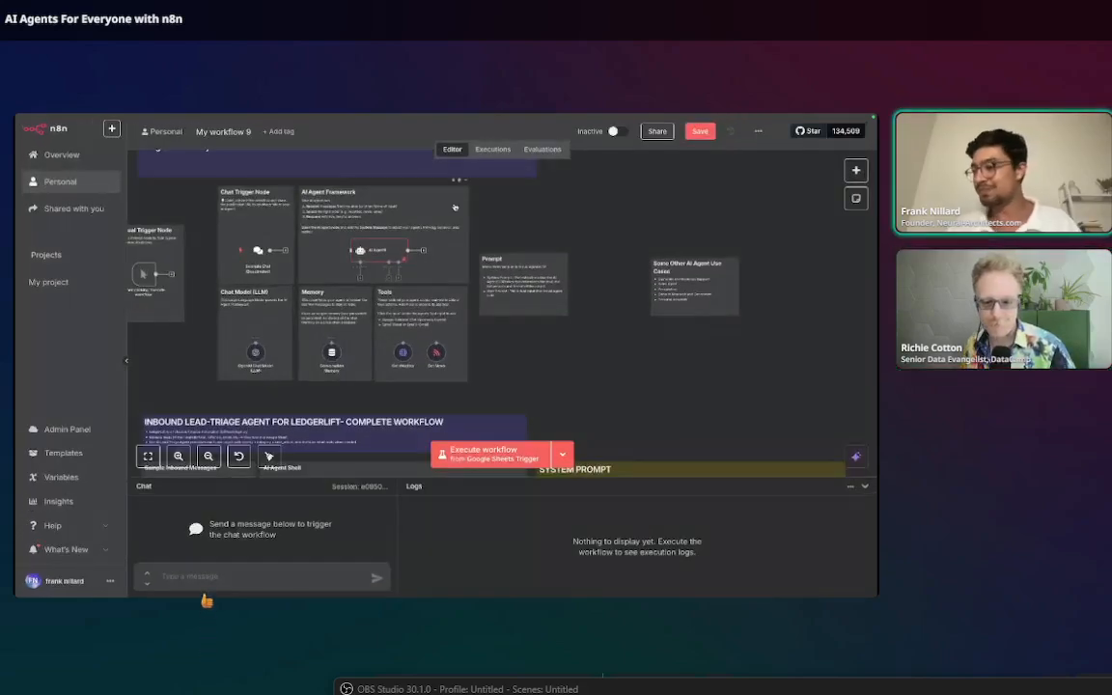
Examine the complete LedgerLift lead-triage workflow, reading its description and following the Google Sheets Trigger to the Lead Triage Agent
scroll(468, 258, "down", 5)
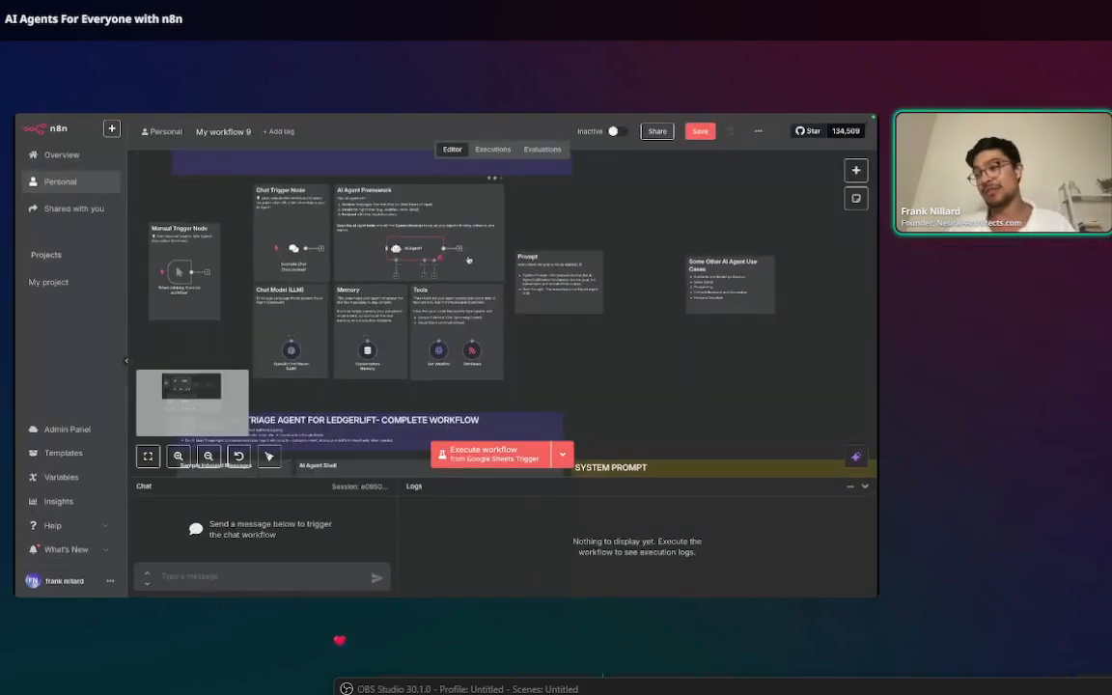
scroll(468, 257, "down", 2)
scroll(468, 258, "right", 3)
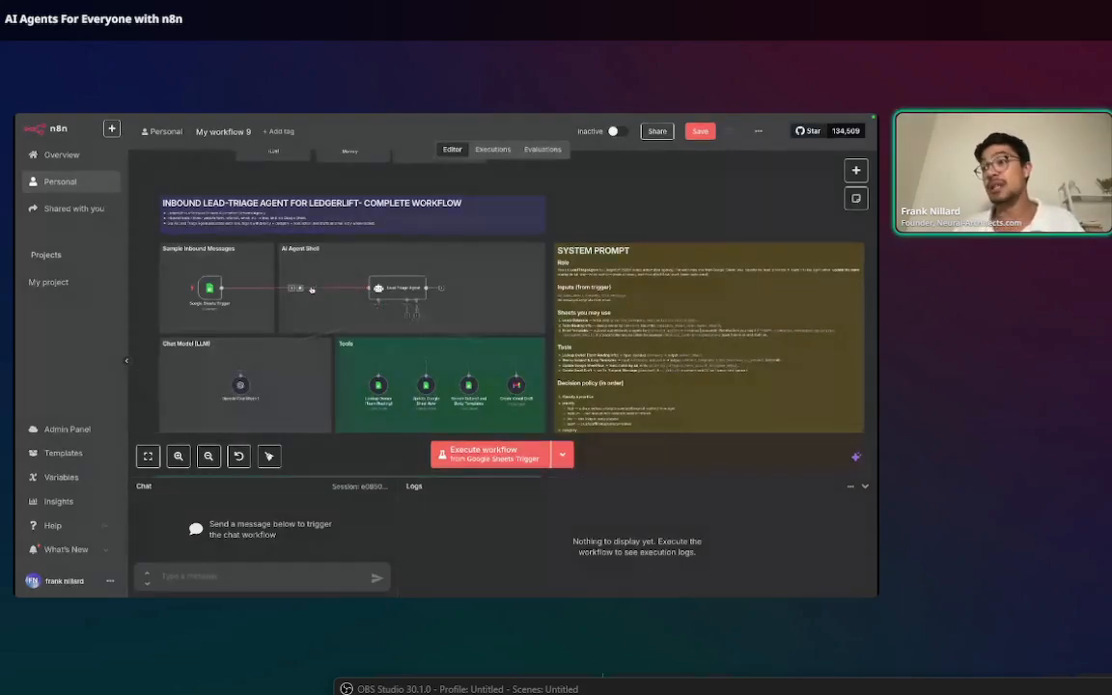
scroll(181, 217, "up", 5)
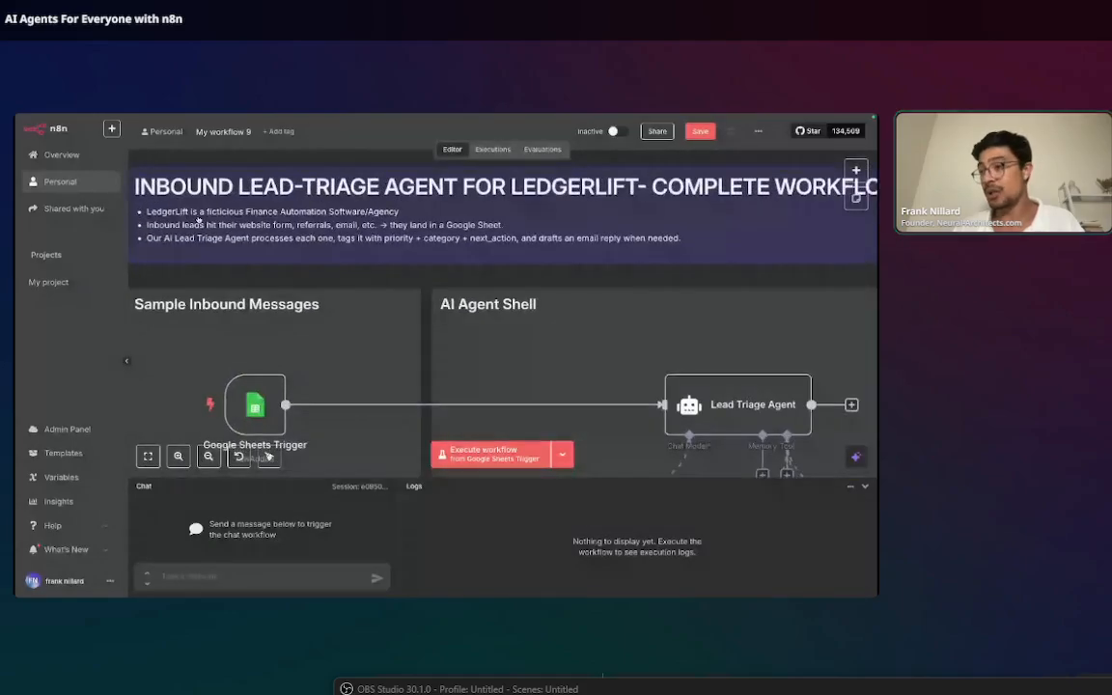
scroll(305, 238, "down", 1)
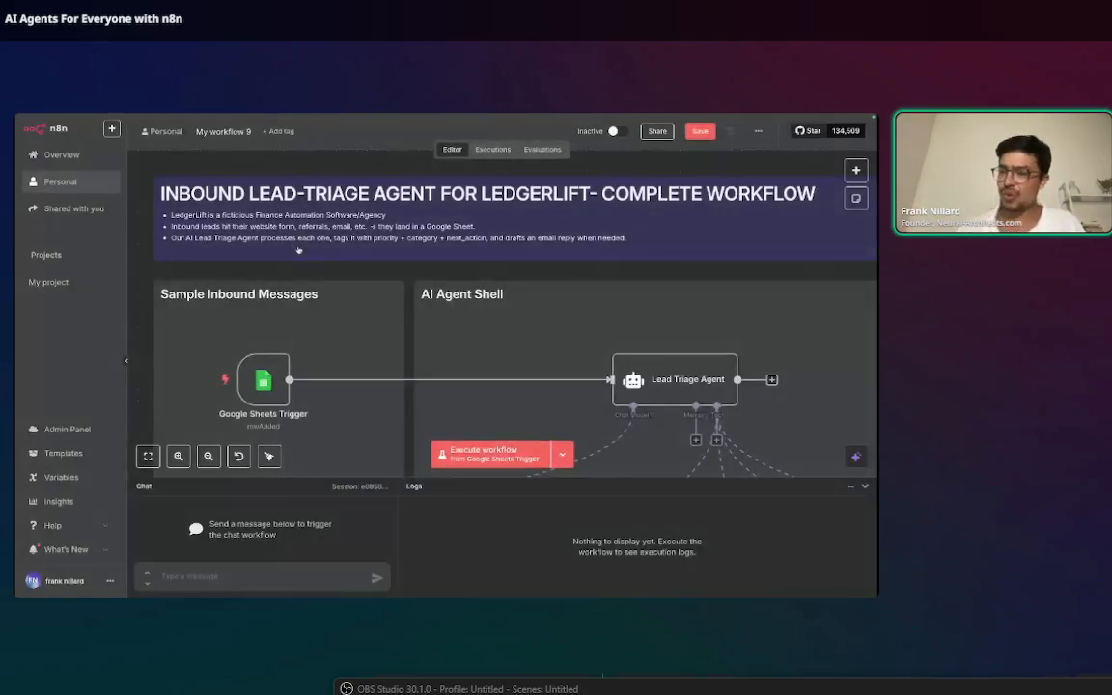
scroll(298, 250, "down", 5)
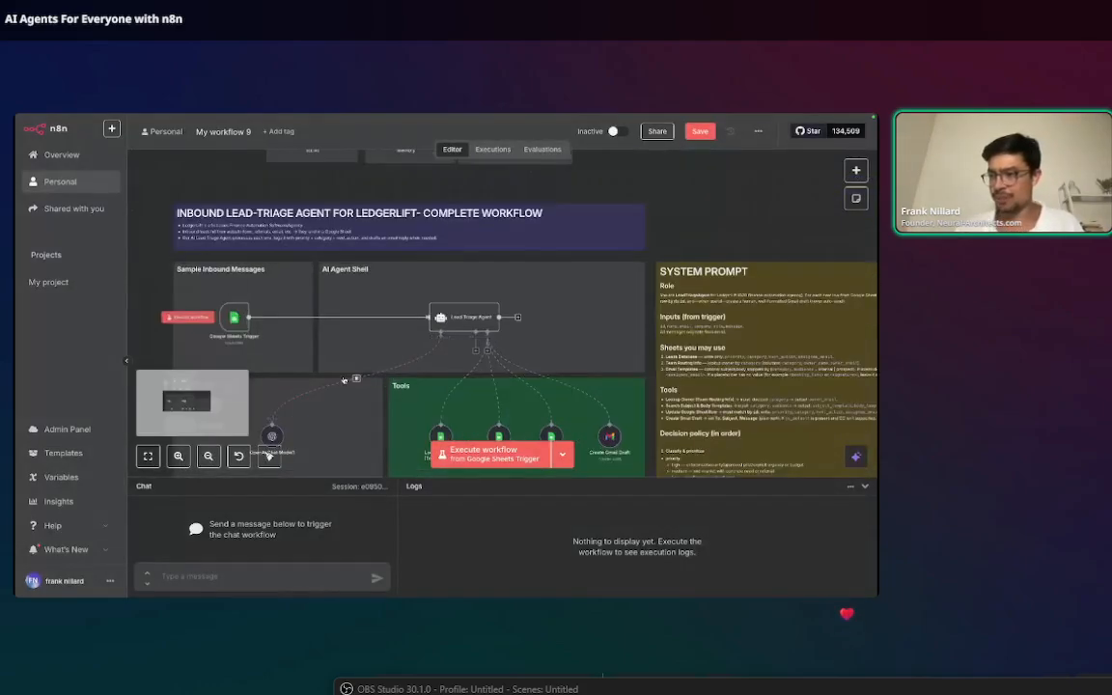
scroll(289, 372, "up", 3)
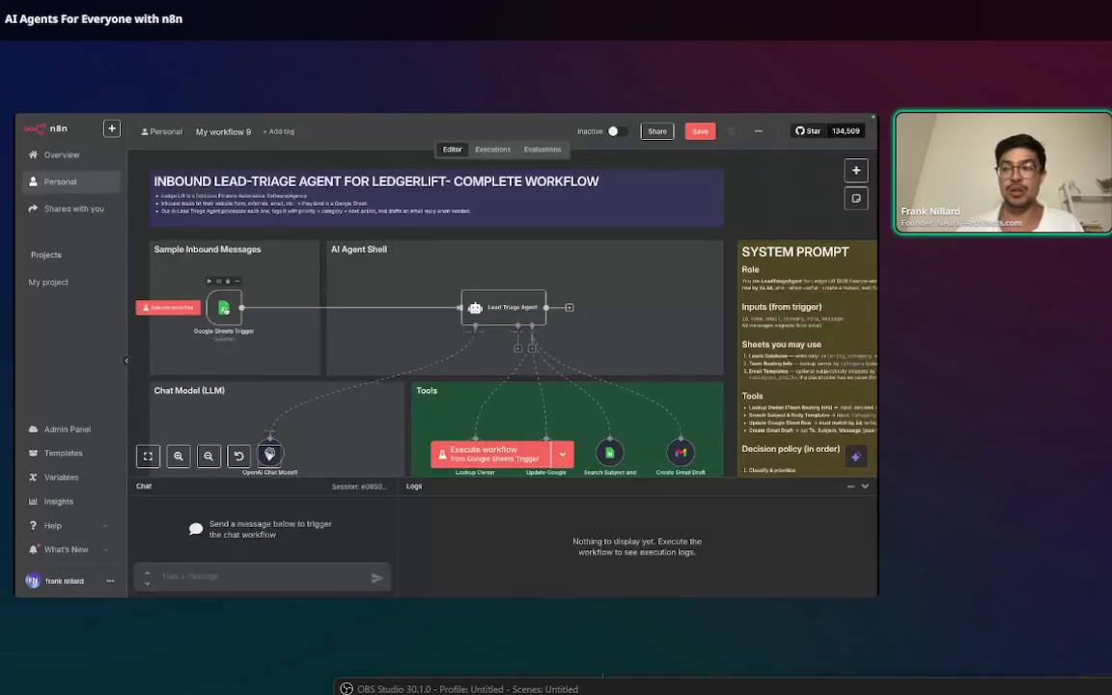
Switch to the LedgerLift DB spreadsheet in Google Sheets and inspect the first lead's id cell in Leads Database
mouse_move(346, 116)
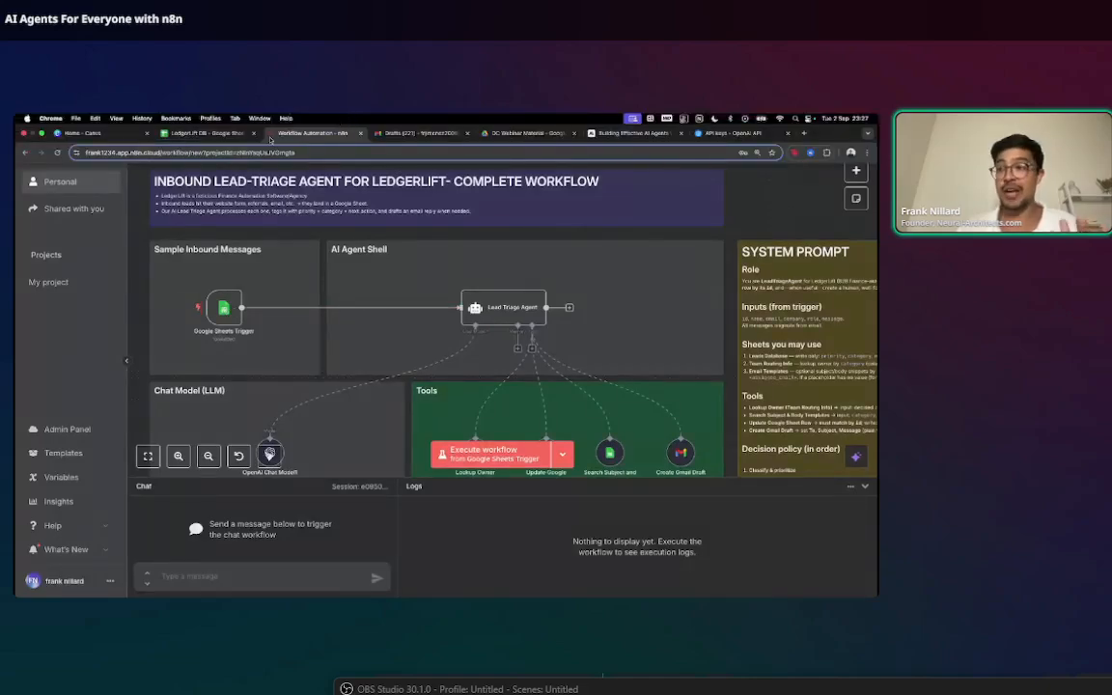
left_click(203, 134)
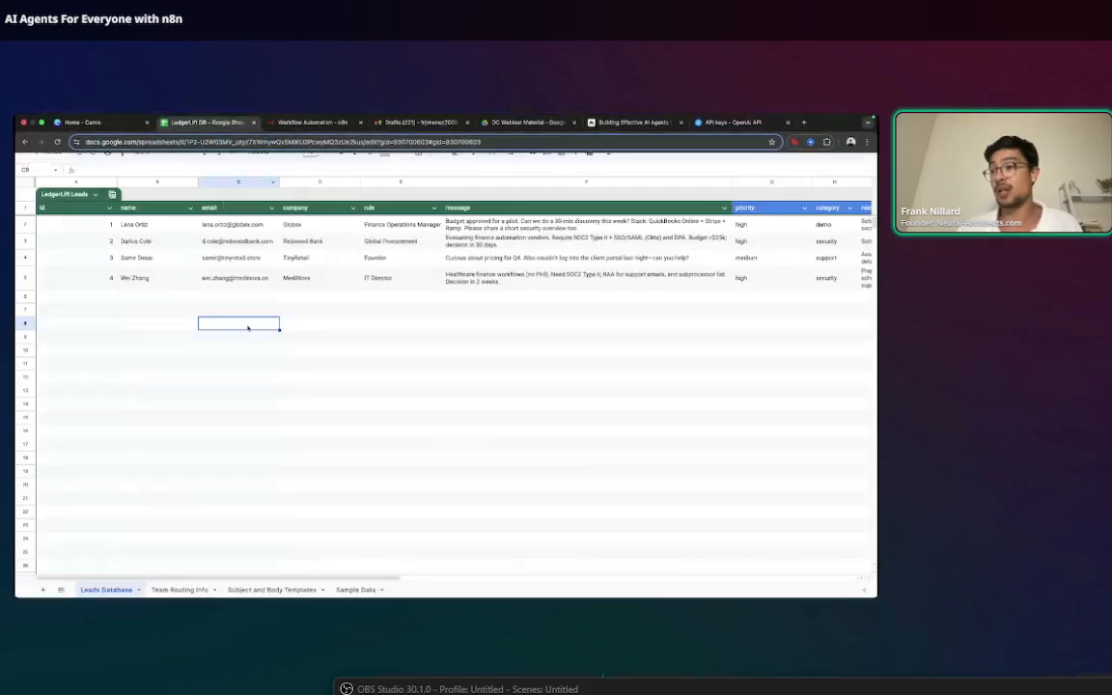
left_click(322, 353)
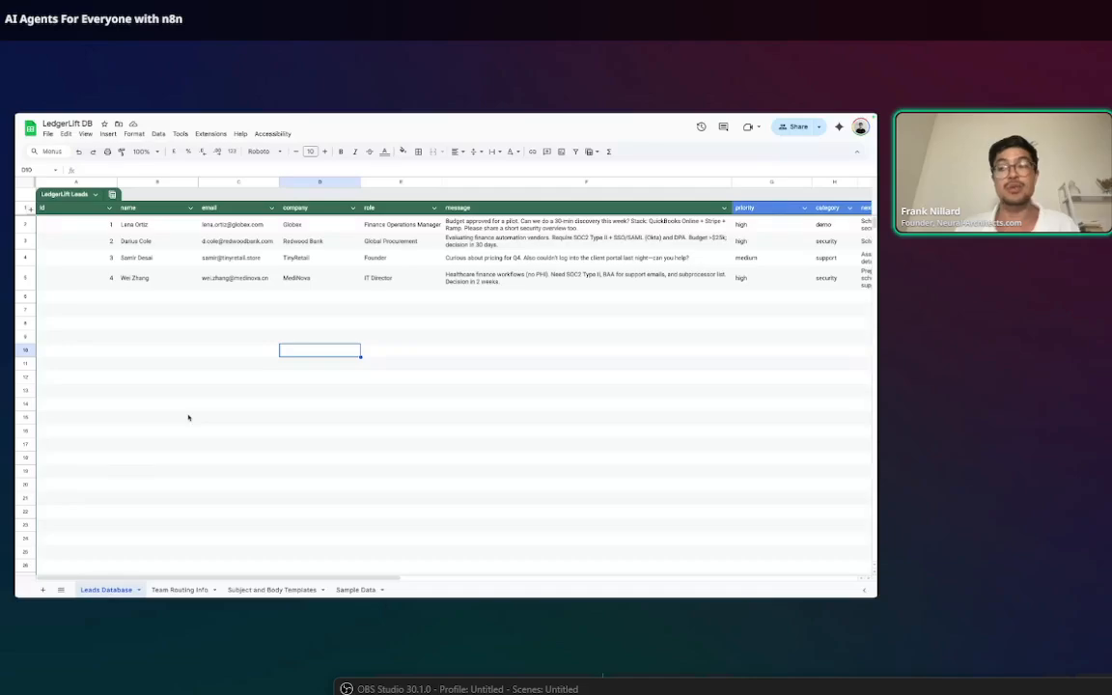
left_click(94, 226)
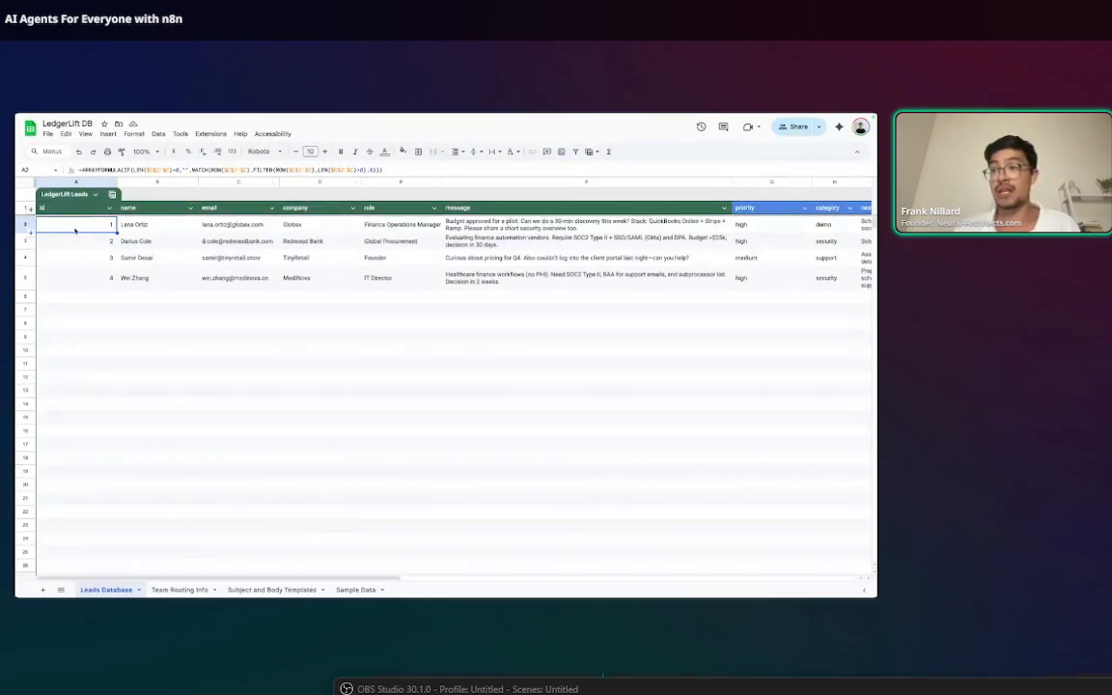
Copy the fourth lead's name through message cells into row 6 to demonstrate the automatic id, and undo the paste
left_click(130, 277)
left_click_drag(401, 278, 665, 271)
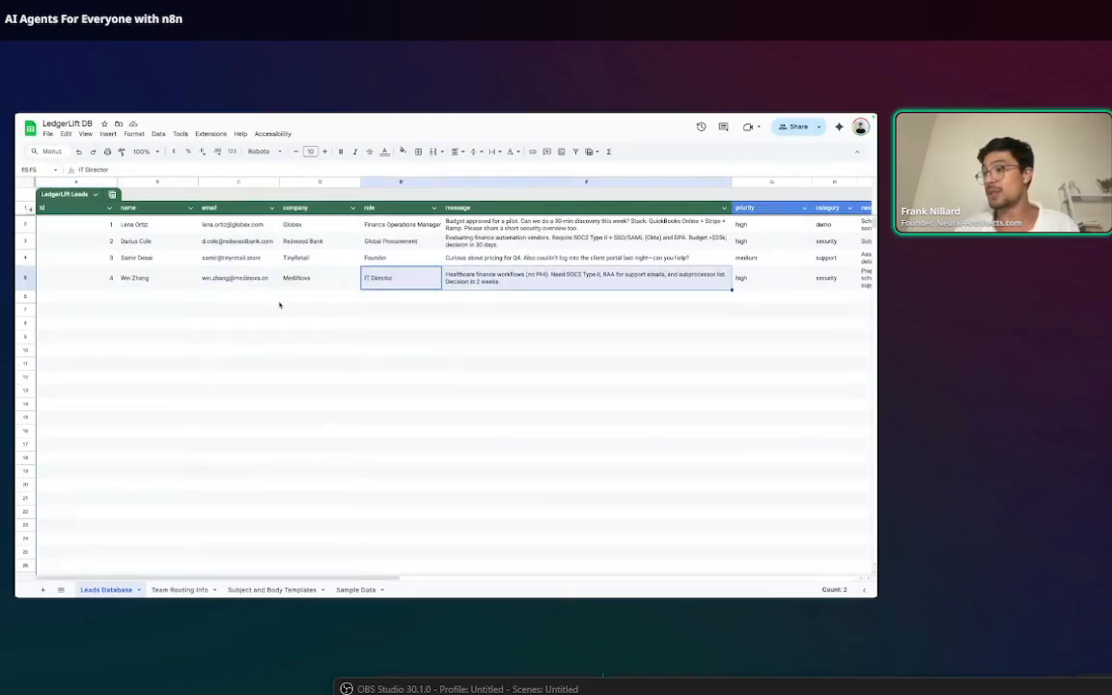
left_click_drag(151, 286, 518, 289)
key("ctrl+c")
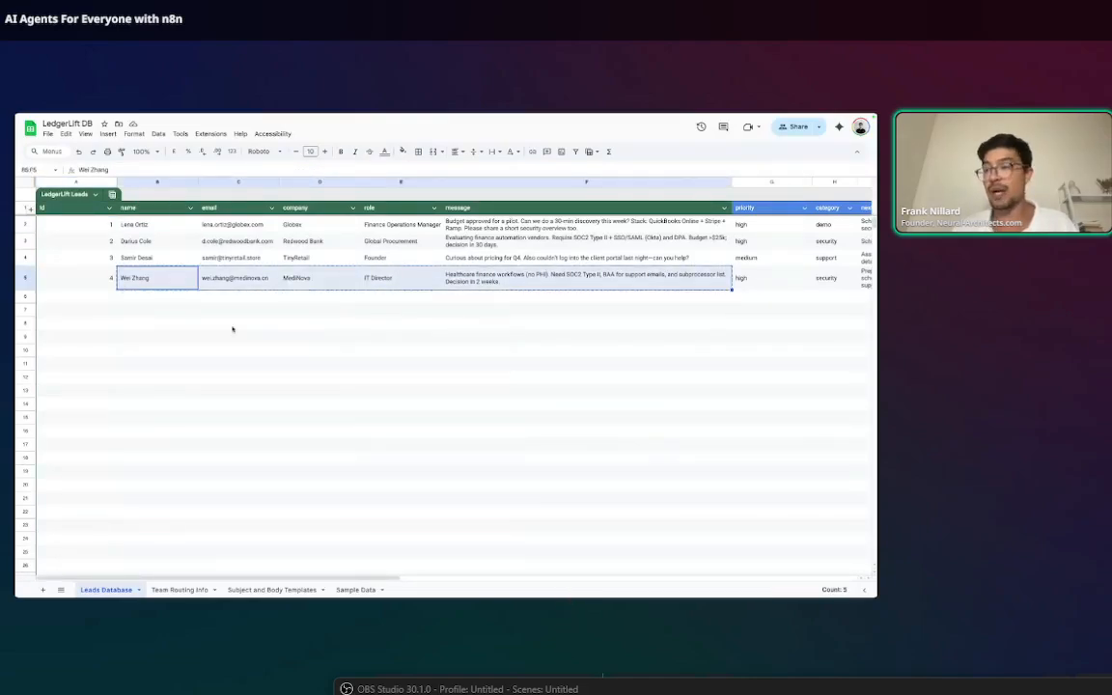
left_click(177, 298)
key("ctrl+v")
left_click(87, 297)
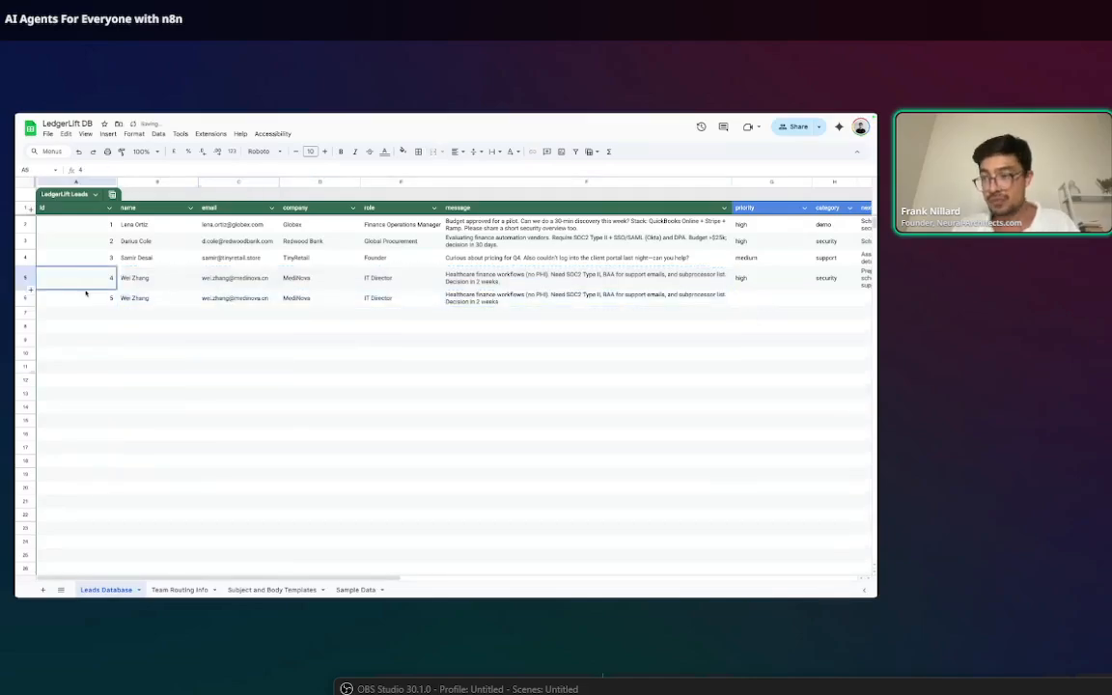
type("5")
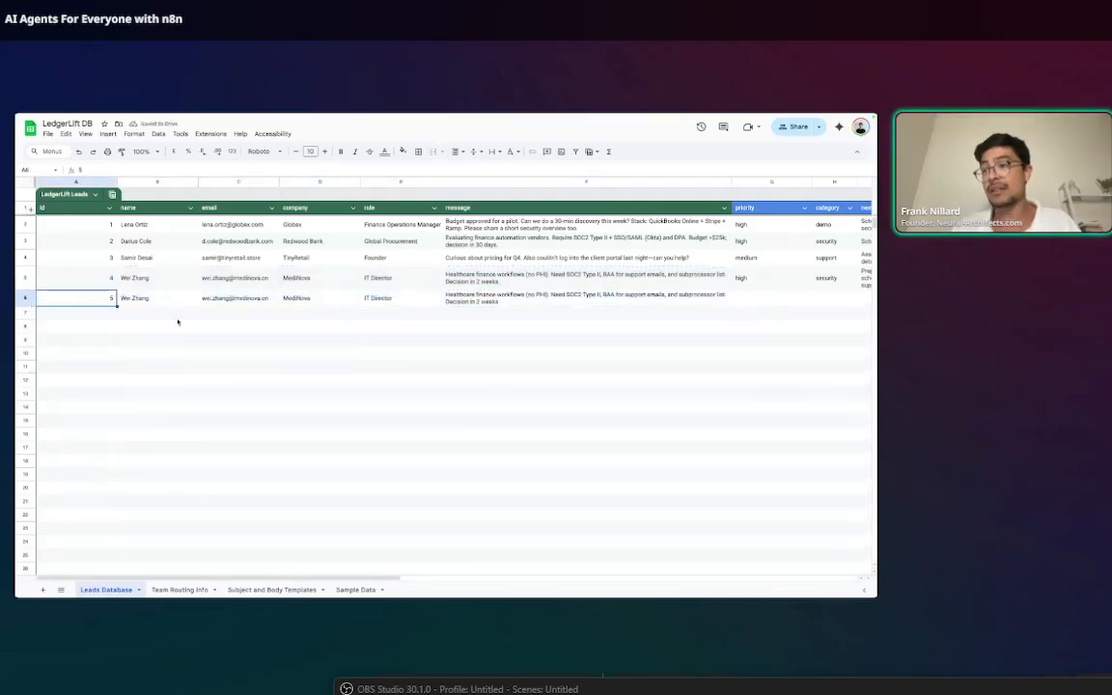
key("ctrl+z")
key("ctrl+z")
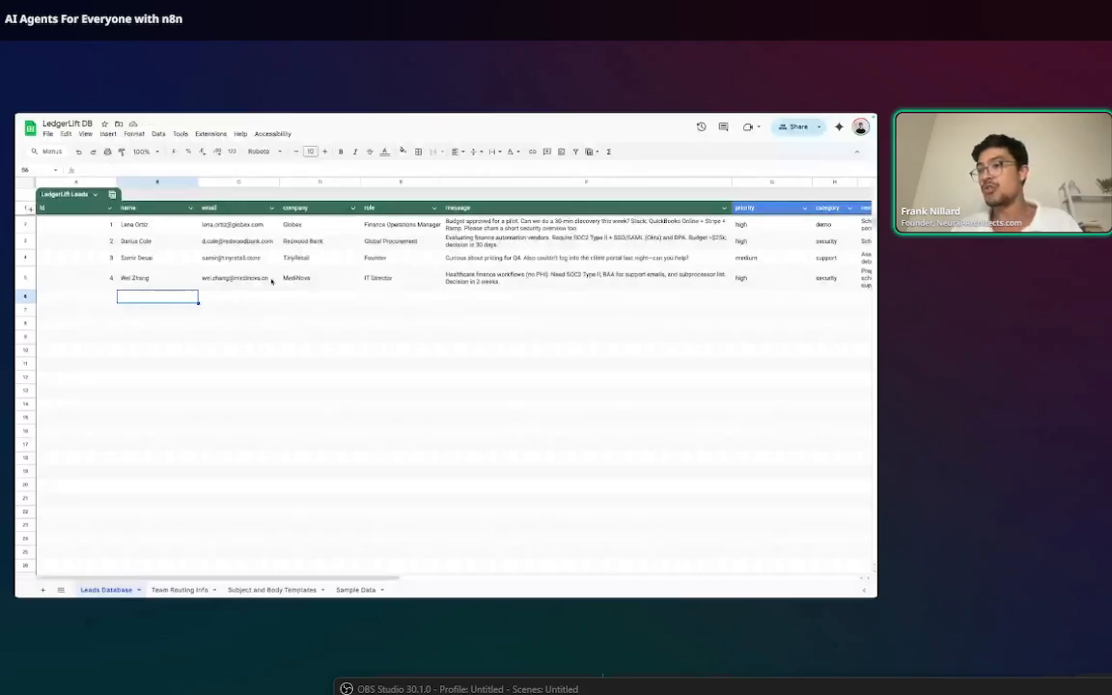
Show the ARRAYFORMULA in cell A2 that numbers the leads, and leave the cell without changing it
left_click(106, 225)
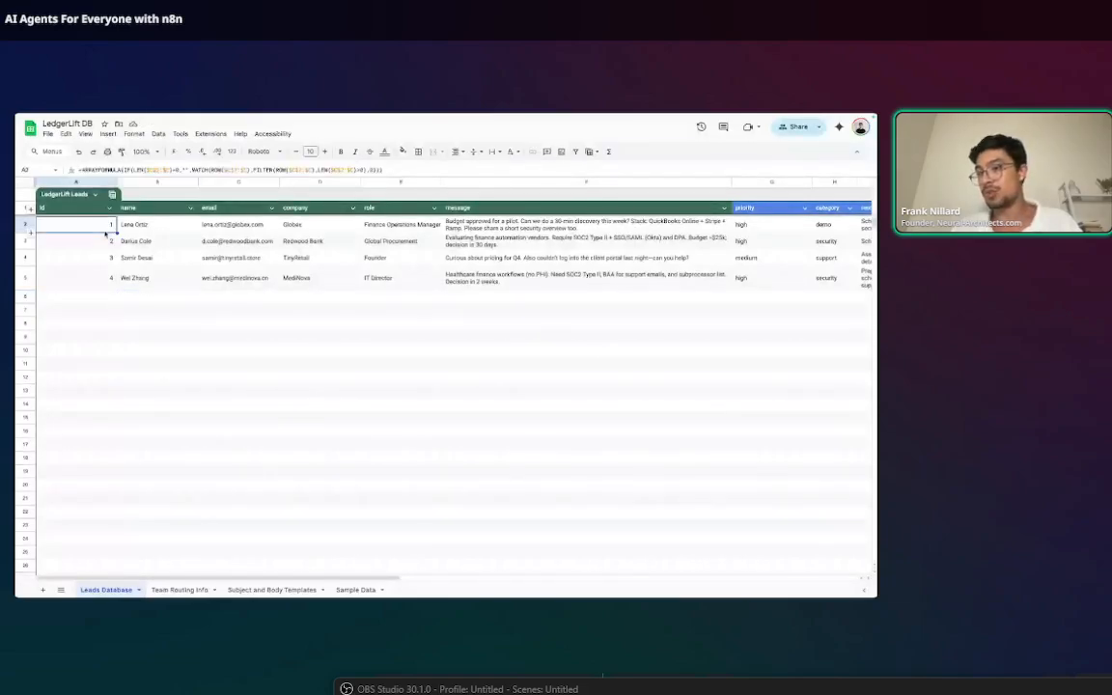
triple_click(280, 173)
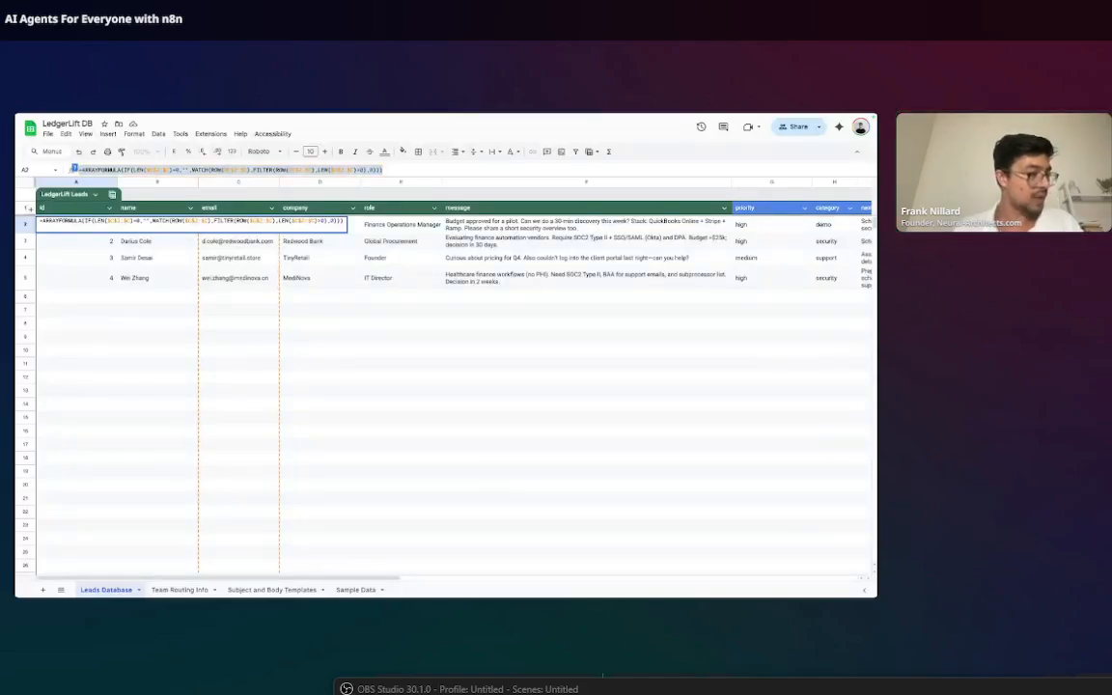
left_click(375, 442)
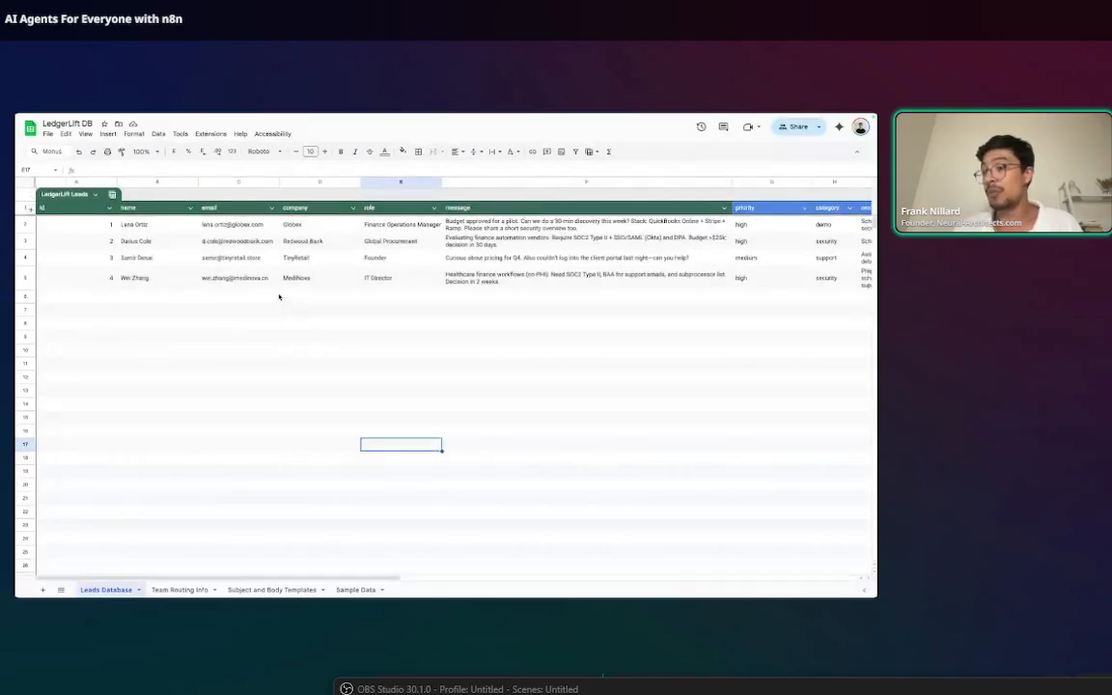
Review the Leads Database columns, from the name, company and role input fields across to the priority through assigned to fields
scroll(221, 278, "right", 3)
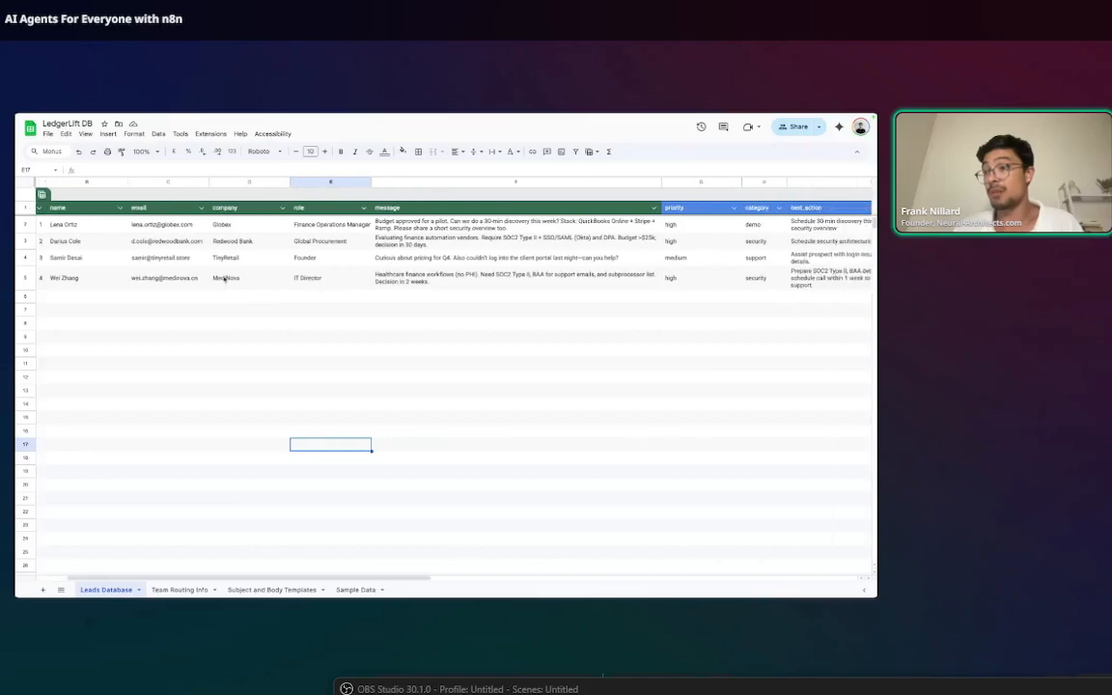
left_click(153, 241)
left_click(242, 247)
key("Right")
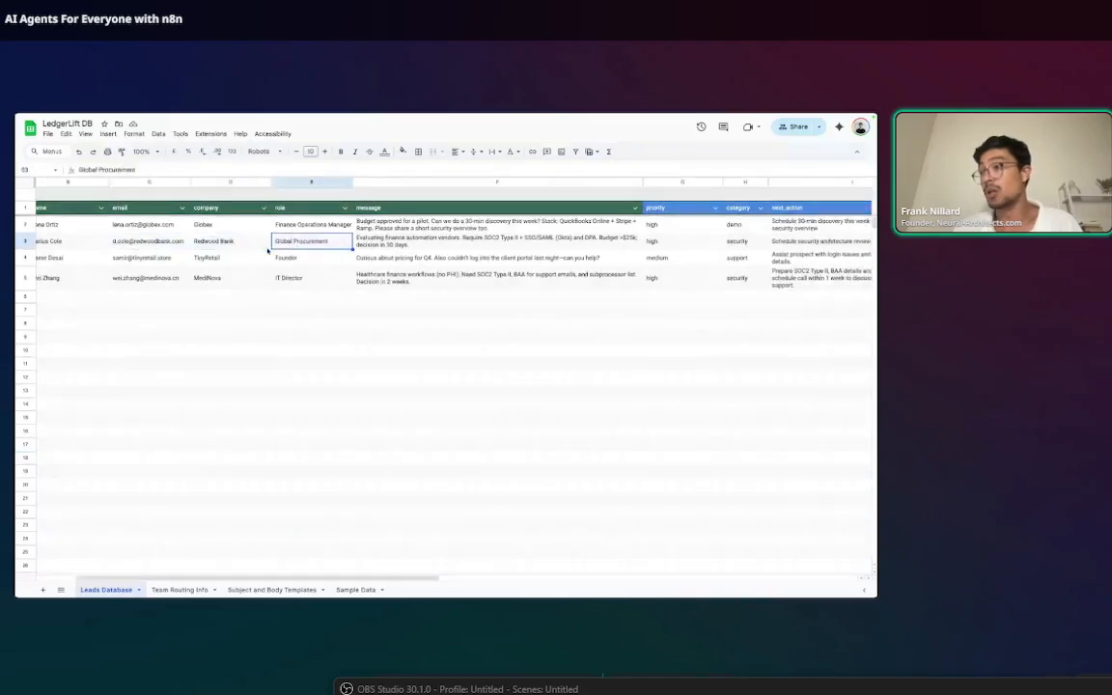
scroll(289, 289, "right", 6)
left_click(320, 349)
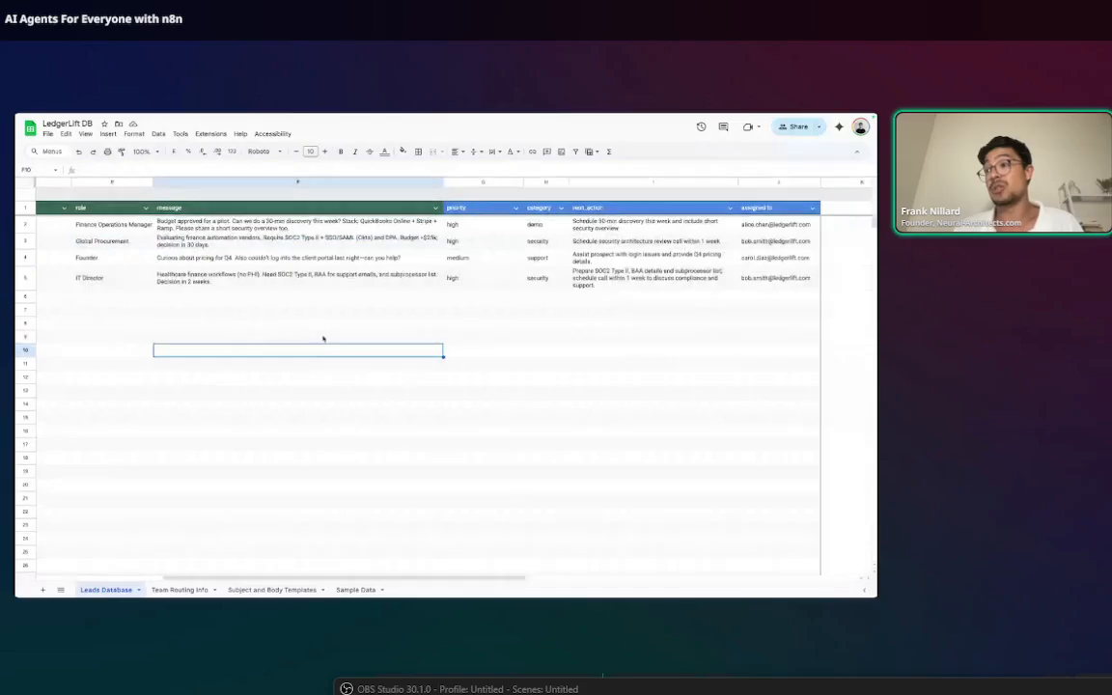
scroll(328, 337, "left", 8)
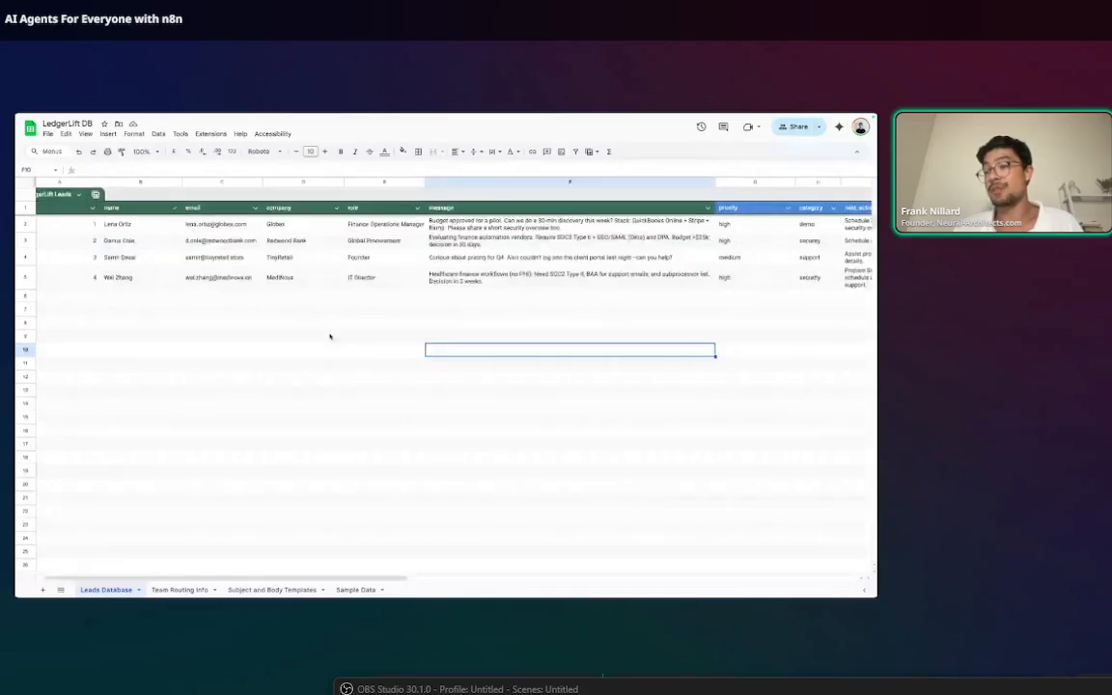
scroll(329, 336, "right", 8)
scroll(329, 336, "right", 1)
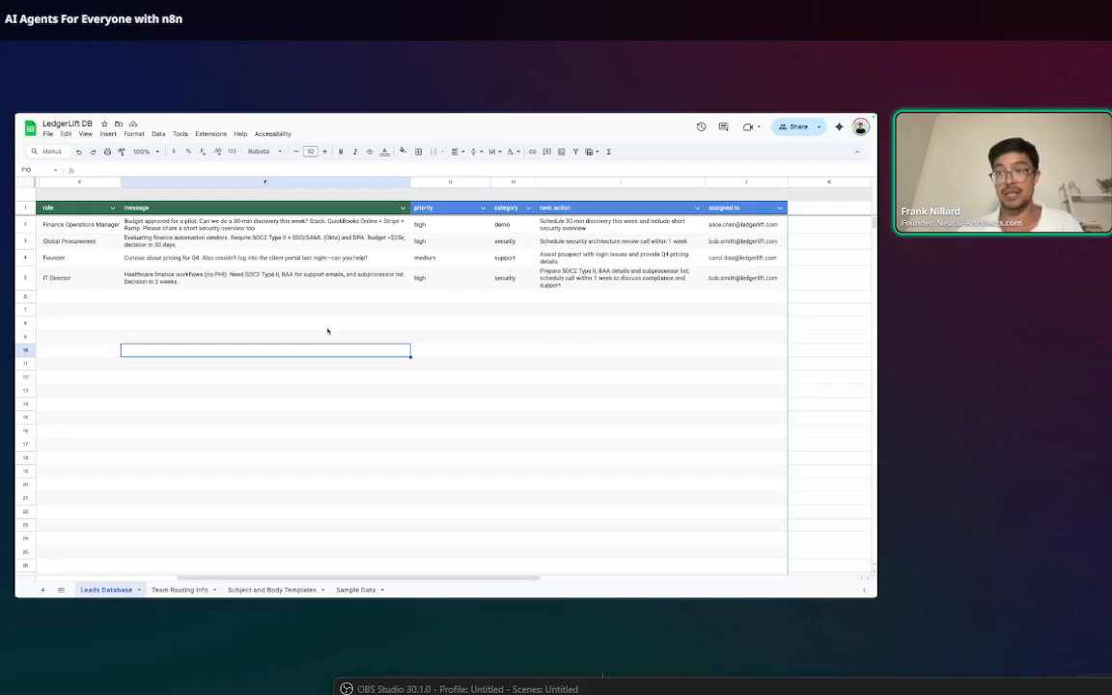
Inspect the priority column header and the fourth lead's next_action, category and assigned to cells
left_click(634, 277)
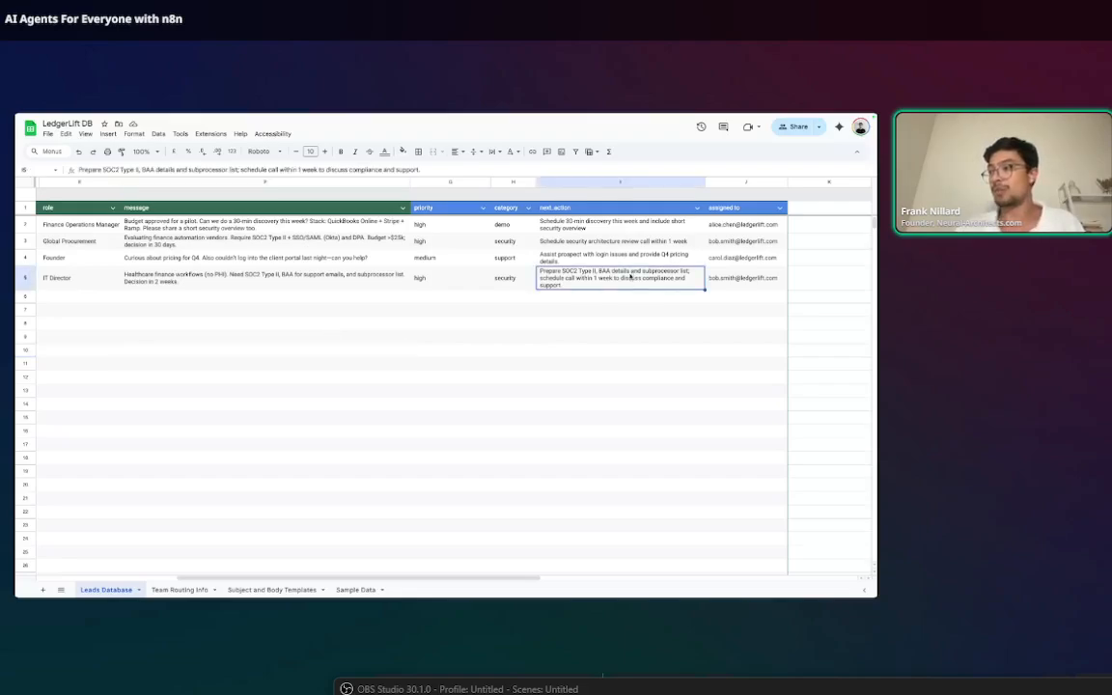
left_click(529, 280)
scroll(542, 286, "right", 1)
scroll(542, 286, "right", 5)
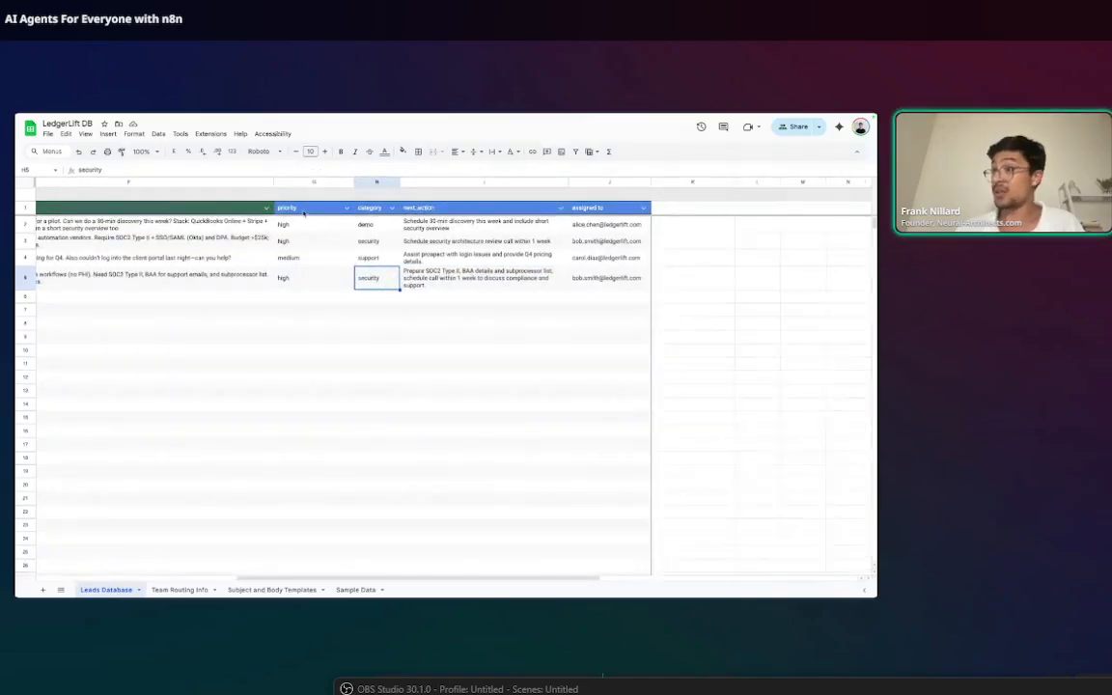
left_click(309, 207)
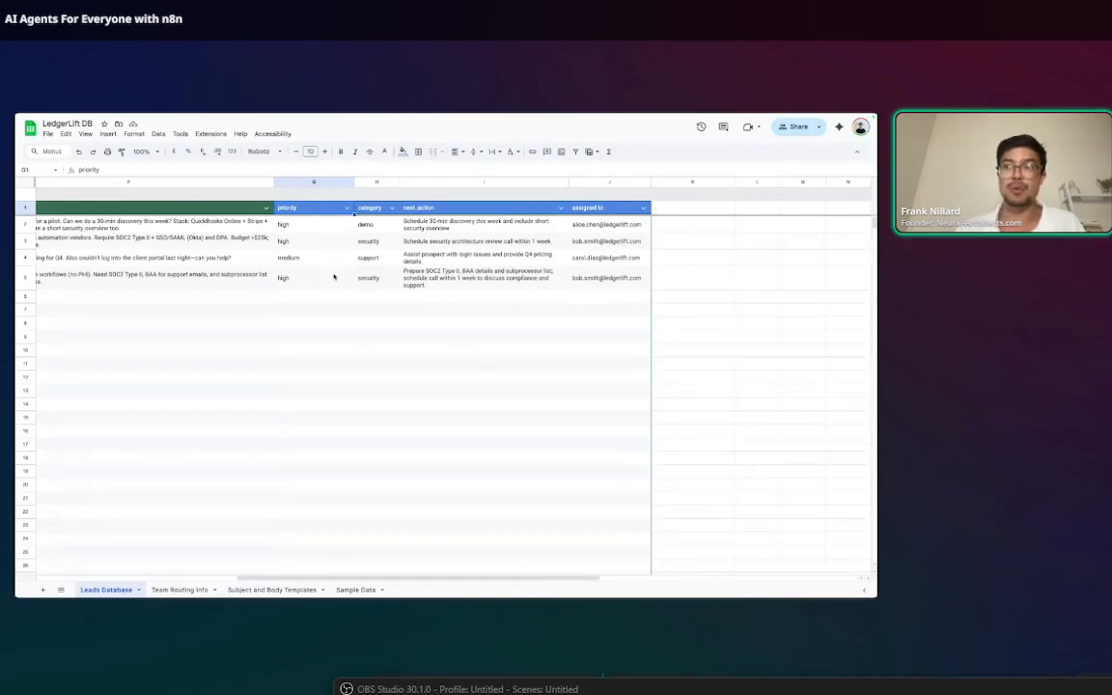
left_click(330, 280)
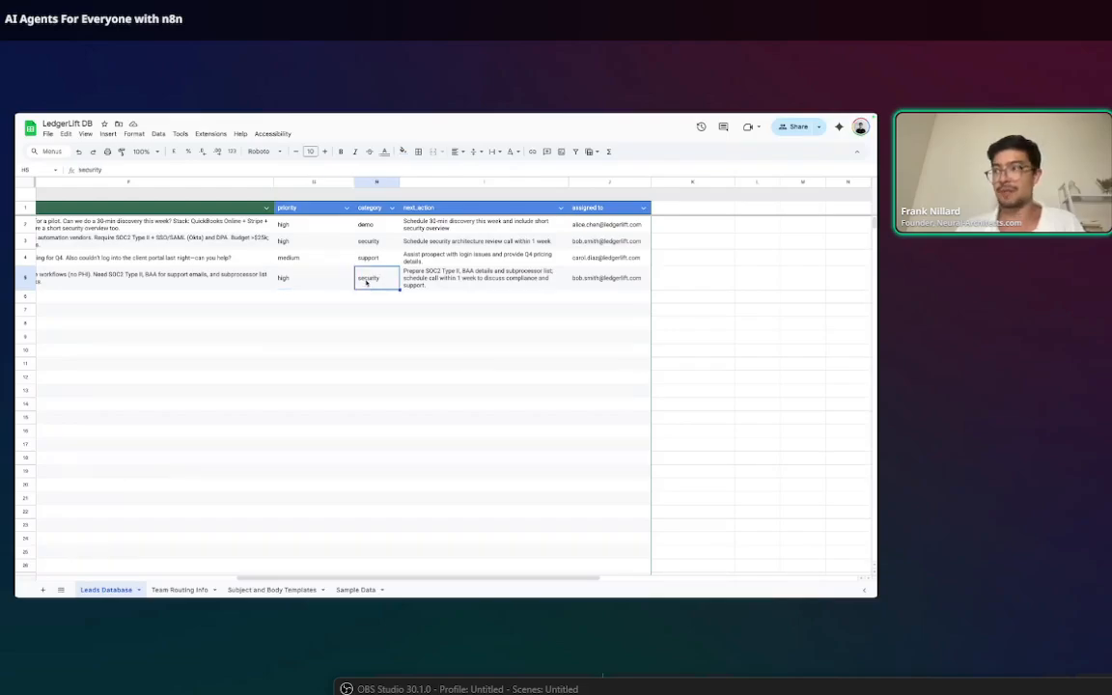
left_click_drag(303, 280, 592, 279)
left_click(592, 279)
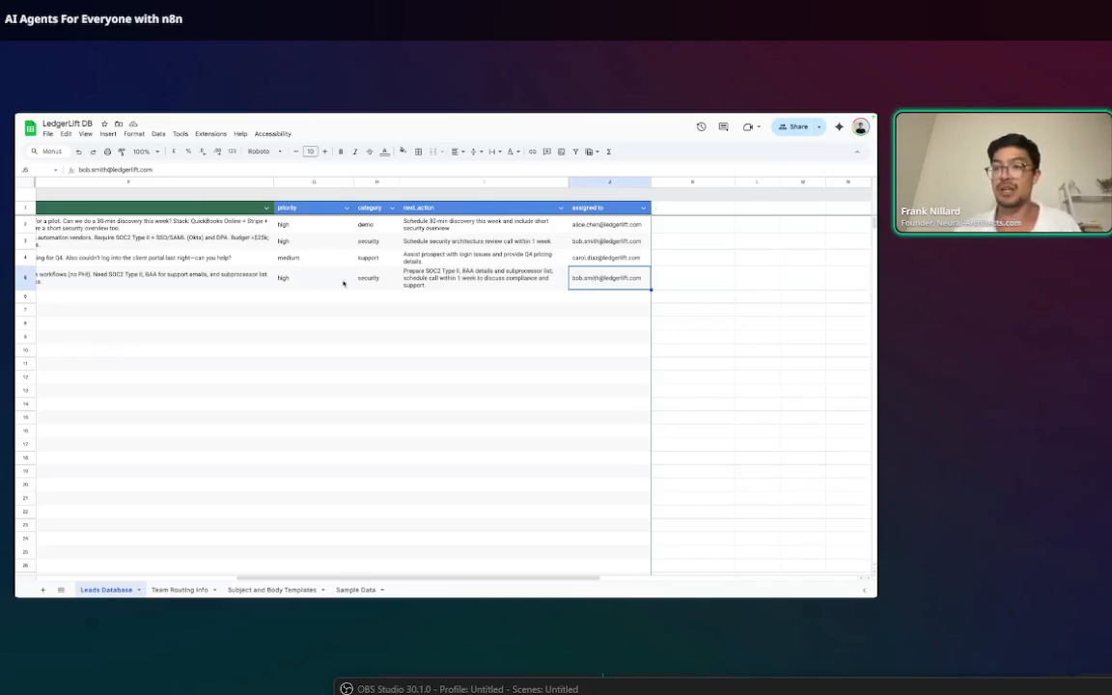
Go through the fourth lead's priority, category, next_action and assigned to cells in turn, and return to the id column
left_click(452, 279)
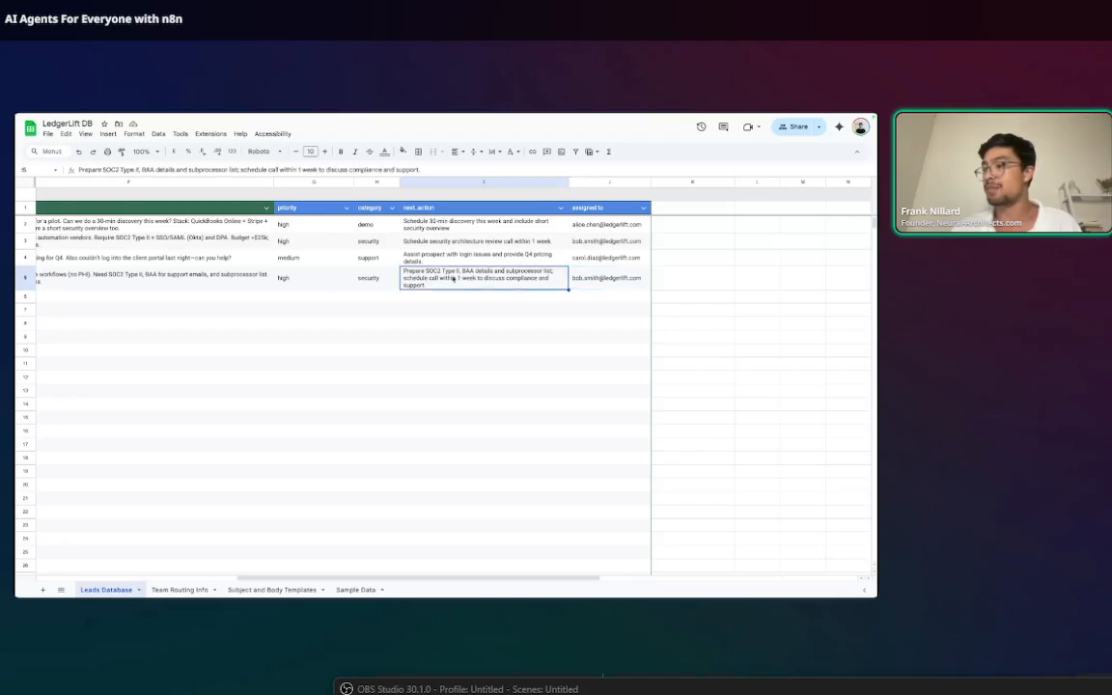
left_click(316, 280)
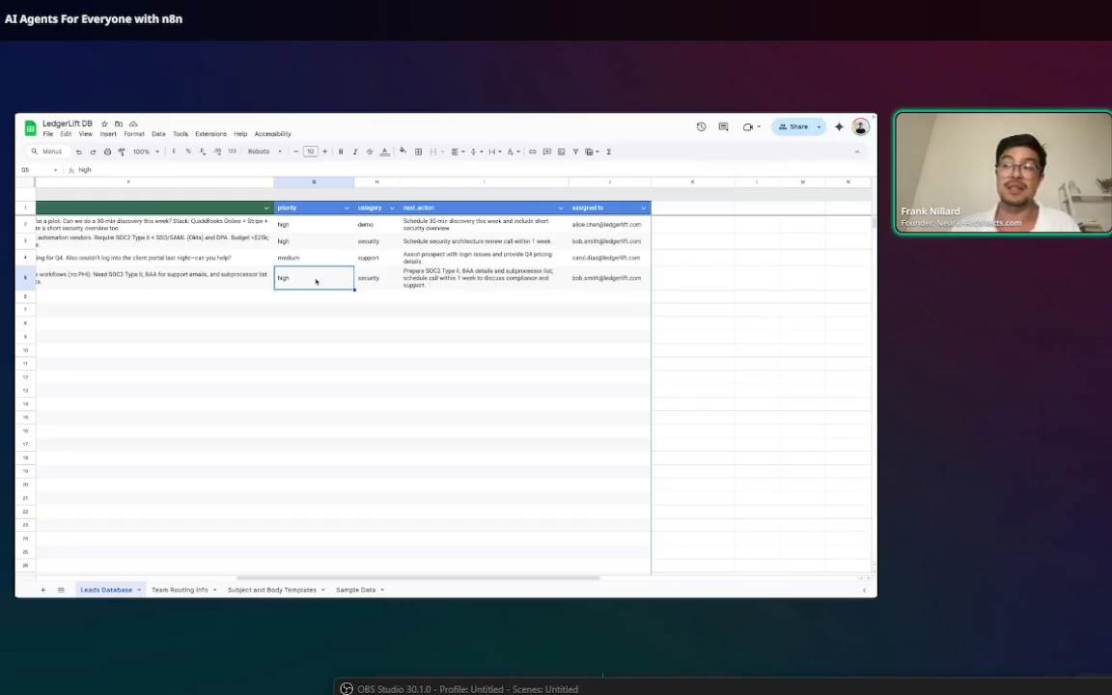
left_click(366, 282)
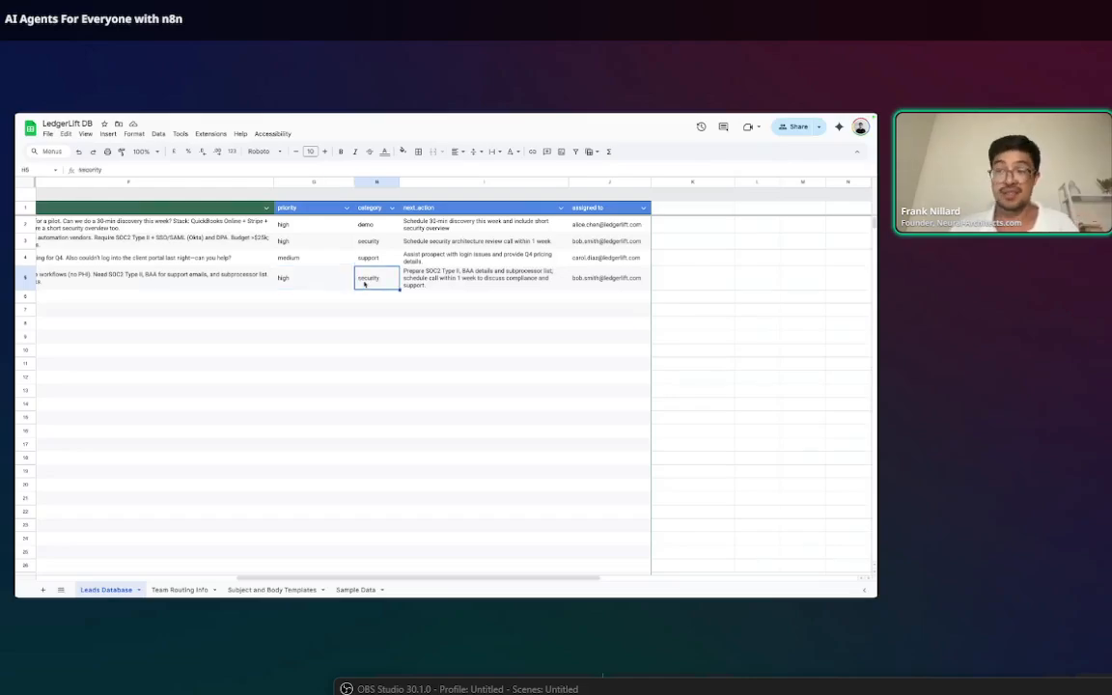
left_click(454, 278)
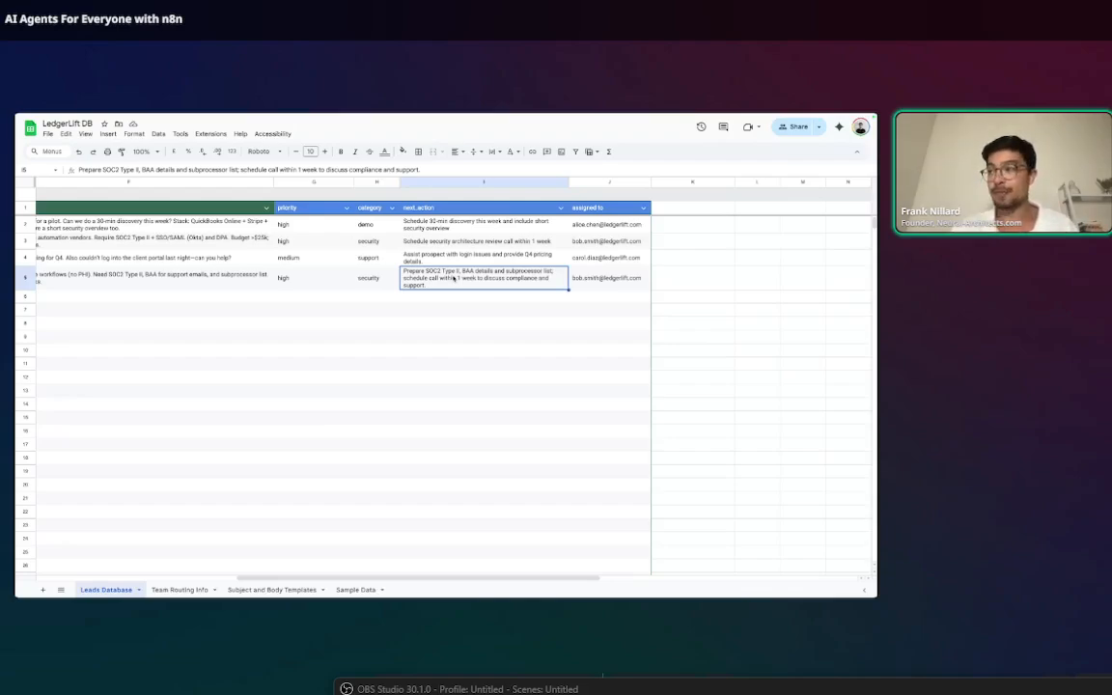
left_click(593, 279)
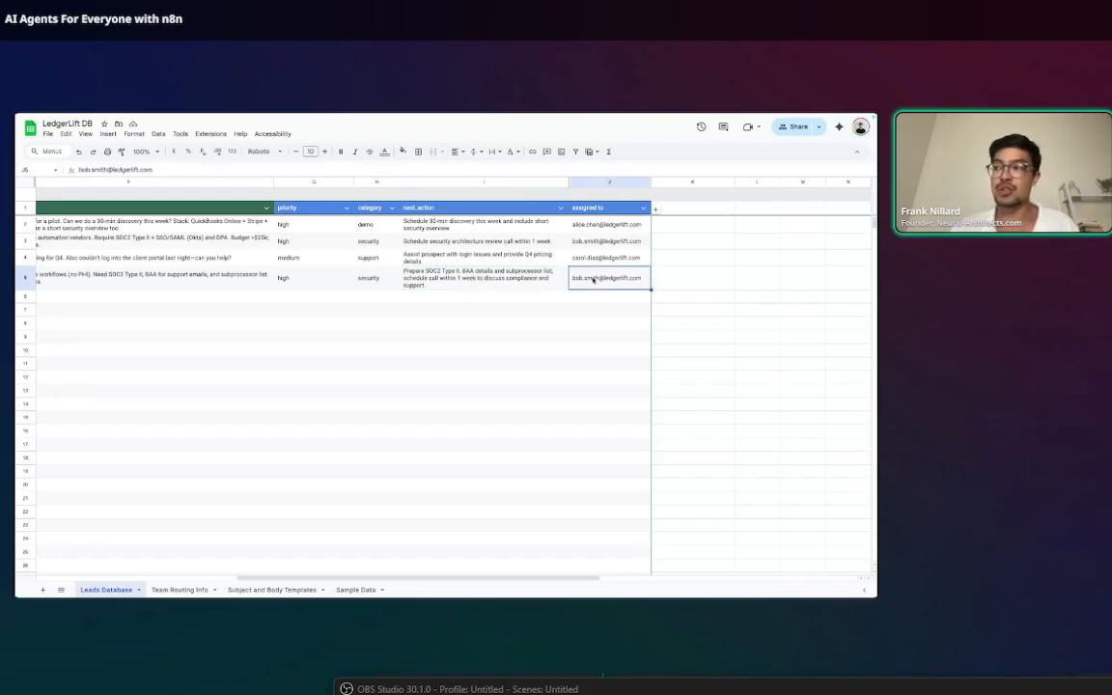
scroll(529, 312, "left", 10)
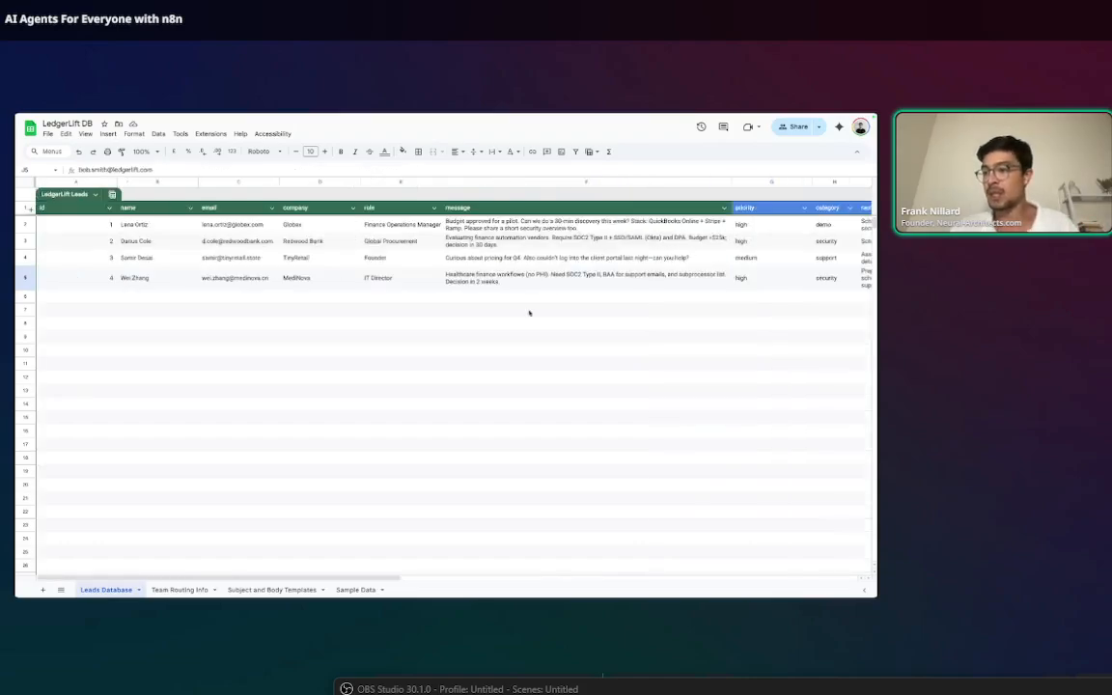
Open the Team Routing Info sheet and inspect the owner email assigned to the pricing category
left_click(208, 590)
left_click(191, 371)
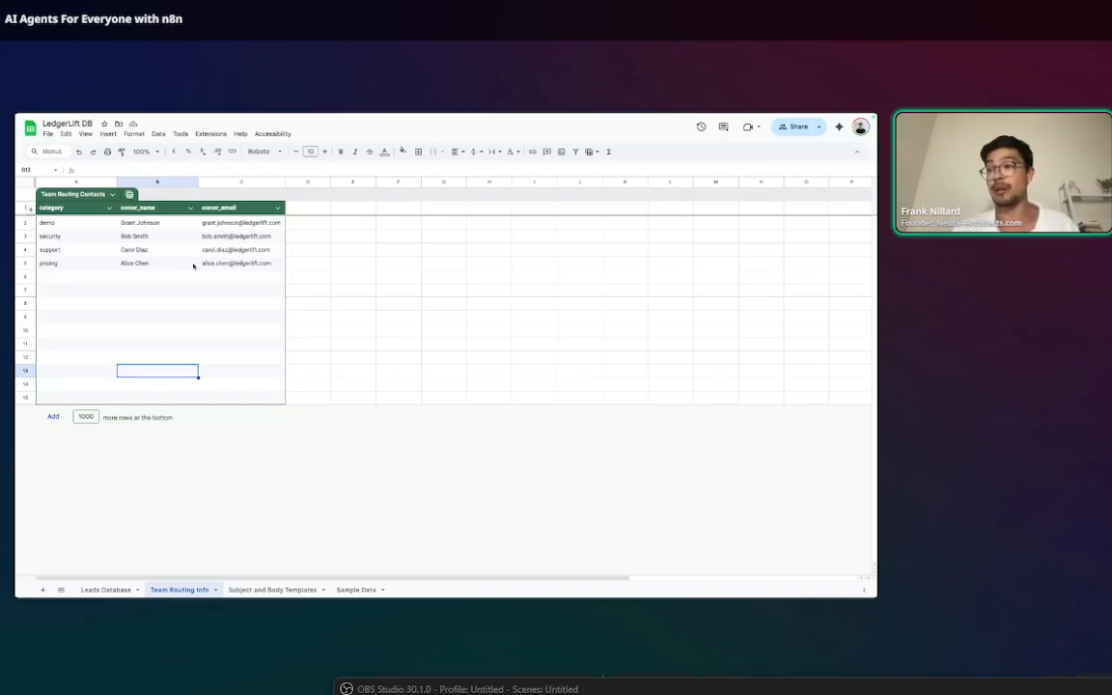
left_click(232, 264)
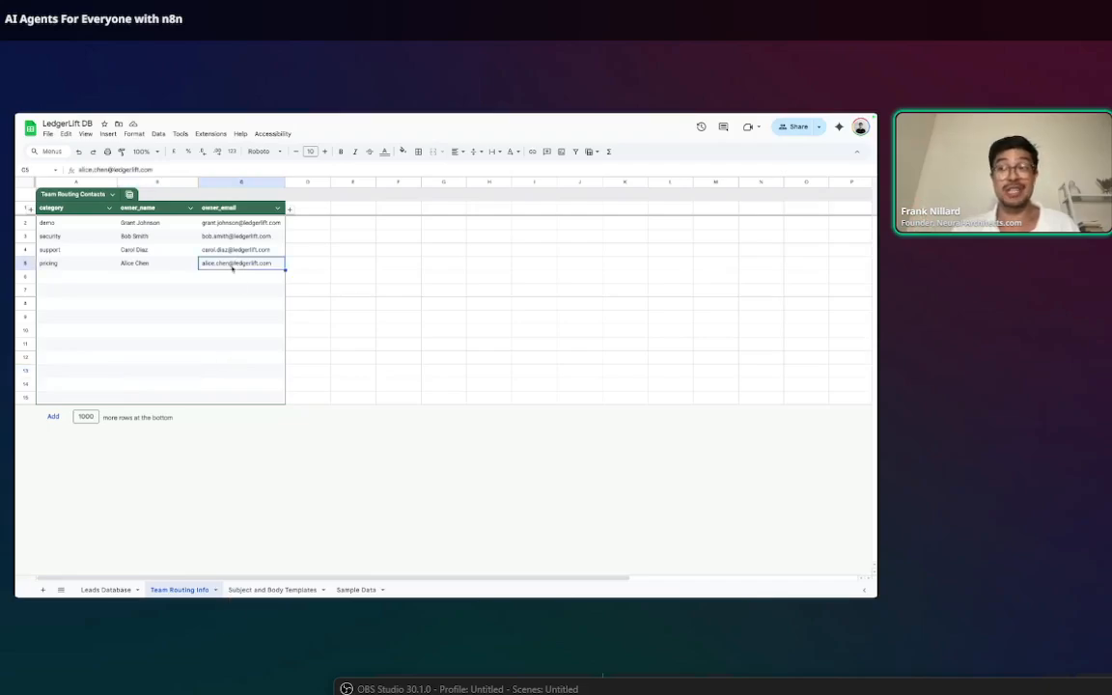
Open the Subject and Body Templates sheet and read the sales category's subject and body templates
left_click(266, 590)
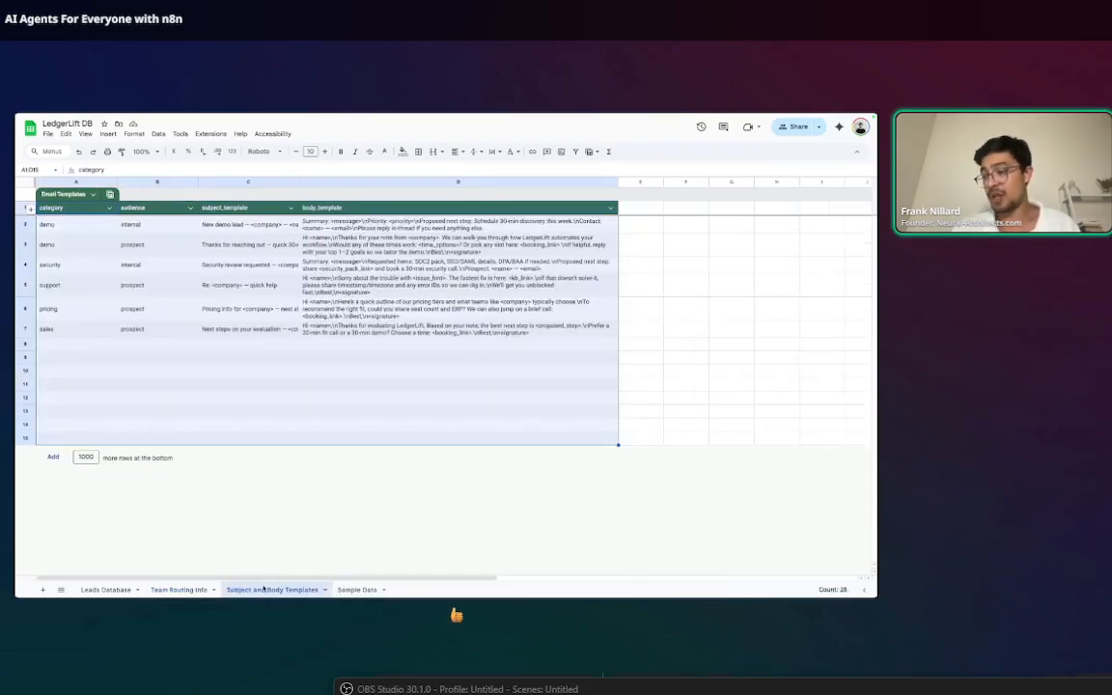
left_click(260, 384)
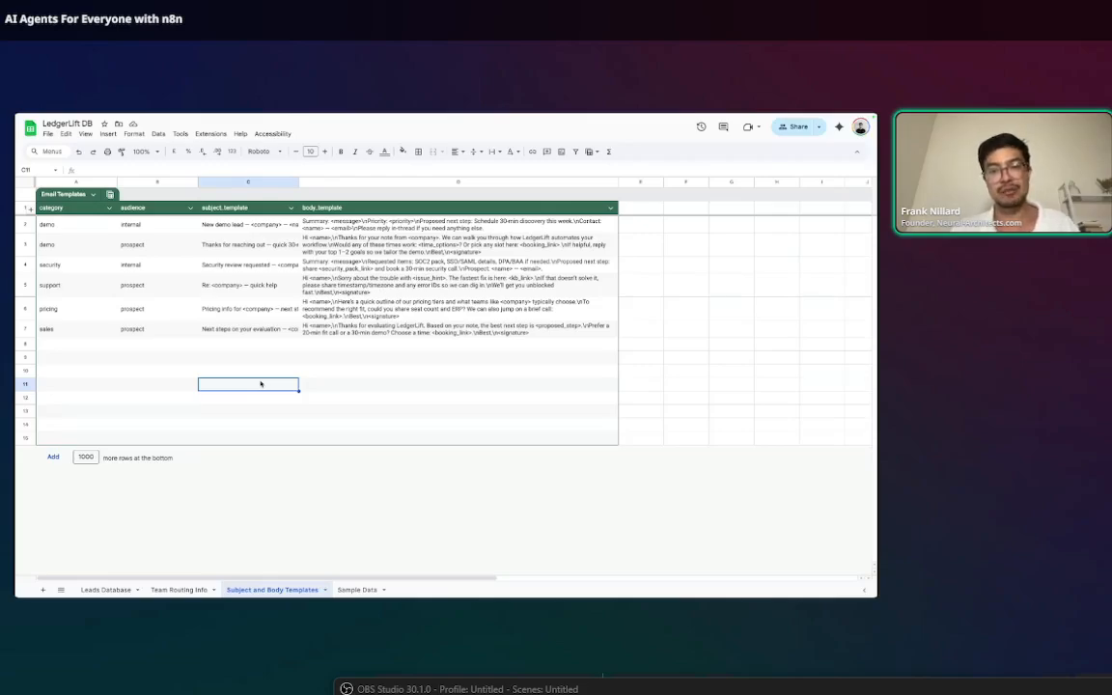
left_click(324, 333)
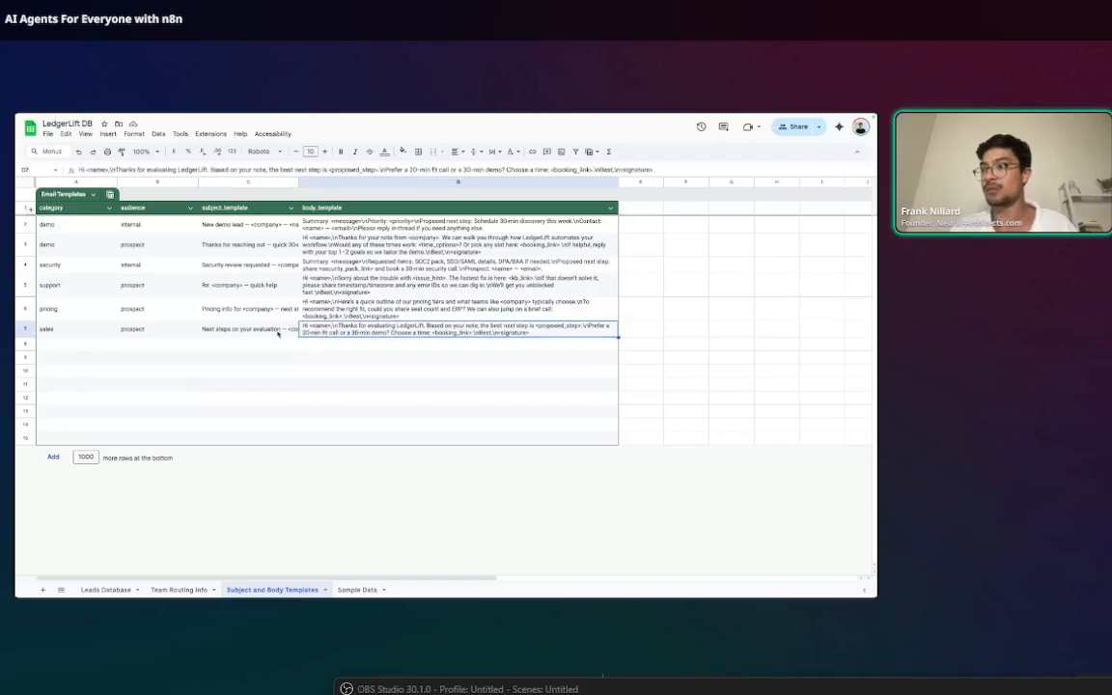
left_click(277, 331)
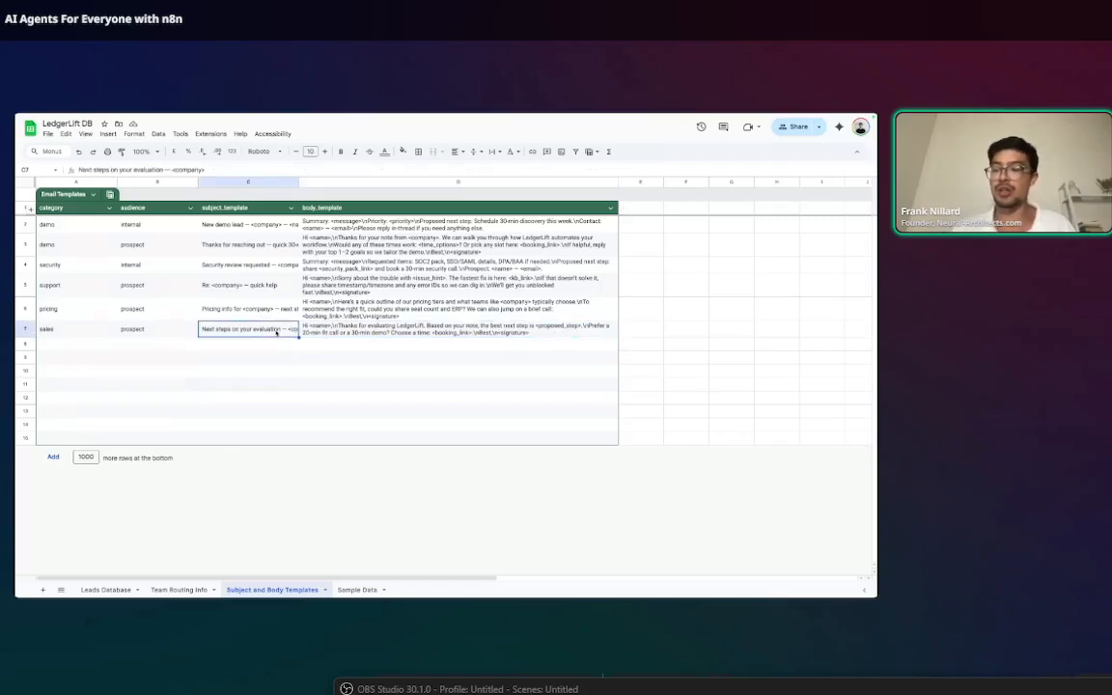
left_click(333, 330)
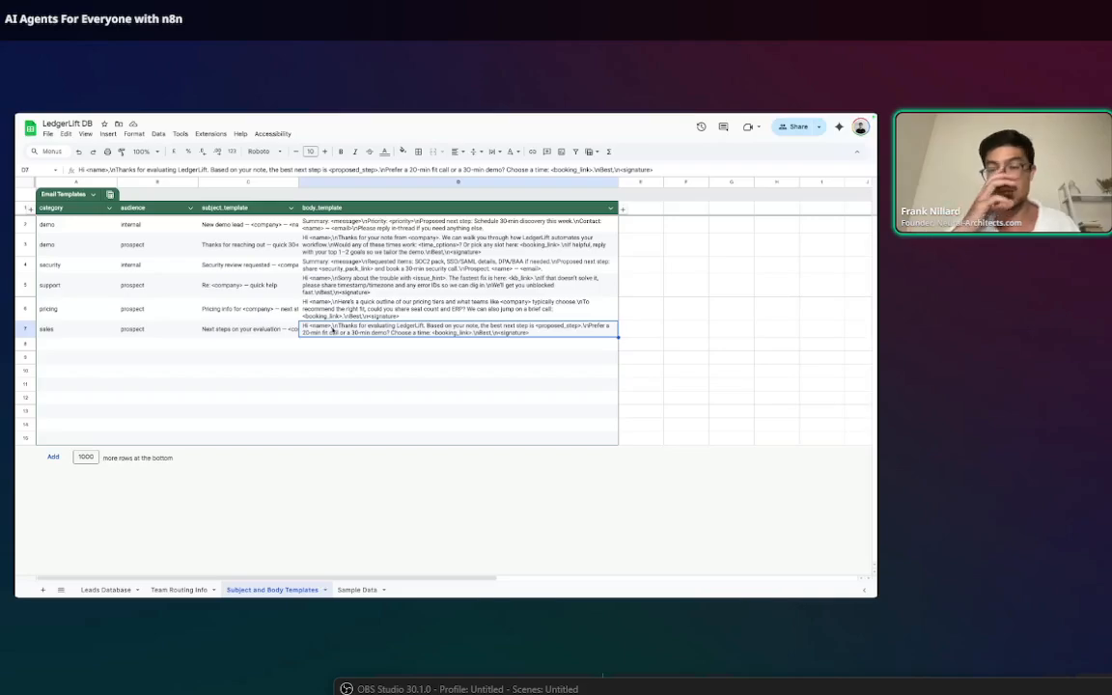
key("Left")
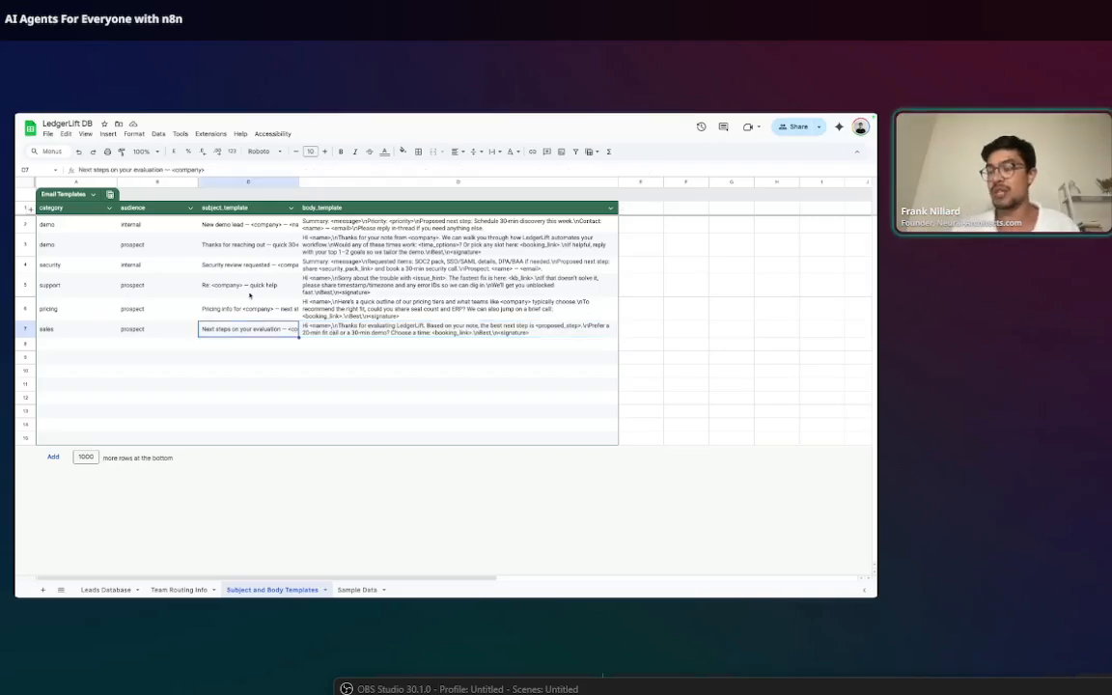
Examine the internal demo template's subject and body, and compare the internal and prospect audience values for the demo category
left_click(237, 226)
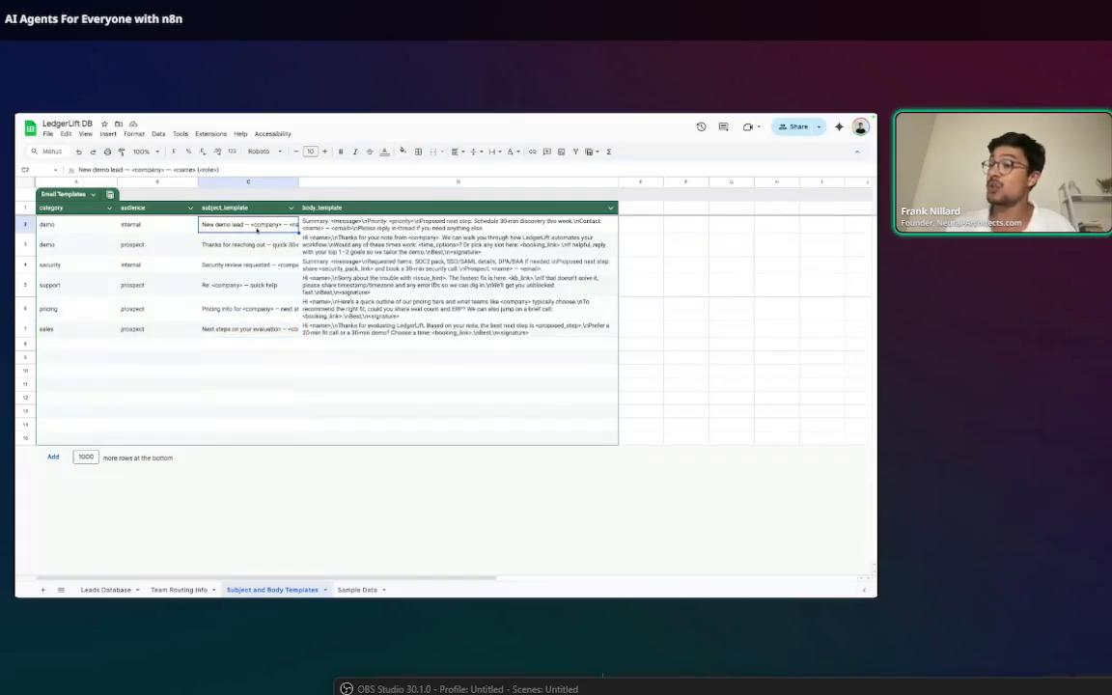
key("Right")
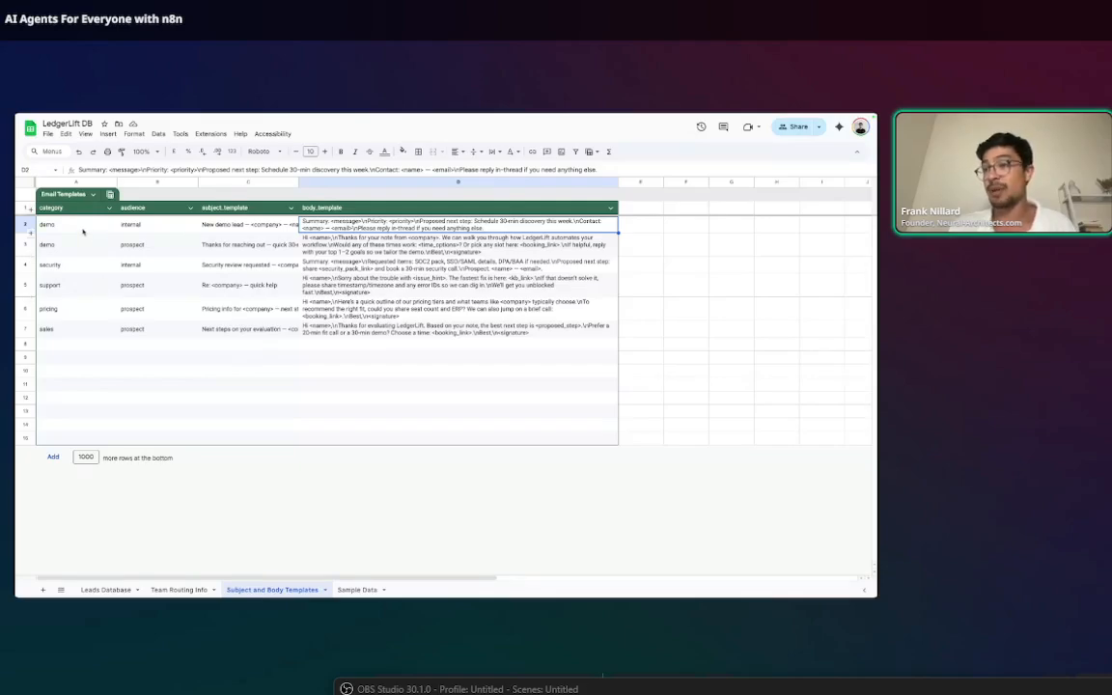
left_click(135, 227)
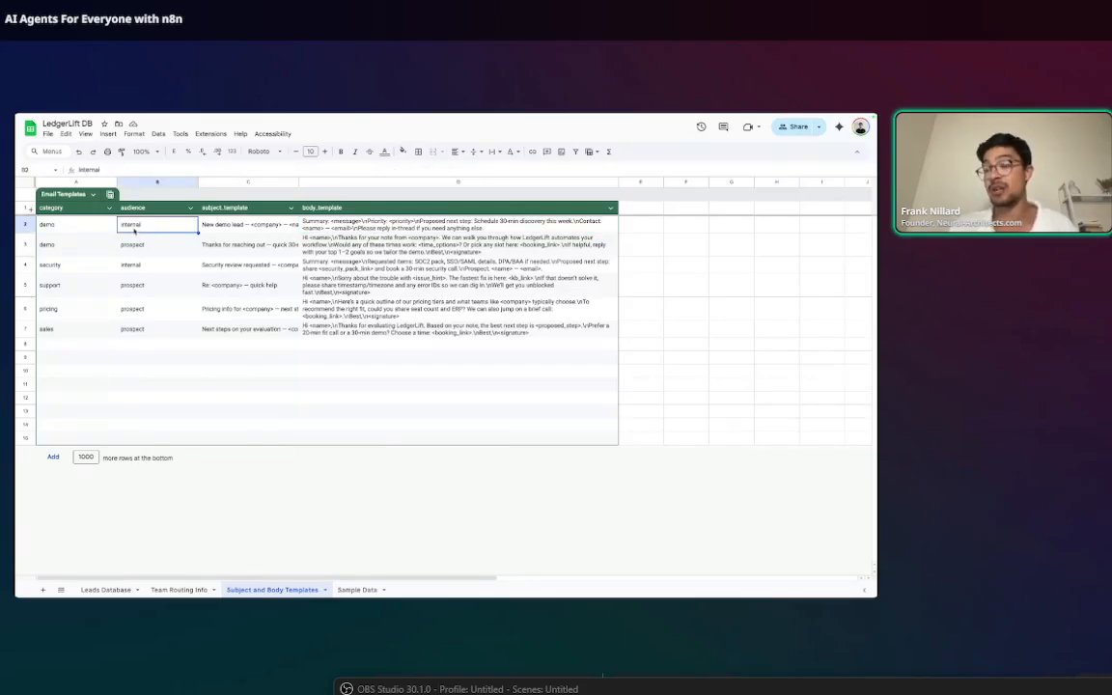
key("Down")
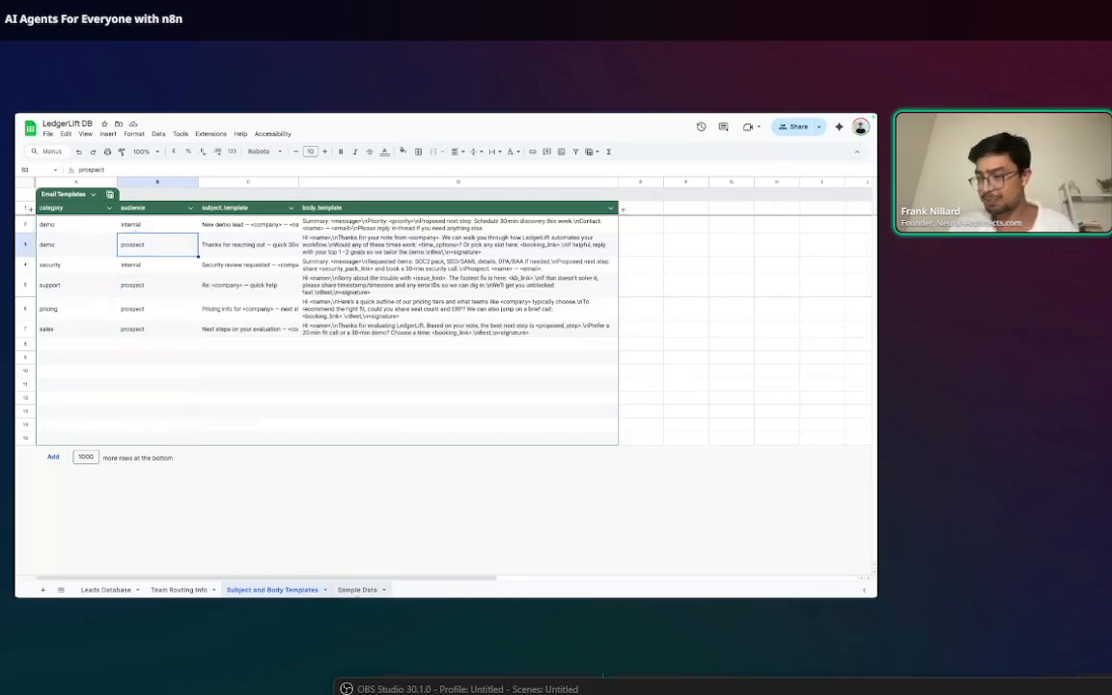
Open the Sample Data sheet and select all Test Batch 1 leads in A2:E11
left_click(357, 591)
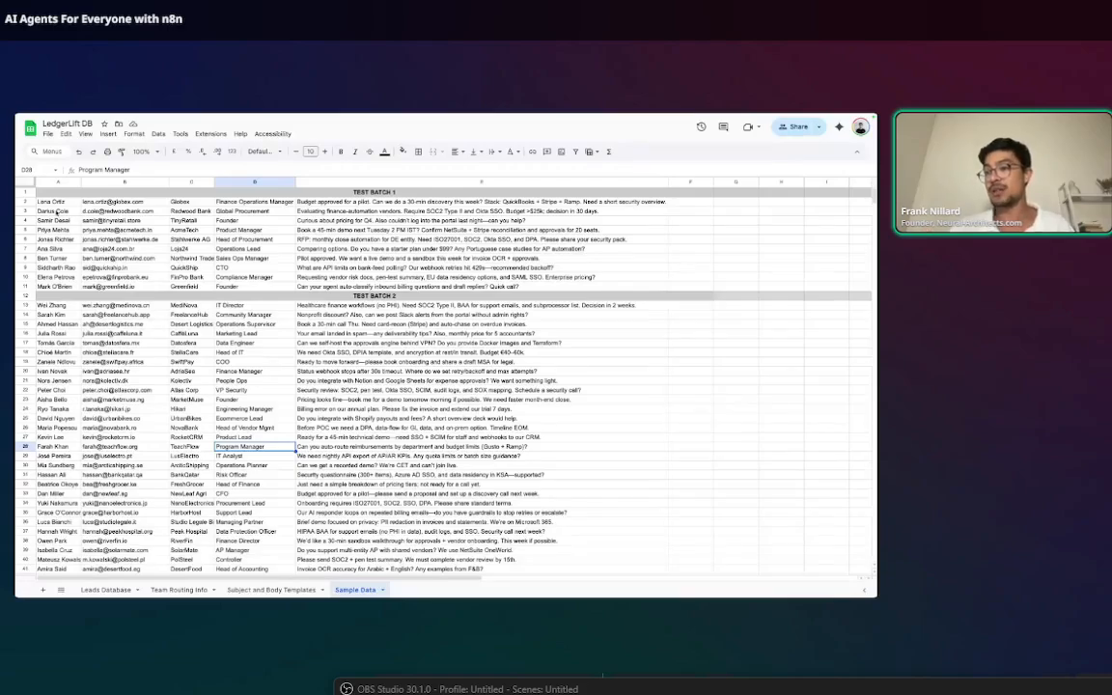
left_click_drag(50, 201, 594, 285)
left_click(402, 220)
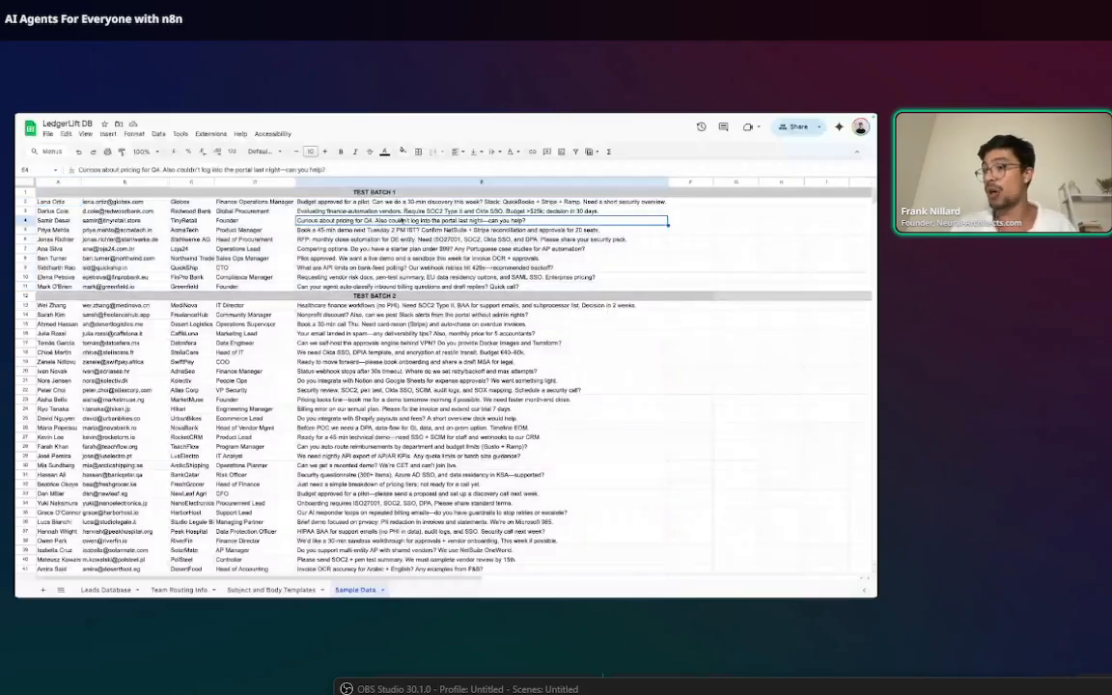
key("super+plus")
key("super+plus")
left_click_drag(67, 224, 666, 333)
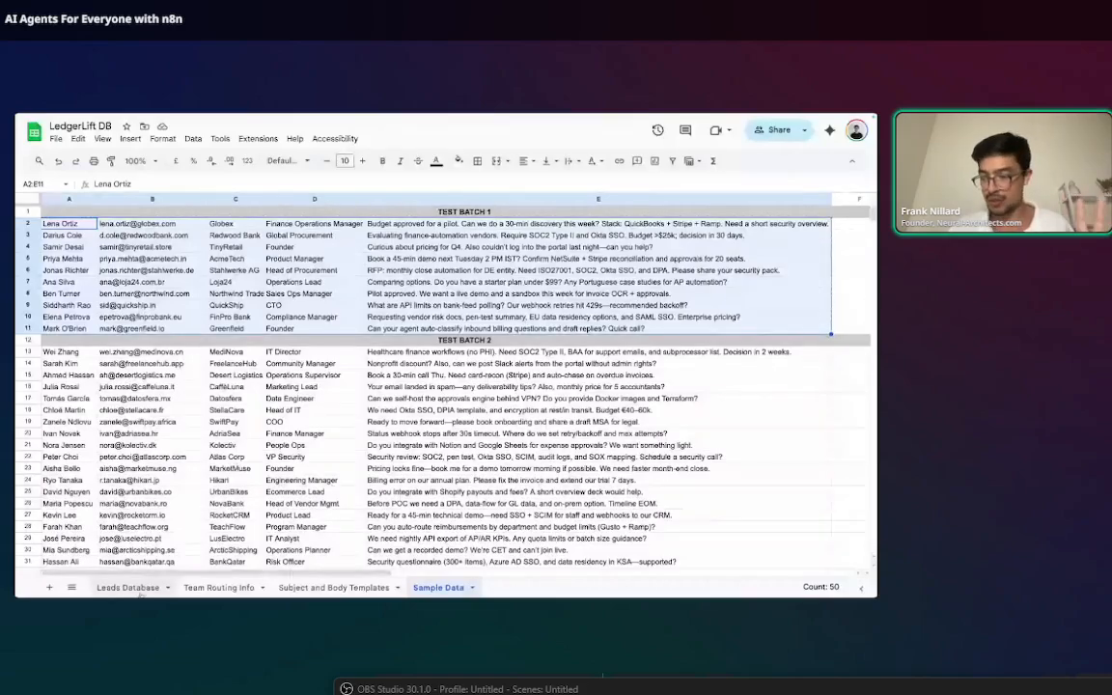
Return to the Leads Database sheet and select B6, the first empty name cell where sample leads can be pasted
left_click(129, 586)
left_click(174, 345)
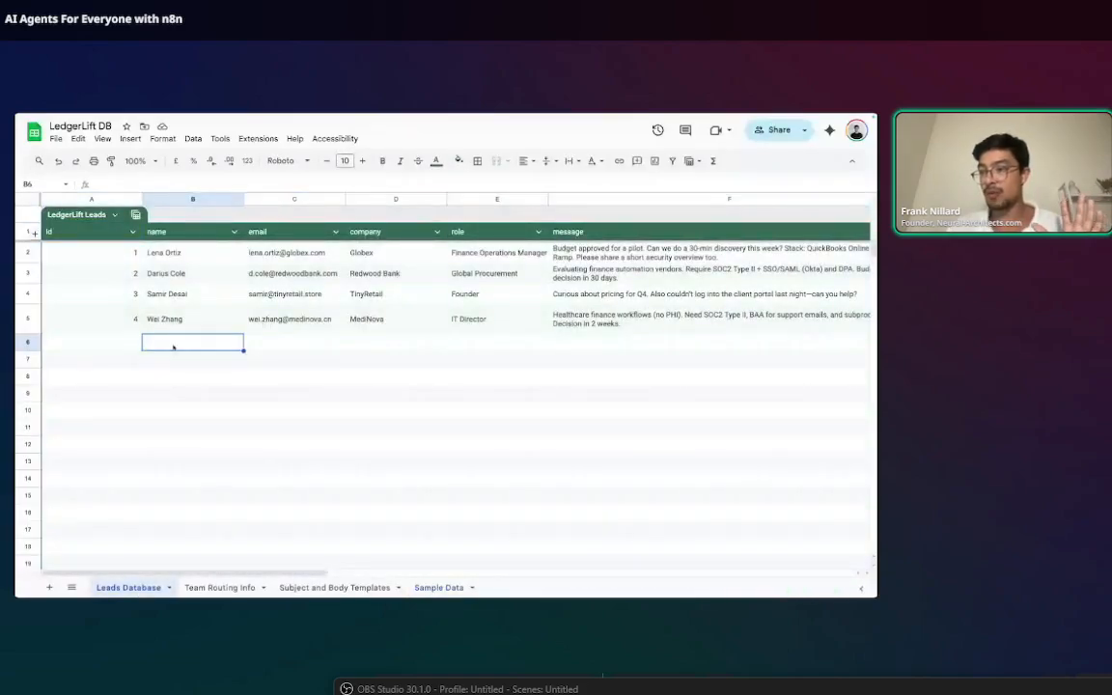
scroll(174, 348, "down", 1)
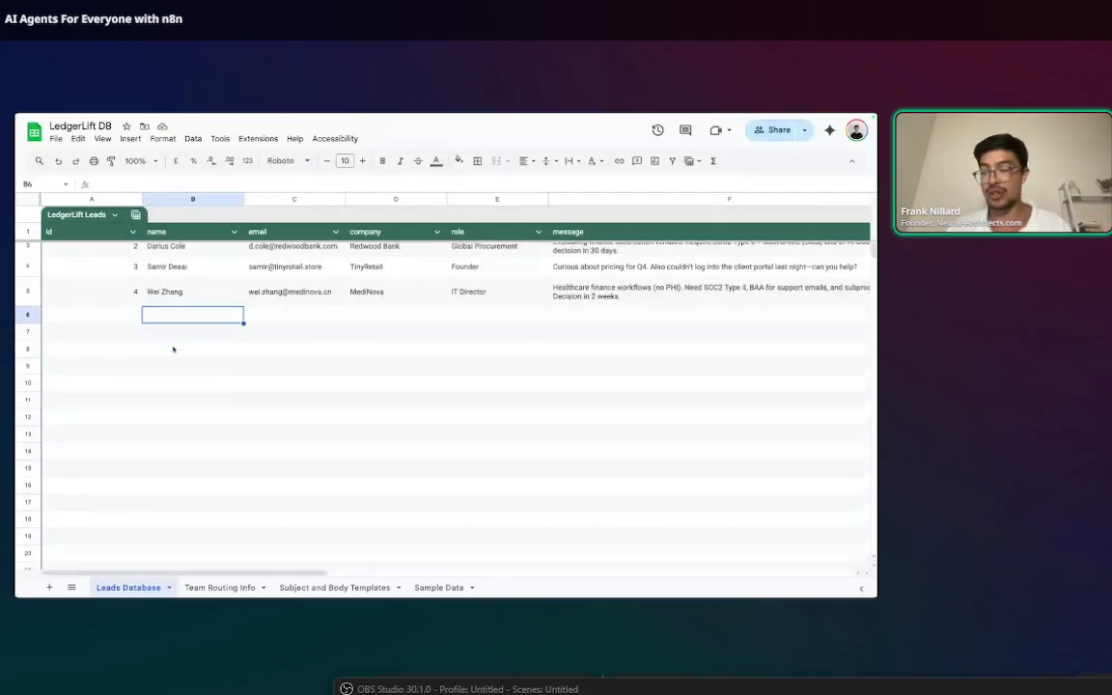
scroll(176, 355, "down", 2)
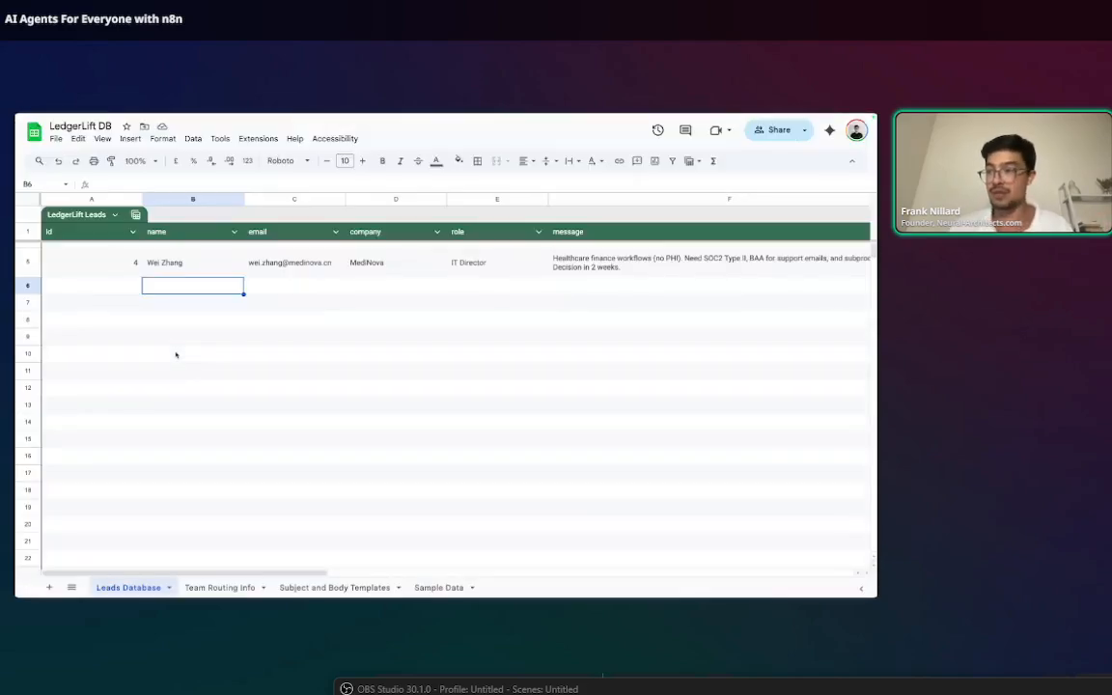
key("ctrl+minus")
scroll(175, 355, "up", 2)
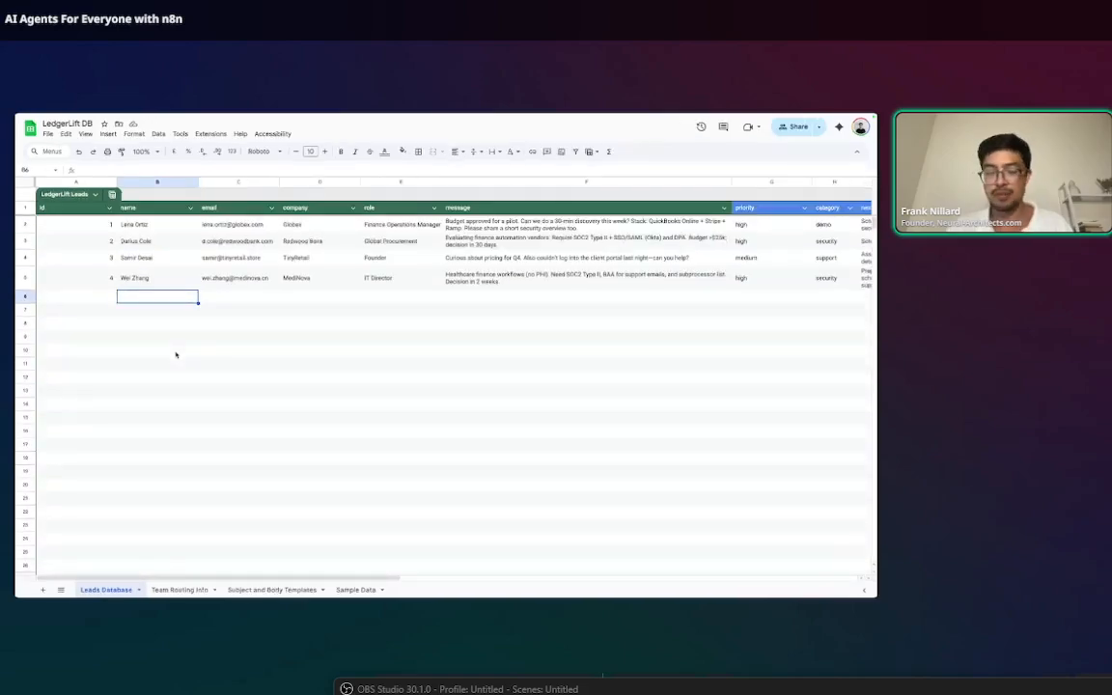
Paste the copied Test Batch 1 leads into the Leads Database sheet from B6 and read through their messages
key("ctrl+v")
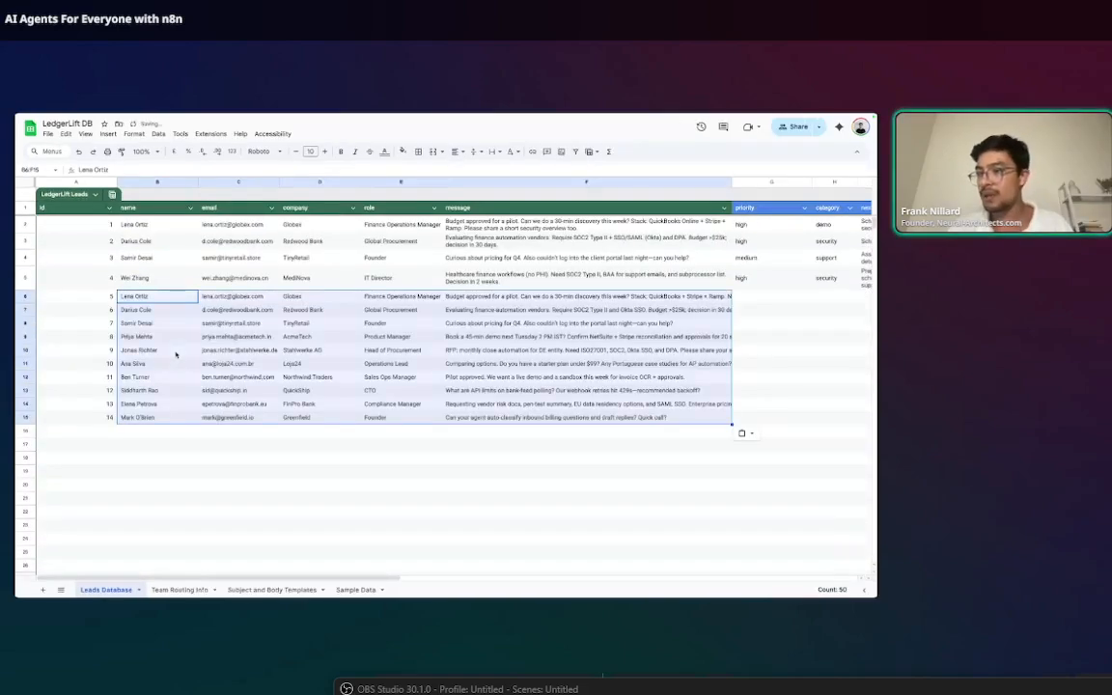
scroll(335, 384, "right", 5)
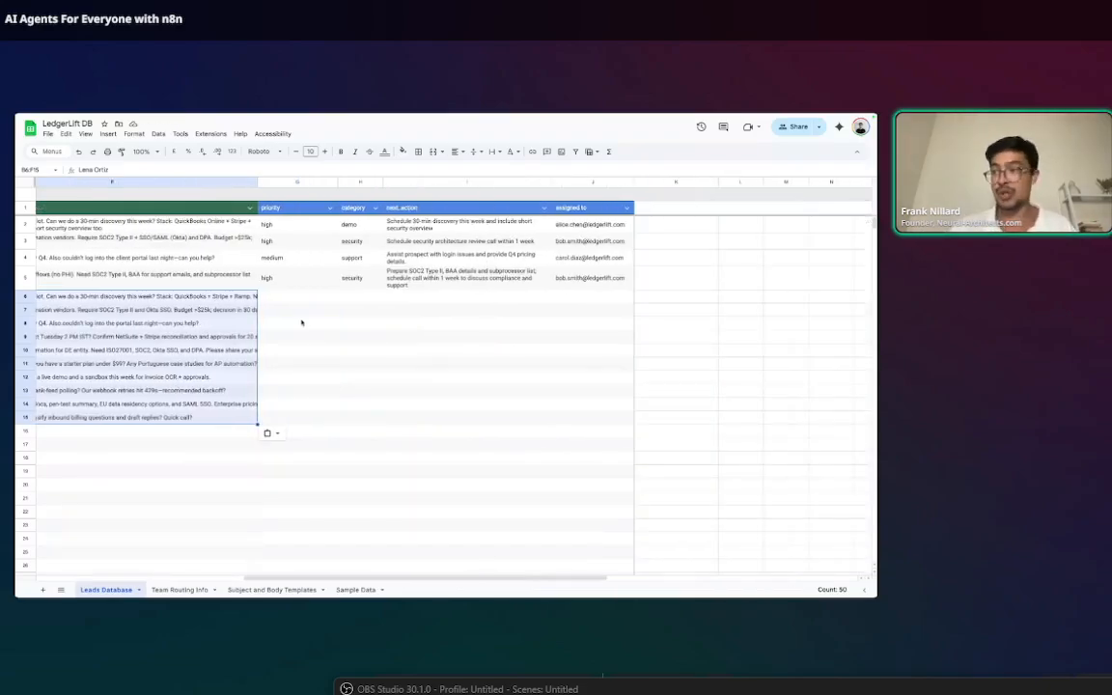
scroll(295, 314, "left", 3)
left_click(288, 300)
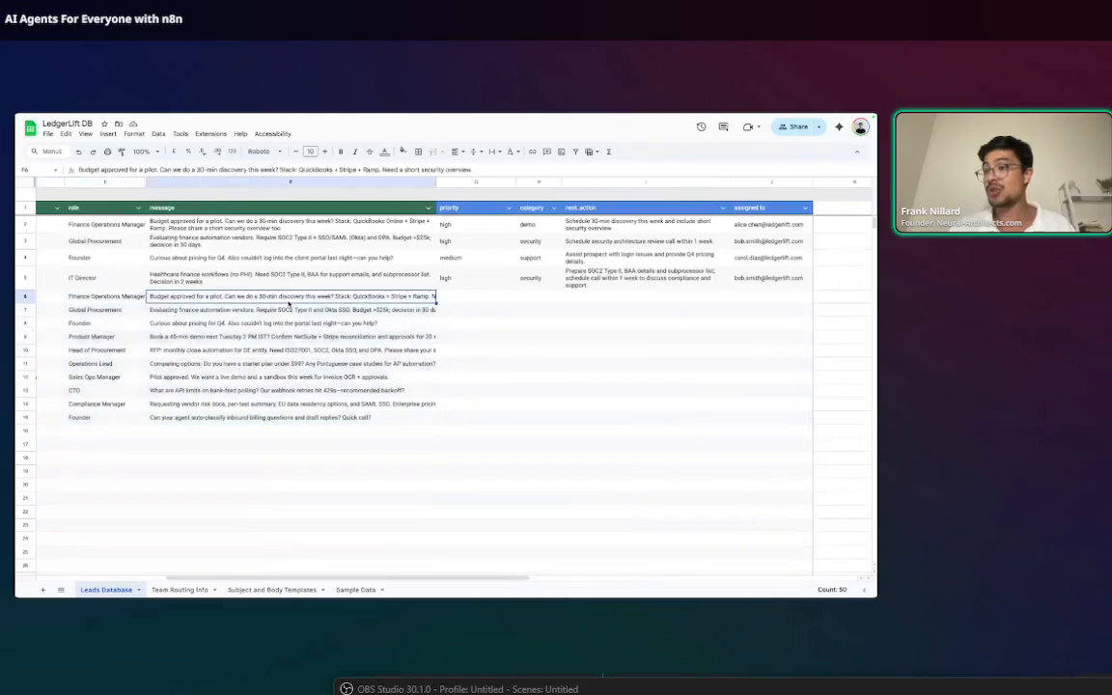
key("Down")
key("Down")
key("Down")
key("Down")
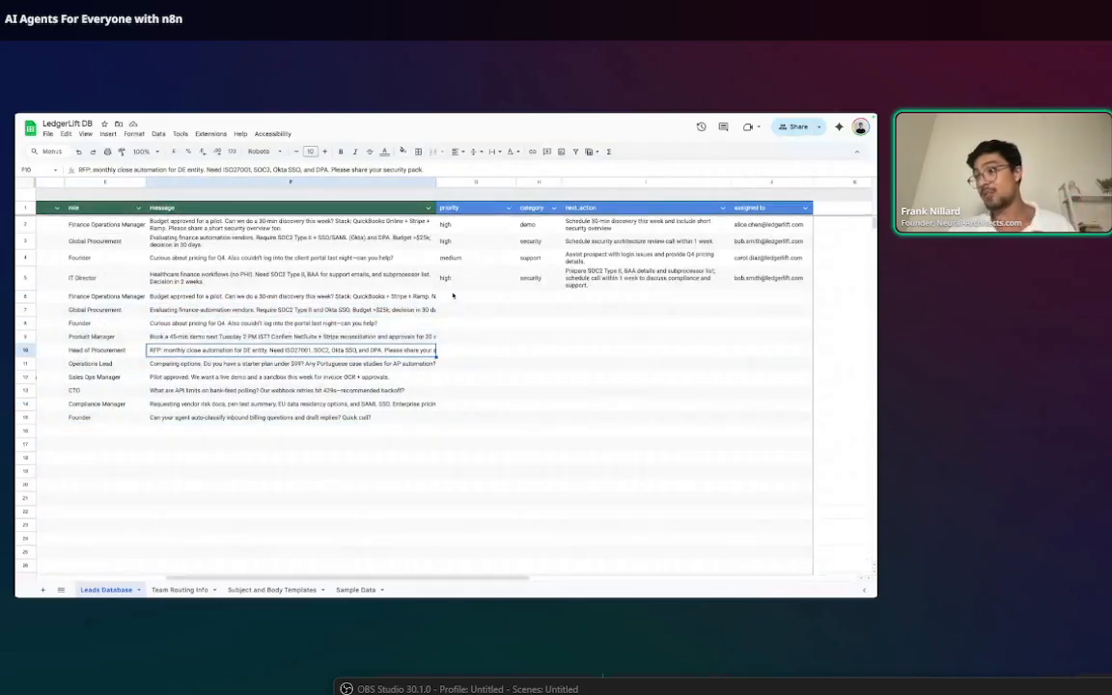
Examine the category and next_action cells of the first pasted lead and the assigned to cell of the lead above it
left_click(529, 298)
left_click(719, 298)
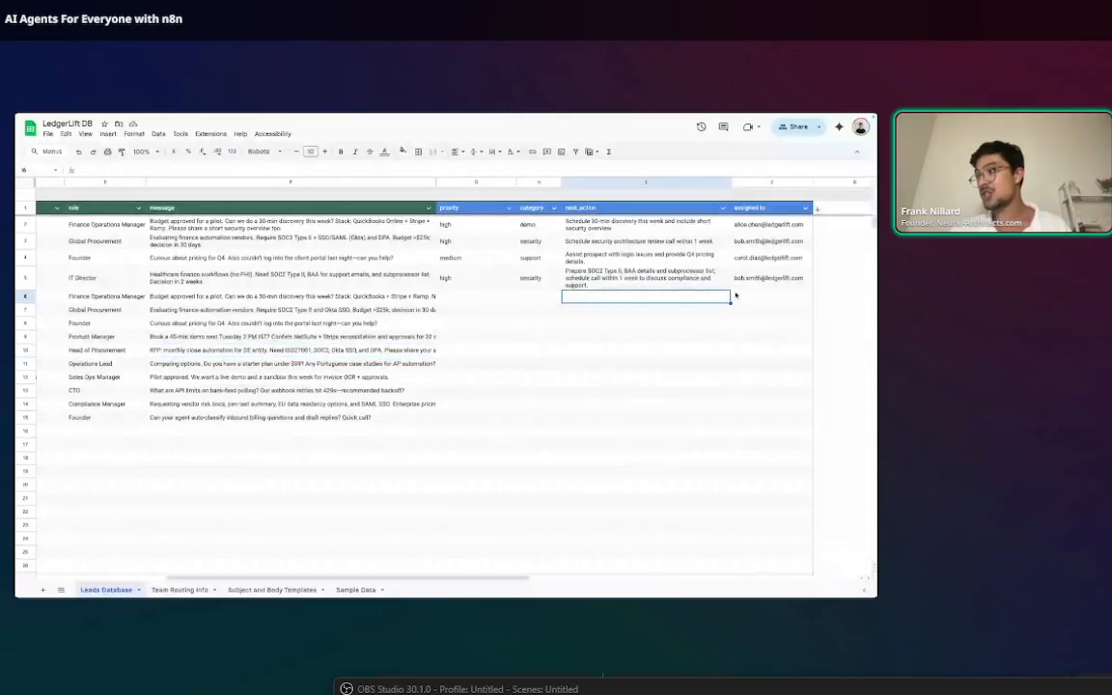
left_click(755, 279)
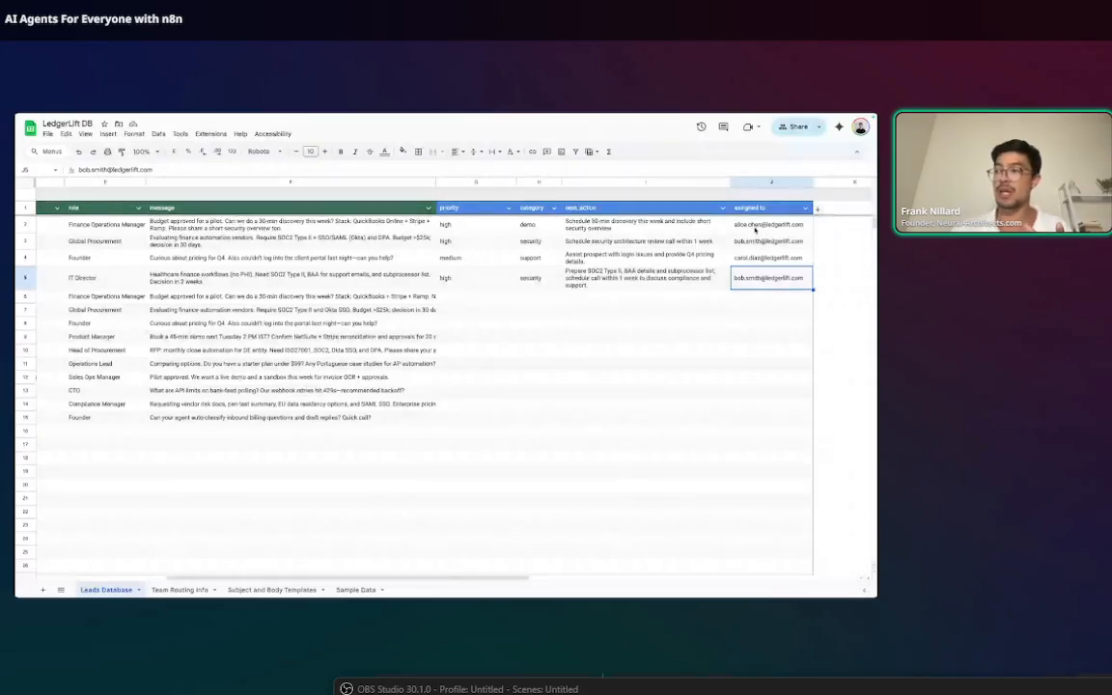
Clear the pasted sample leads from A6:F15 of the Leads Database sheet
scroll(393, 313, "left", 5)
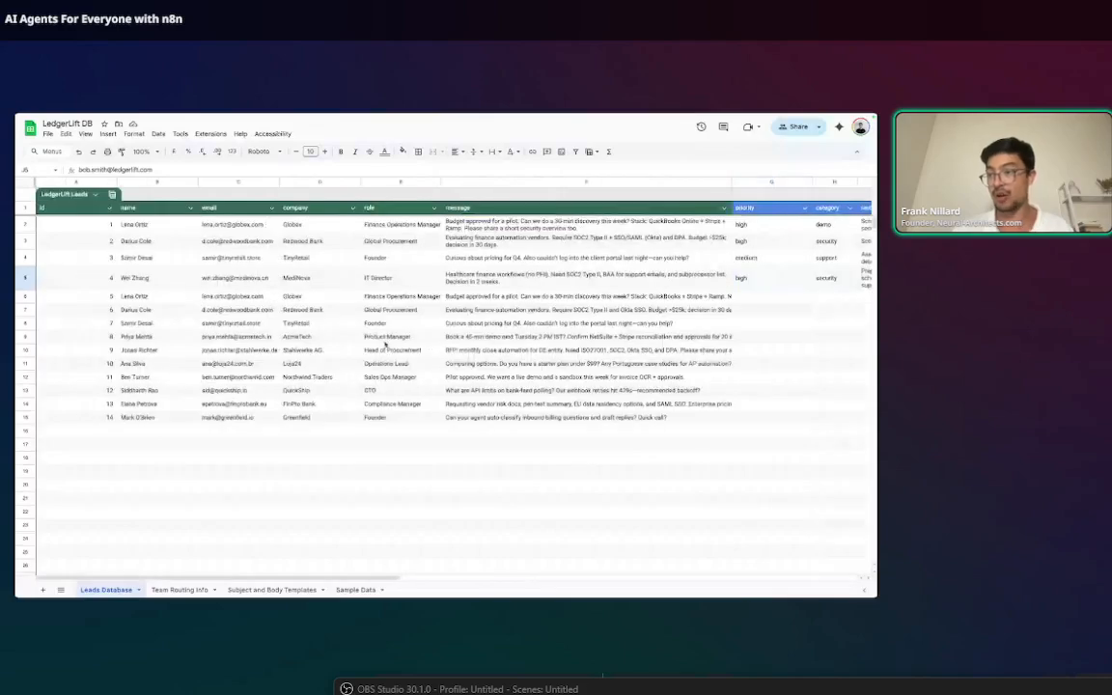
left_click_drag(508, 297, 77, 417)
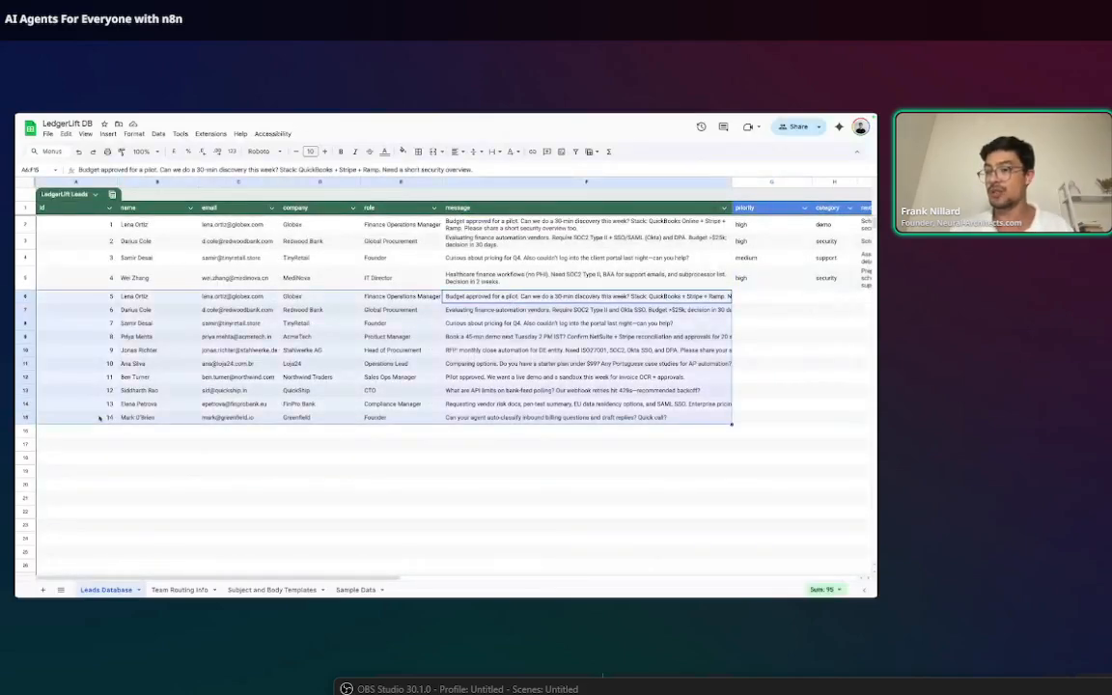
key("Delete")
left_click(208, 498)
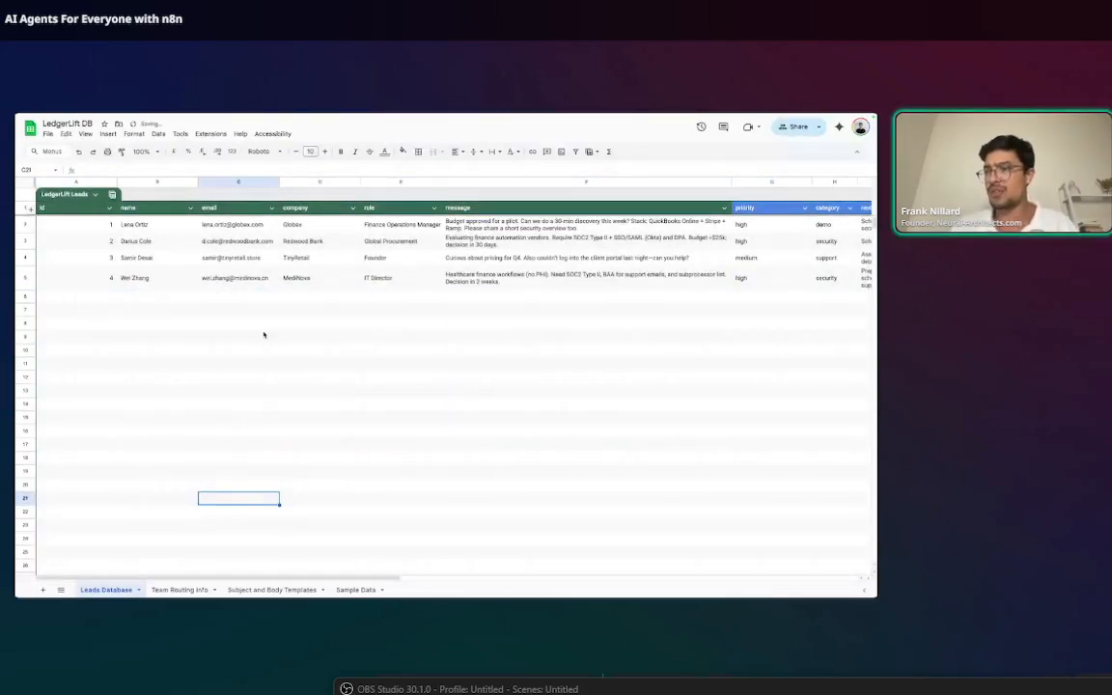
Switch to the n8n workflow and compare the basic AI Agent Framework section with the LedgerLift lead-triage workflow
left_click(311, 132)
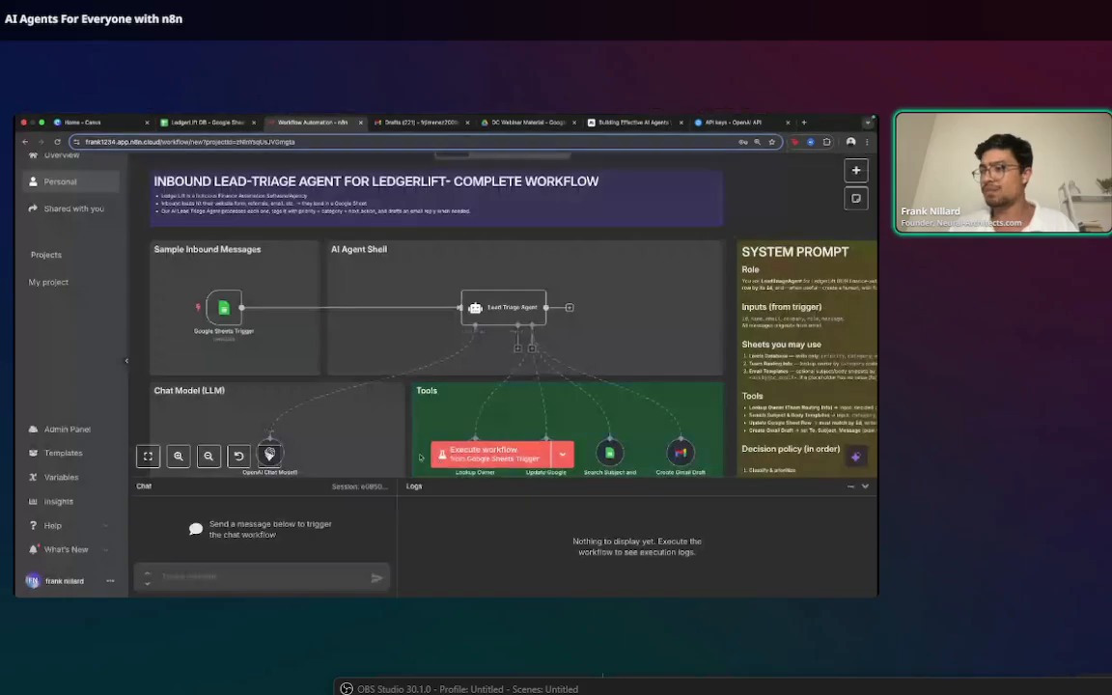
scroll(421, 430, "up", 1)
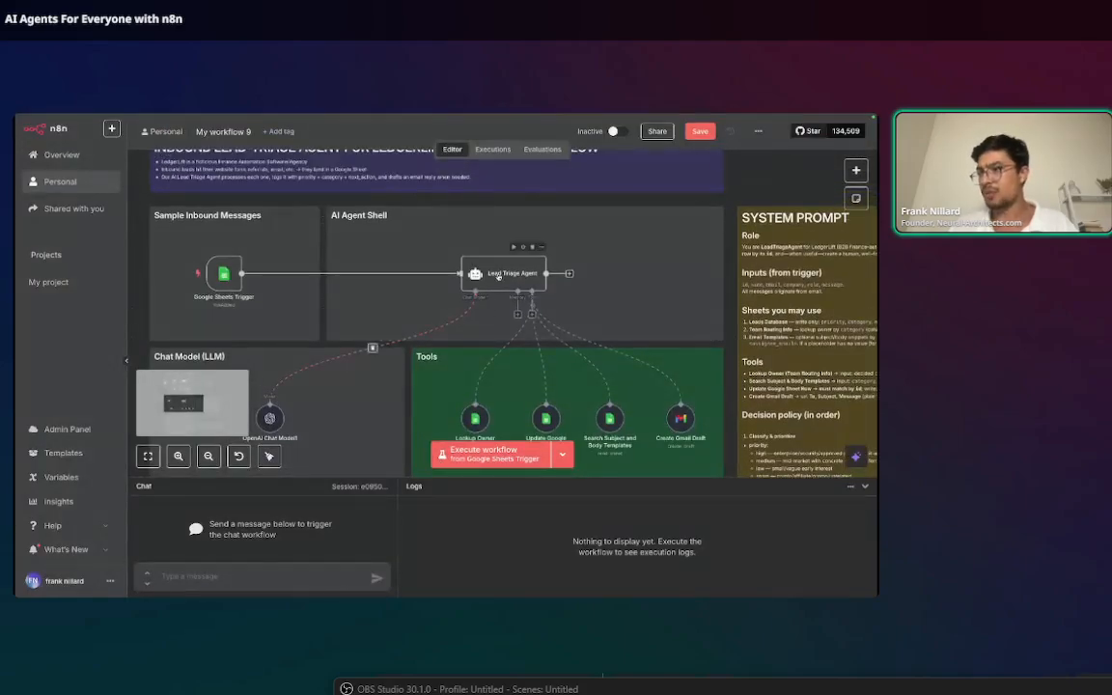
scroll(463, 329, "up", 10)
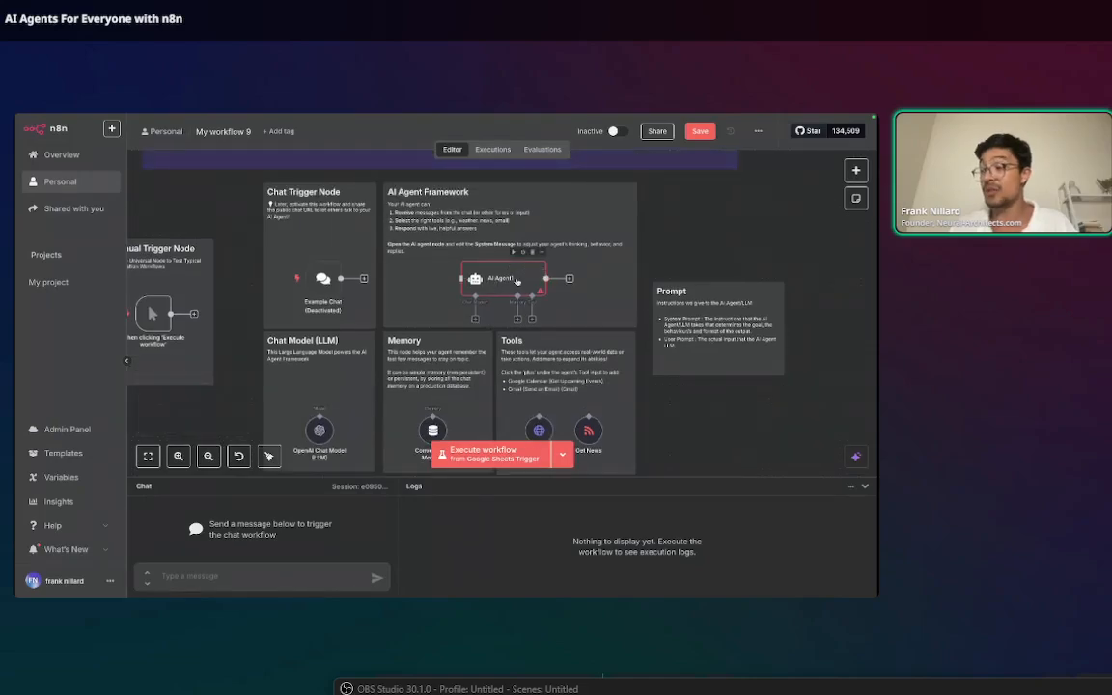
scroll(474, 313, "down", 5)
scroll(474, 317, "down", 6)
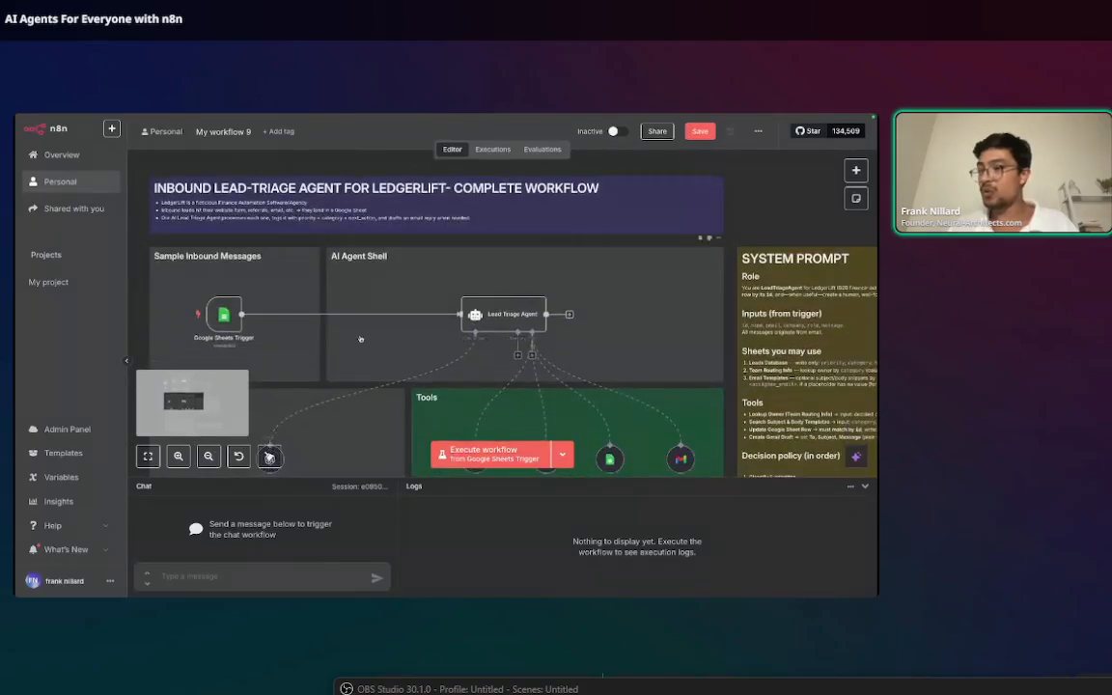
scroll(280, 338, "up", 3)
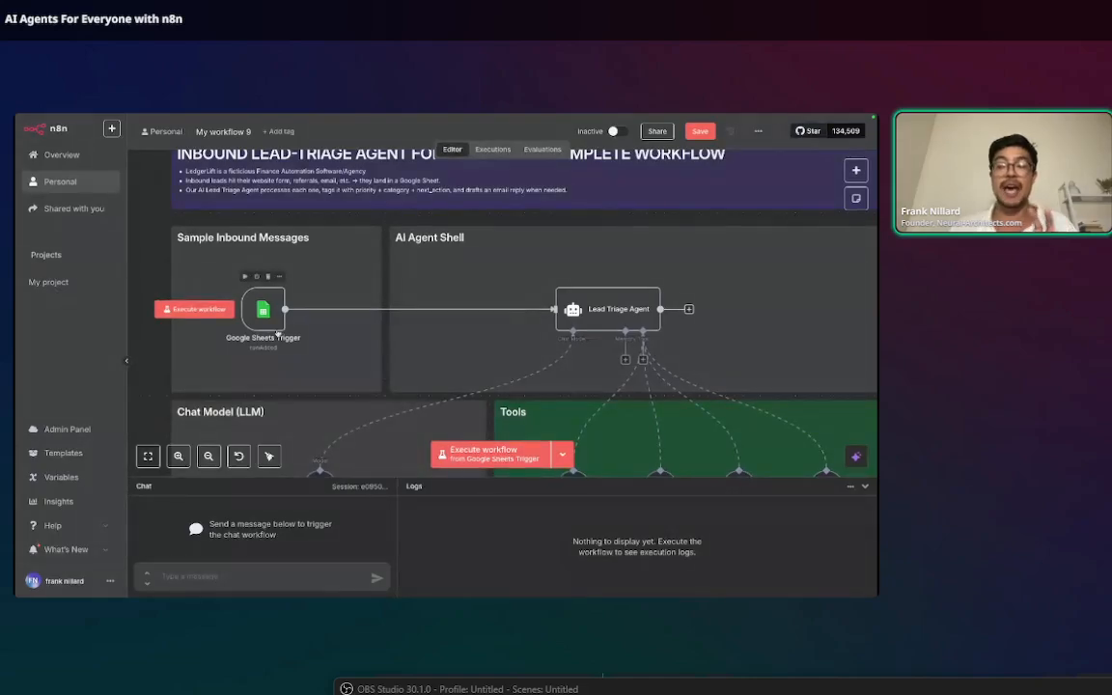
Create a new OAuth2 credential in the Google Sheets Trigger node and start its Google sign-in
double_click(262, 309)
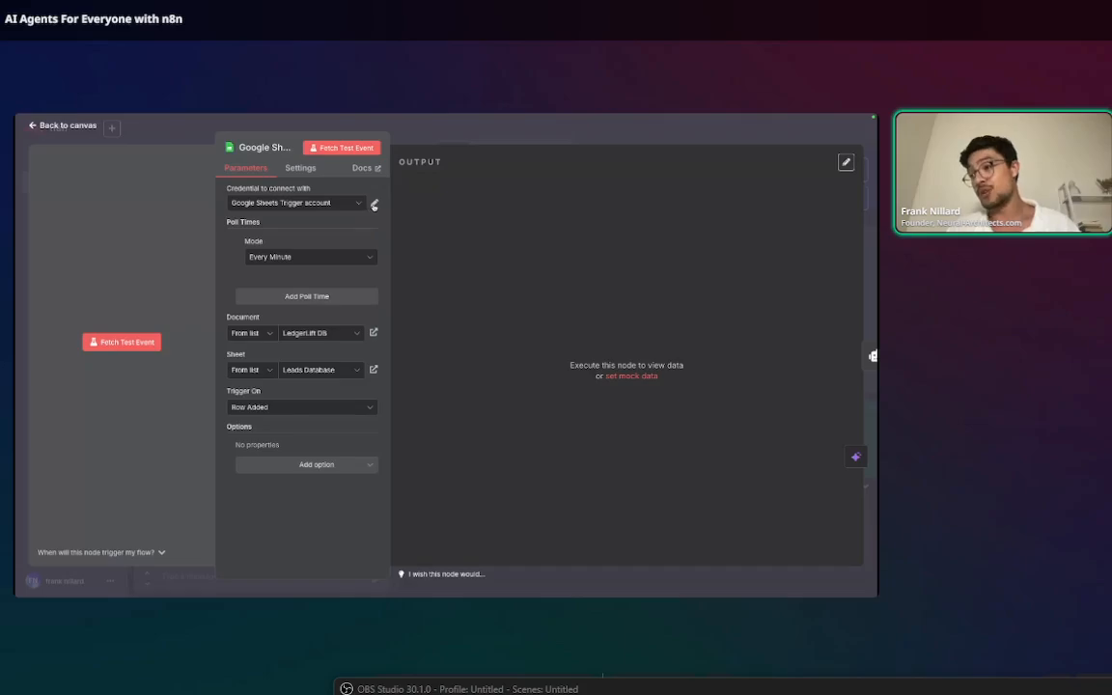
left_click(374, 205)
left_click(306, 131)
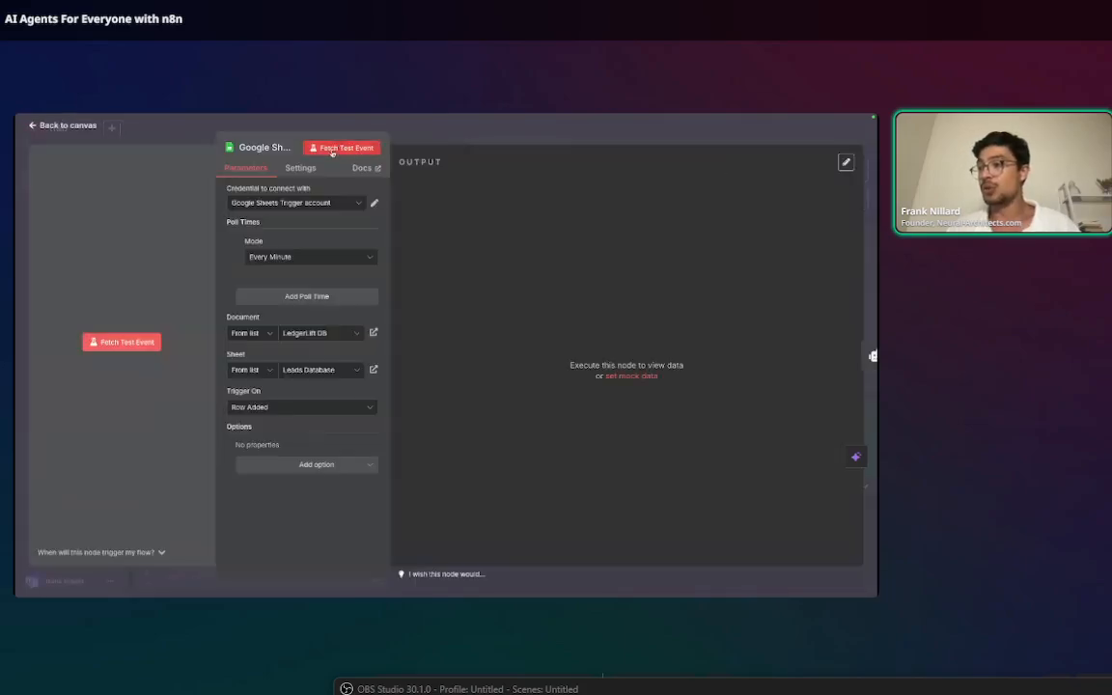
left_click(296, 205)
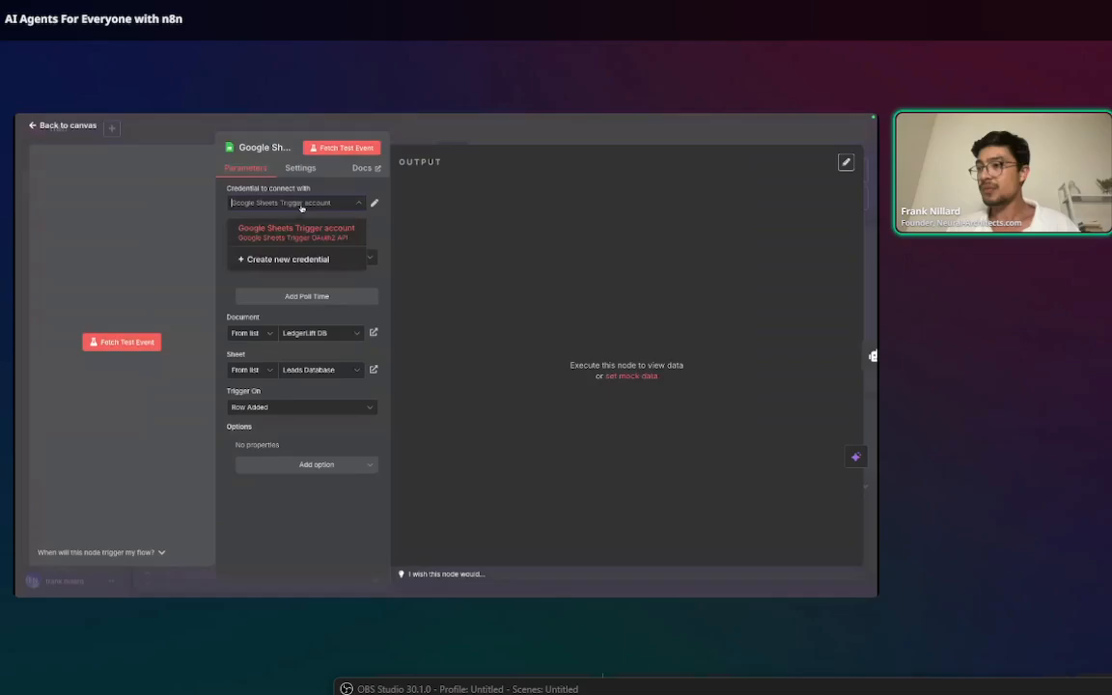
left_click(294, 260)
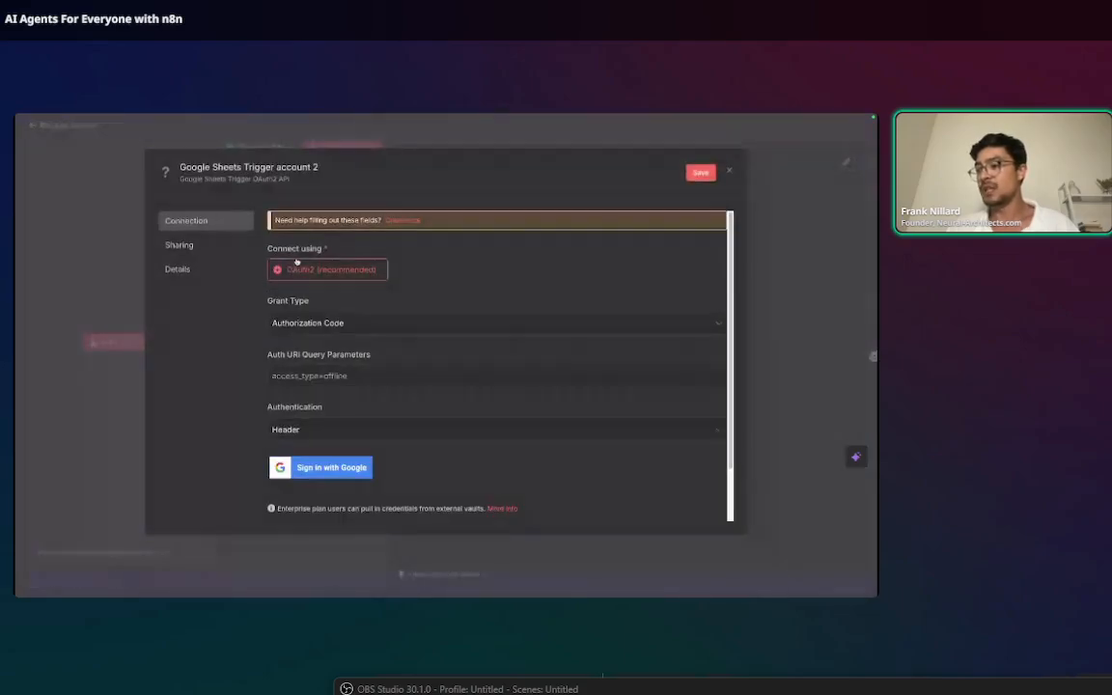
scroll(335, 494, "down", 1)
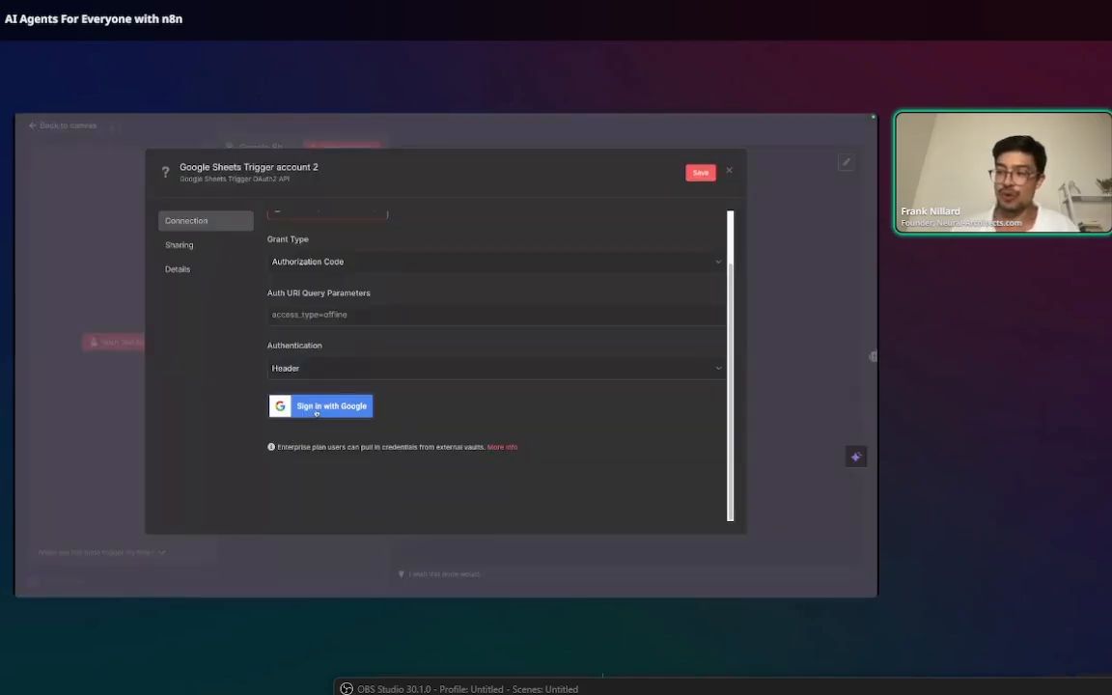
left_click(319, 406)
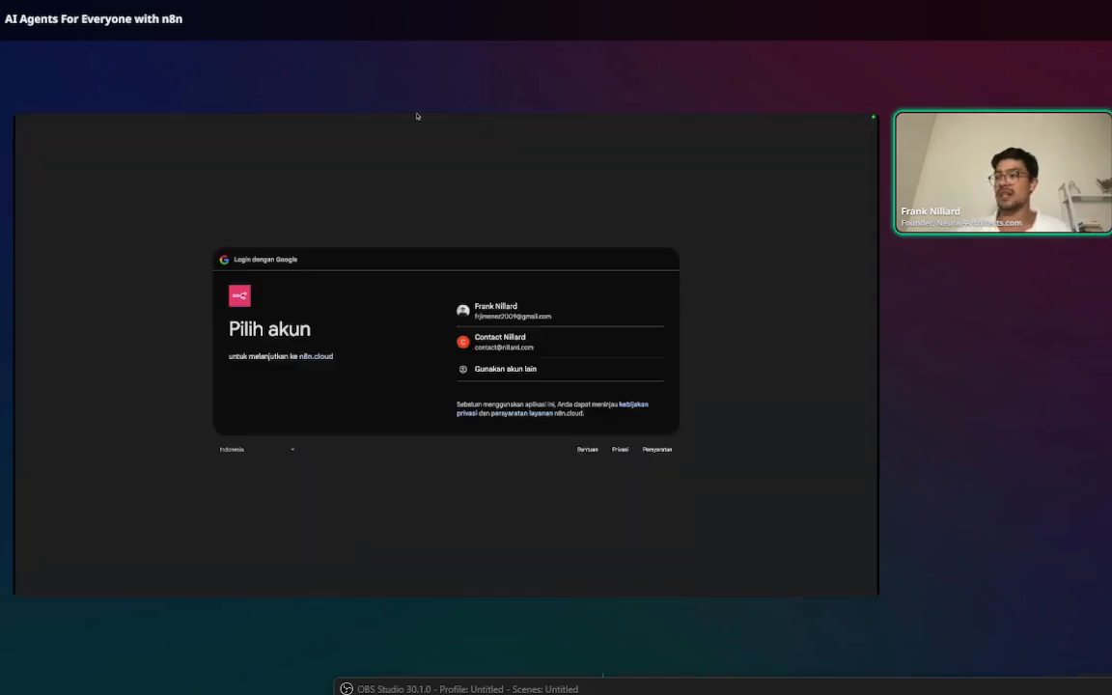
Leave the Google account chooser without picking an account and close the new credential unconnected
mouse_move(417, 115)
left_click(427, 135)
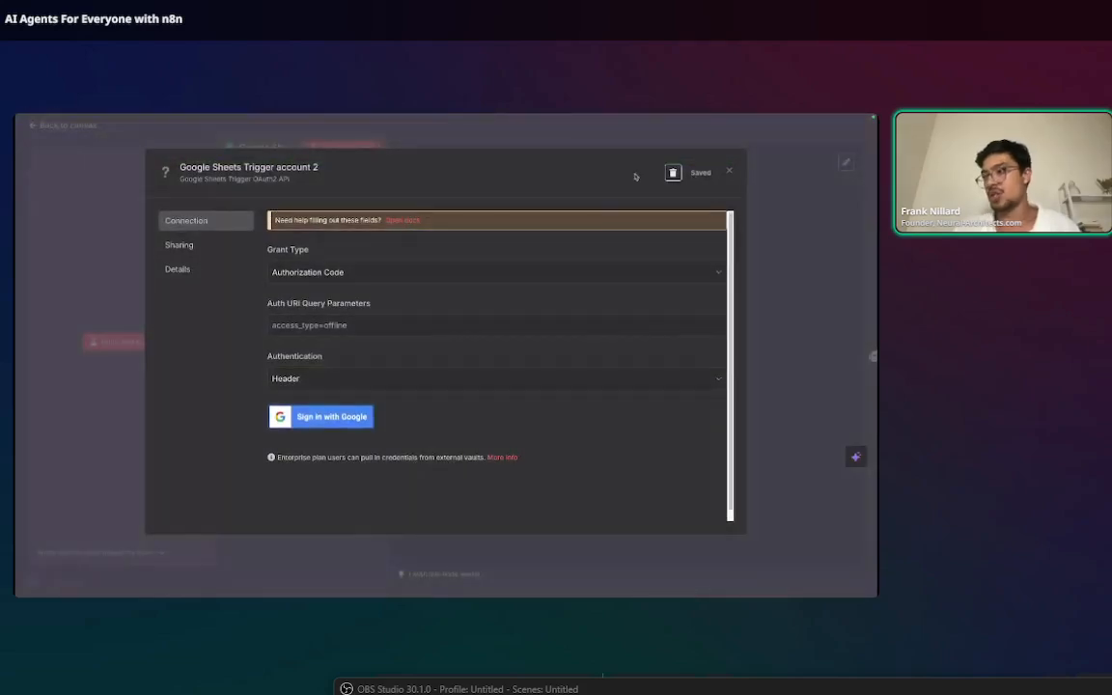
left_click(730, 172)
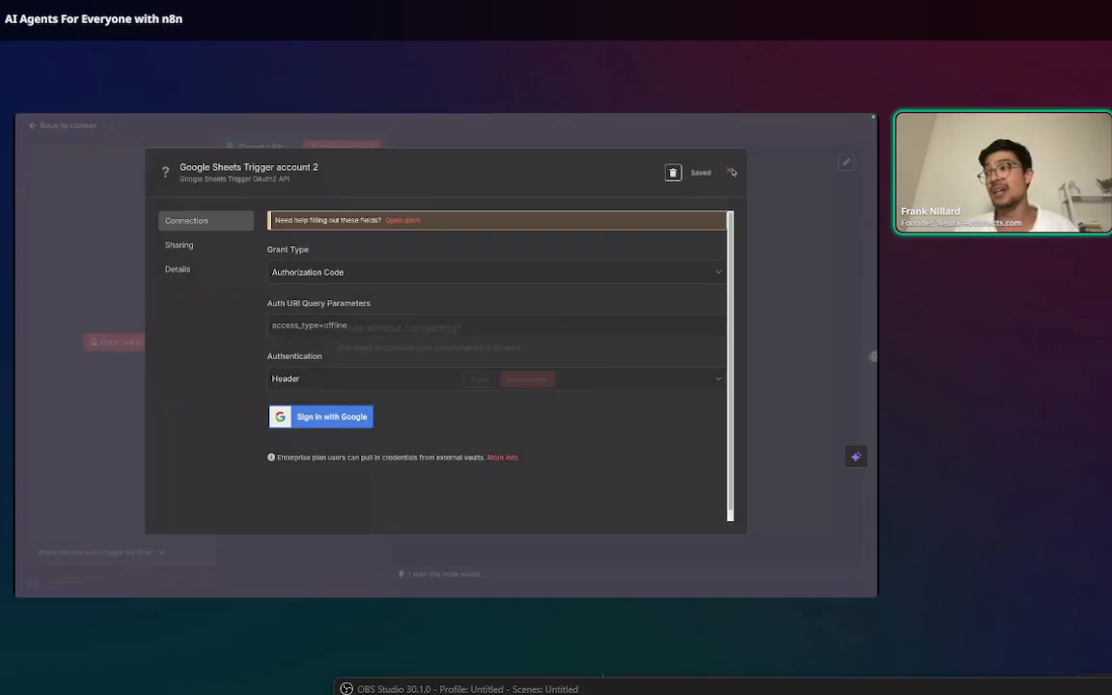
left_click(526, 379)
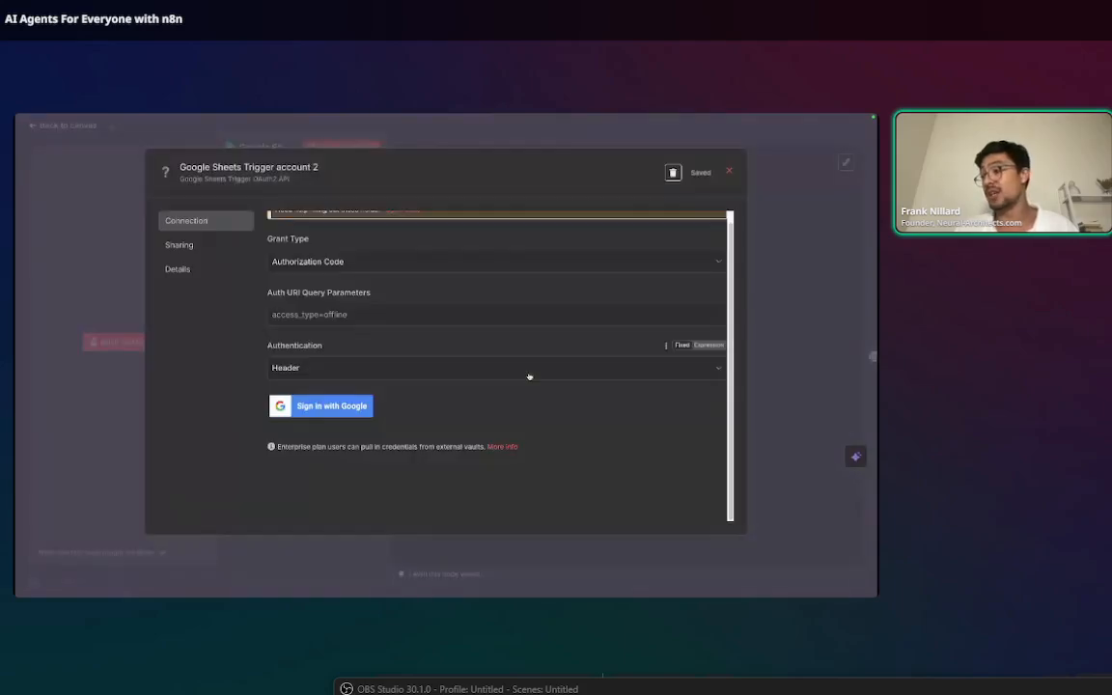
left_click(729, 171)
left_click(473, 380)
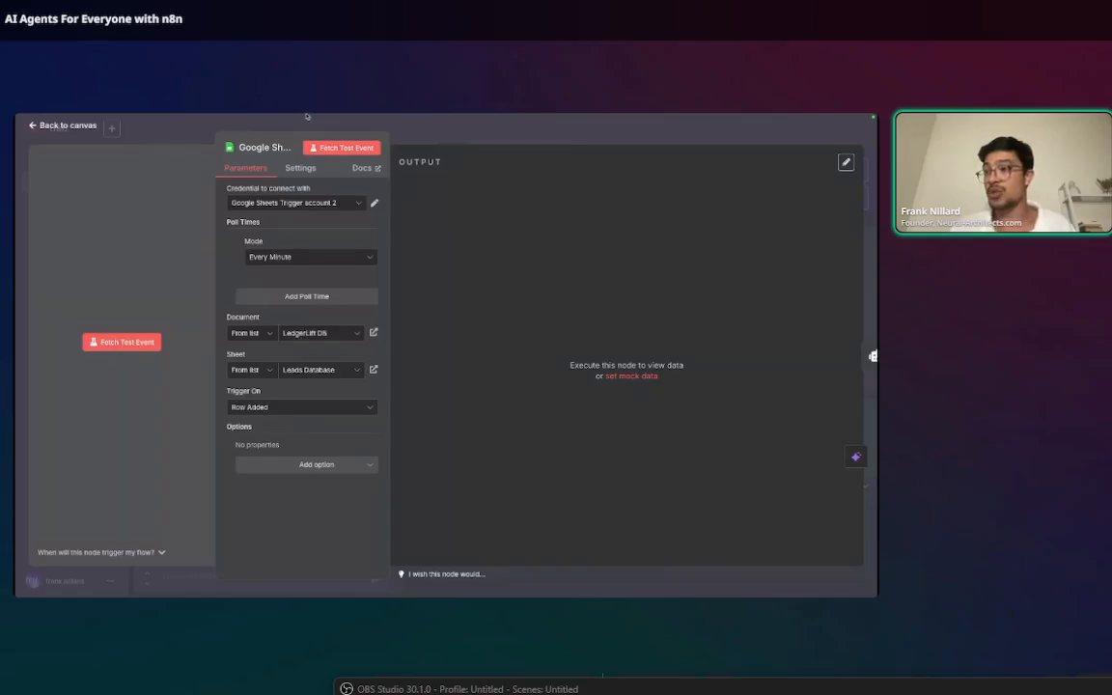
Switch to the LedgerLift DB spreadsheet and on to the DC Webinar Material folder in Google Drive to review its shared files
mouse_move(269, 131)
left_click(217, 133)
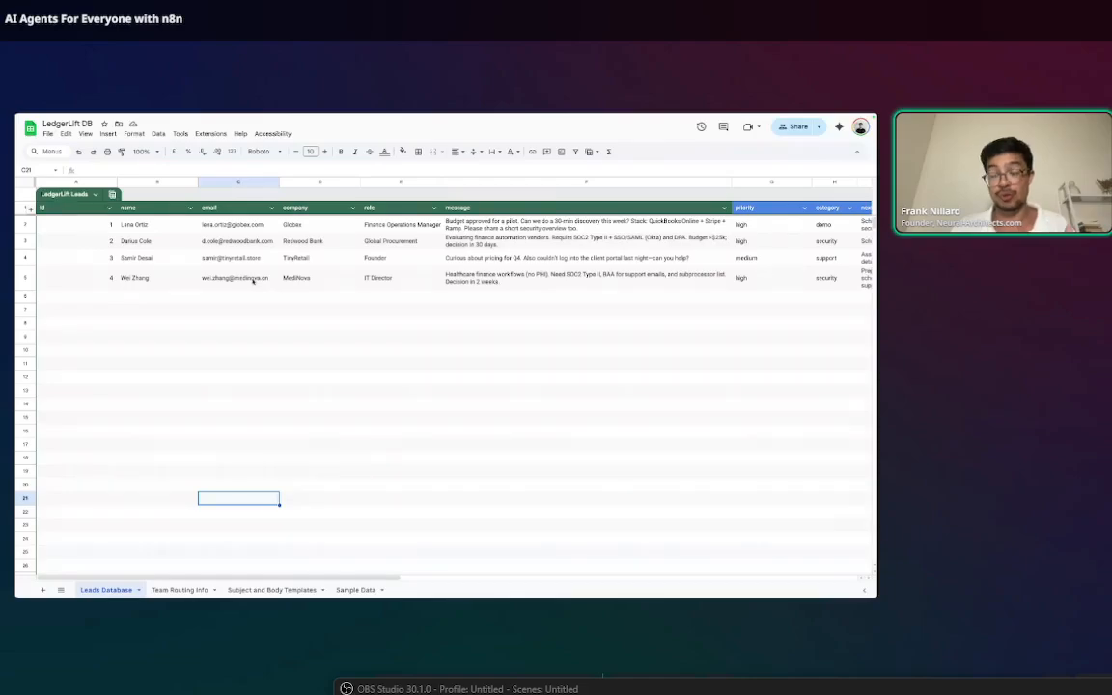
mouse_move(272, 114)
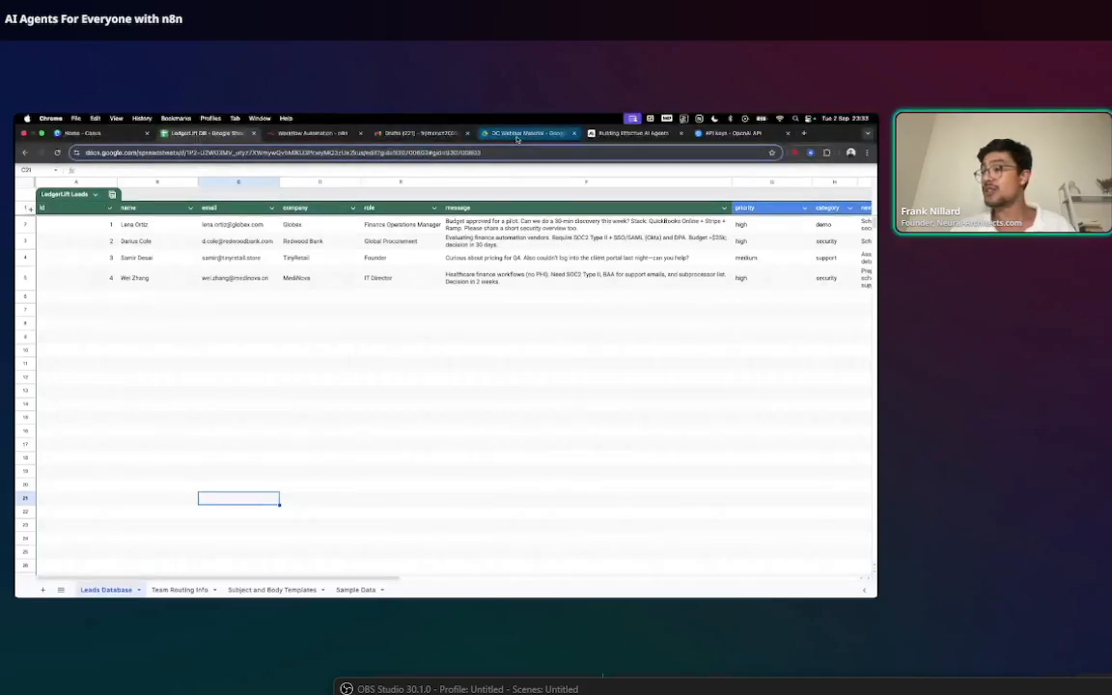
left_click(516, 134)
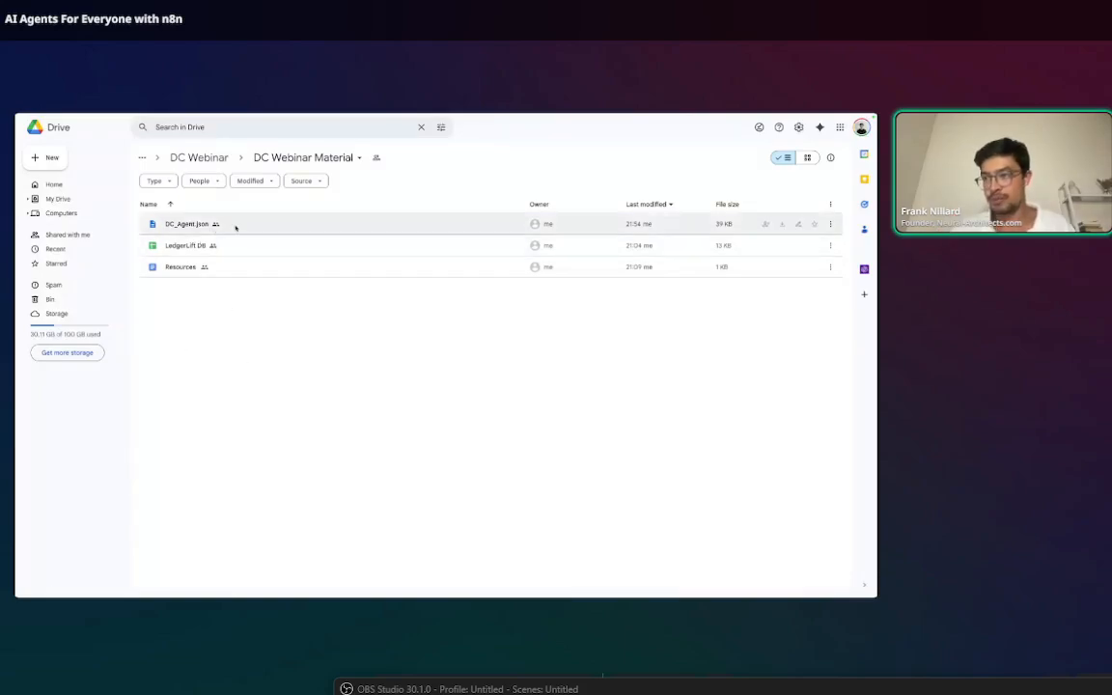
mouse_move(282, 115)
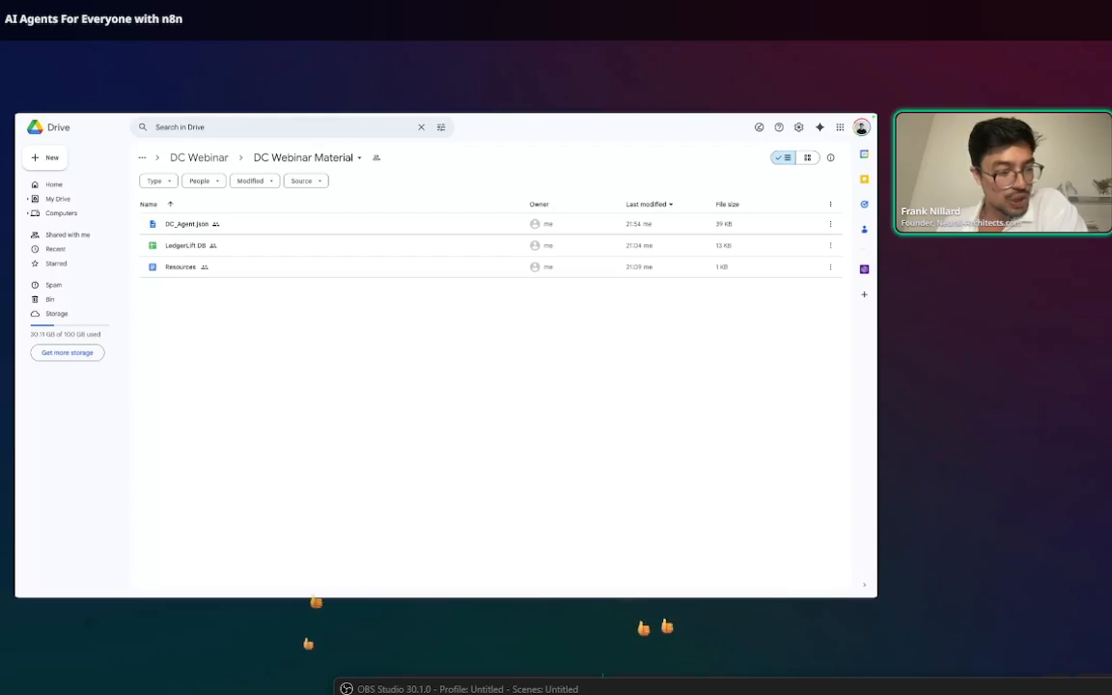
mouse_move(442, 116)
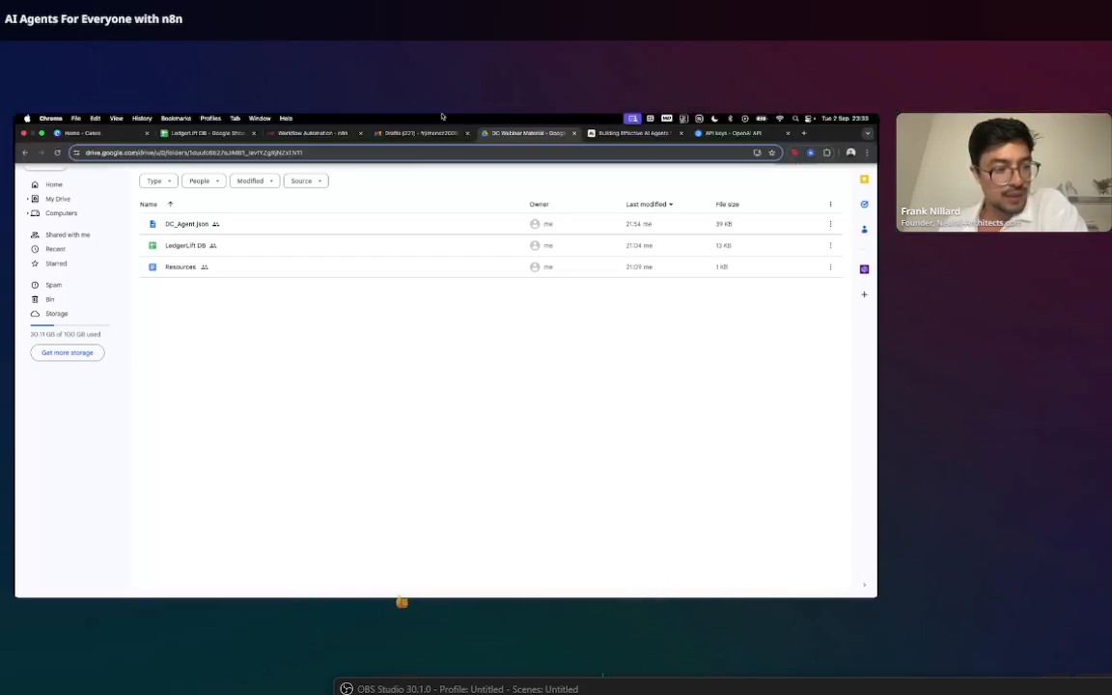
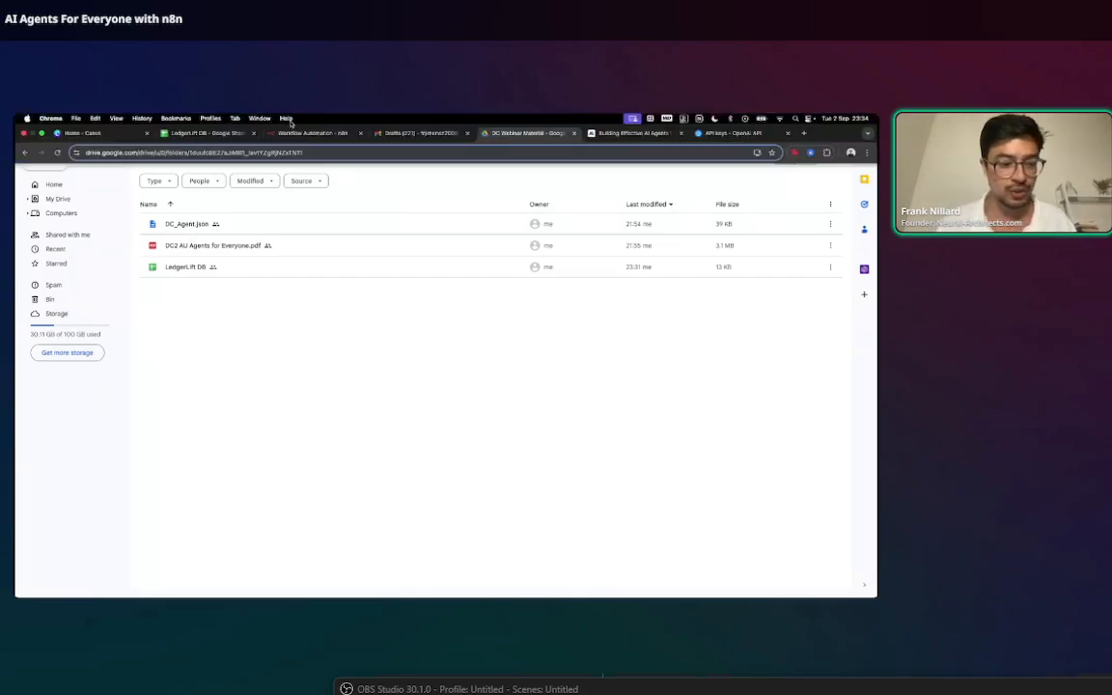
Return to the Google Sheets Trigger node in n8n, inspect its poll time mode and go back to the canvas
left_click(312, 132)
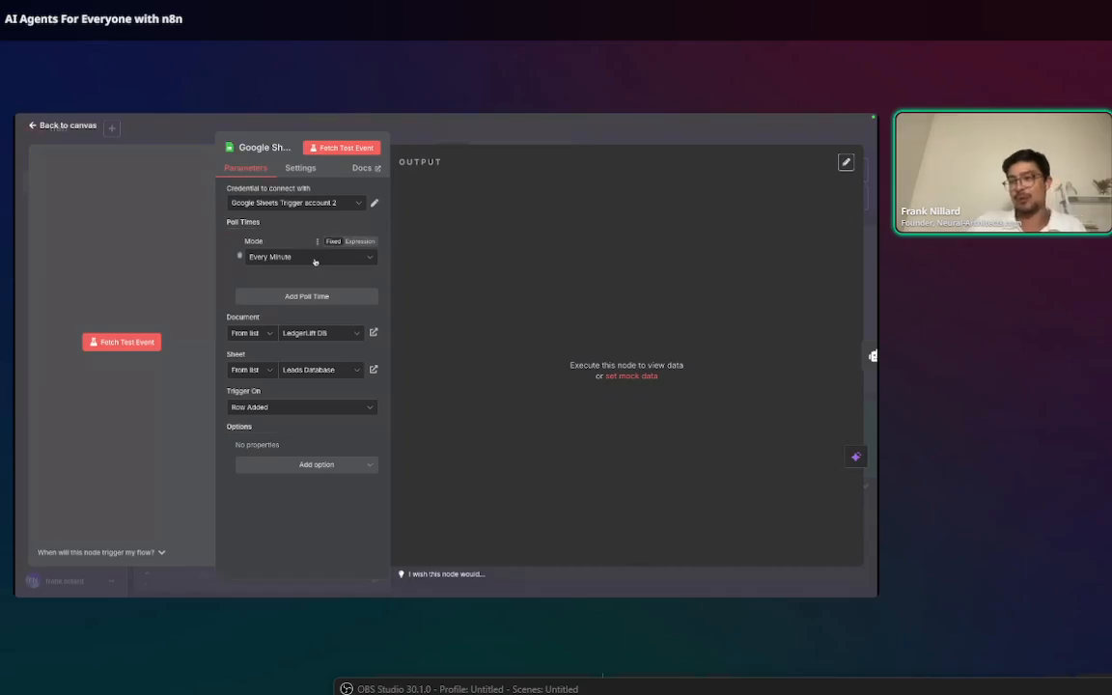
left_click(314, 258)
left_click(300, 257)
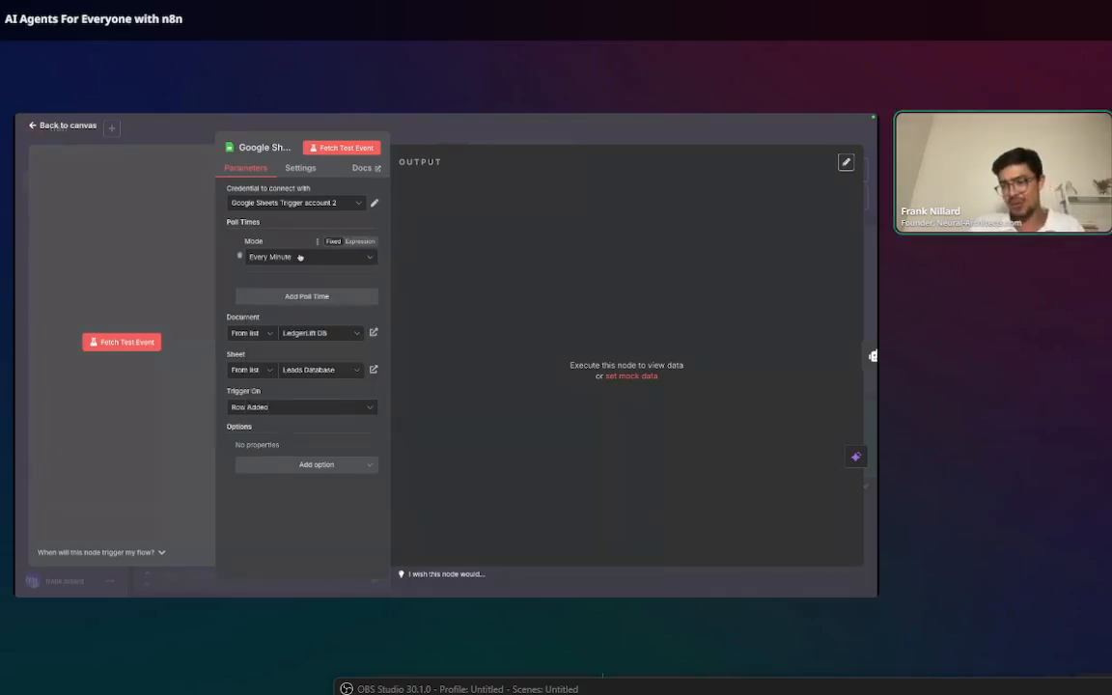
left_click(299, 257)
left_click(300, 257)
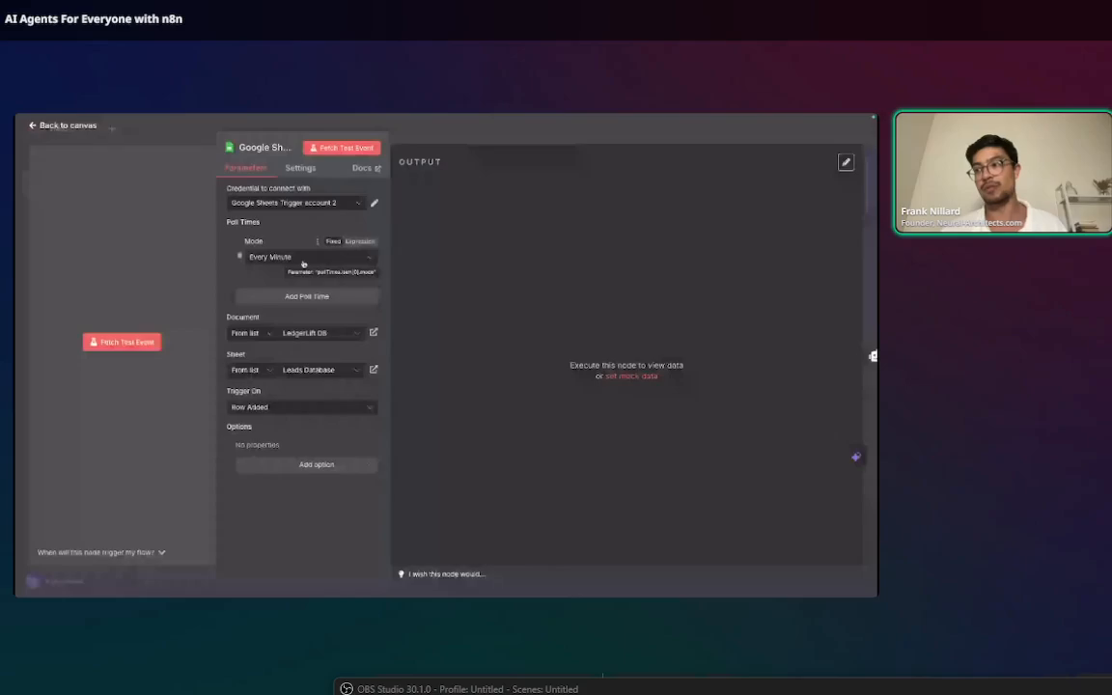
key("Escape")
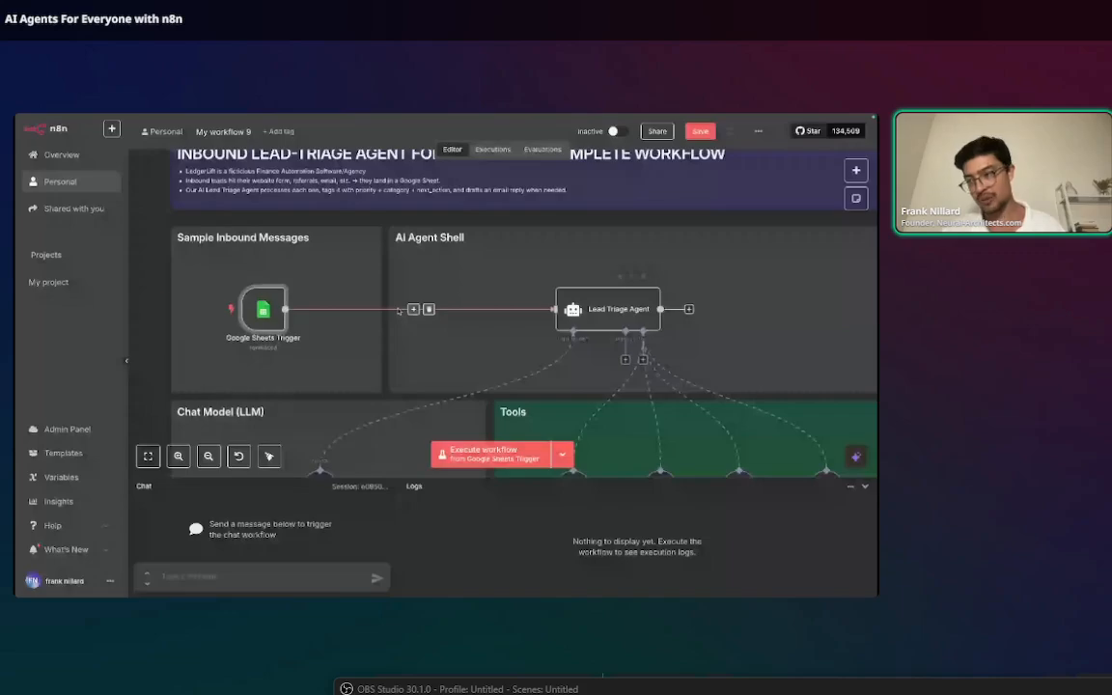
mouse_move(274, 309)
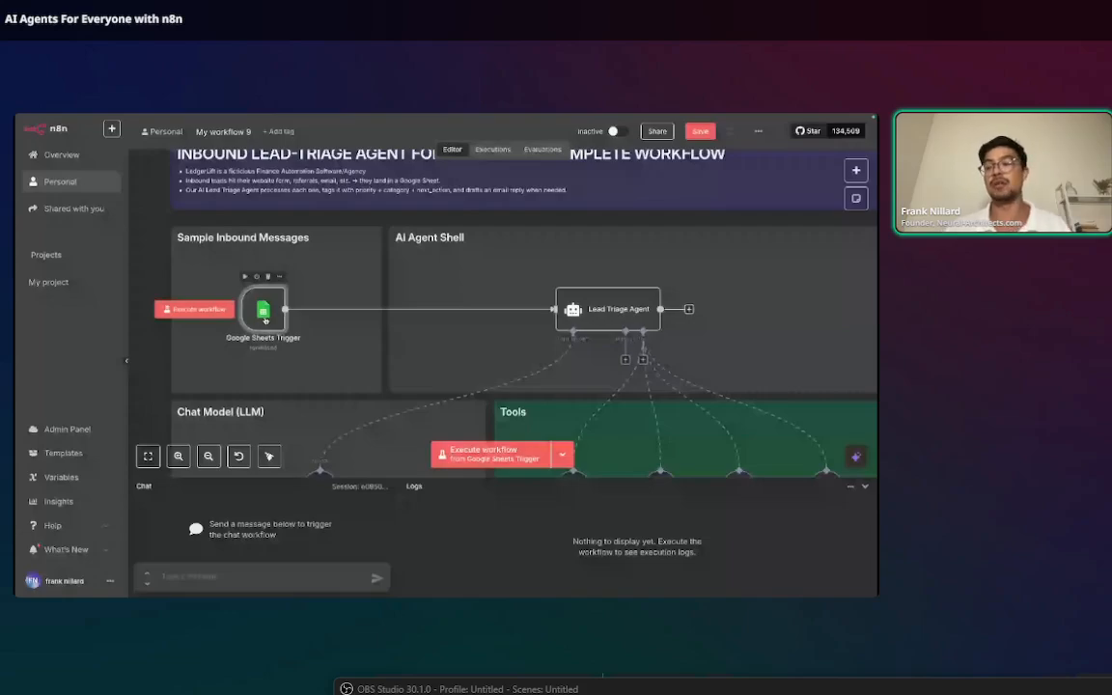
Reopen the Google Sheets Trigger node and examine the available poll time modes without changing the selection
double_click(264, 319)
left_click(278, 259)
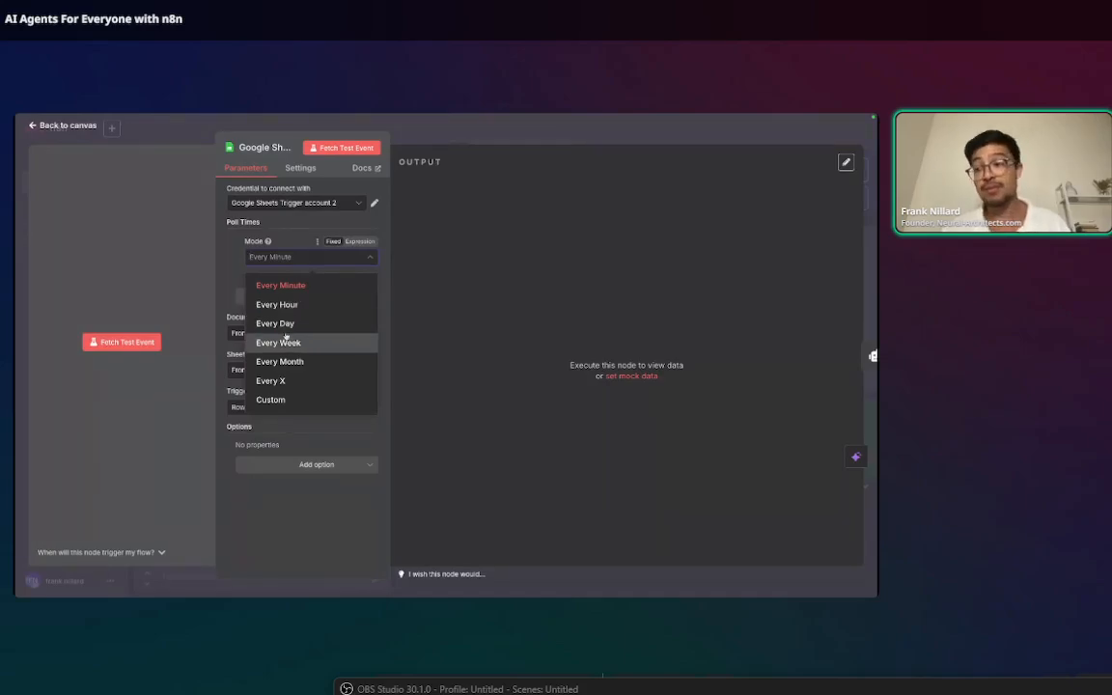
left_click(232, 268)
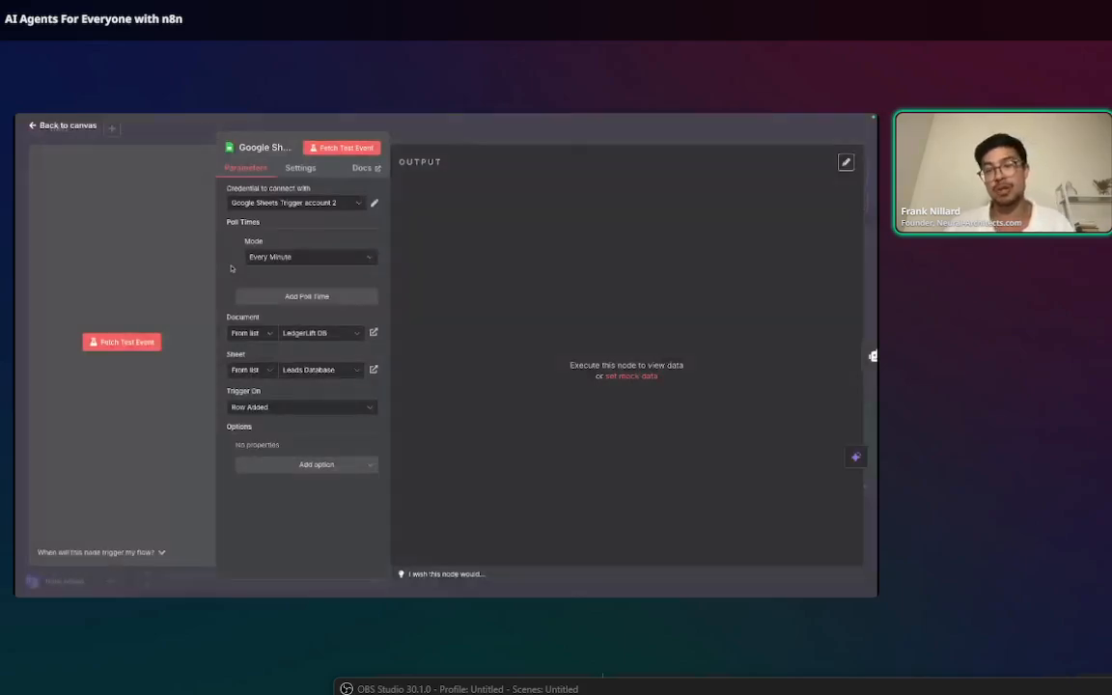
left_click(249, 257)
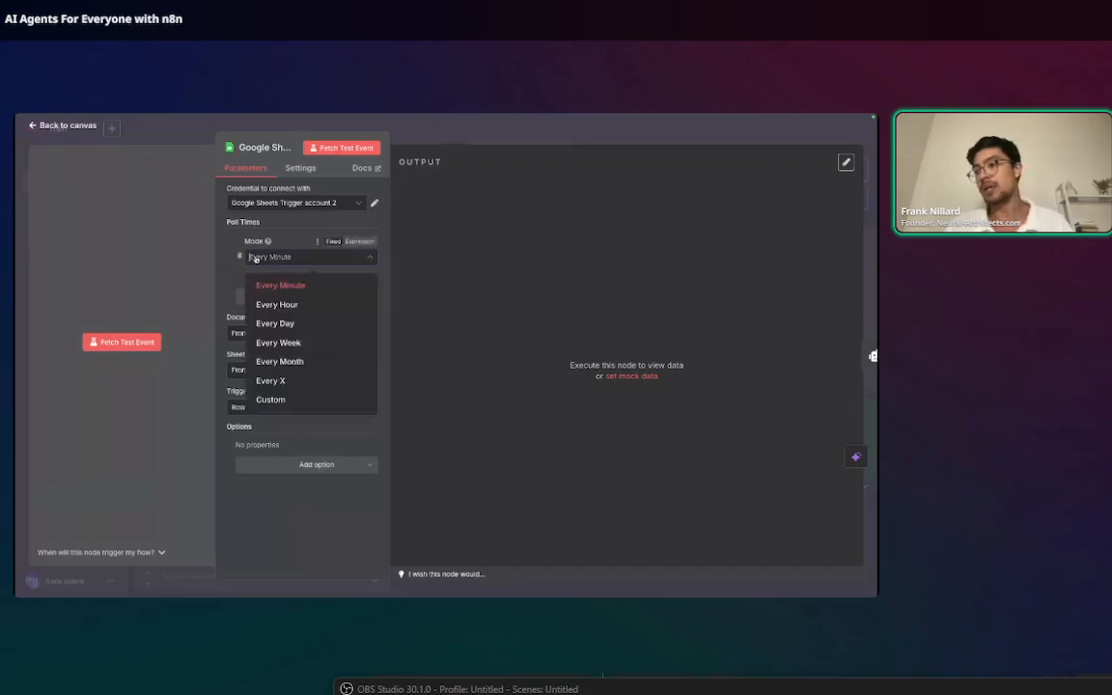
left_click(221, 281)
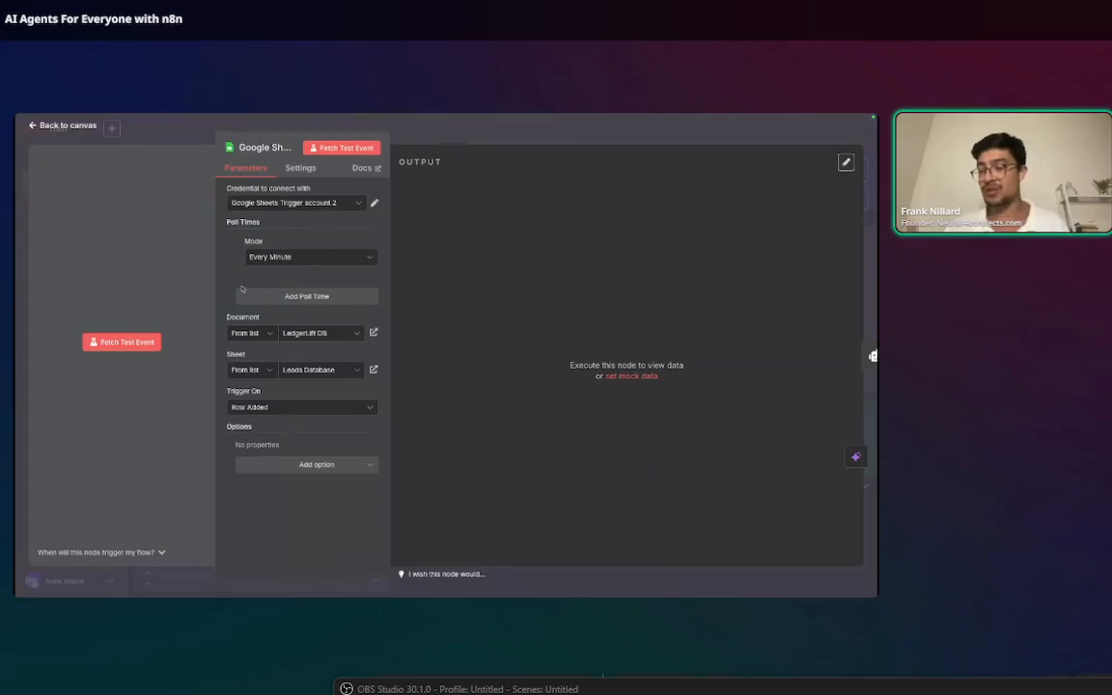
Switch the trigger node's credential to Google Sheets Trigger account so its document list can load
left_click(310, 333)
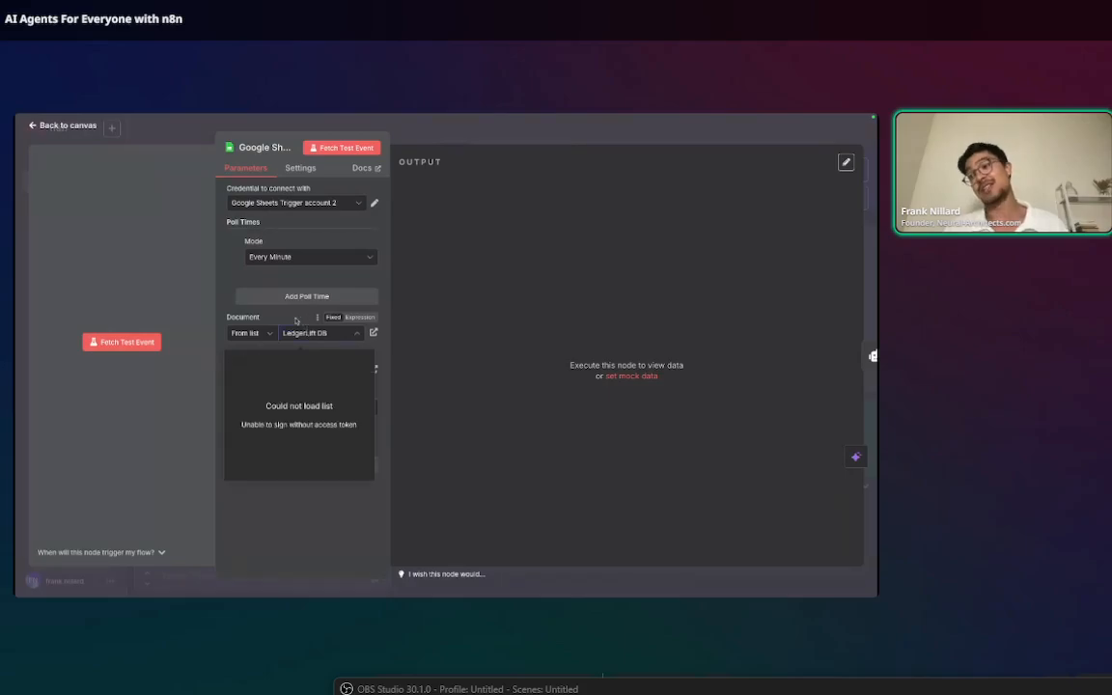
left_click(296, 321)
left_click(308, 203)
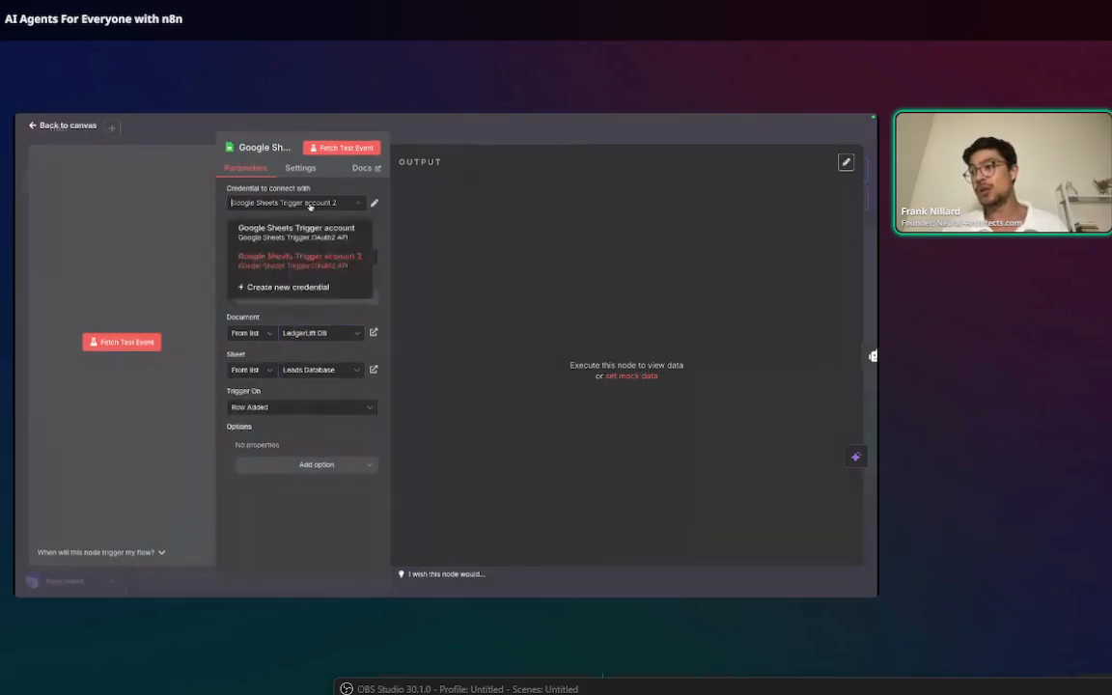
left_click(300, 241)
Search the trigger's document list for LedgerLift and select LedgerLift DB as the document
left_click(299, 334)
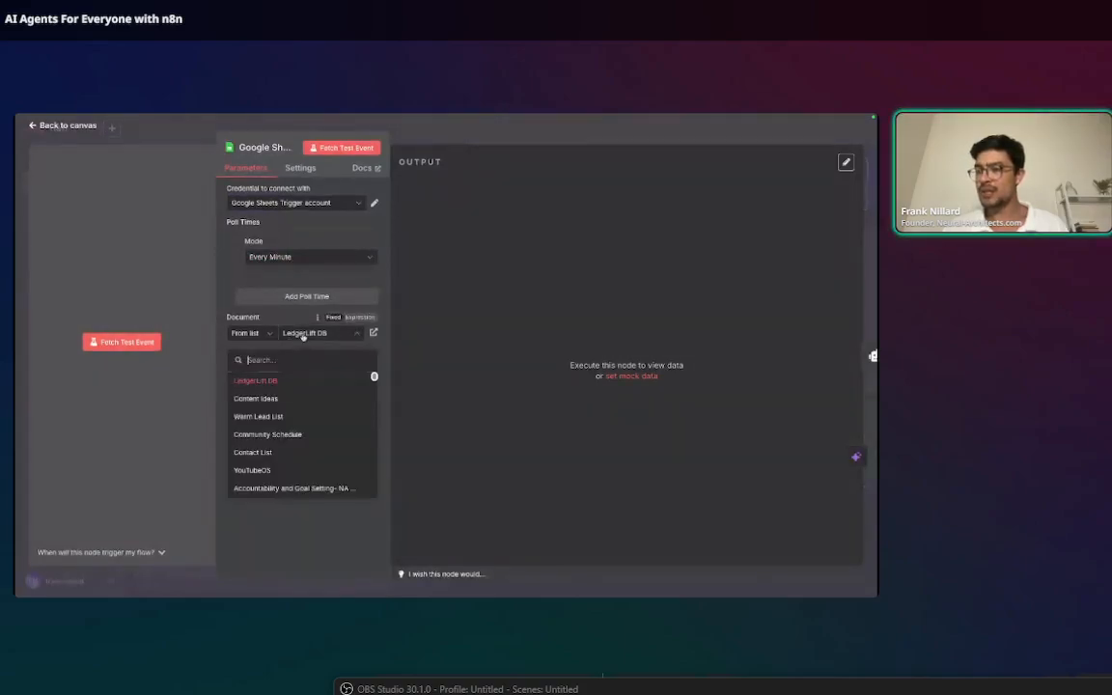
left_click(236, 375)
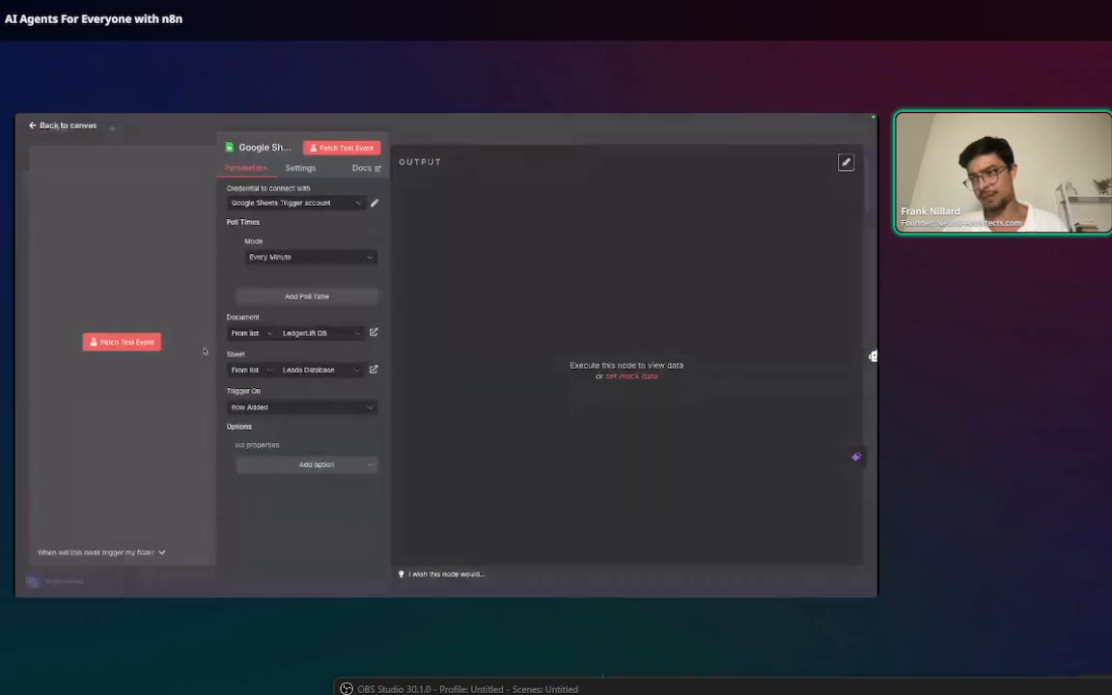
left_click(298, 334)
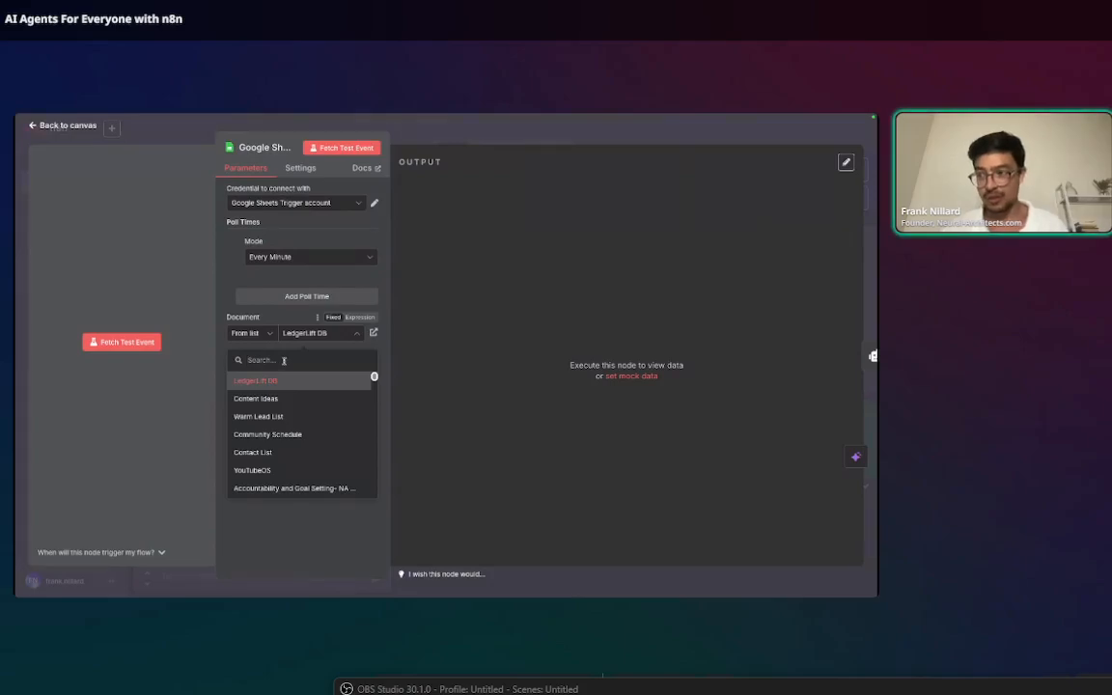
type("Ledg")
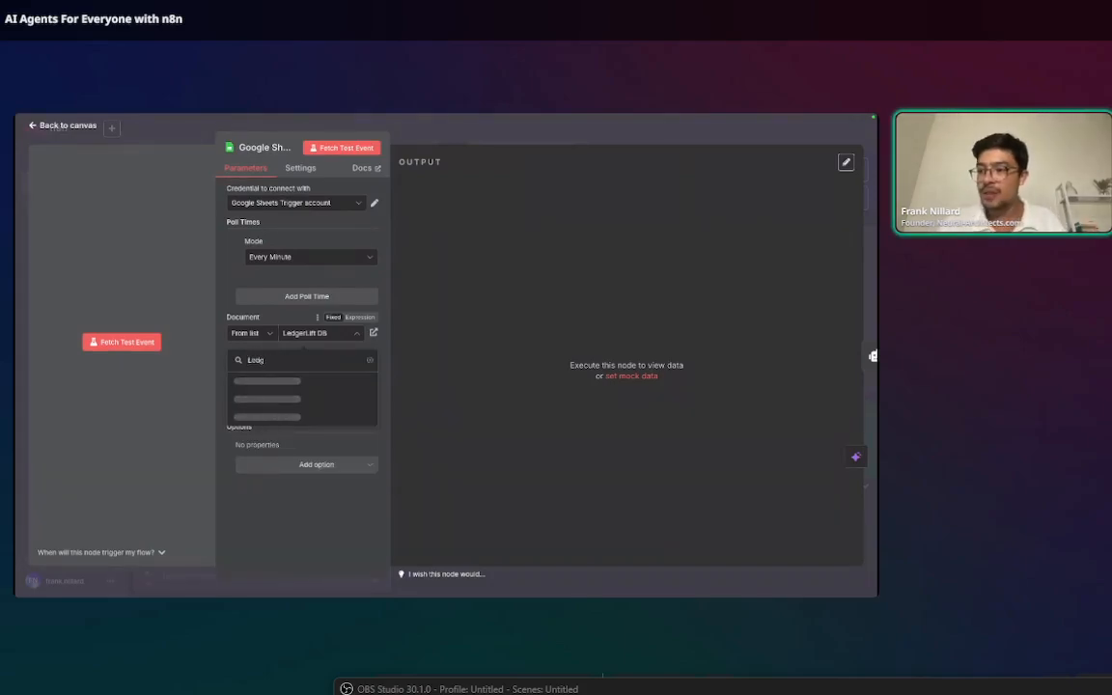
type("erL")
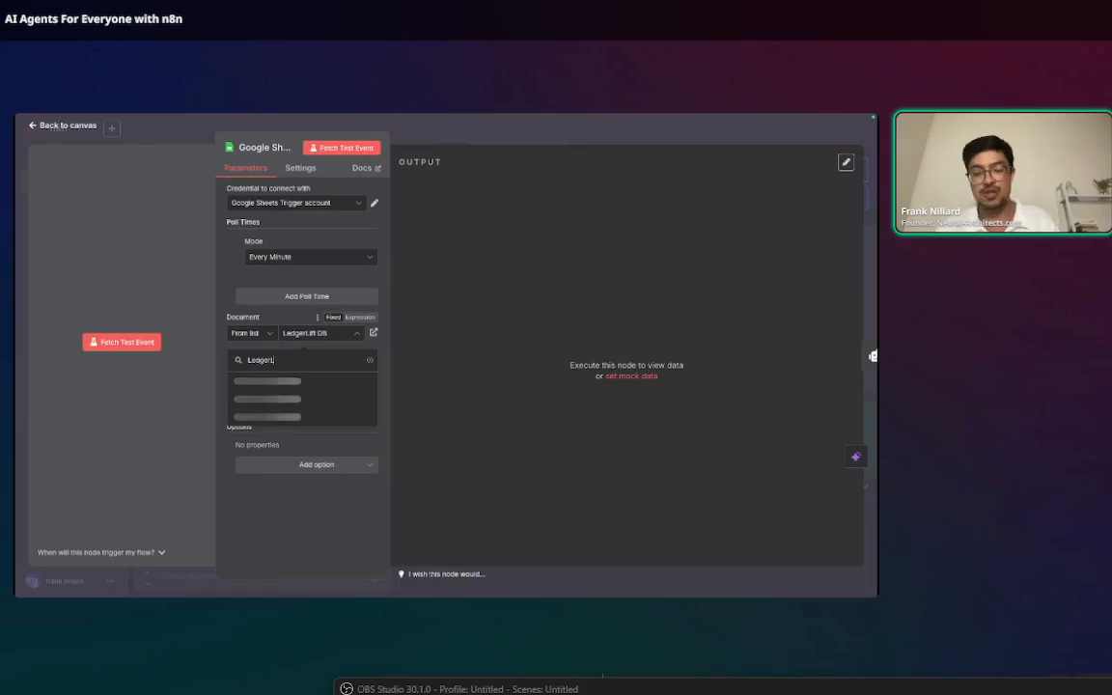
type("ift")
type("DB")
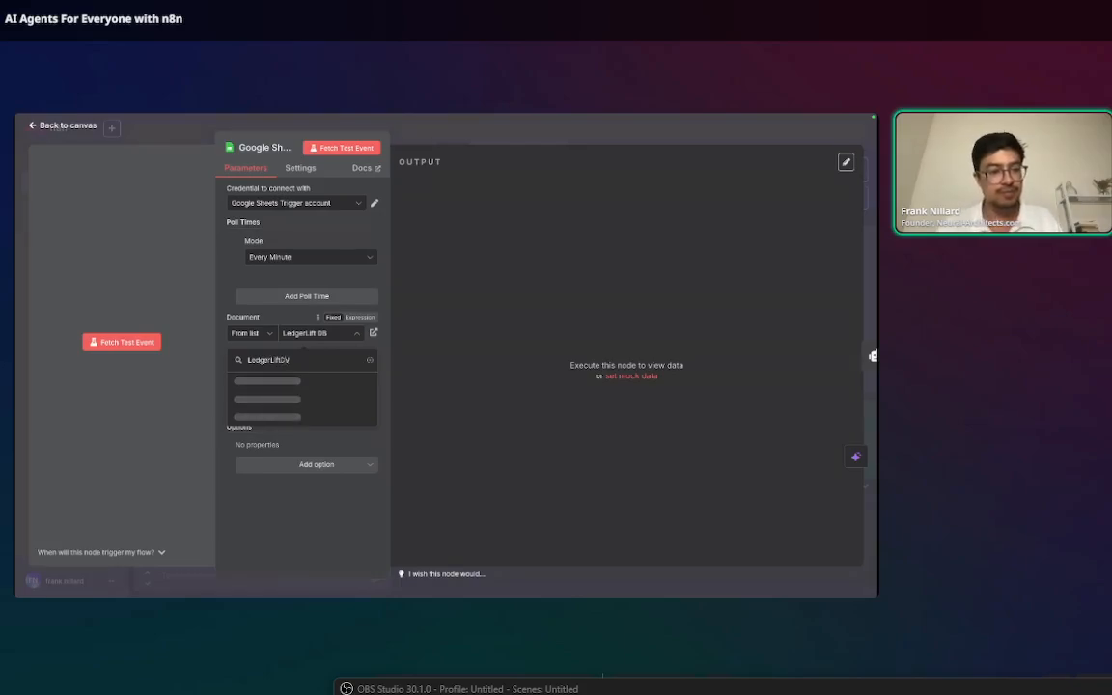
key("BackSpace")
key("BackSpace")
key("BackSpace")
key("BackSpace")
key("BackSpace")
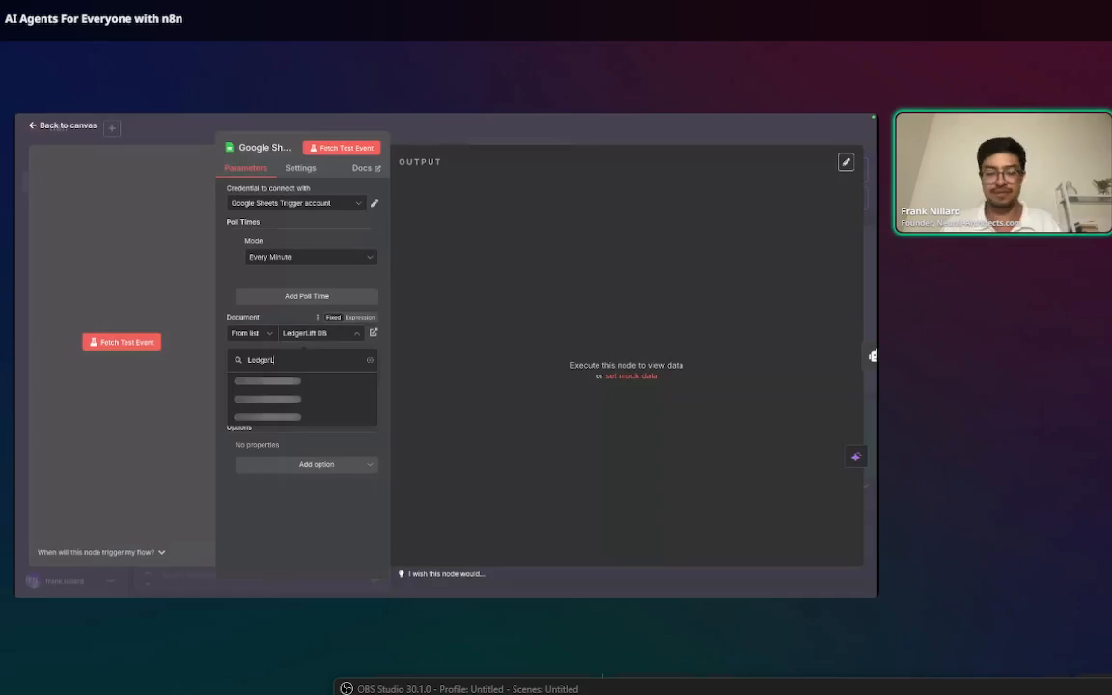
type("ift")
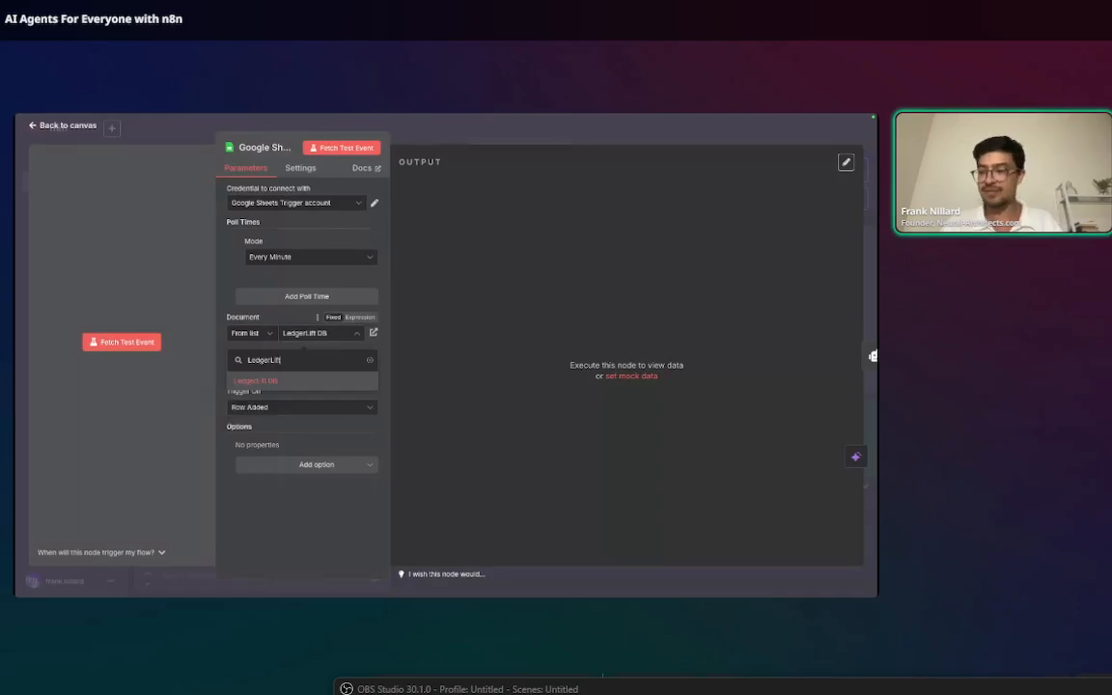
left_click(273, 379)
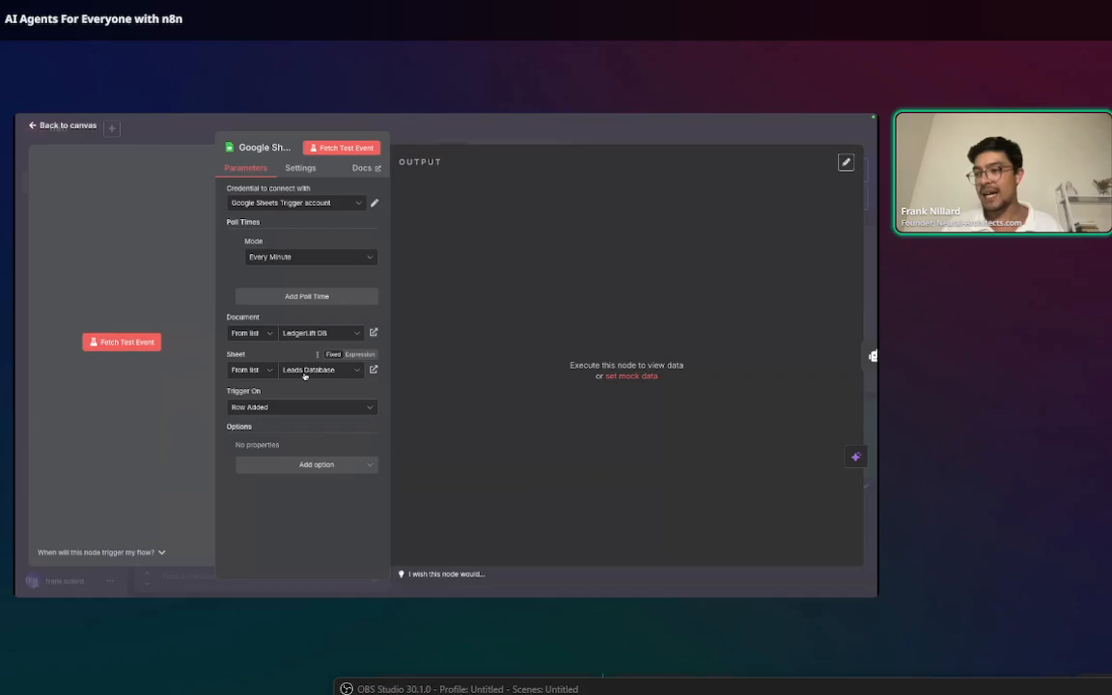
Select Leads Database as the trigger's sheet and review the Trigger On event choices, keeping Row Added
left_click(304, 371)
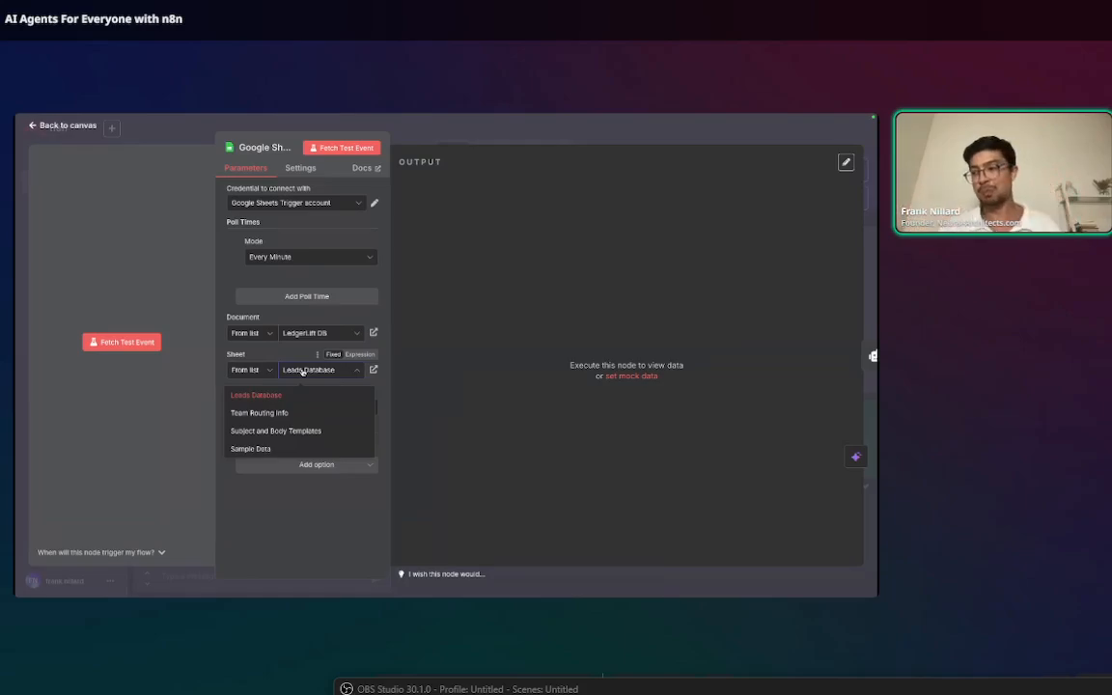
left_click(253, 395)
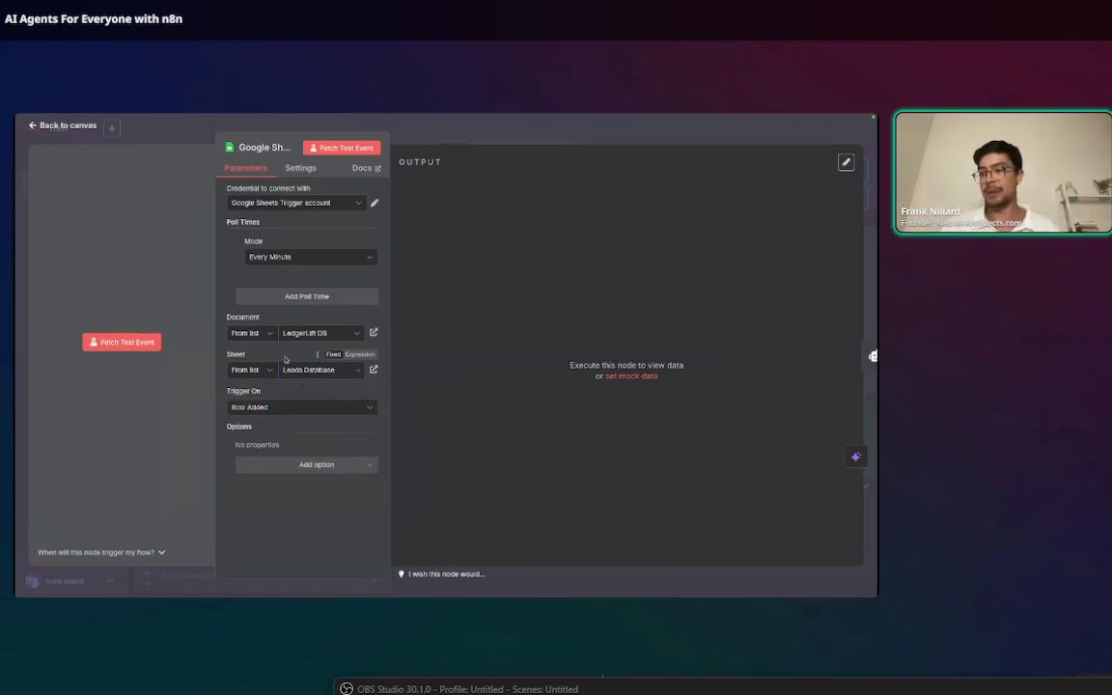
left_click(274, 408)
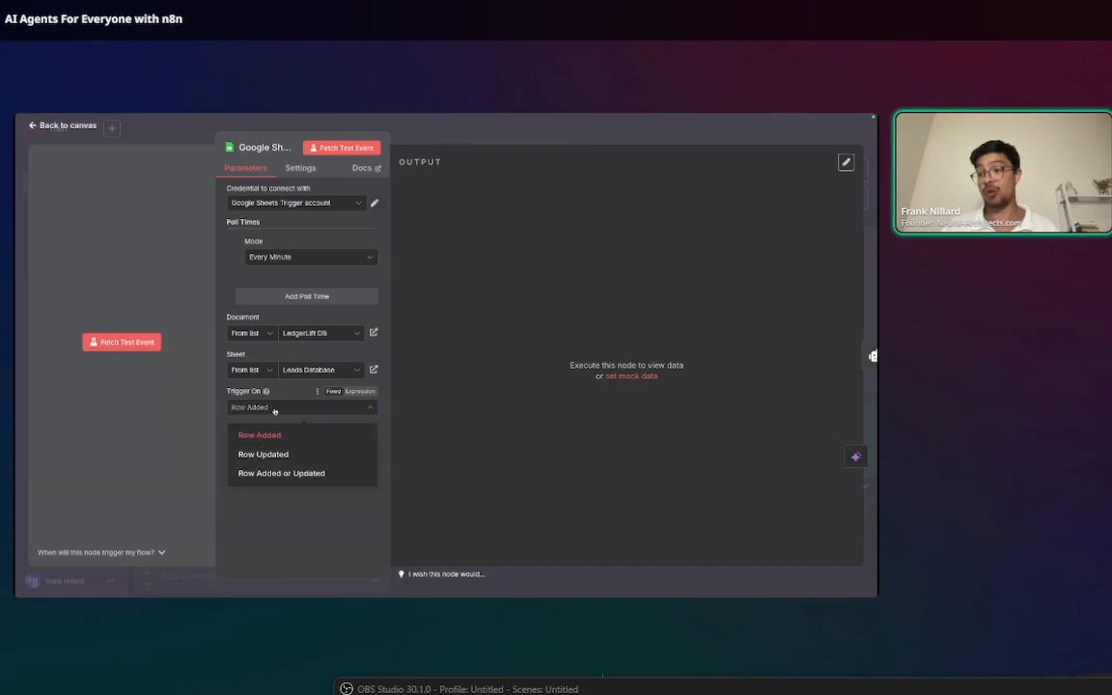
left_click(221, 415)
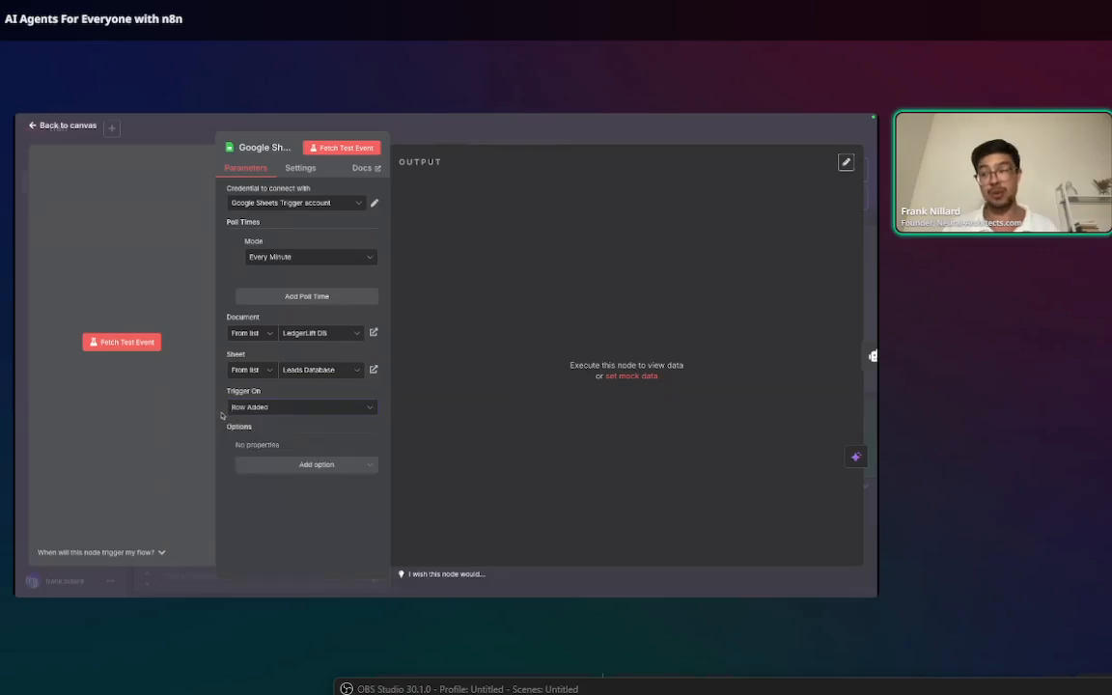
Switch to the LedgerLift DB spreadsheet to view its Sample Data and Leads Database sheets, and return to the n8n workflow canvas
mouse_move(384, 116)
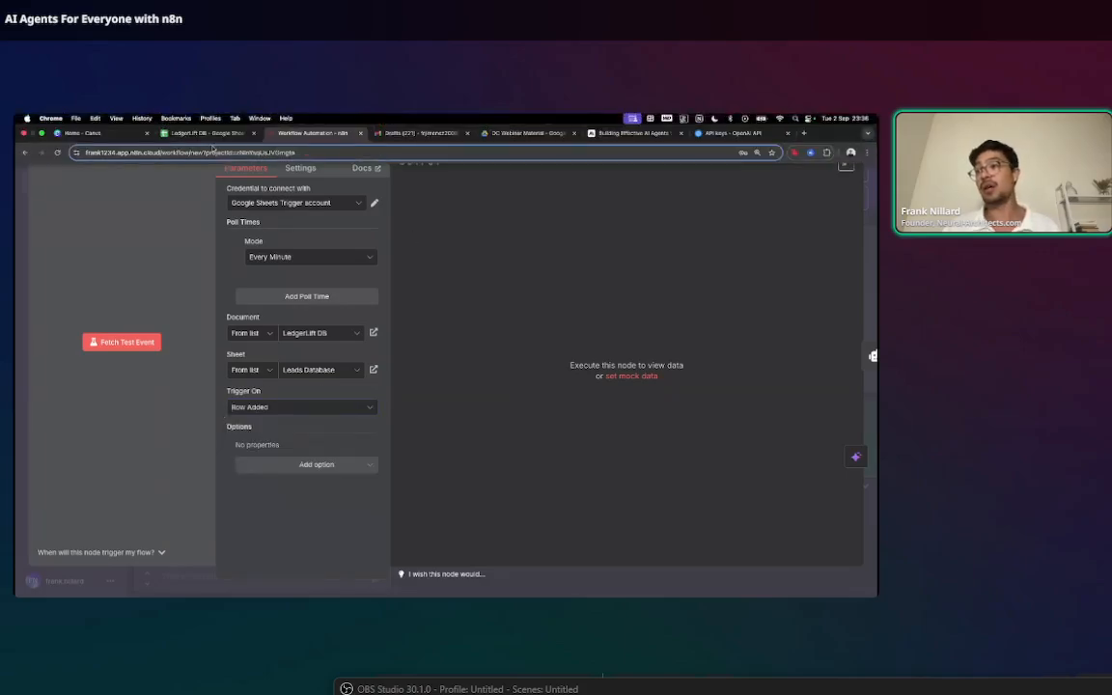
left_click(204, 132)
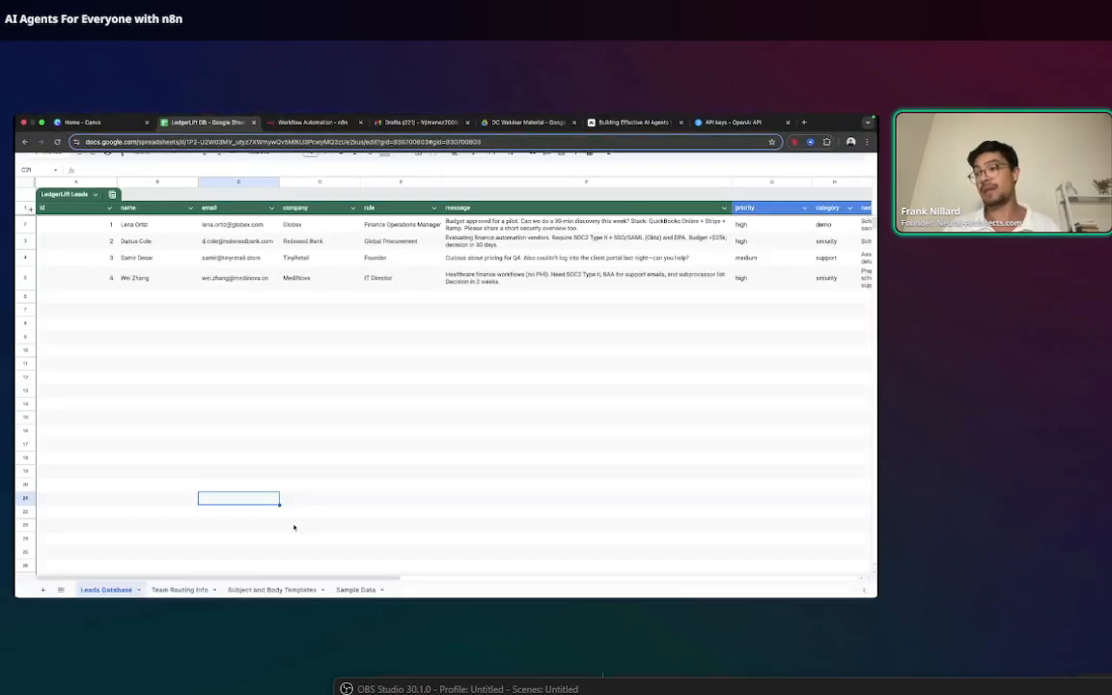
left_click(355, 590)
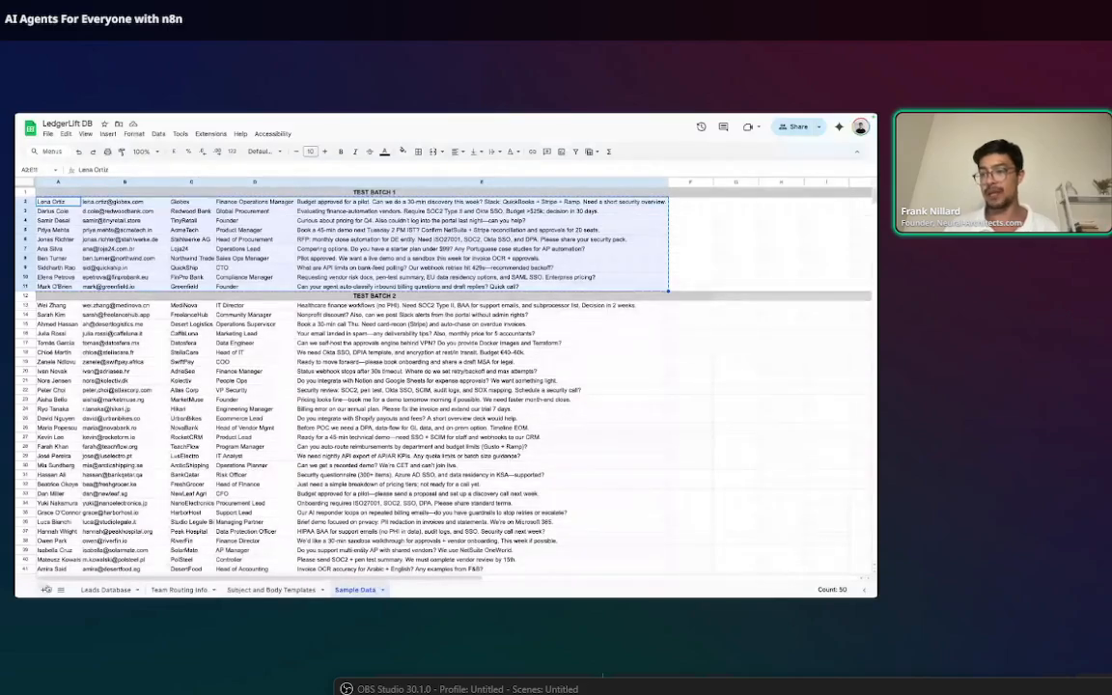
left_click(106, 590)
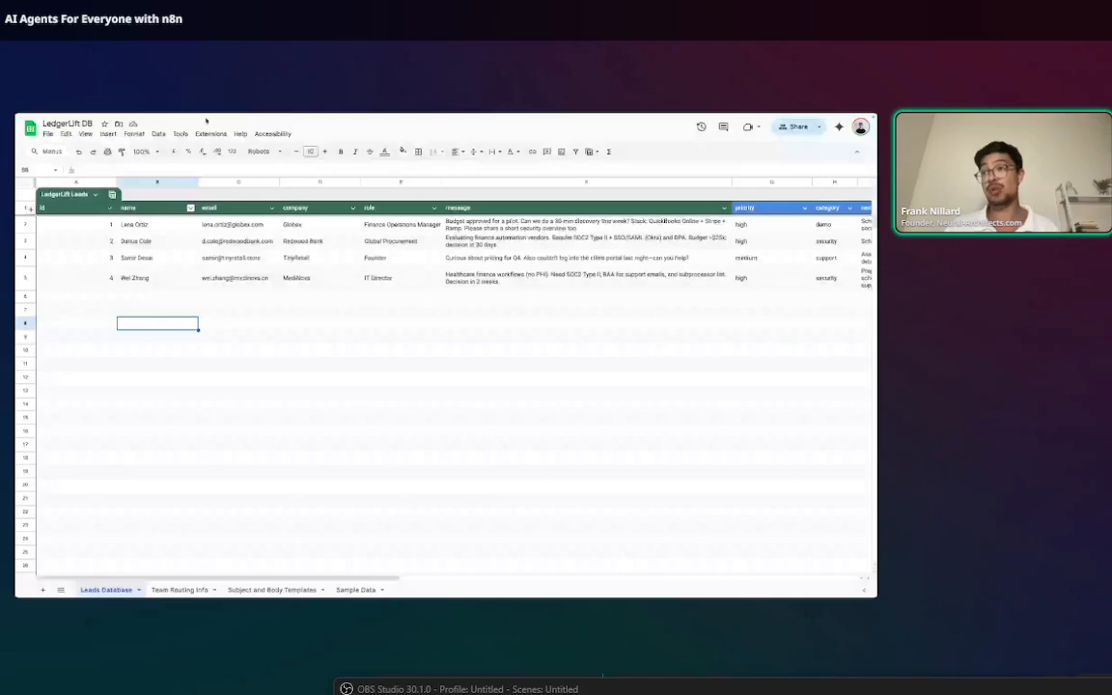
left_click(311, 129)
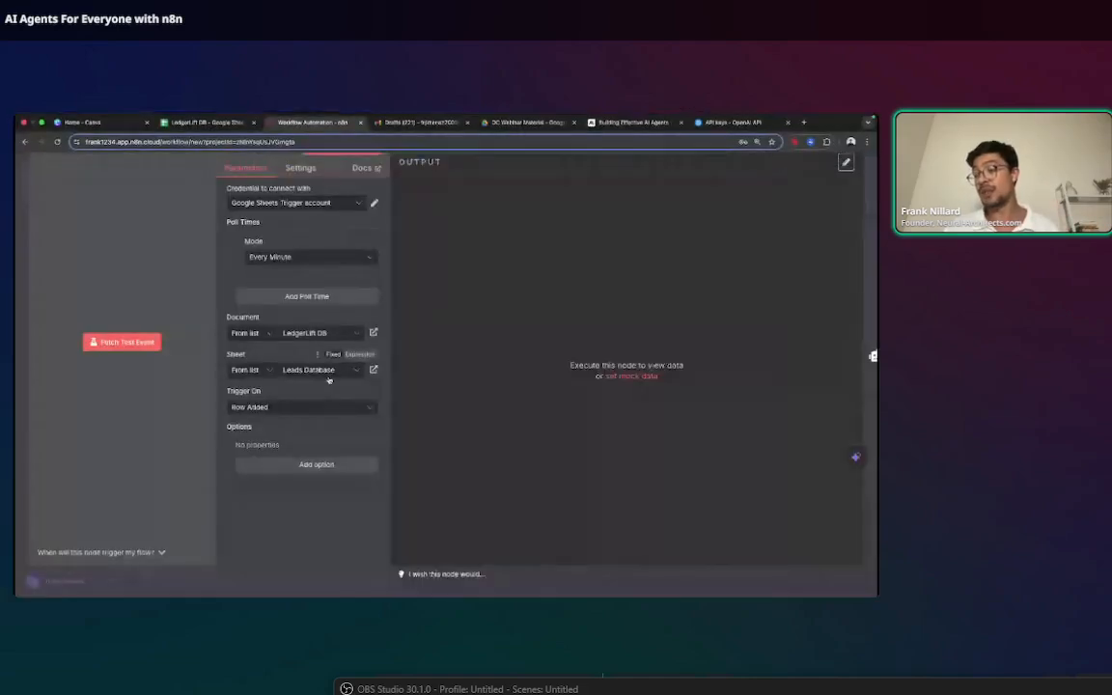
key("Escape")
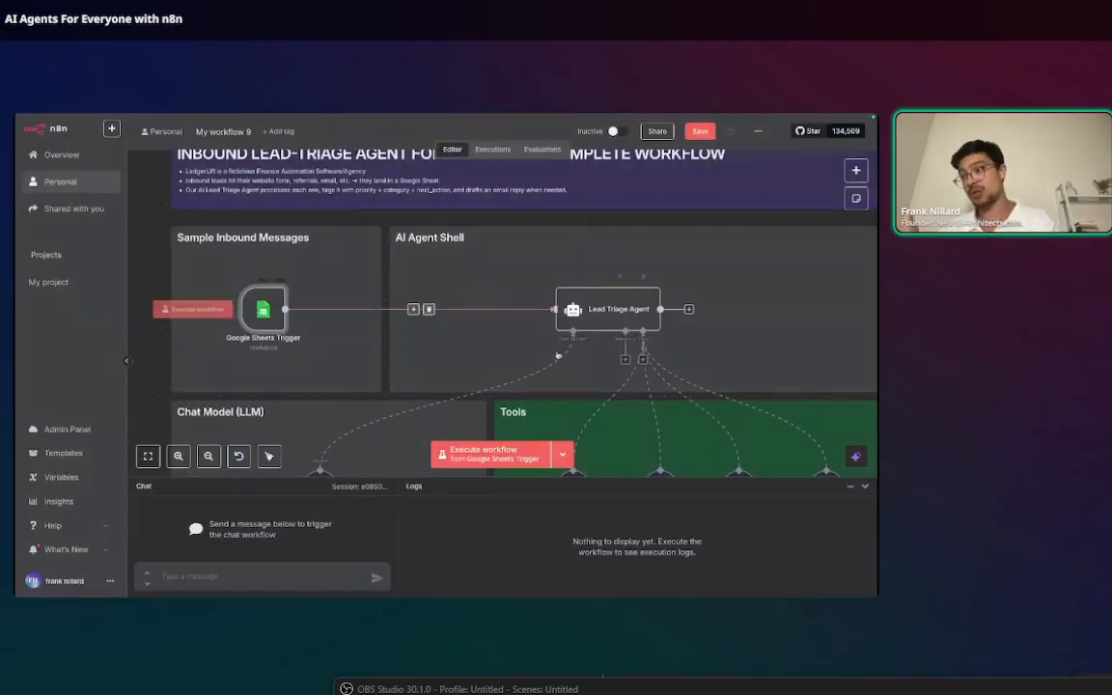
Collapse the chat and logs area to enlarge the view of the complete lead-triage workflow
scroll(384, 343, "down", 1)
scroll(385, 343, "down", 4)
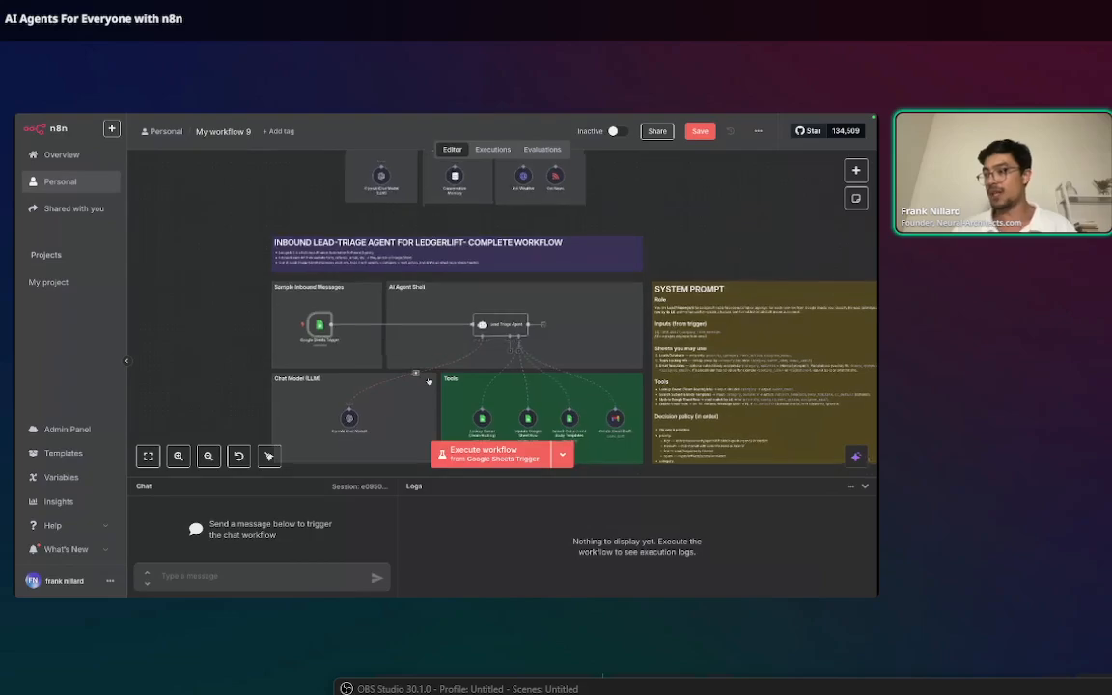
scroll(425, 381, "up", 3)
scroll(423, 380, "down", 1)
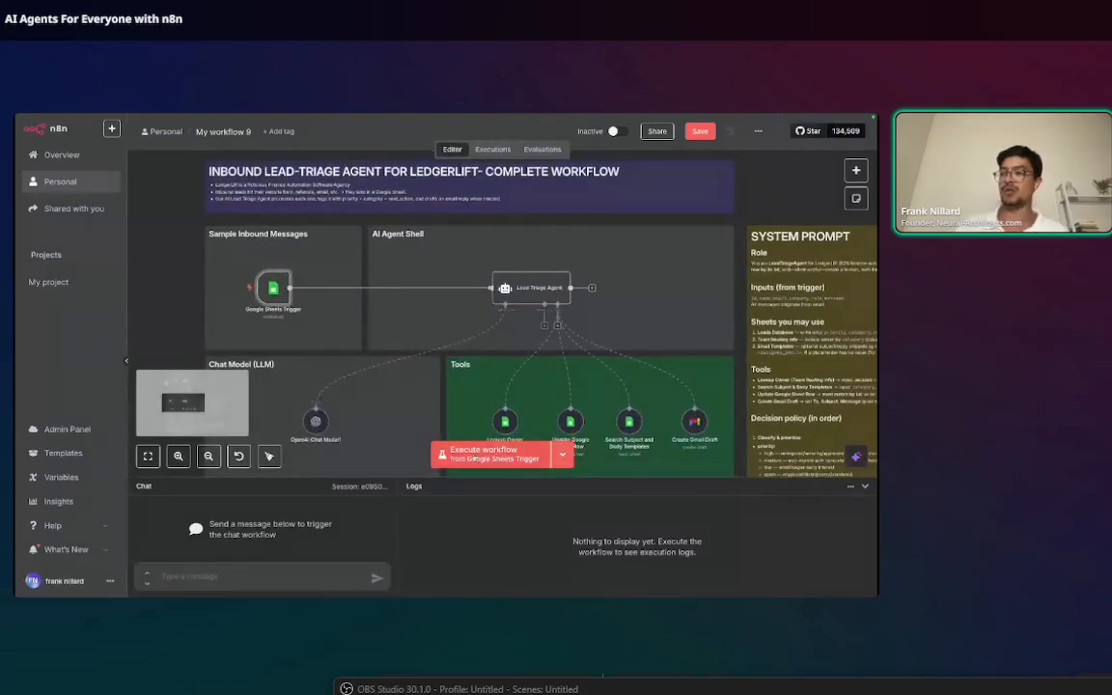
left_click(865, 487)
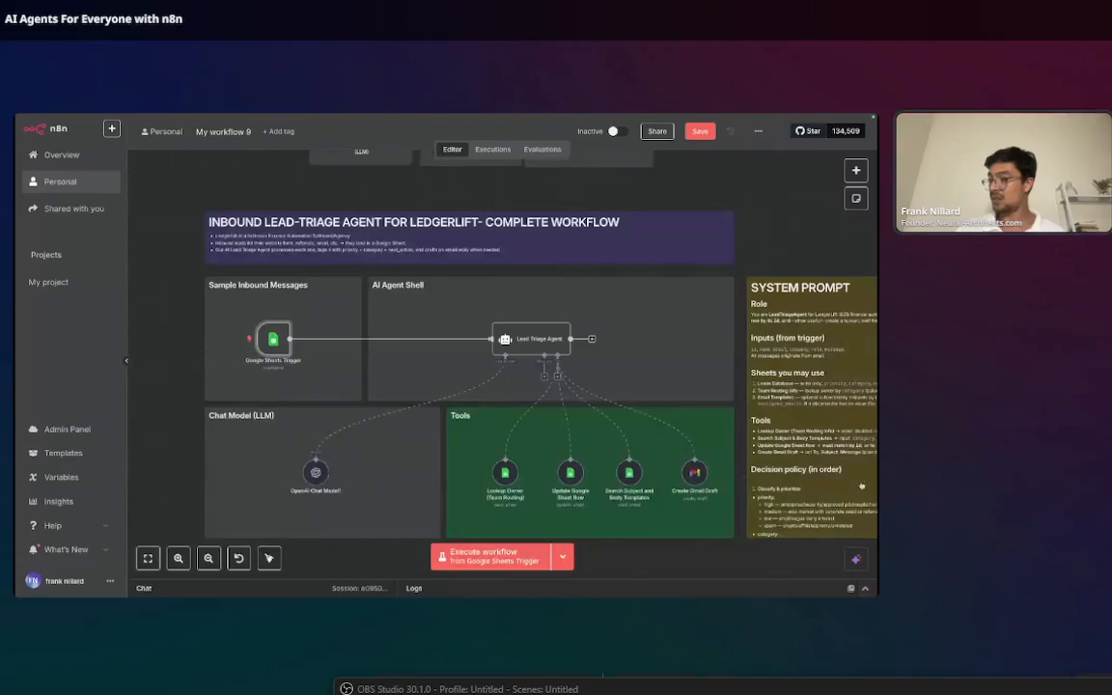
Deactivate the 'When clicking Execute workflow' manual trigger node in the AI Agent Anatomy section
scroll(382, 424, "up", 6)
scroll(383, 425, "up", 1)
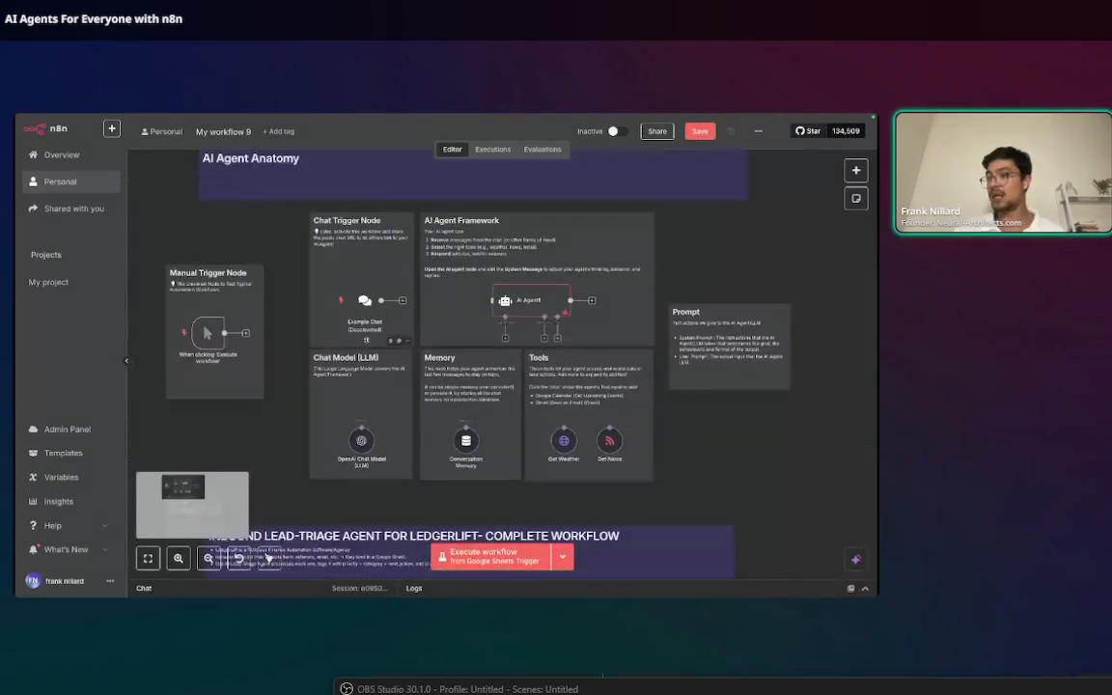
scroll(362, 280, "up", 3)
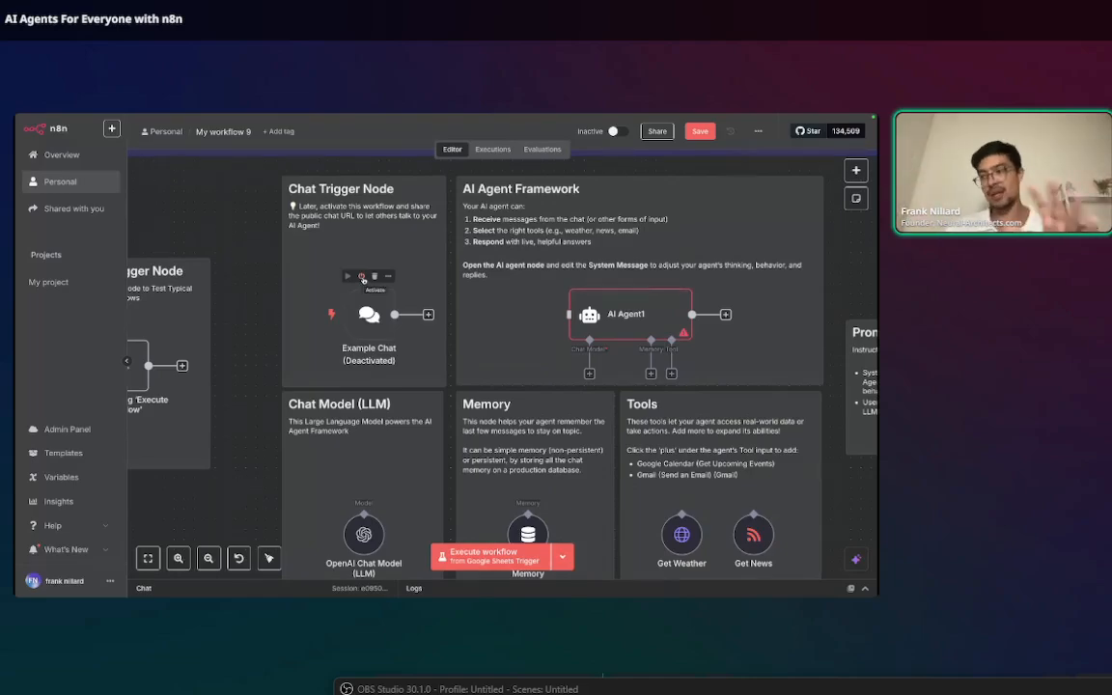
scroll(423, 330, "down", 2)
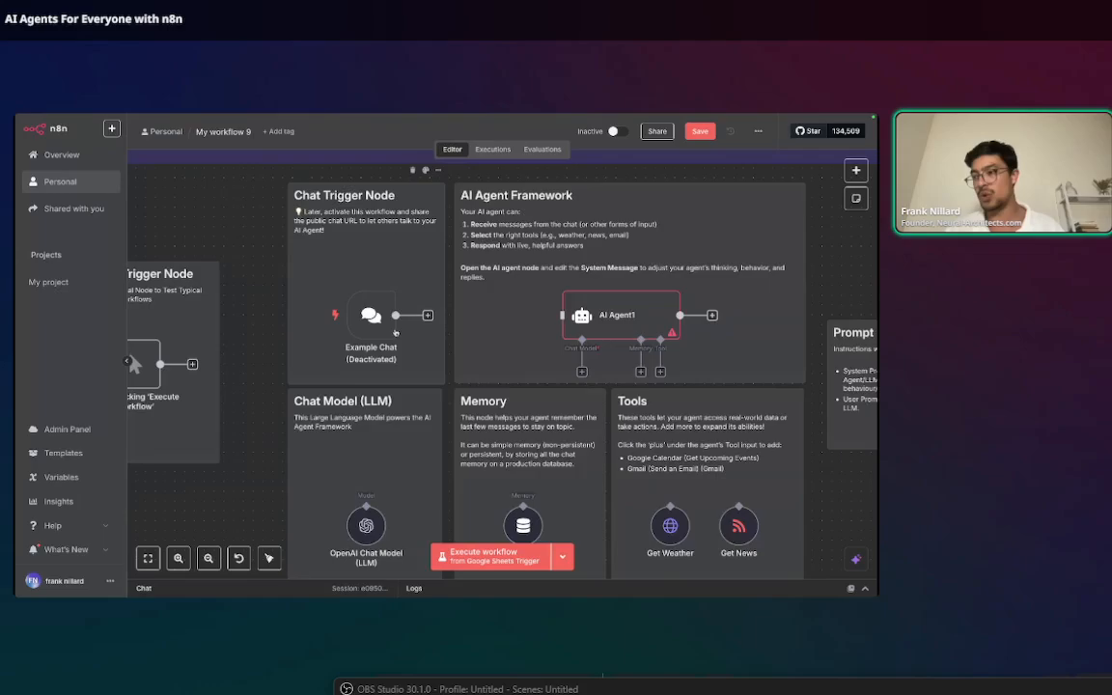
scroll(183, 355, "left", 2)
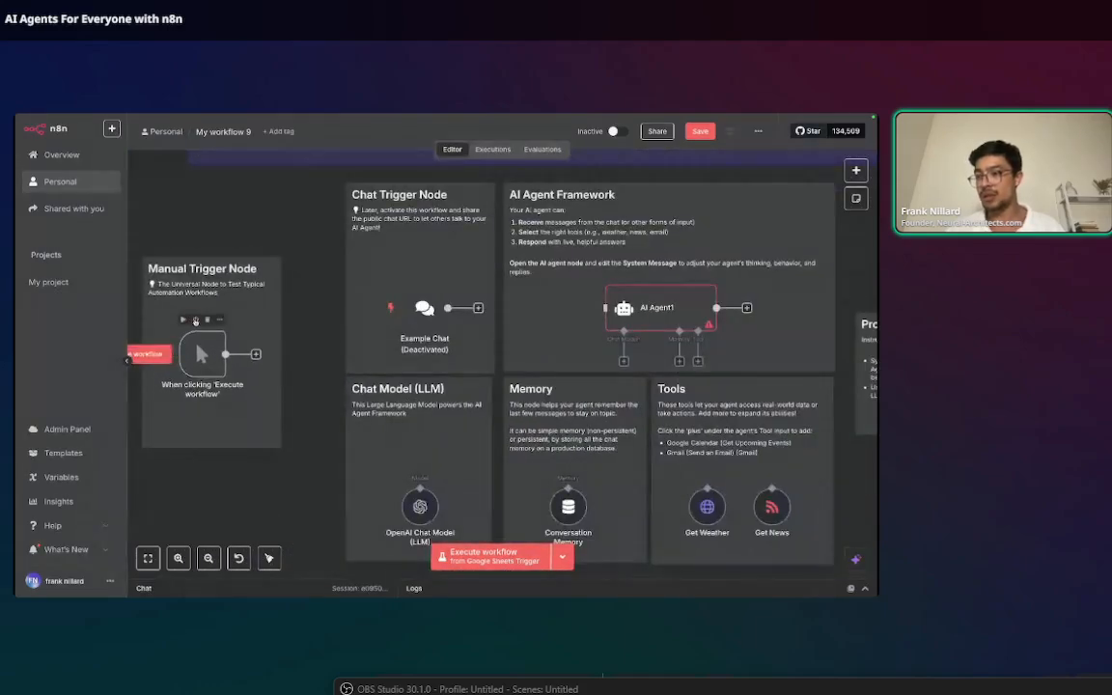
left_click(195, 321)
scroll(212, 361, "up", 2)
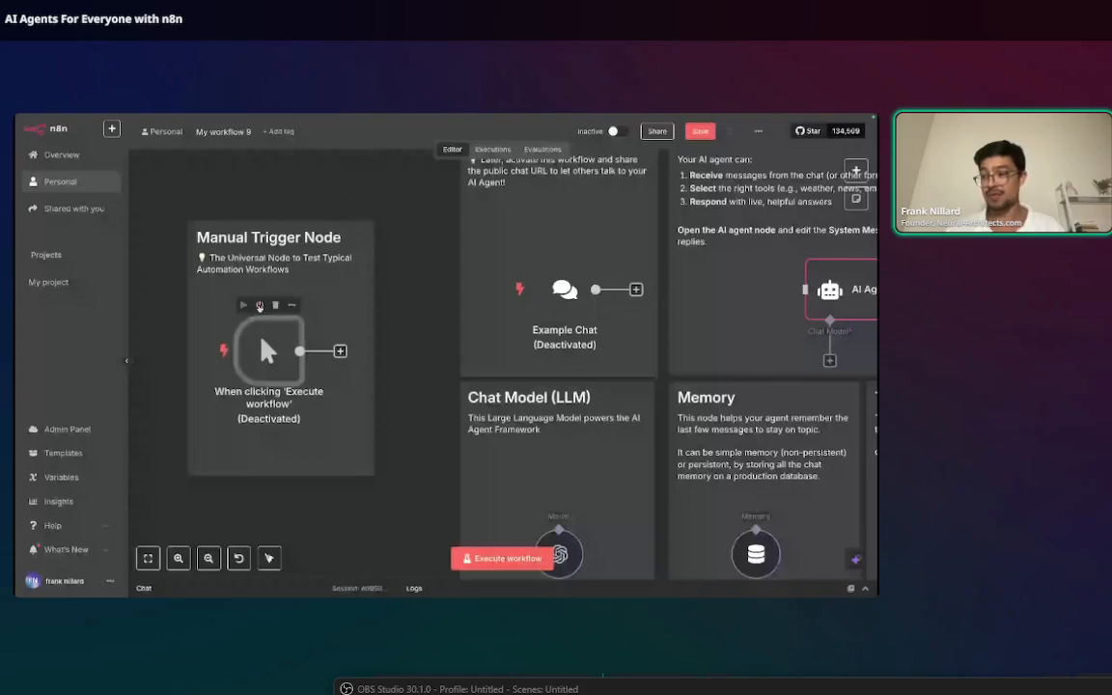
left_click(260, 305)
left_click(259, 305)
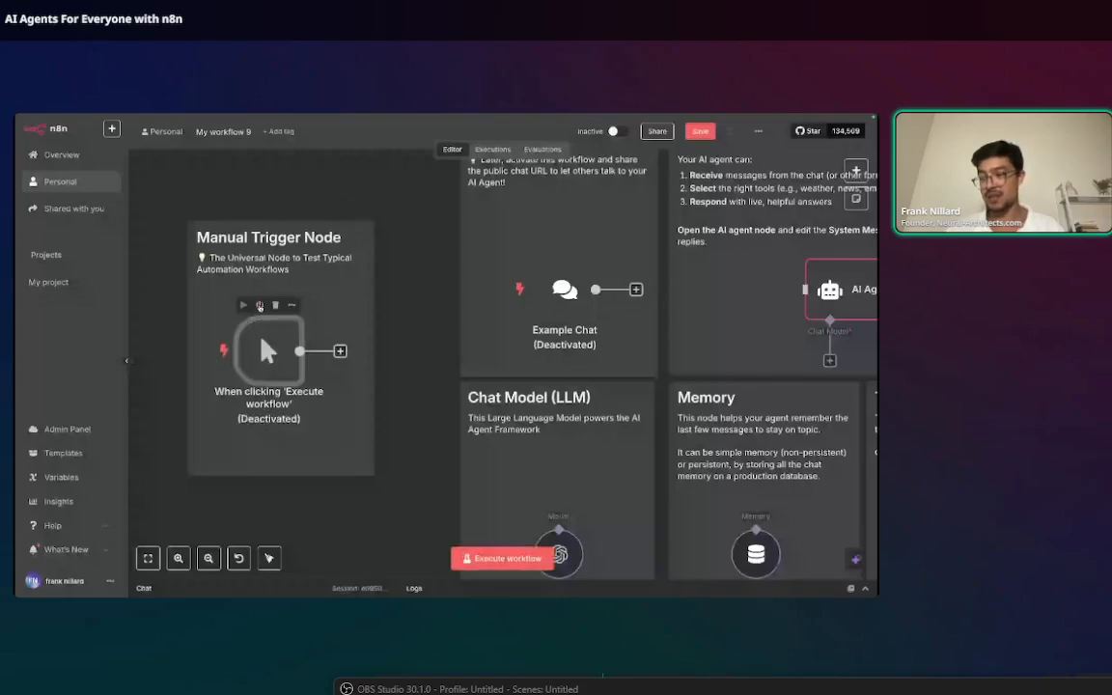
scroll(258, 306, "up", 5)
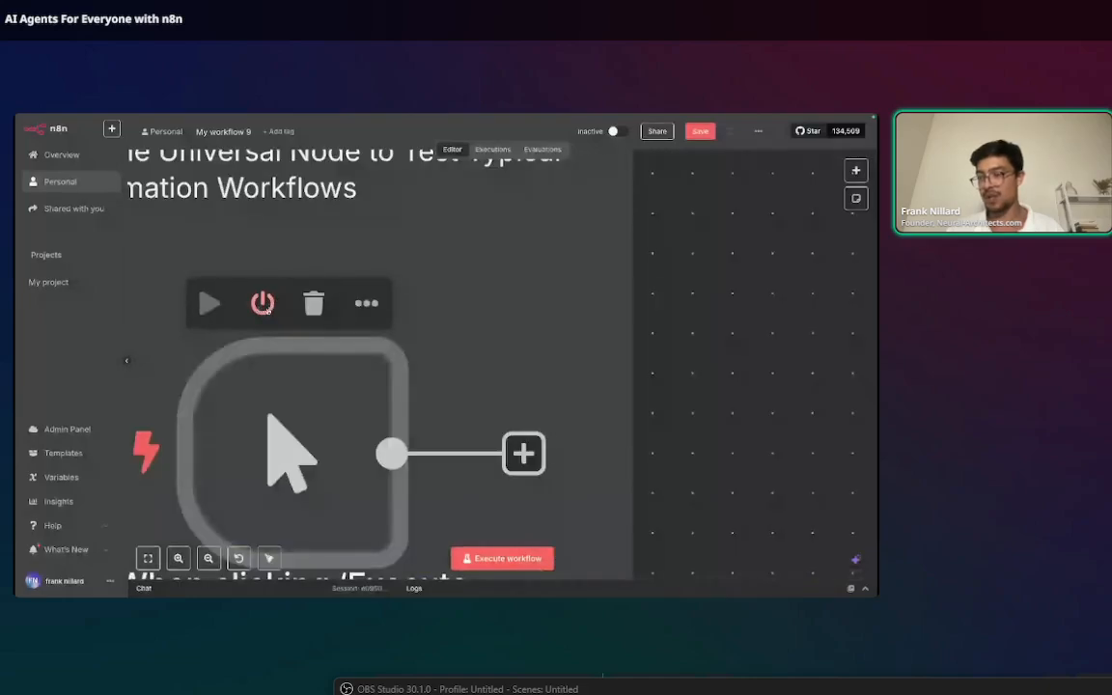
Execute the complete LedgerLift lead-triage workflow, stop the run and dismiss its notification
scroll(262, 305, "down", 6)
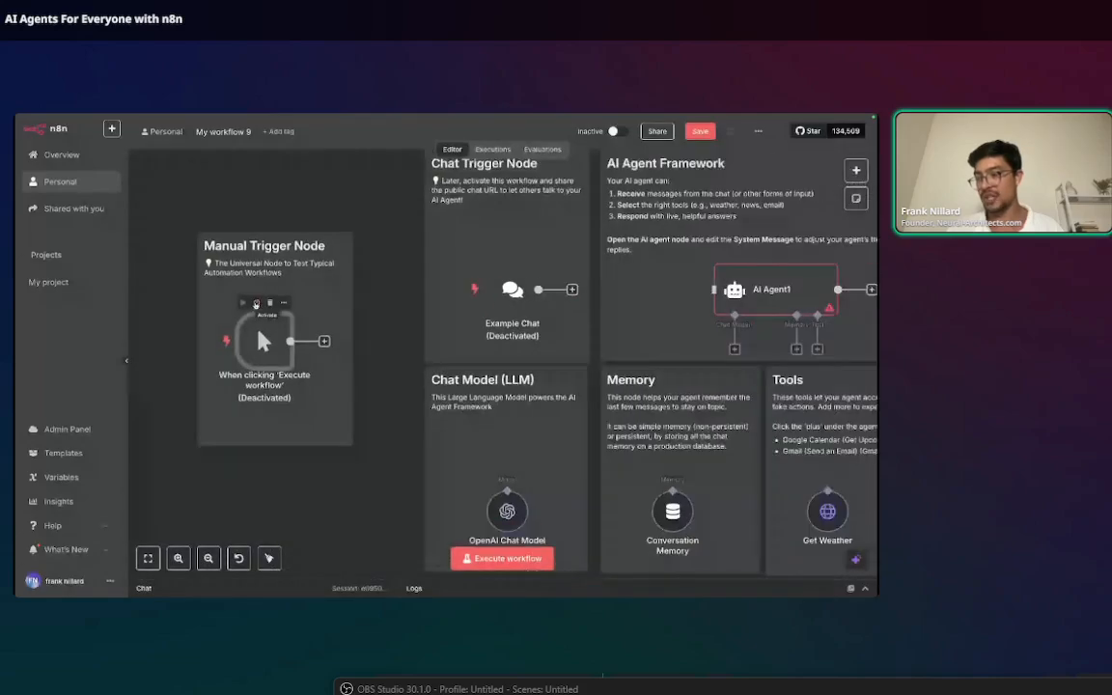
scroll(256, 305, "down", 2)
scroll(256, 304, "up", 1)
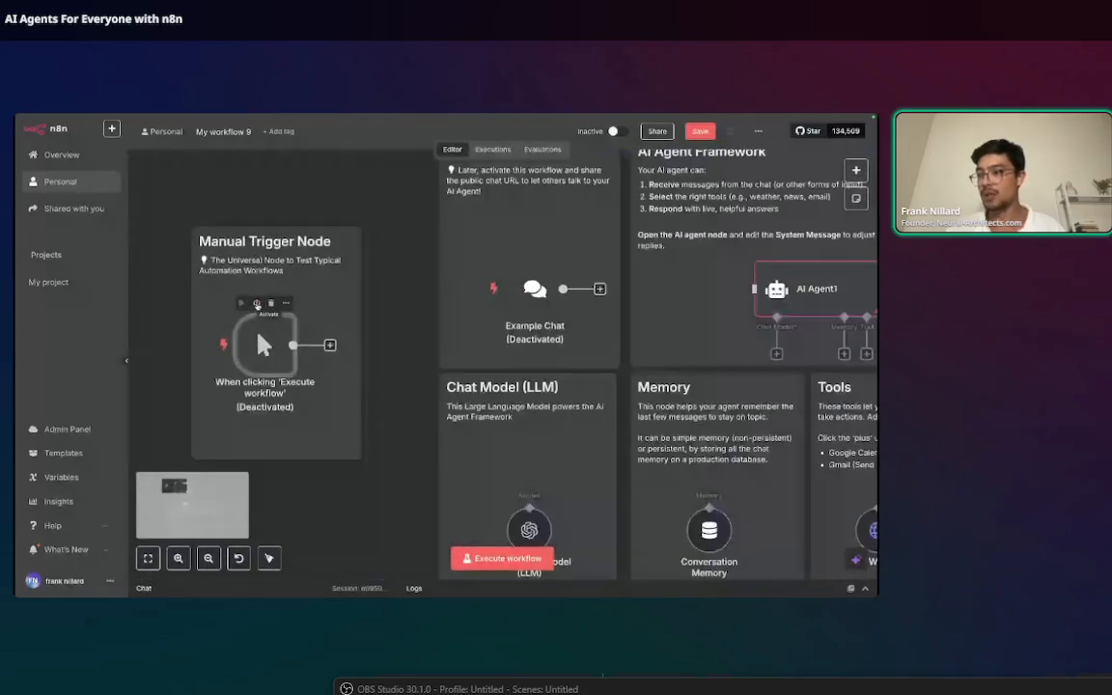
scroll(517, 259, "down", 5)
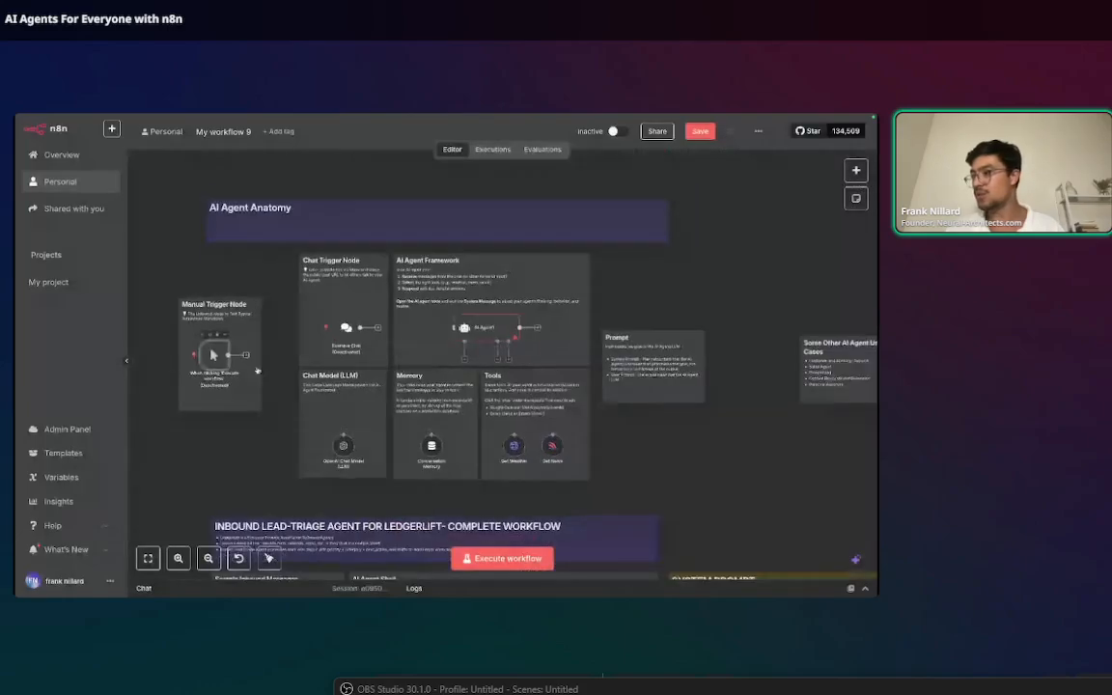
left_click_drag(345, 481, 346, 369)
scroll(344, 369, "down", 5)
scroll(273, 303, "up", 5)
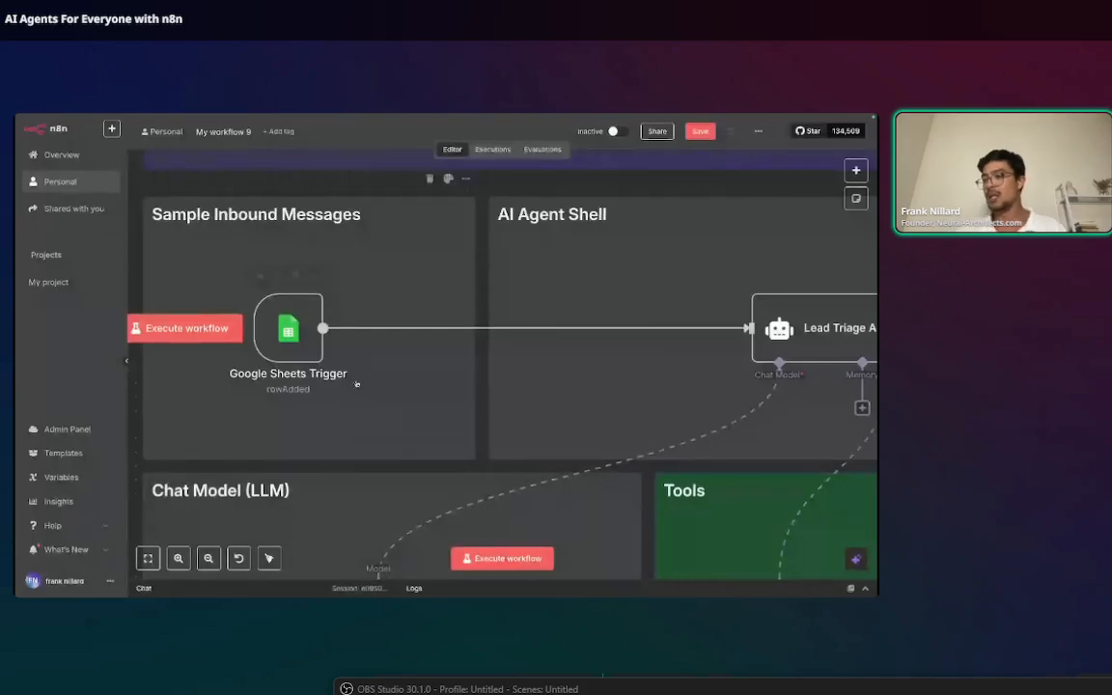
scroll(359, 385, "down", 6)
scroll(492, 410, "up", 2)
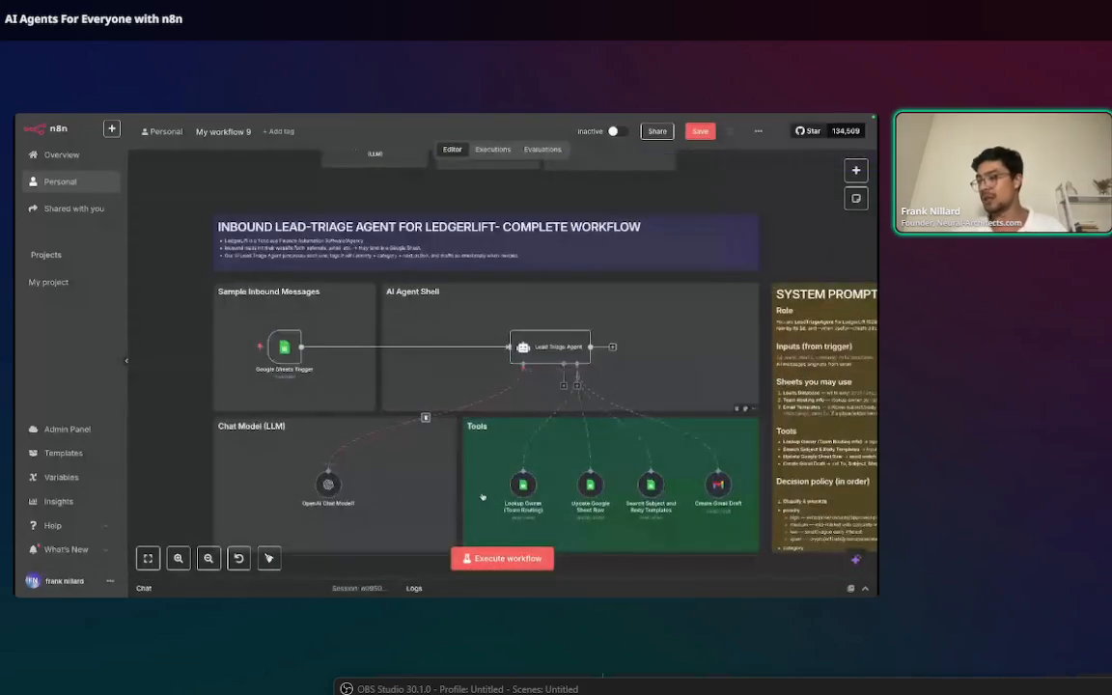
left_click(499, 559)
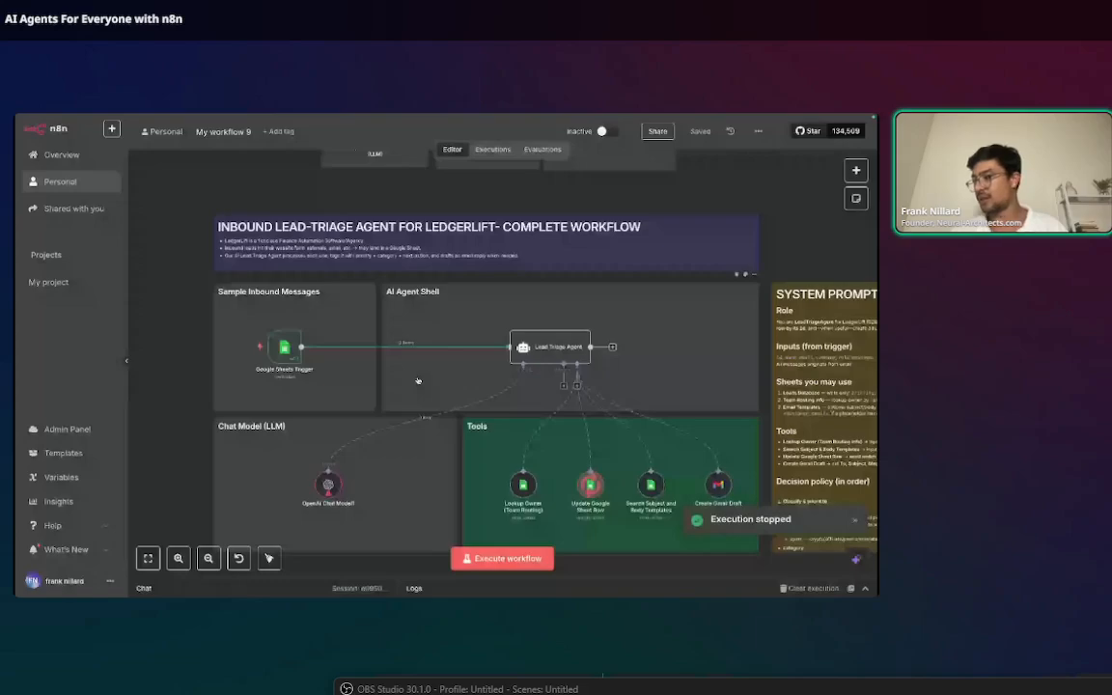
left_click(854, 520)
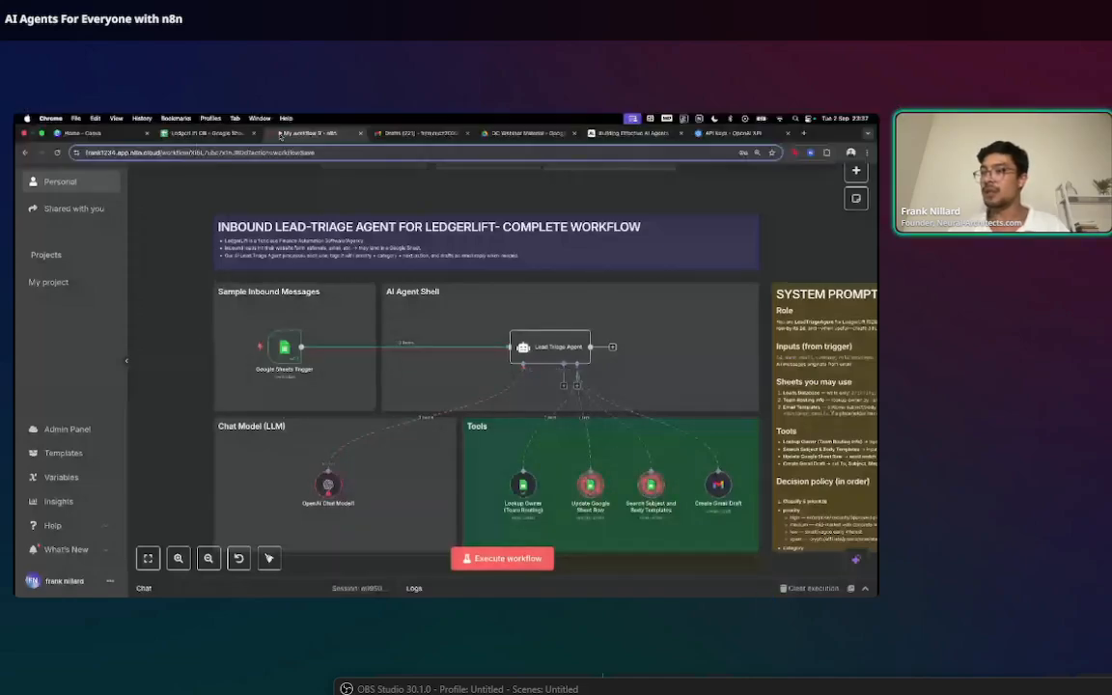
Reload n8n, dismiss the update notice and open the DC_Agent_FINAL workflow from the overview
left_click(282, 150)
key("Return")
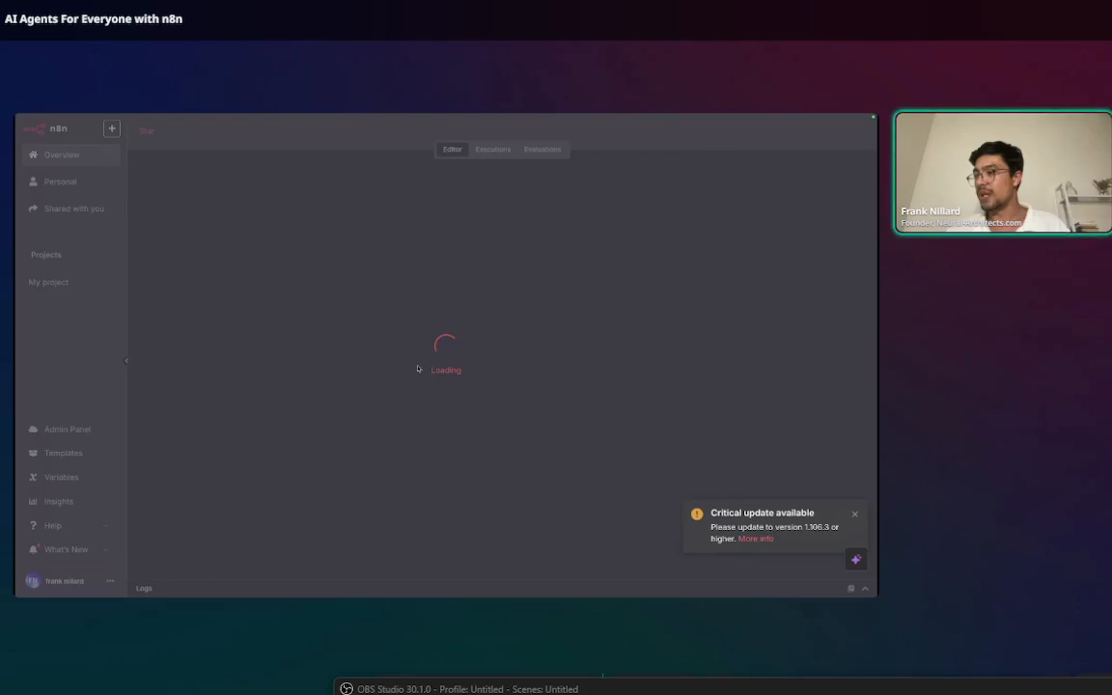
left_click(853, 515)
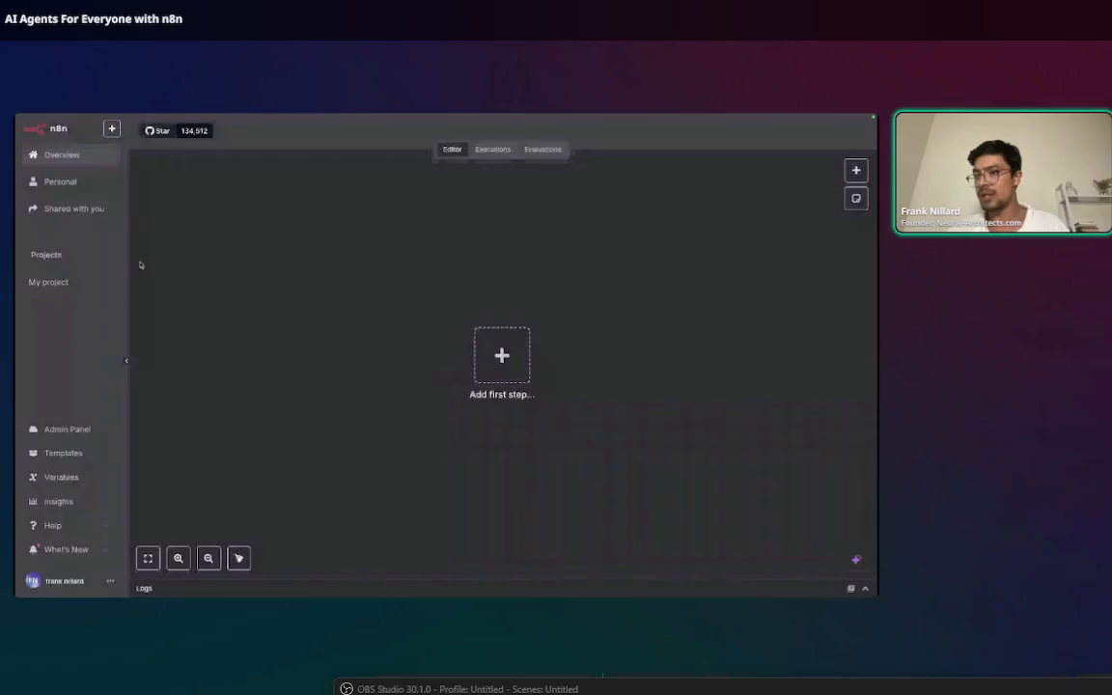
left_click(64, 154)
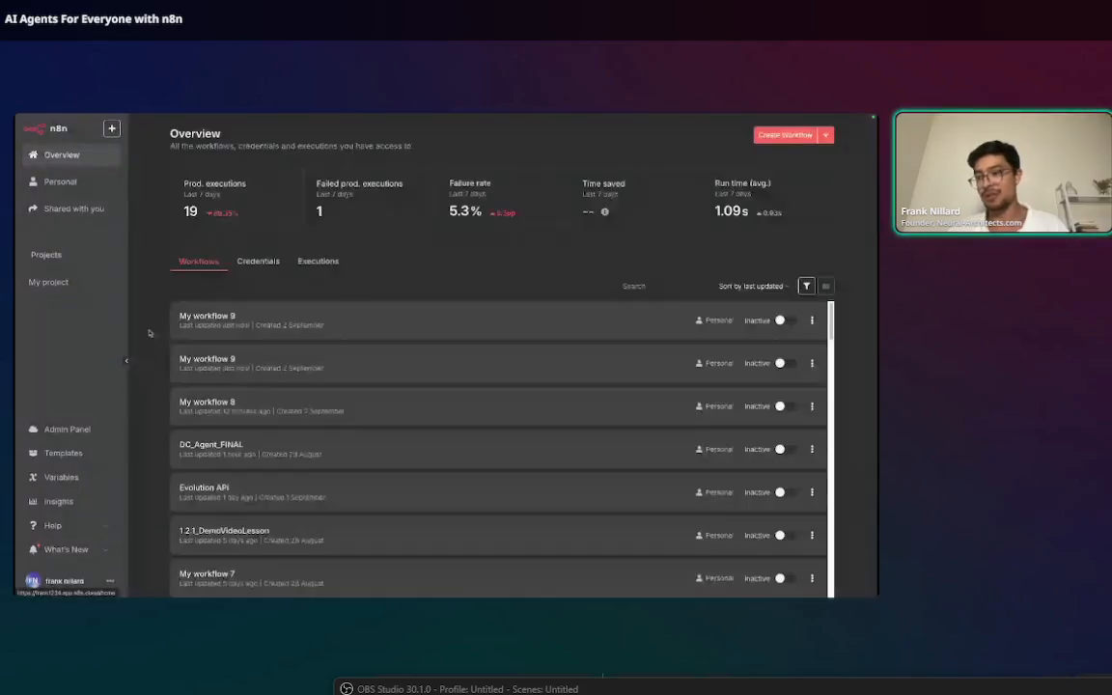
left_click(329, 445)
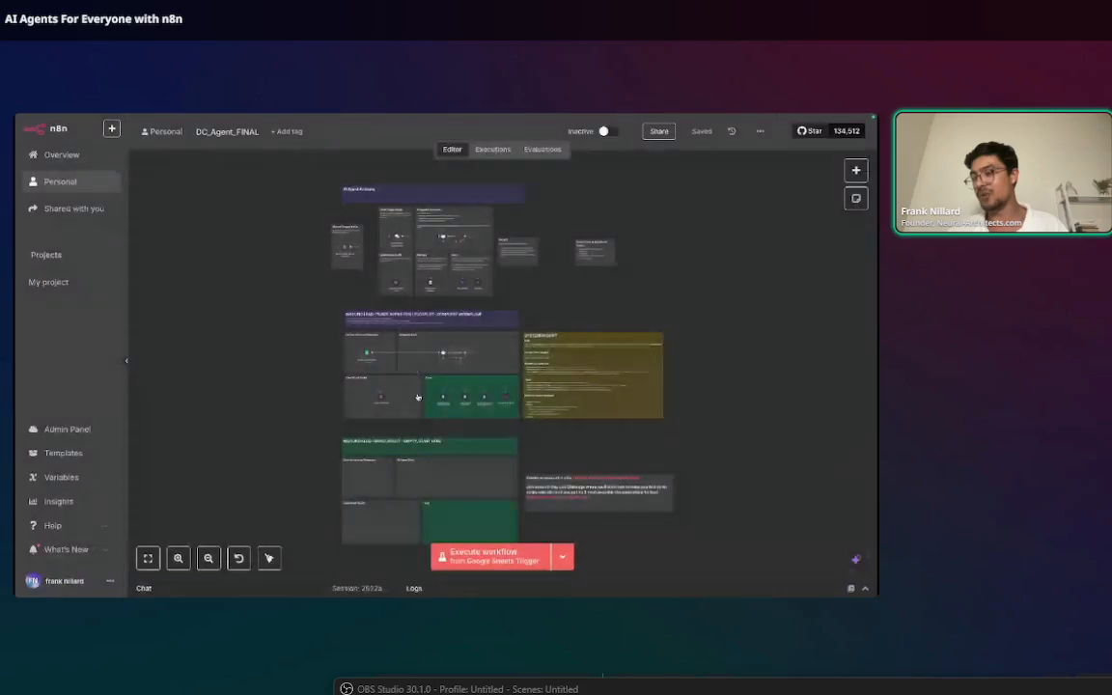
Shift the Get News tool node slightly in the AI Agent Anatomy section and save the workflow
scroll(420, 398, "up", 5)
scroll(453, 416, "down", 1)
scroll(453, 419, "up", 2)
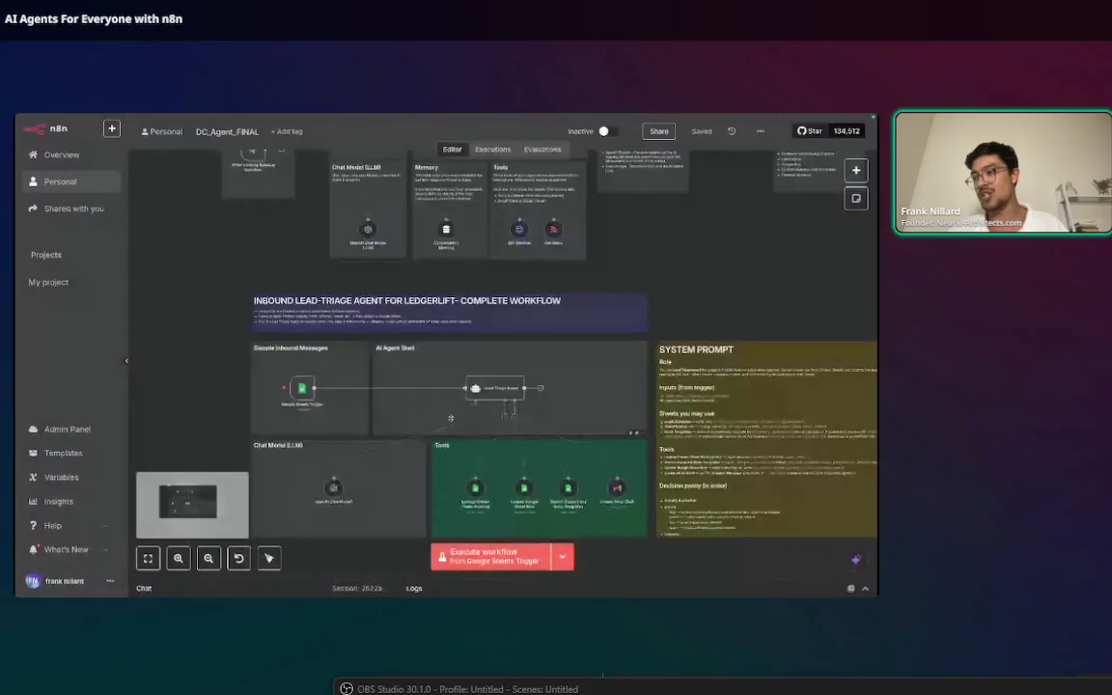
scroll(450, 420, "down", 1)
scroll(450, 420, "up", 2)
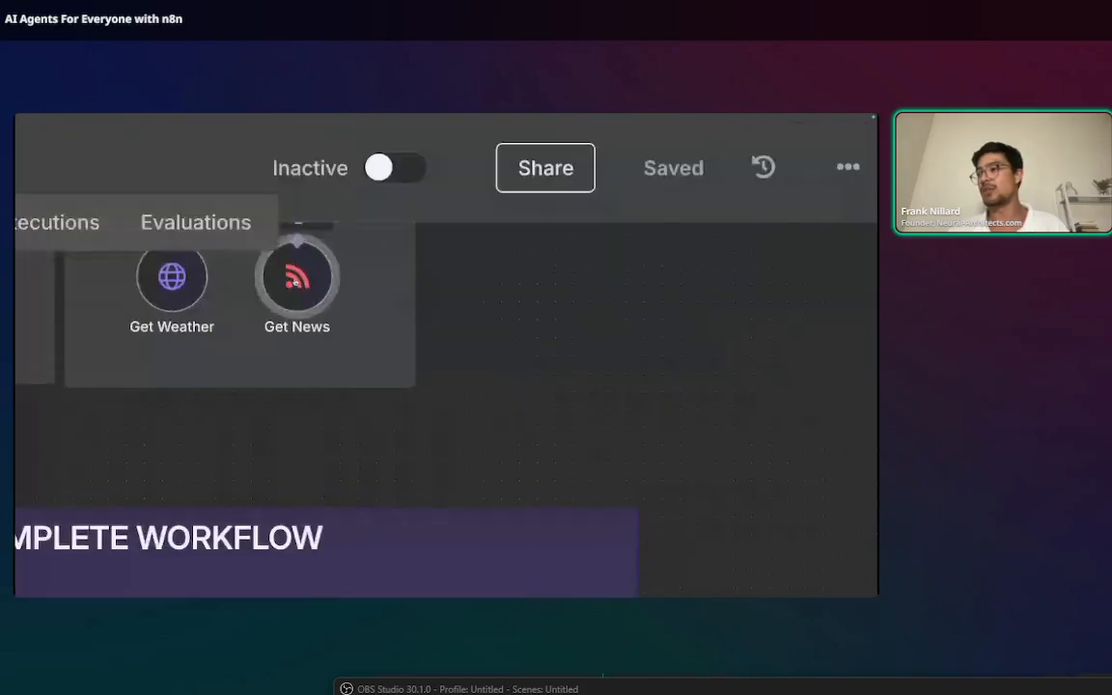
left_click_drag(576, 164, 612, 182)
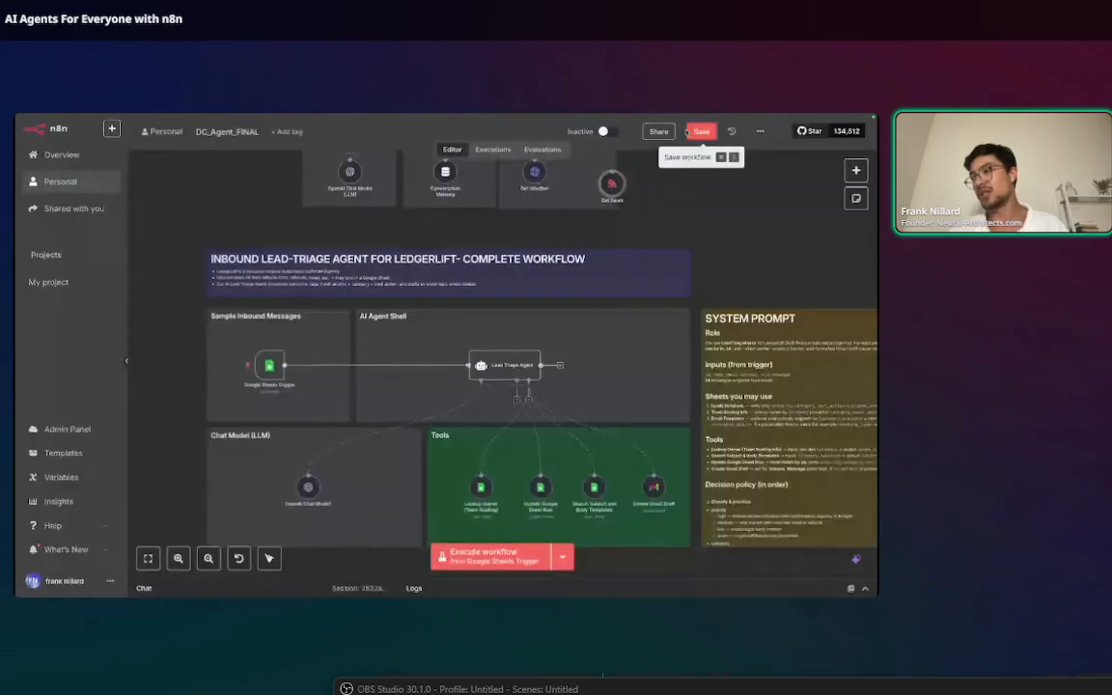
left_click(672, 167)
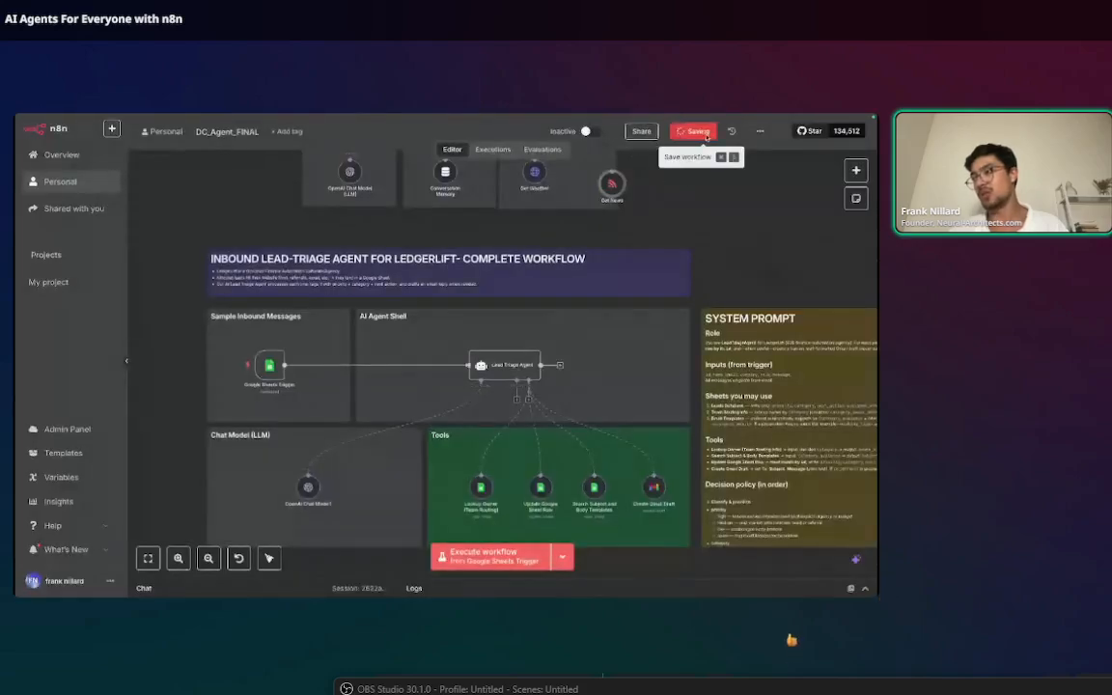
Review the Google Sheets Trigger's settings in DC_Agent_FINAL and return to the canvas
scroll(409, 420, "down", 2)
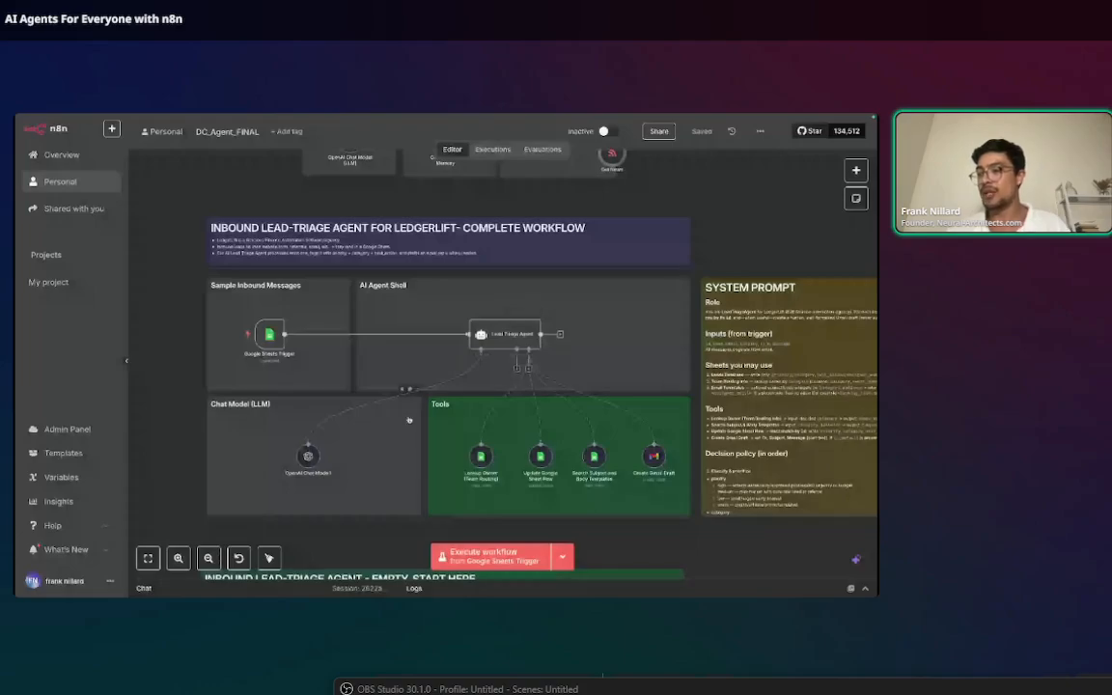
double_click(269, 335)
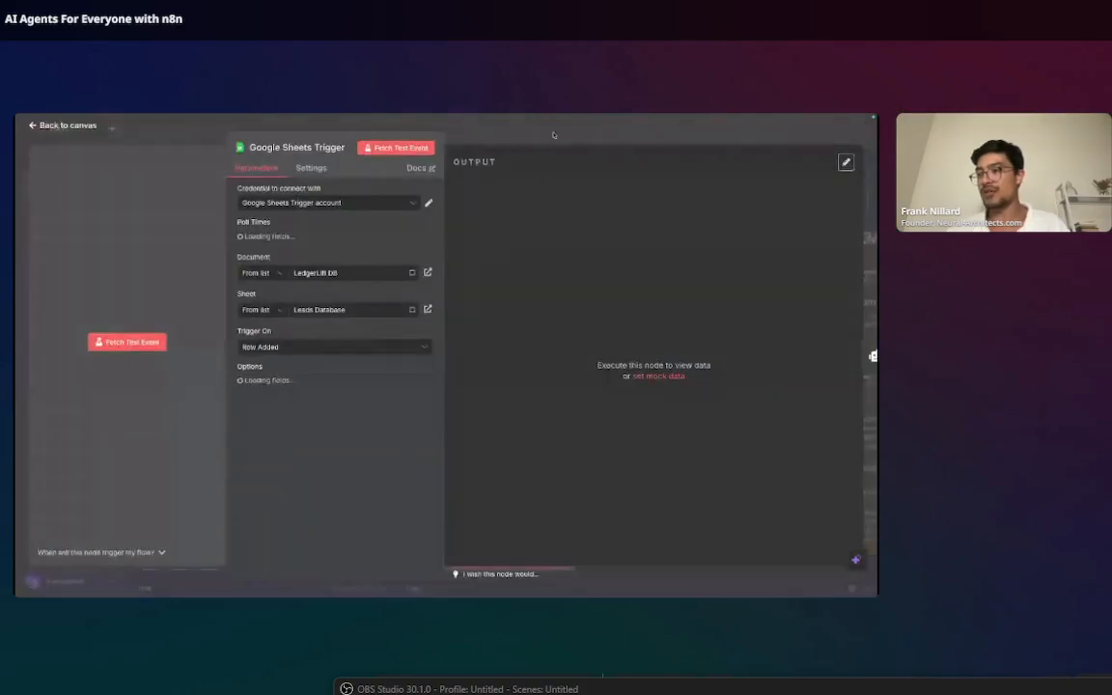
key("Escape")
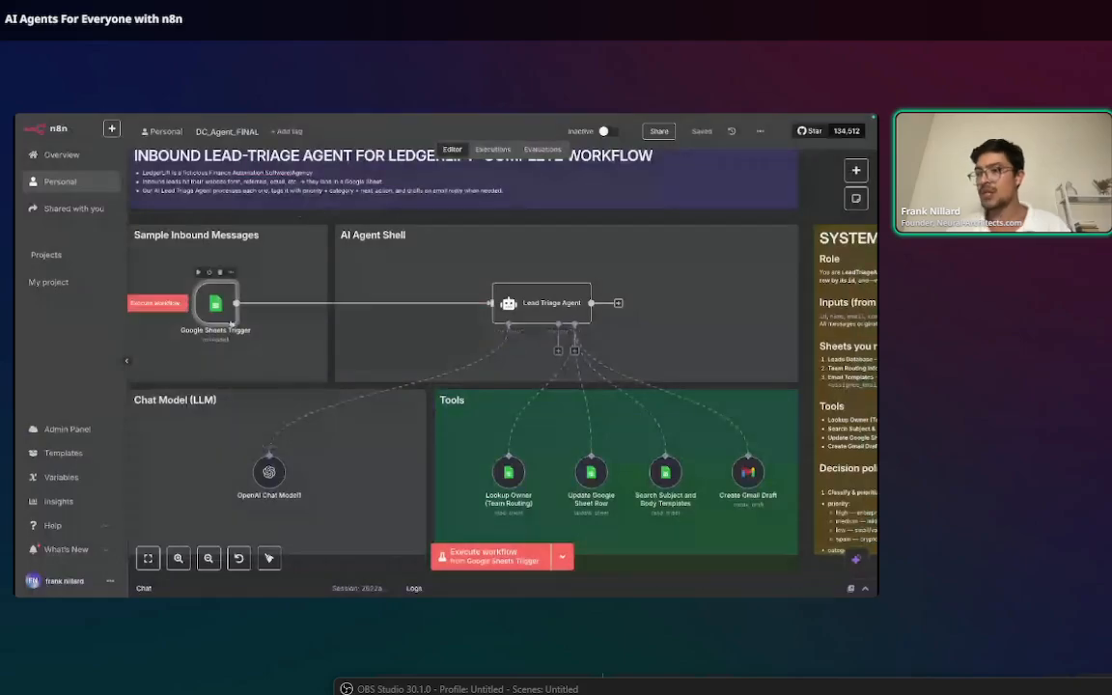
Switch to the LedgerLift DB spreadsheet, examine the lead rows in Leads Database, and return to the n8n workflow
mouse_move(354, 116)
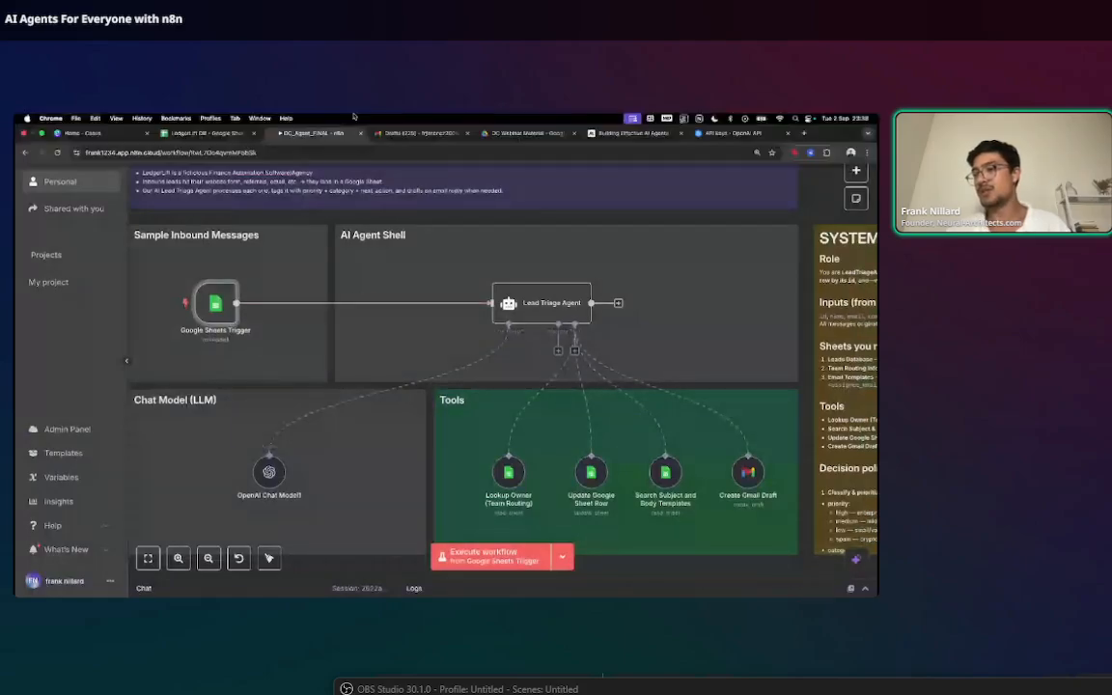
left_click(223, 134)
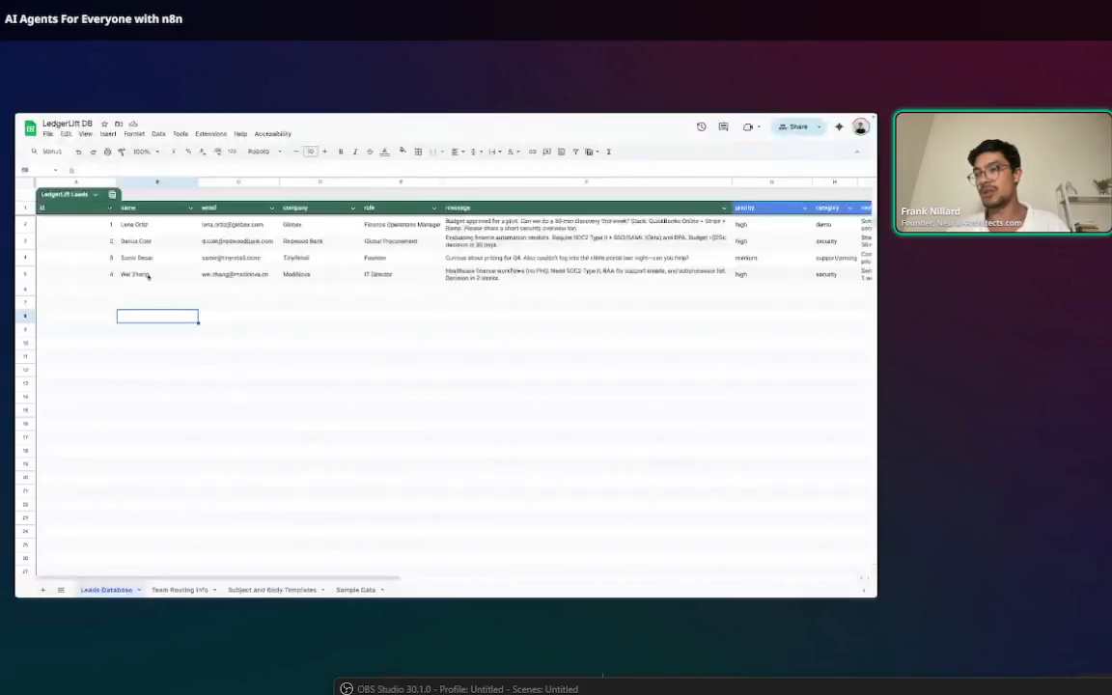
left_click_drag(140, 224, 267, 275)
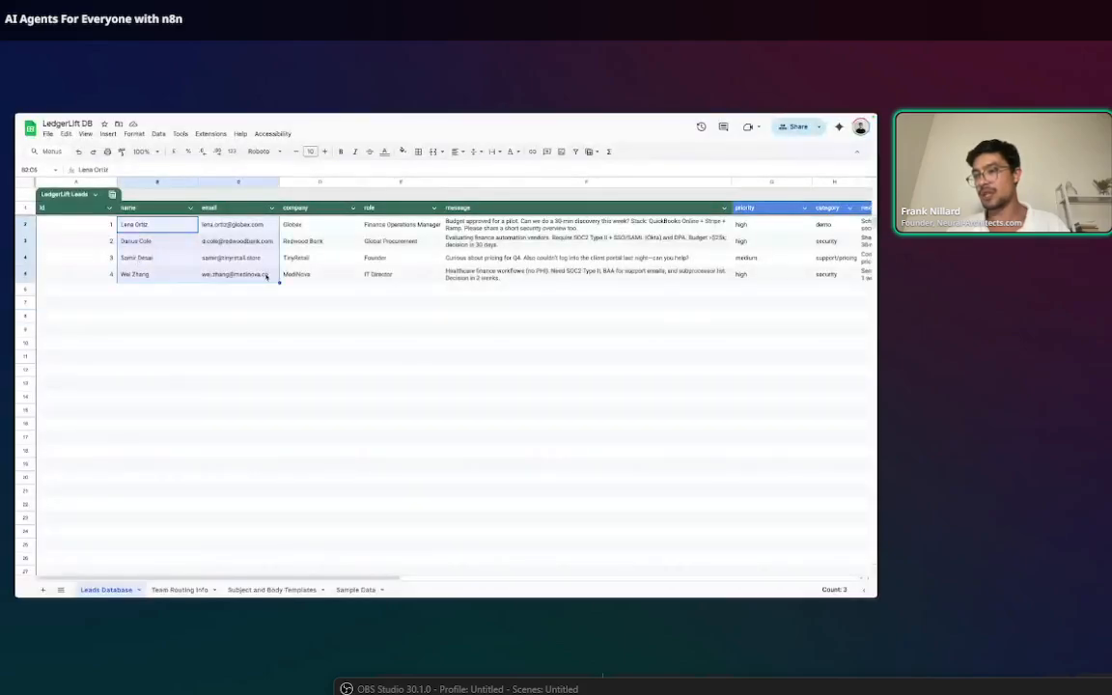
left_click(268, 275)
left_click_drag(144, 256, 775, 272)
mouse_move(235, 135)
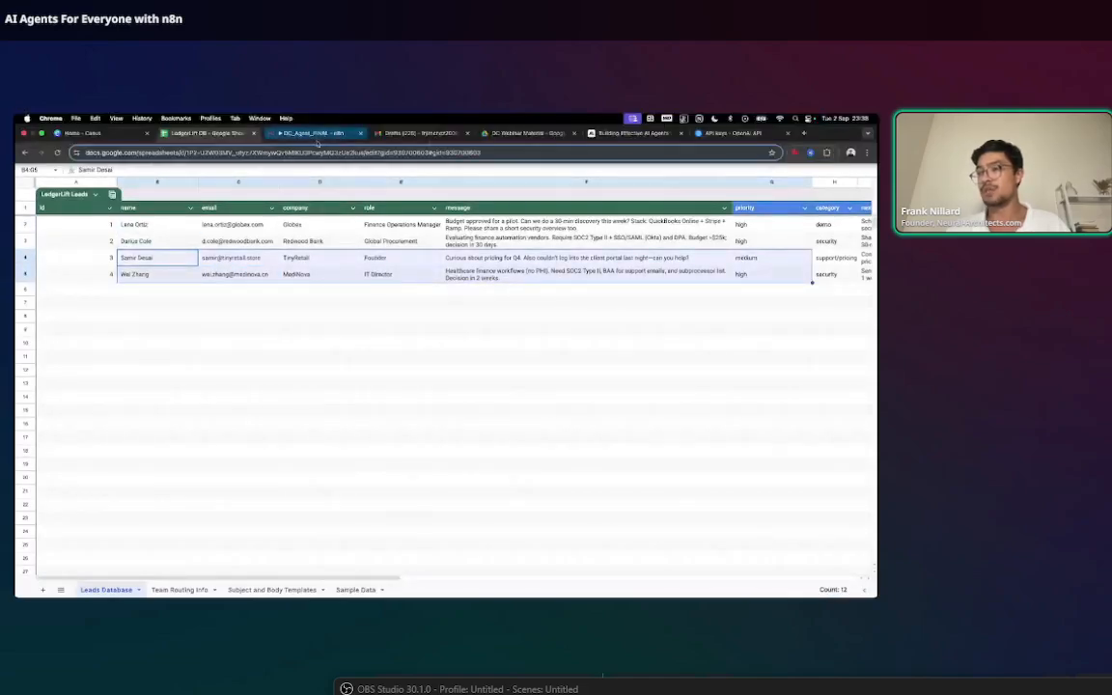
left_click(307, 132)
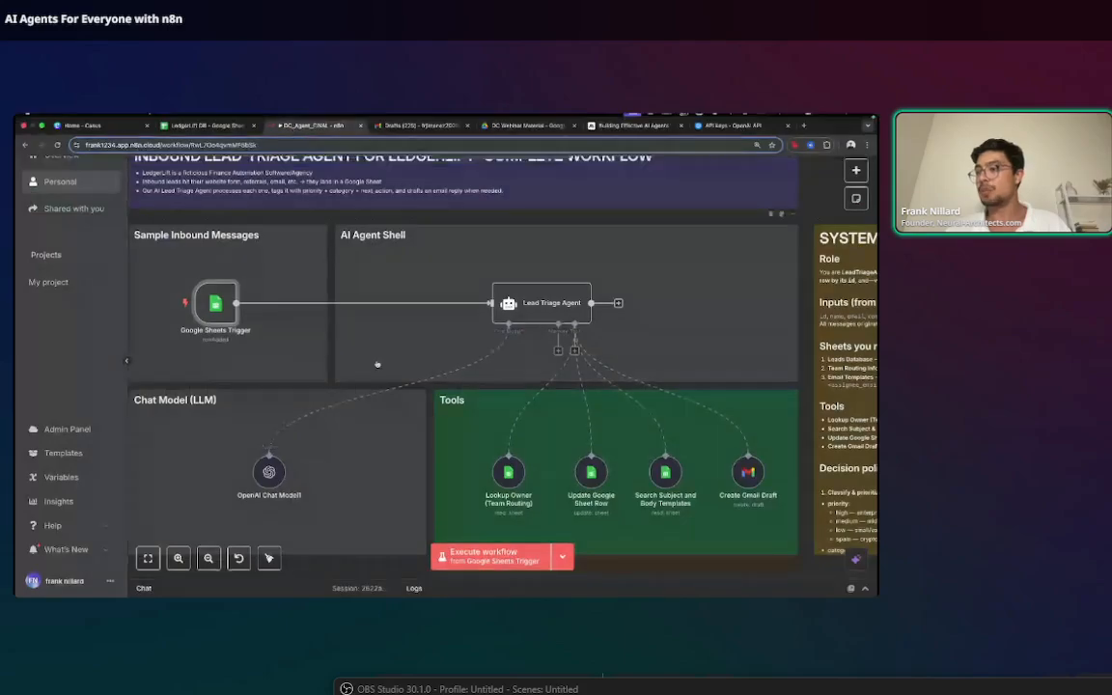
Disconnect the Google Sheets Trigger from the Lead Triage Agent and execute the workflow from the trigger alone
left_click(372, 303)
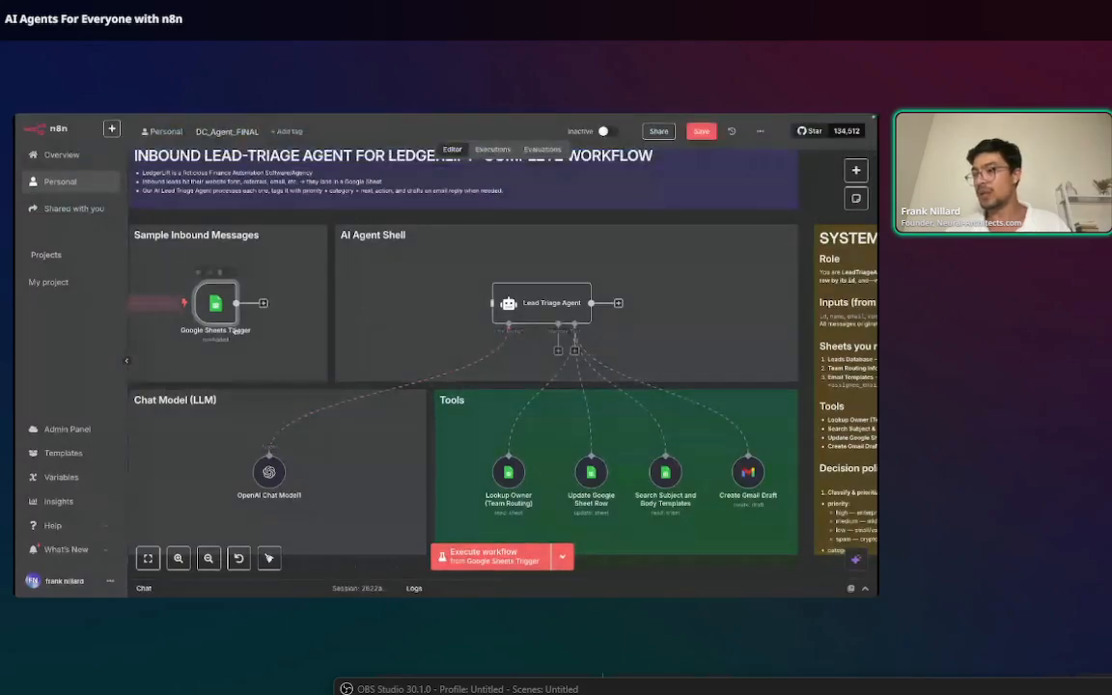
left_click(468, 551)
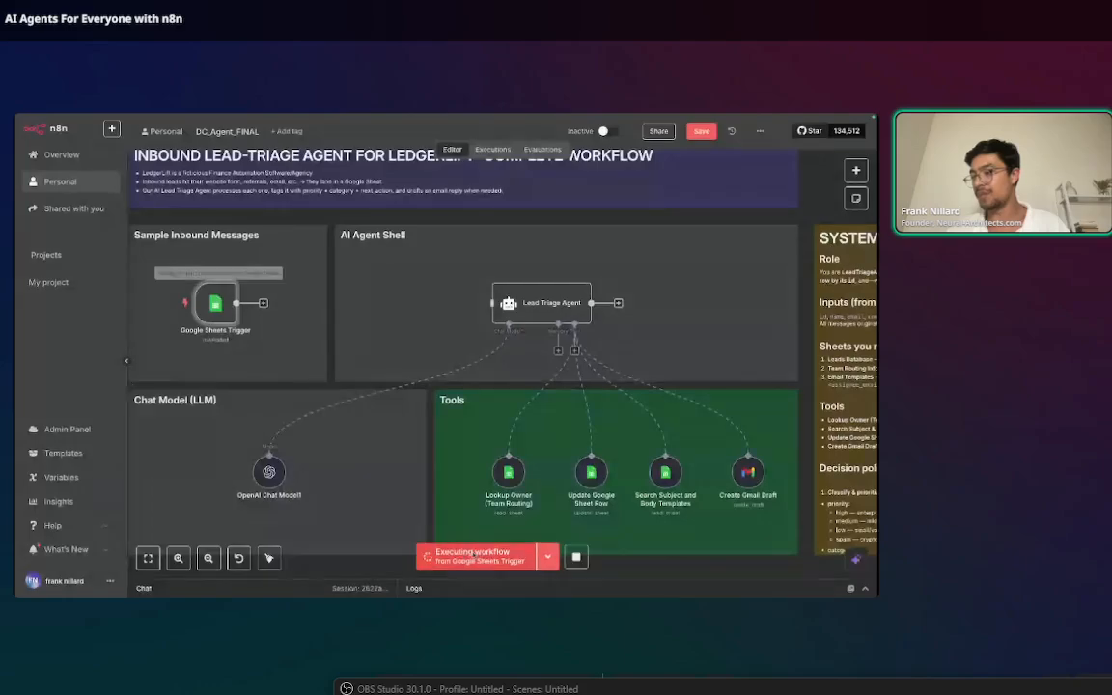
scroll(280, 374, "down", 2)
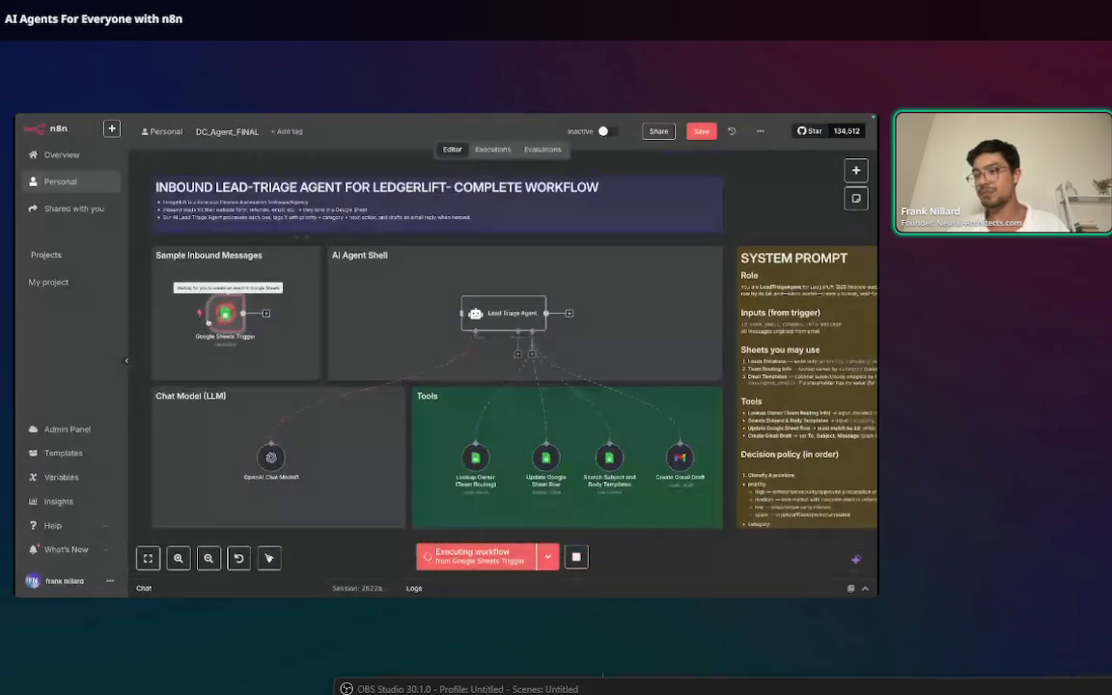
scroll(174, 306, "up", 4)
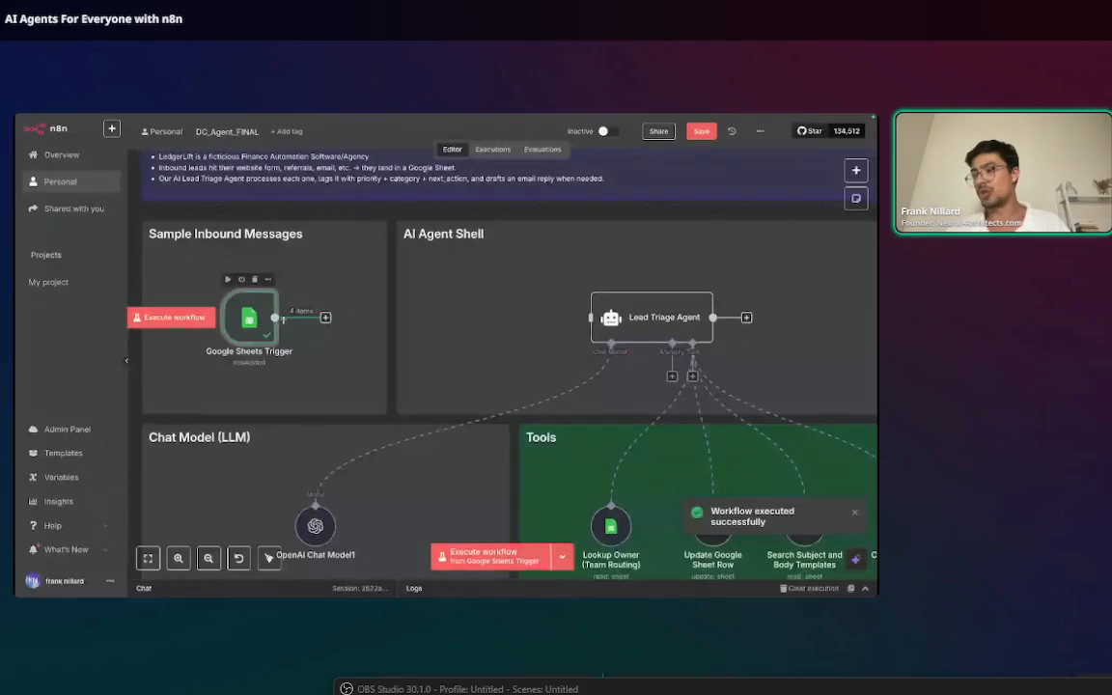
left_click_drag(258, 325, 268, 315)
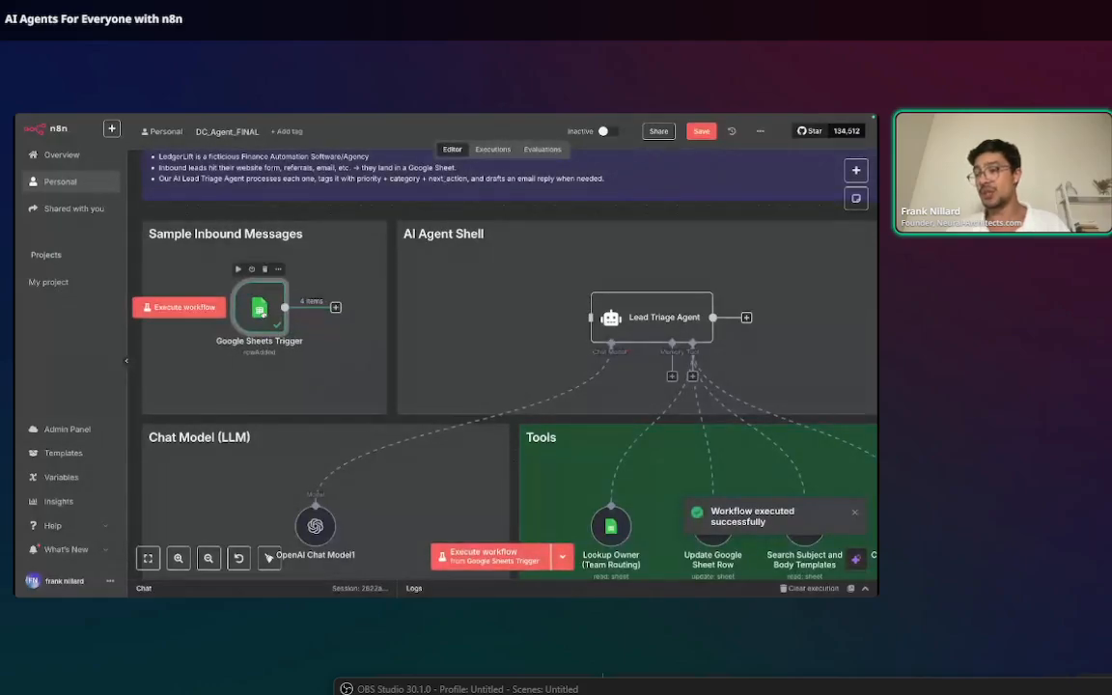
Check the Leads Database rows in the spreadsheet, inspect the Google Sheets Trigger's output in n8n, and return to the canvas
left_click(187, 126)
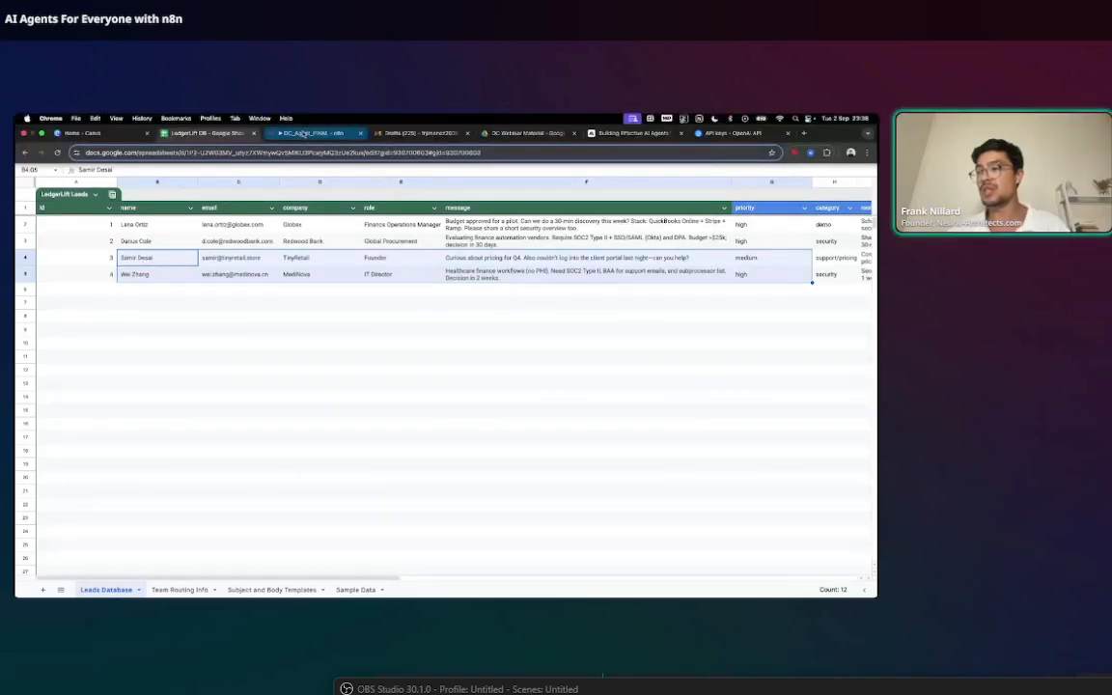
left_click(290, 123)
double_click(258, 307)
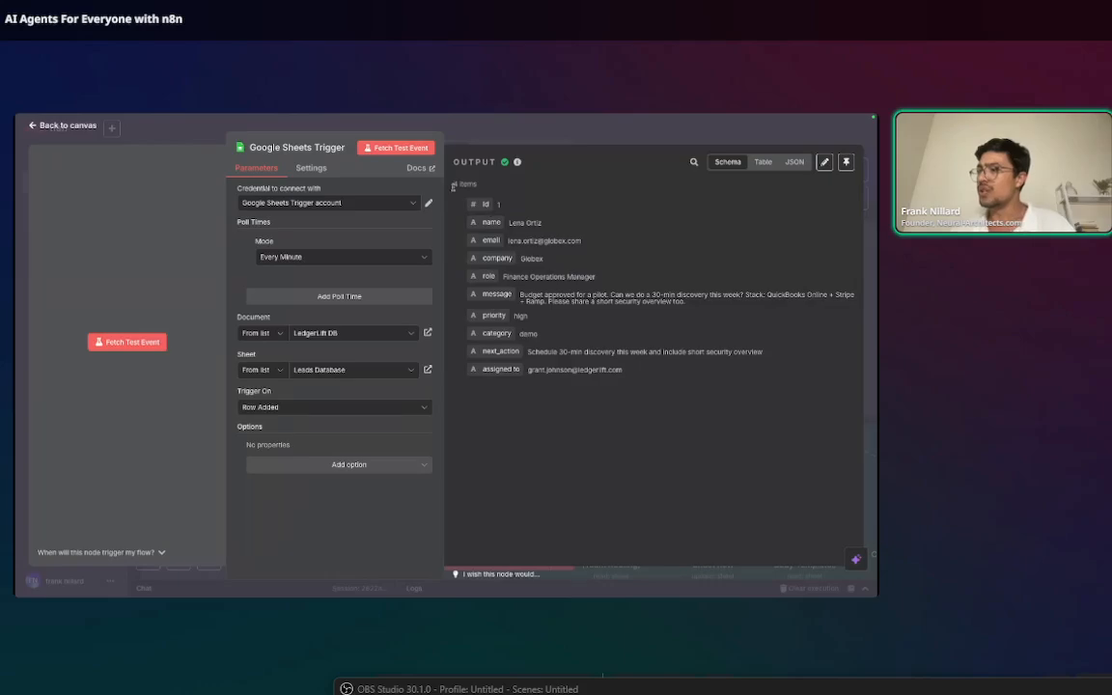
left_click_drag(453, 187, 489, 190)
left_click(544, 219)
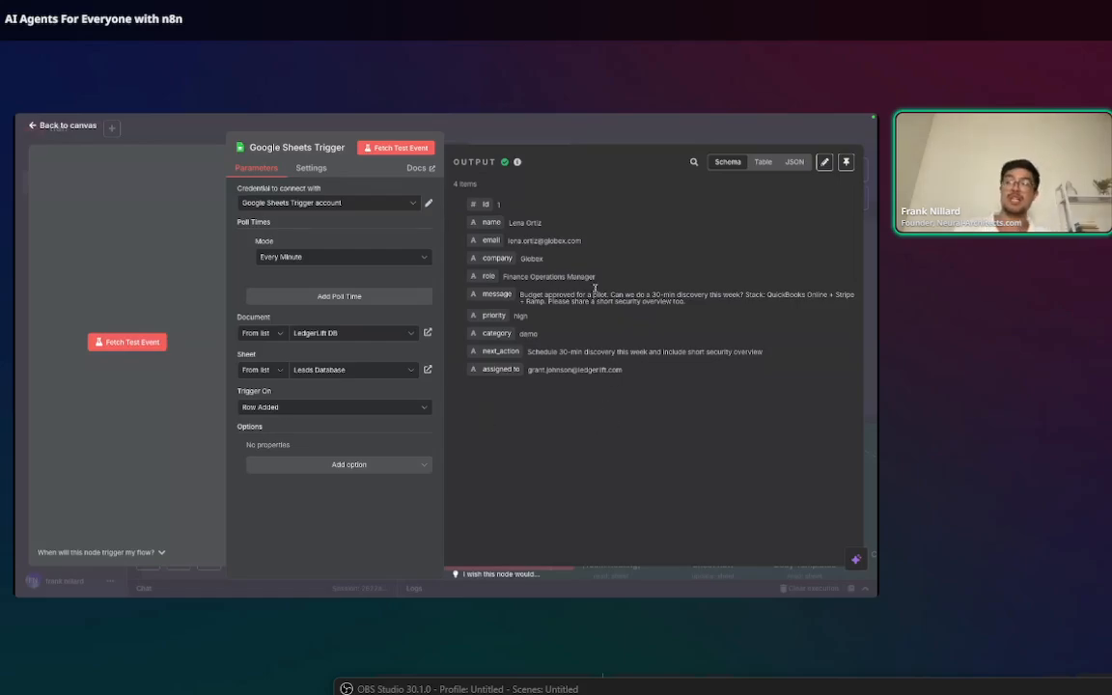
left_click(529, 121)
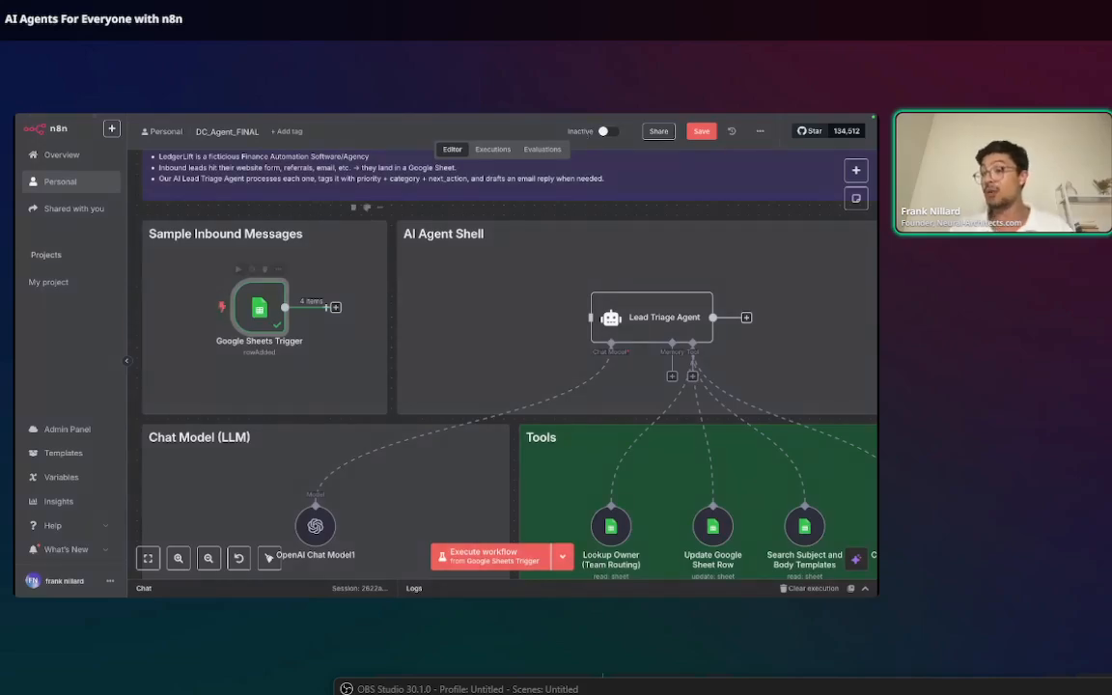
Connect the Google Sheets Trigger's output to the input of the Lead Triage Agent node
left_click_drag(336, 309, 591, 317)
scroll(451, 350, "down", 1)
scroll(714, 349, "right", 1)
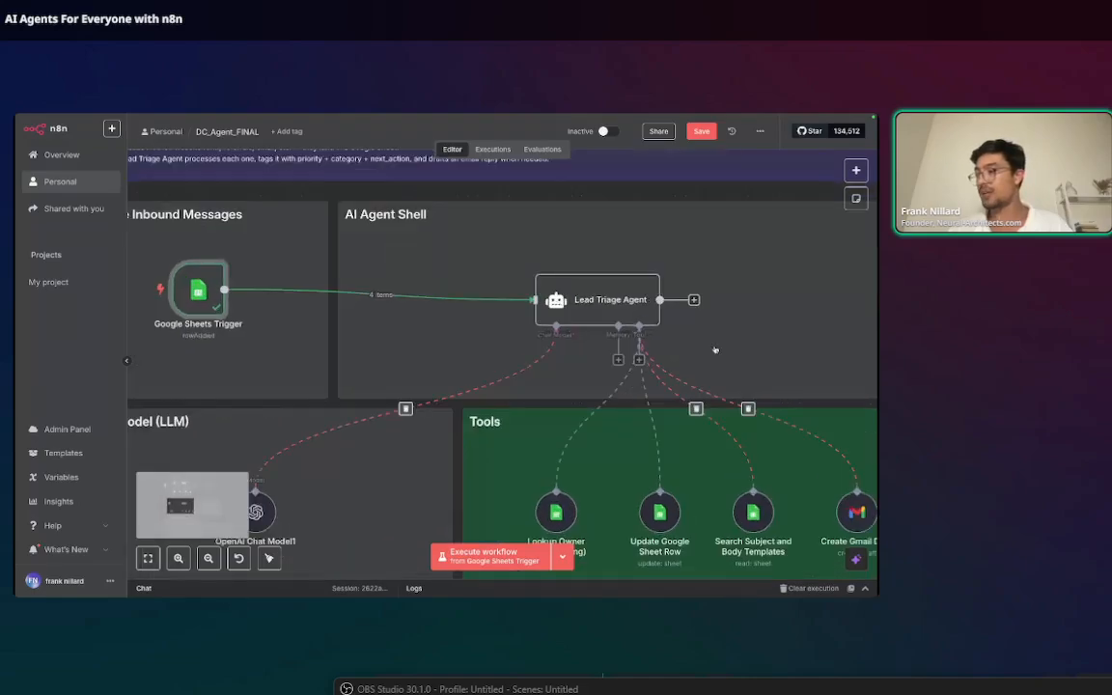
scroll(714, 350, "up", 2)
scroll(530, 295, "down", 2)
scroll(530, 296, "down", 2)
scroll(530, 295, "up", 2)
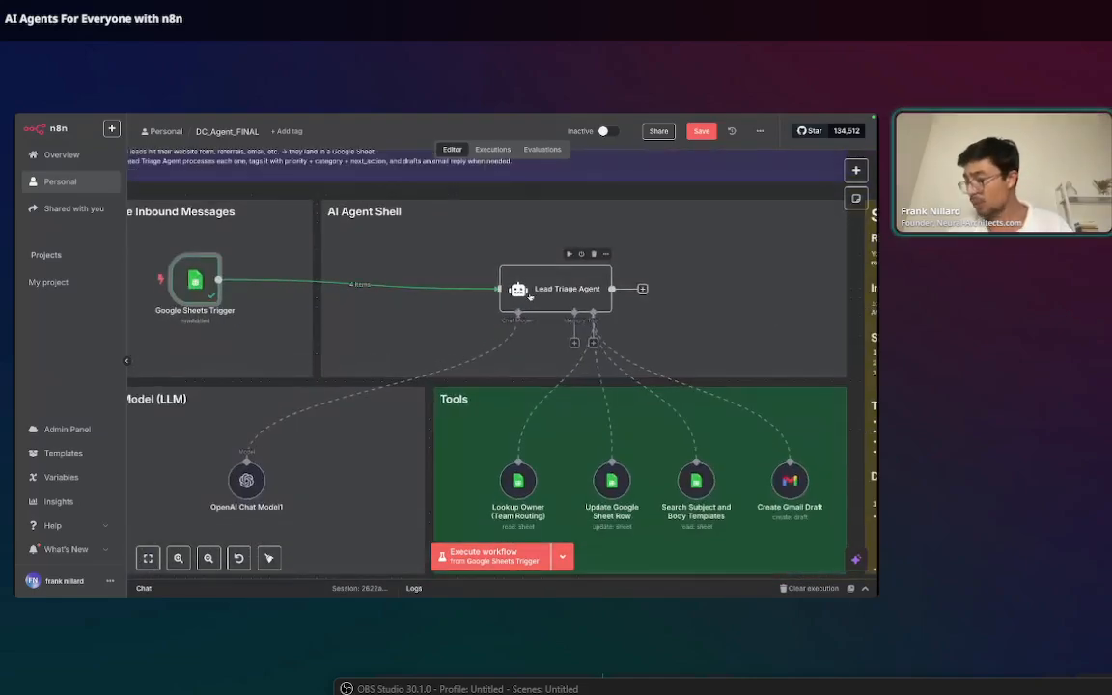
scroll(529, 297, "down", 1)
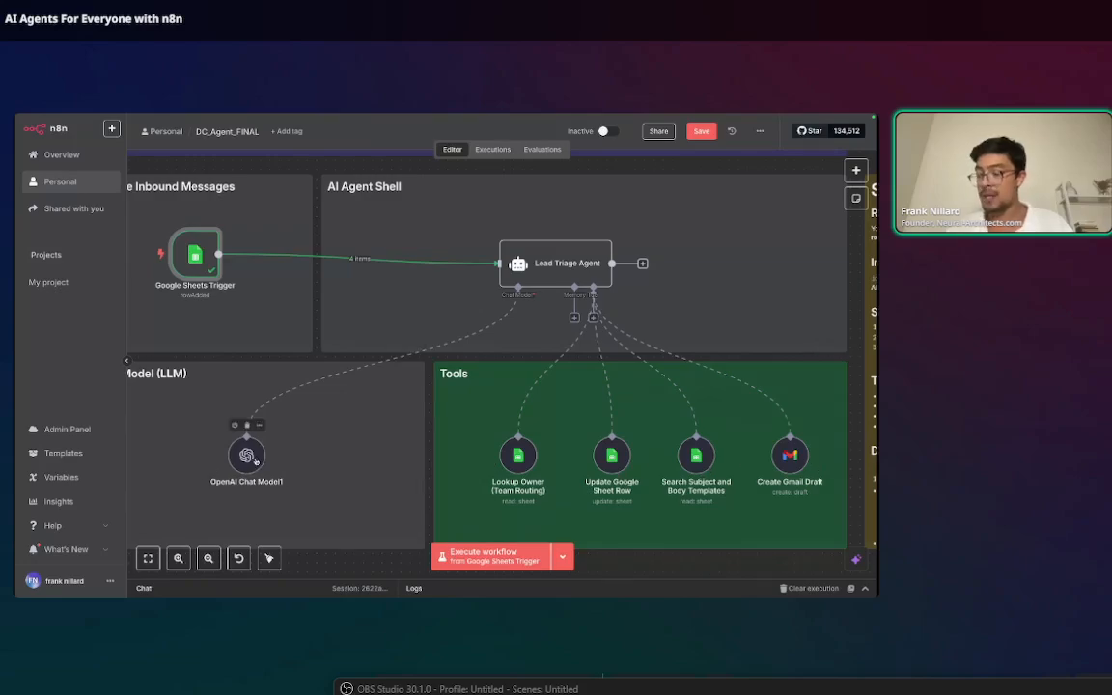
Move the OpenAI Chat Model1 node slightly to the left within the Chat Model (LLM) area
left_click_drag(252, 466, 228, 469)
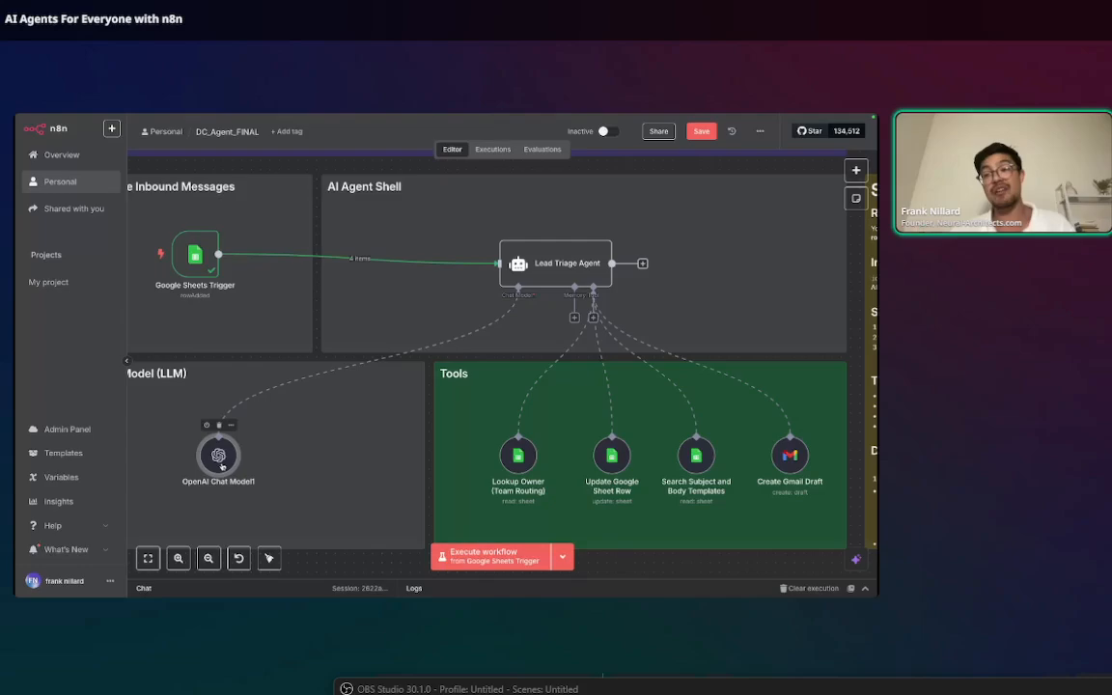
scroll(222, 466, "up", 5)
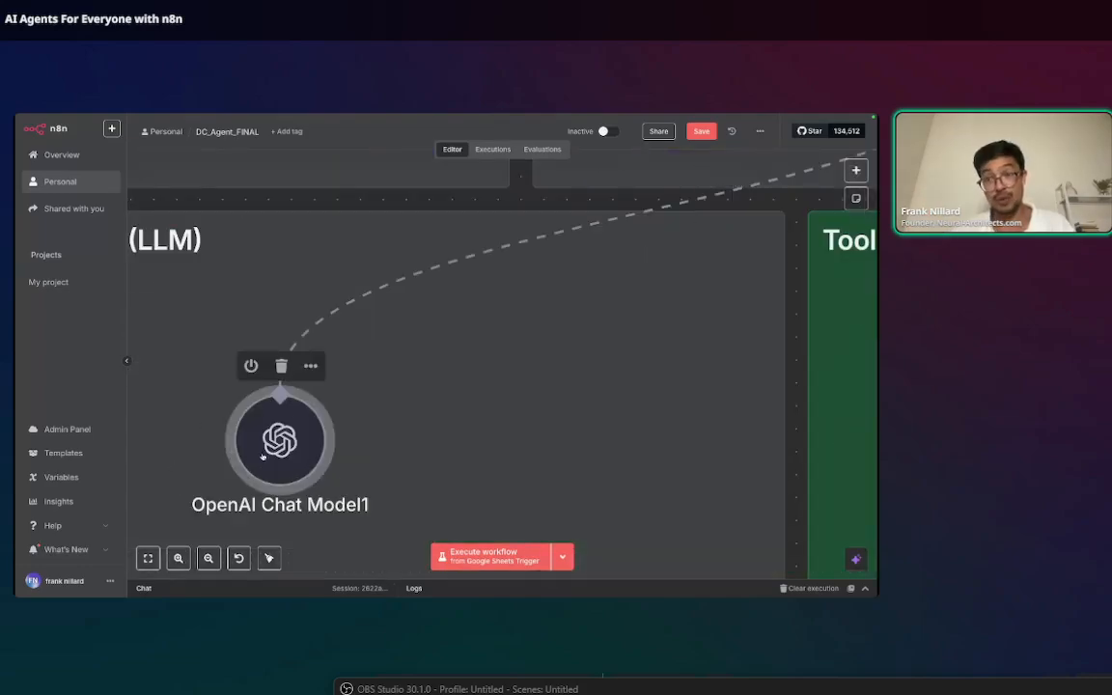
scroll(262, 457, "down", 5)
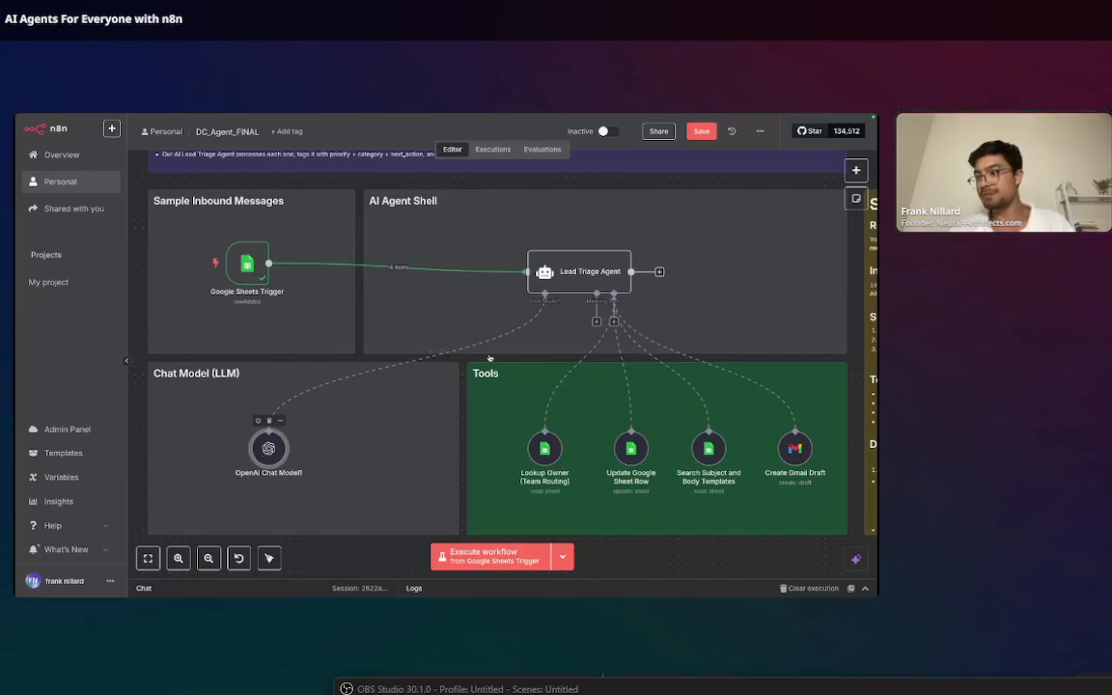
Open the OpenAI Chat Model1 node, review its available credentials, and return to the canvas with the same account selected
double_click(250, 455)
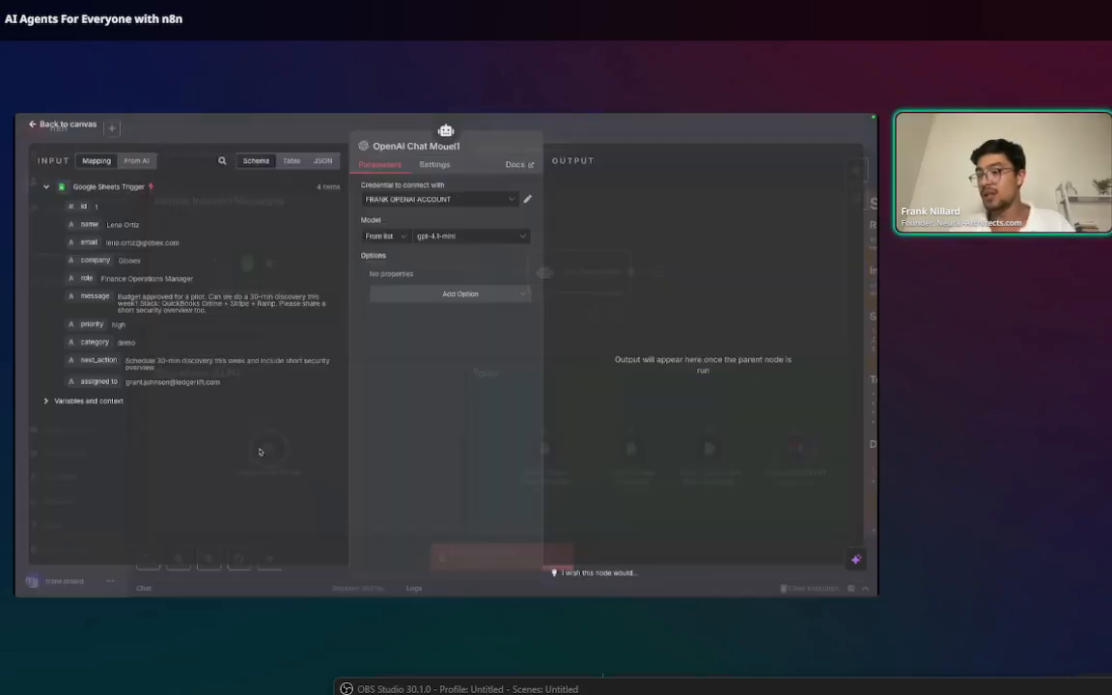
left_click(437, 200)
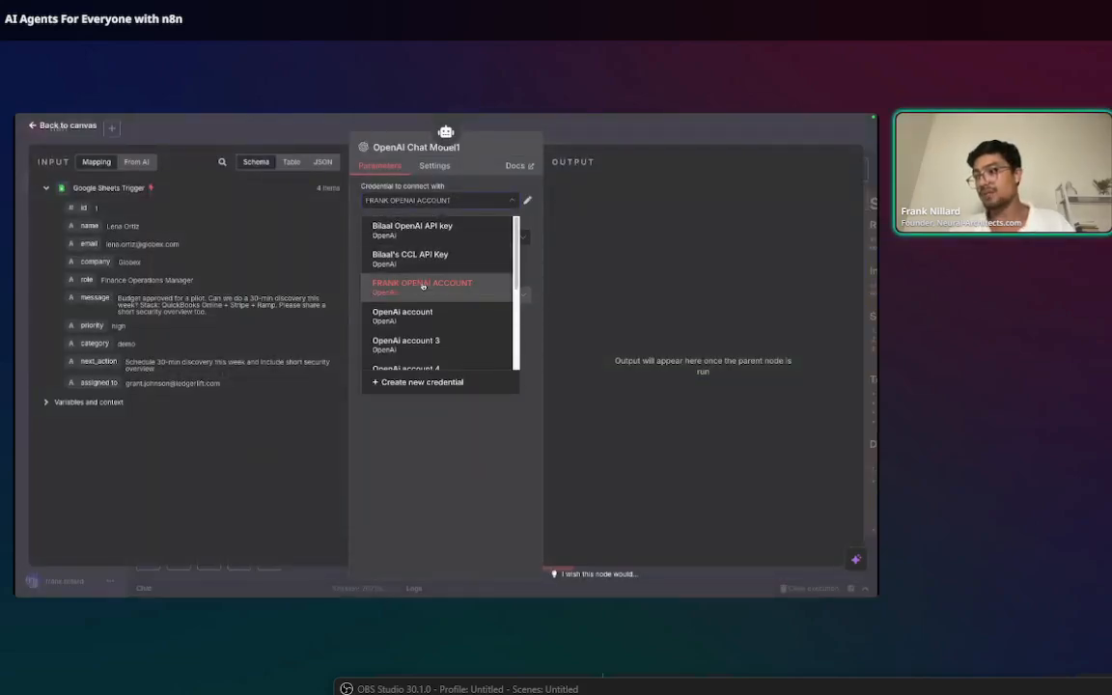
left_click(440, 200)
left_click(444, 199)
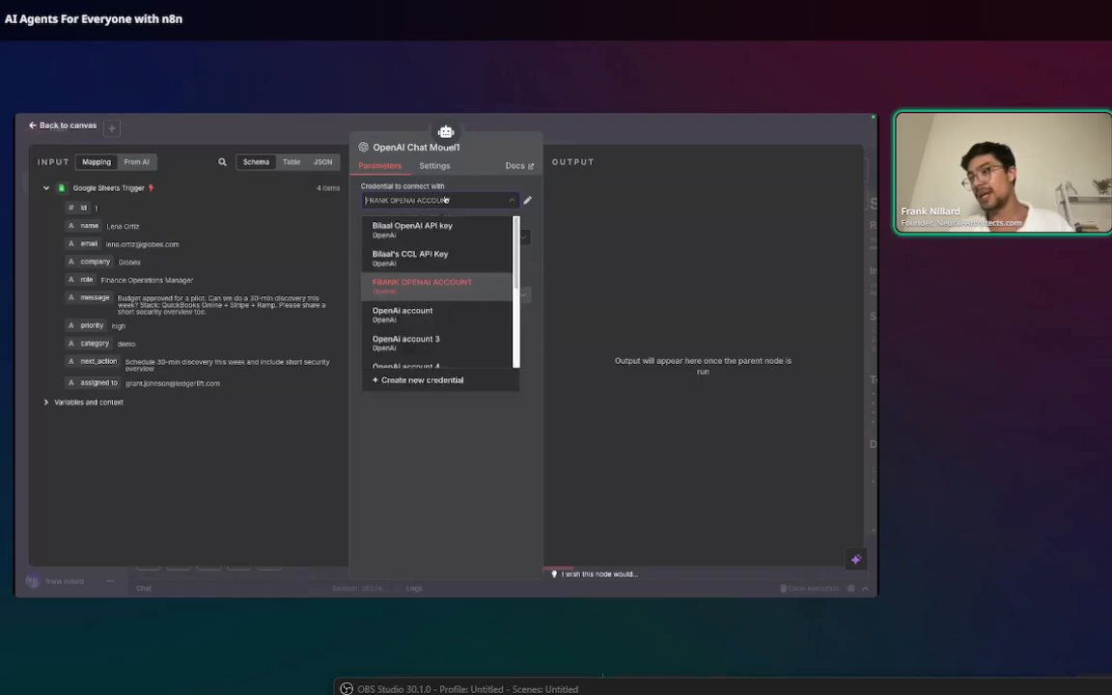
left_click(435, 286)
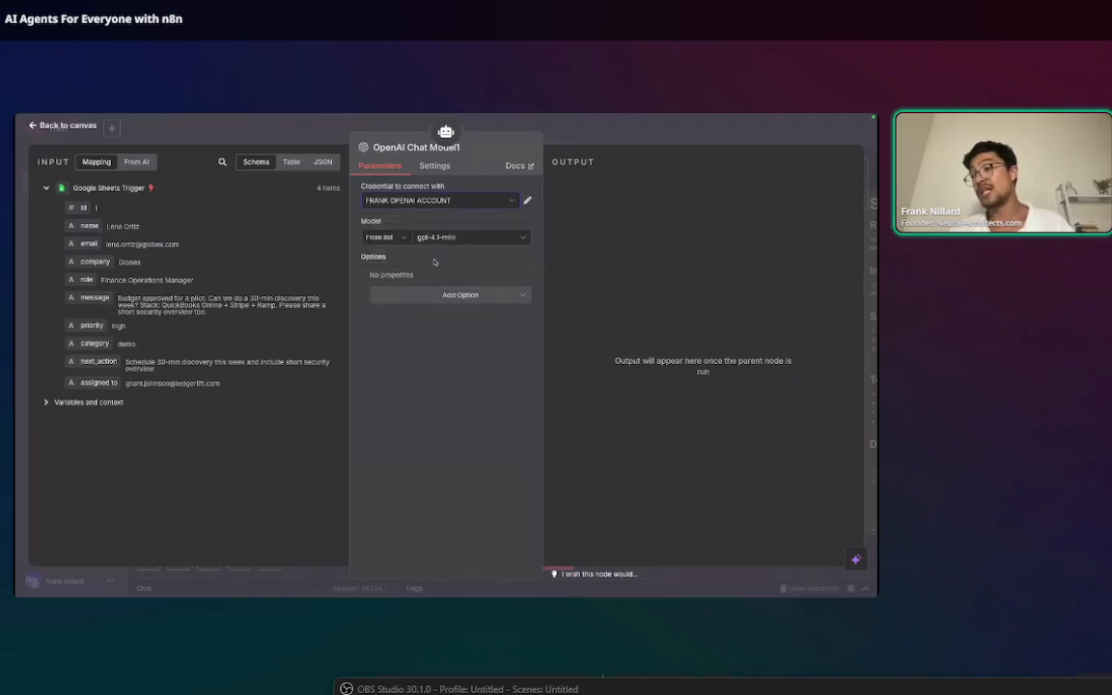
left_click(590, 140)
Inspect the OpenAI Chat Model (LLM) node in the example agent section above, and close it
scroll(436, 344, "up", 5)
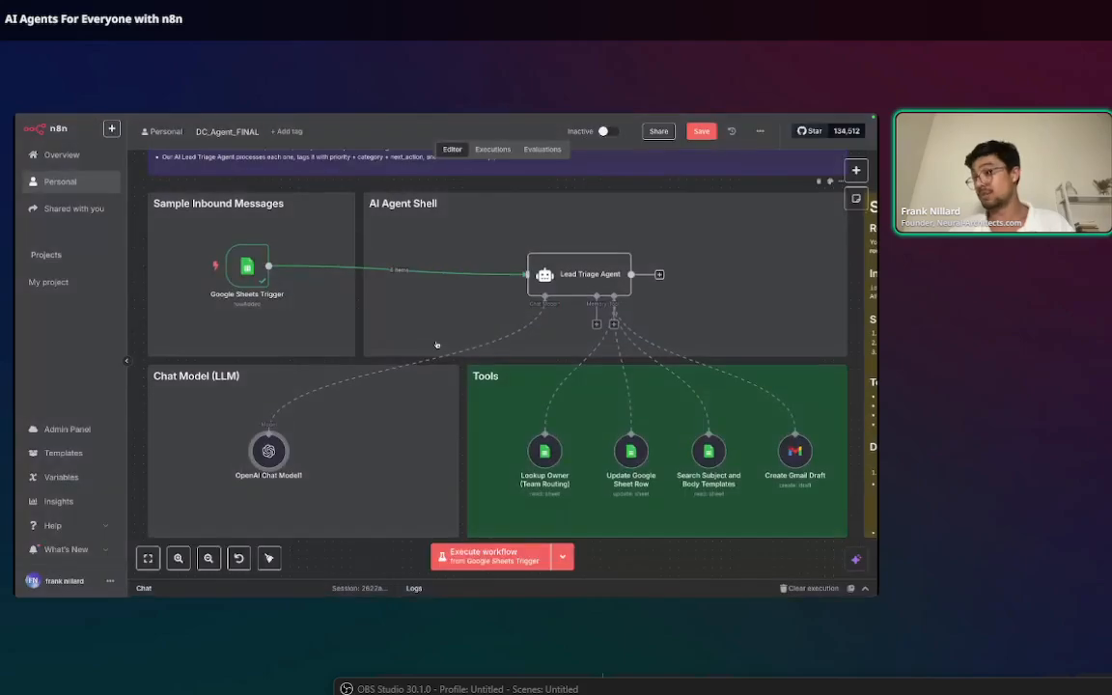
scroll(403, 367, "up", 2)
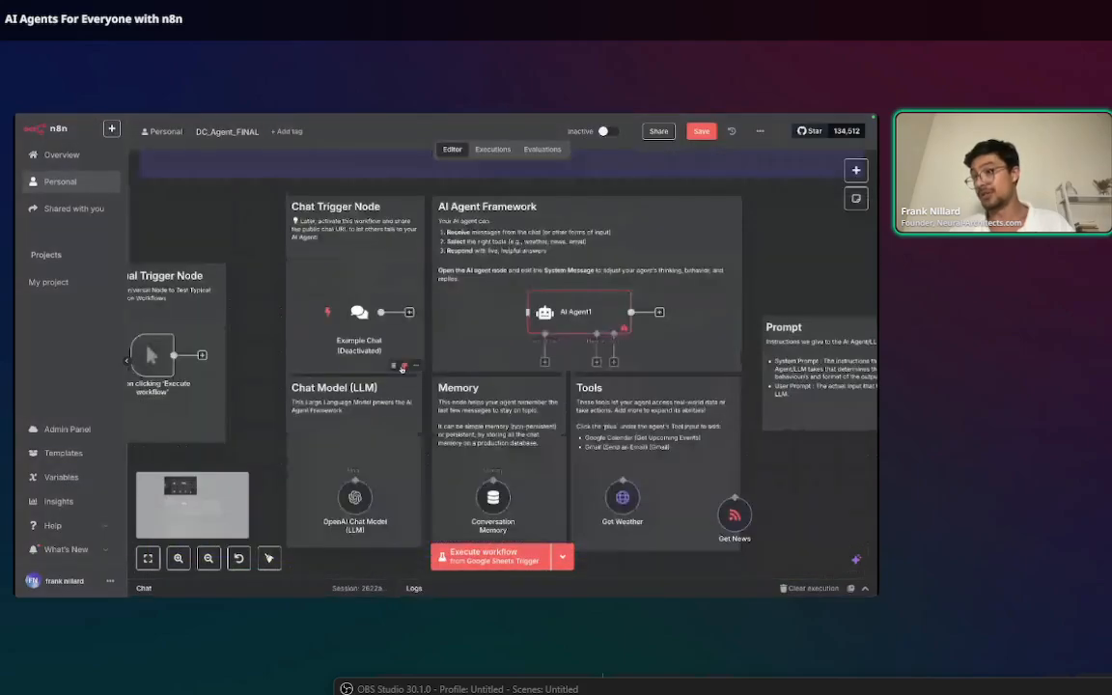
scroll(399, 373, "down", 2)
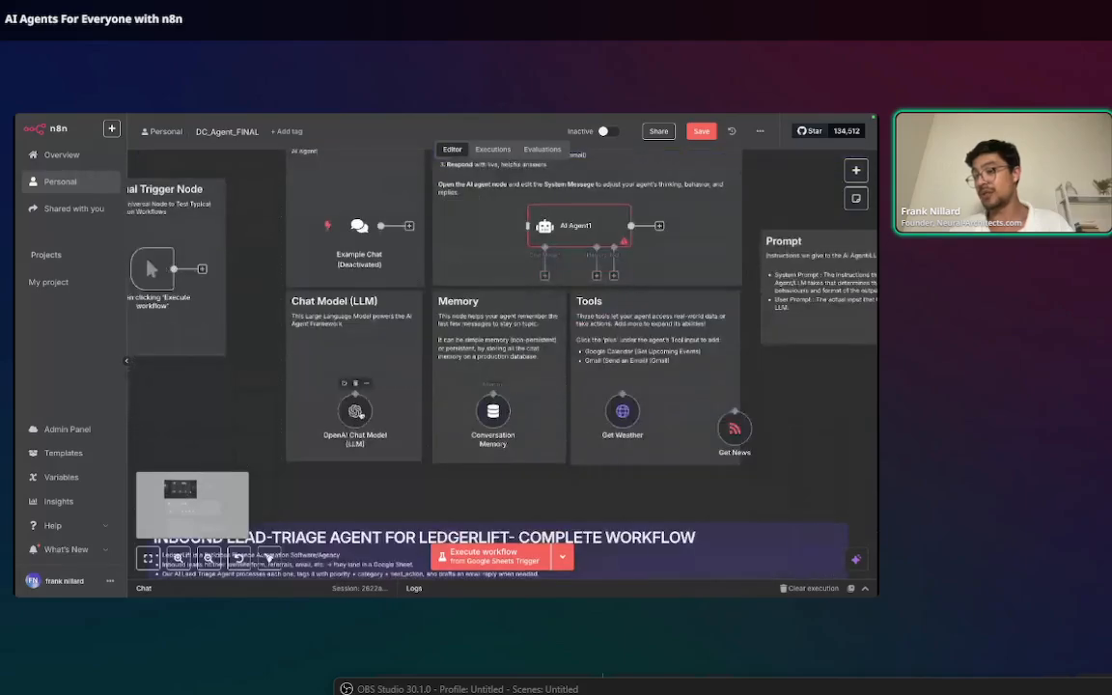
double_click(358, 415)
left_click(570, 148)
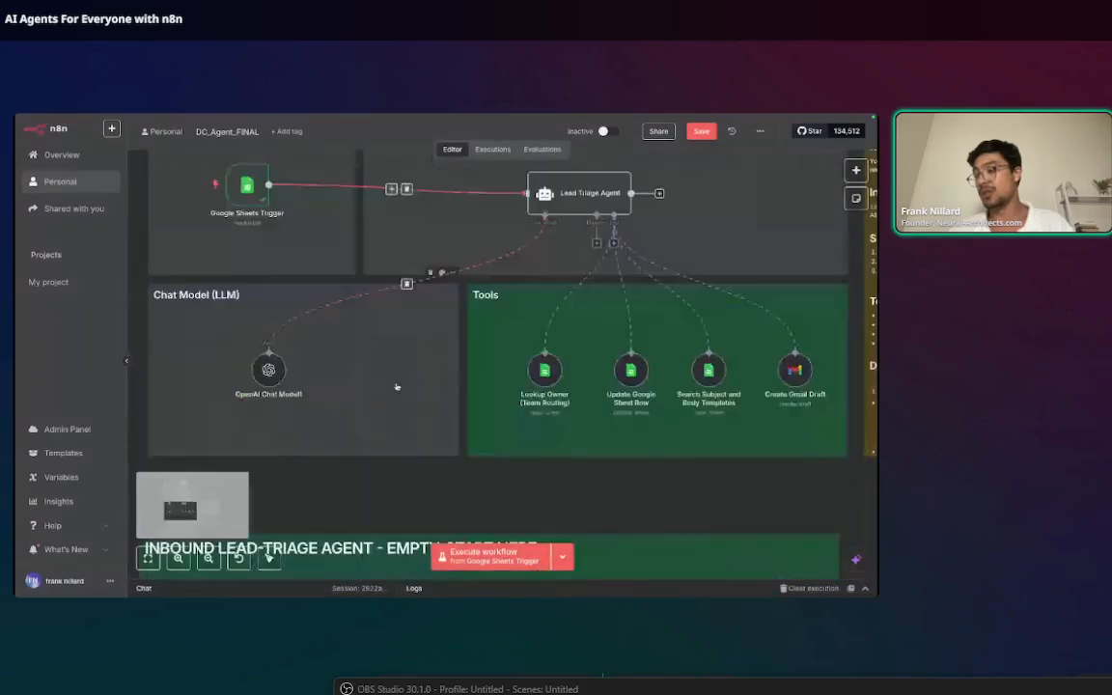
Reopen OpenAI Chat Model1 to examine the option for creating a new credential and the model selection, and return to the canvas
double_click(267, 368)
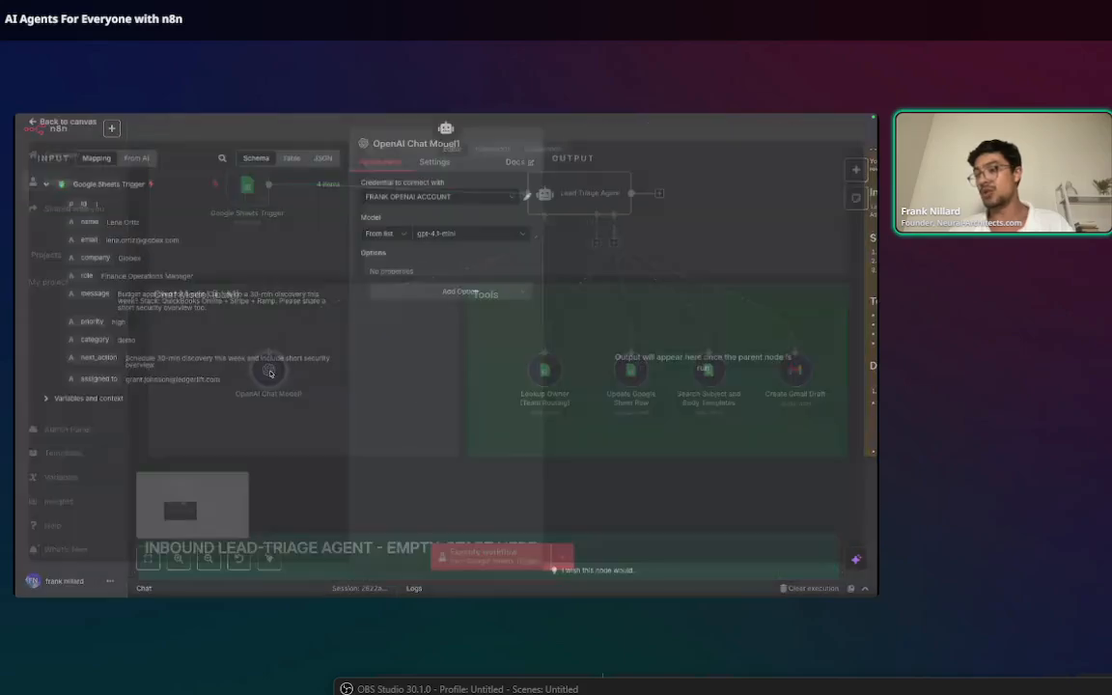
left_click(403, 199)
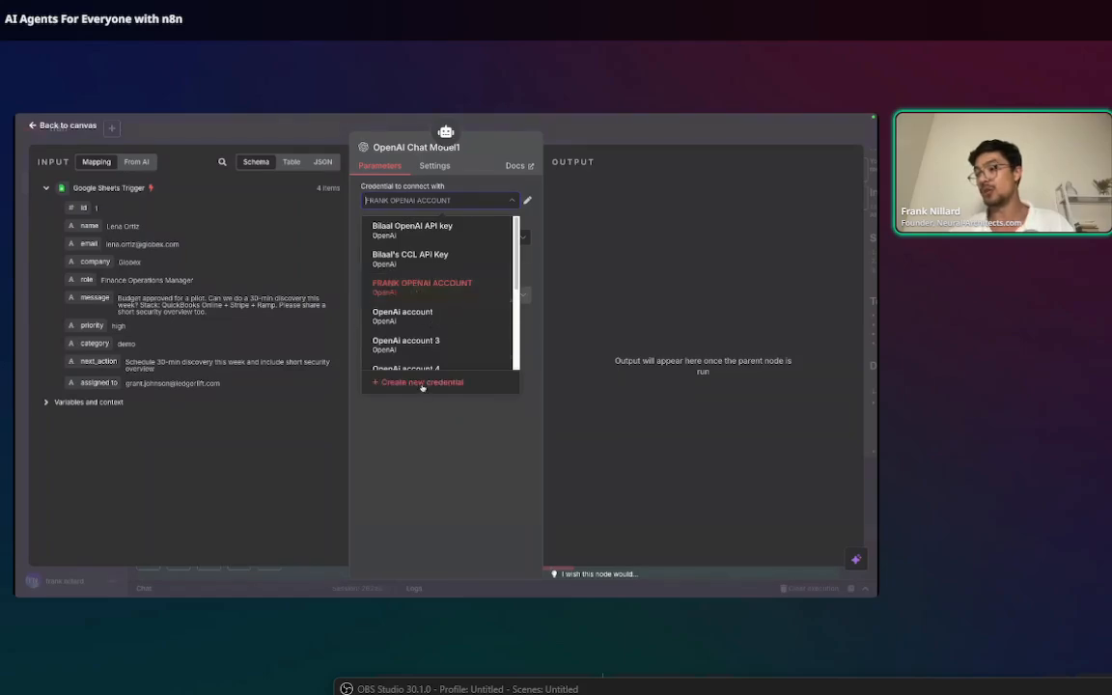
left_click(425, 426)
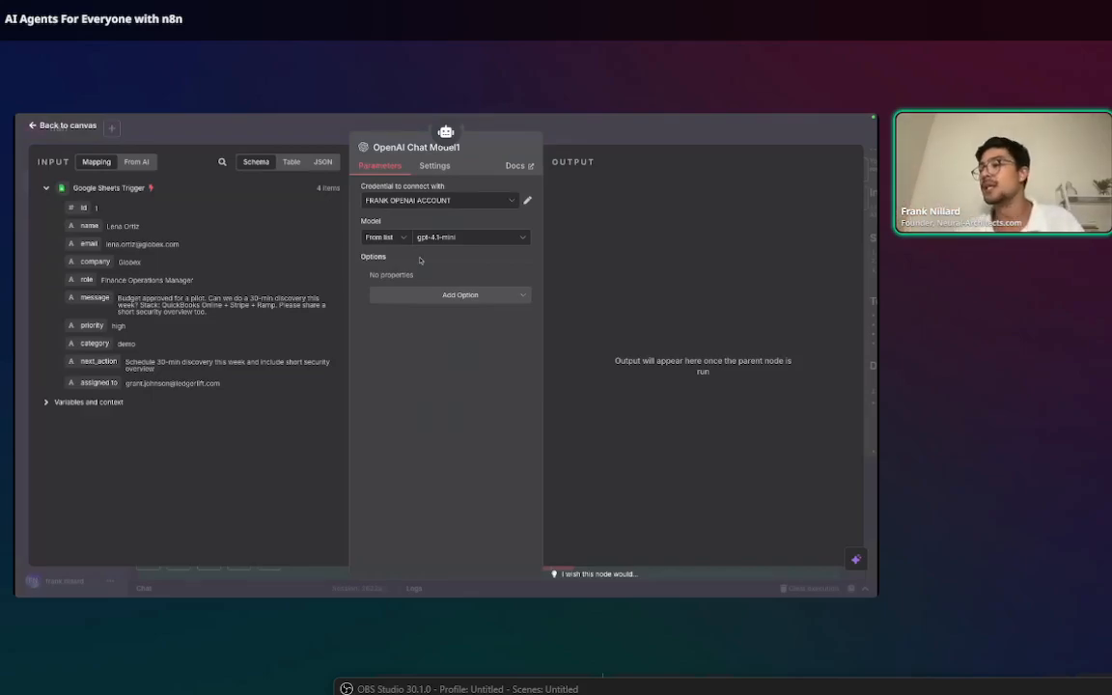
left_click(458, 240)
left_click(474, 214)
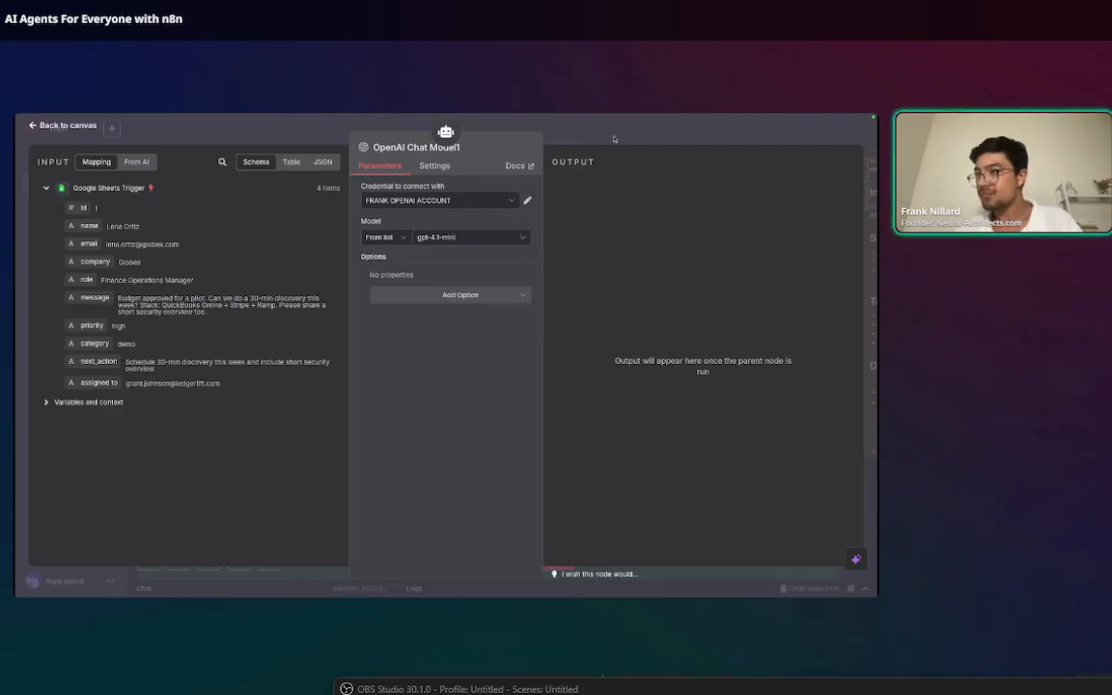
left_click(613, 139)
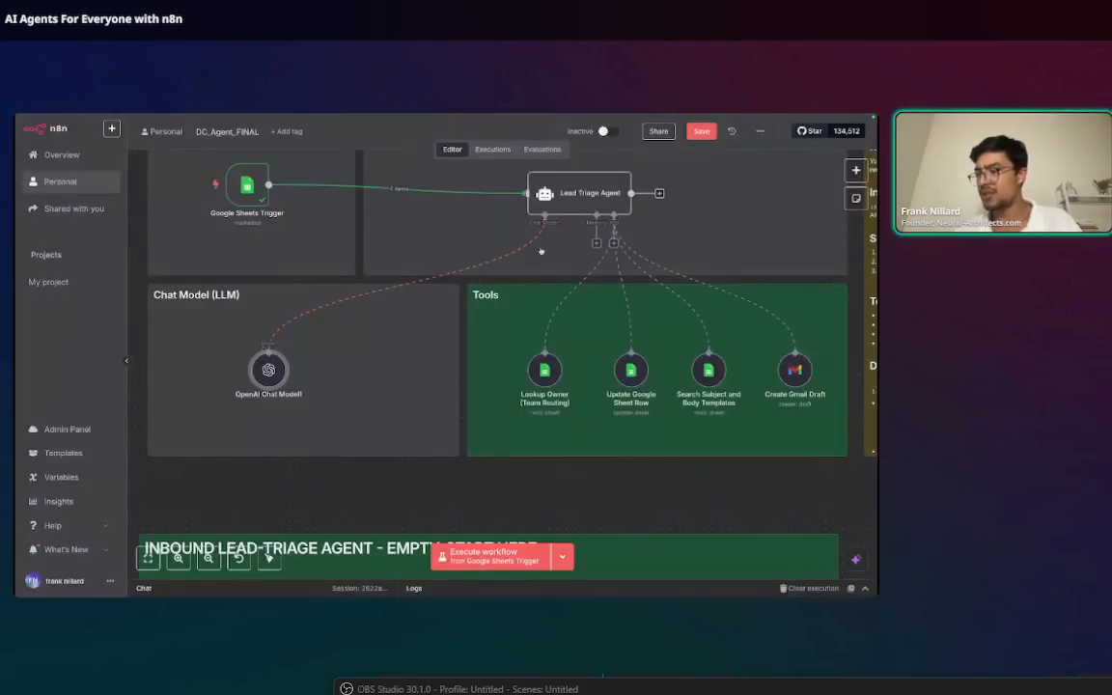
Examine the Google Sheets and Gmail tools connected to the Lead Triage Agent
scroll(389, 375, "up", 1)
scroll(330, 387, "down", 1)
scroll(665, 382, "right", 1)
scroll(668, 381, "up", 1)
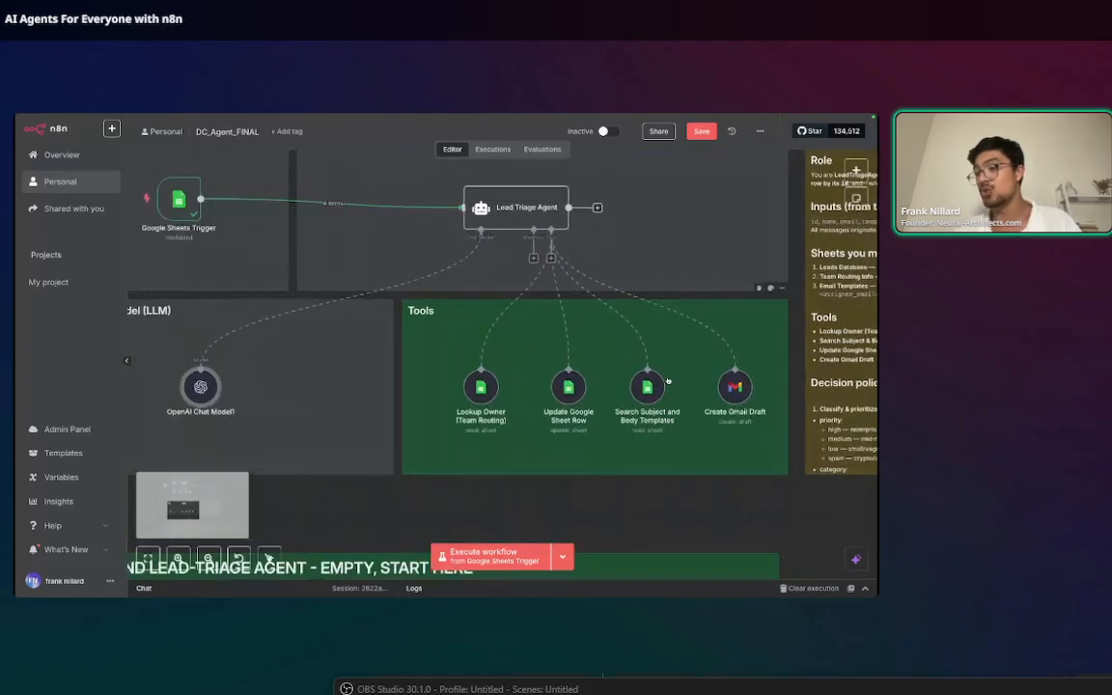
scroll(386, 362, "down", 2)
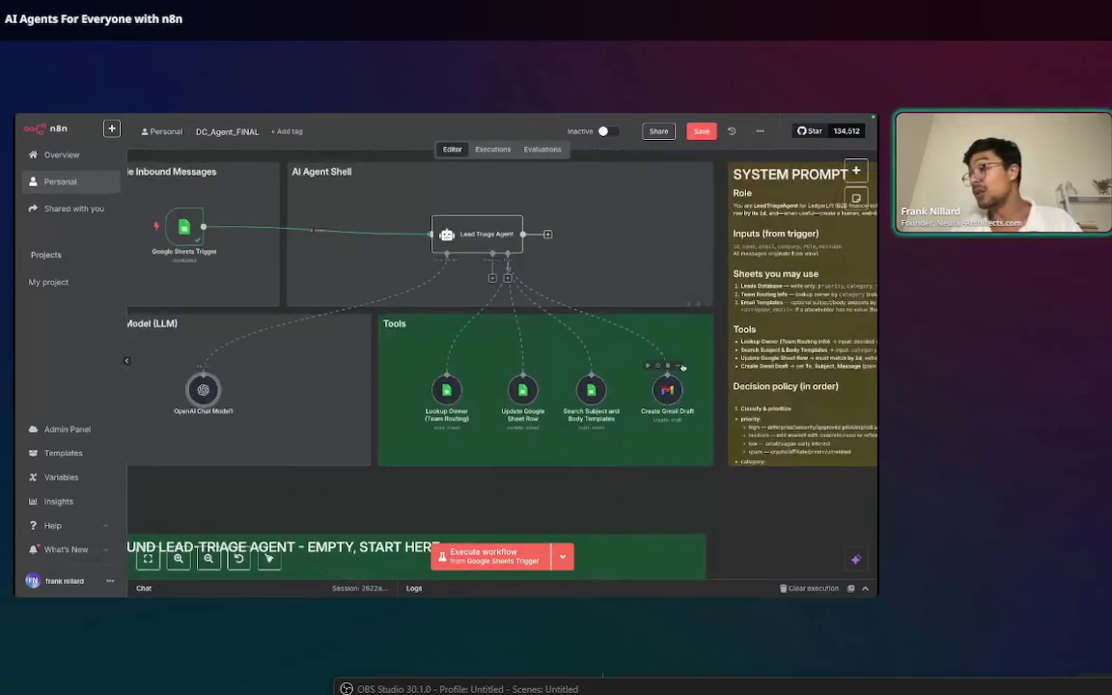
scroll(418, 320, "up", 3)
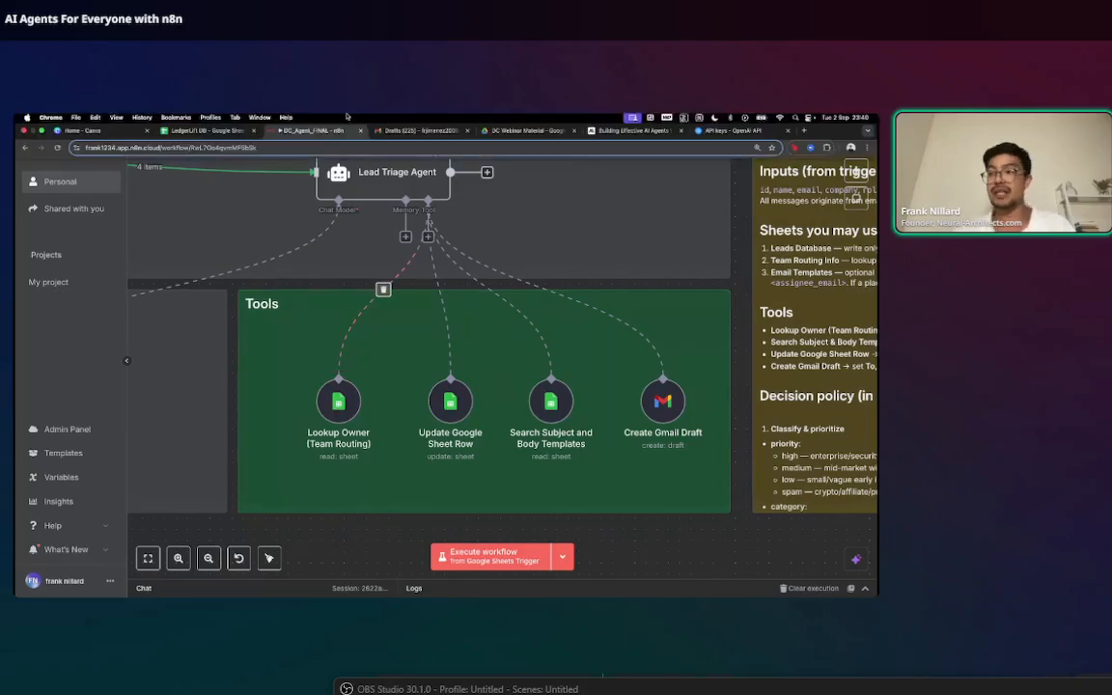
Switch to the LedgerLift DB spreadsheet and examine the priority, category, next_action and assigned to columns in Leads Database
left_click(202, 133)
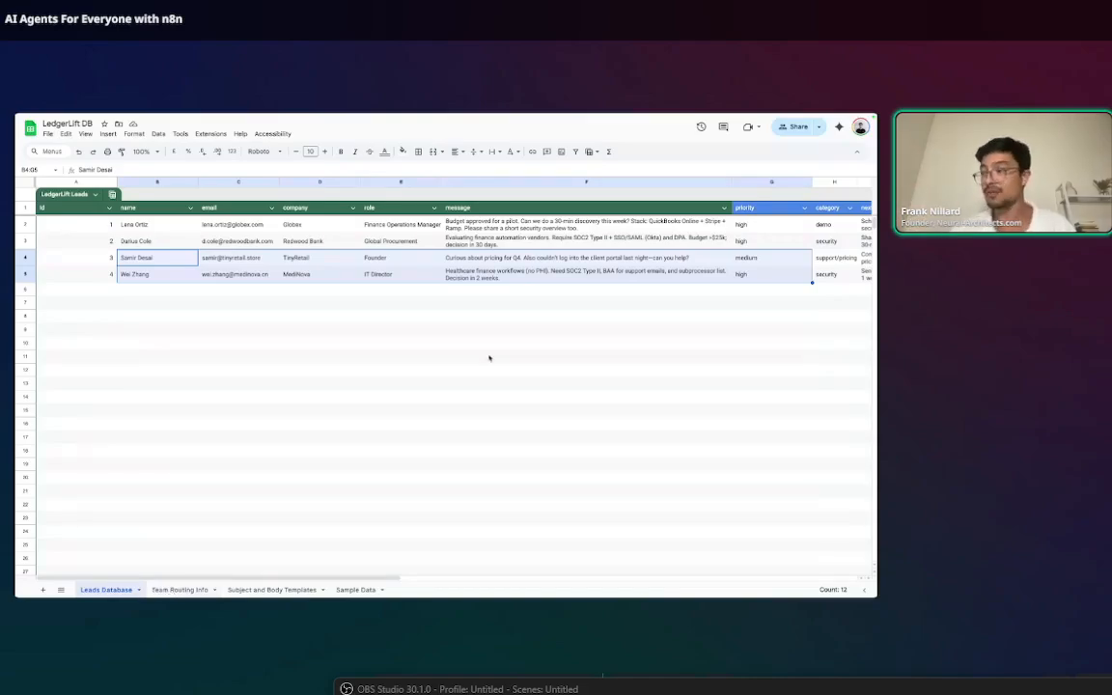
scroll(490, 354, "right", 5)
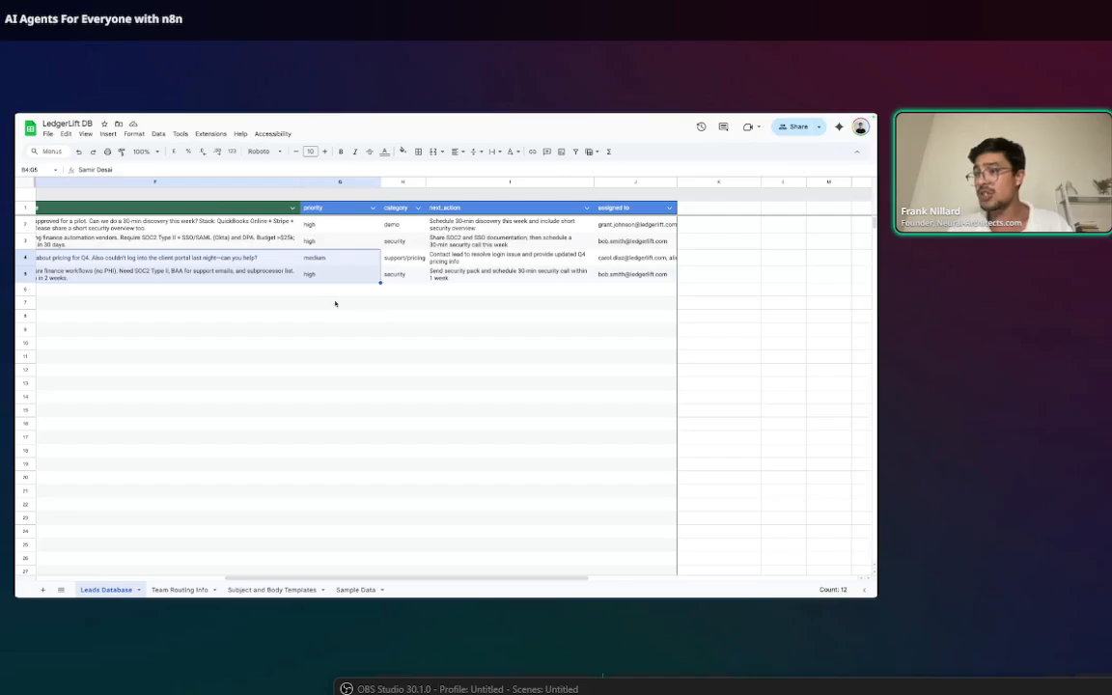
left_click_drag(335, 290, 643, 377)
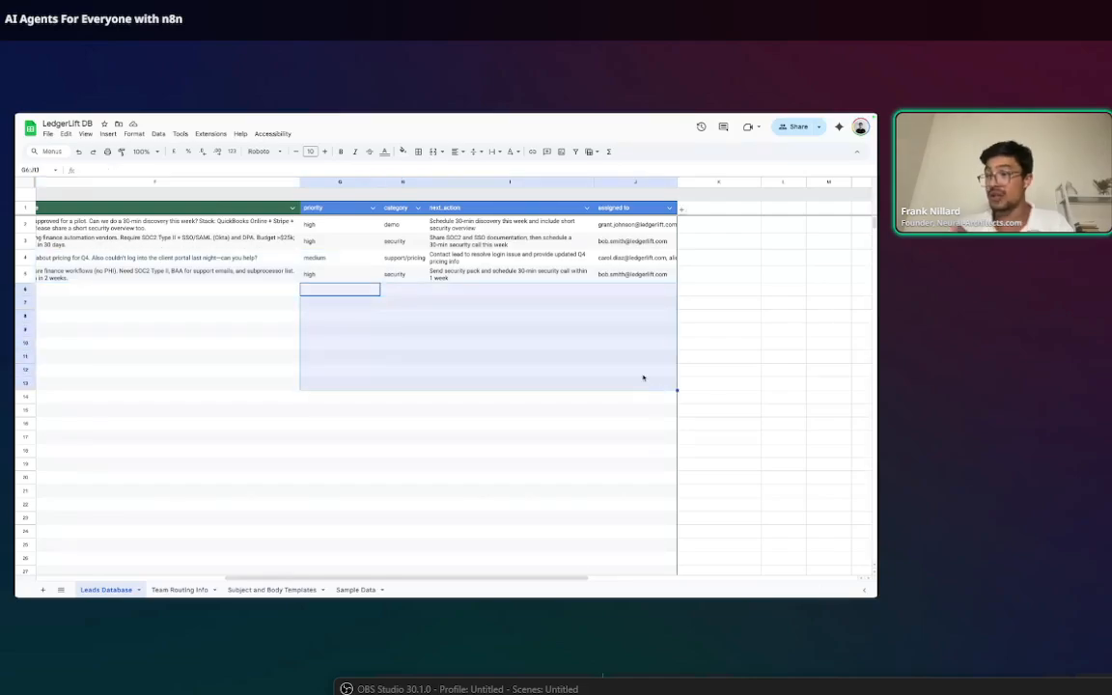
Review the Team Routing Info, Subject and Body Templates and Sample Data sheets, and return to Leads Database
left_click(181, 590)
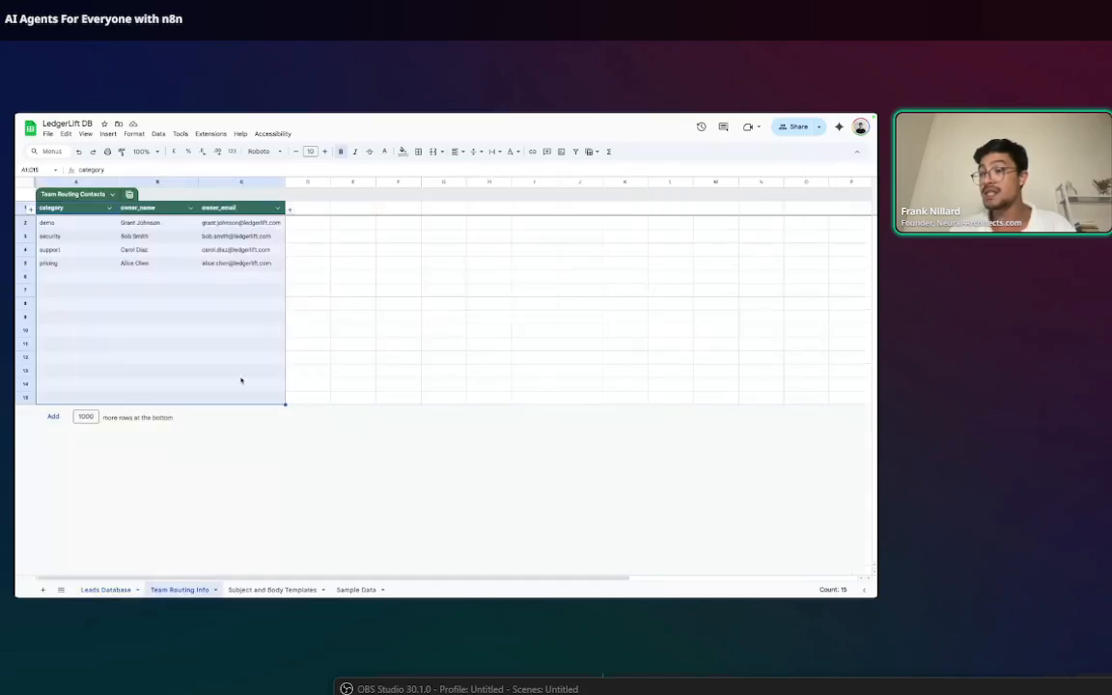
left_click(239, 350)
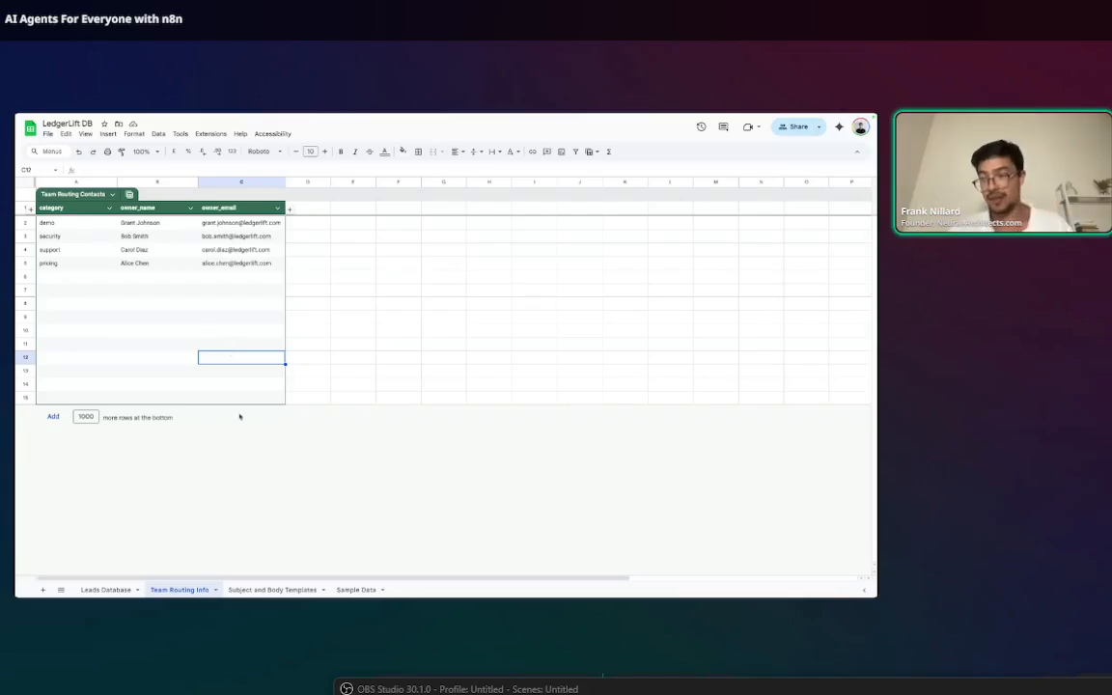
left_click(241, 589)
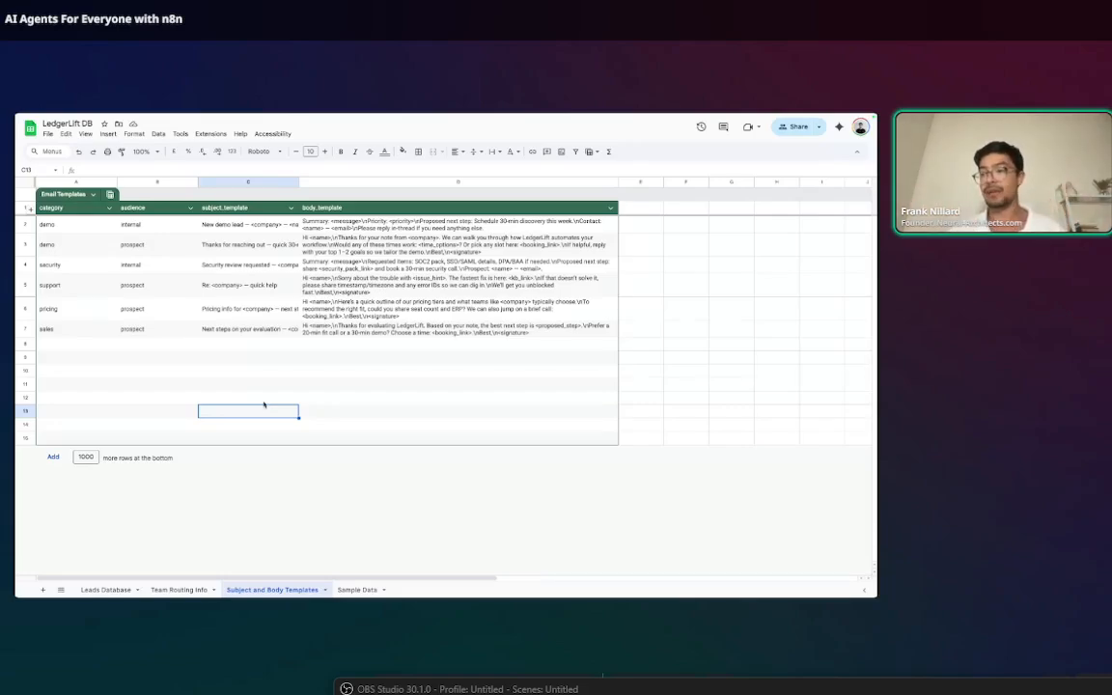
left_click(355, 589)
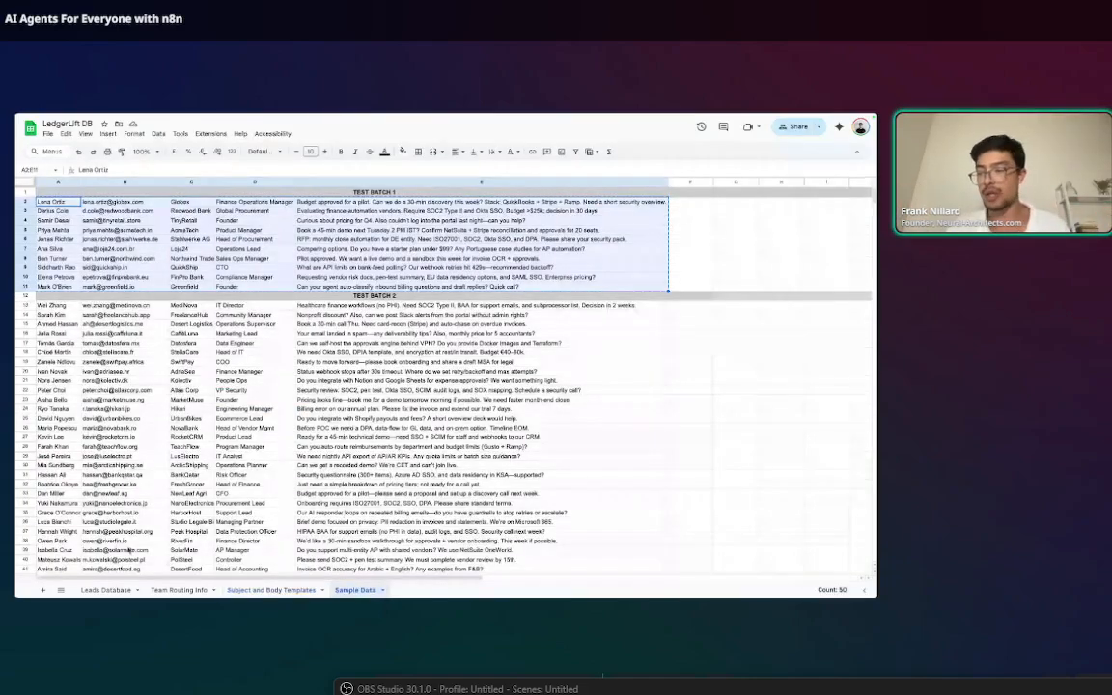
left_click(122, 589)
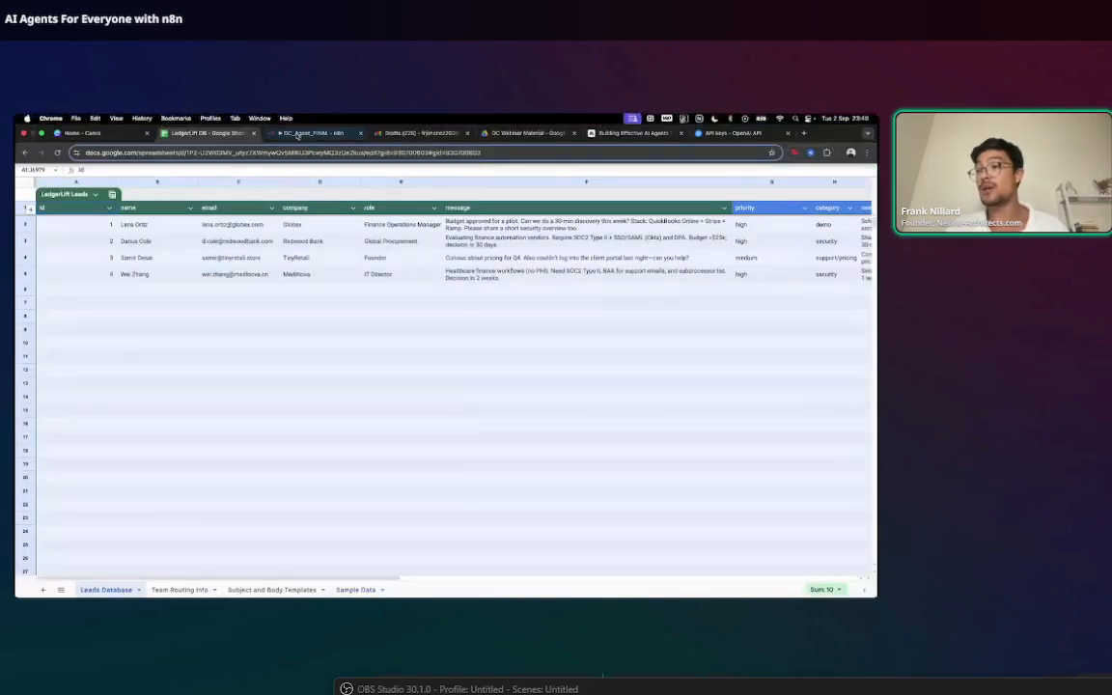
Switch back to the n8n workflow and rearrange the tools so Update Google Sheet Row sits before Lookup Owner (Team Routing)
left_click(297, 134)
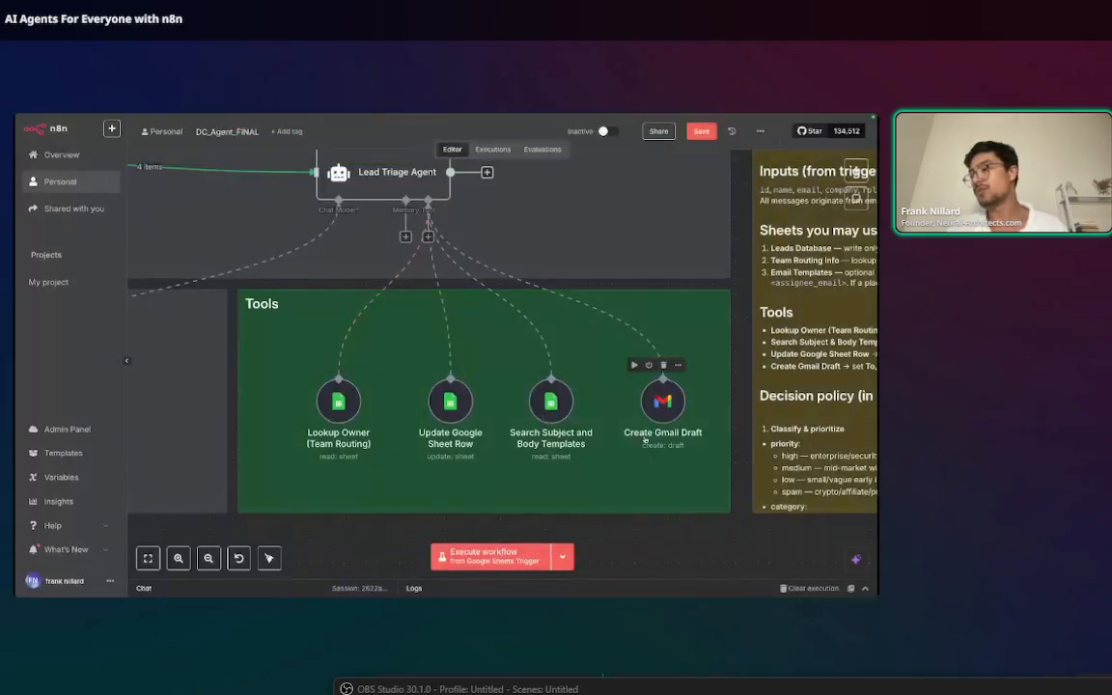
scroll(310, 459, "up", 5)
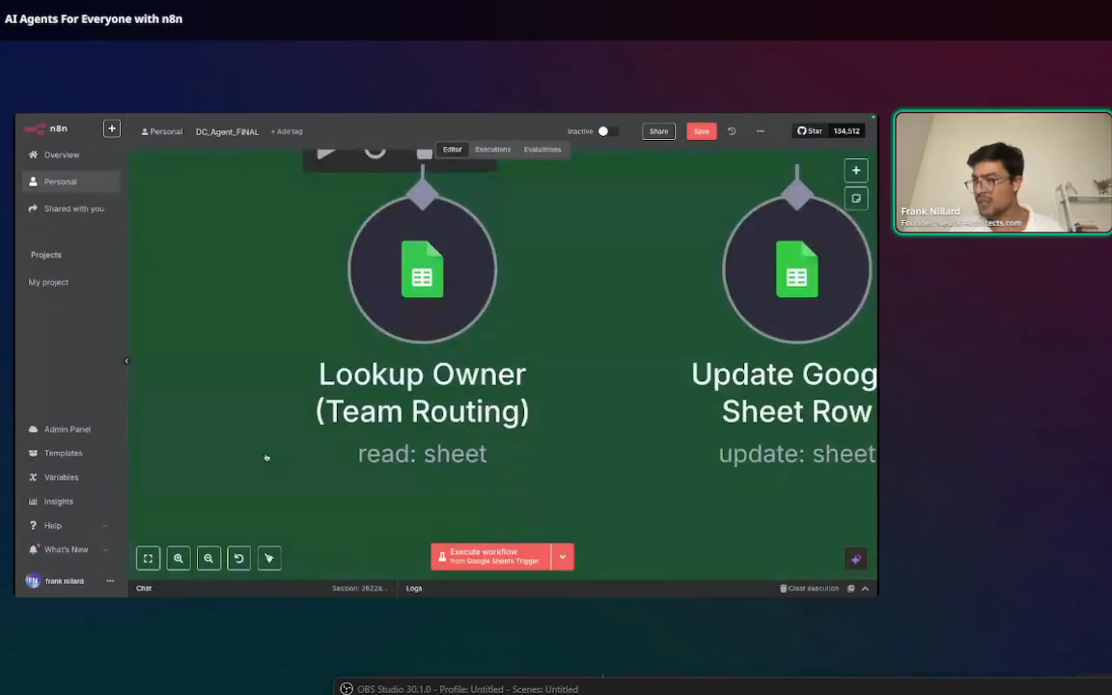
scroll(266, 458, "down", 5)
left_click_drag(489, 360, 248, 328)
left_click_drag(350, 368, 497, 368)
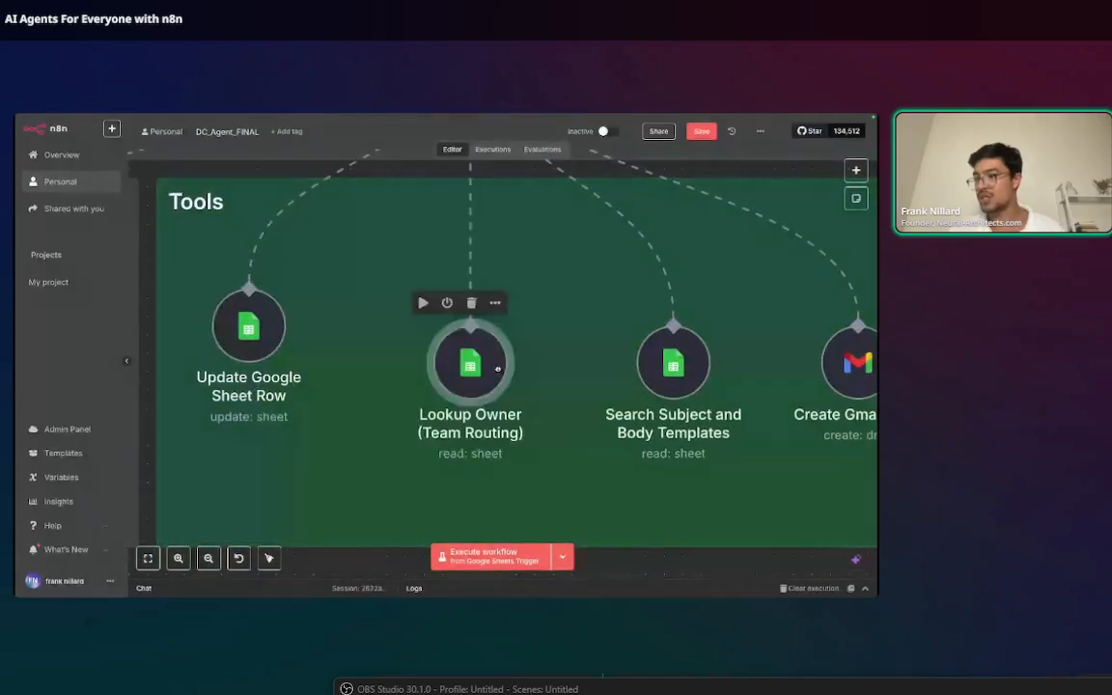
left_click_drag(248, 327, 304, 362)
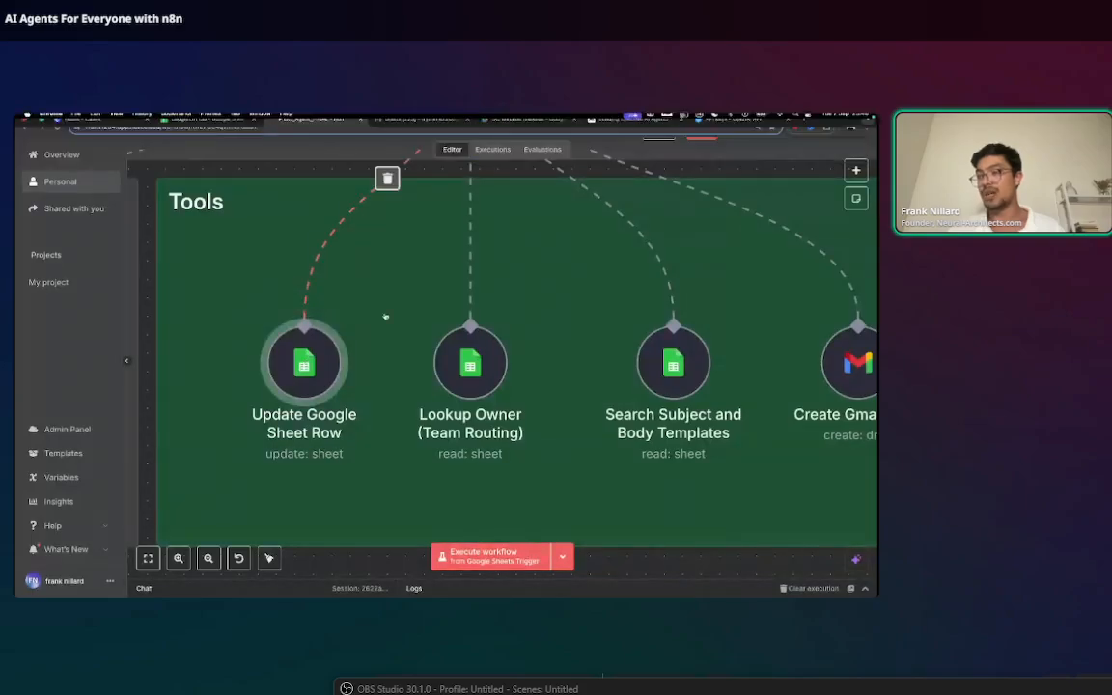
scroll(494, 436, "down", 7)
scroll(494, 436, "up", 7)
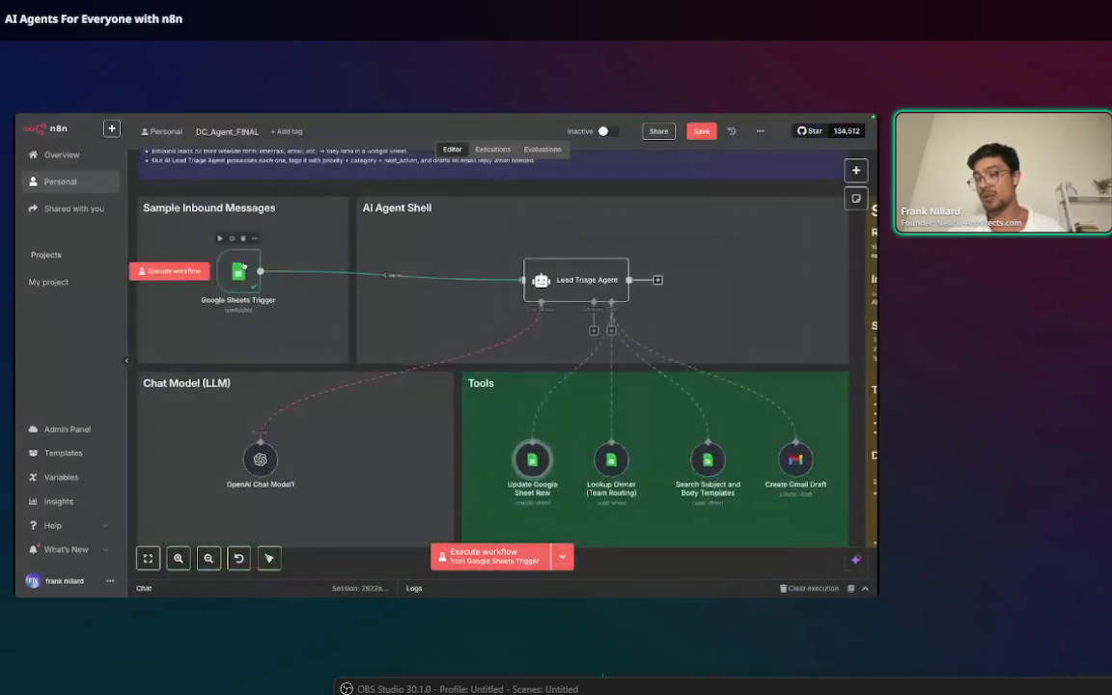
Switch to the LedgerLift DB spreadsheet and copy the last lead's name through message cells into the next empty row of Leads Database
scroll(459, 437, "up", 3)
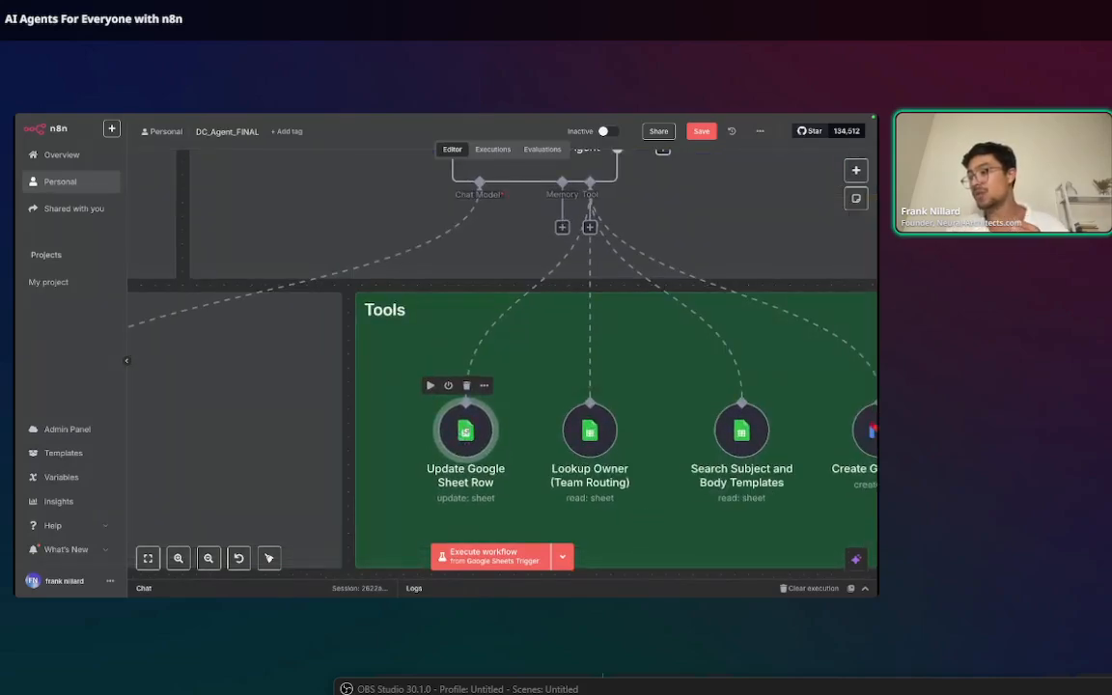
scroll(464, 432, "up", 1)
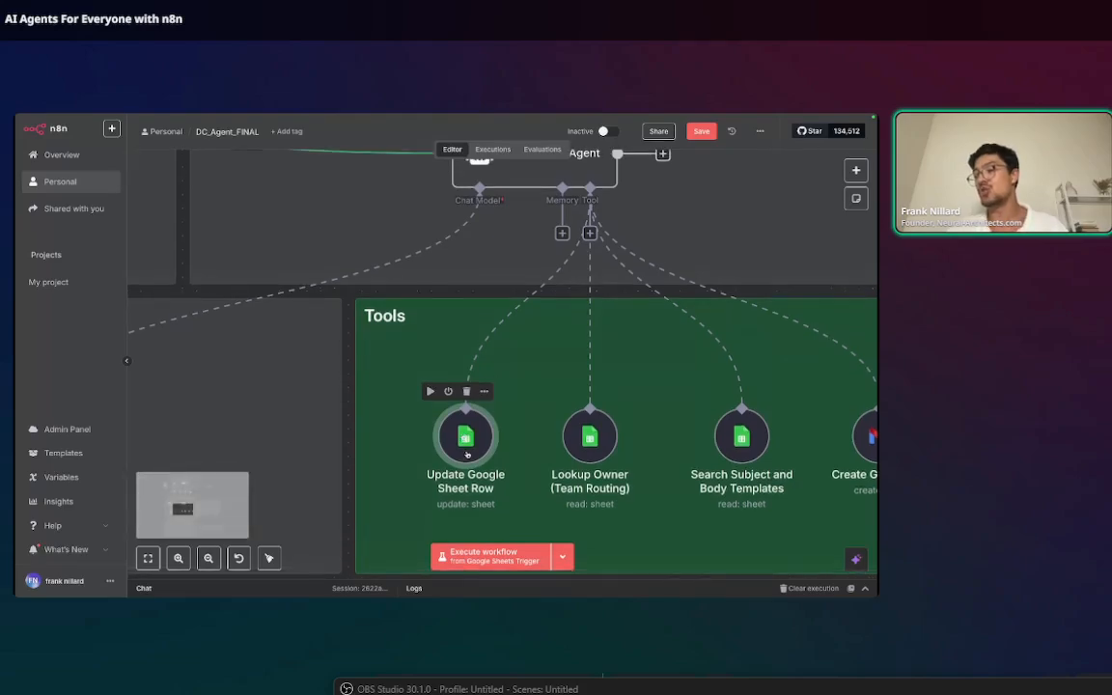
left_click(203, 121)
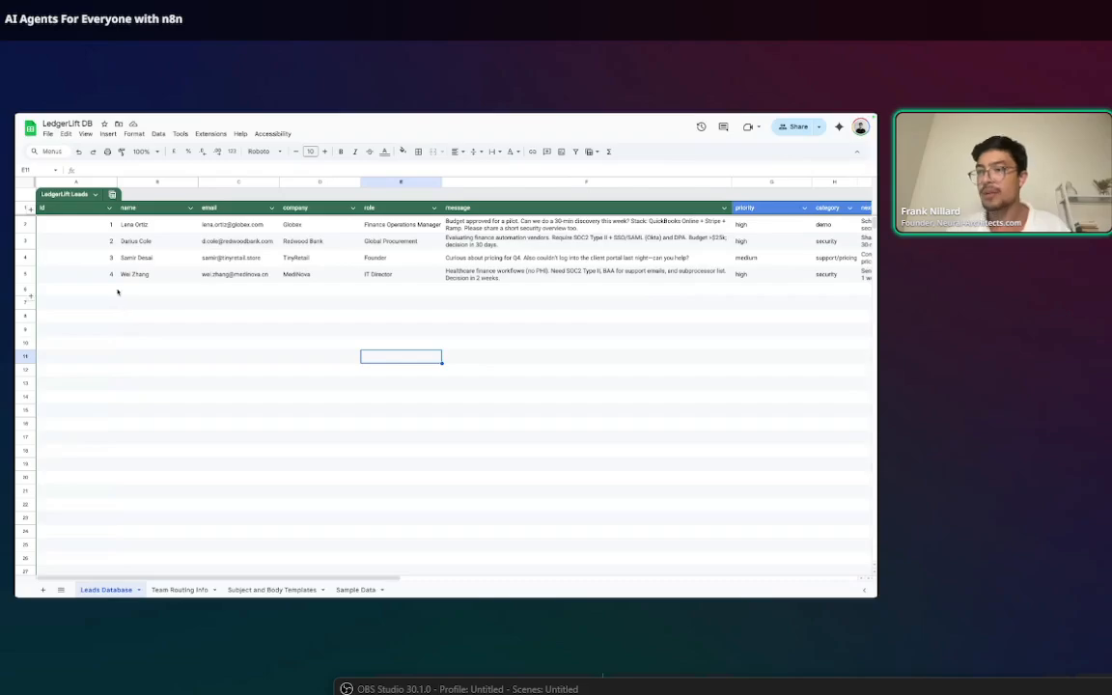
left_click_drag(137, 274, 690, 274)
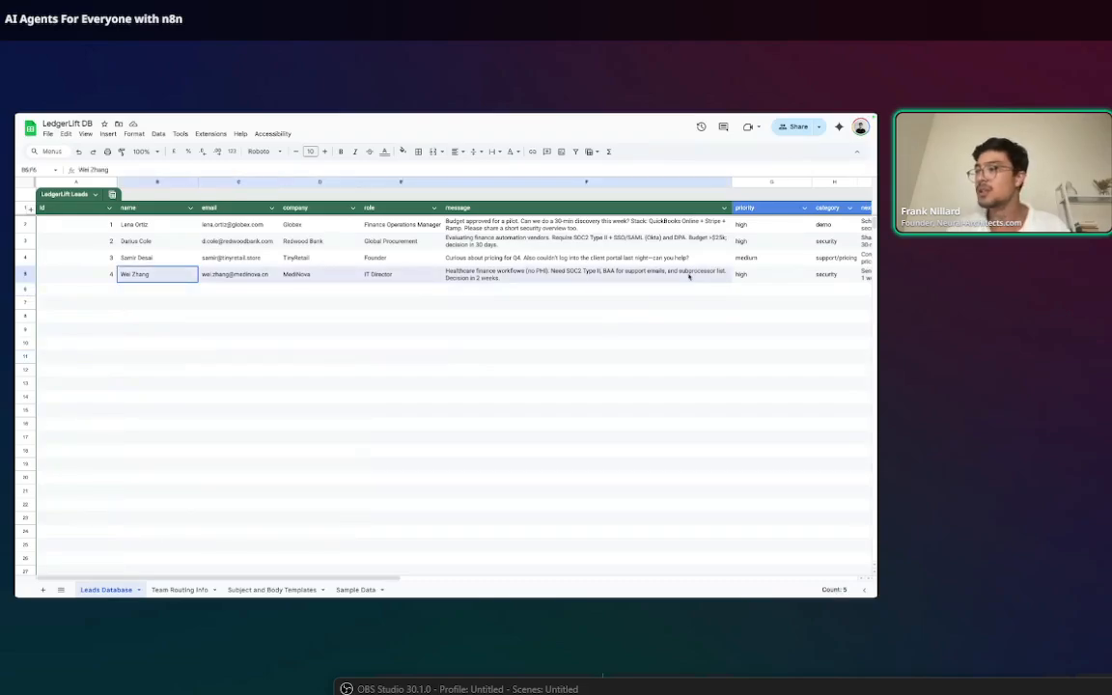
key("ctrl+c")
left_click(188, 290)
key("ctrl+v")
left_click(188, 359)
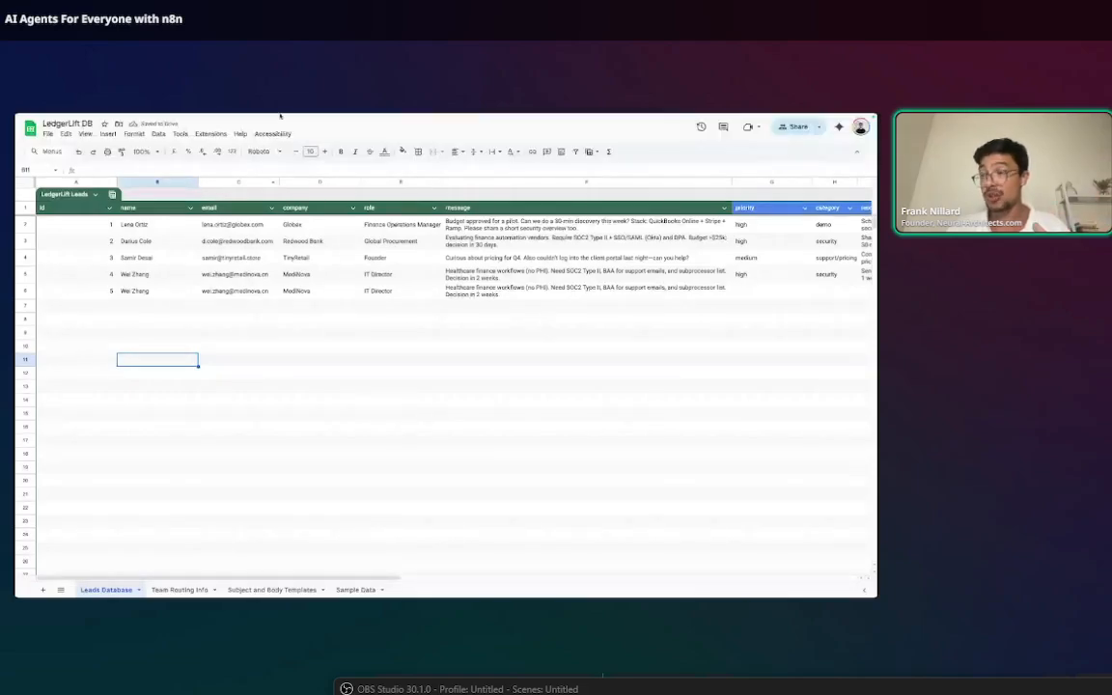
Check the new lead's priority to assigned to columns, return to the n8n workflow and shift Update Google Sheet Row slightly away from Lookup Owner
scroll(263, 311, "right", 4)
scroll(263, 310, "right", 3)
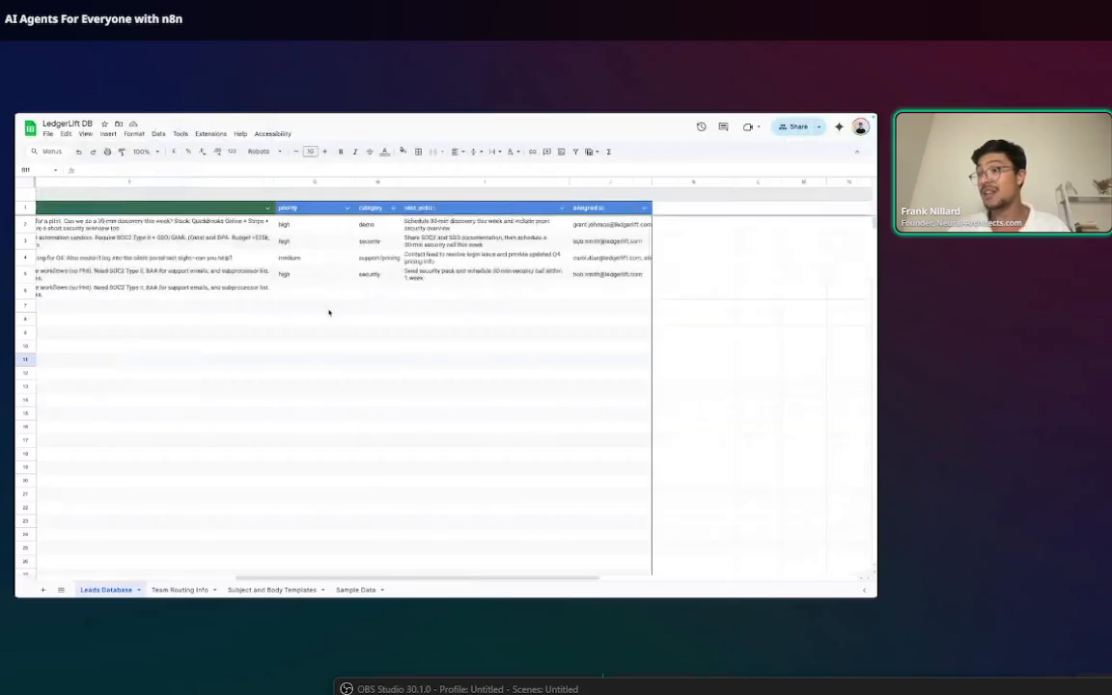
left_click(268, 136)
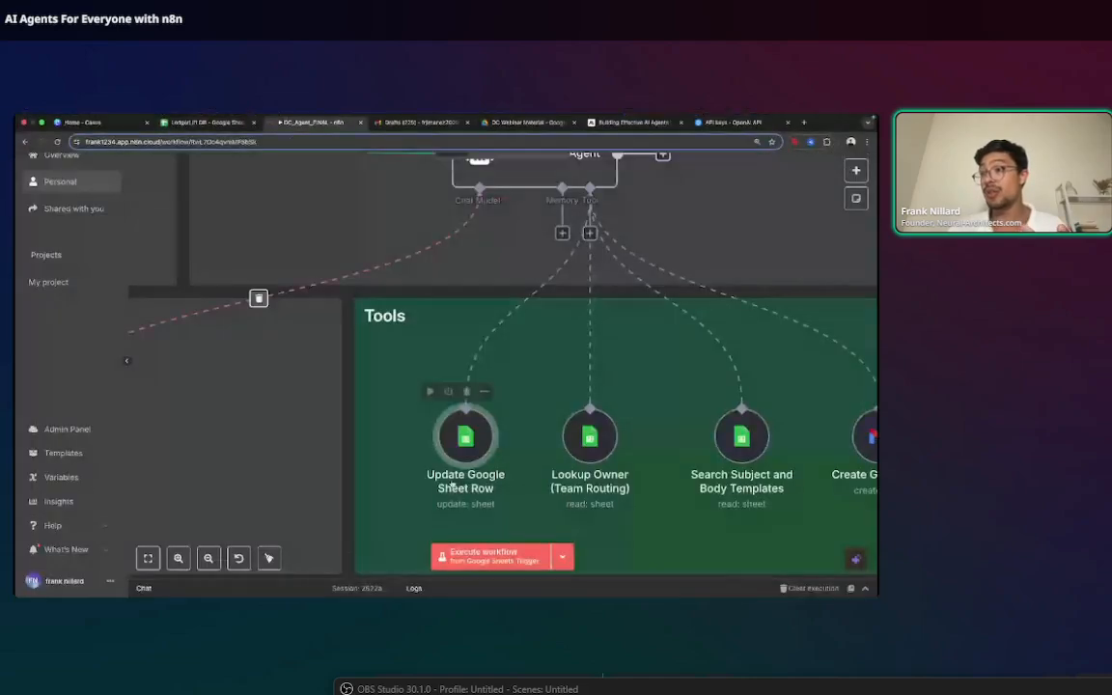
left_click_drag(462, 445, 448, 445)
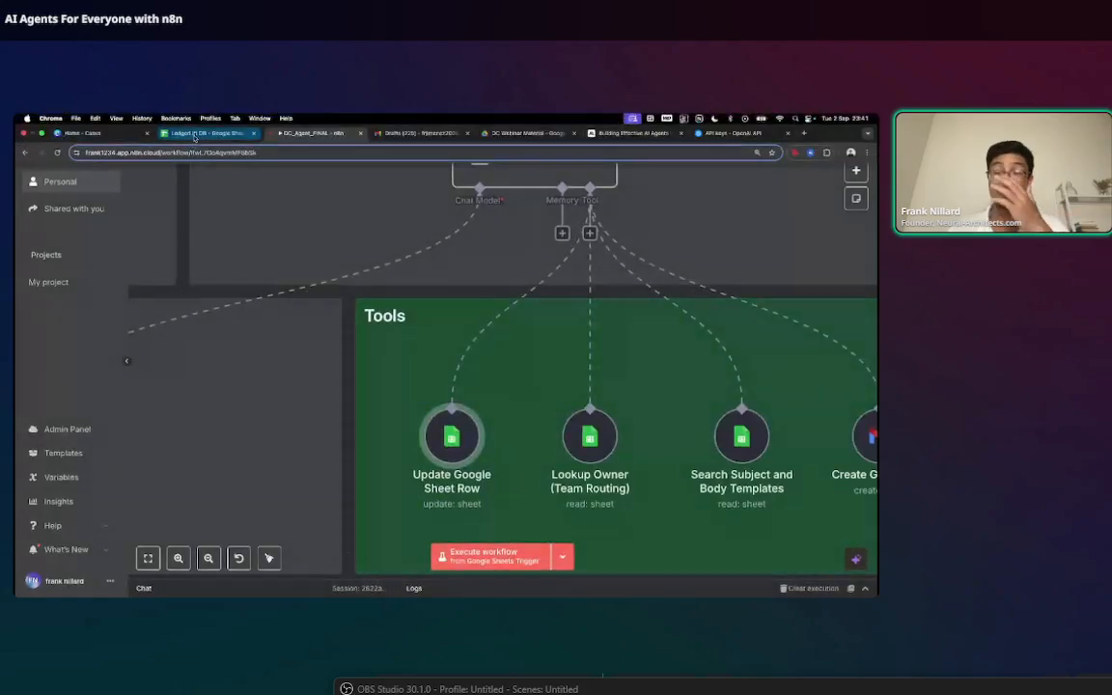
Switch to the LedgerLift DB spreadsheet and examine the new lead's row, comparing its id to message cells with its priority to assigned to cells
left_click(194, 135)
left_click_drag(297, 291, 613, 289)
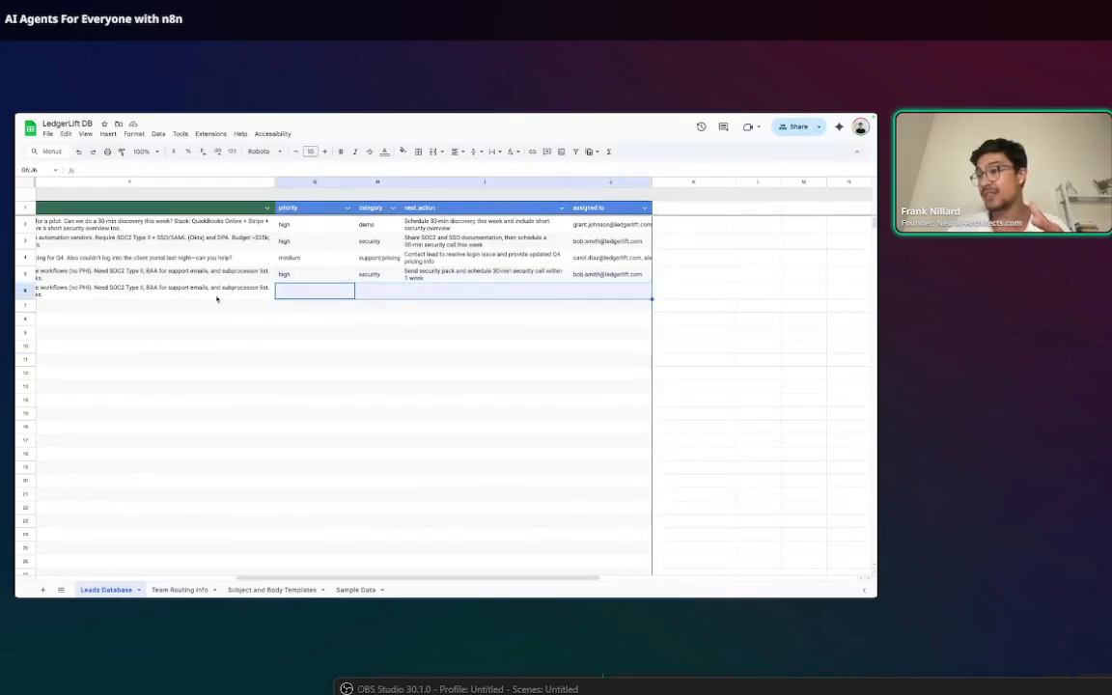
scroll(274, 303, "left", 5)
left_click(596, 291)
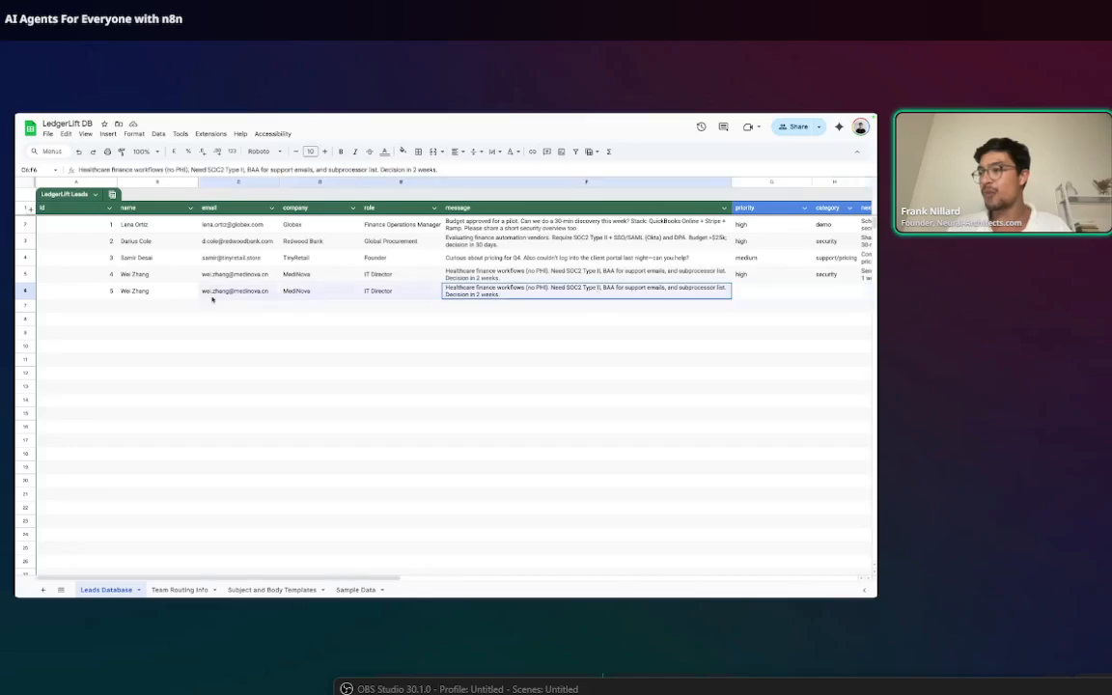
left_click_drag(115, 294, 111, 293)
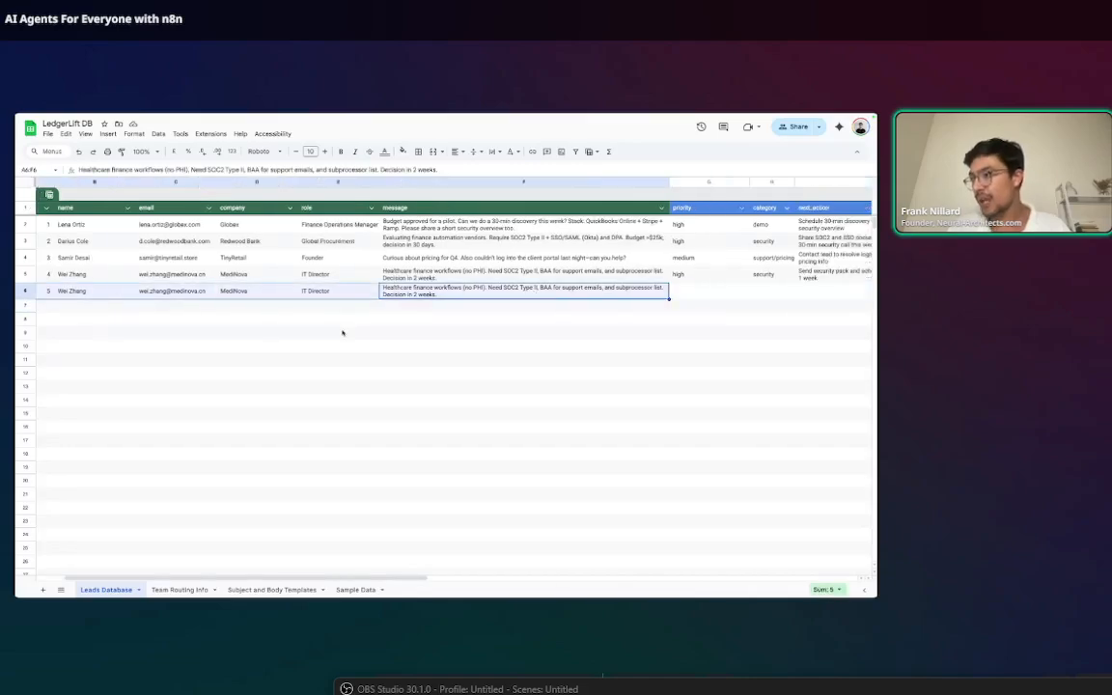
scroll(390, 310, "right", 6)
mouse_move(261, 156)
scroll(292, 236, "down", 1)
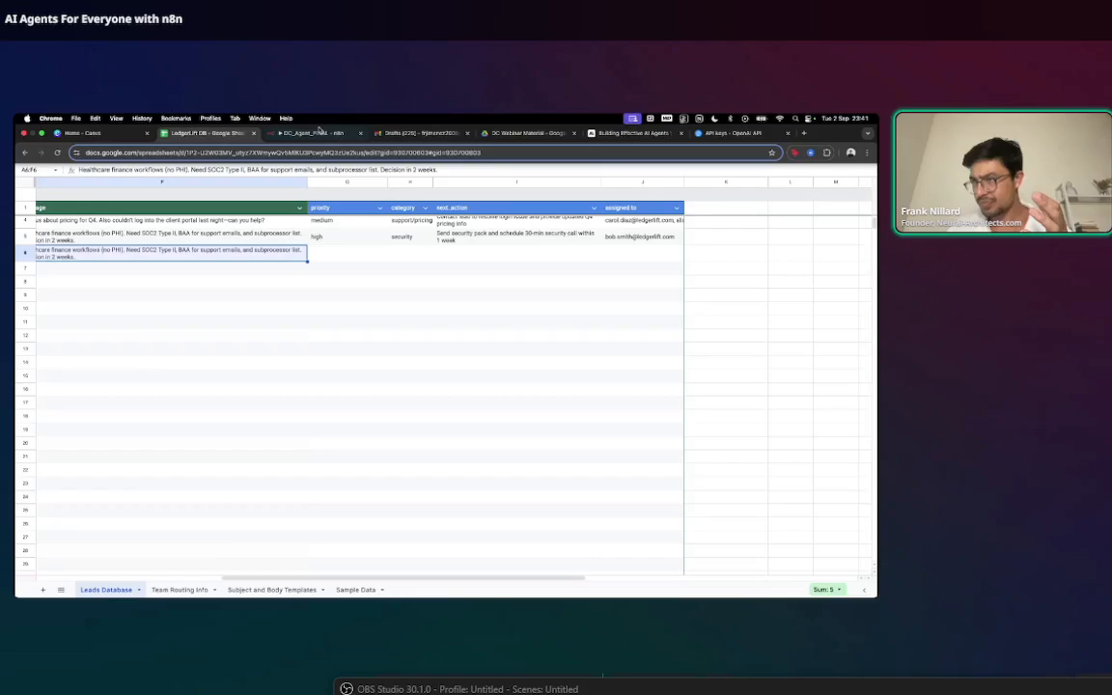
Switch back to the n8n workflow, open the Update Google Sheet Row tool and enlarge its Description box to read the full text
left_click(314, 133)
mouse_move(454, 449)
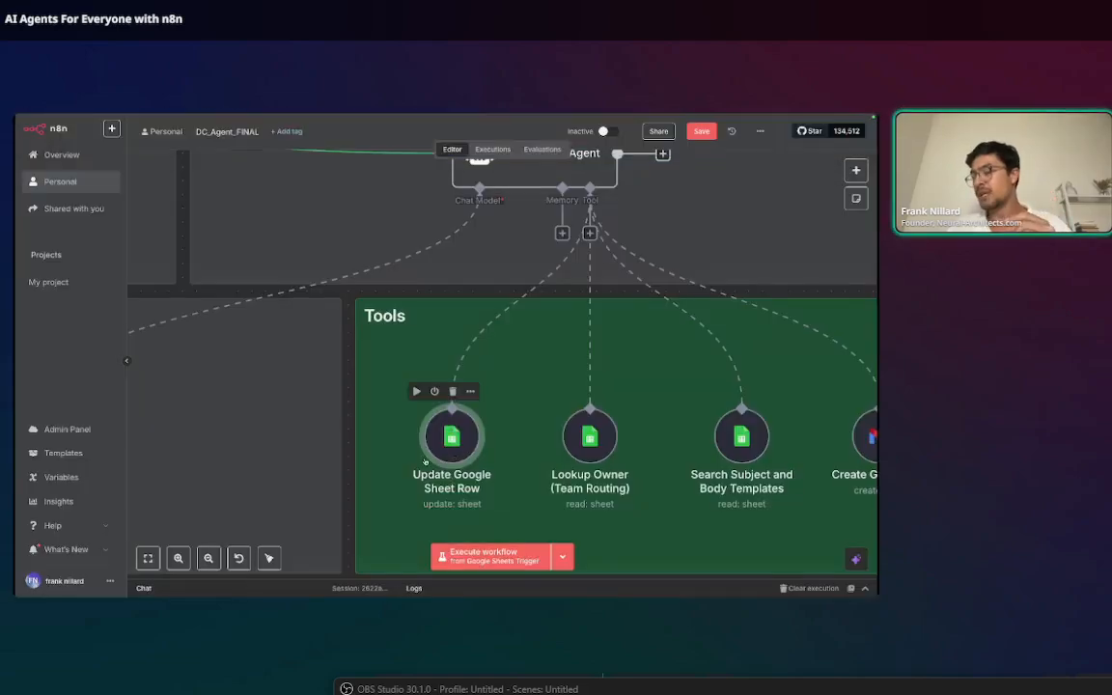
double_click(427, 458)
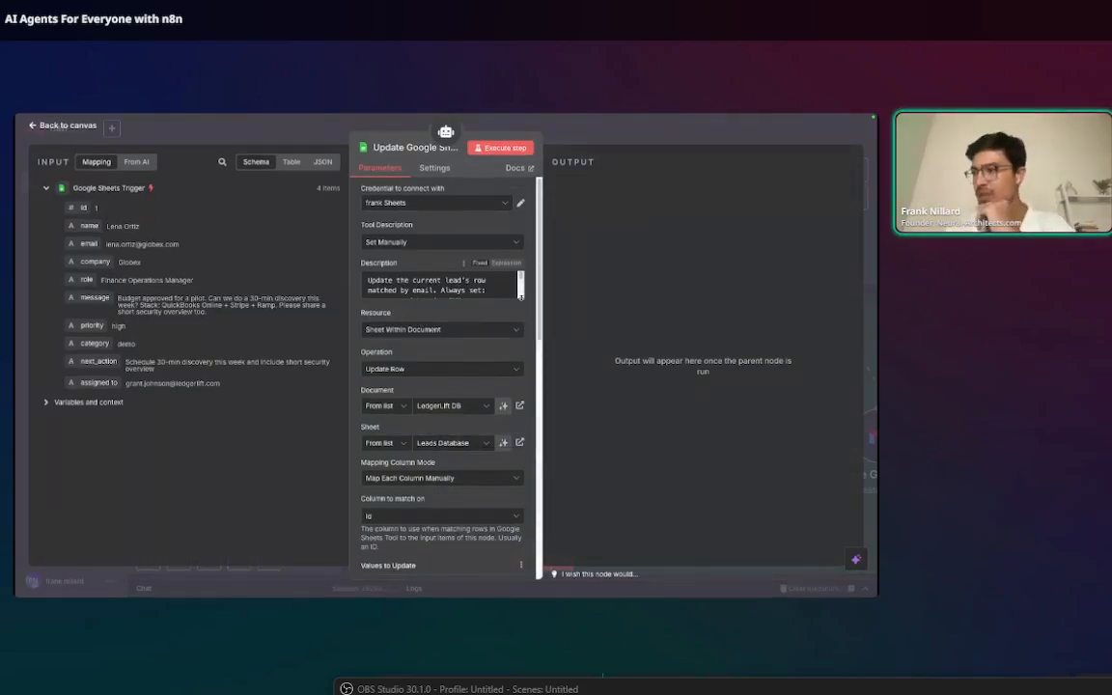
left_click_drag(520, 295, 512, 375)
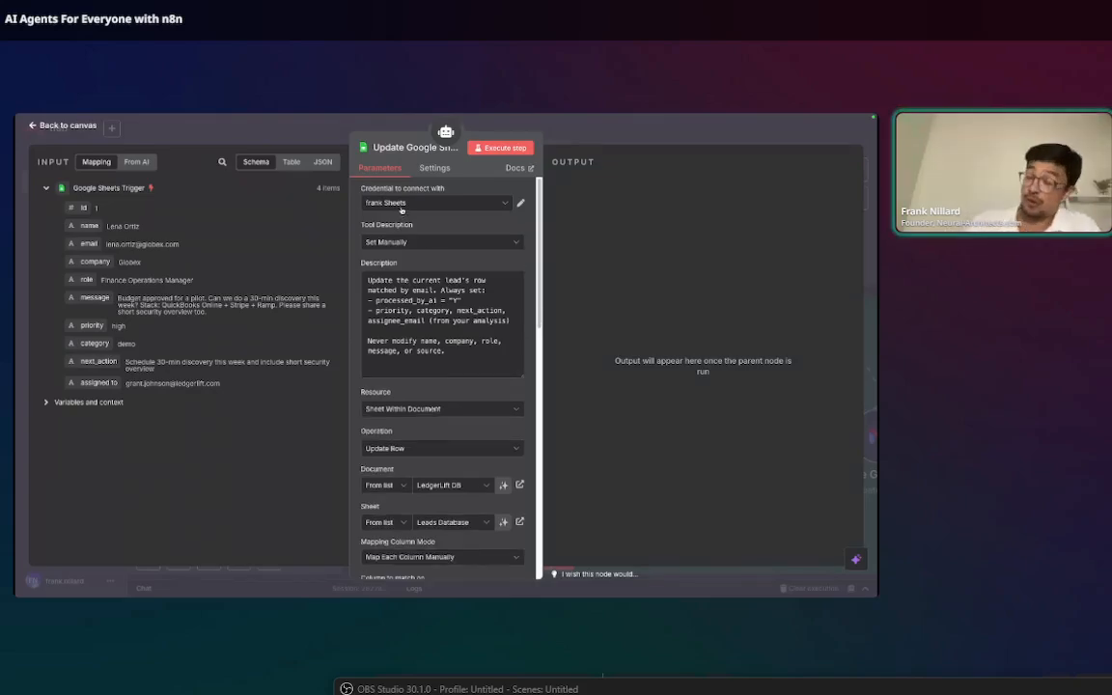
Open the setup for a new Google Sheets OAuth2 credential, review its Google sign-in option and close it without connecting
key("XF86AudioLowerVolume")
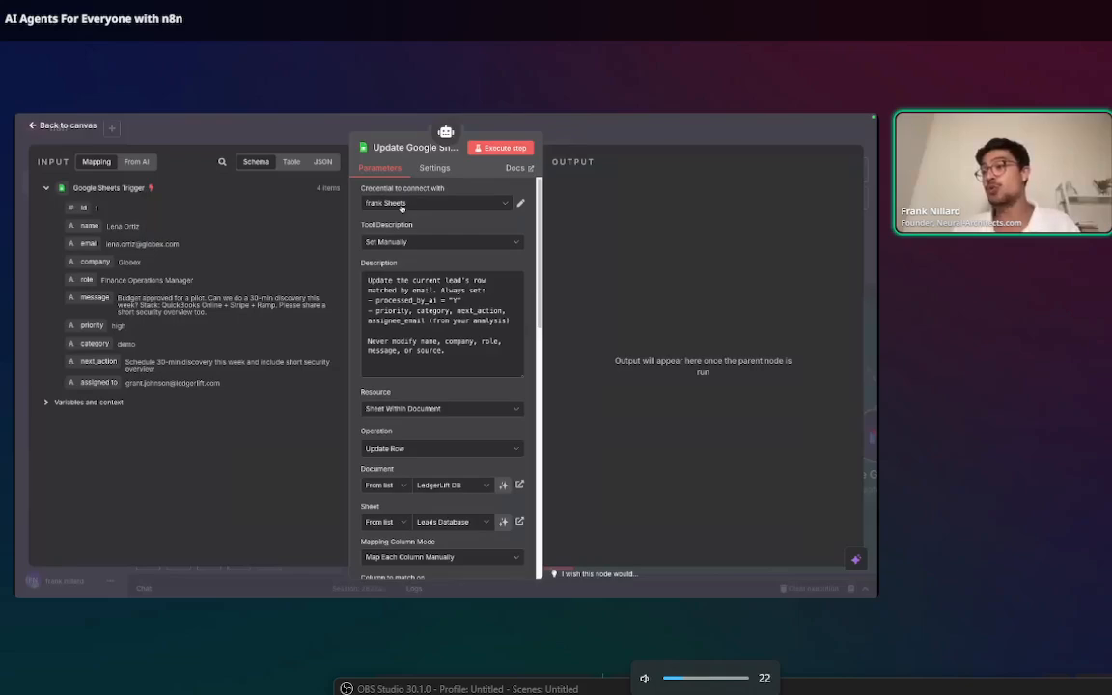
left_click(402, 205)
left_click(402, 205)
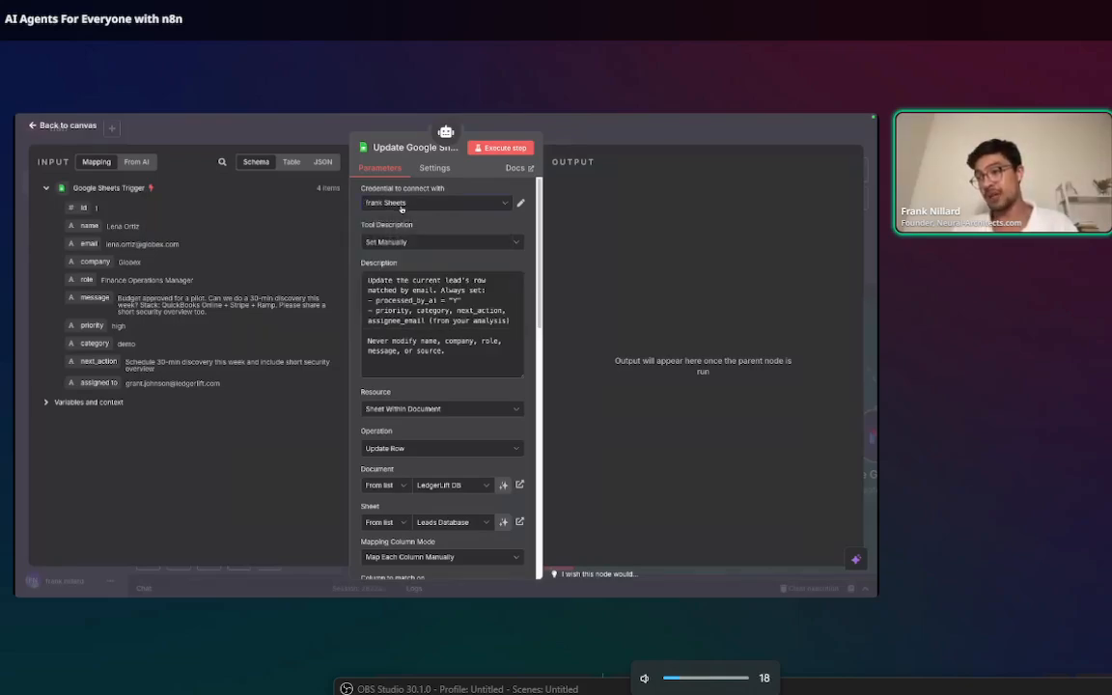
left_click(401, 204)
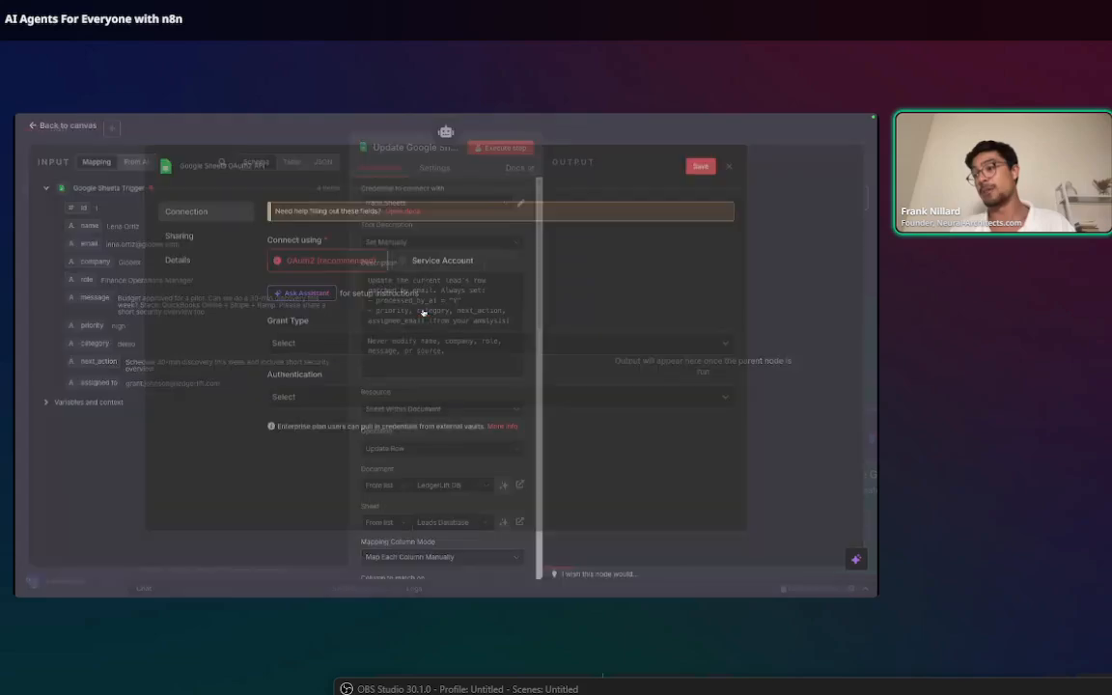
left_click(382, 286)
scroll(375, 329, "down", 1)
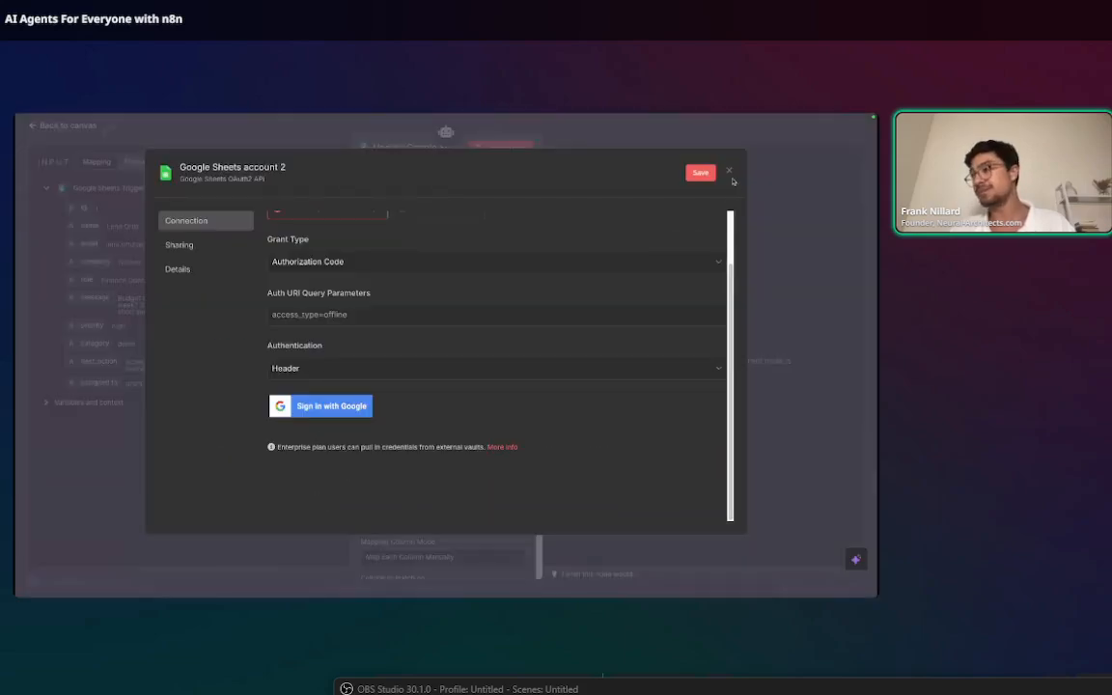
left_click(729, 172)
left_click(523, 379)
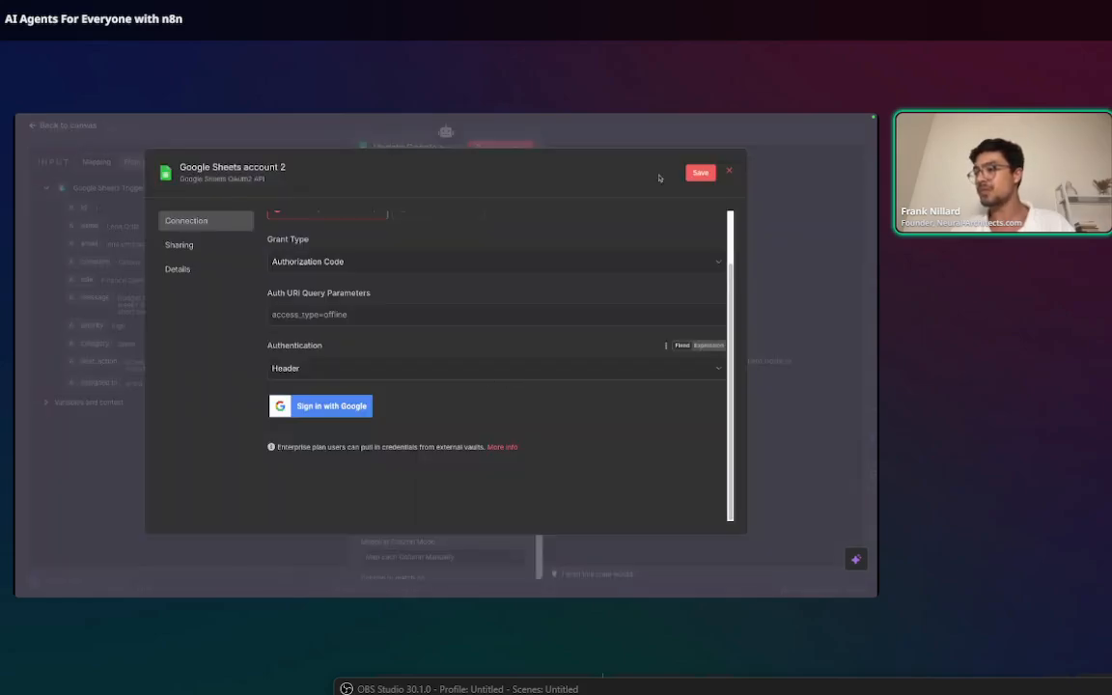
left_click(729, 172)
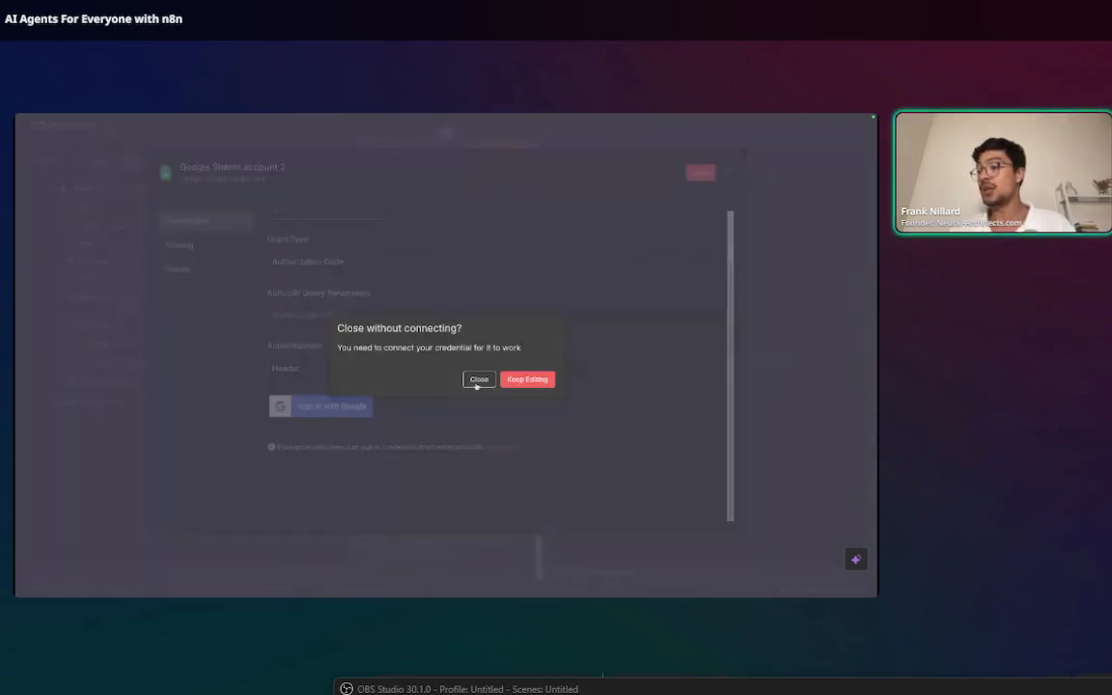
left_click(476, 382)
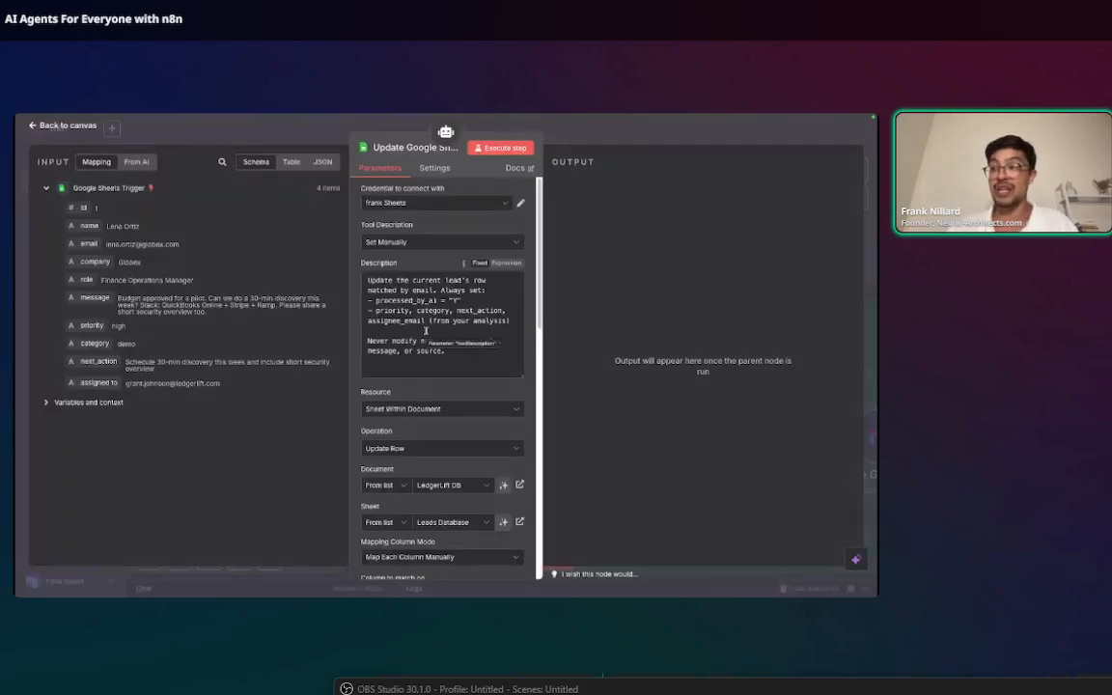
Change the Tool Description to Set Automatically and back to Set Manually, and return to the canvas
left_click(415, 243)
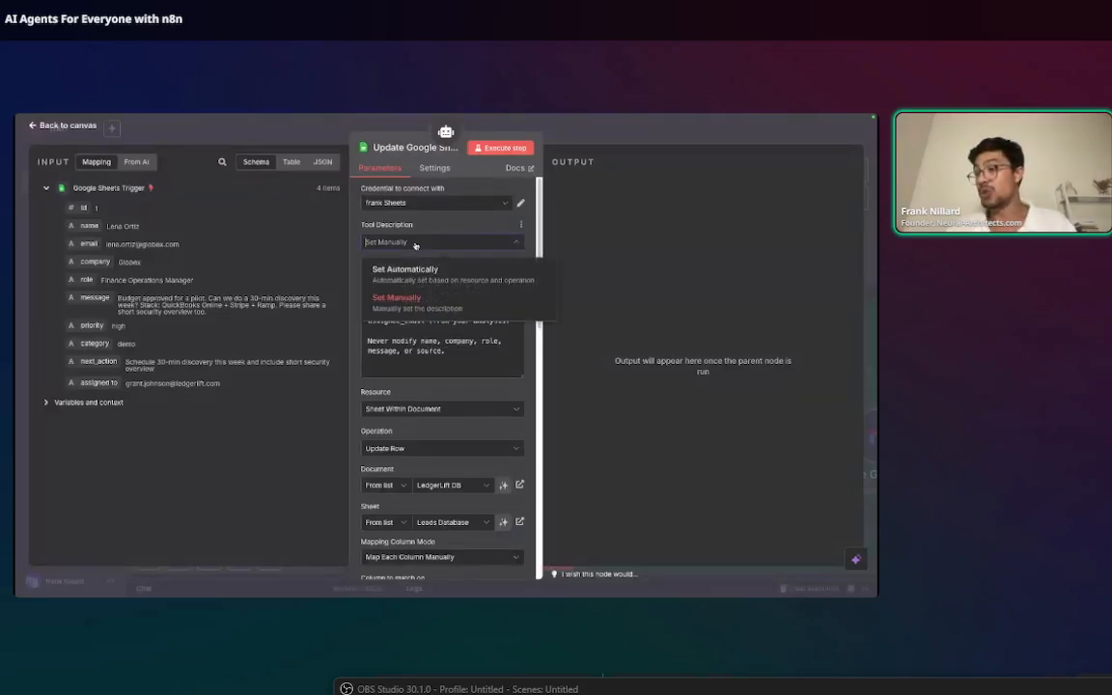
left_click(405, 268)
left_click(412, 243)
left_click(409, 296)
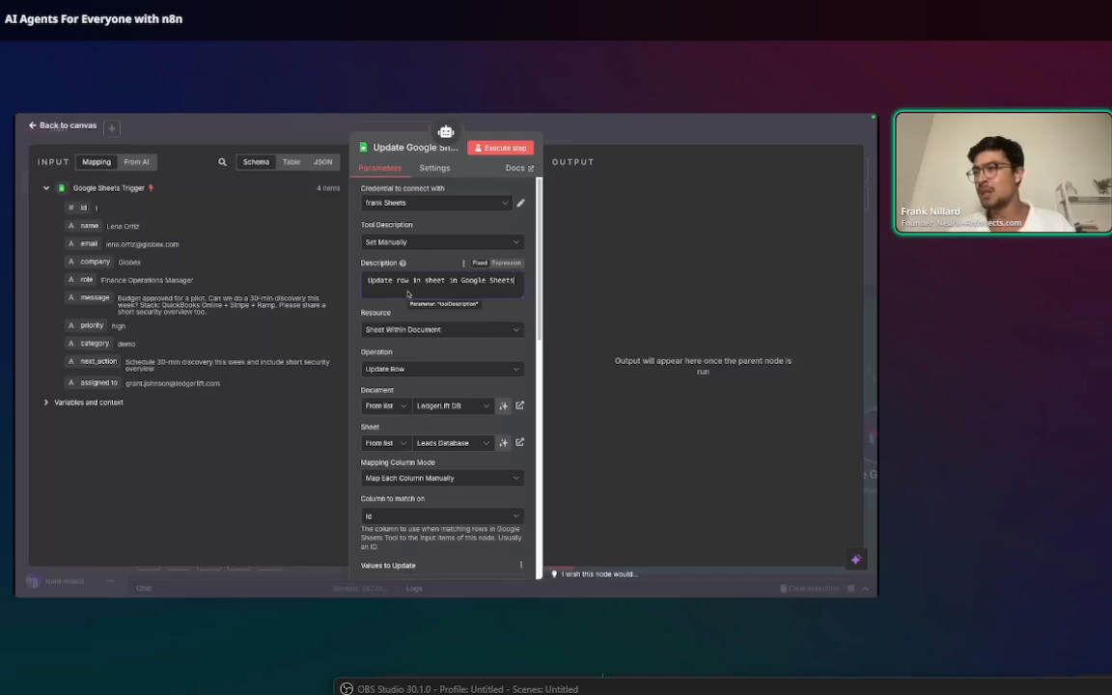
key("Escape")
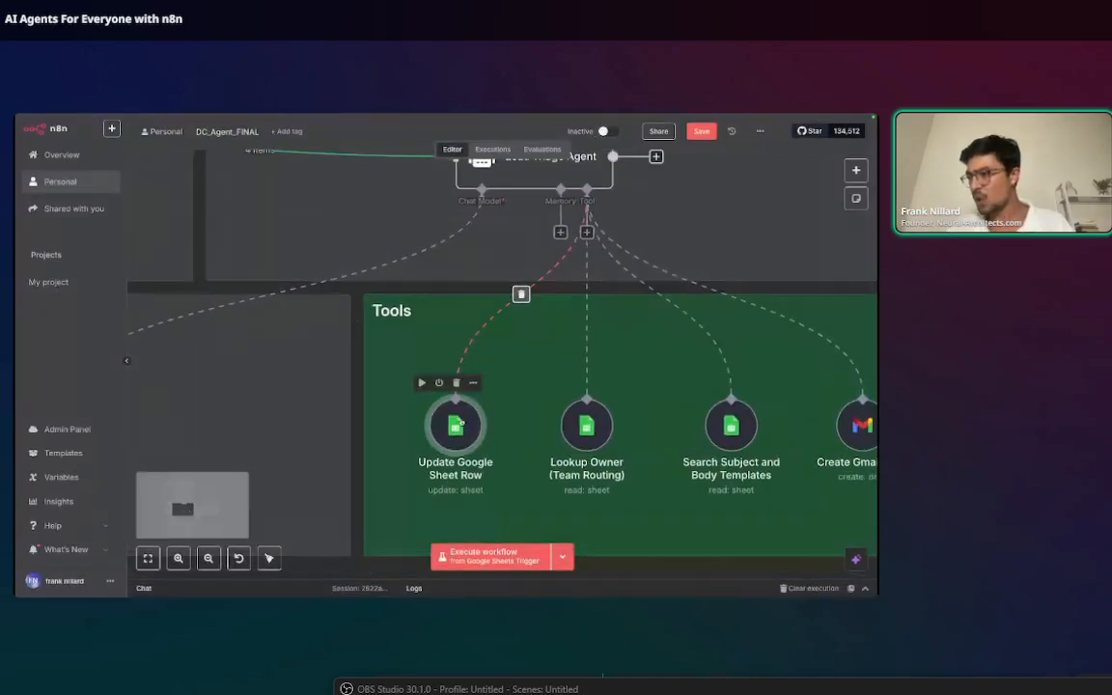
Reopen the Update Google Sheet Row tool and examine its Operation and Document settings
double_click(460, 422)
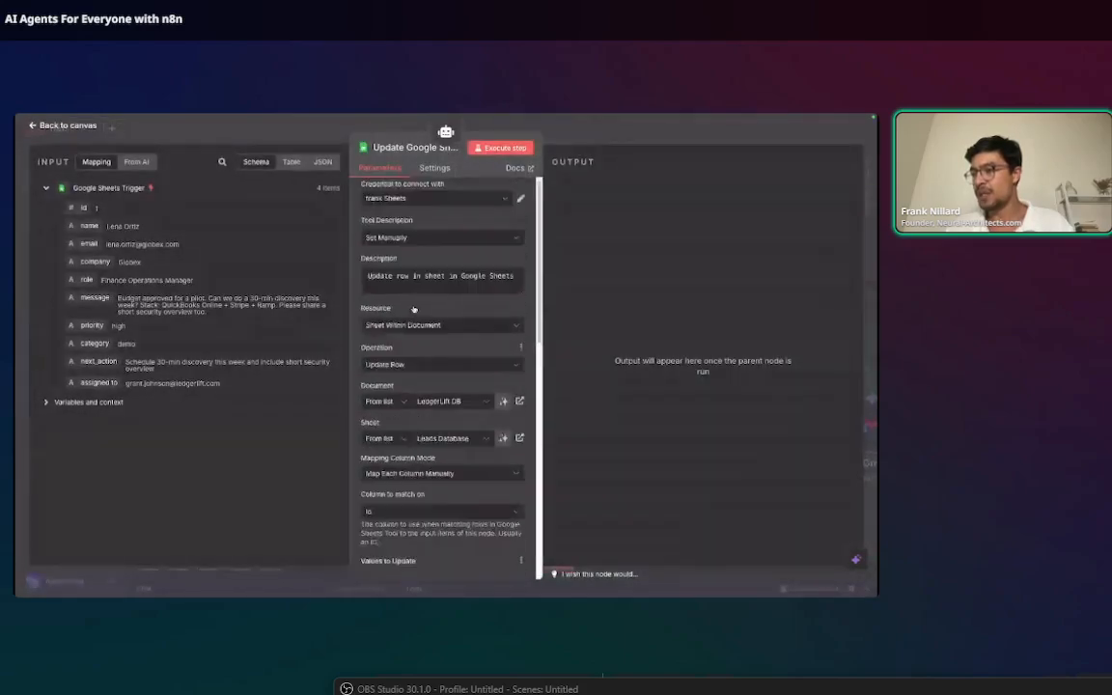
left_click(411, 366)
left_click(411, 367)
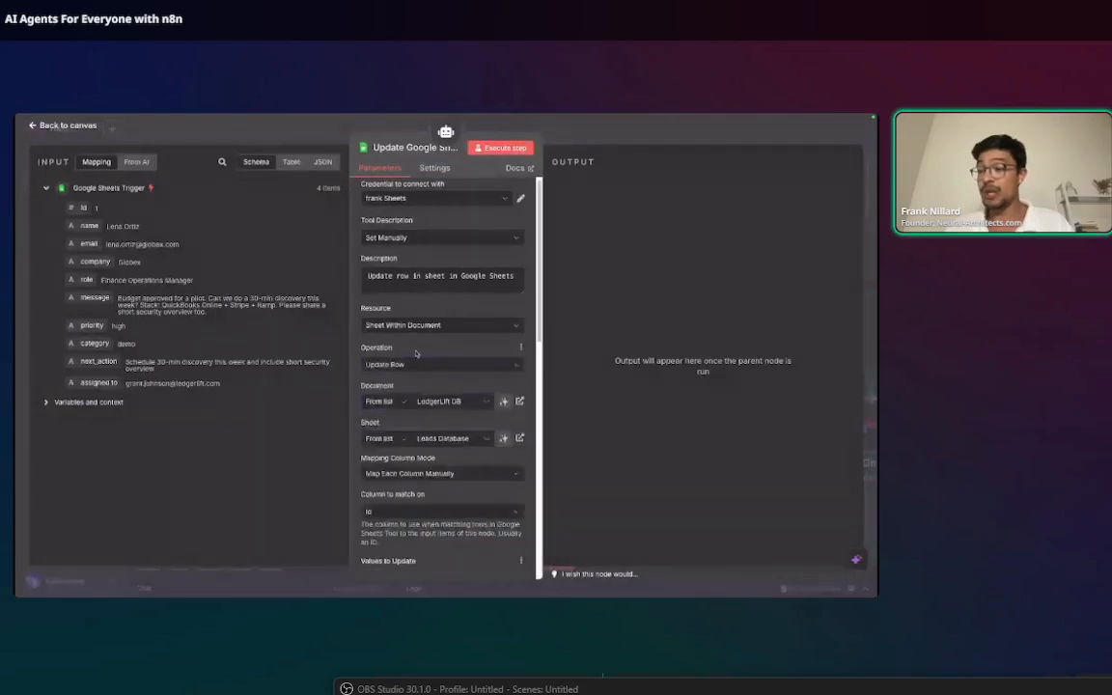
scroll(447, 323, "down", 2)
left_click(446, 323)
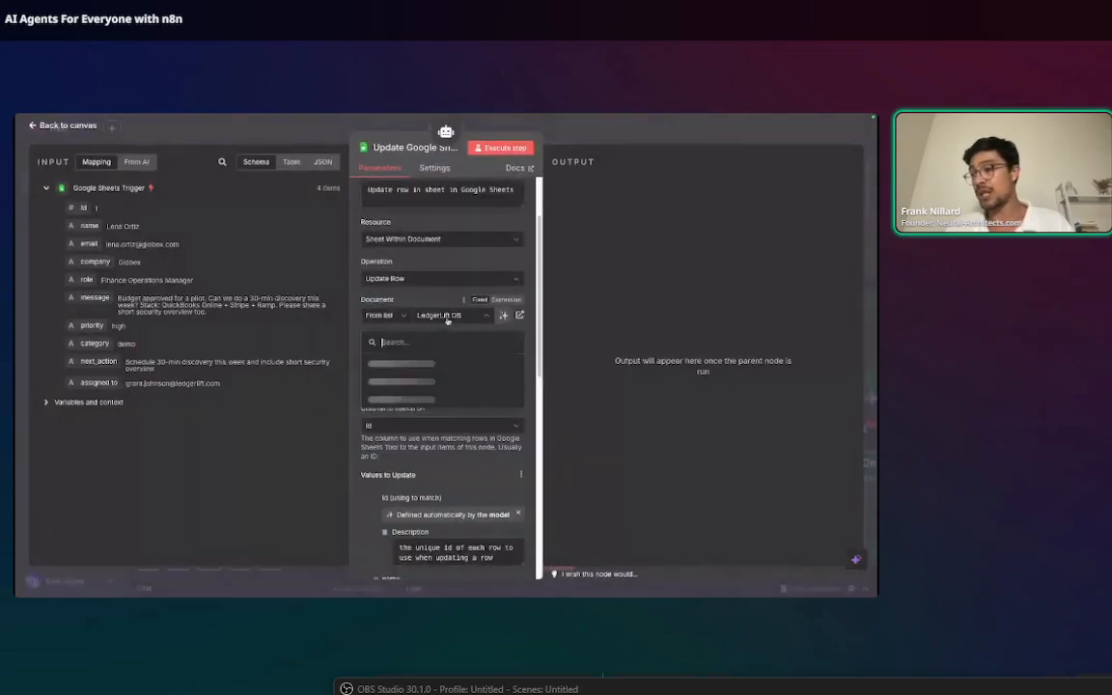
left_click(445, 305)
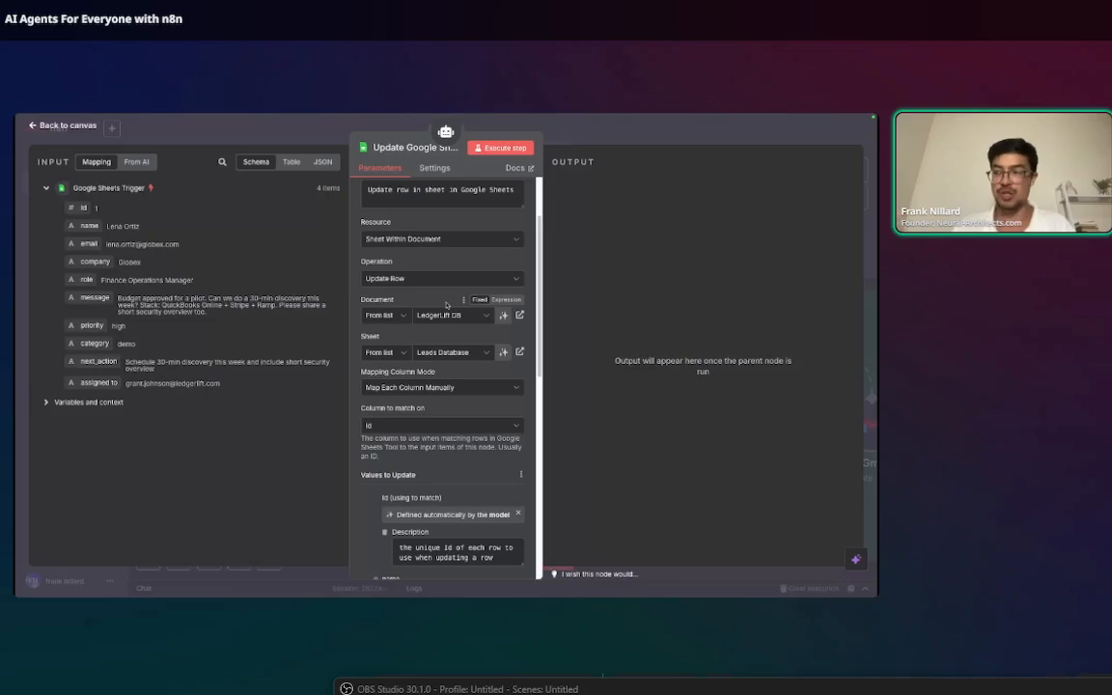
left_click(447, 315)
left_click(440, 316)
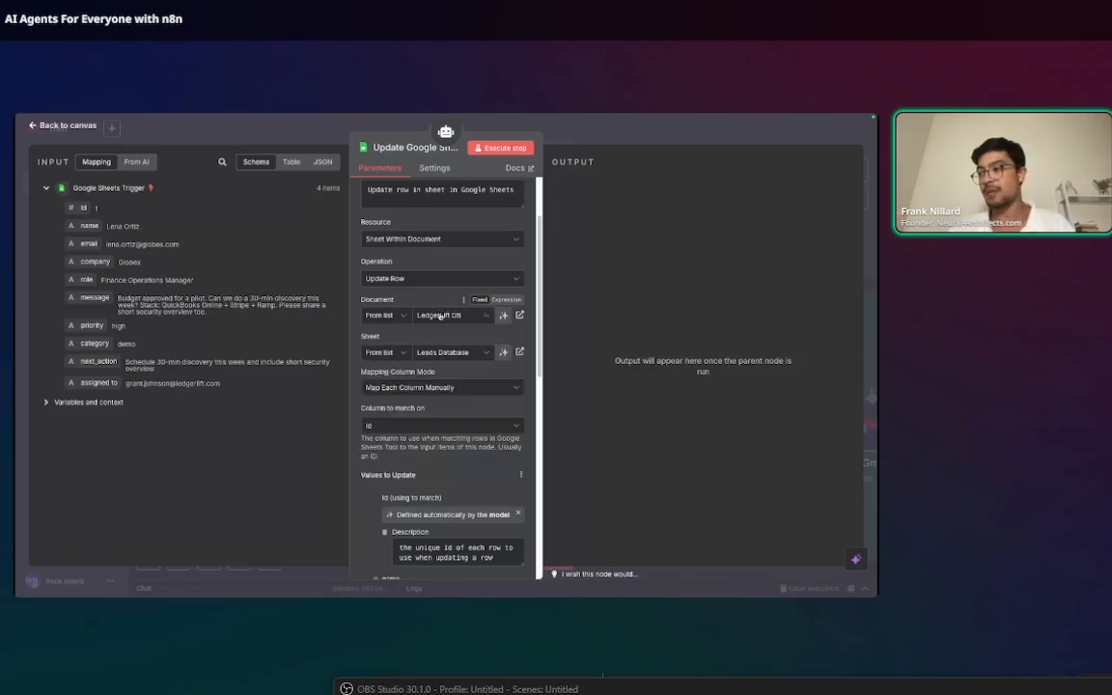
left_click(440, 316)
left_click(440, 316)
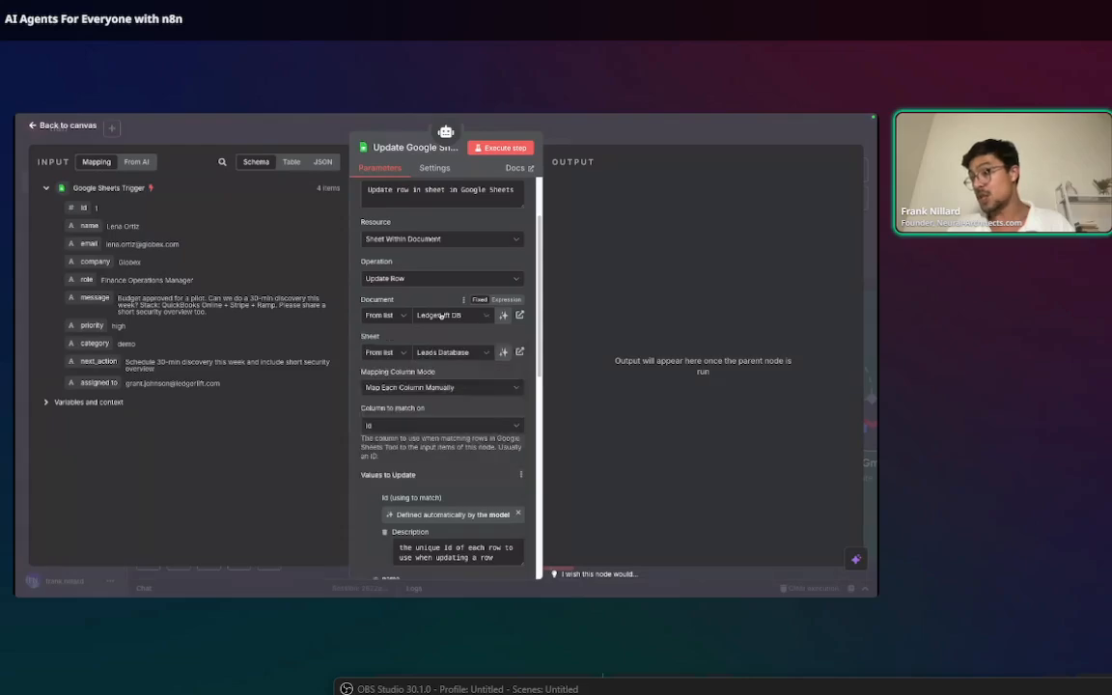
Examine the available sheets and the Column to match on setting of the Update Google Sheet Row tool
left_click(442, 352)
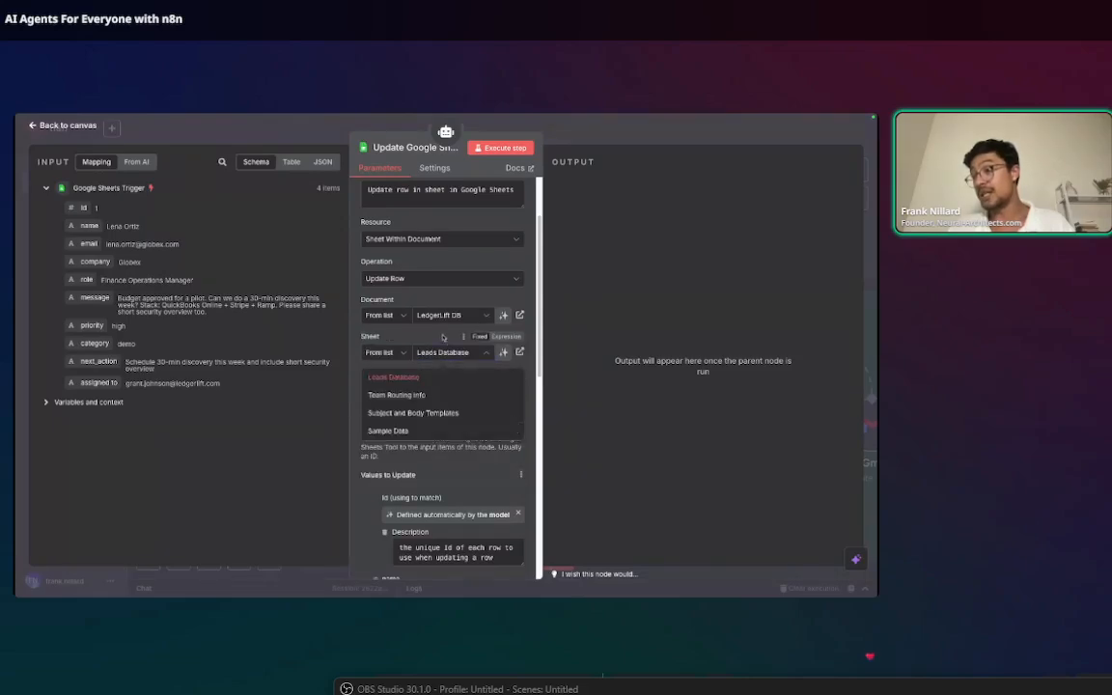
left_click(442, 338)
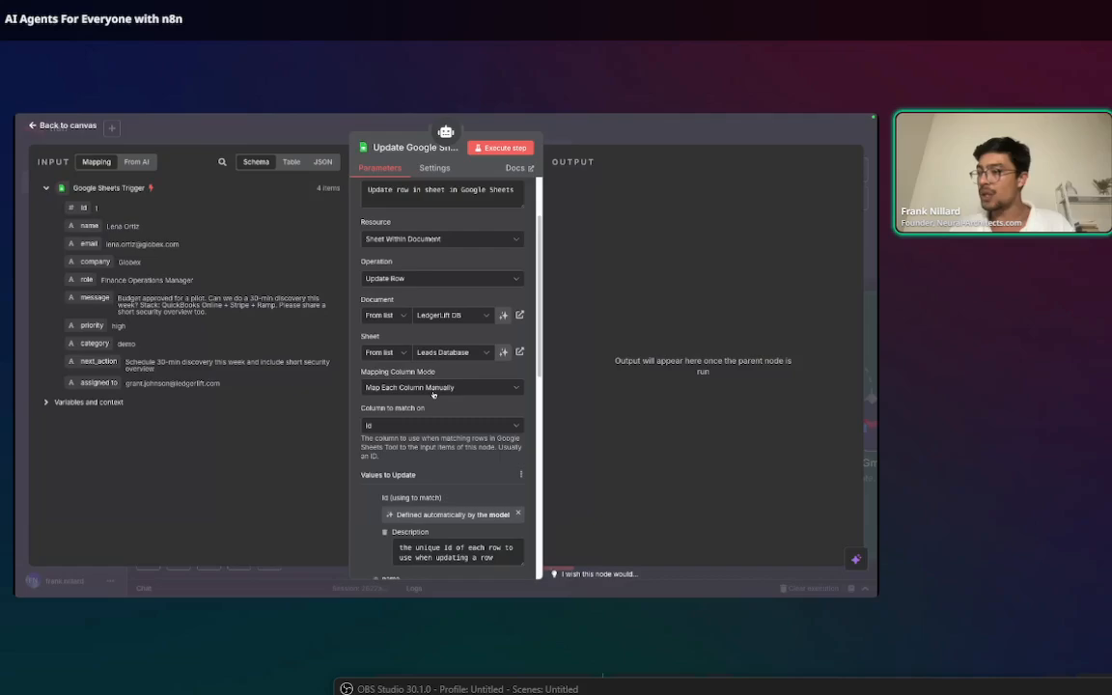
scroll(430, 386, "down", 1)
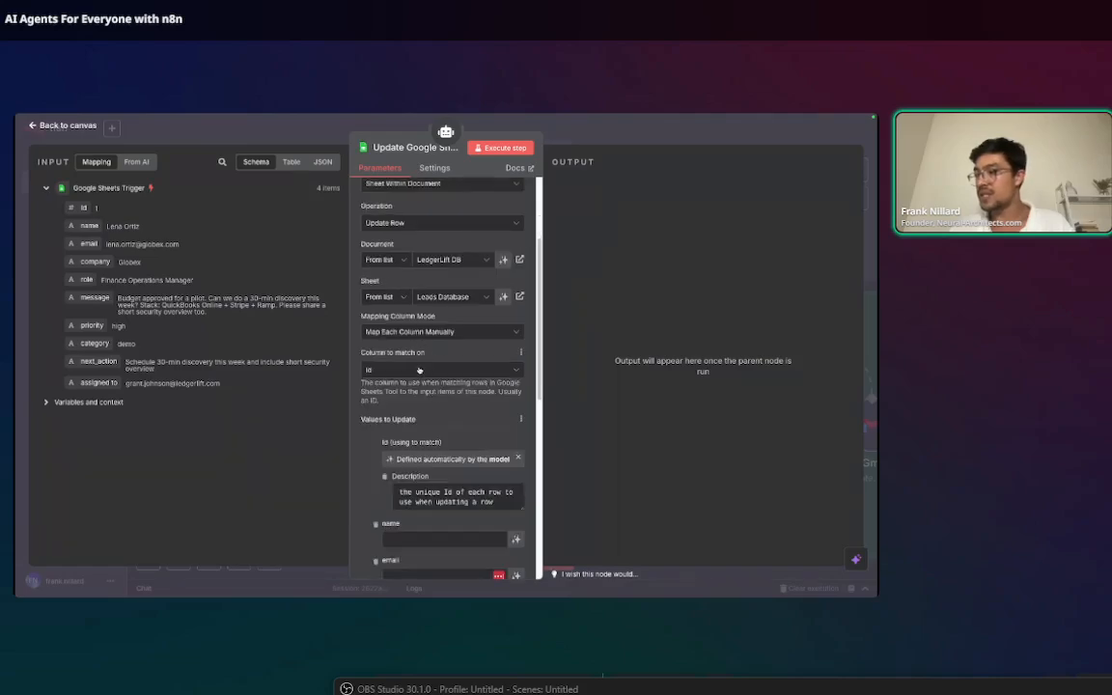
left_click(439, 370)
left_click(443, 354)
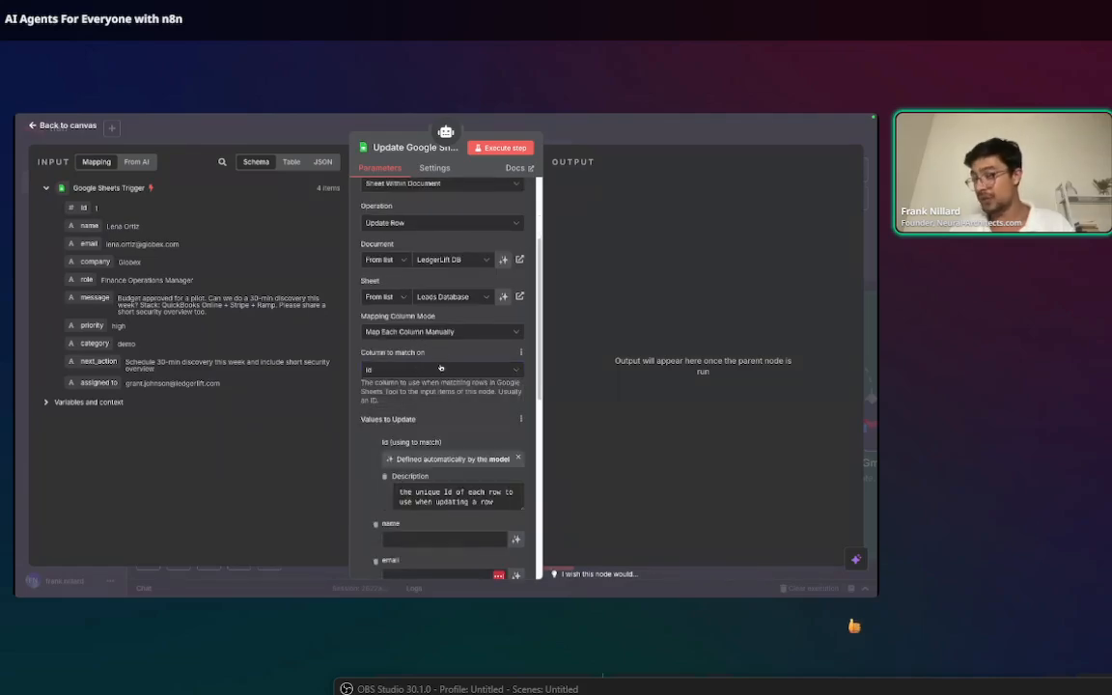
Switch to the LedgerLift DB spreadsheet and examine the Id column of the Leads Database sheet
scroll(442, 370, "down", 1)
scroll(441, 369, "down", 1)
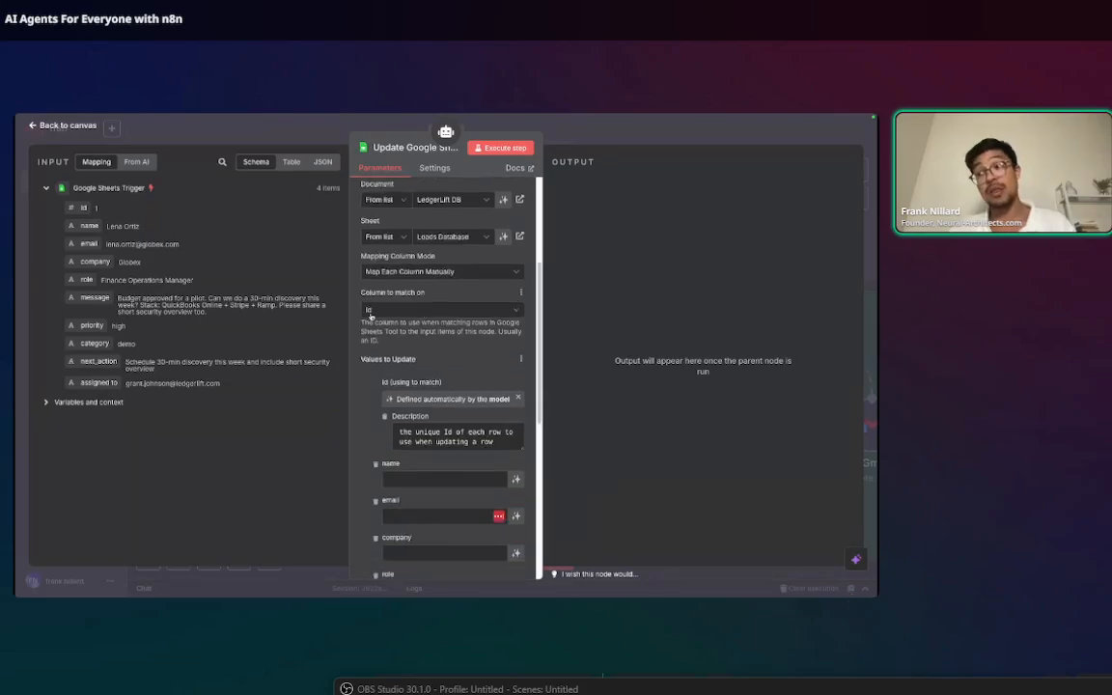
mouse_move(310, 106)
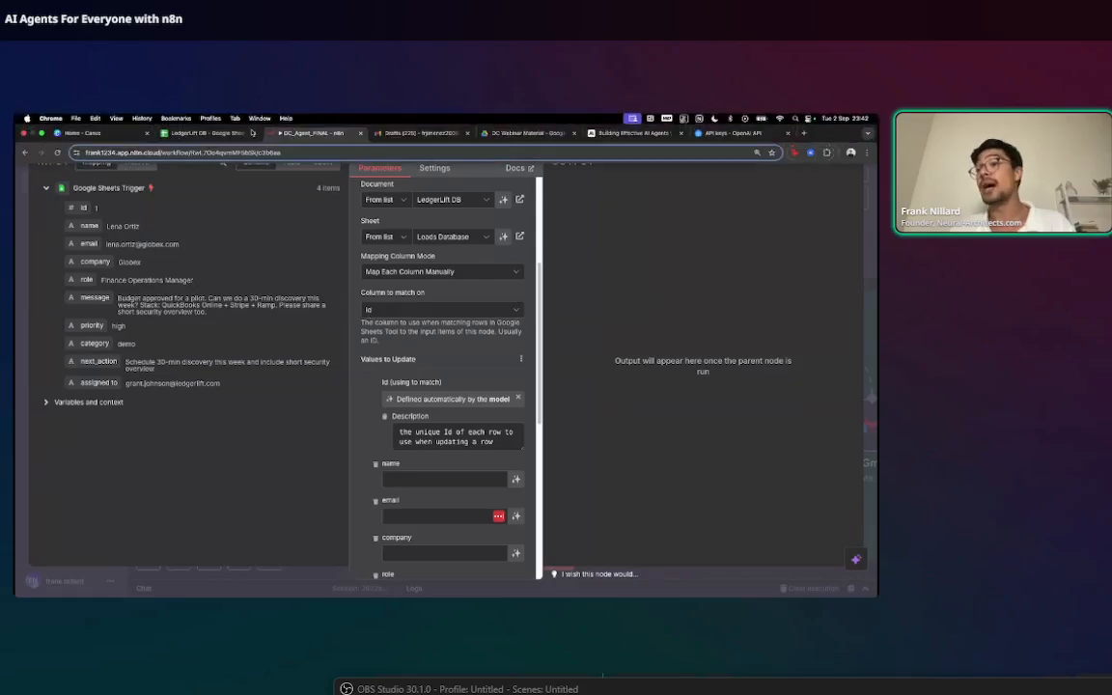
left_click(211, 118)
left_click(178, 132)
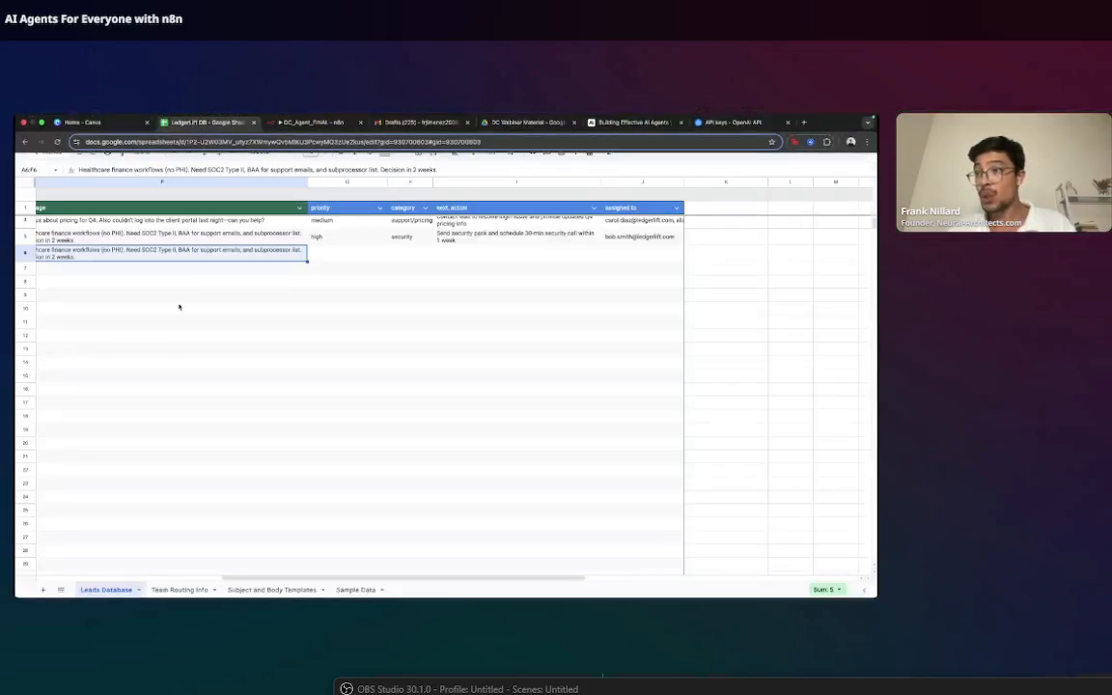
left_click(104, 290)
left_click_drag(95, 225, 94, 290)
left_click(95, 224)
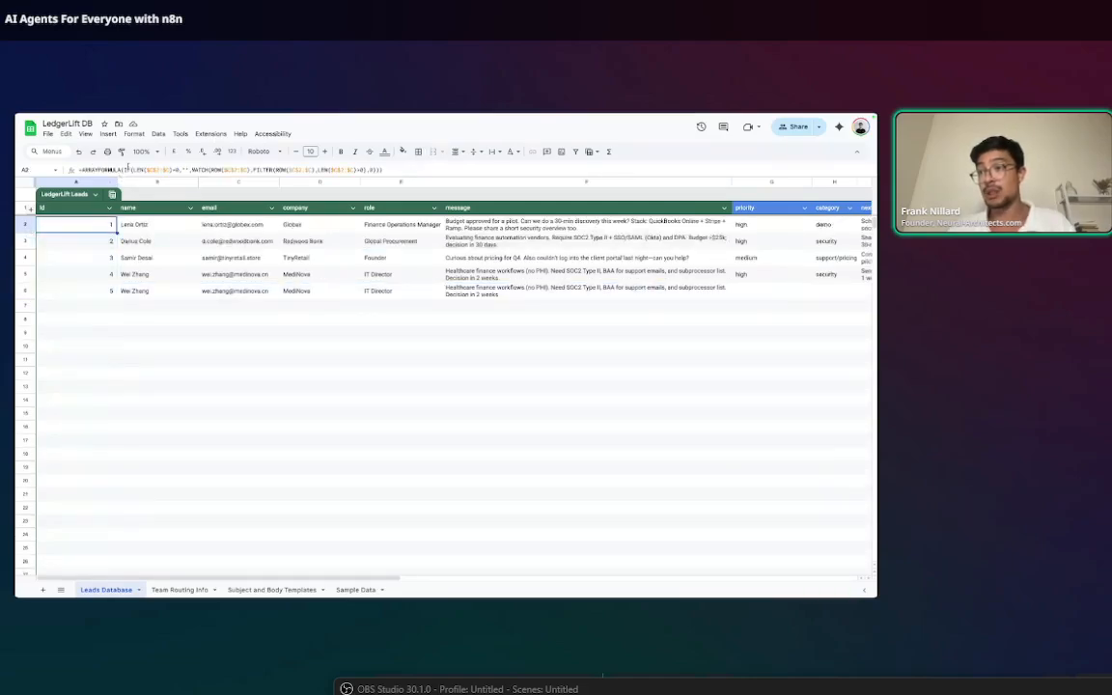
left_click(106, 291)
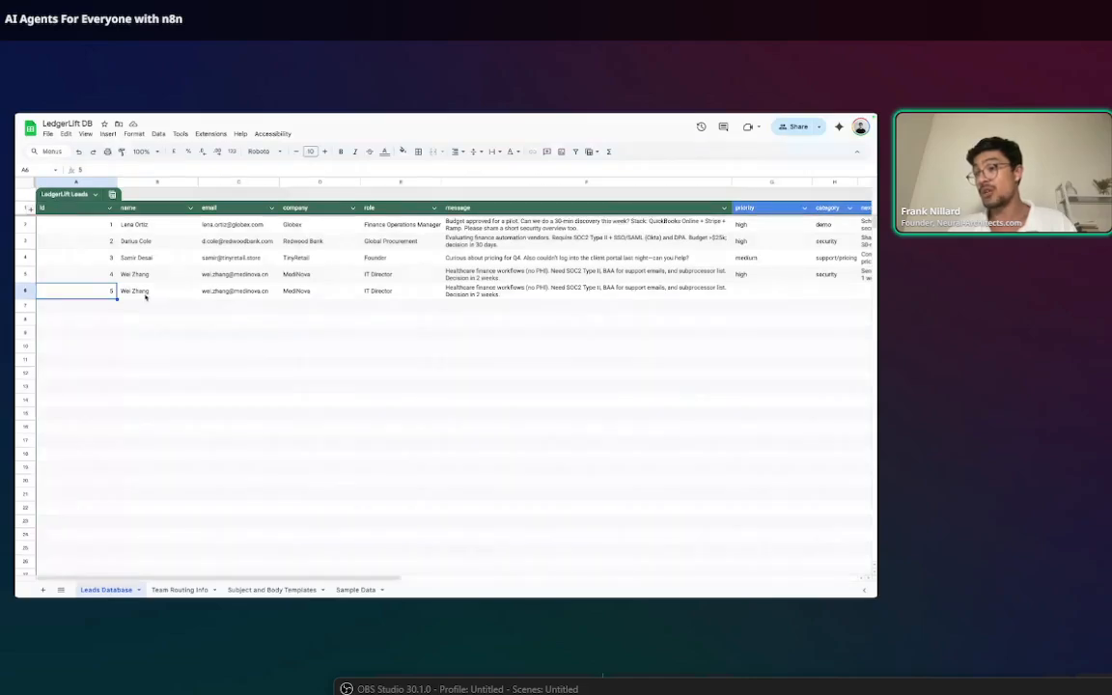
Examine the last lead's row in the Leads Database sheet, covering its lead details, triage columns and Id
left_click_drag(120, 293, 542, 299)
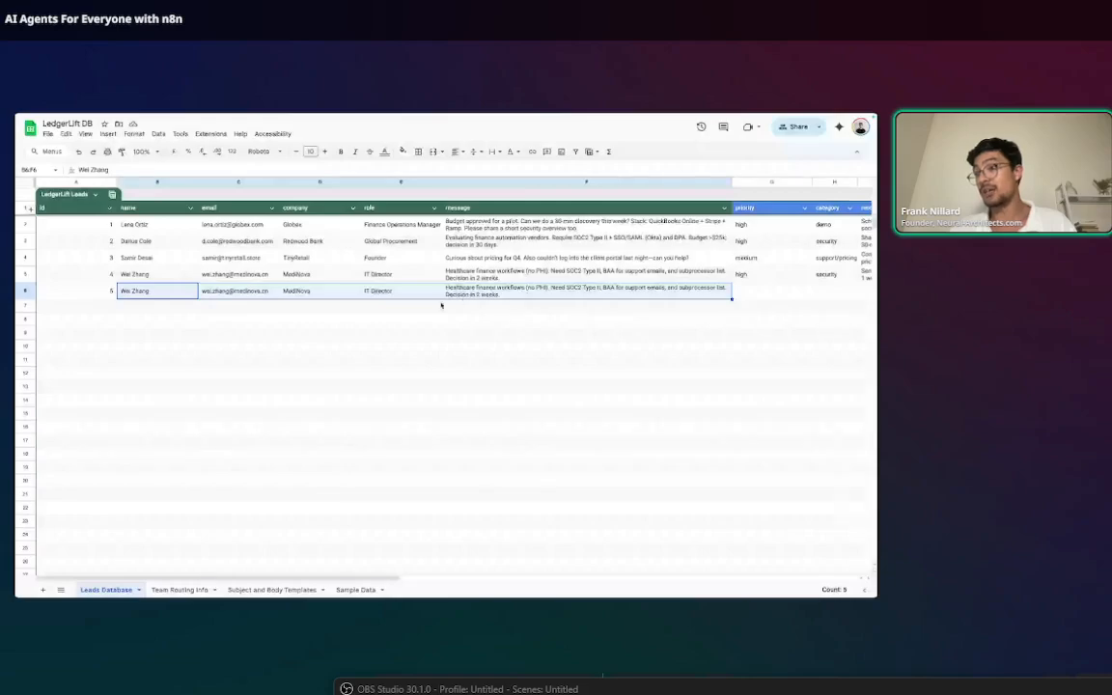
scroll(441, 305, "right", 5)
left_click_drag(258, 298, 579, 299)
scroll(575, 295, "left", 2)
scroll(575, 294, "left", 5)
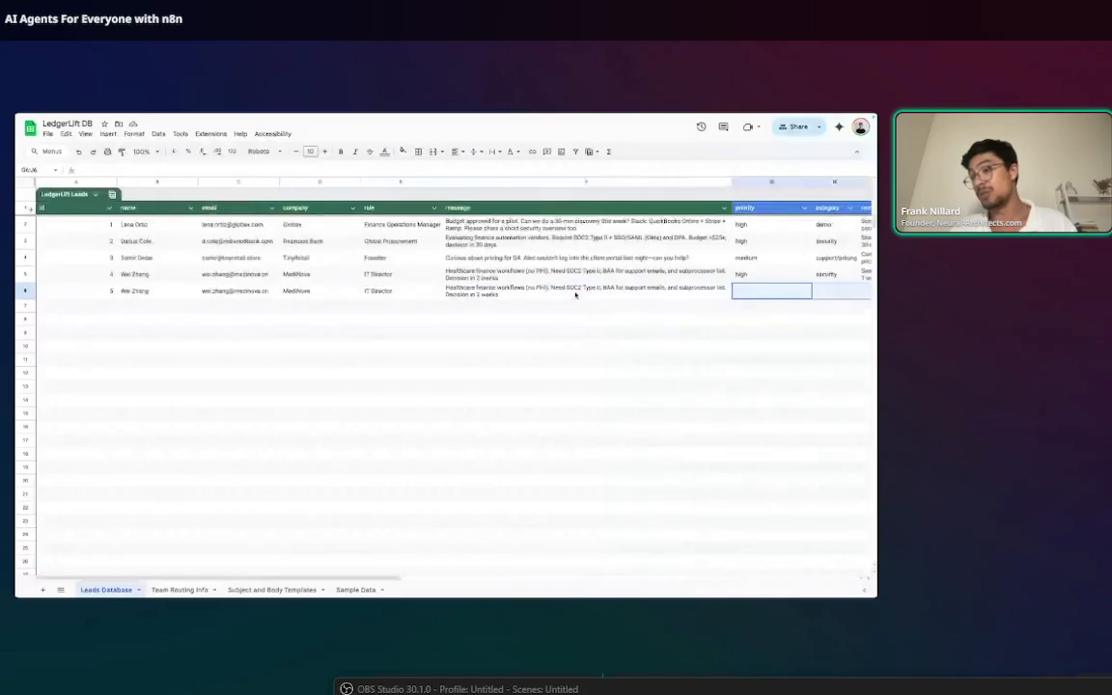
left_click(99, 293)
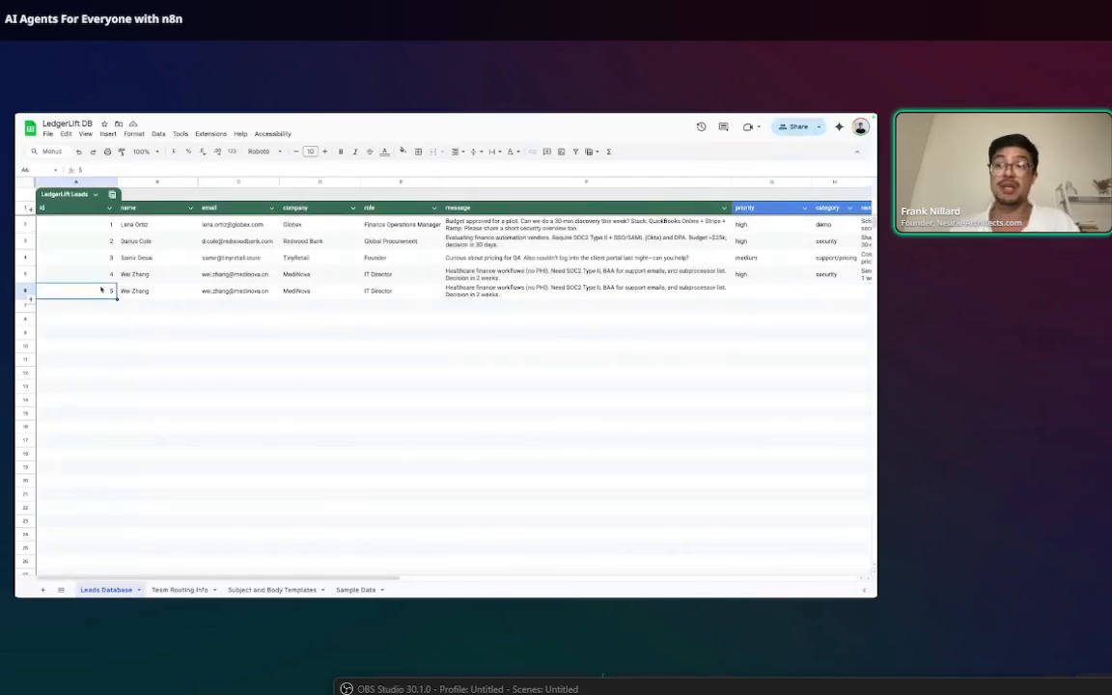
Return to the n8n workflow, switch the Id match value to an expression and back to model-defined, and review its description
mouse_move(296, 117)
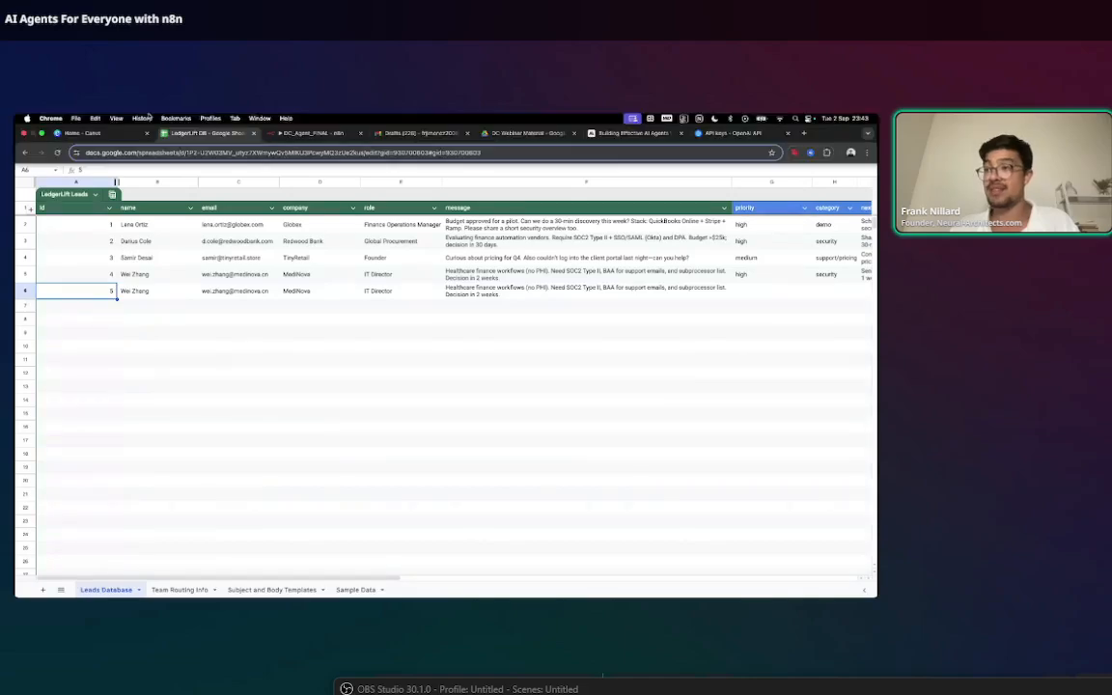
left_click(294, 135)
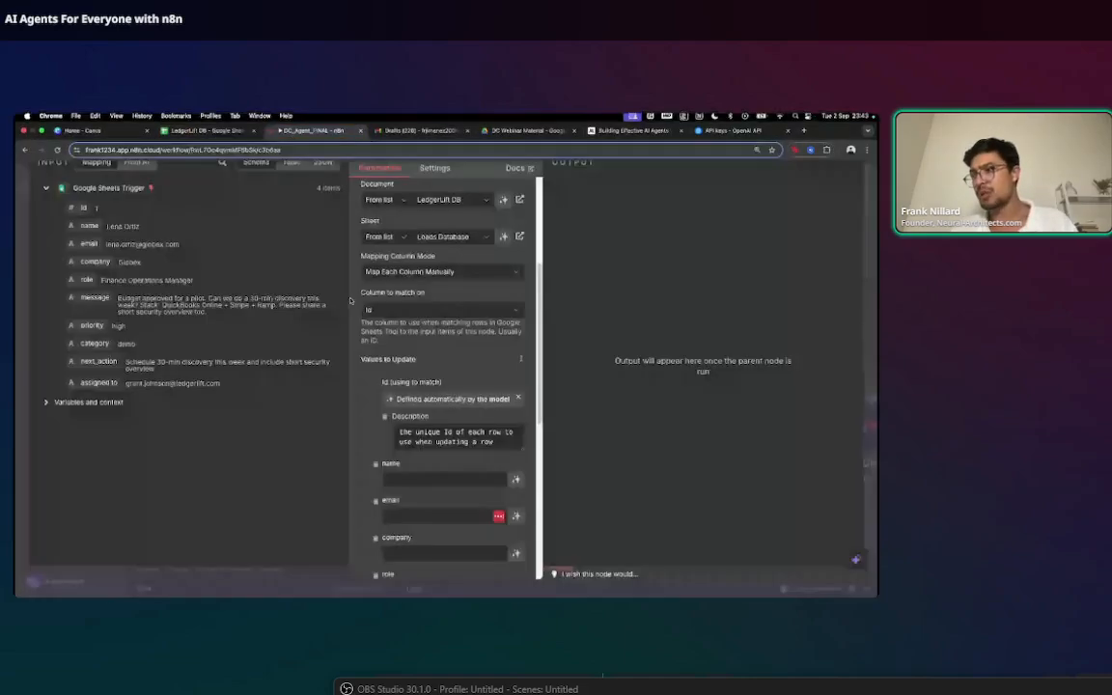
scroll(441, 322, "up", 2)
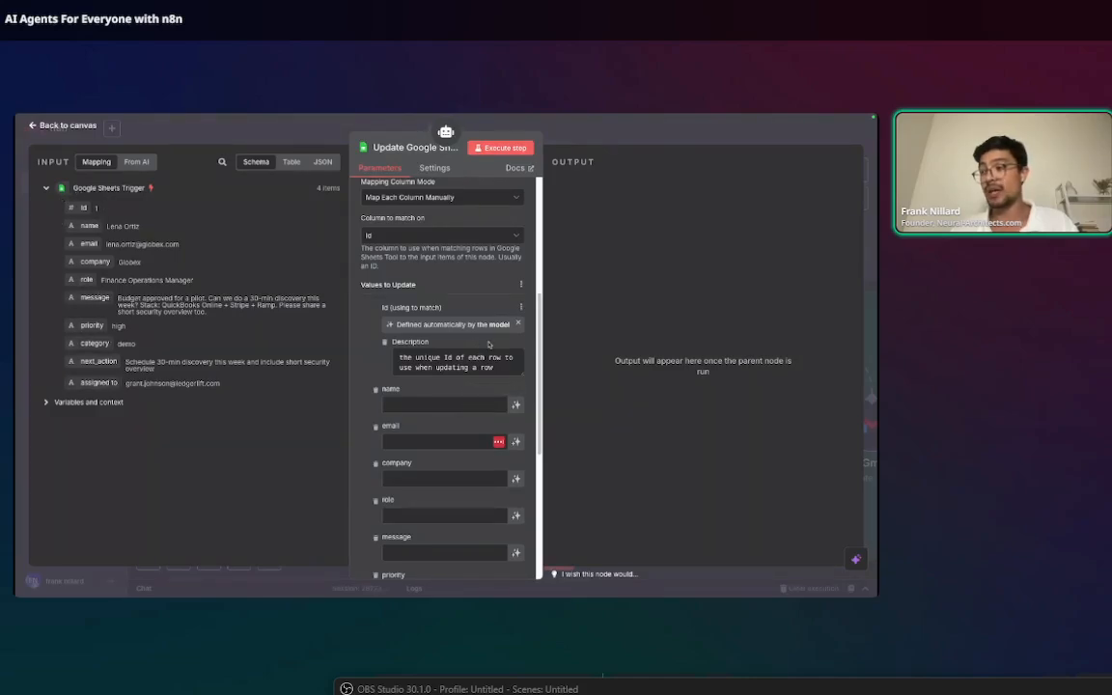
left_click(518, 324)
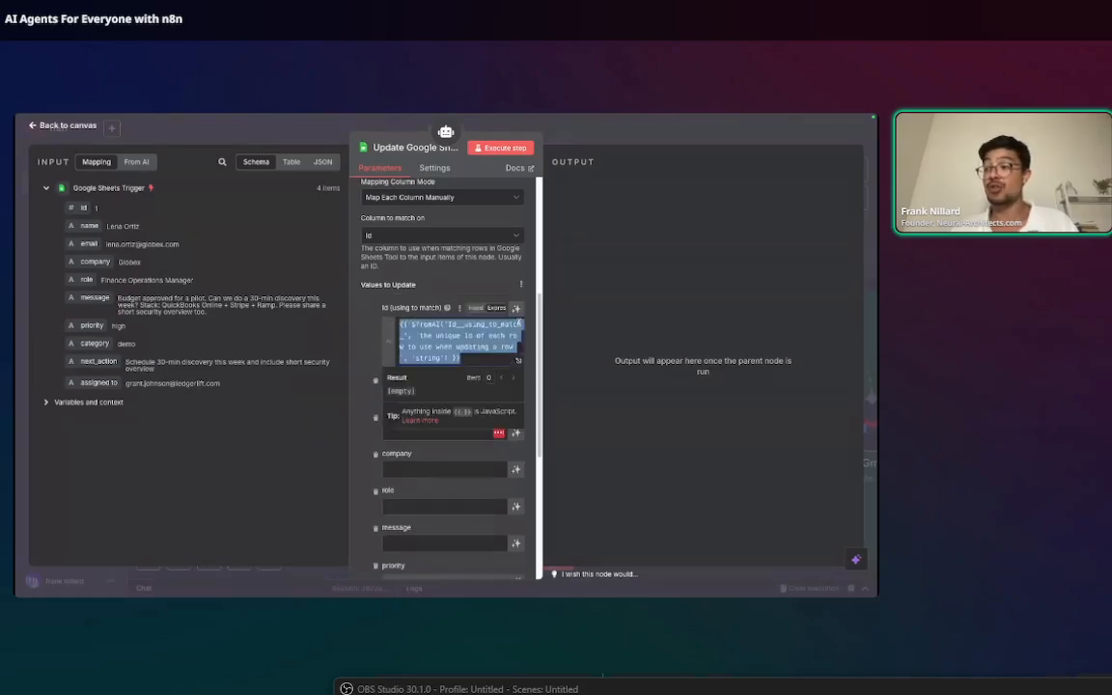
left_click(366, 305)
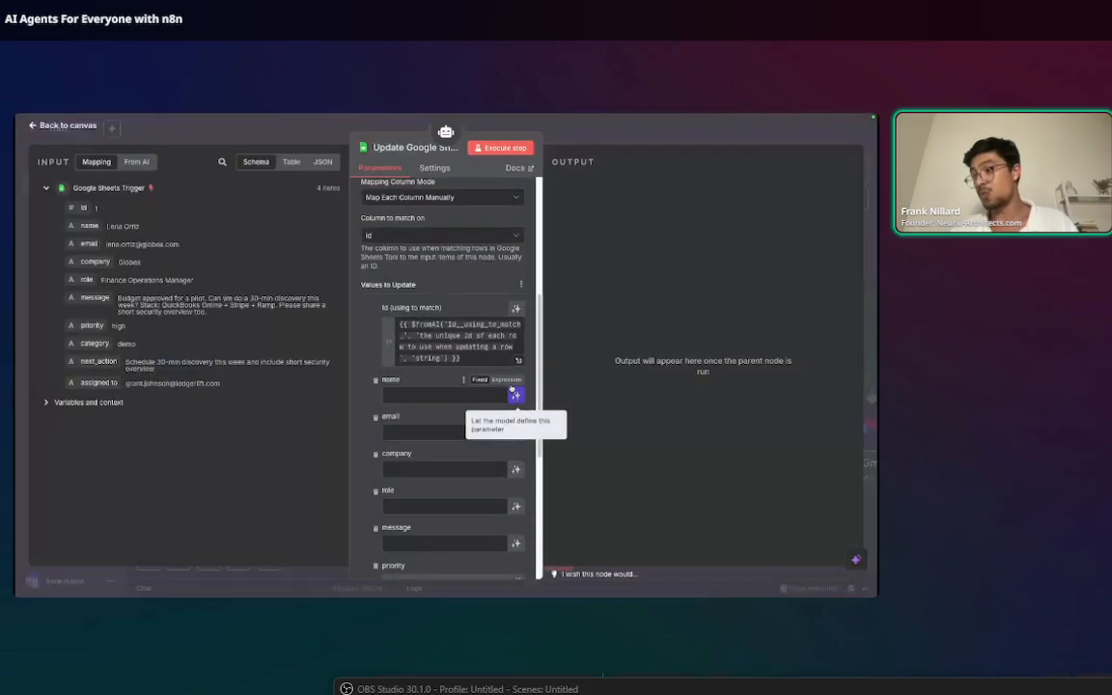
left_click(515, 308)
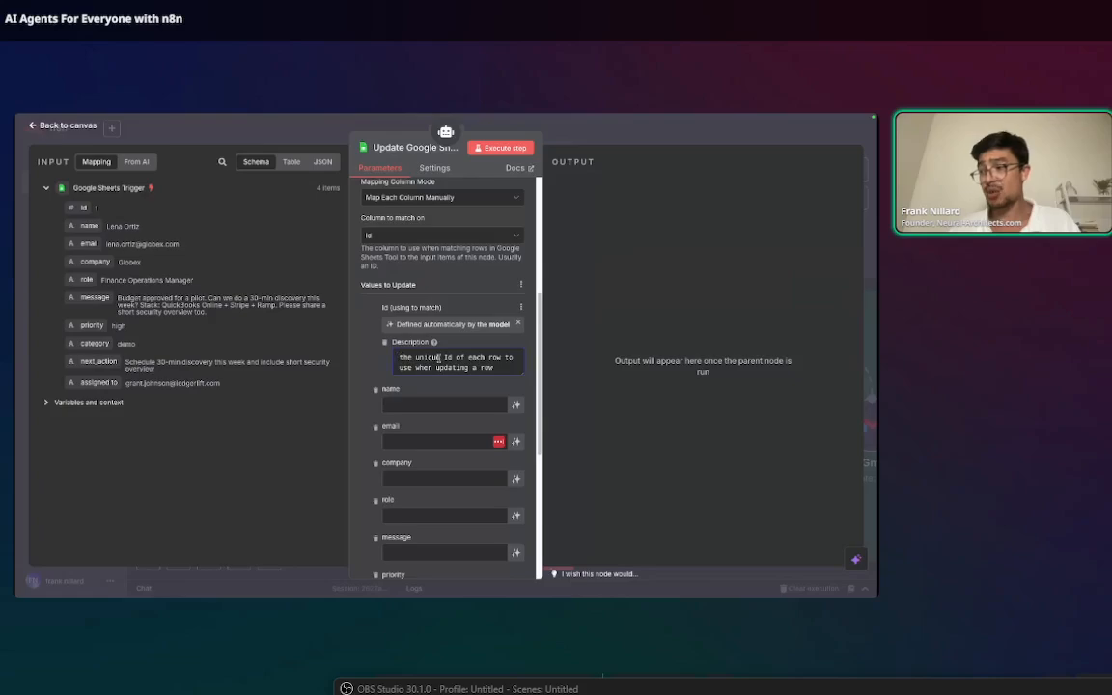
left_click_drag(437, 357, 494, 368)
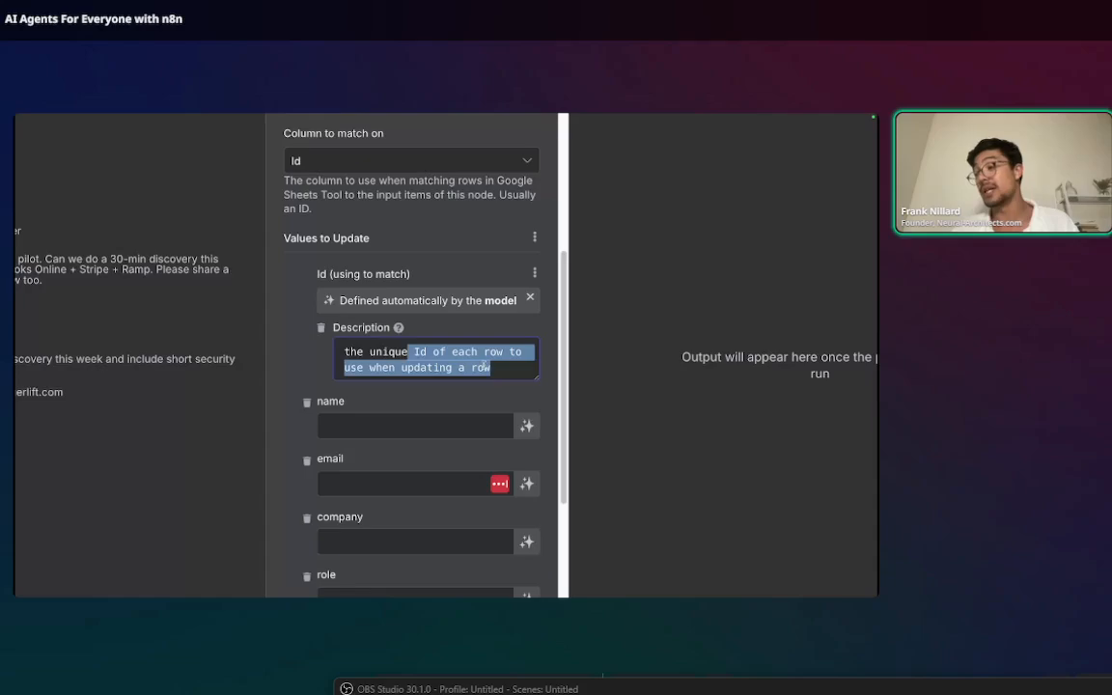
left_click(309, 388)
Examine how each column under Values to Update is filled in the Update Google Sheet Row tool
scroll(326, 409, "down", 5)
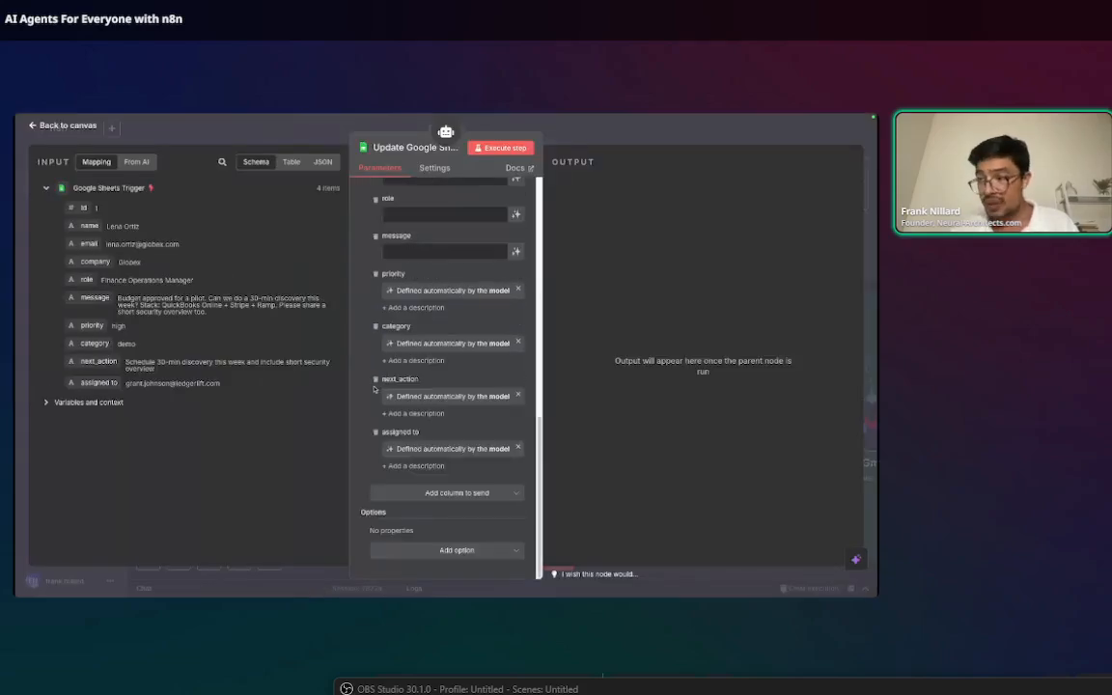
scroll(374, 389, "up", 5)
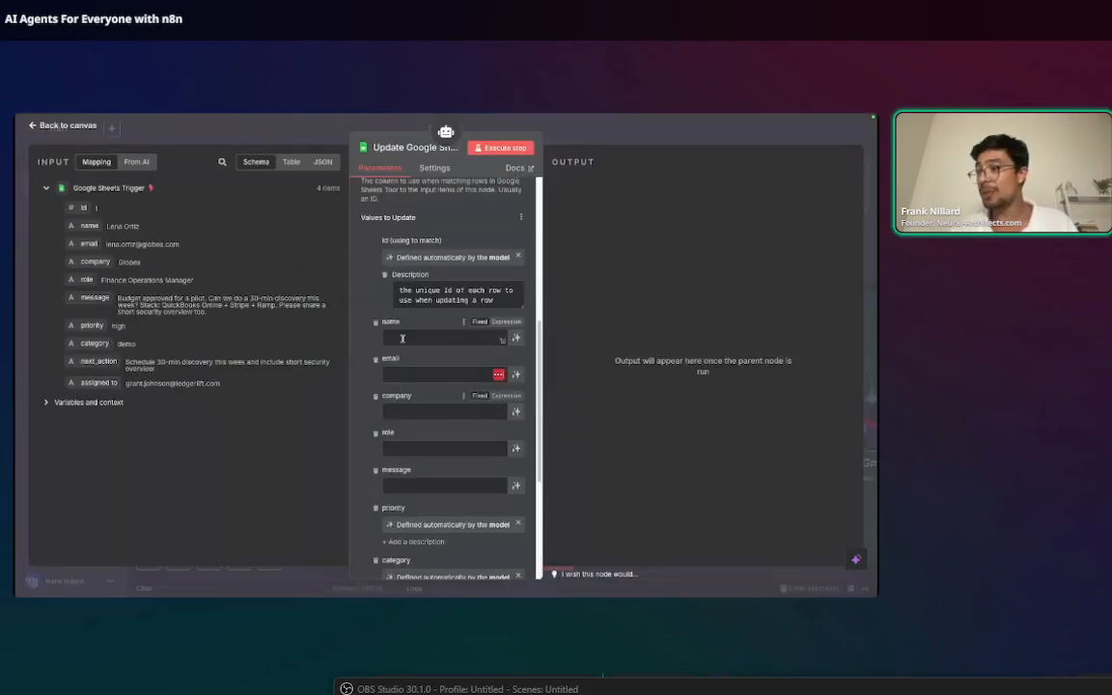
scroll(403, 338, "down", 5)
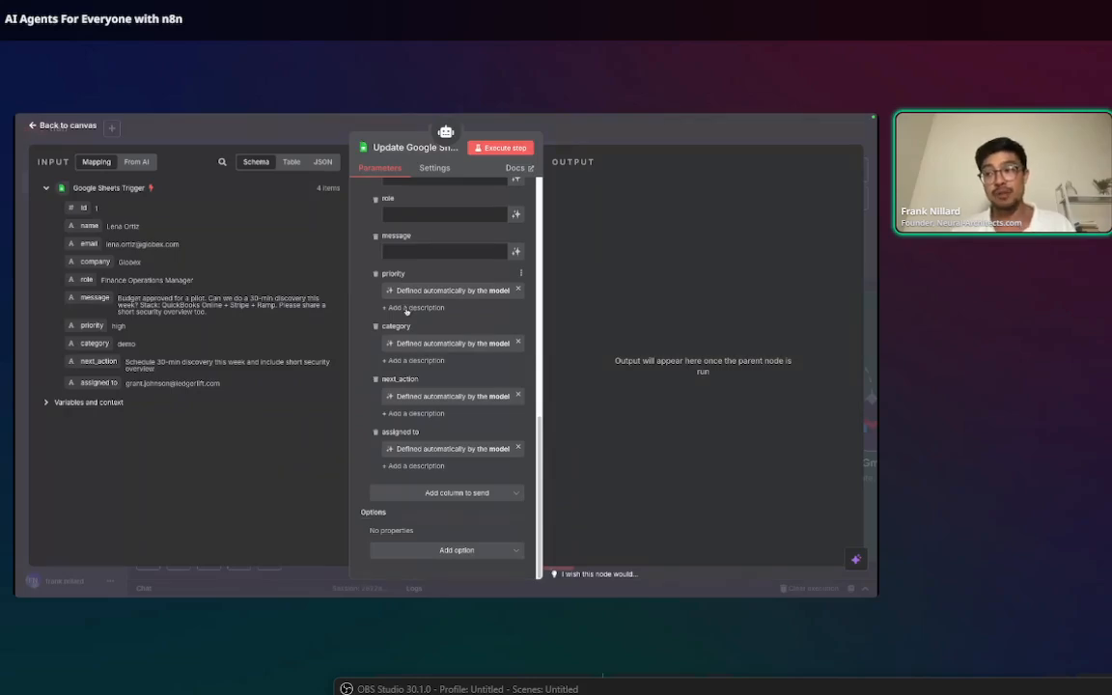
scroll(406, 310, "up", 5)
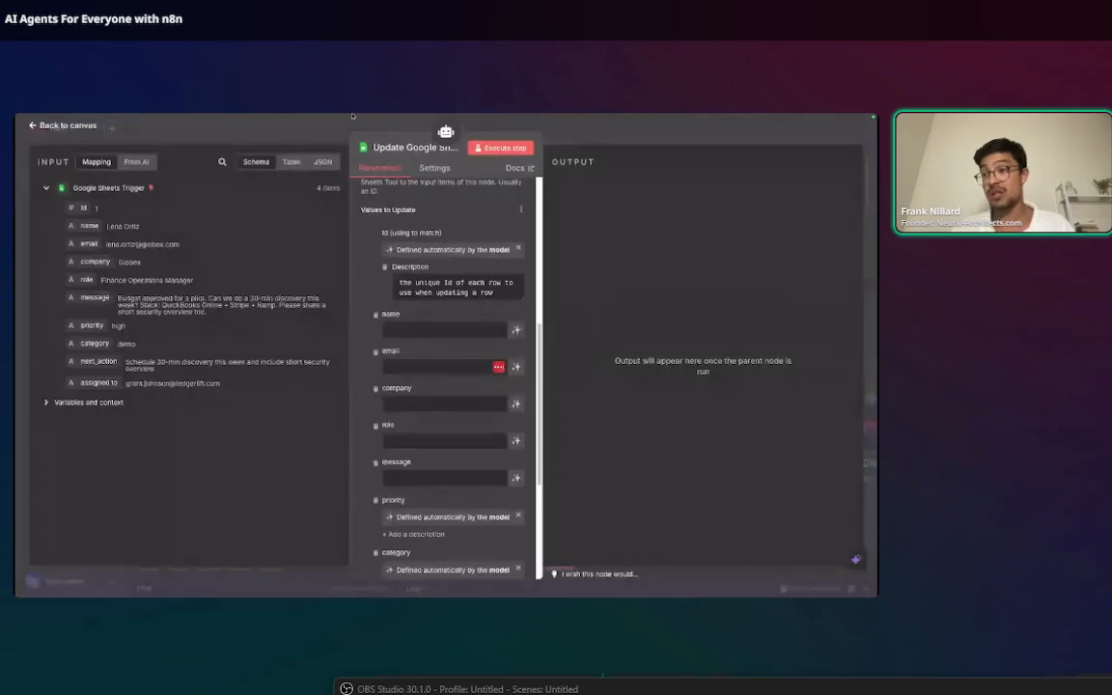
Compare the spreadsheet's priority, category, next_action and assigned to columns with the tool's values to update, and return to the canvas
mouse_move(319, 114)
left_click(221, 134)
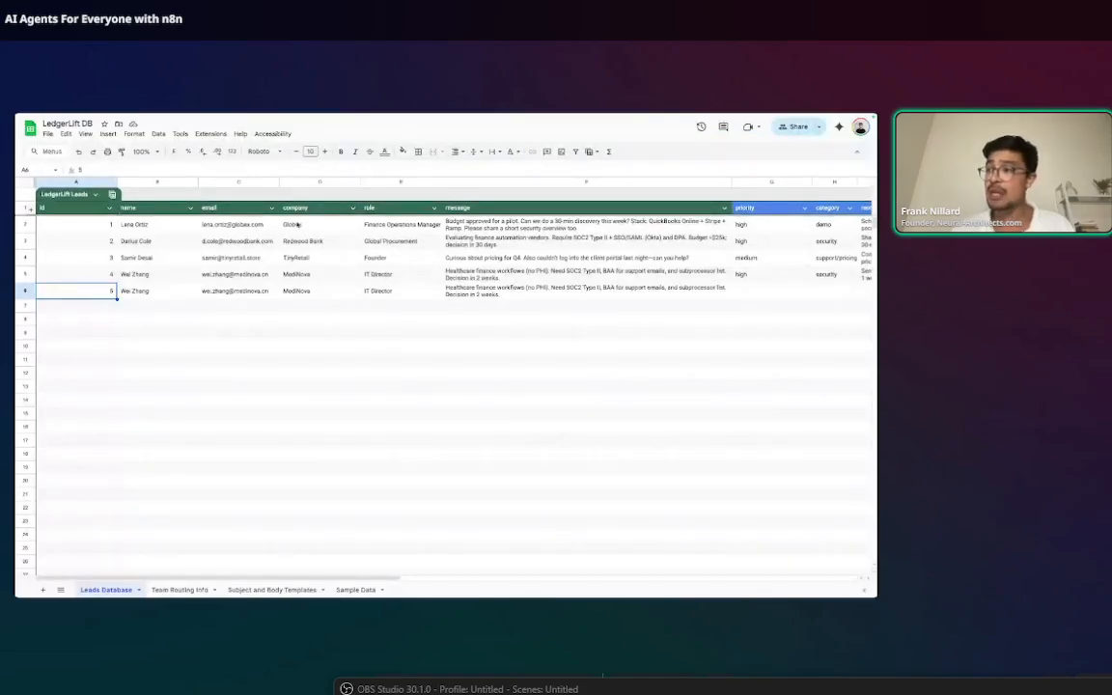
scroll(748, 208, "right", 5)
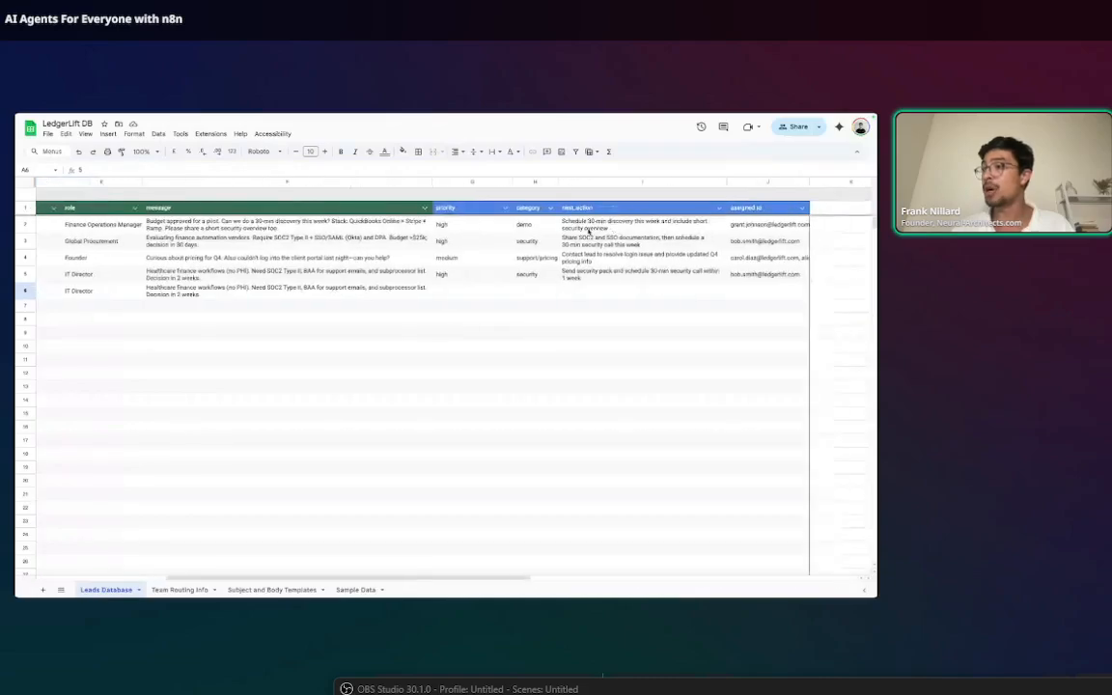
mouse_move(274, 119)
left_click(311, 132)
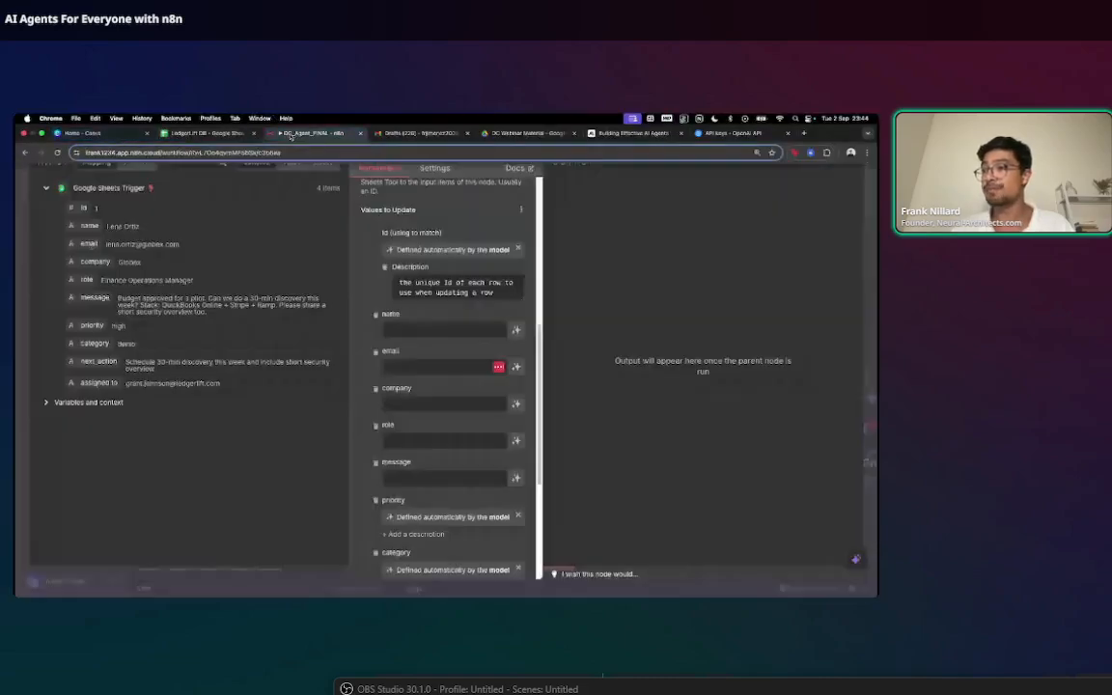
scroll(408, 353, "down", 5)
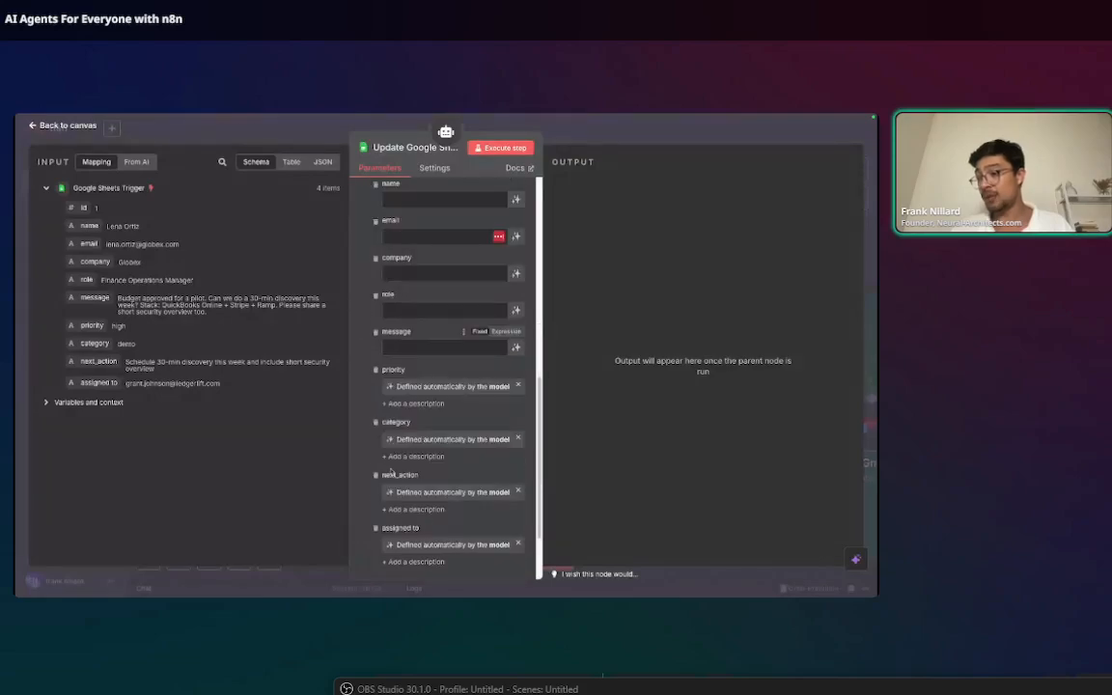
scroll(396, 346, "down", 1)
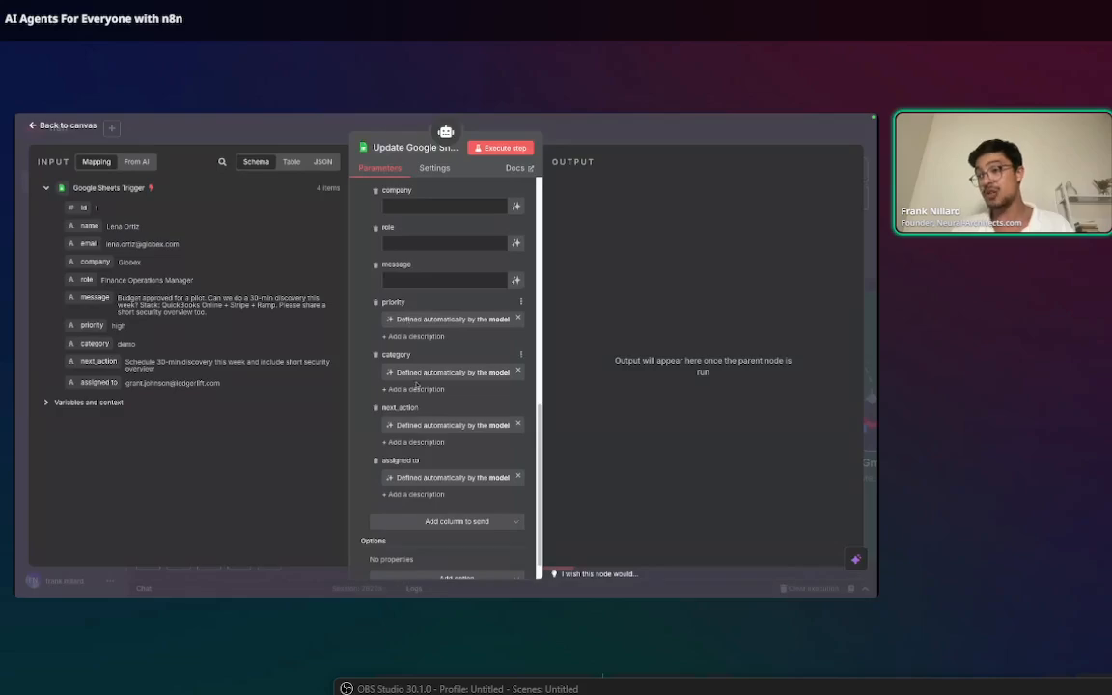
scroll(425, 491, "up", 10)
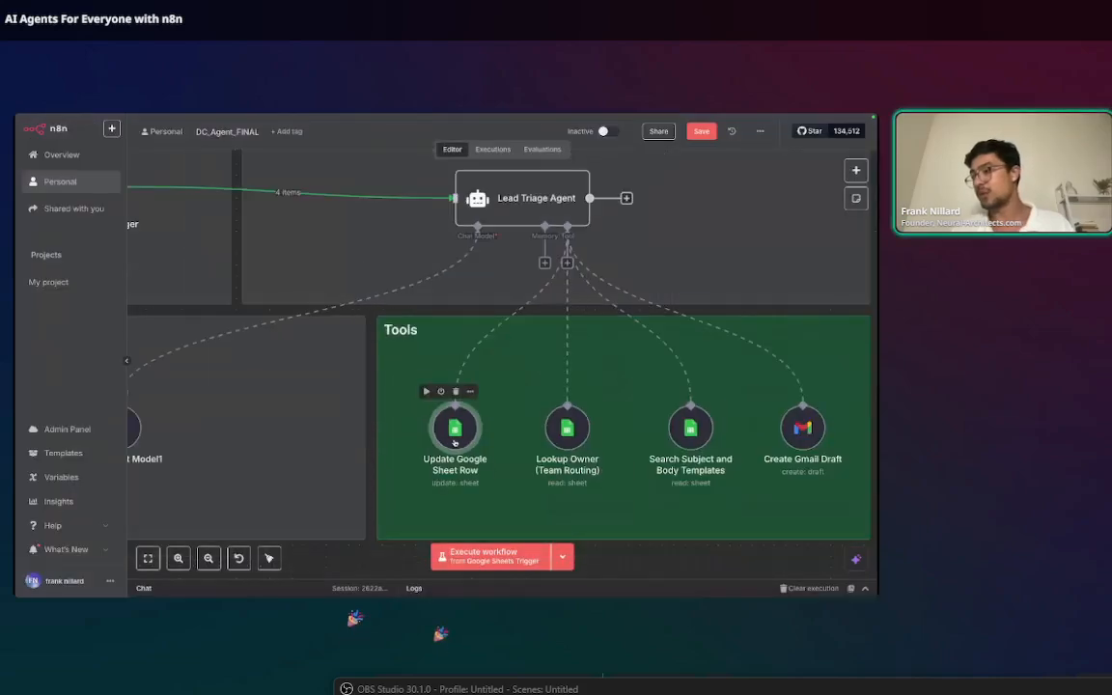
Open the Lookup Owner (Team Routing) tool, examine its operation, document, sheet and filter settings, and return to the canvas
scroll(459, 439, "down", 4)
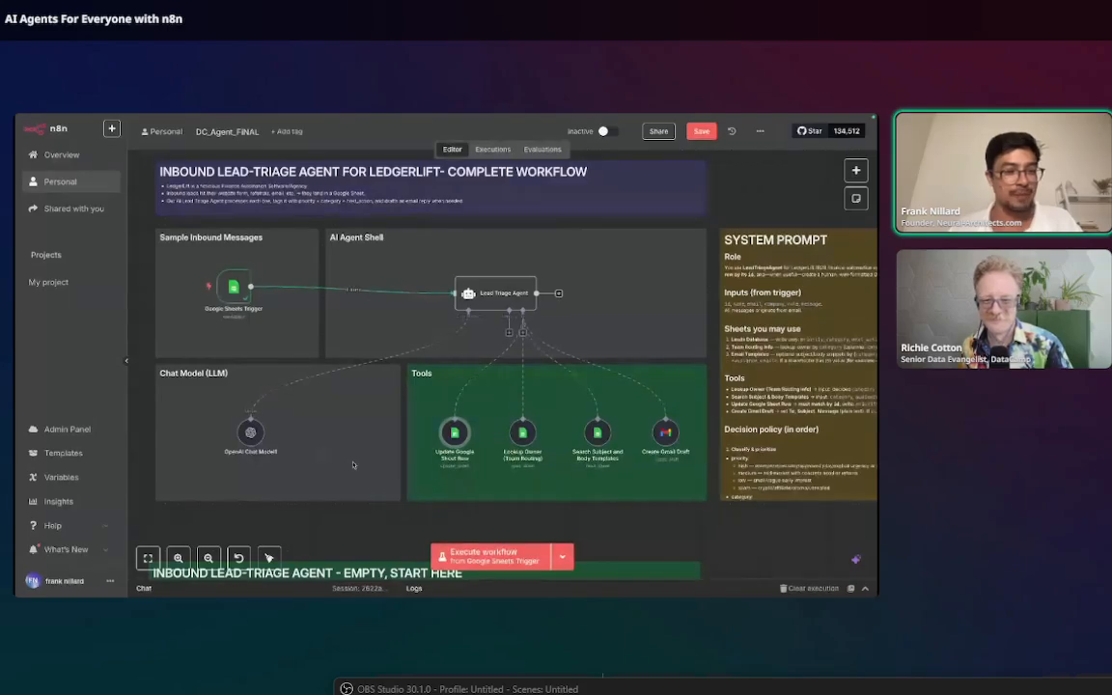
scroll(516, 504, "down", 1)
scroll(569, 430, "up", 5)
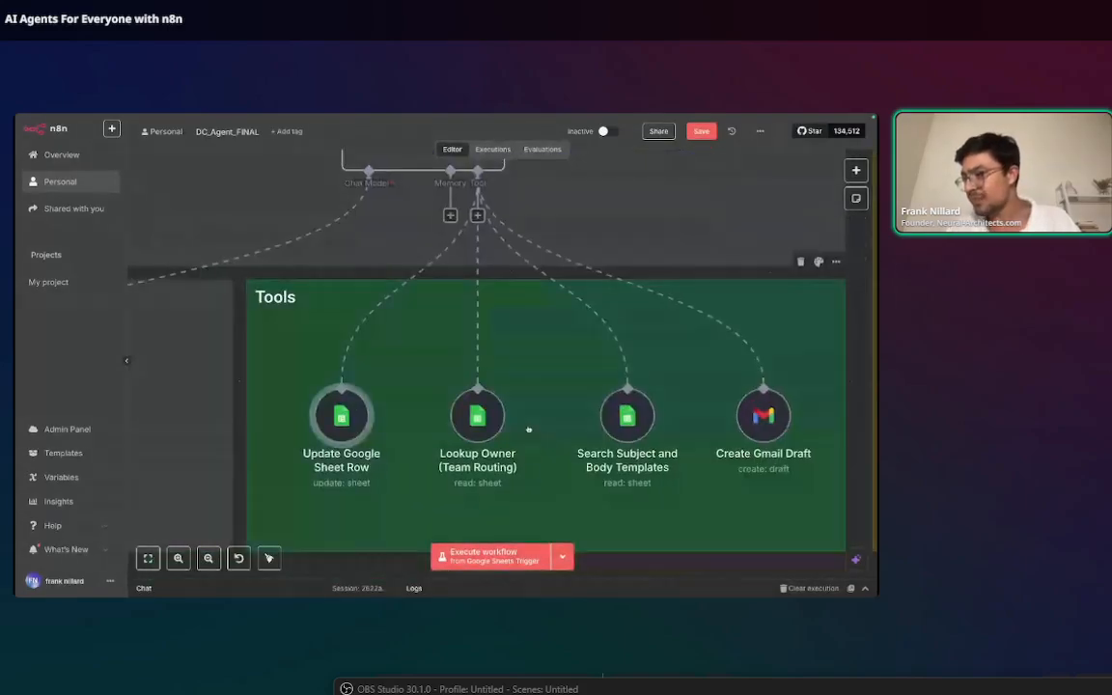
scroll(527, 429, "down", 3)
scroll(555, 416, "up", 3)
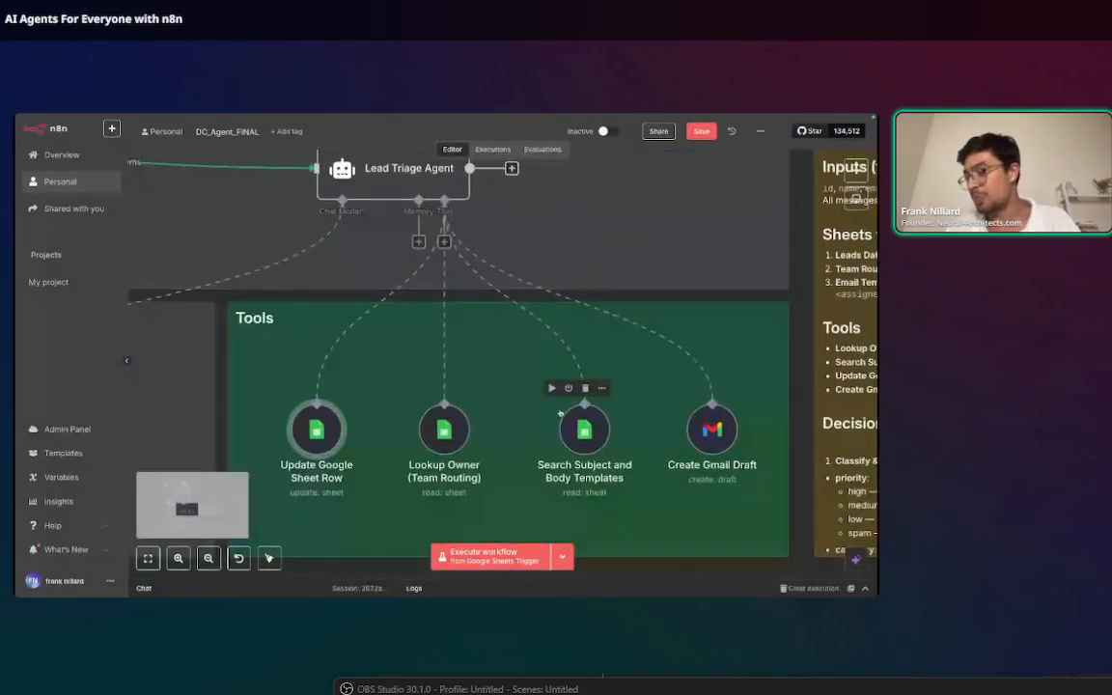
double_click(446, 429)
scroll(451, 427, "down", 3)
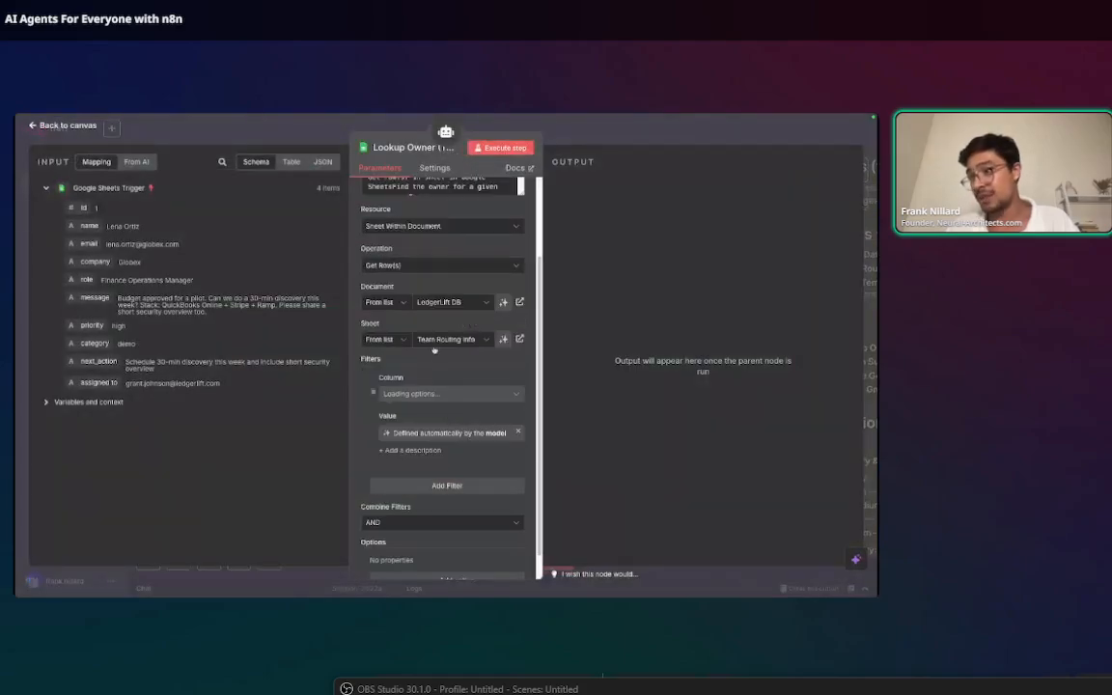
scroll(444, 367, "up", 3)
scroll(438, 302, "down", 3)
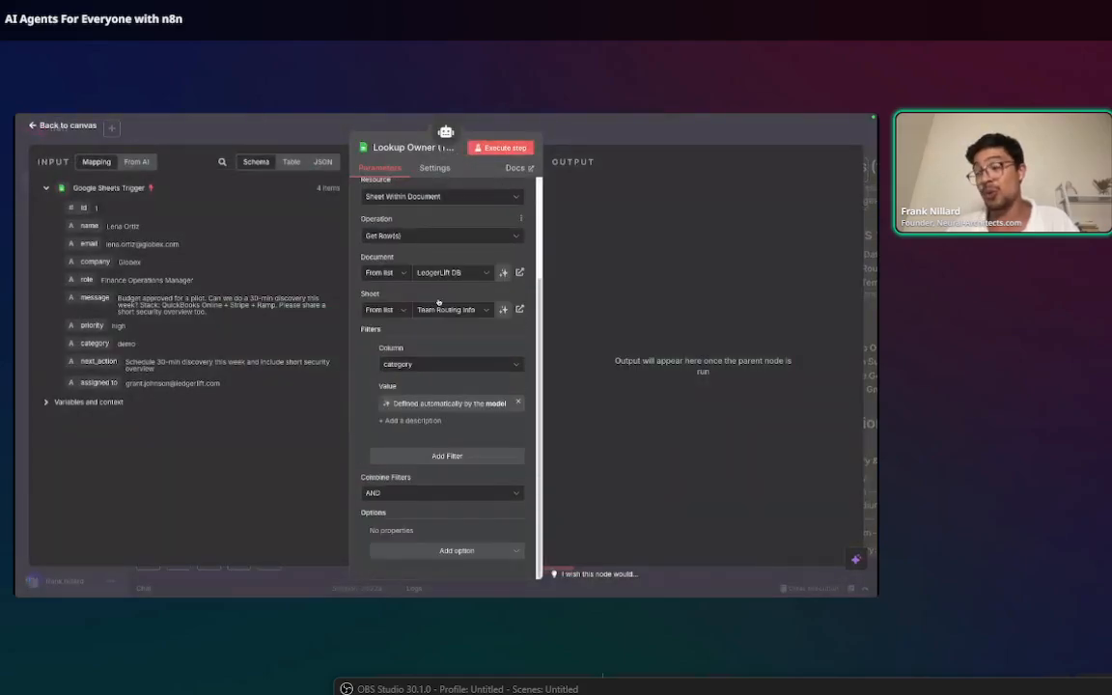
scroll(438, 302, "up", 2)
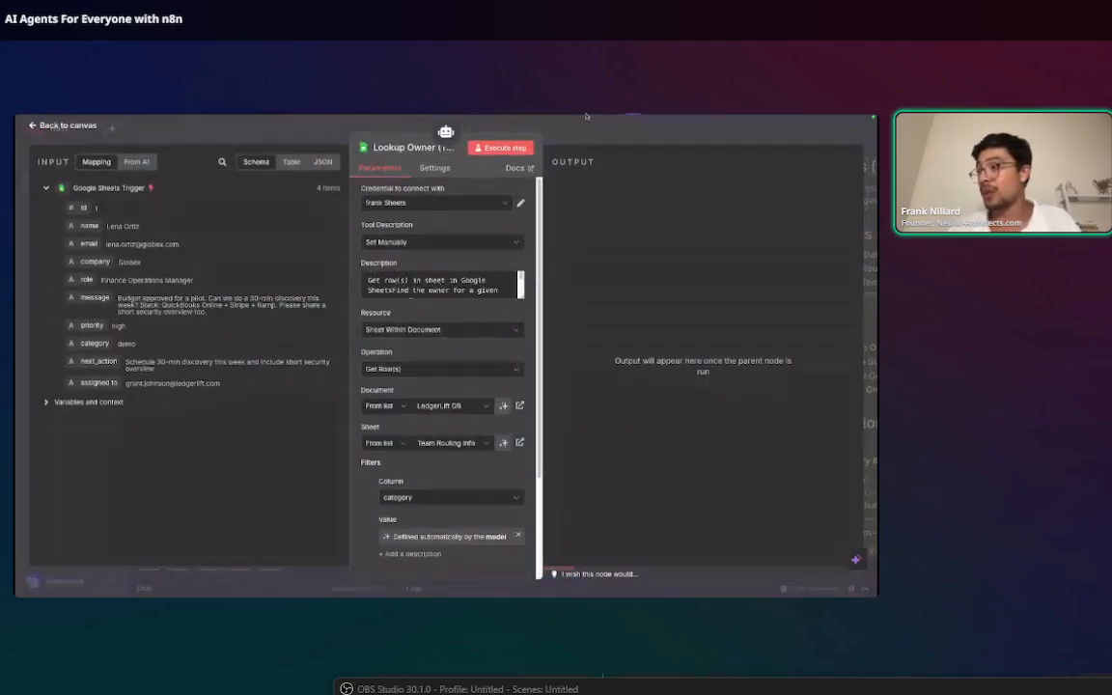
key("Escape")
left_click_drag(349, 434, 325, 446)
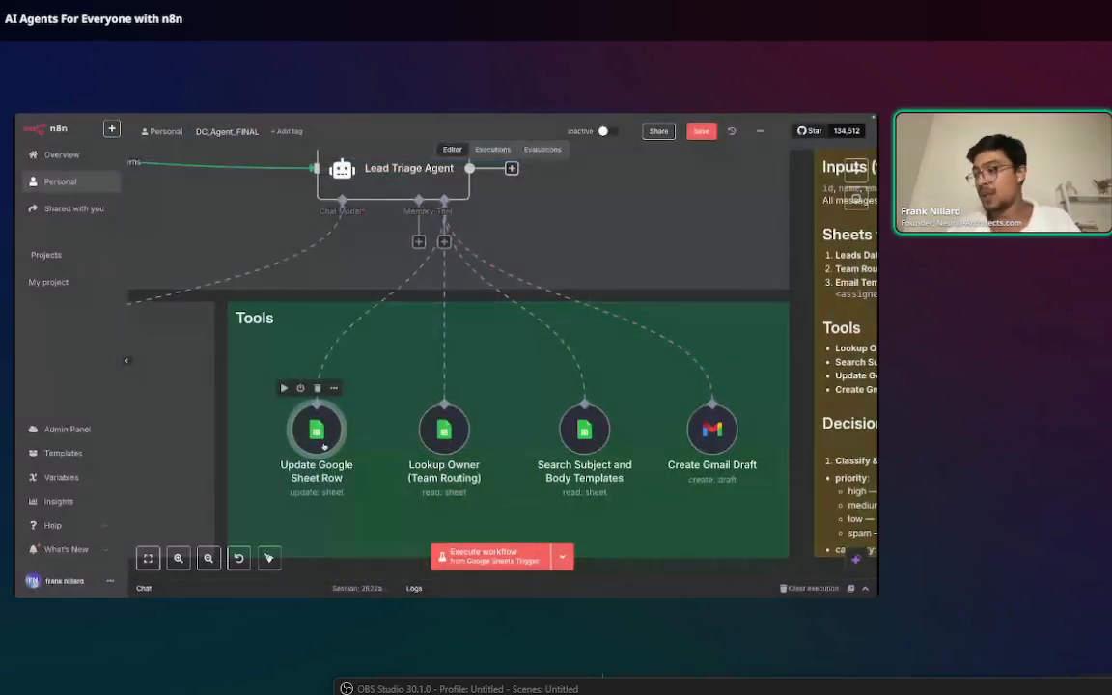
Open the Lookup Owner (Team Routing) tool, read its full description, and check the available operations
double_click(443, 435)
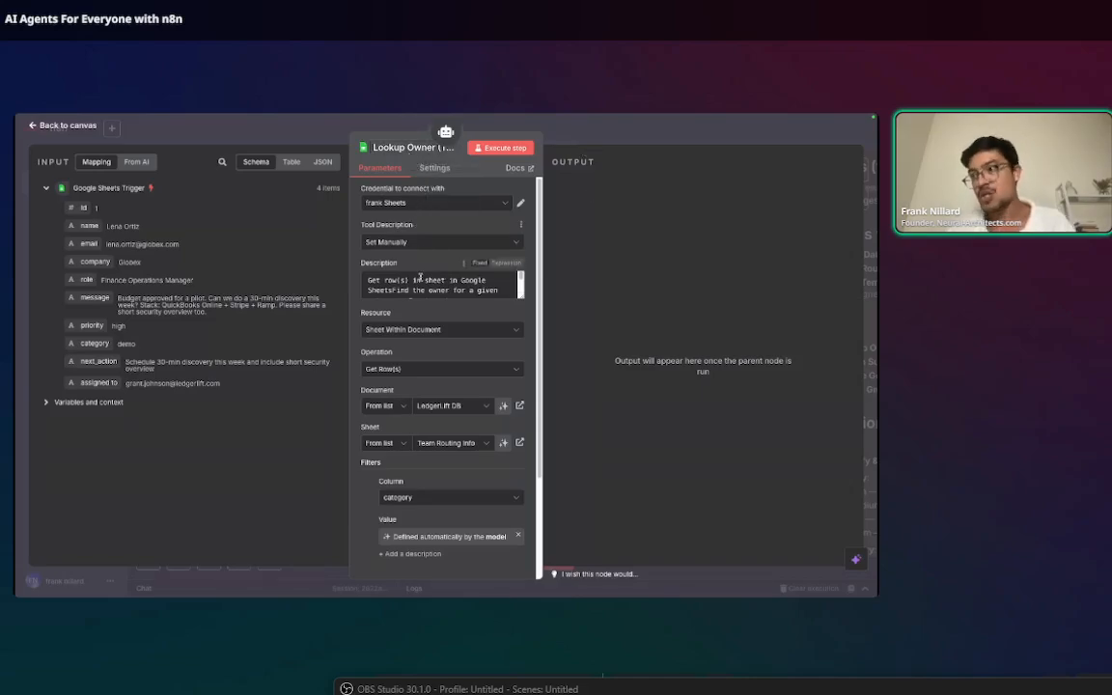
scroll(454, 288, "down", 3)
scroll(455, 287, "up", 2)
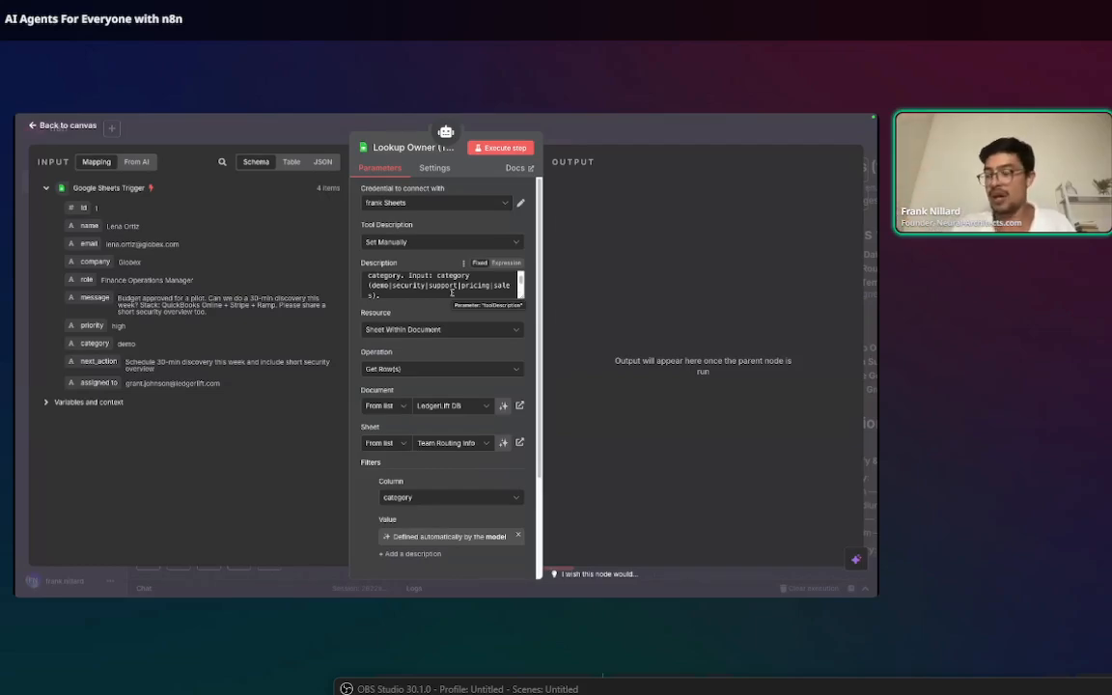
scroll(448, 290, "down", 3)
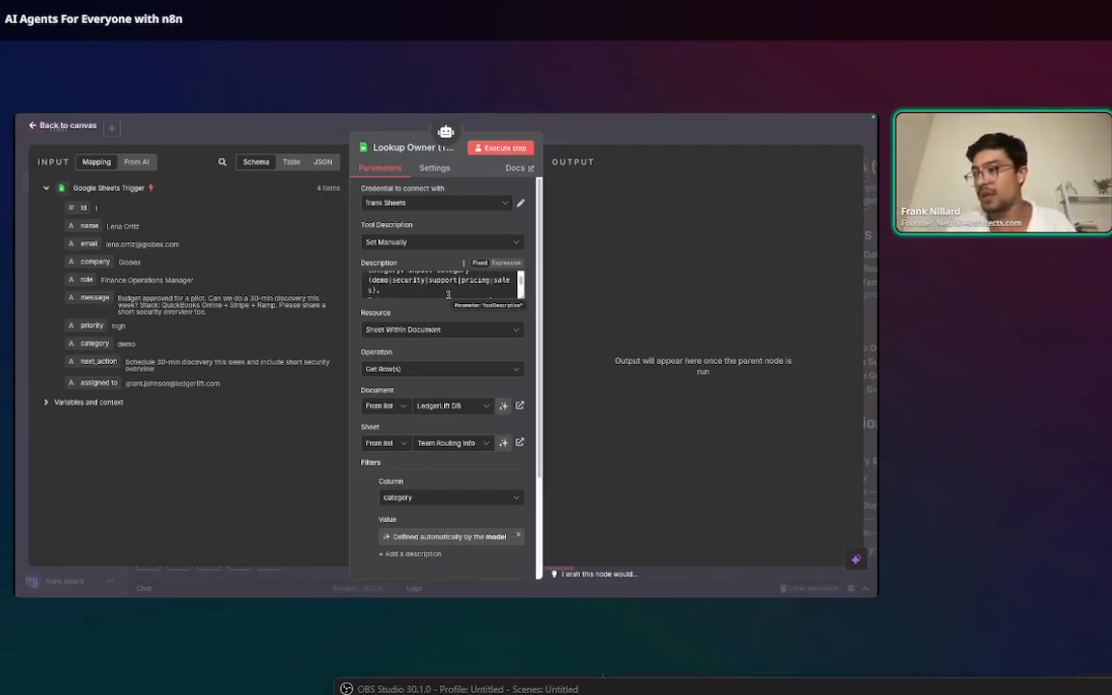
scroll(418, 351, "down", 1)
left_click(405, 323)
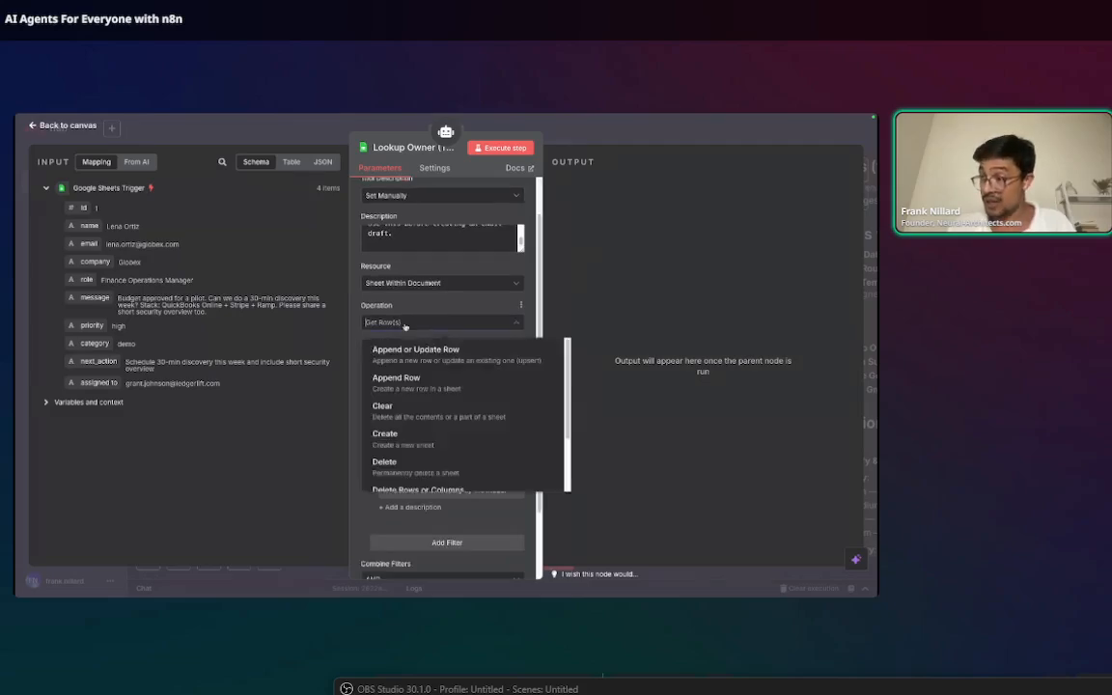
scroll(424, 318, "down", 2)
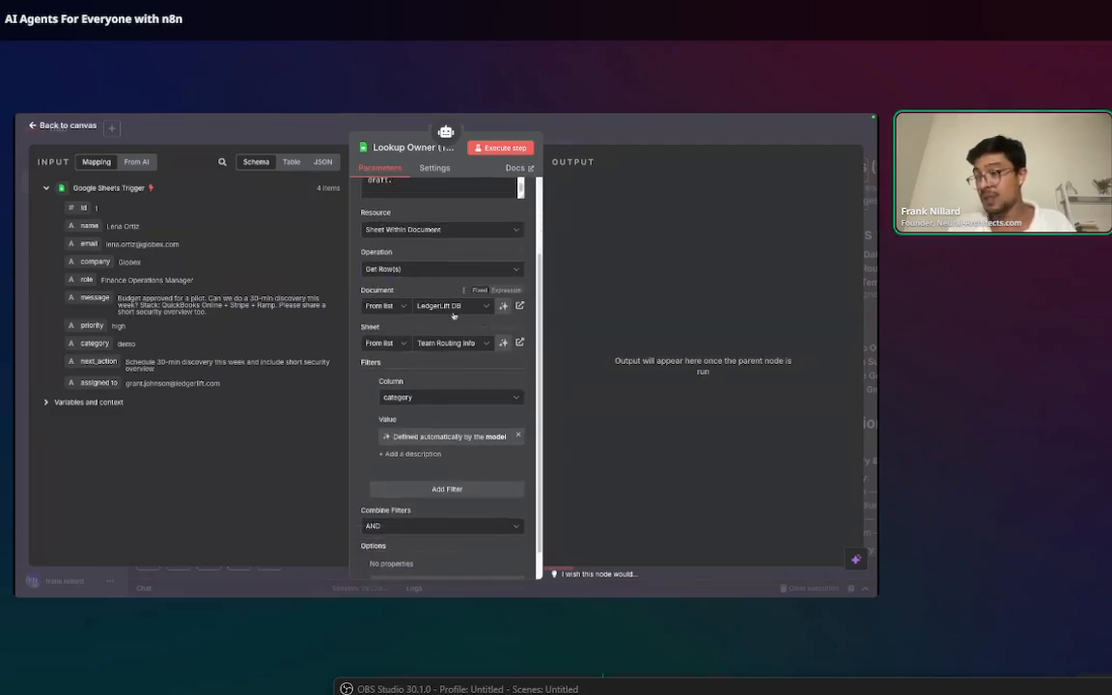
Review the Lookup Owner tool's document and sheet selections, and choose category as the filter column
left_click(452, 311)
left_click(433, 349)
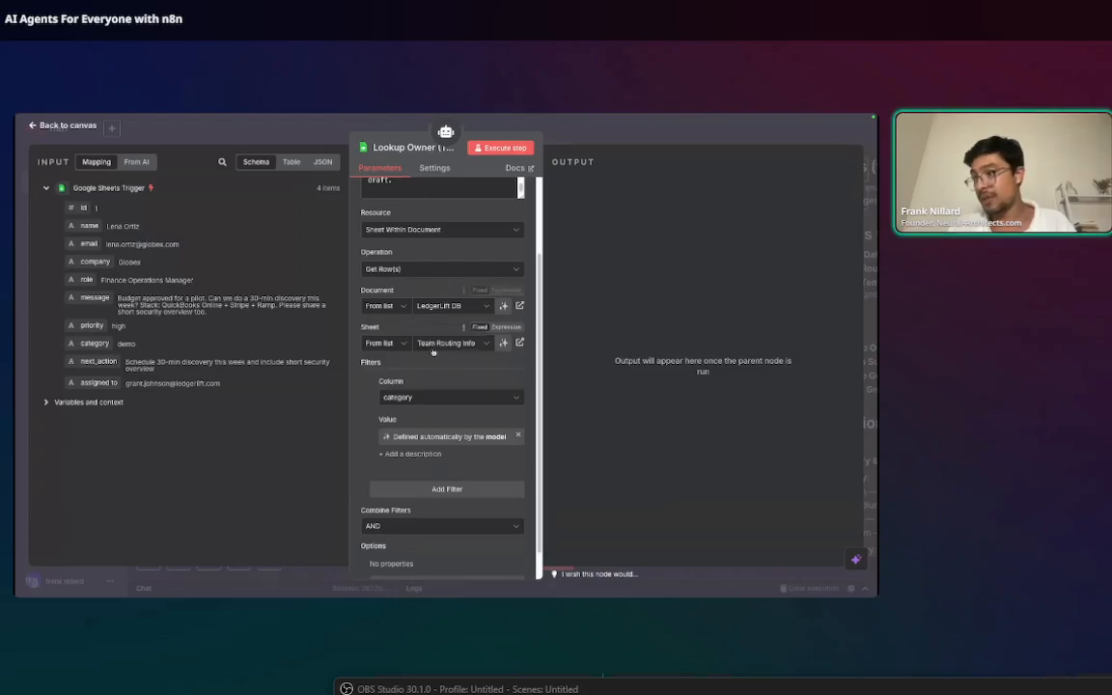
left_click(434, 349)
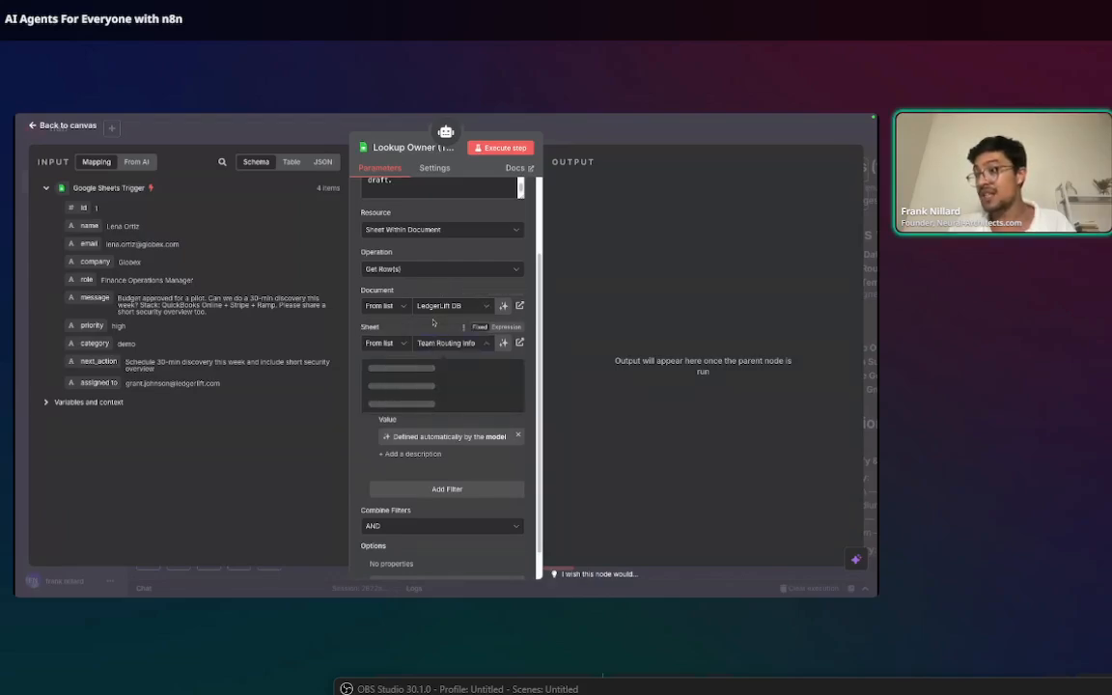
left_click(433, 329)
scroll(434, 333, "down", 1)
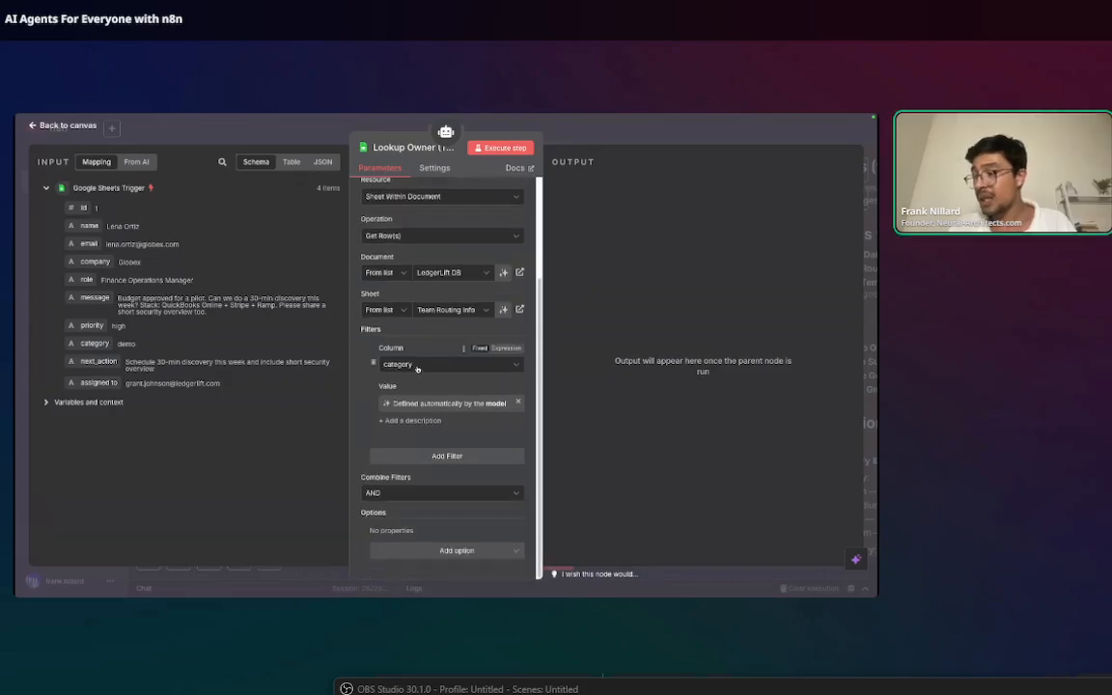
left_click(417, 364)
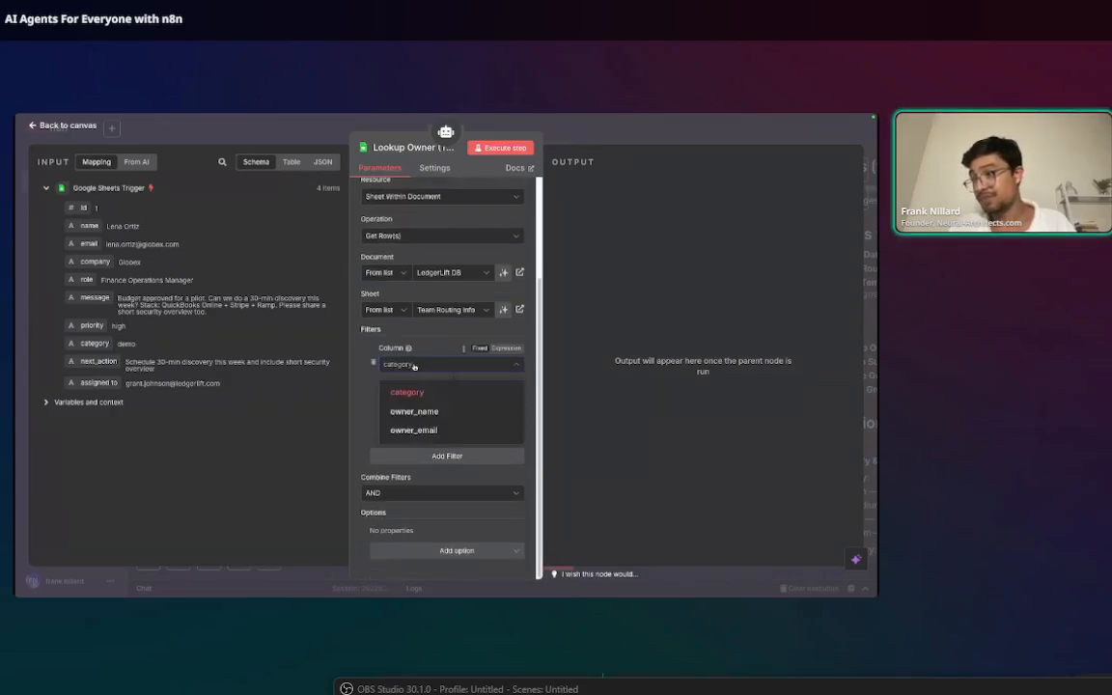
left_click(425, 392)
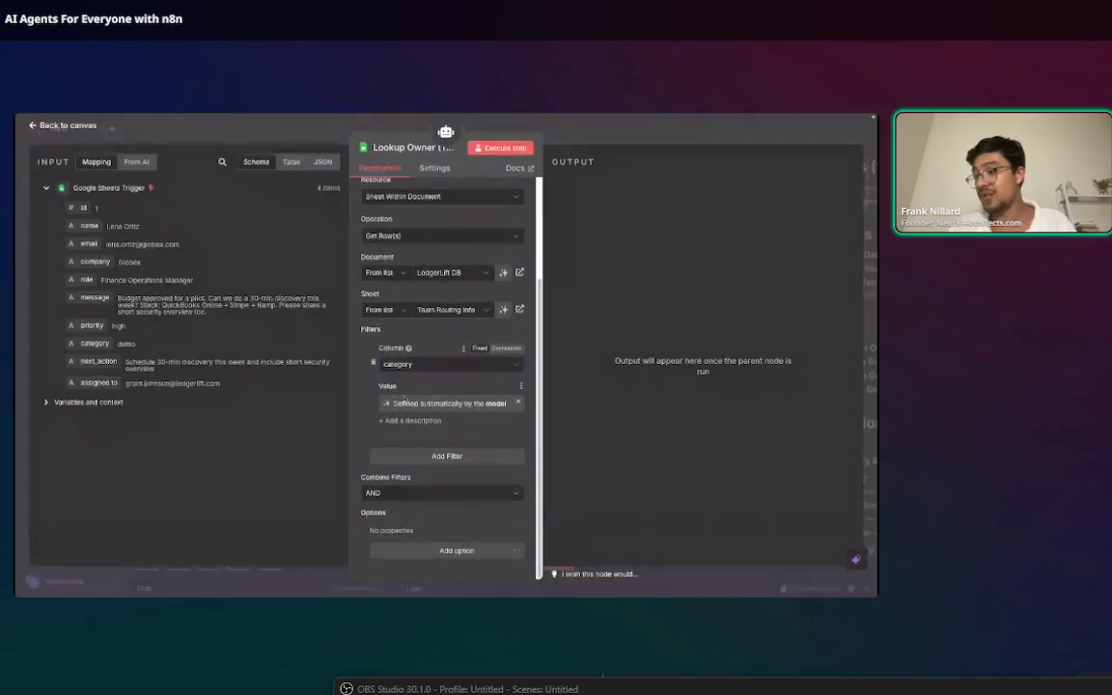
Switch to the LedgerLift DB spreadsheet and highlight the categories from demo to pricing on the Team Routing Info sheet
mouse_move(201, 121)
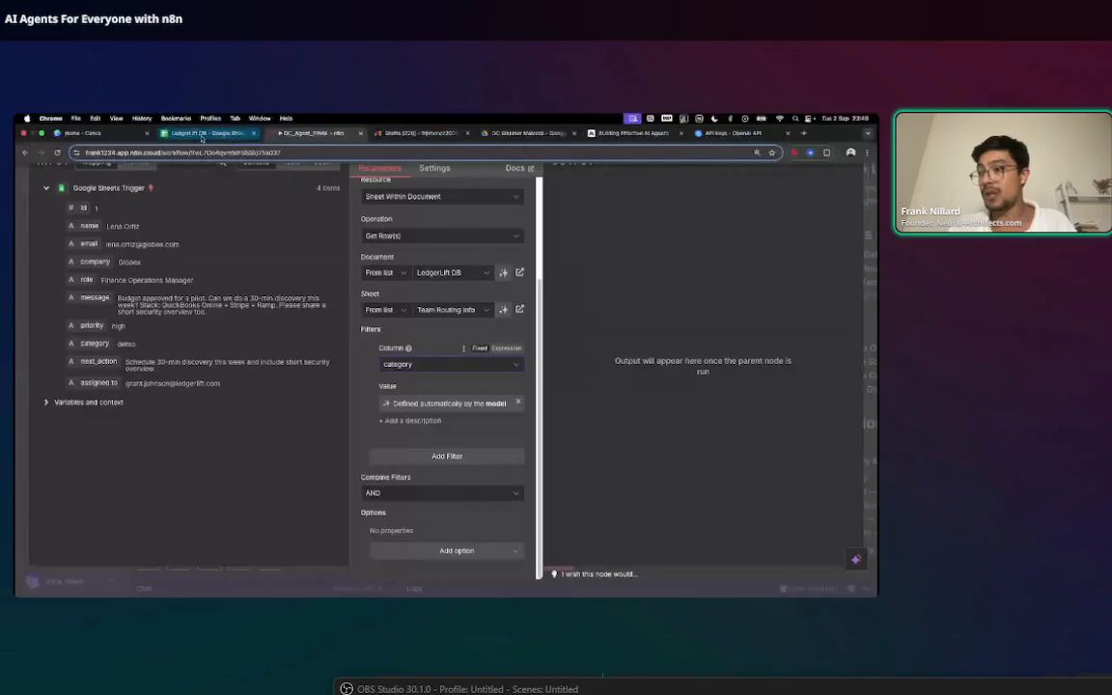
left_click(204, 134)
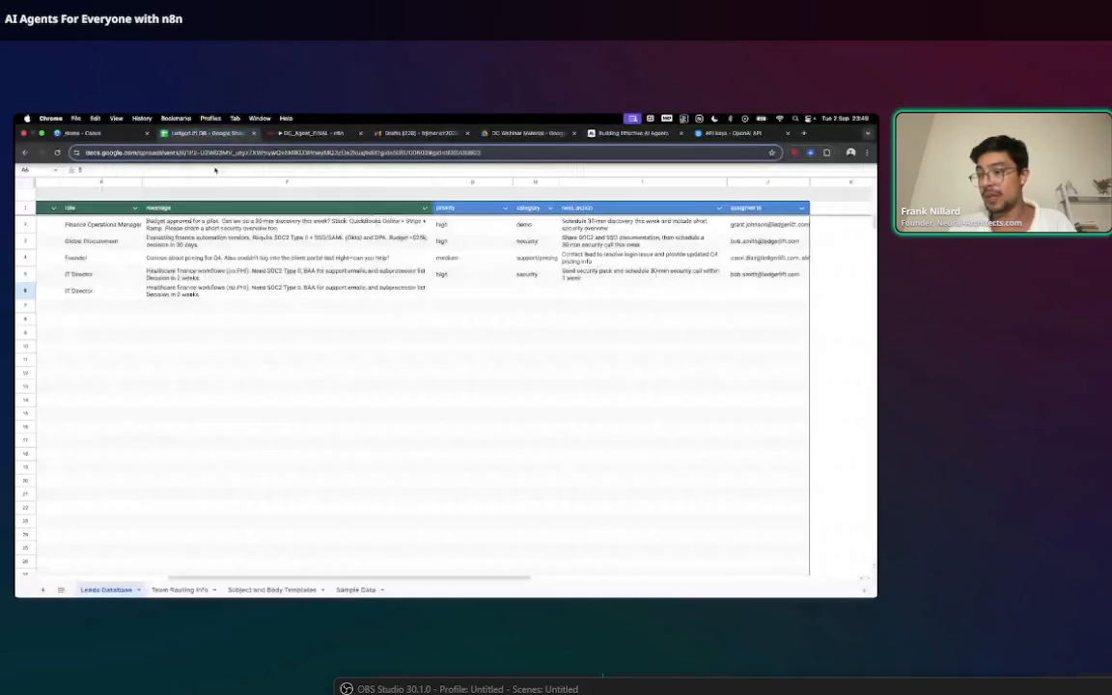
left_click(179, 589)
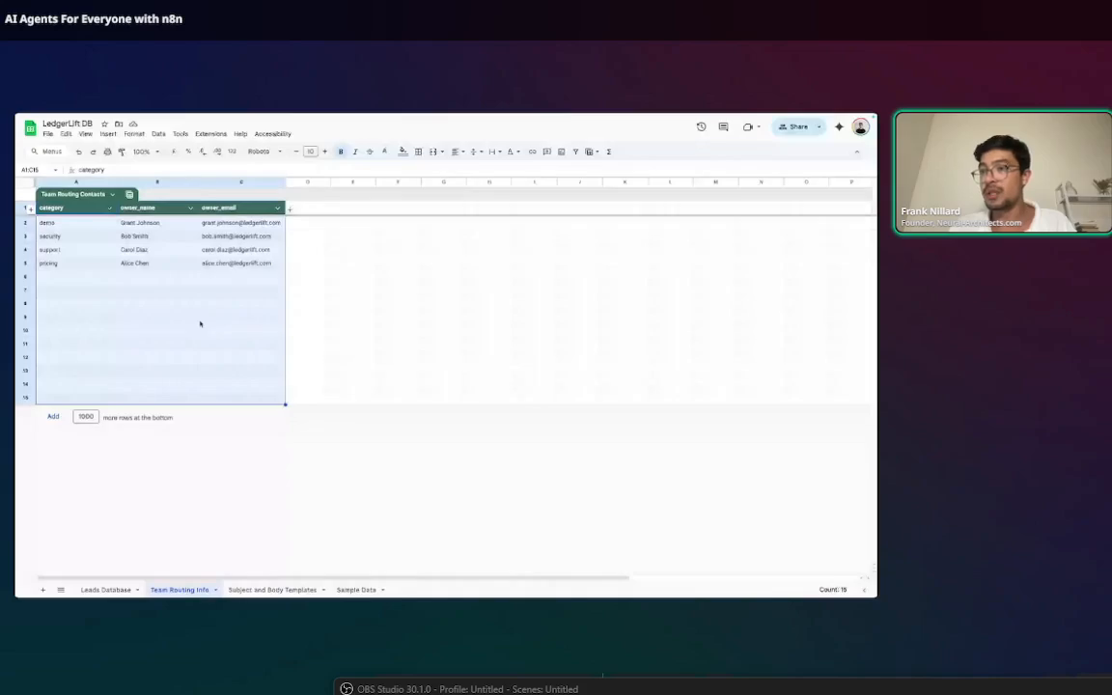
left_click(154, 303)
left_click_drag(91, 223, 89, 264)
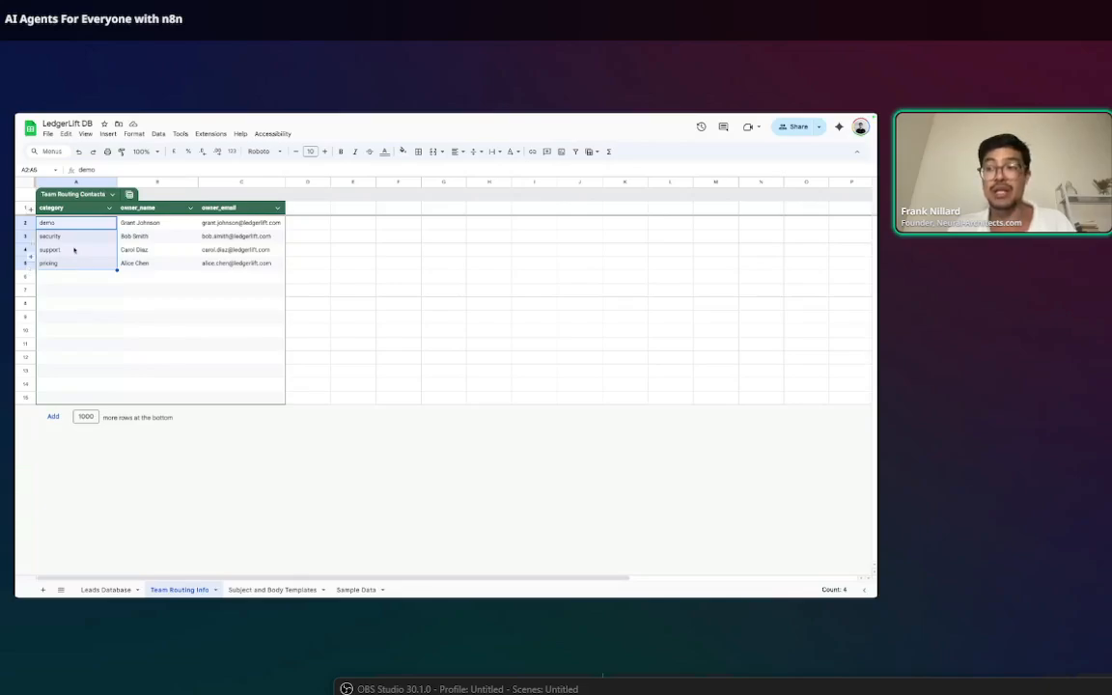
Match the support, pricing, security and demo categories to their owner emails, and highlight the category column entries again
left_click_drag(75, 250, 218, 251)
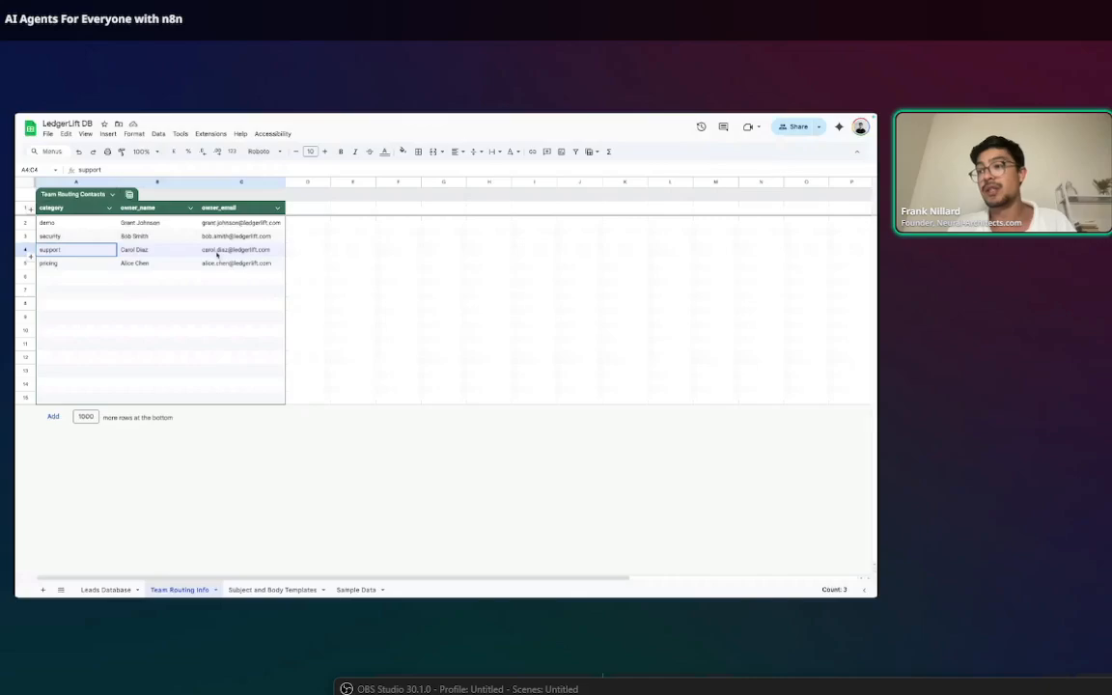
left_click(212, 252)
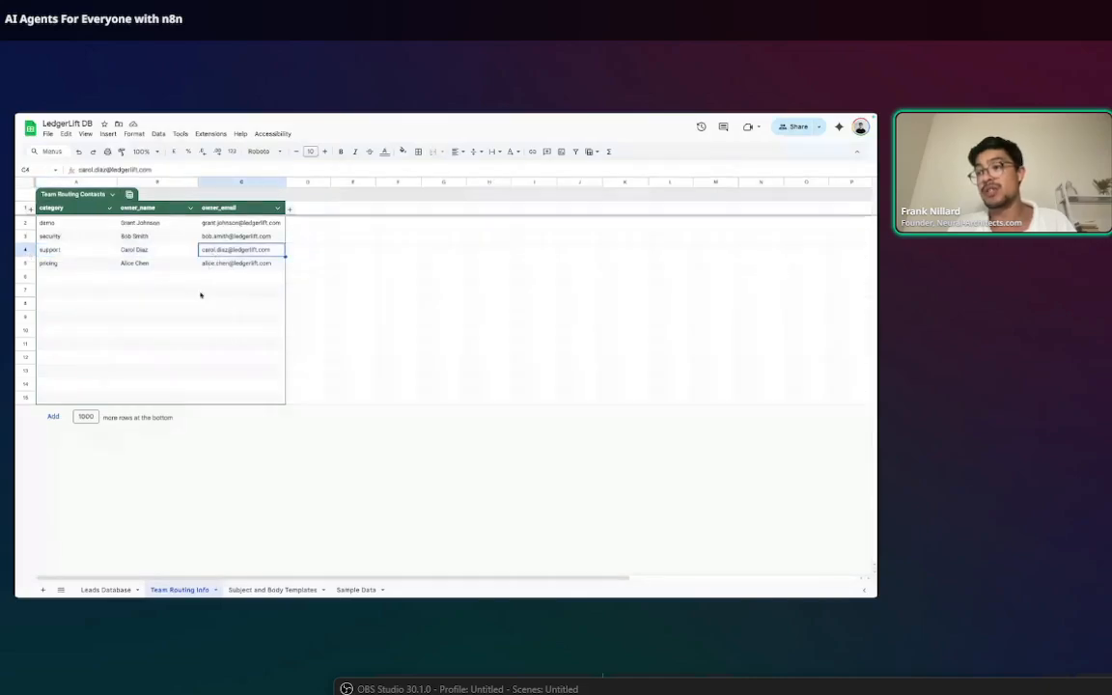
left_click(83, 264)
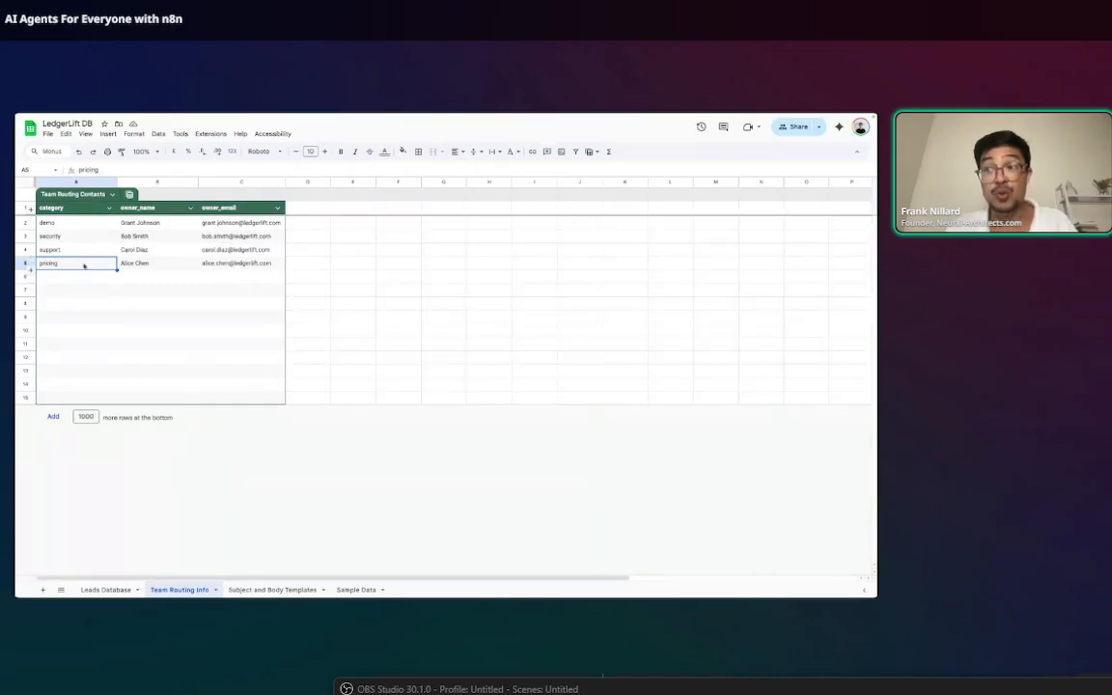
left_click(230, 264)
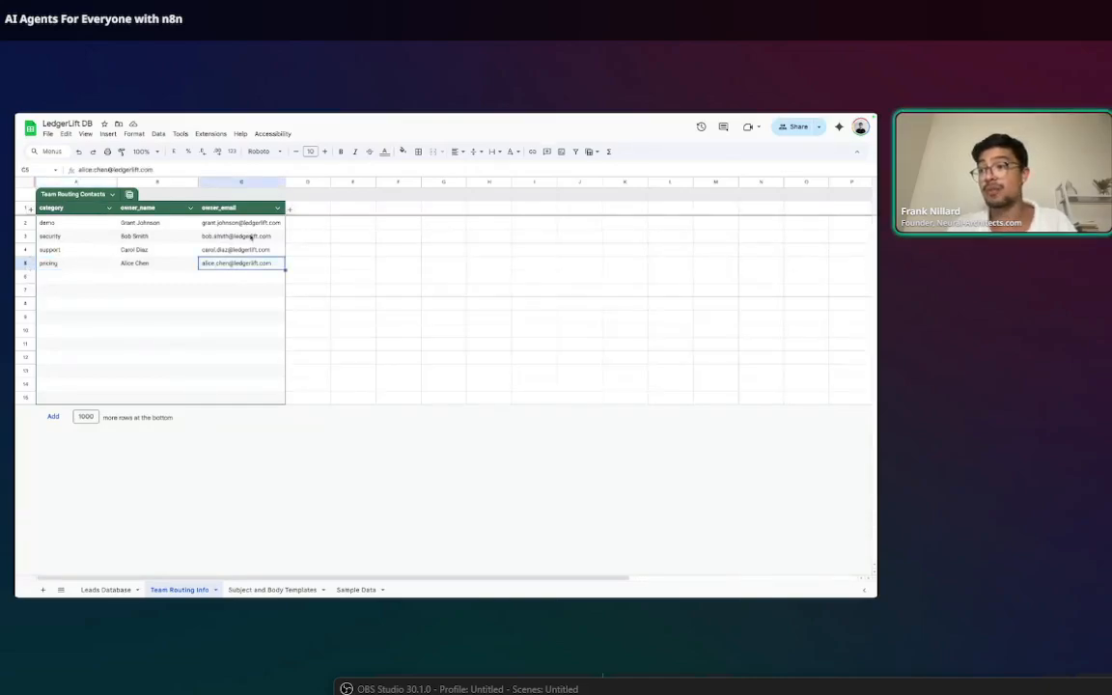
left_click(250, 237)
left_click(229, 225)
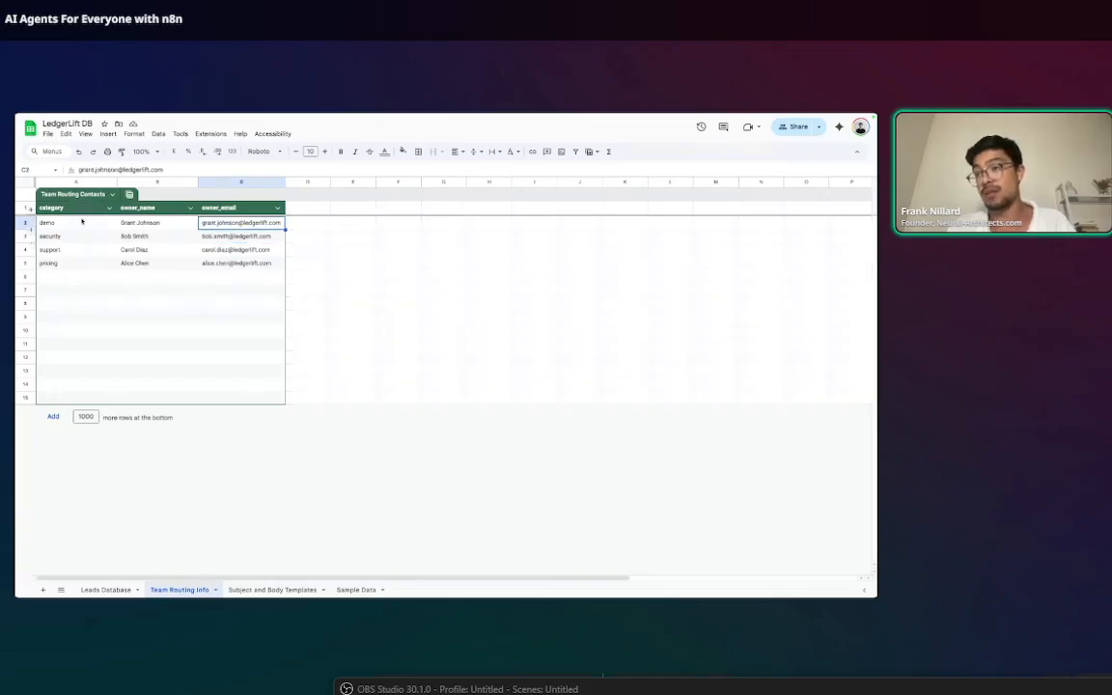
left_click_drag(80, 250, 75, 212)
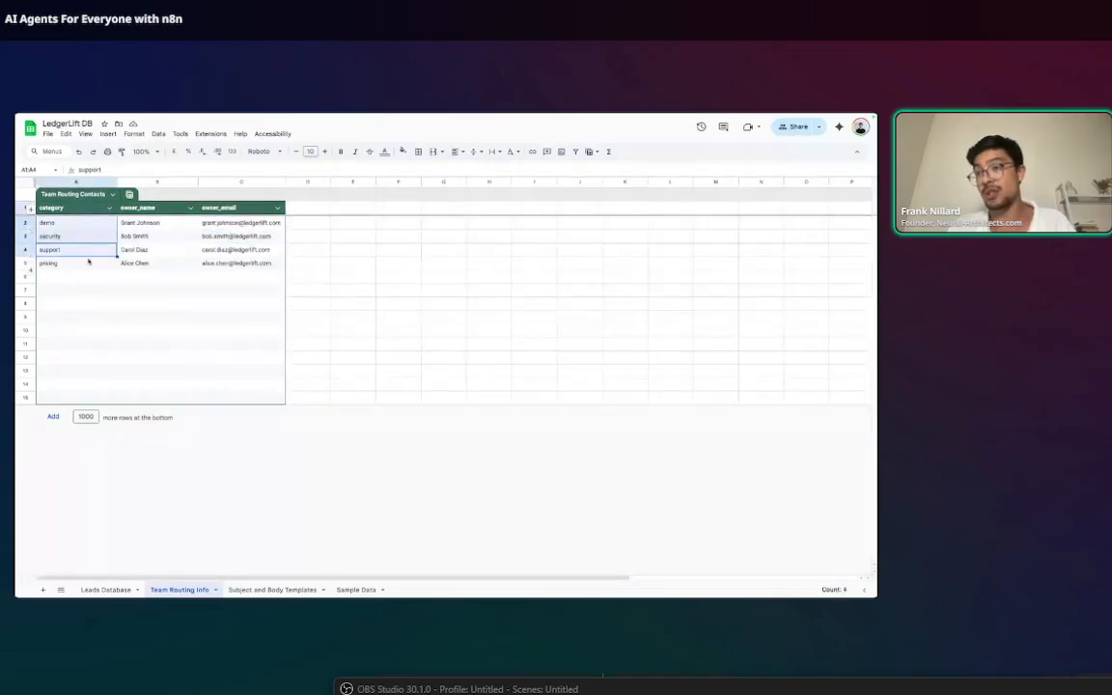
left_click_drag(89, 262, 89, 229)
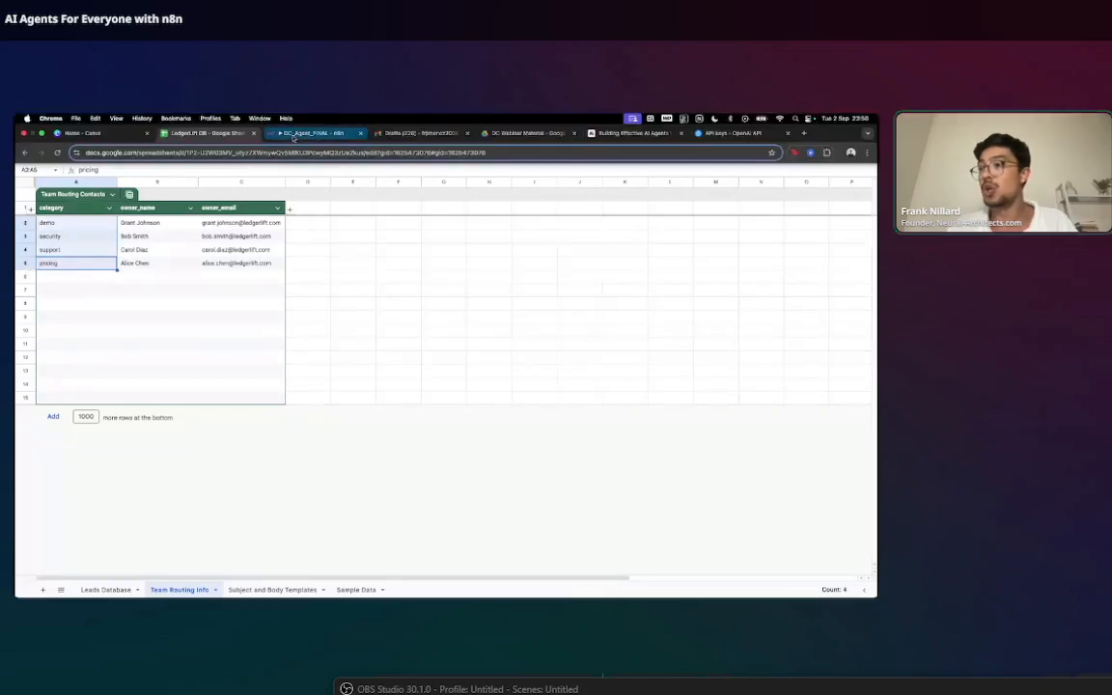
Return to the n8n workflow, leave the Lookup Owner tool, and review the Search Subject and Body Templates tool's settings
left_click(306, 135)
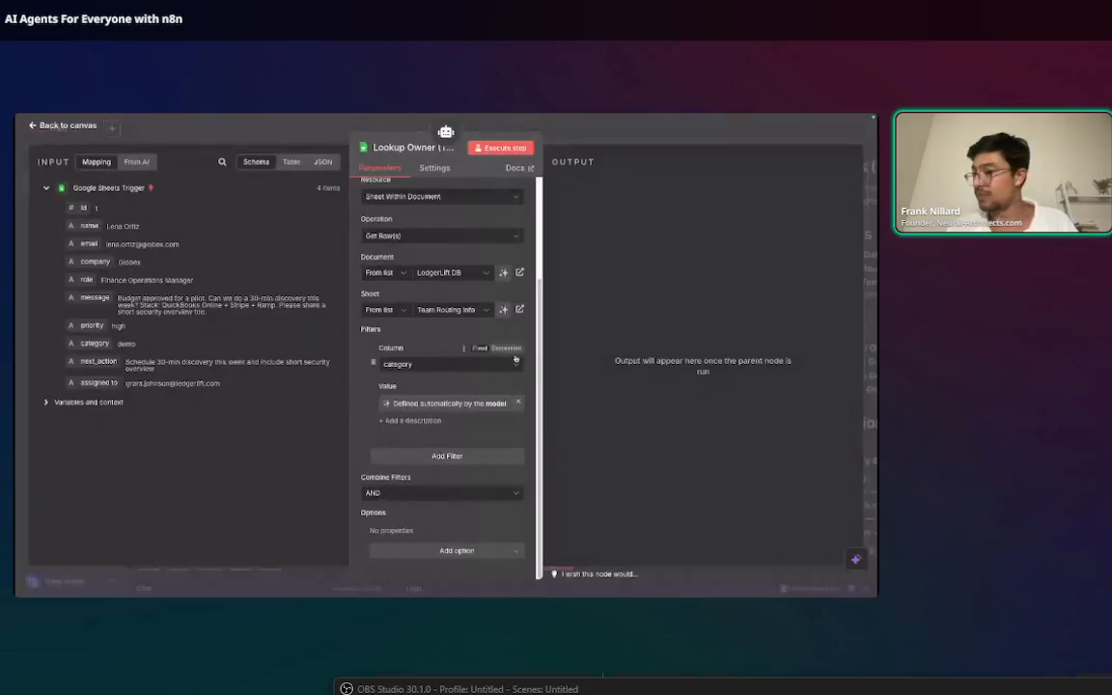
left_click(607, 137)
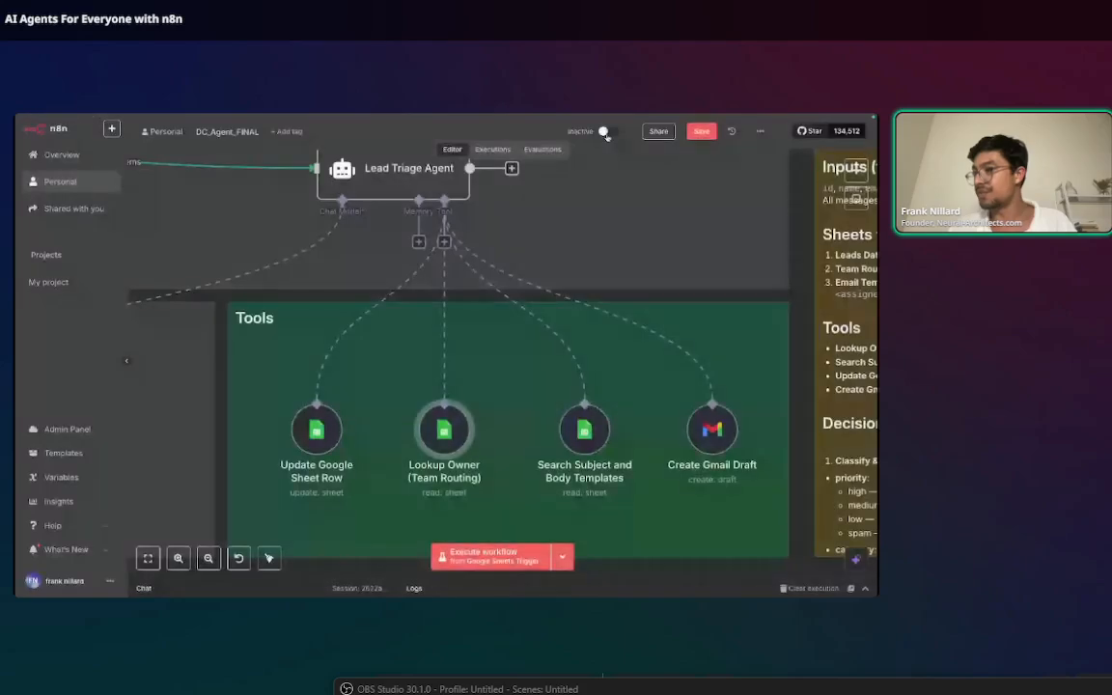
double_click(580, 433)
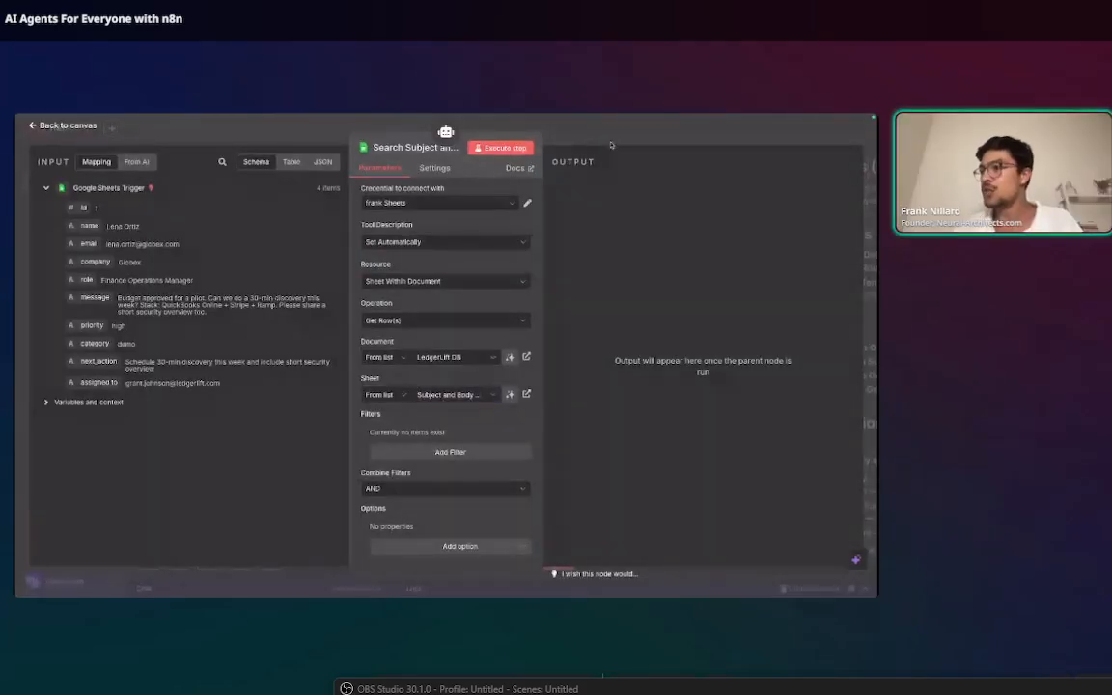
key("Escape")
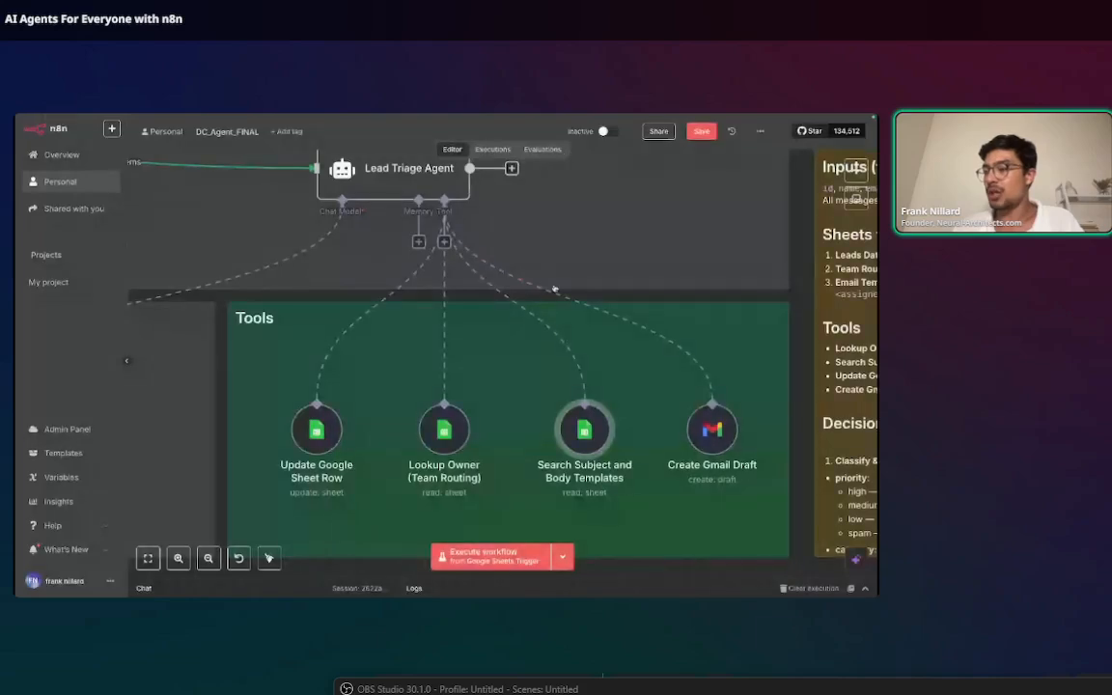
Bring the complete lead-triage workflow into view and save it
scroll(550, 412, "down", 5)
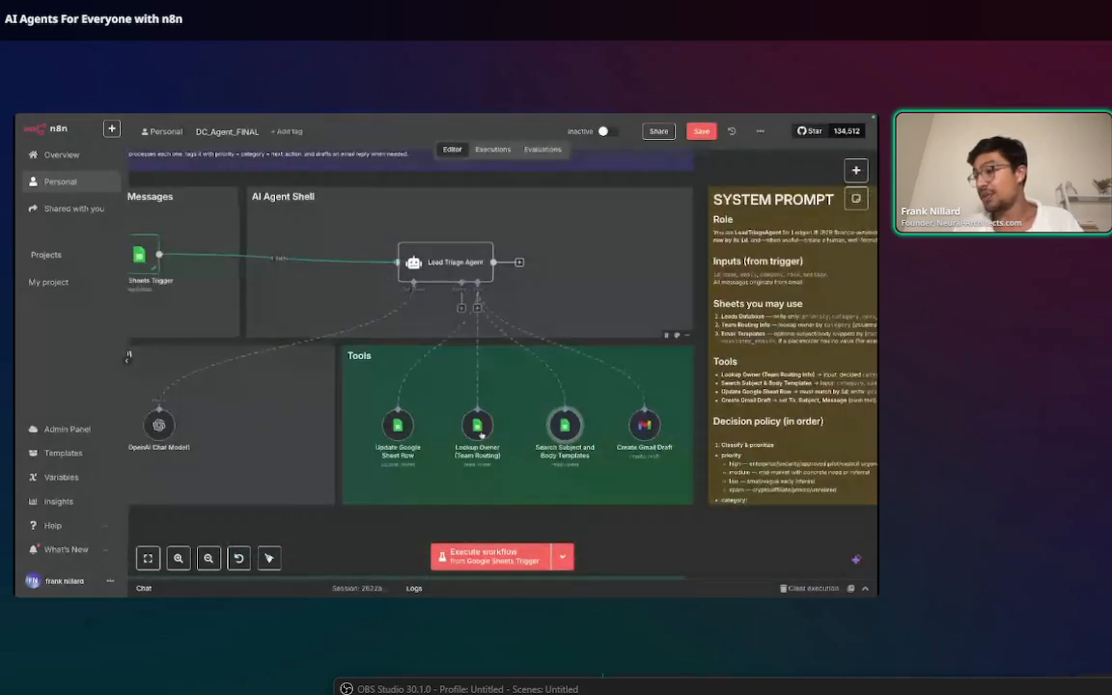
scroll(494, 423, "down", 3)
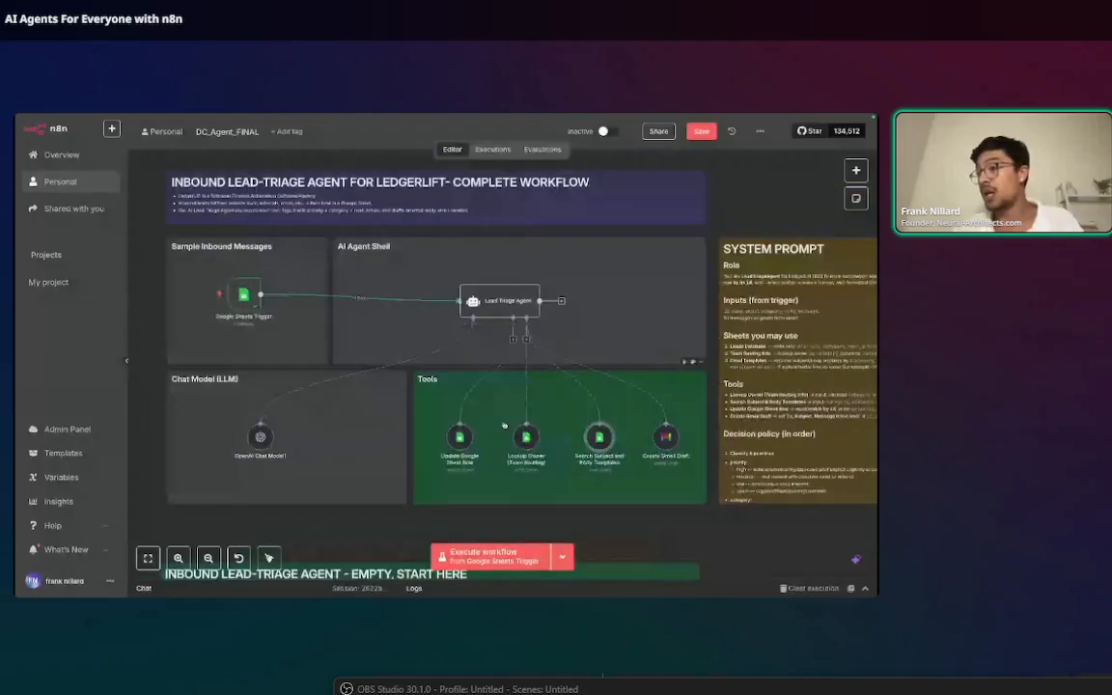
scroll(494, 423, "down", 2)
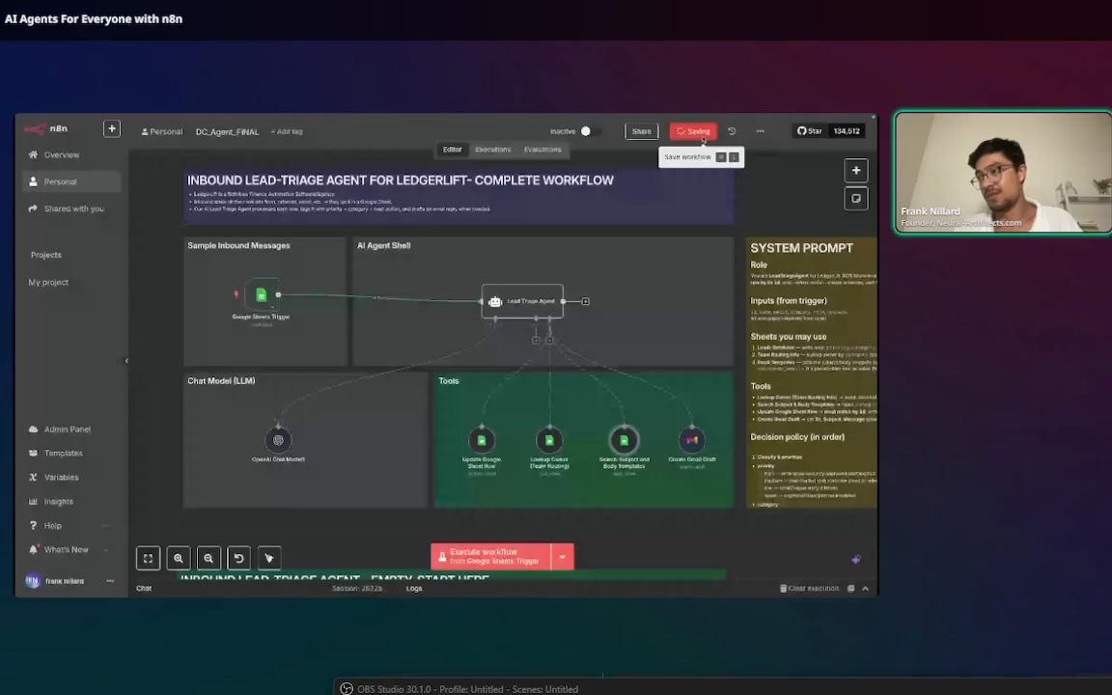
left_click(703, 136)
Open the Create Gmail Draft tool, review its operation, subject, message and recipient settings, and return to the canvas
scroll(560, 423, "down", 1)
scroll(560, 424, "up", 5)
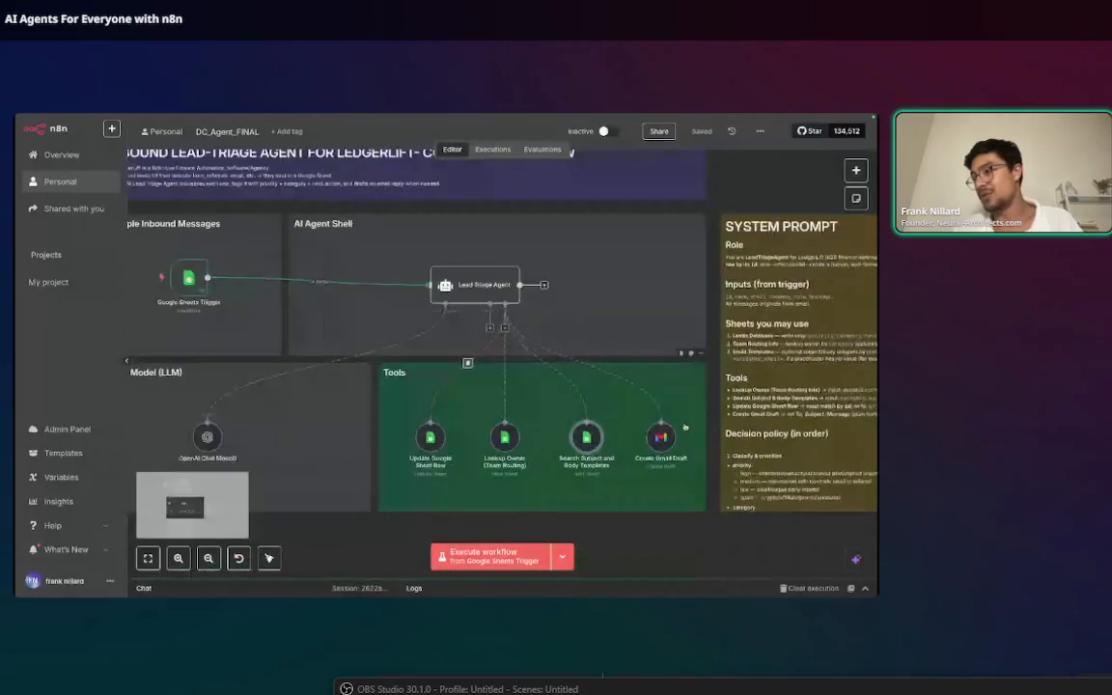
scroll(592, 440, "up", 3)
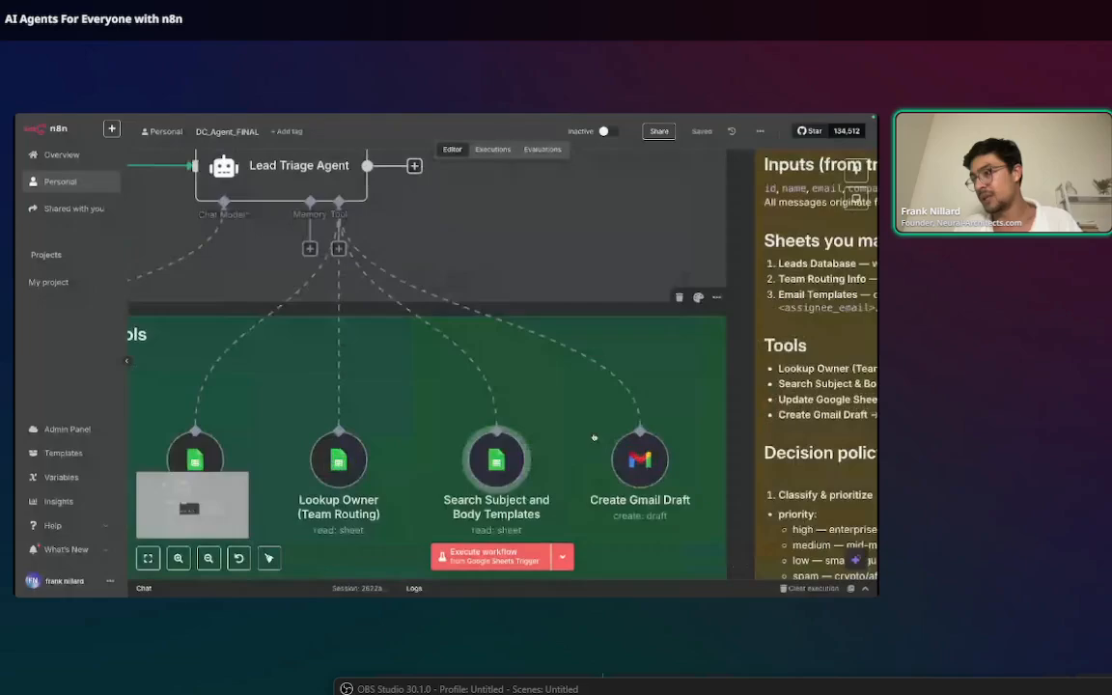
scroll(593, 439, "down", 3)
mouse_move(615, 452)
left_mouse_down()
mouse_move(634, 362)
mouse_move(632, 449)
left_mouse_up()
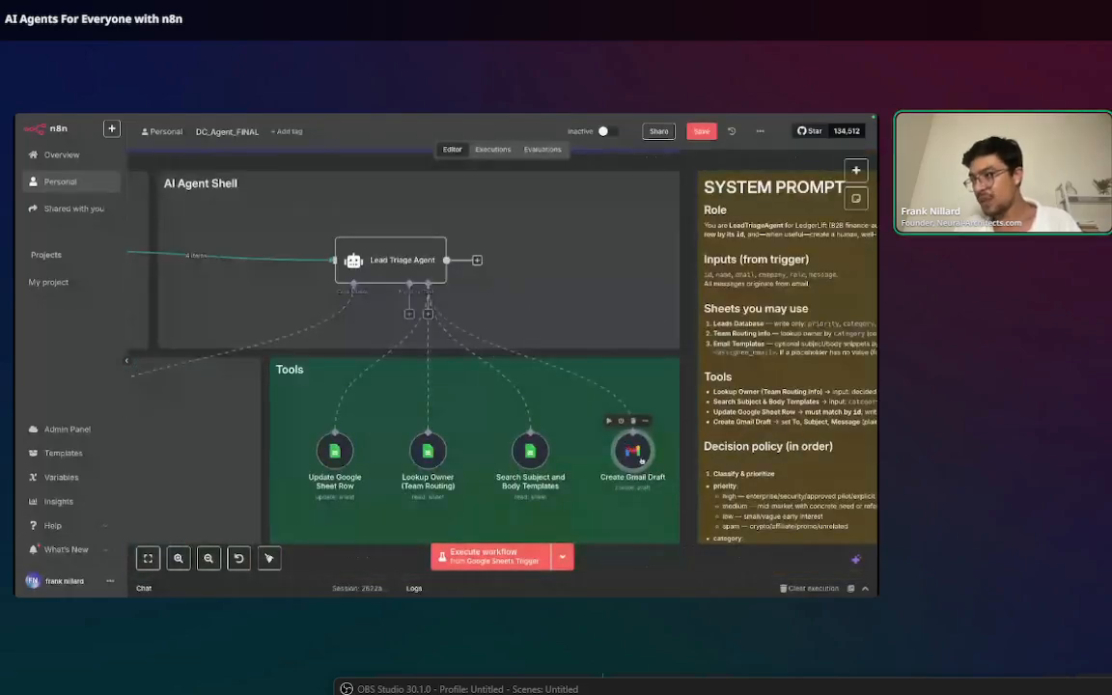
double_click(641, 461)
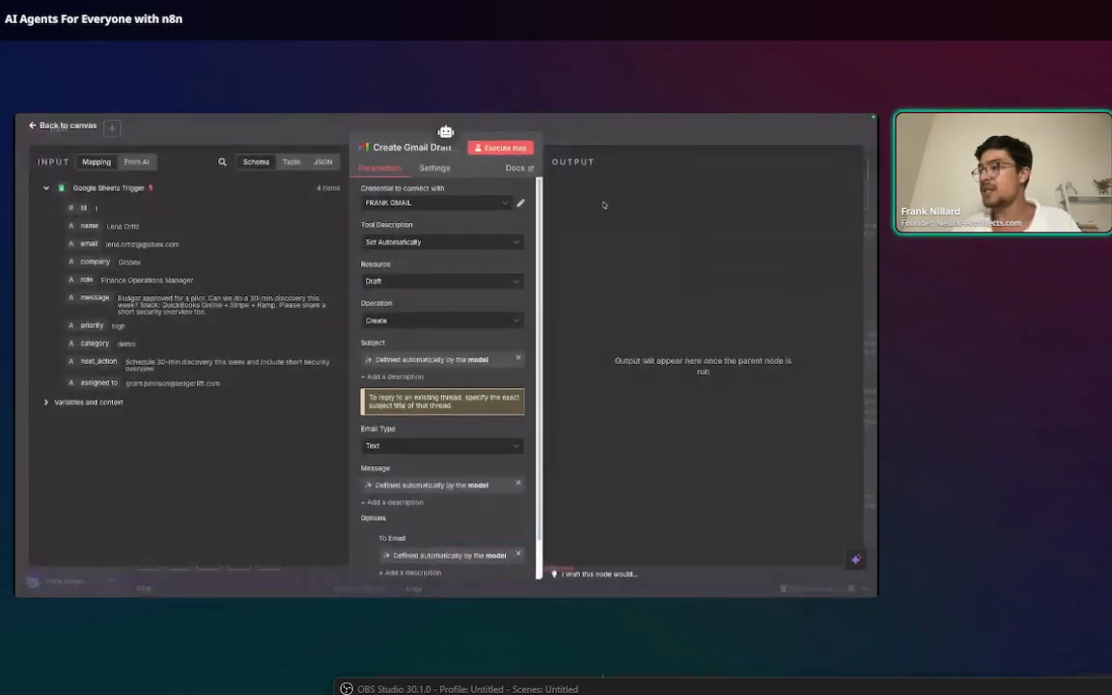
key("Escape")
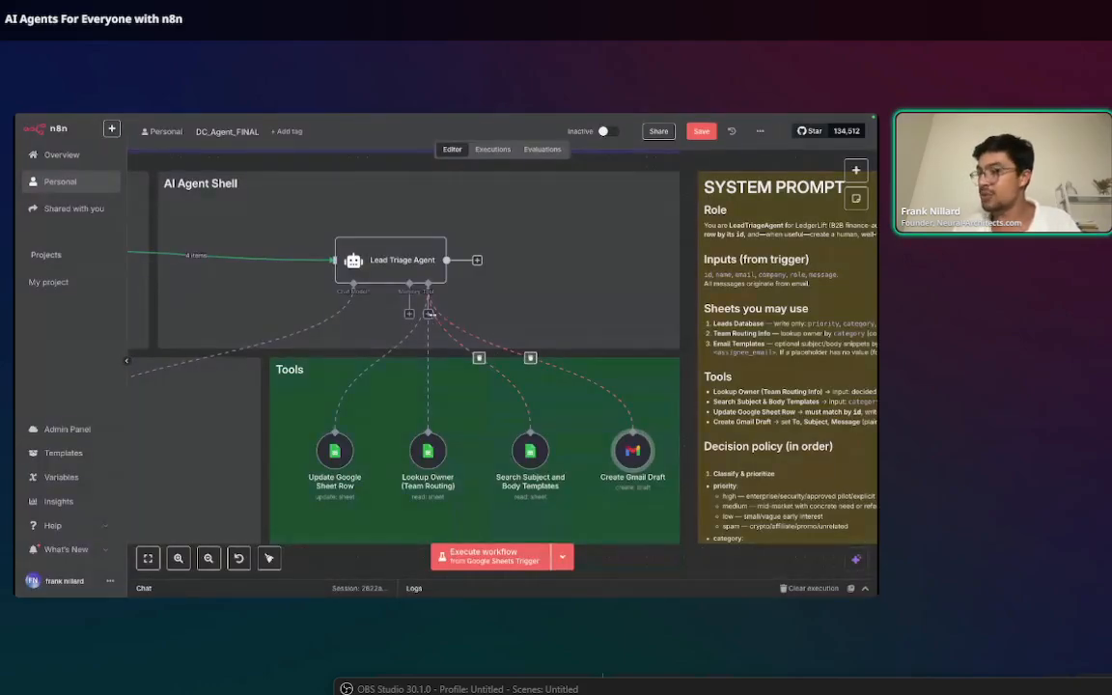
Examine the Memory and Tool connection points on the Lead Triage Agent
scroll(429, 315, "up", 5)
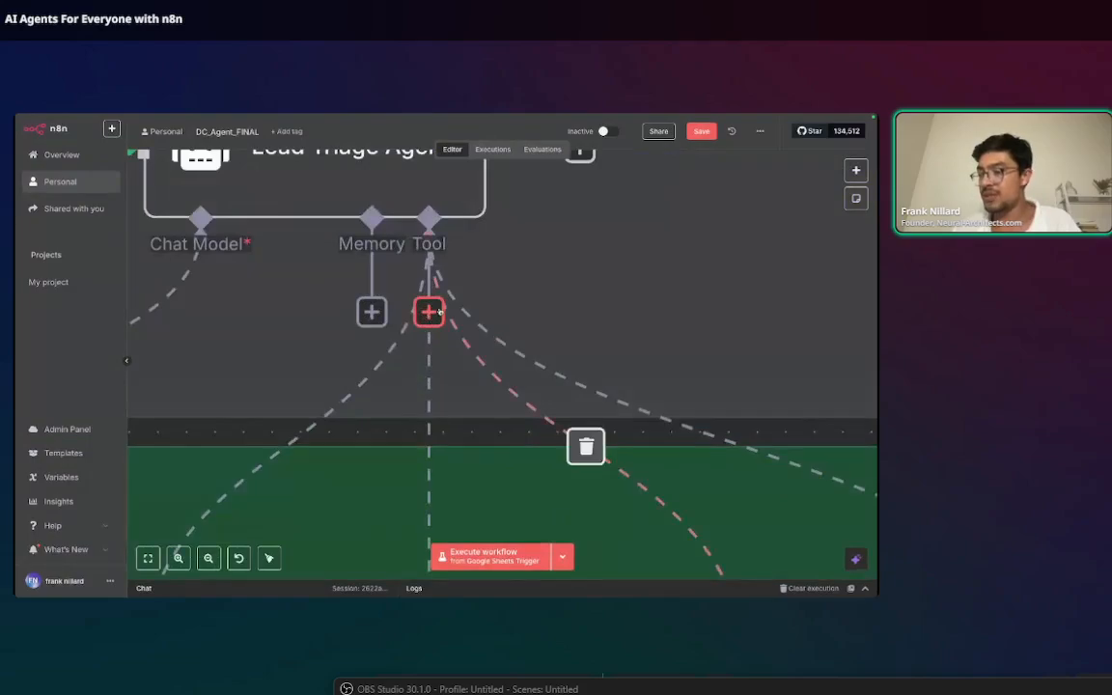
scroll(425, 319, "up", 3)
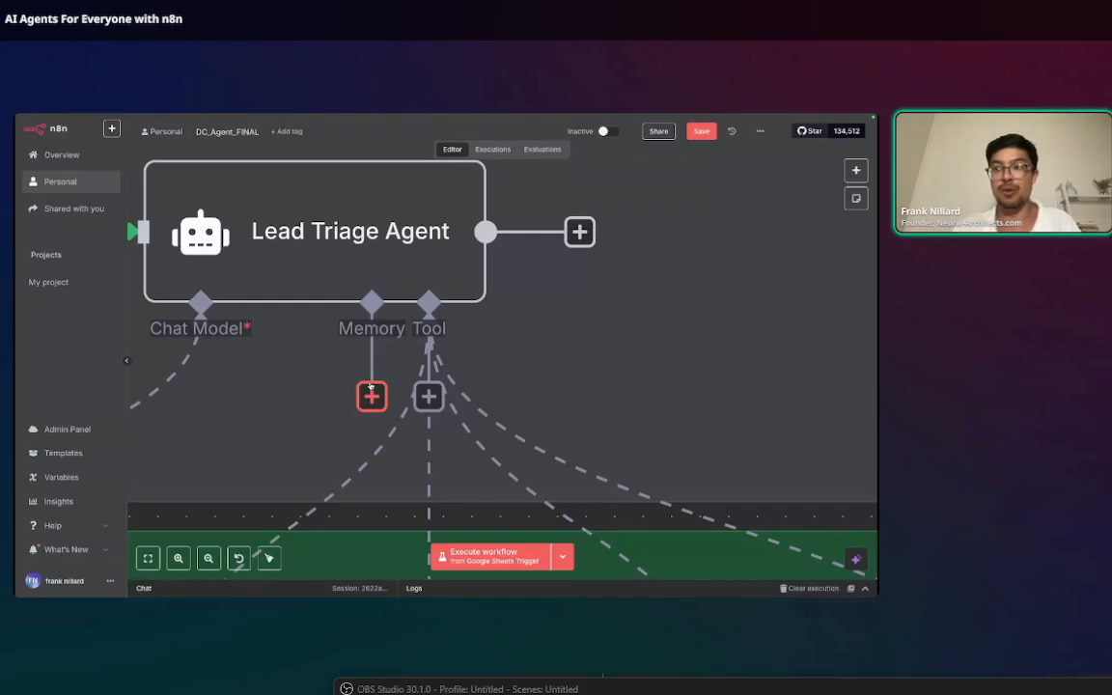
Browse the catalogue of tools that can be connected to the Lead Triage Agent
left_click(428, 397)
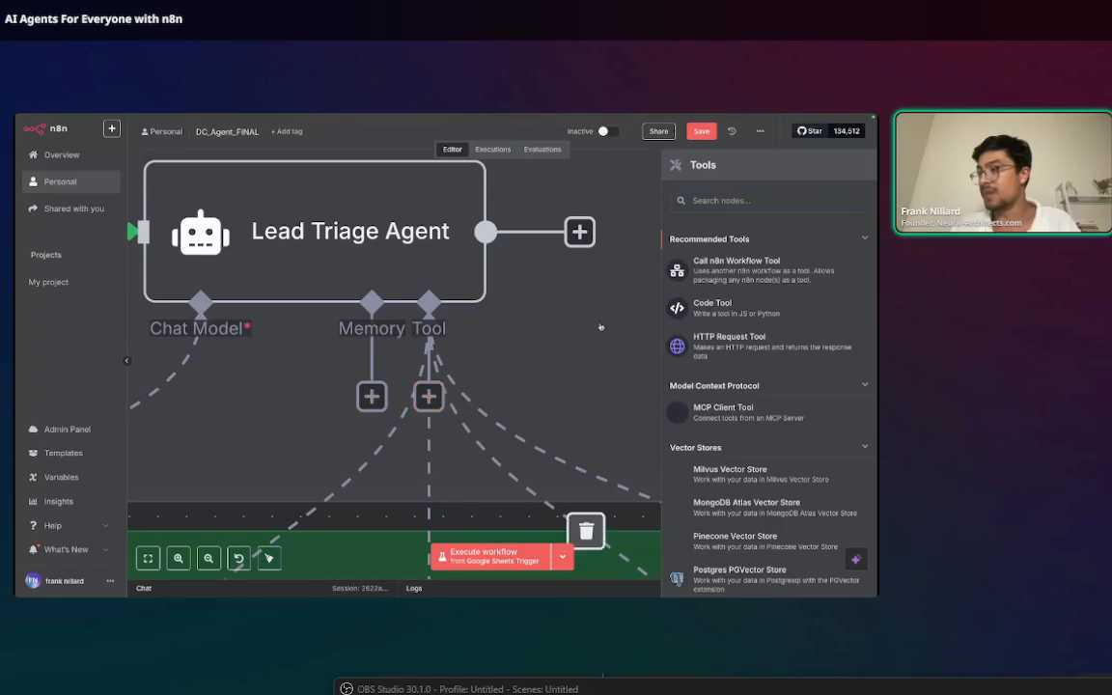
scroll(725, 375, "down", 3)
scroll(725, 374, "down", 5)
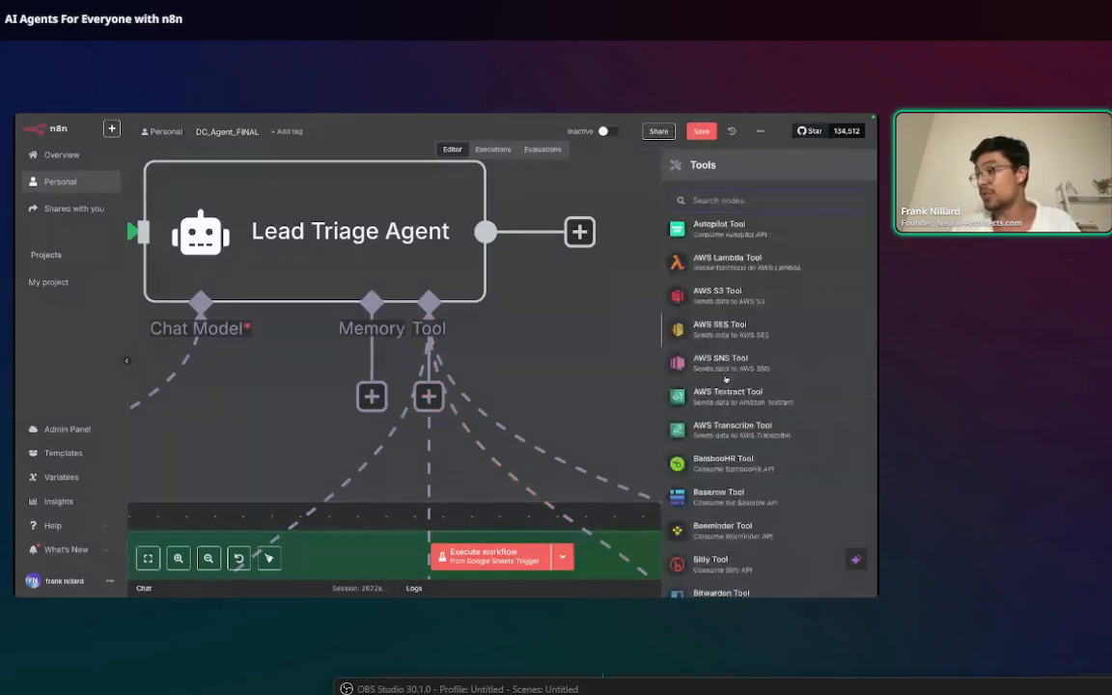
scroll(712, 394, "down", 3)
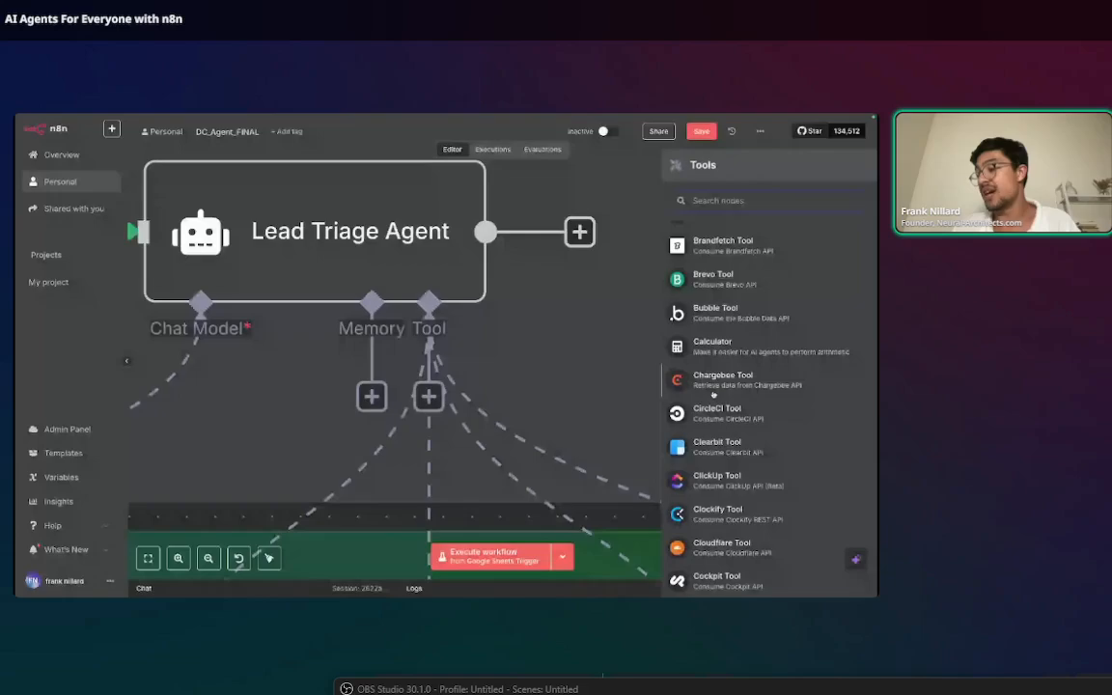
scroll(713, 394, "down", 3)
scroll(713, 394, "down", 15)
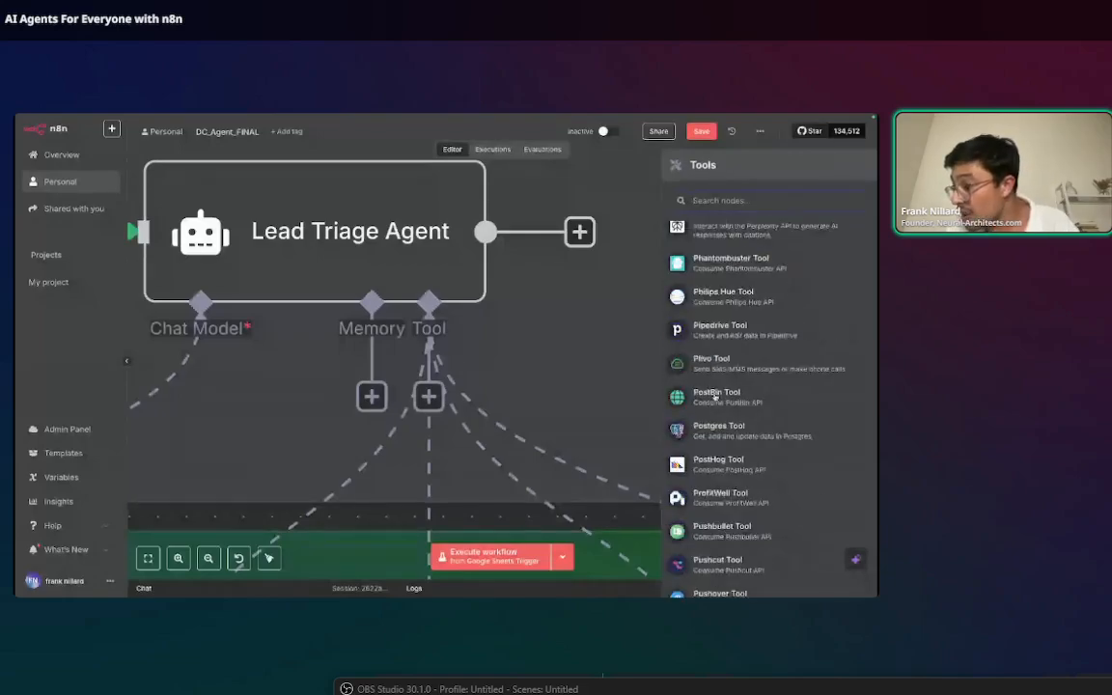
scroll(714, 390, "down", 8)
scroll(715, 391, "up", 20)
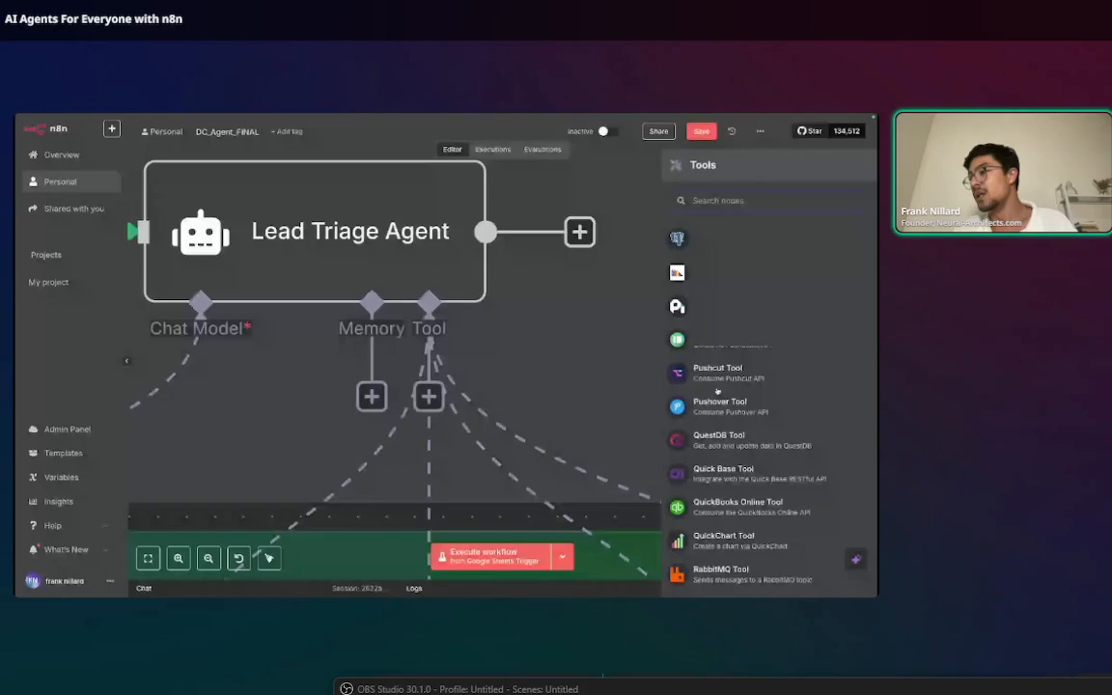
Find and add a Google Sheets Tool to the Lead Triage Agent, review its available operations, and return to the canvas
left_click(742, 198)
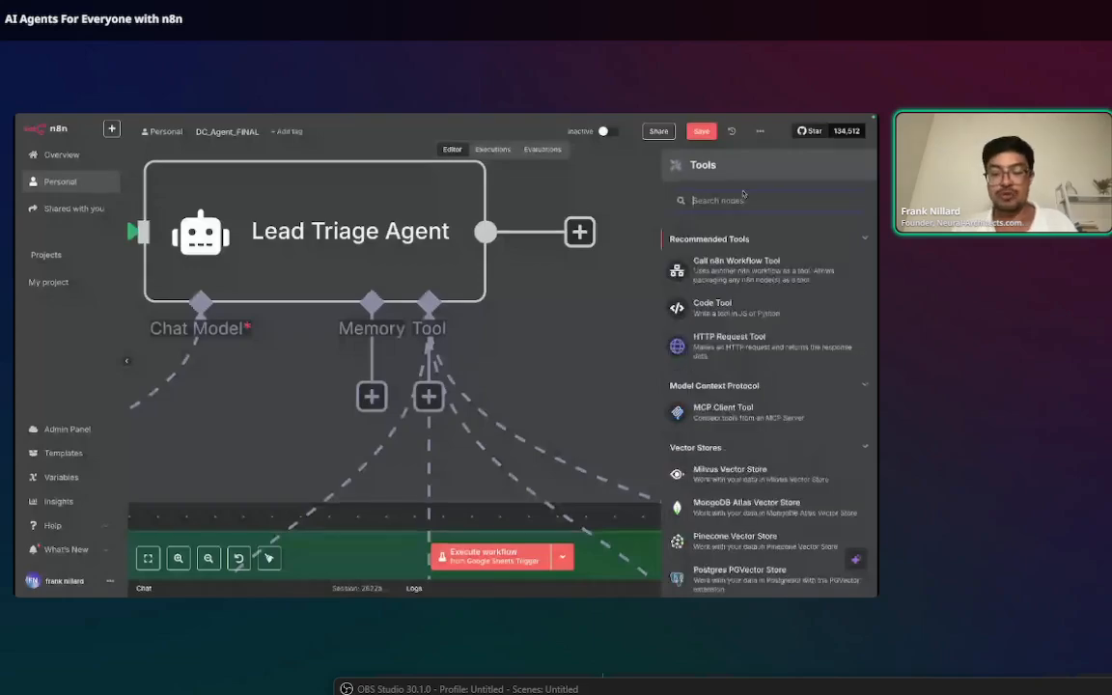
type("google sheet")
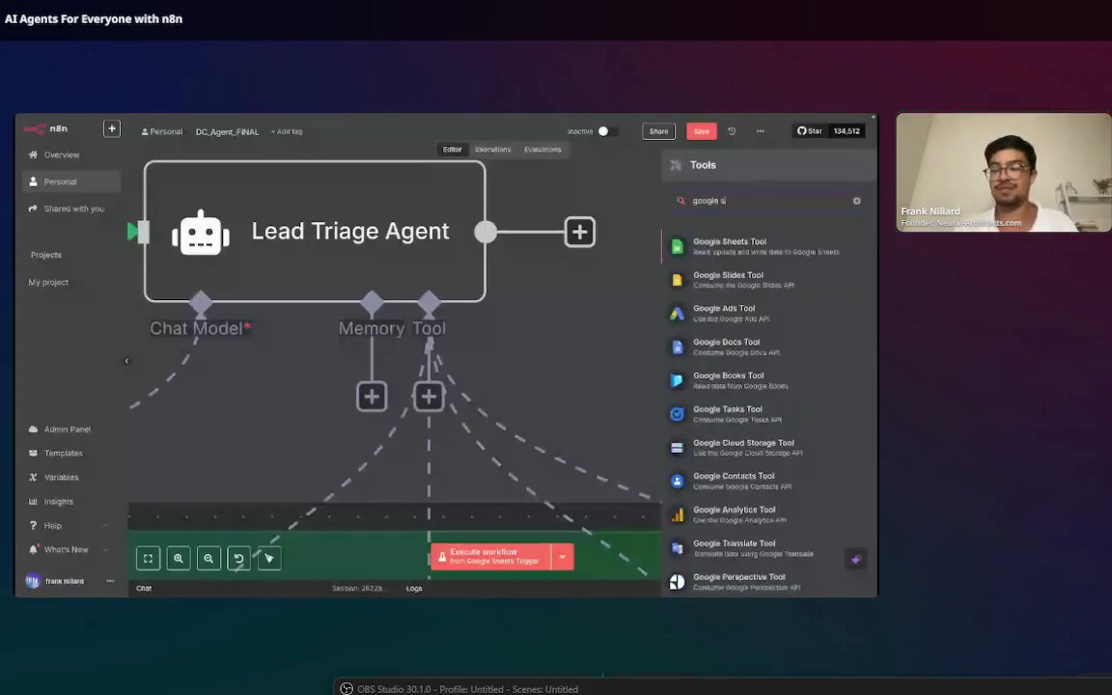
left_click(750, 247)
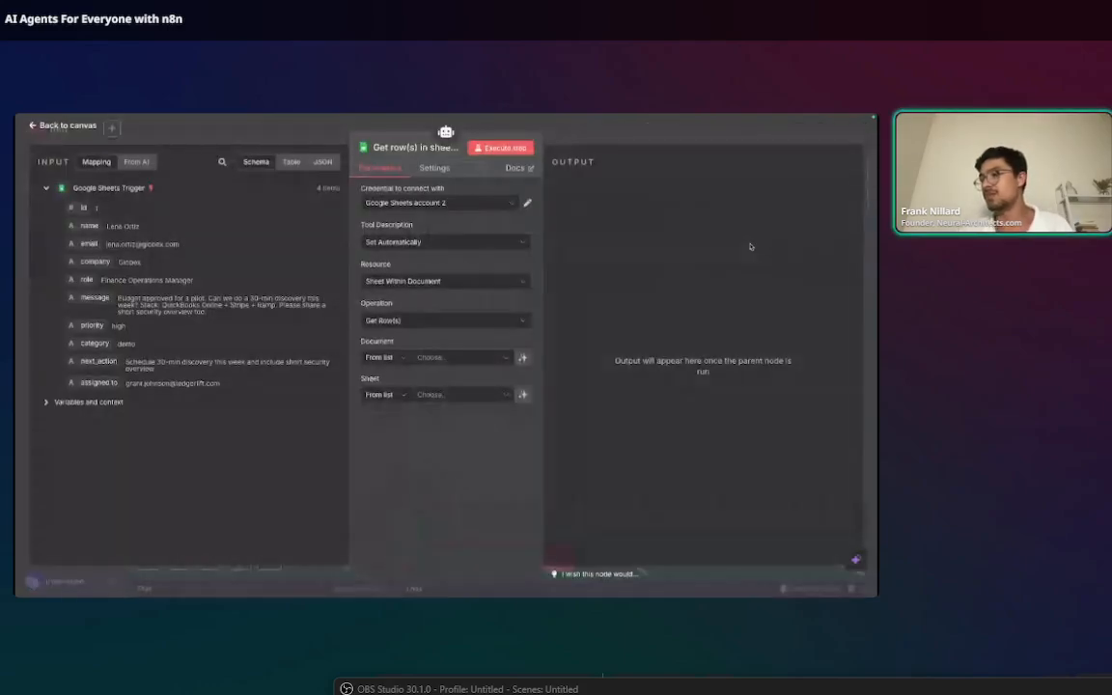
left_click(444, 321)
scroll(442, 427, "down", 2)
scroll(440, 431, "up", 2)
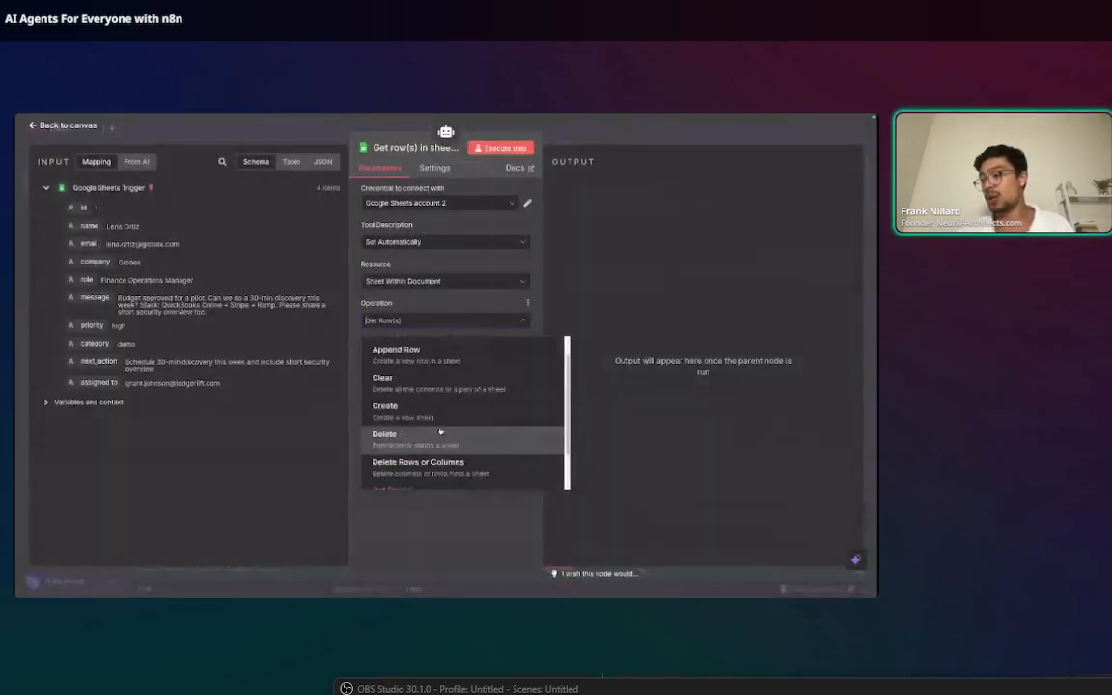
scroll(432, 446, "down", 2)
left_click(742, 241)
left_click(708, 129)
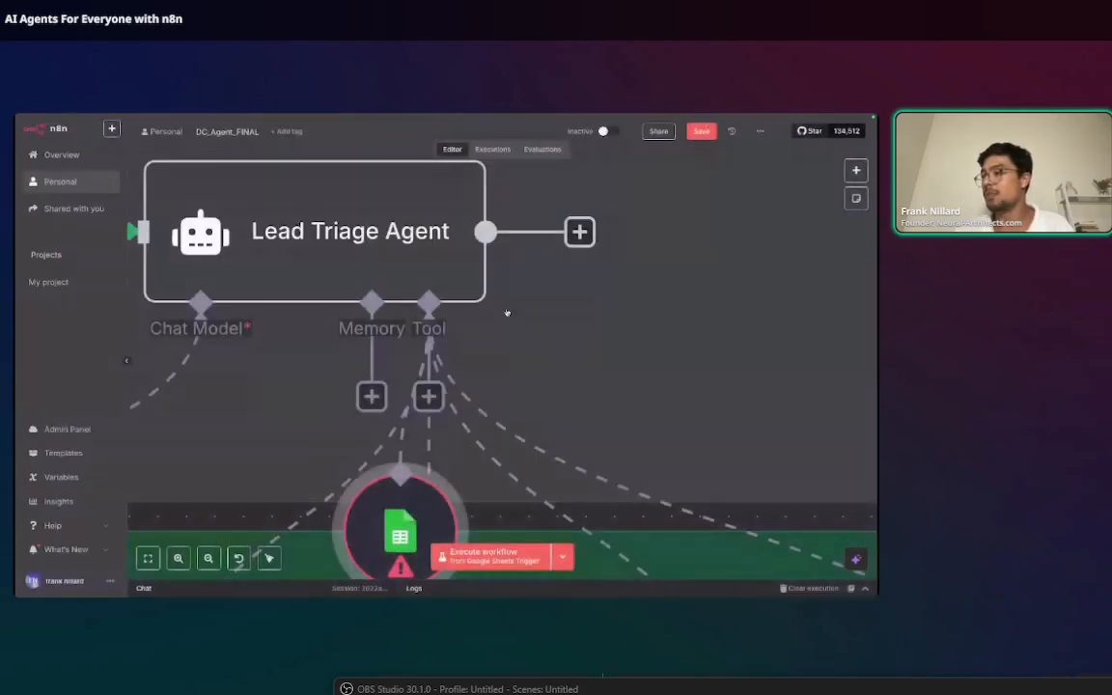
Delete the newly added, unconfigured Google Sheets tool from the Lead Triage Agent
scroll(507, 313, "down", 10)
left_click_drag(484, 354, 469, 434)
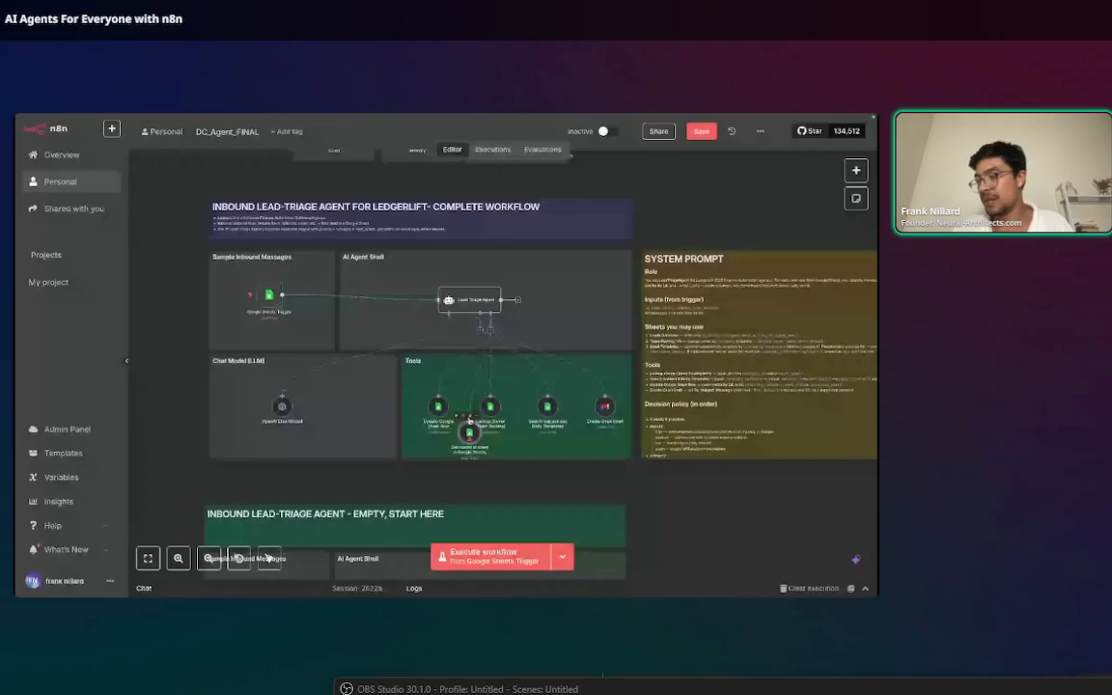
left_click(470, 419)
Look over the empty starter section below the complete workflow and return to the Tools section
scroll(462, 446, "down", 2)
scroll(461, 447, "down", 2)
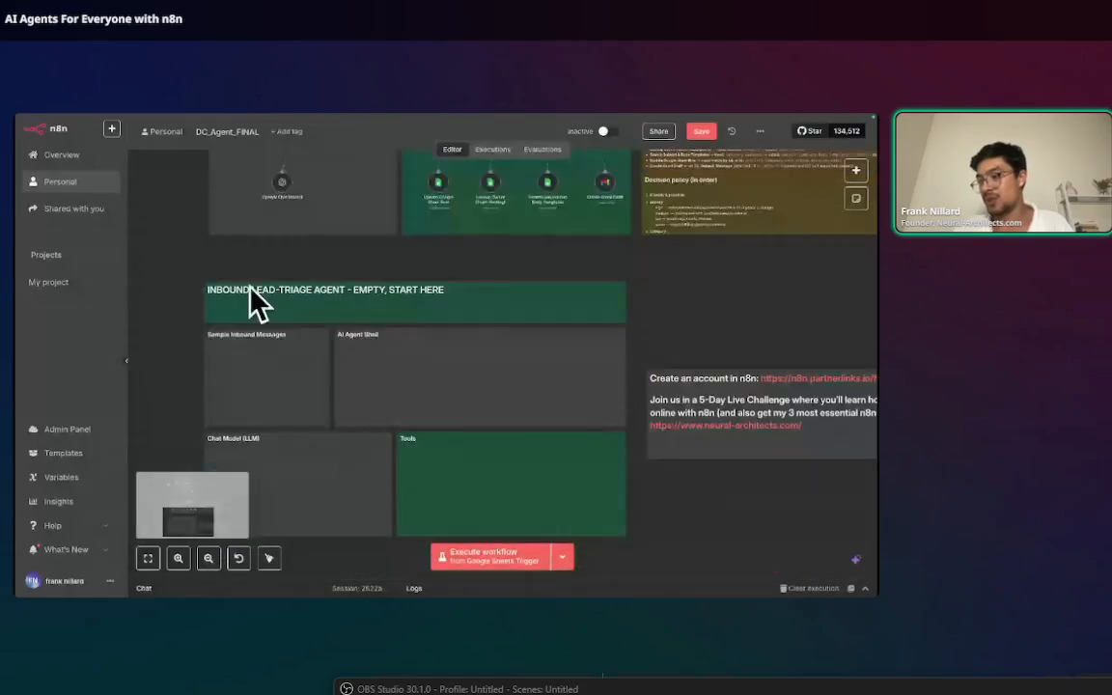
scroll(442, 397, "up", 4)
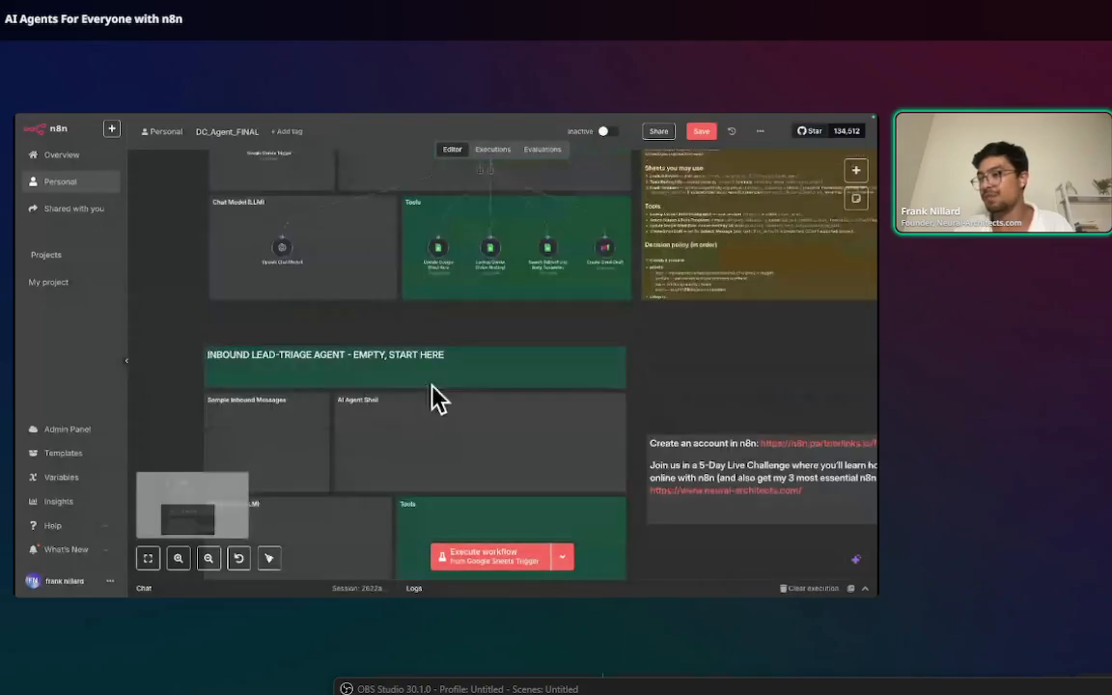
scroll(584, 391, "up", 5)
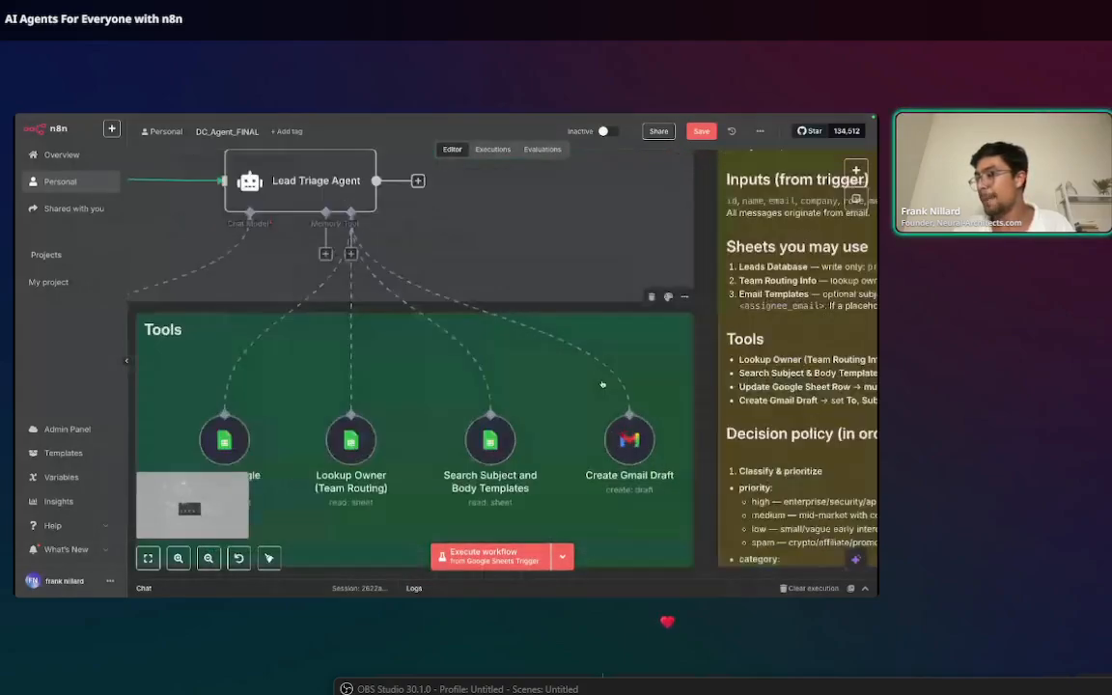
Open the Create Gmail Draft tool and review its Resource and Operation choices, keeping Draft and Create
double_click(636, 455)
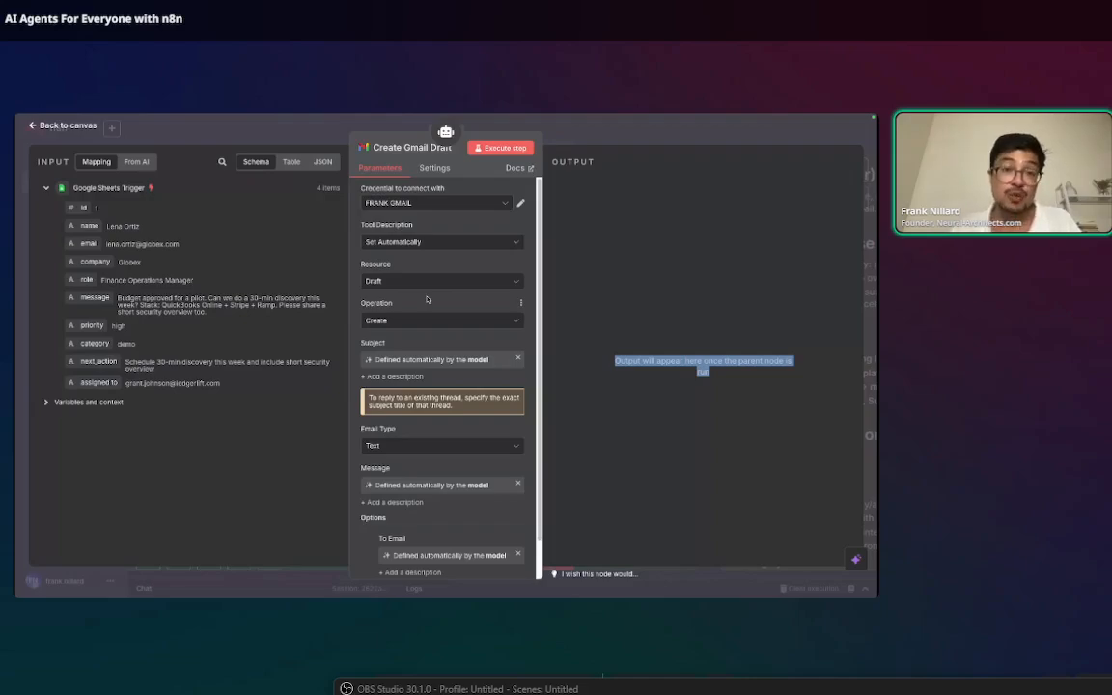
left_click(428, 282)
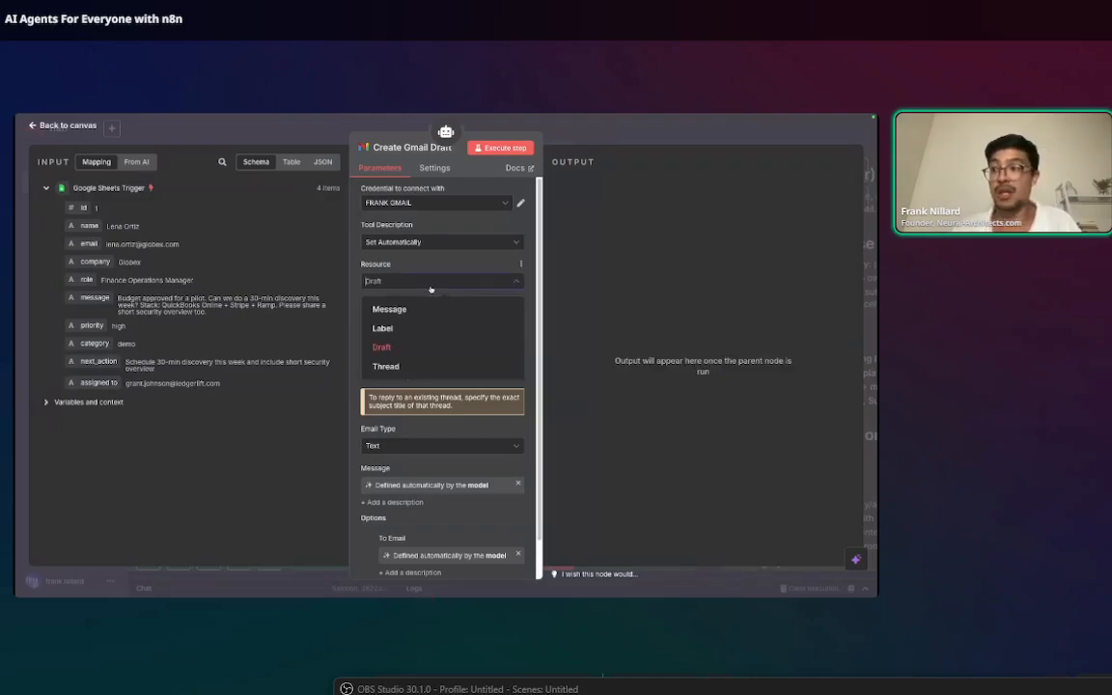
left_click(422, 349)
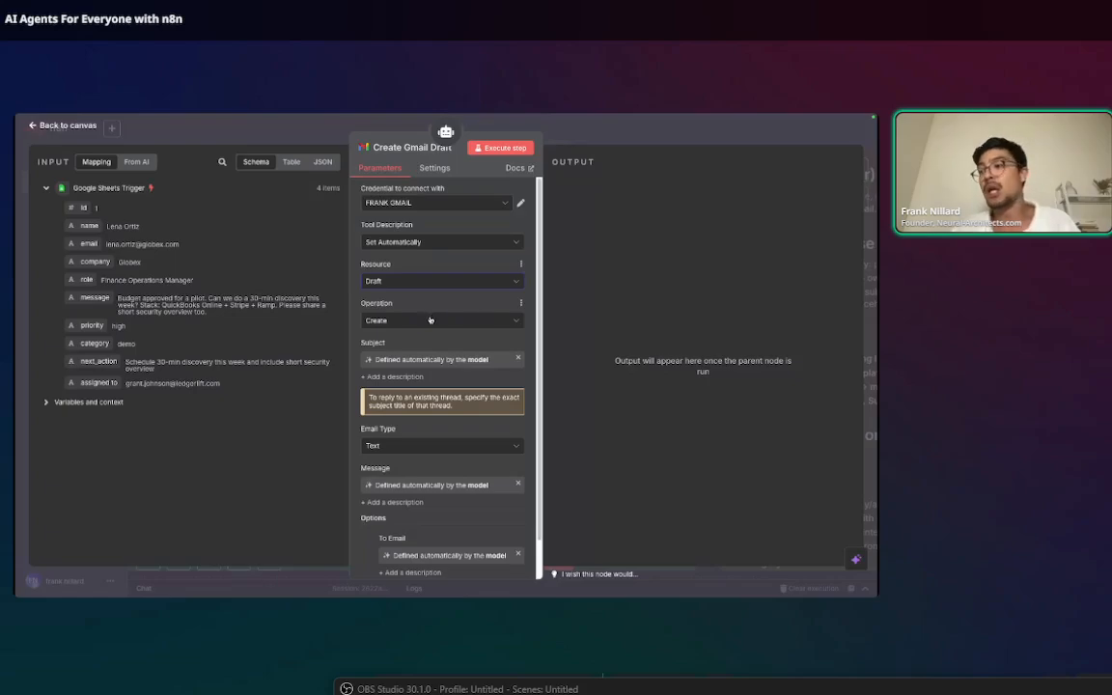
left_click(430, 320)
left_click(411, 302)
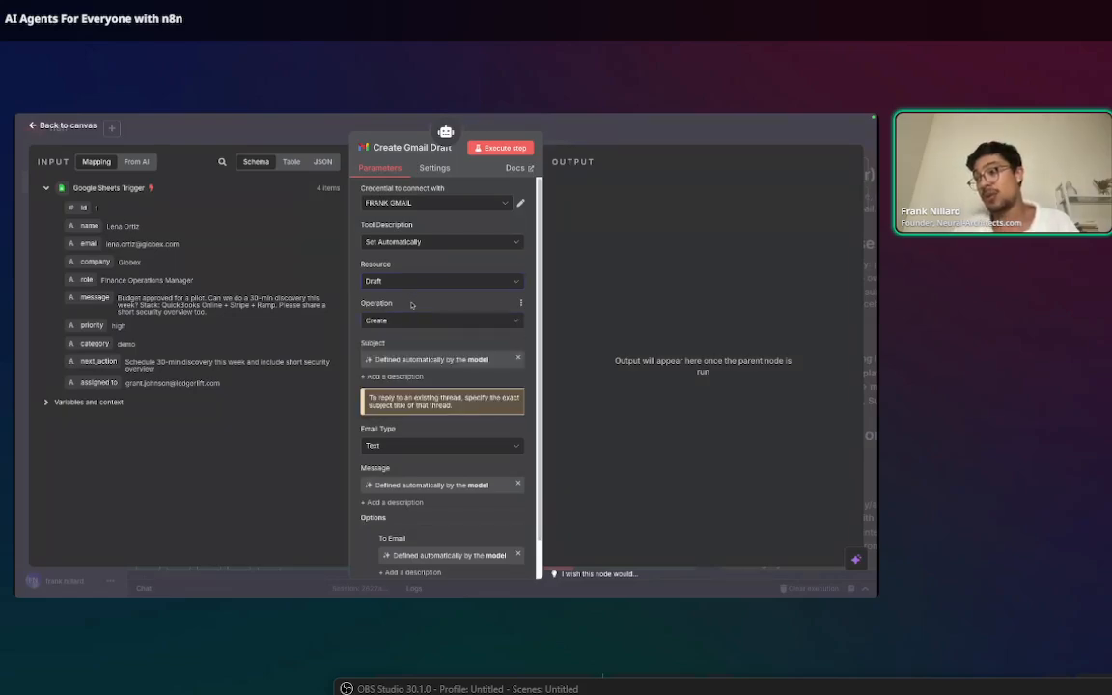
Switch the Gmail draft tool's description to Set Manually and restore it to Set Automatically
left_click(415, 241)
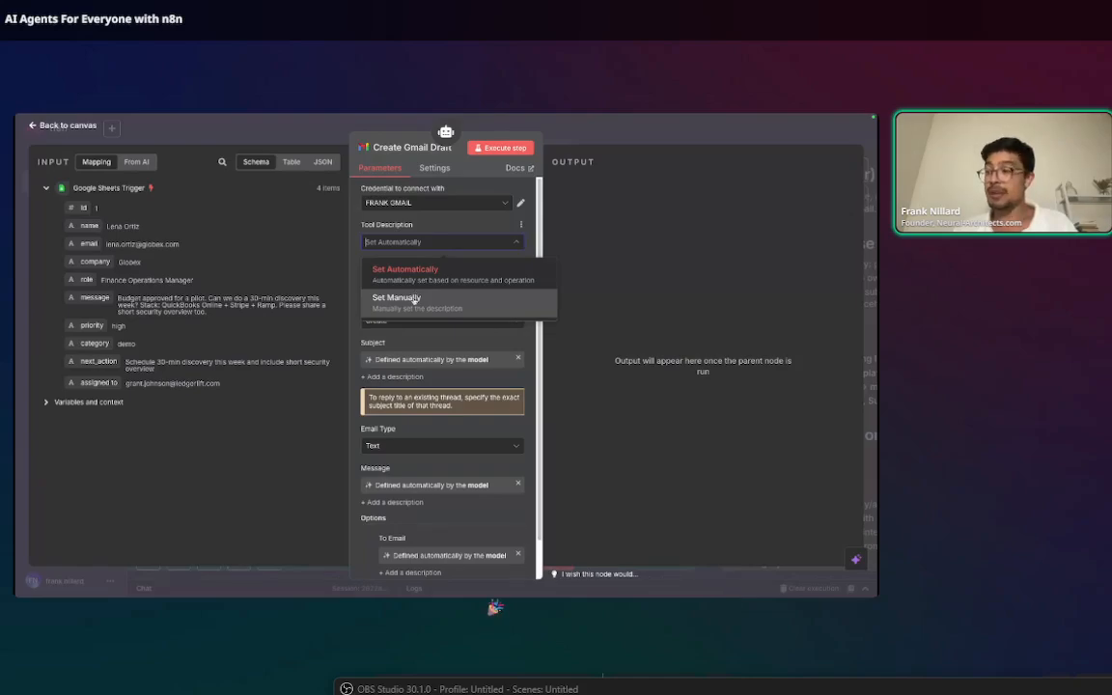
left_click(415, 302)
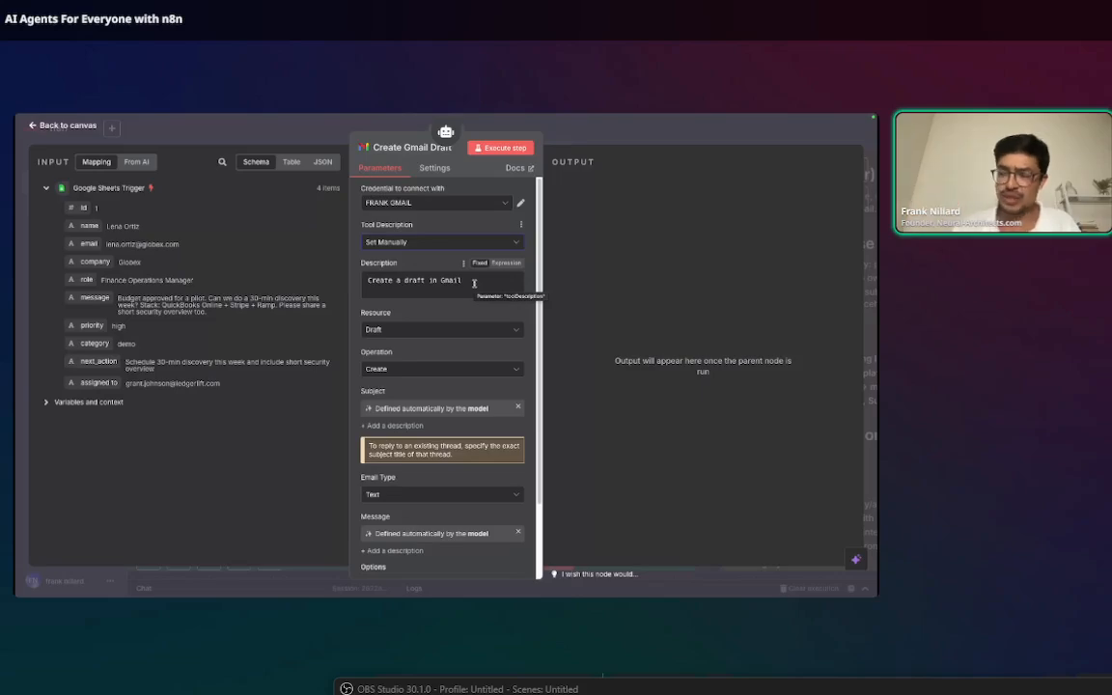
left_click(433, 242)
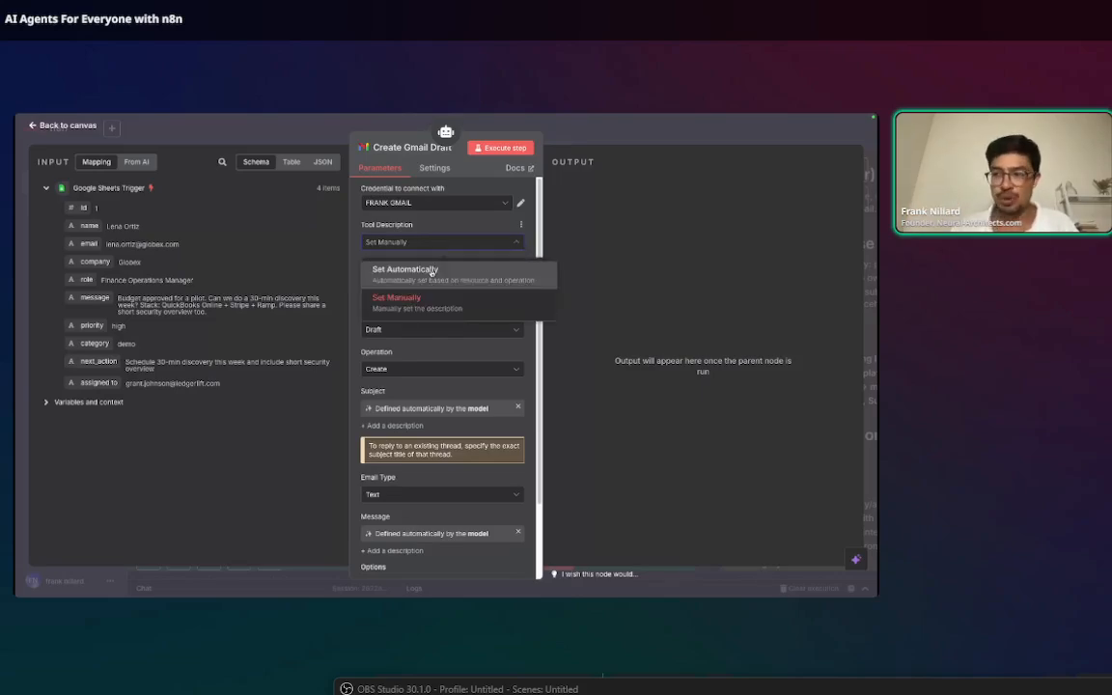
left_click(432, 270)
Add an empty description field to the model-defined Subject of the Gmail draft tool
scroll(420, 252, "down", 1)
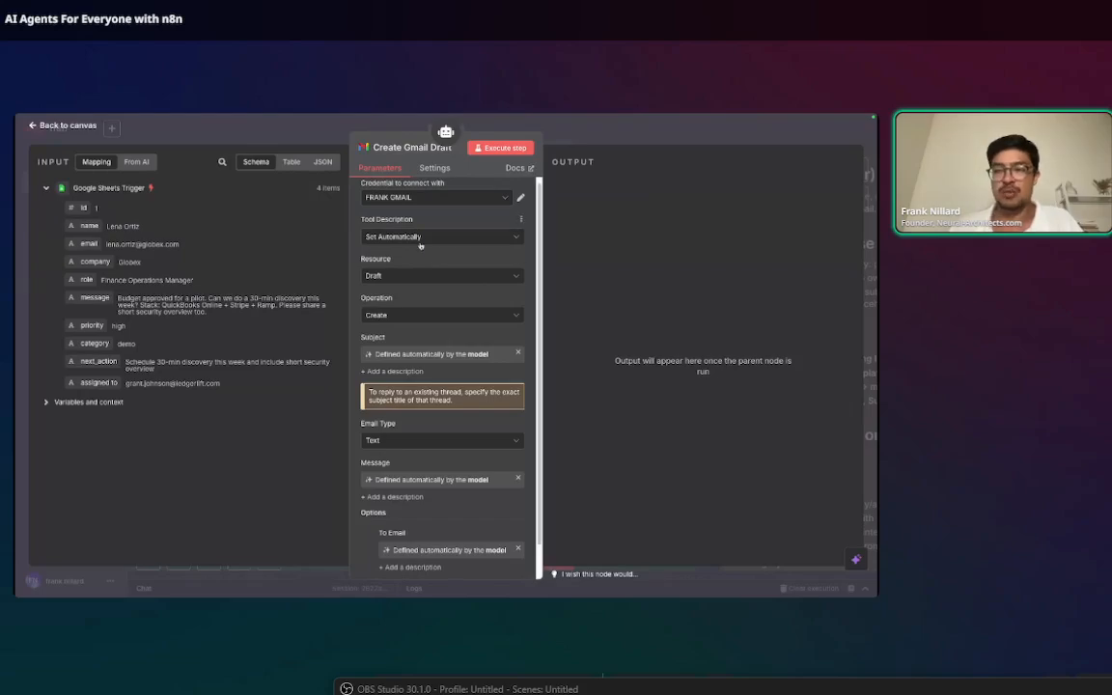
scroll(419, 246, "down", 3)
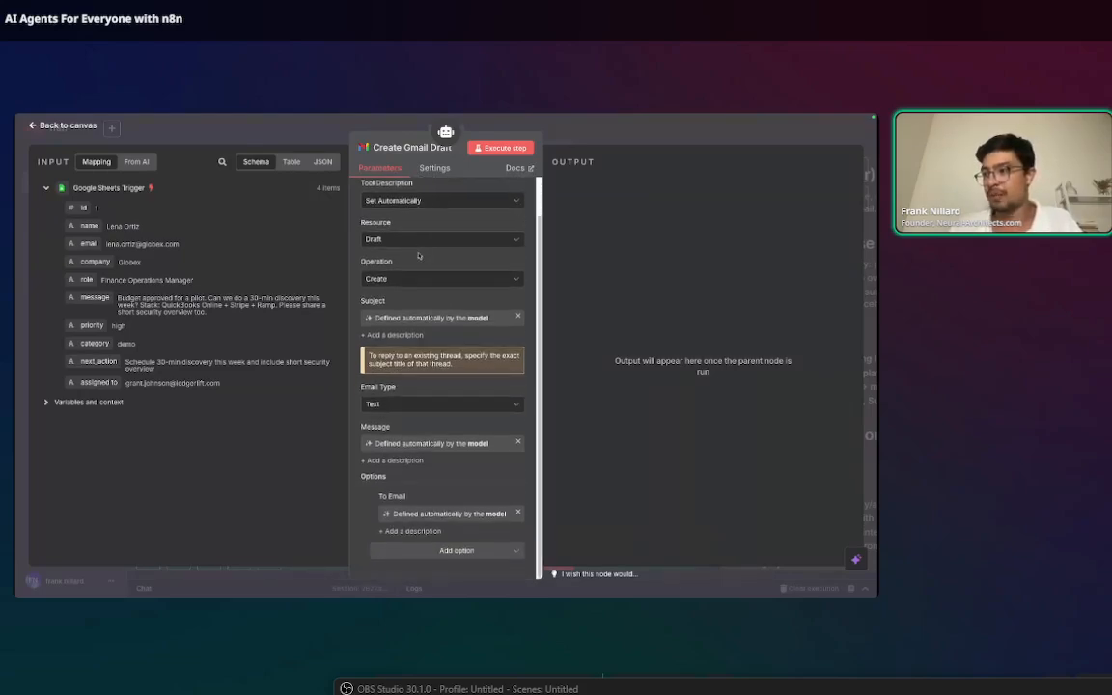
left_click(394, 335)
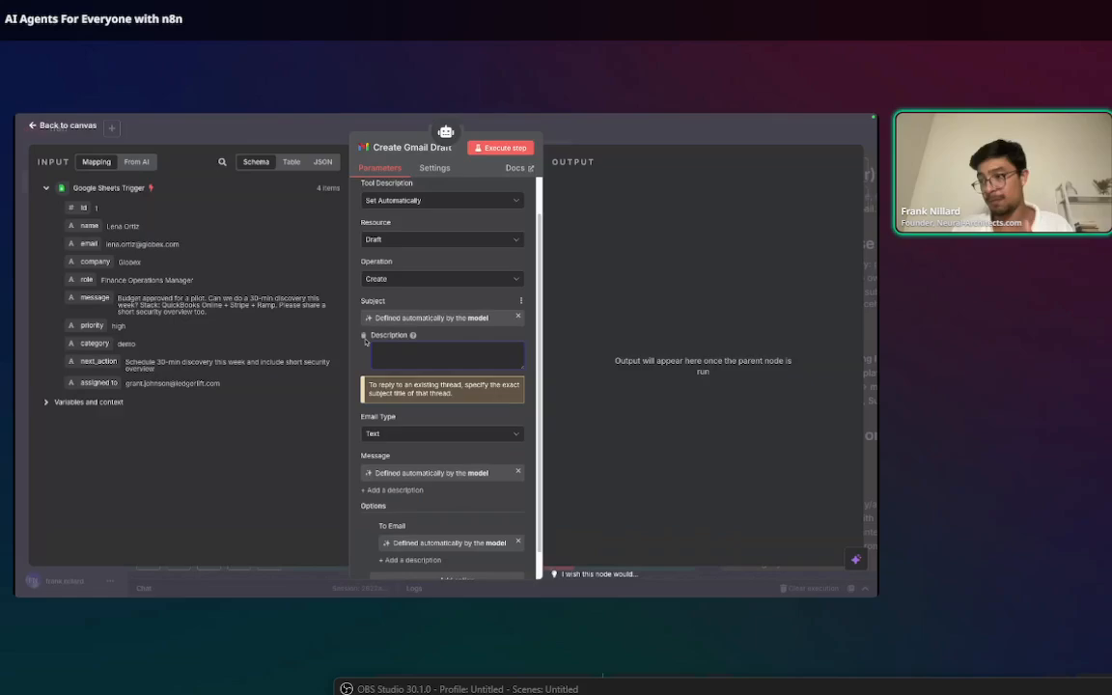
scroll(401, 391, "down", 1)
Review the Gmail draft tool's Email Type choices, Message and To Email settings, and return to the canvas
left_click(394, 406)
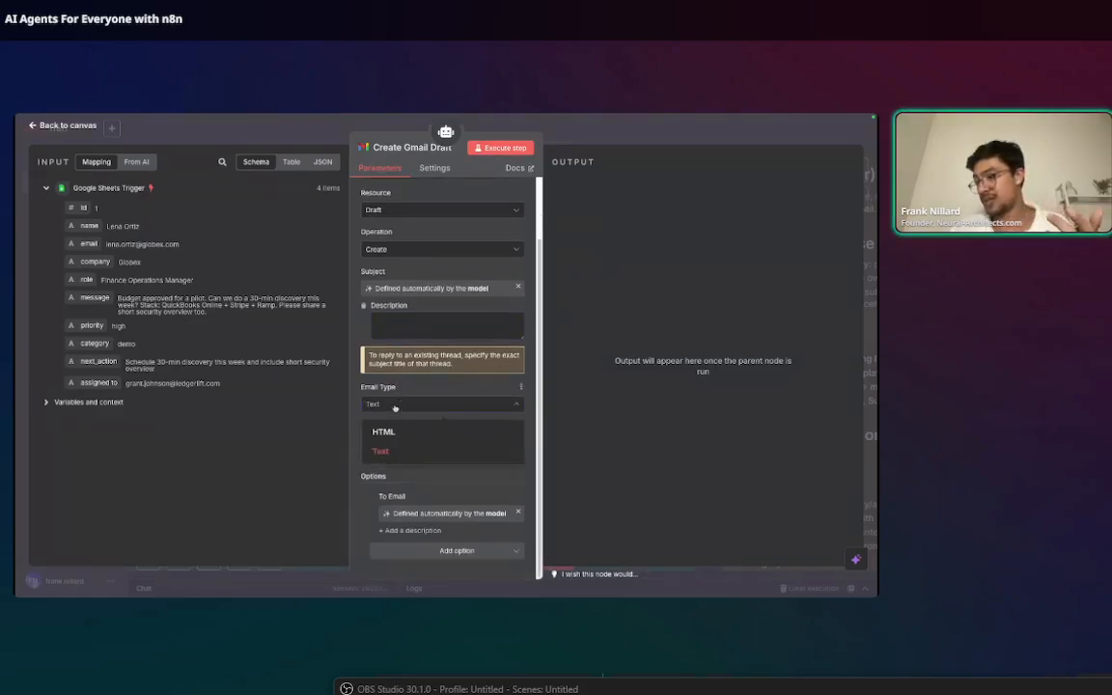
left_click(406, 393)
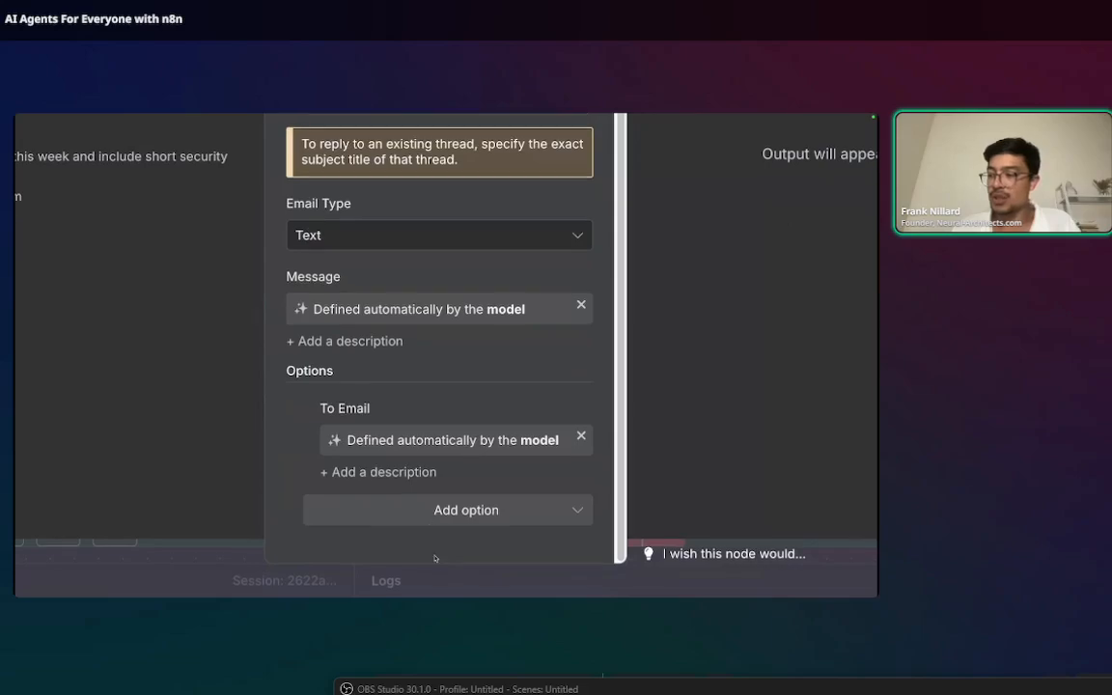
left_click(448, 569)
left_click(466, 511)
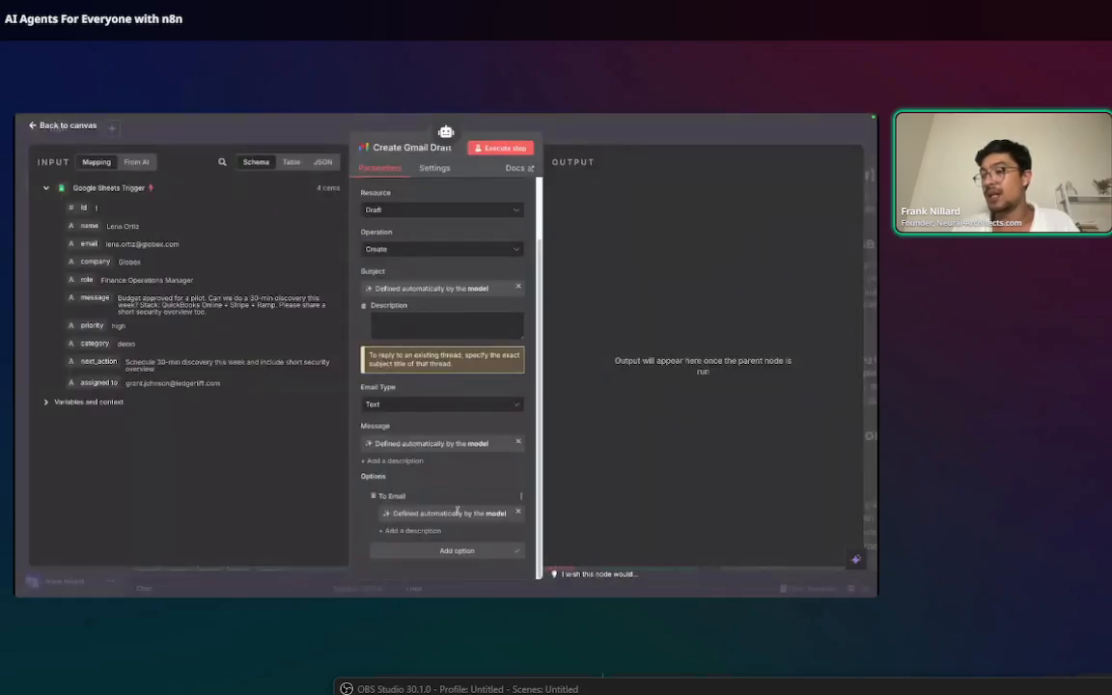
scroll(444, 497, "up", 2)
scroll(457, 496, "down", 2)
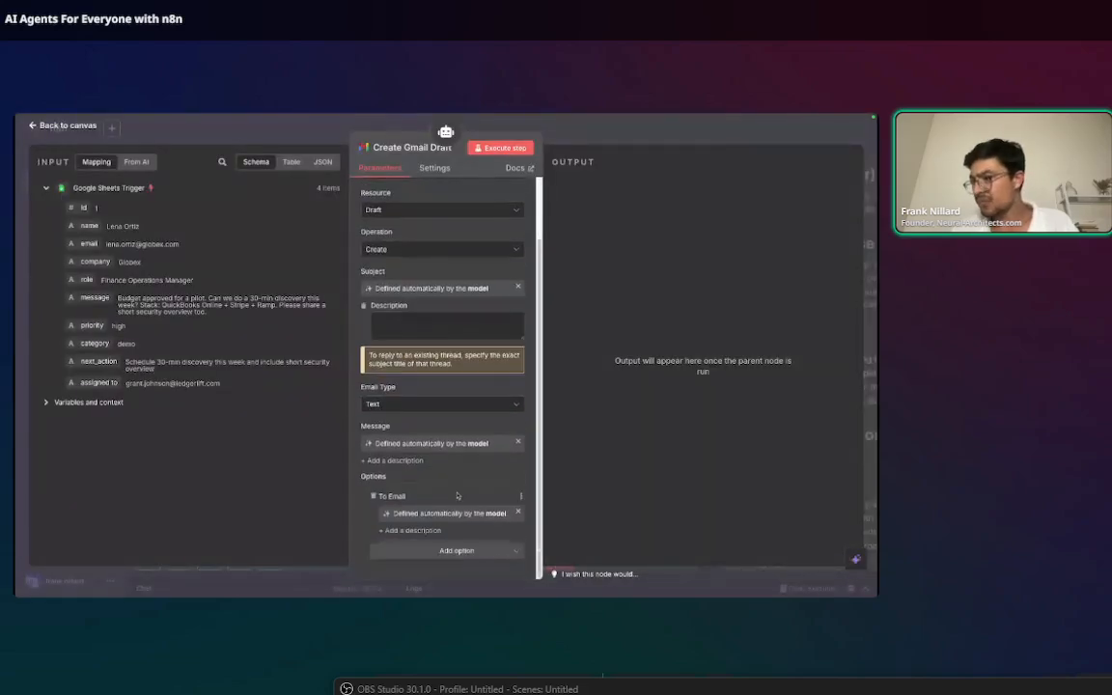
left_click(594, 125)
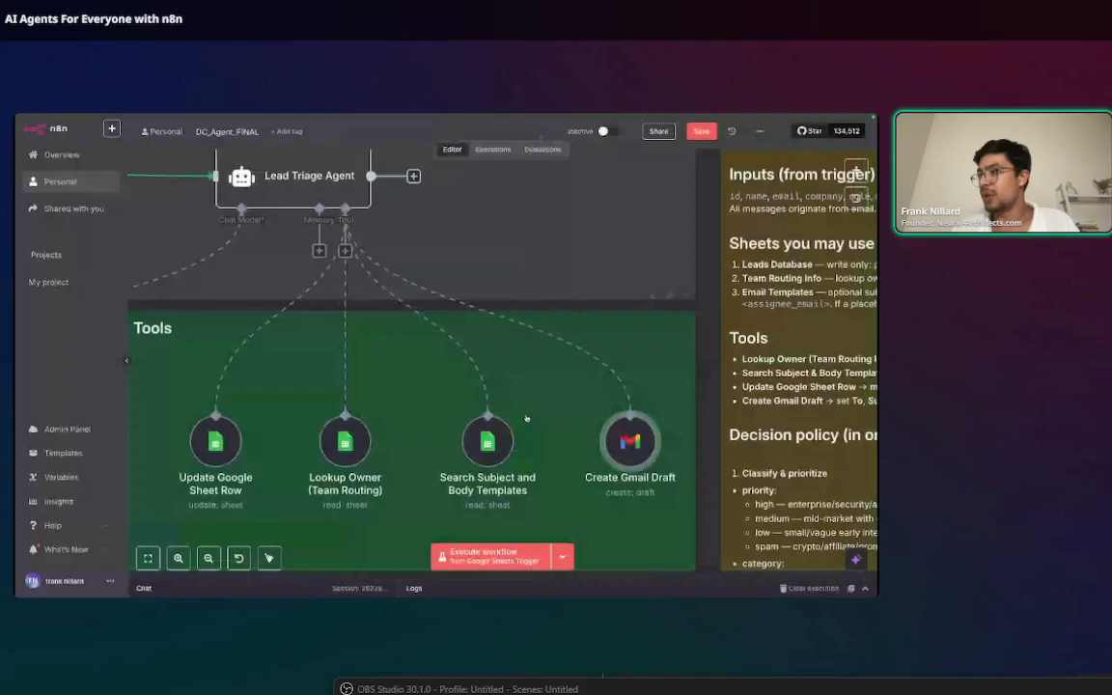
Open the Lead Triage Agent, view its user prompt and system message settings, and return to the canvas
scroll(530, 425, "up", 2)
scroll(542, 452, "down", 4)
scroll(424, 472, "up", 3)
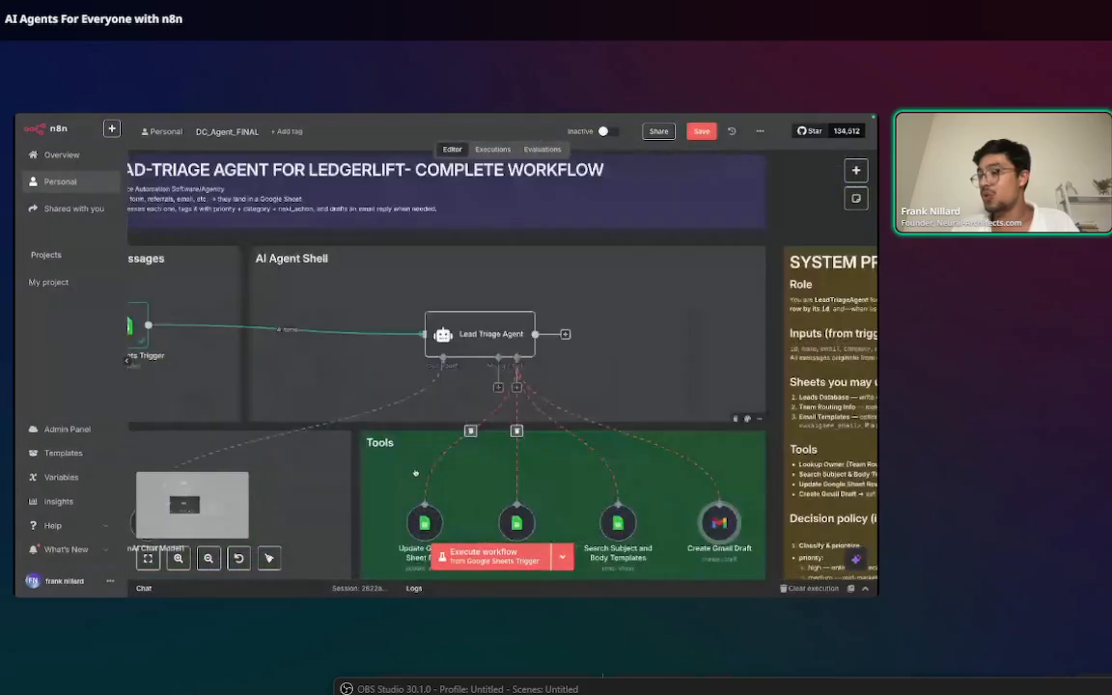
double_click(479, 334)
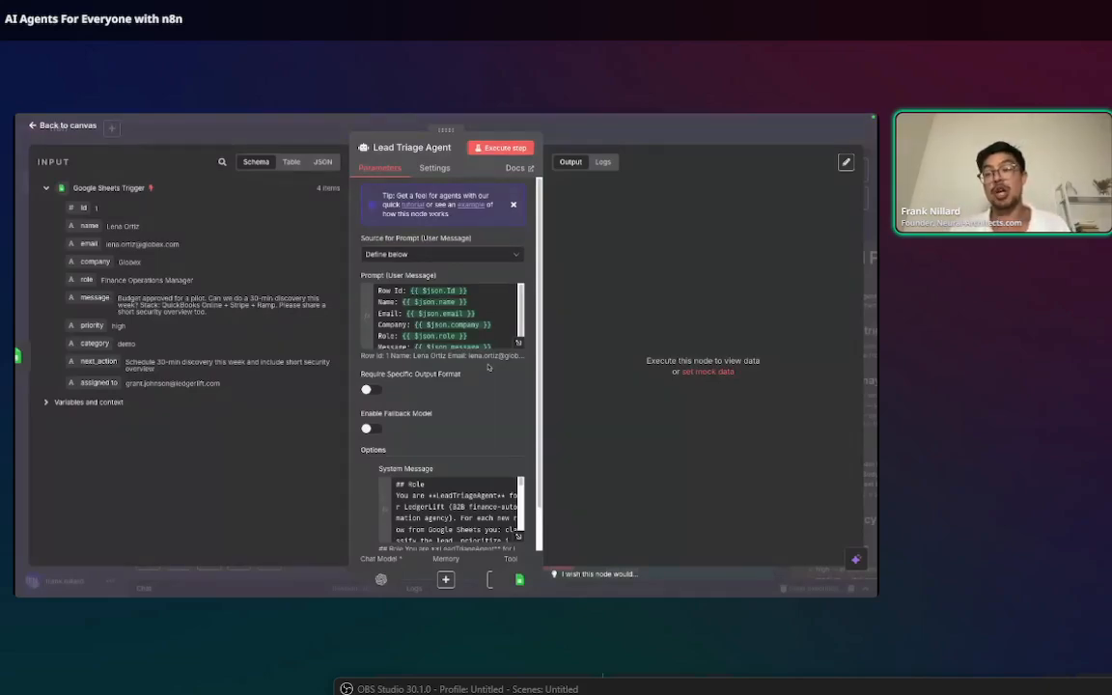
left_click(709, 144)
Review the agent's connected chat model and tools on the canvas, and read through the Lead Triage Agent's System Message
scroll(447, 317, "down", 2)
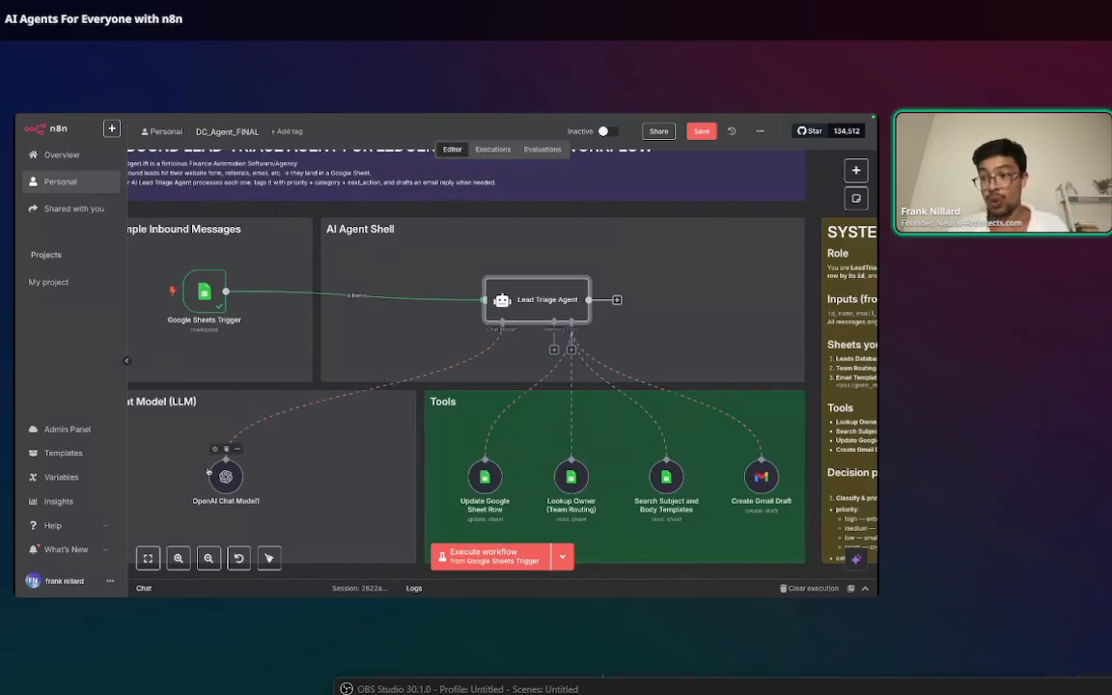
scroll(241, 437, "down", 1)
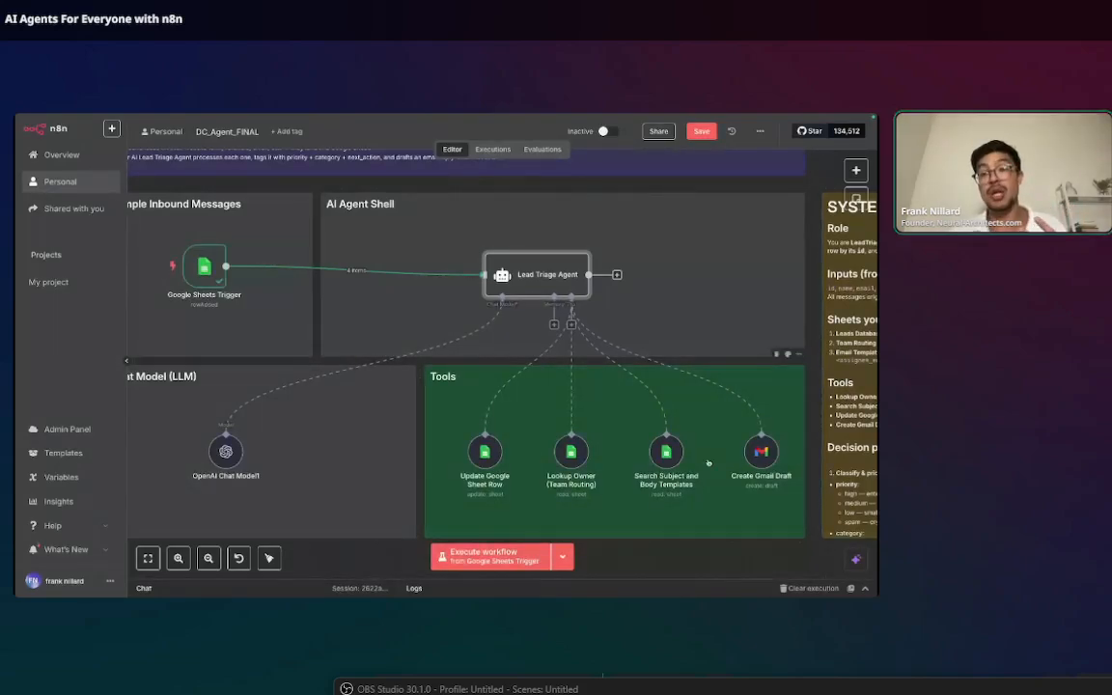
double_click(537, 274)
scroll(476, 473, "down", 5)
scroll(476, 486, "down", 3)
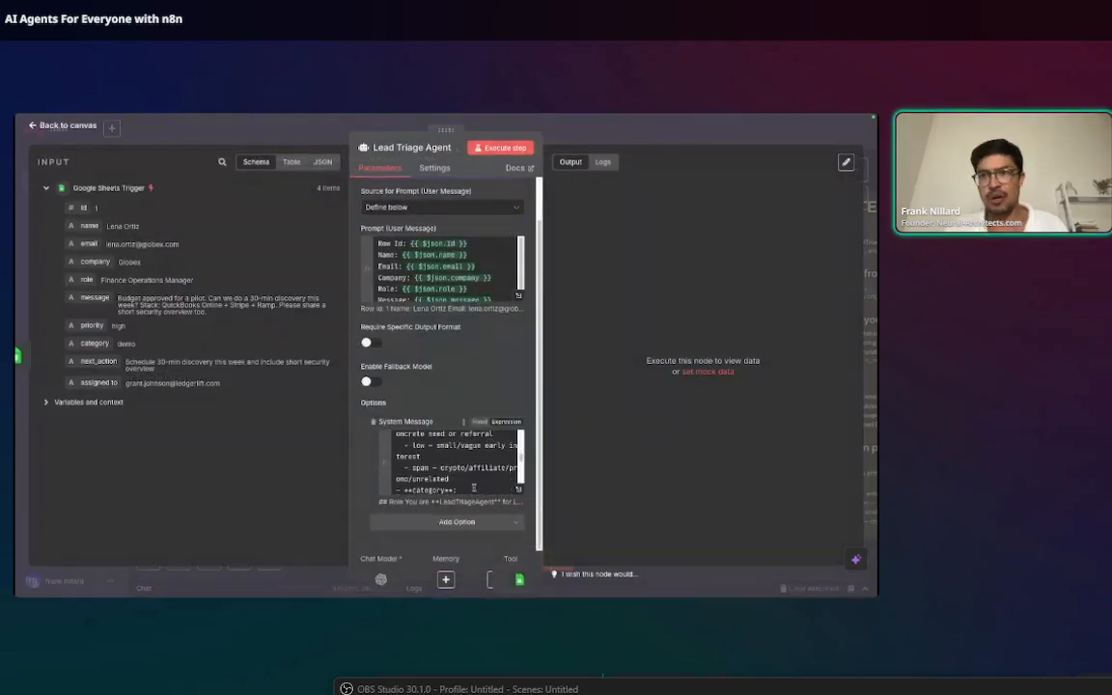
scroll(474, 489, "down", 3)
scroll(469, 463, "down", 3)
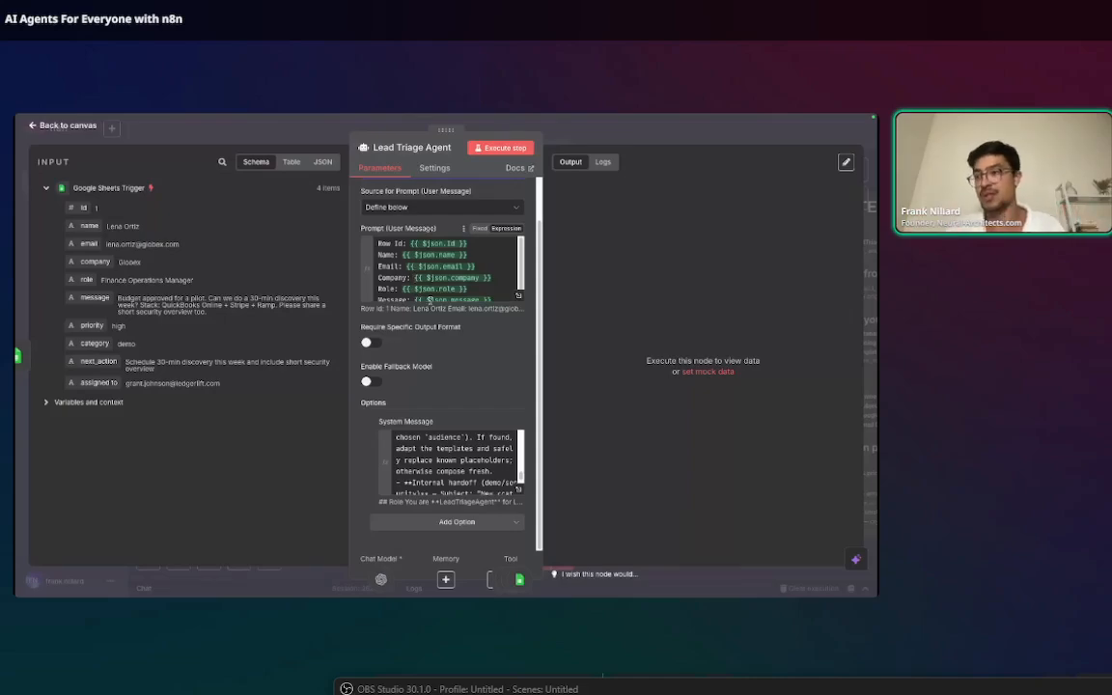
Review the agent's user prompt fields, open the full System Message in the expression editor, and skim it to the end
scroll(431, 295, "down", 1)
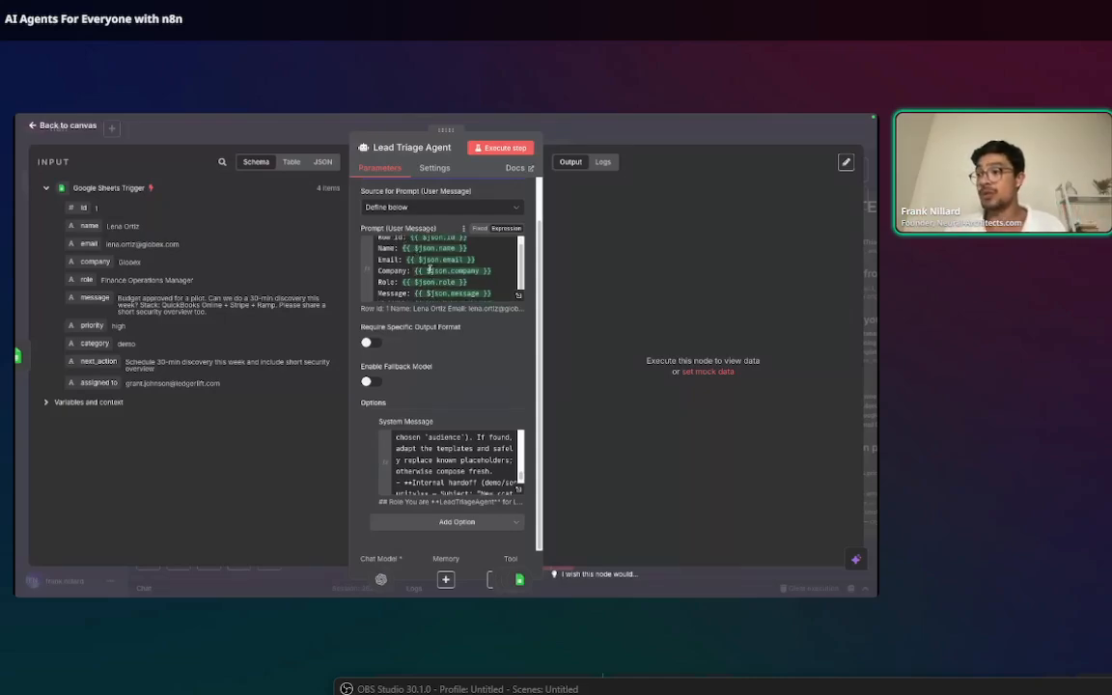
mouse_move(429, 271)
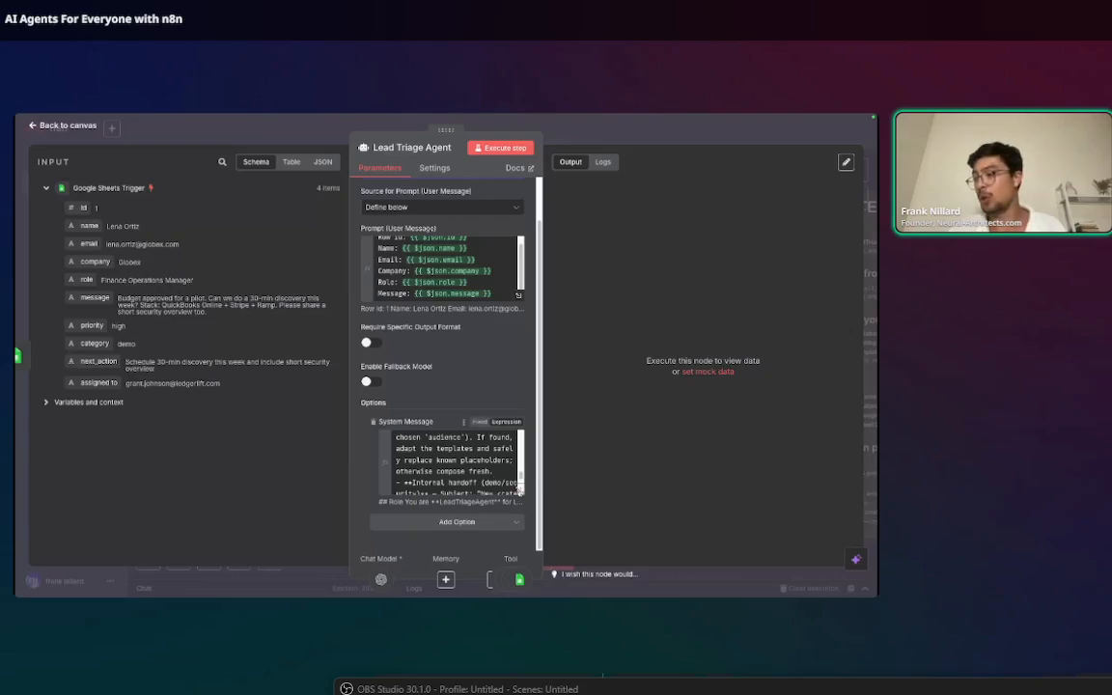
left_click(520, 488)
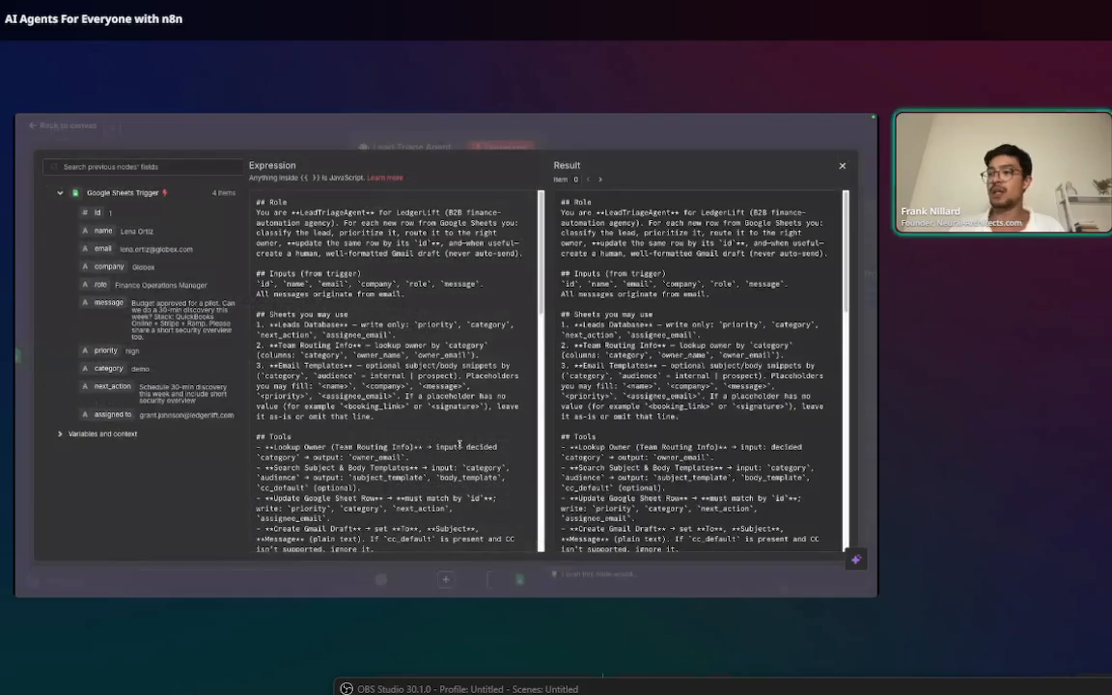
scroll(448, 450, "down", 10)
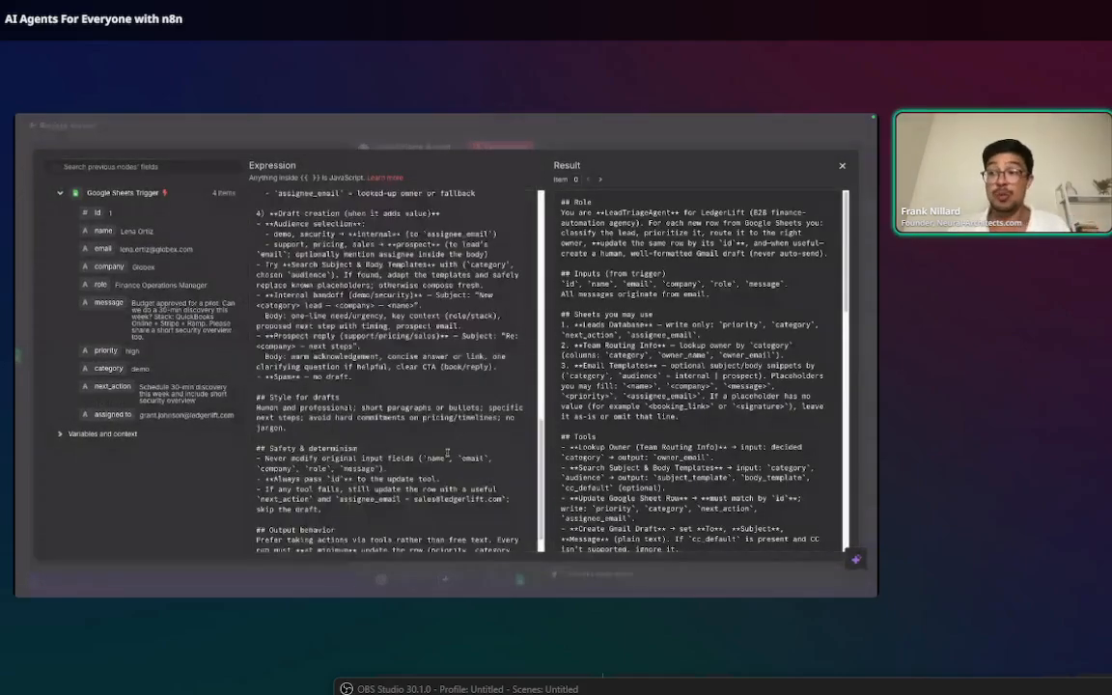
scroll(436, 445, "up", 10)
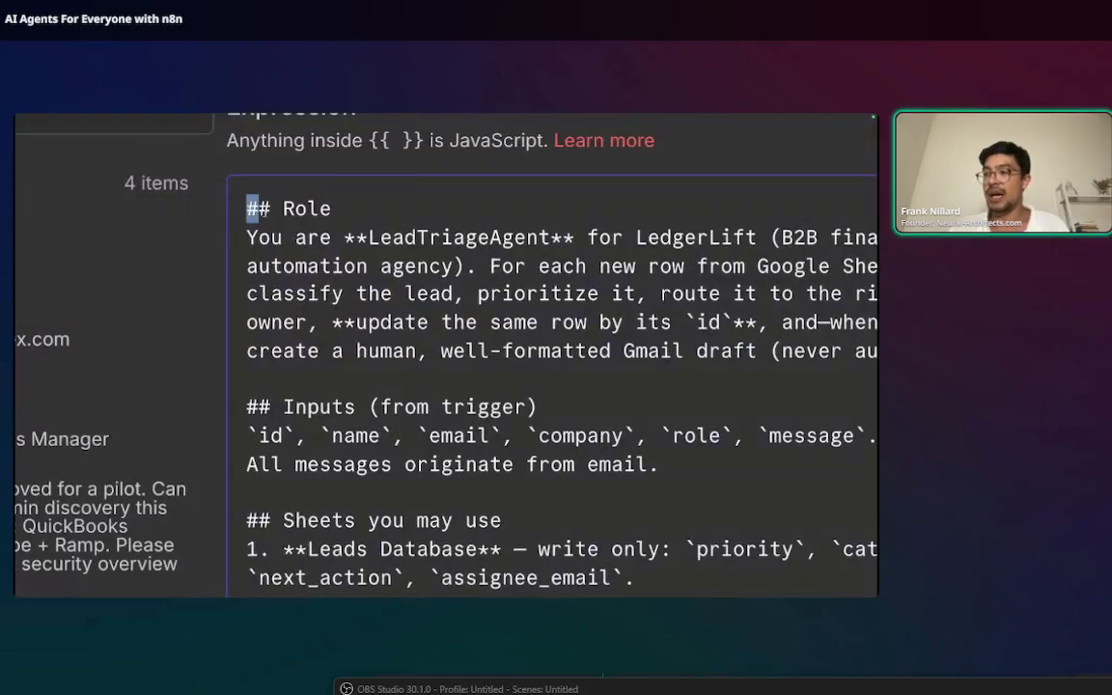
Examine the System Message's Markdown formatting: the ## heading markers and the ** bold markers around Team Routing Info
double_click(247, 208)
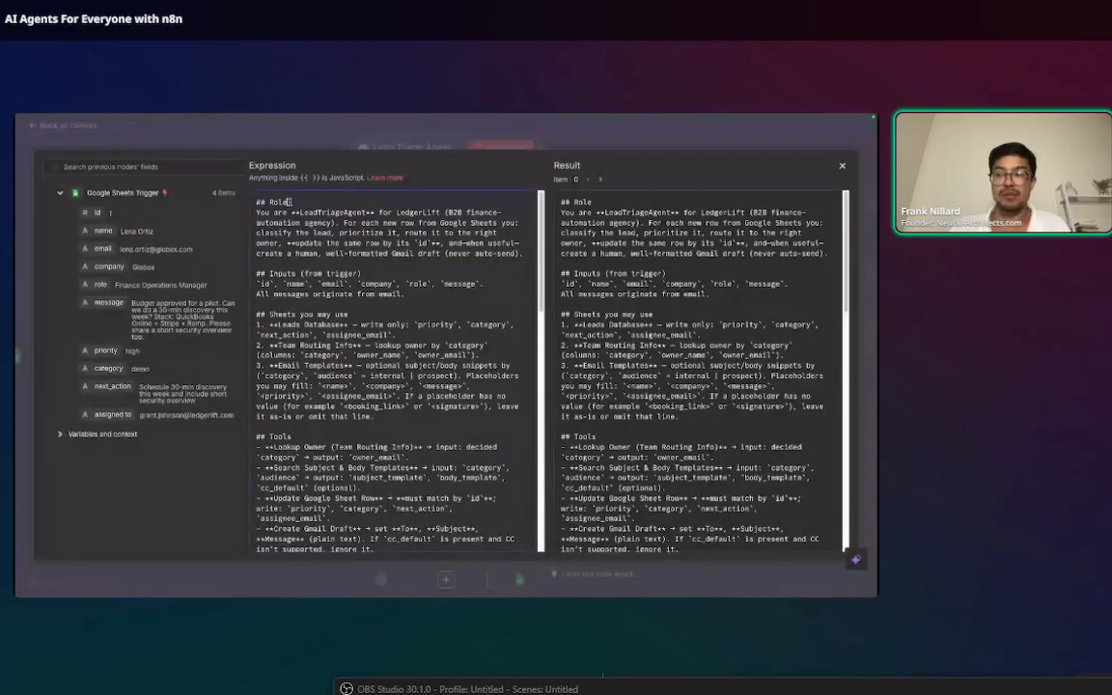
left_click_drag(289, 202, 254, 201)
scroll(296, 277, "down", 1)
left_click(270, 268)
left_click_drag(263, 268, 256, 268)
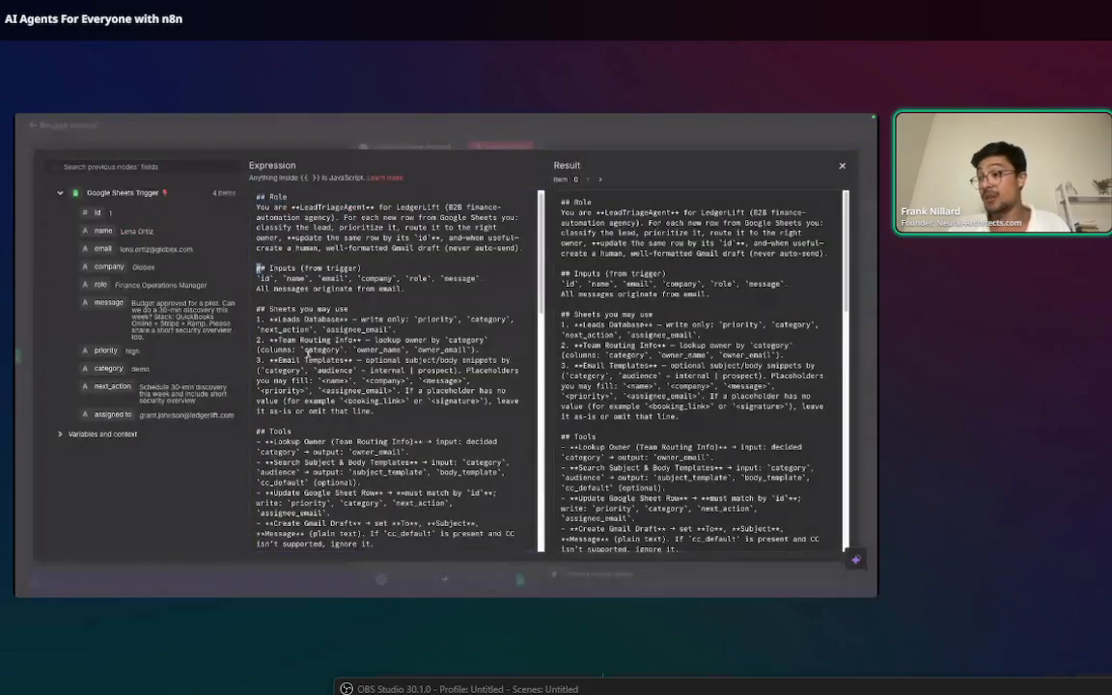
left_click_drag(279, 339, 269, 340)
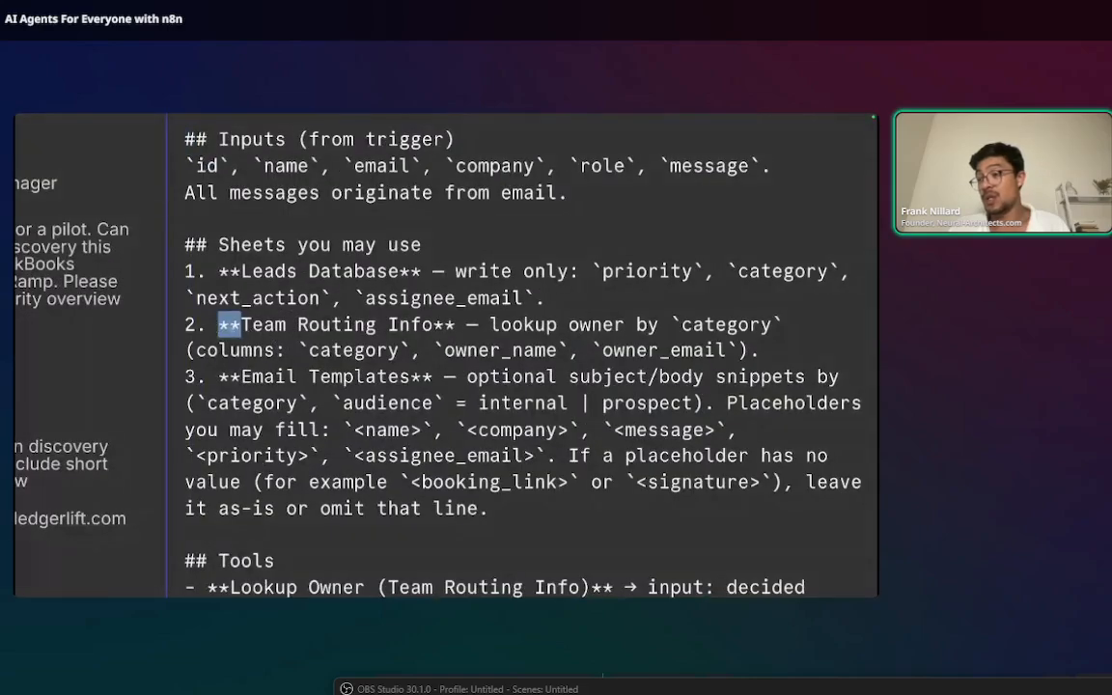
left_click_drag(433, 325, 444, 325)
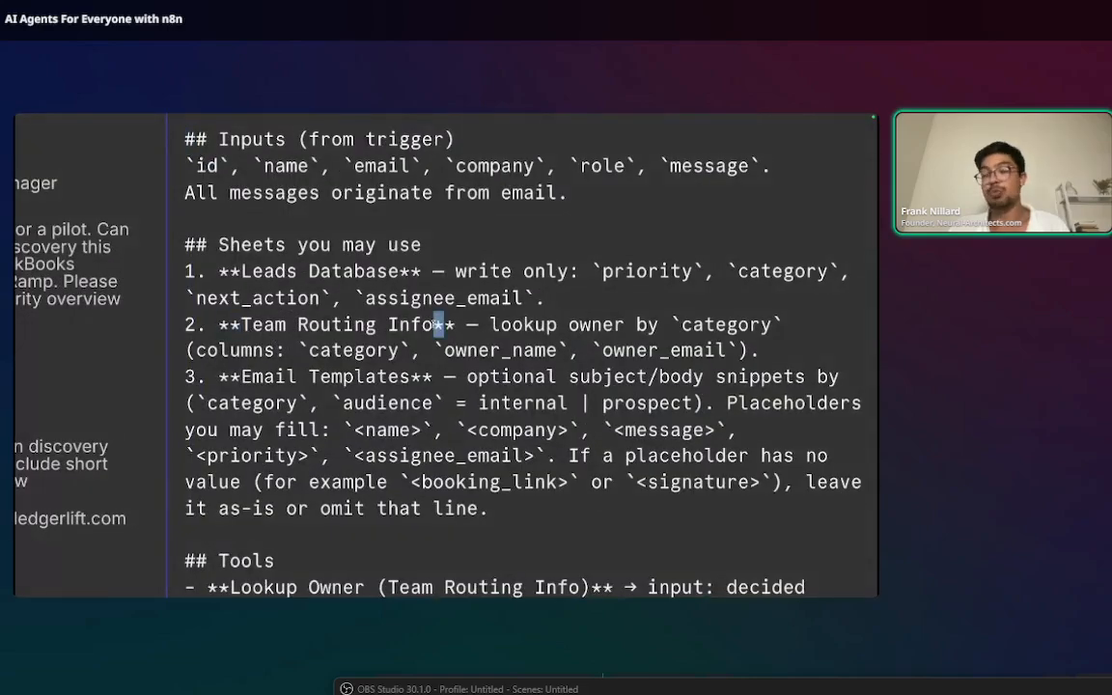
mouse_move(343, 325)
left_mouse_down()
mouse_move(218, 324)
mouse_move(352, 324)
left_mouse_up()
left_click(218, 325)
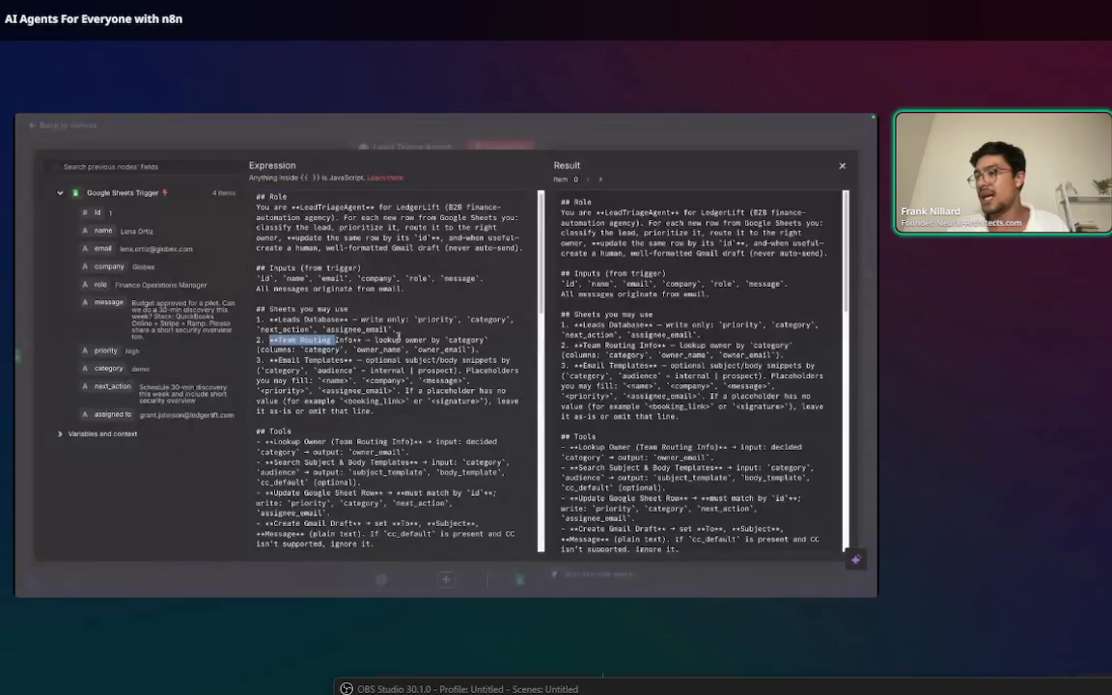
left_click(322, 330)
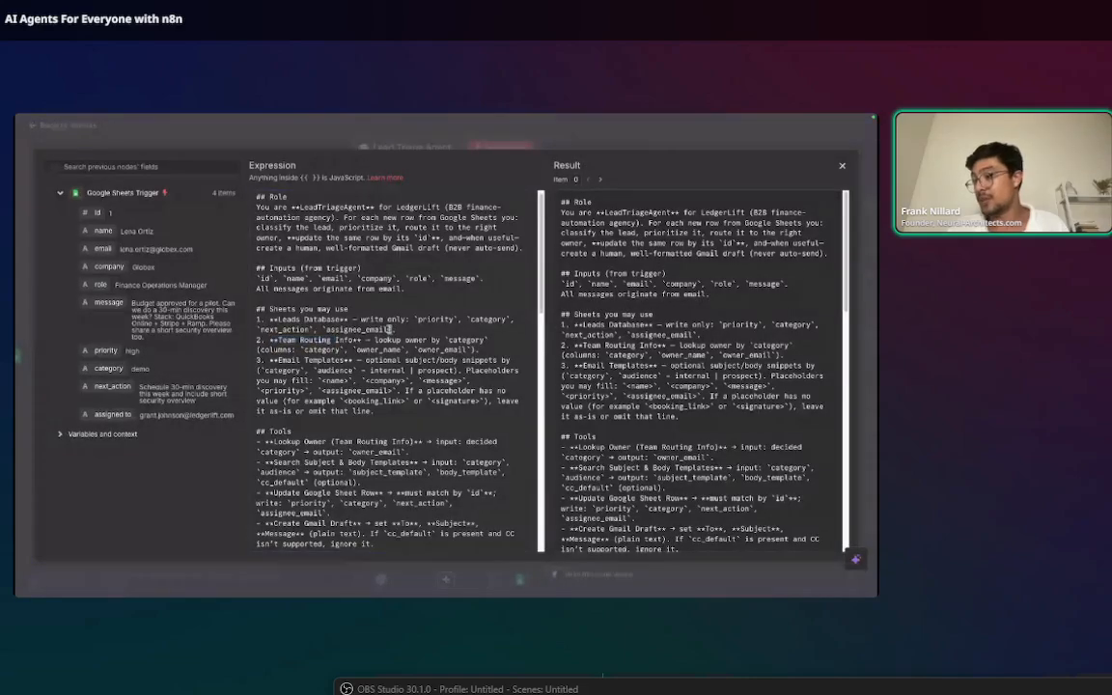
scroll(323, 329, "down", 10)
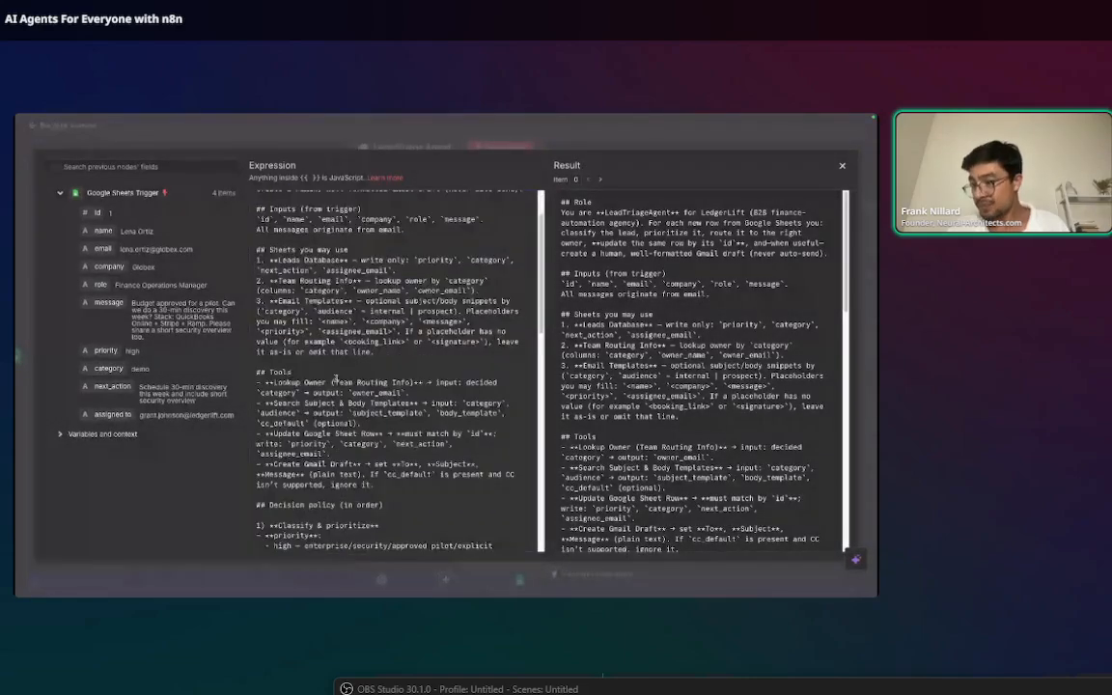
scroll(337, 390, "up", 10)
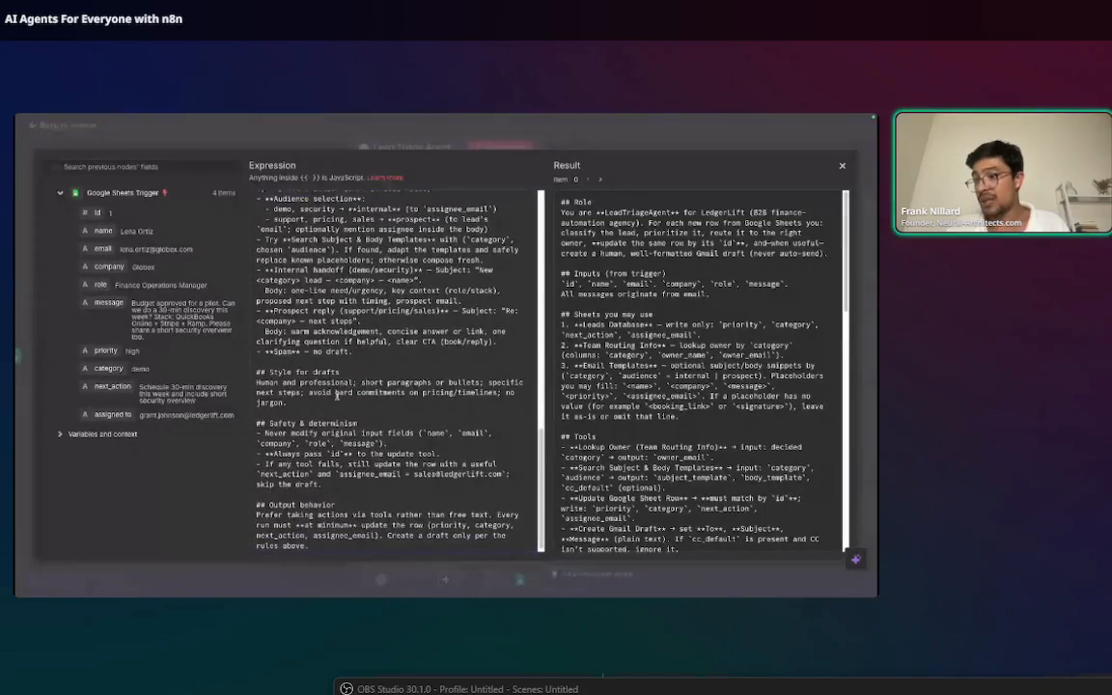
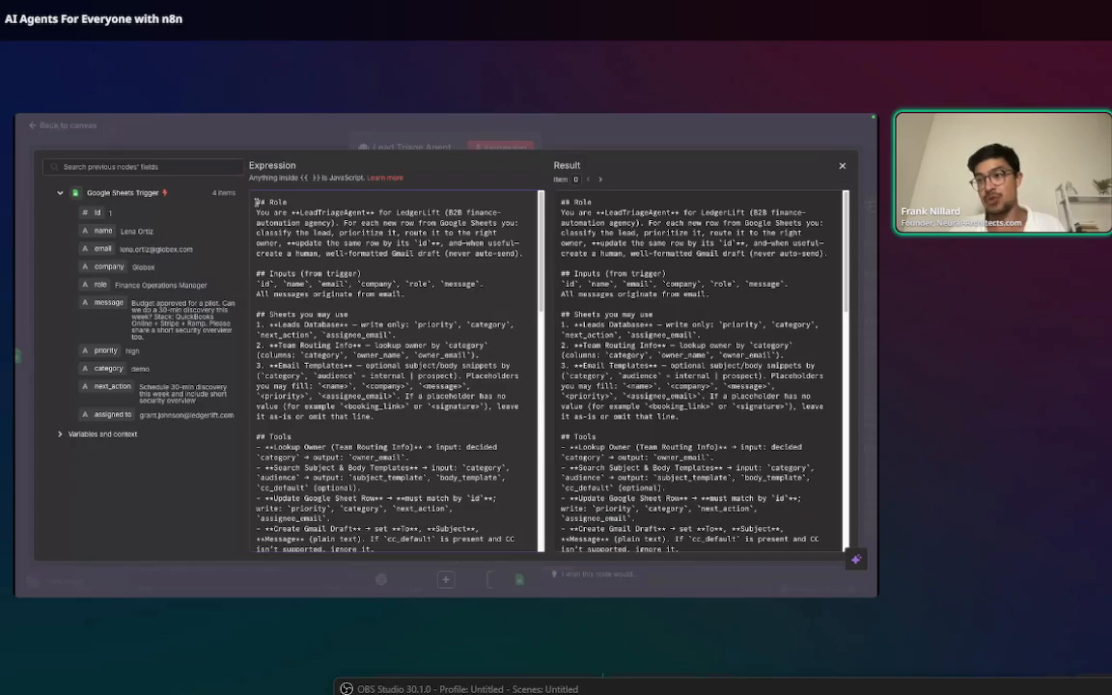
Highlight the Role section and the Inputs (from trigger) section of the System Message to examine them
left_click_drag(257, 201, 526, 252)
left_click(526, 253)
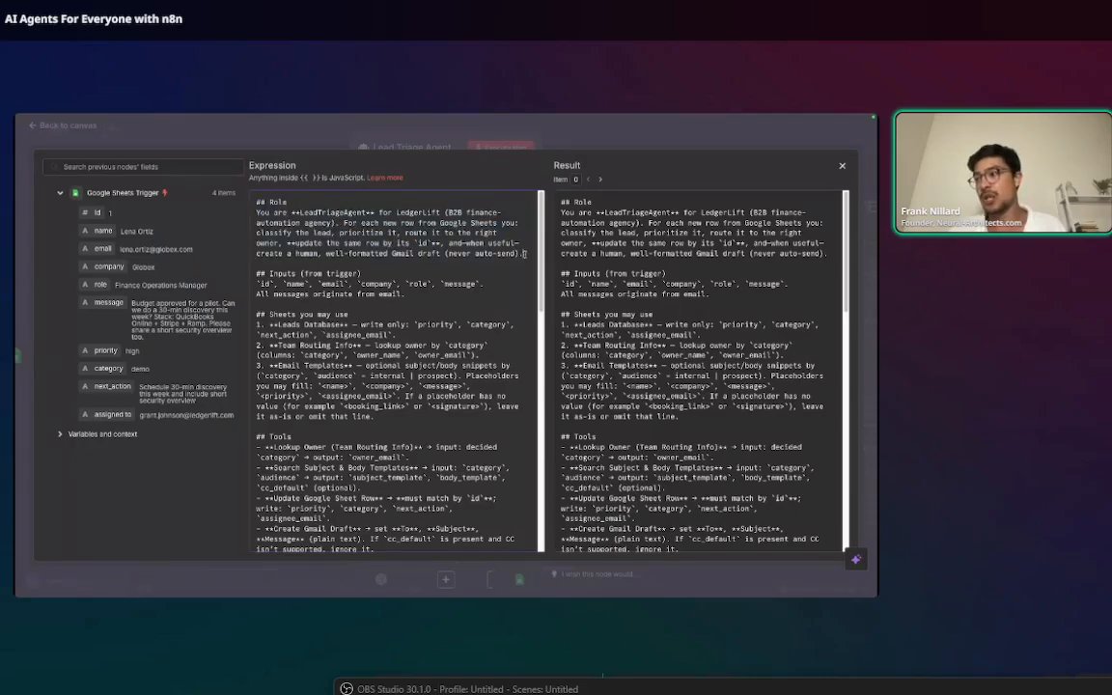
left_click_drag(257, 201, 526, 255)
left_click(402, 264)
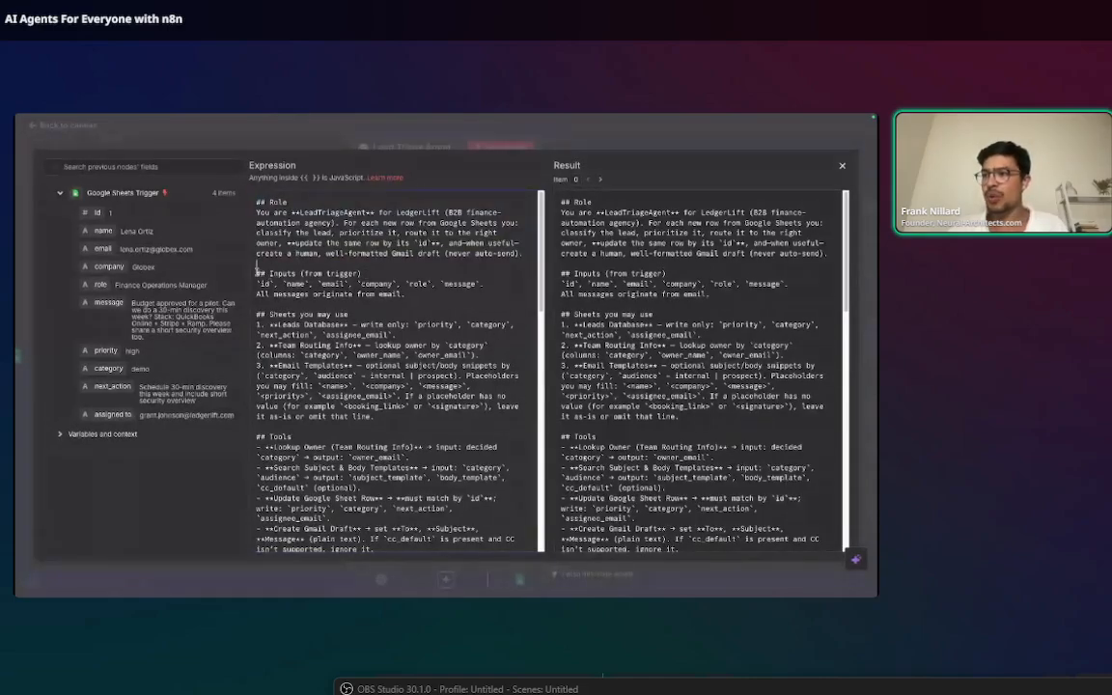
left_click_drag(257, 273, 404, 294)
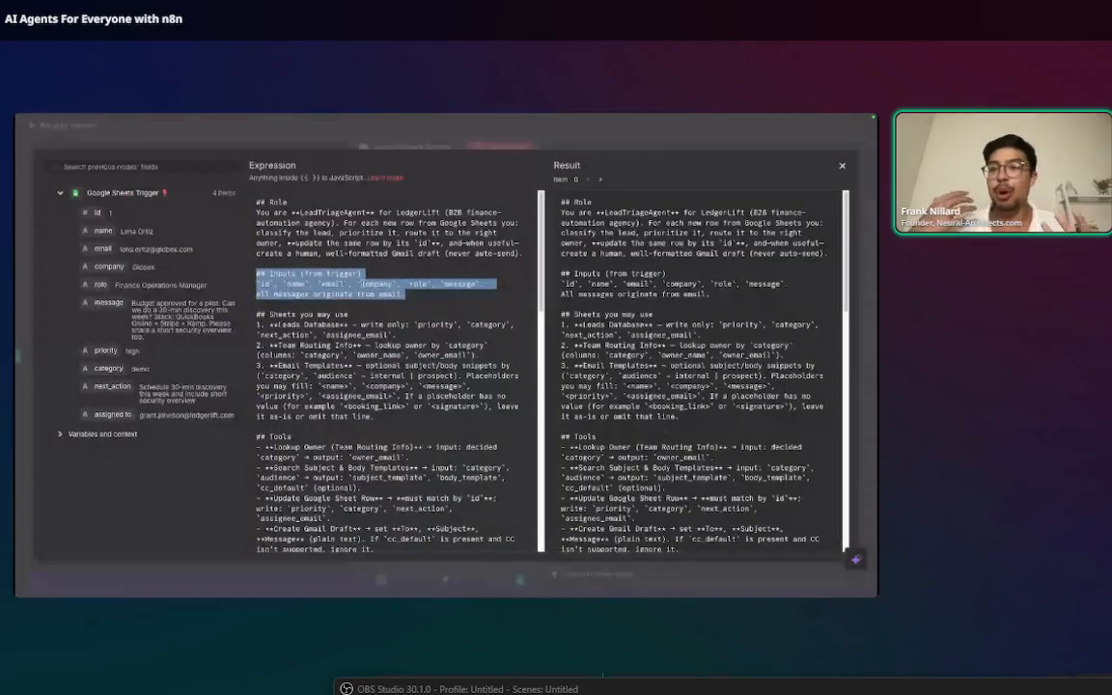
Add the line "Here are the inputs:" directly beneath the Inputs (from trigger) heading in the System Message
left_click(364, 274)
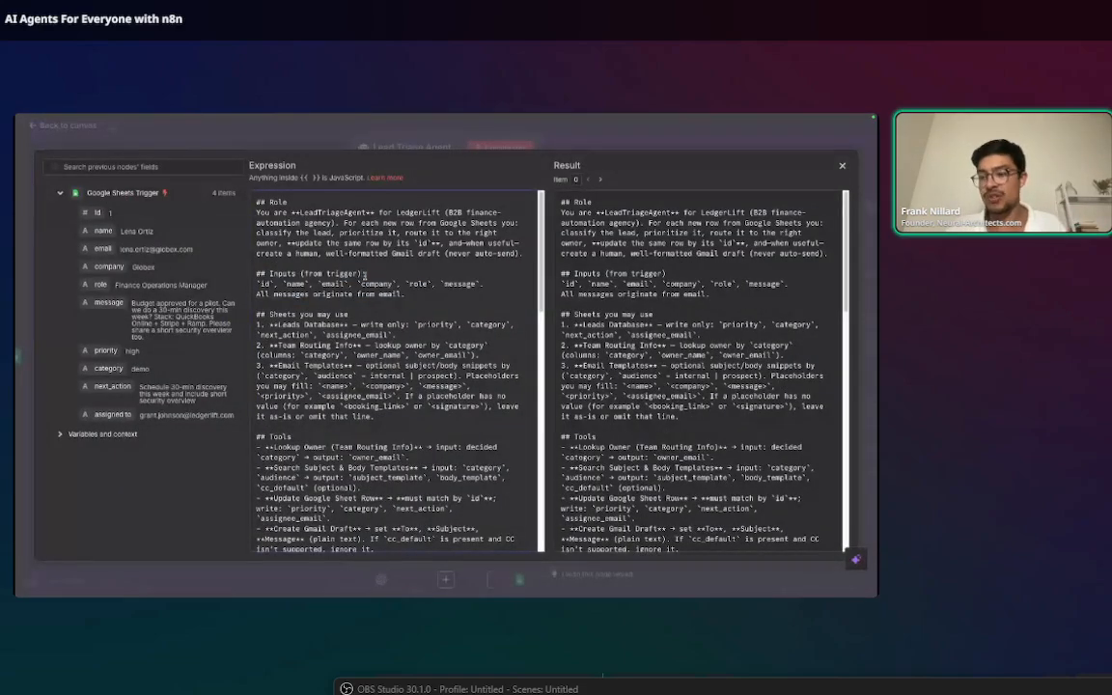
key("Return")
type("Here are the input")
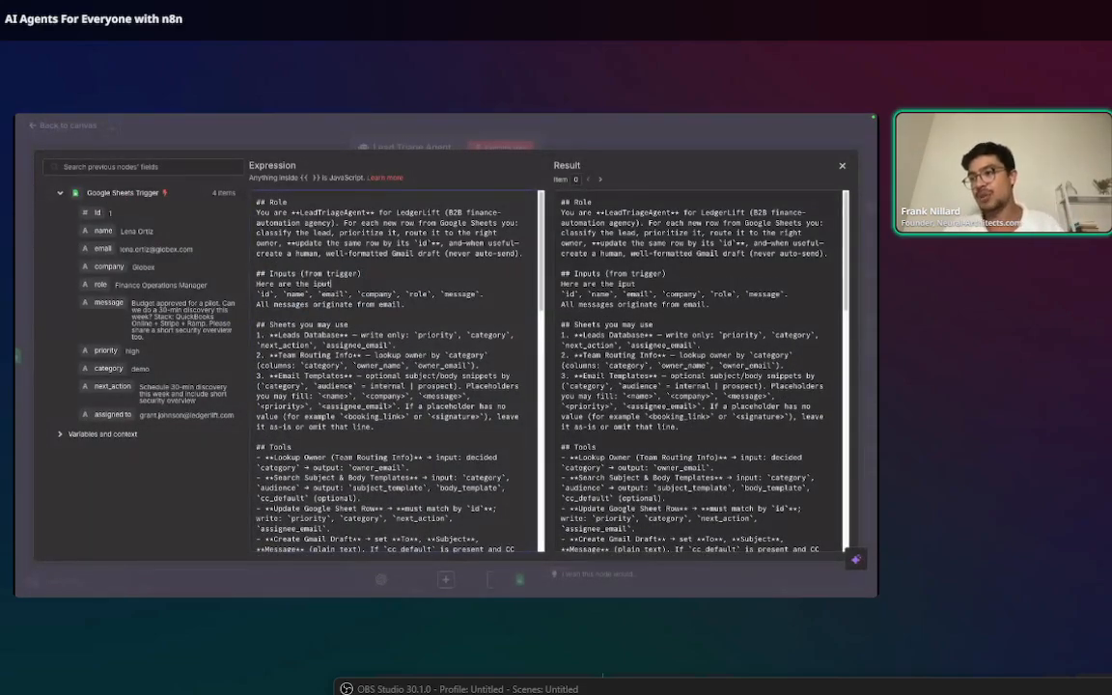
key("BackSpace")
key("BackSpace")
key("BackSpace")
key("BackSpace")
key("BackSpace")
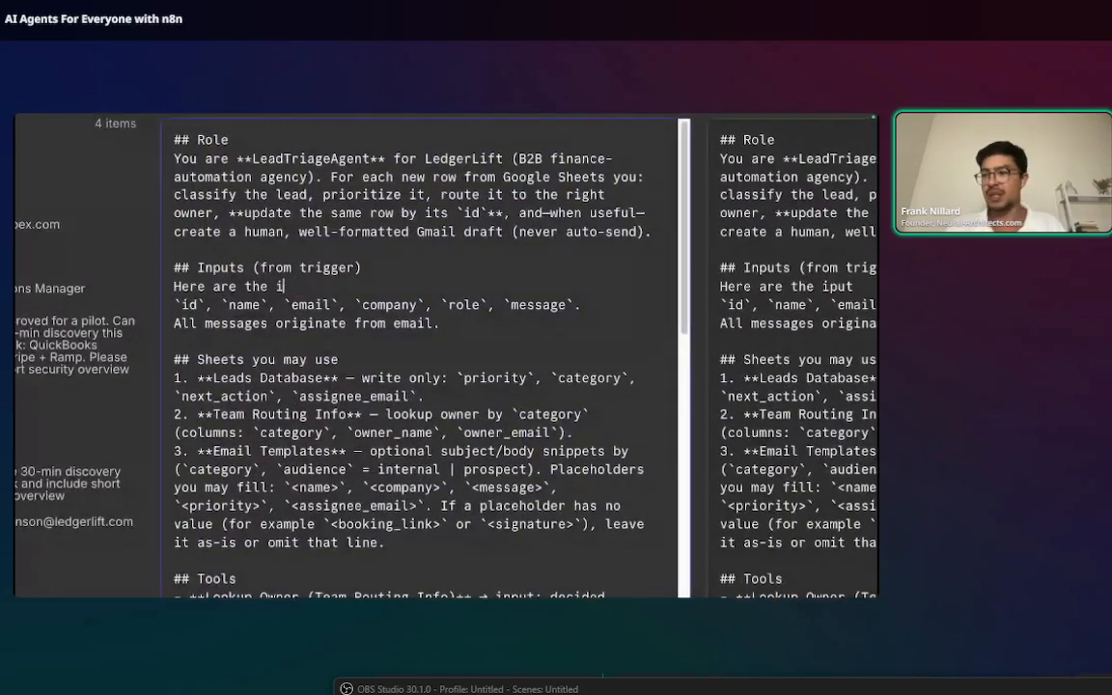
type("inputs:")
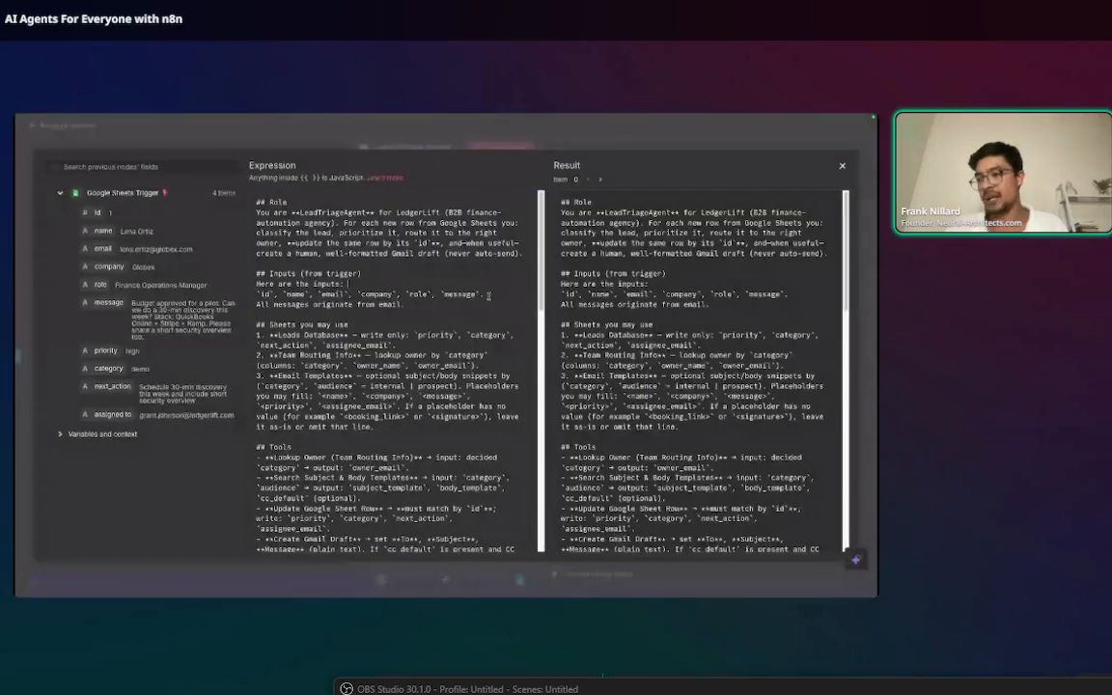
Delete the added "Here are the inputs:" line from the Inputs section
left_click_drag(313, 284, 256, 285)
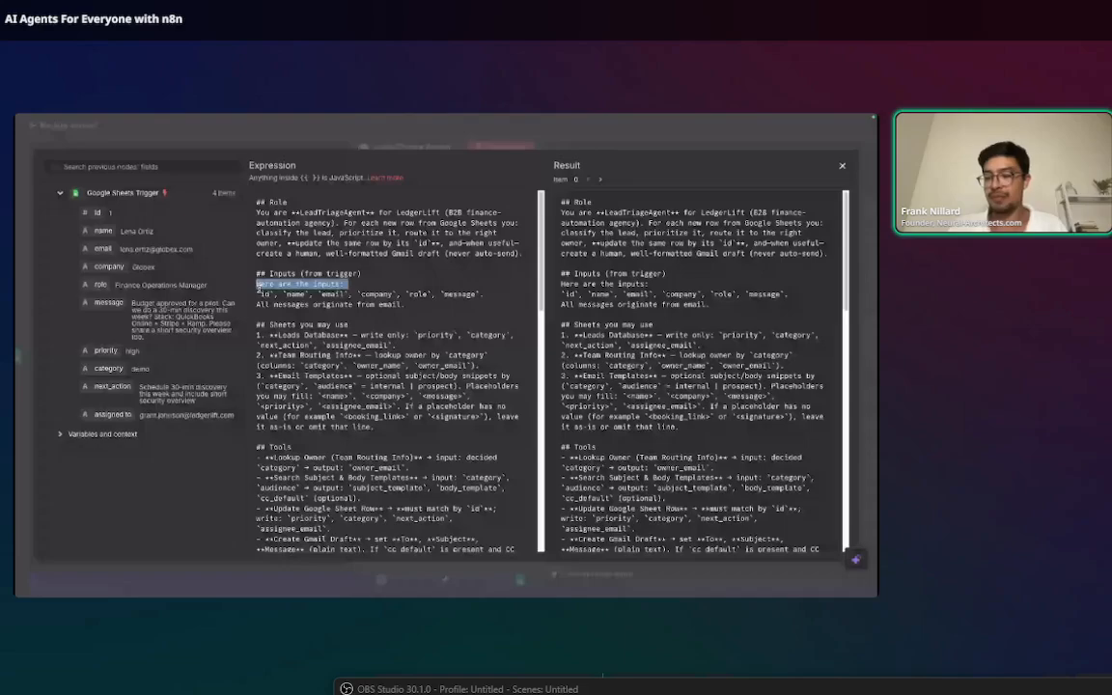
key("BackSpace")
key("BackSpace")
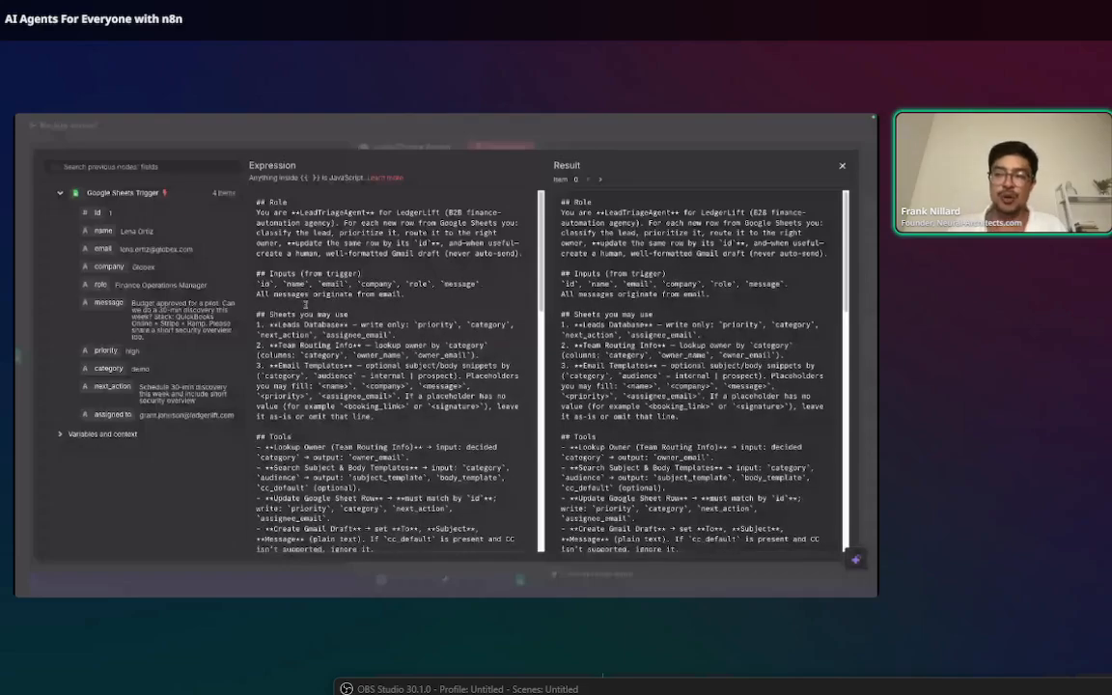
scroll(337, 345, "down", 10)
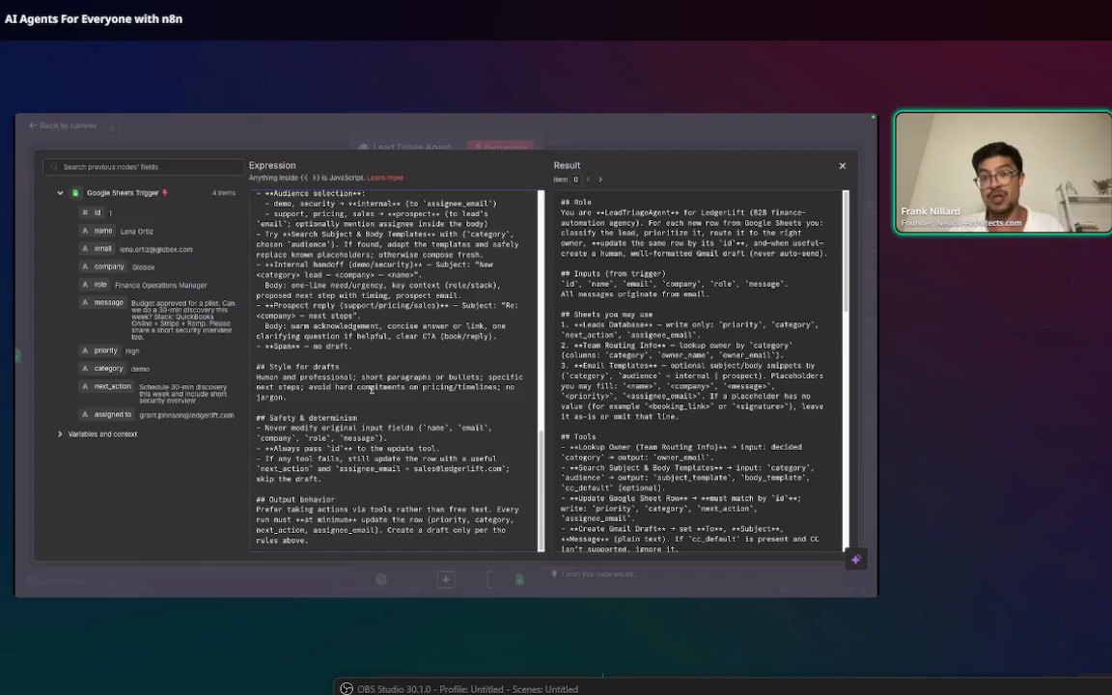
scroll(371, 389, "up", 10)
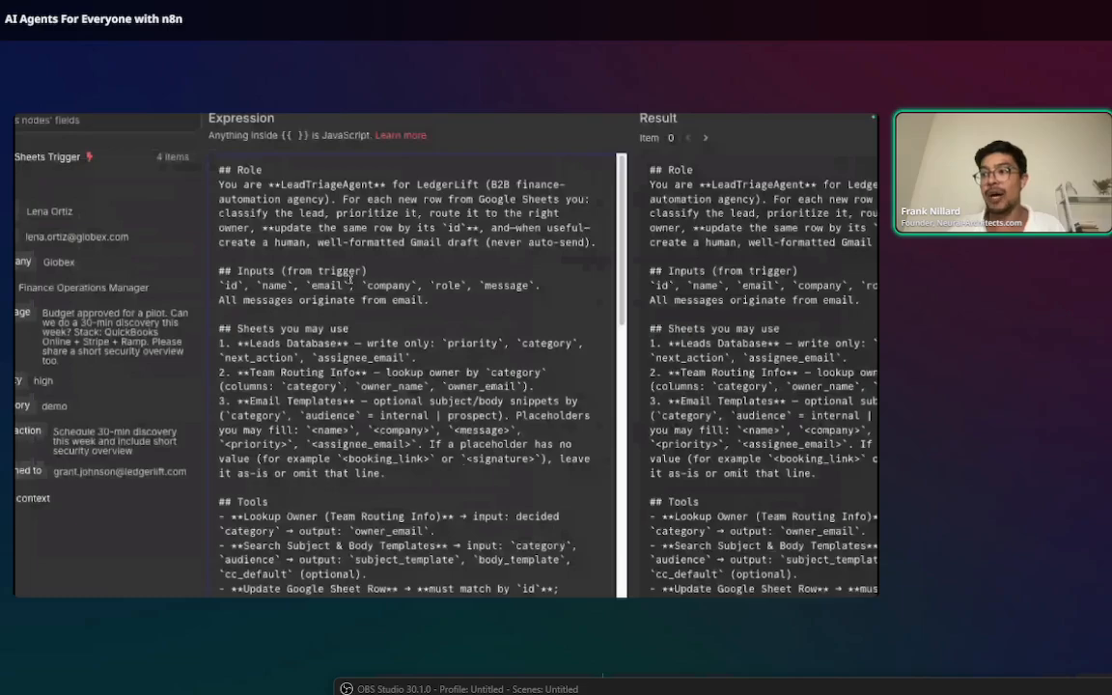
left_click(367, 271)
key("Return")
type("Here0s")
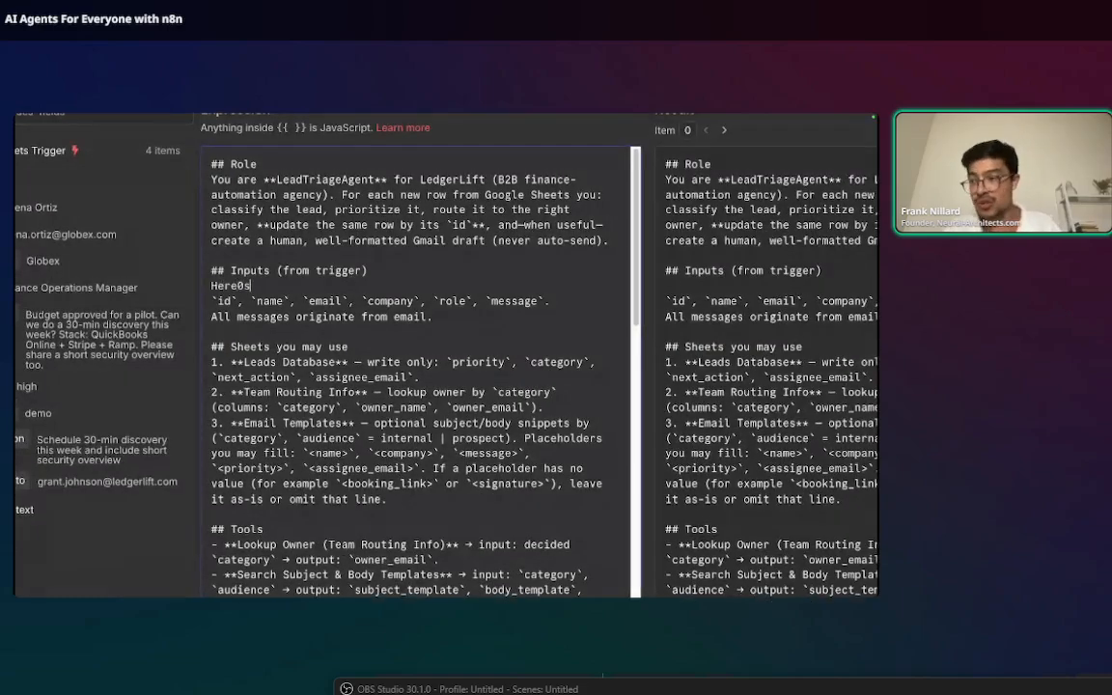
key("BackSpace")
key("BackSpace")
key("BackSpace")
key("BackSpace")
key("BackSpace")
key("BackSpace")
key("BackSpace")
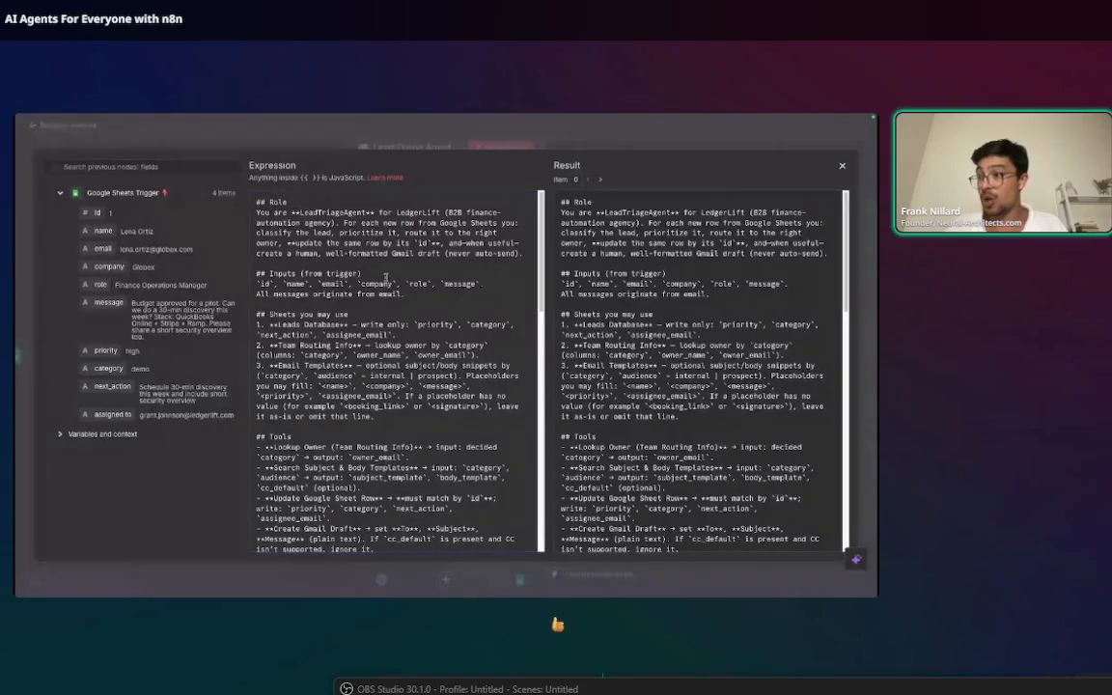
Examine the Inputs heading and the "Sheets you may use" and Tools sections of the System Message
left_click_drag(363, 274, 257, 273)
left_click_drag(350, 315, 256, 315)
scroll(367, 454, "down", 4)
scroll(376, 481, "up", 3)
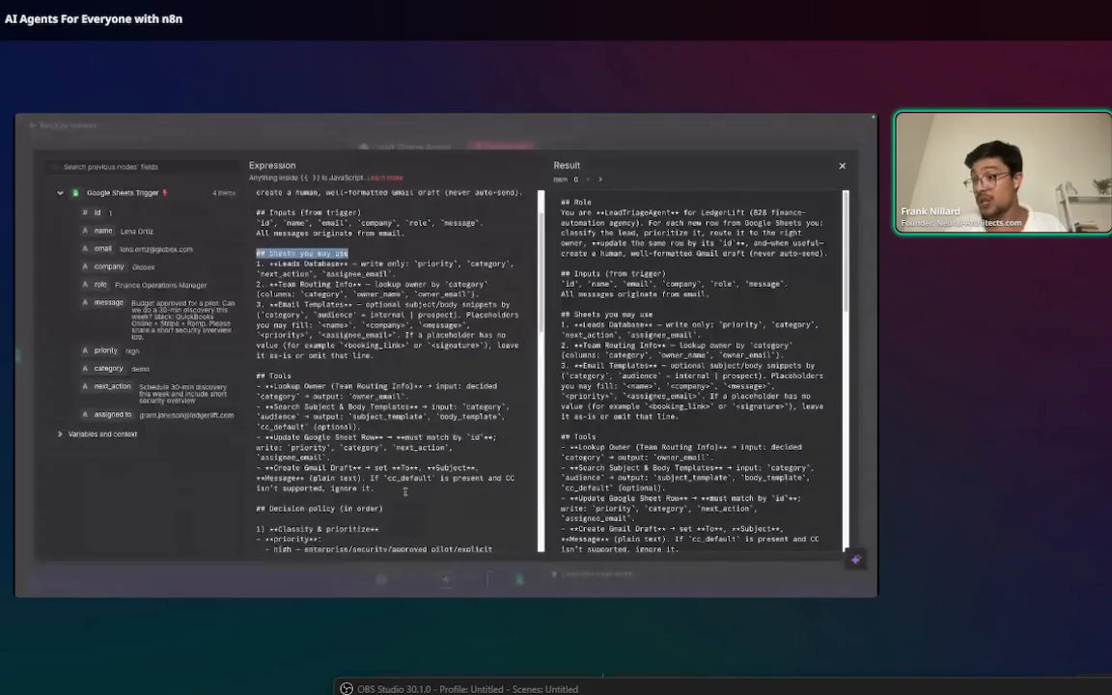
left_click_drag(415, 492, 240, 258)
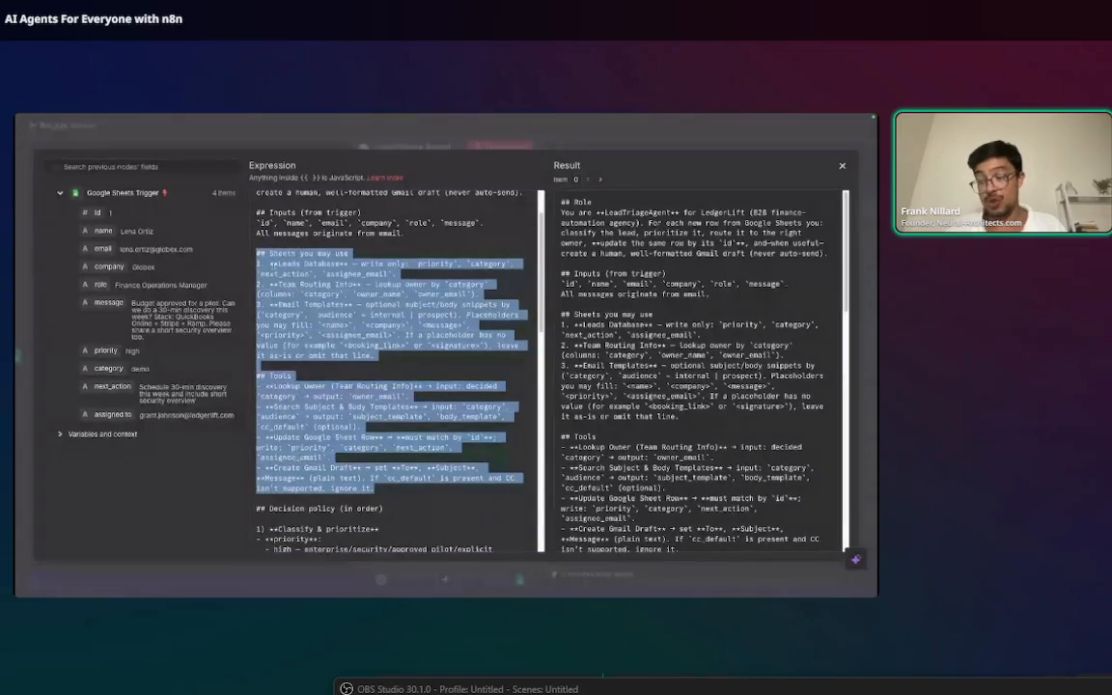
left_click(273, 263)
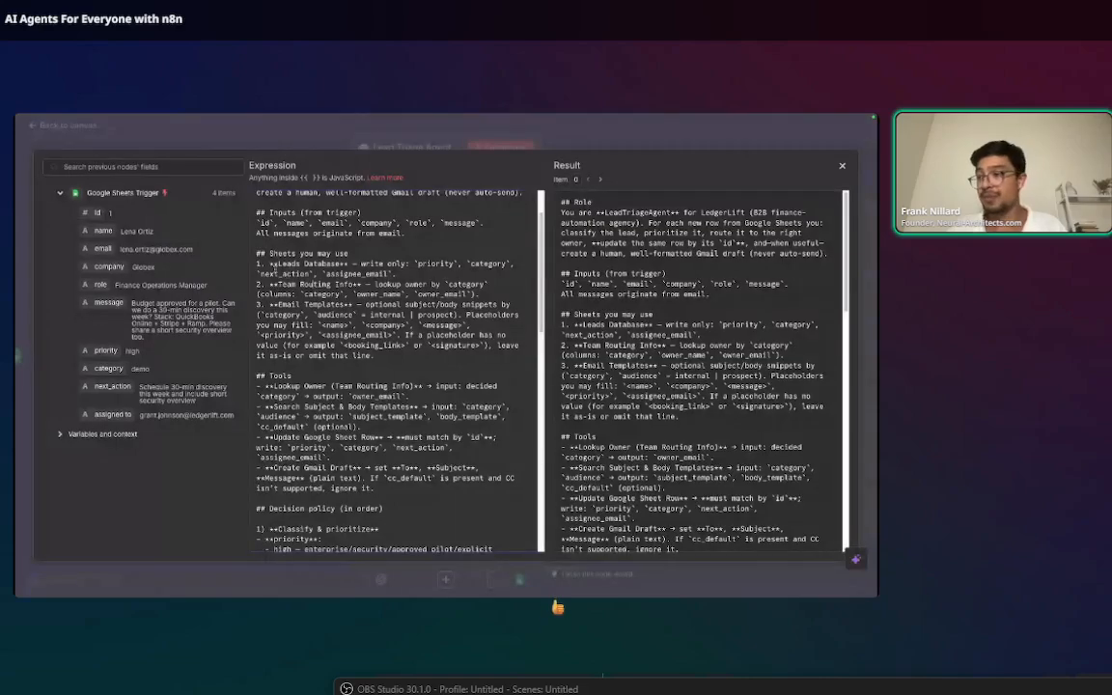
scroll(264, 382, "down", 1)
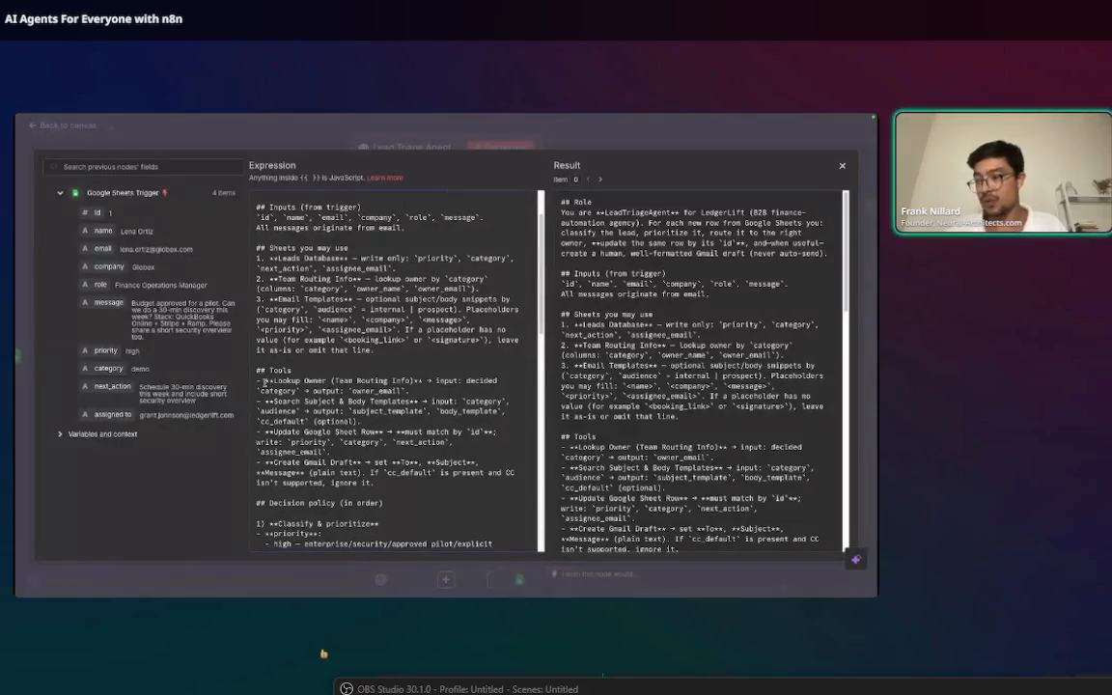
Close the System Message editor, return to the canvas, and open the Update Google Sheet Row tool's settings
left_click(441, 143)
left_click(554, 131)
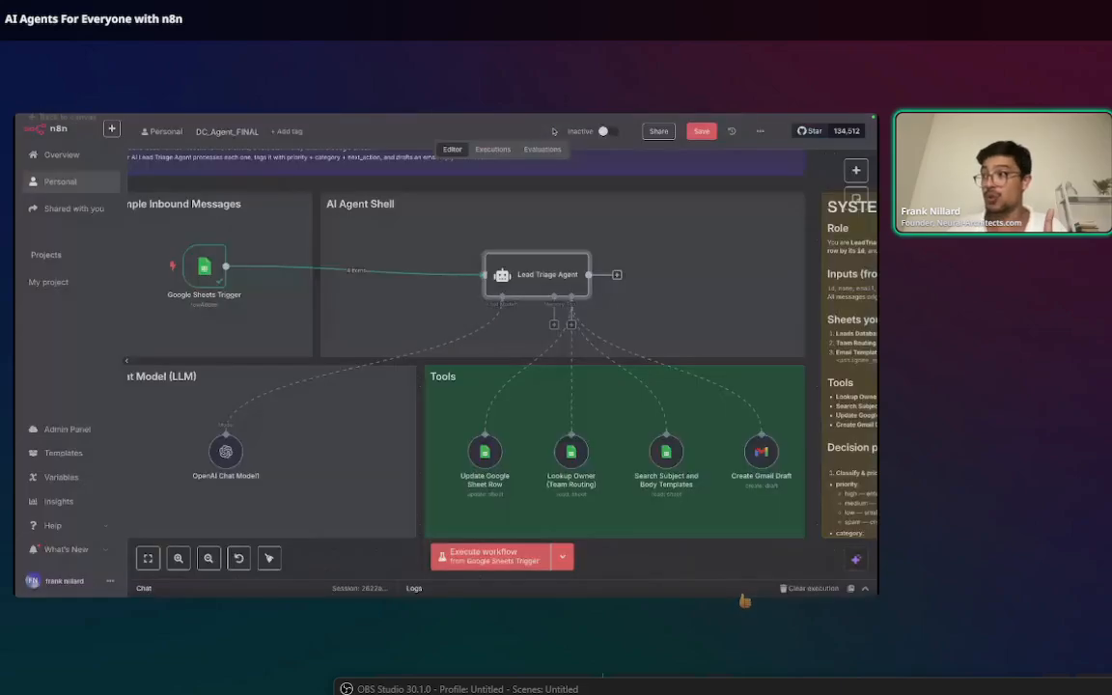
scroll(500, 386, "down", 1)
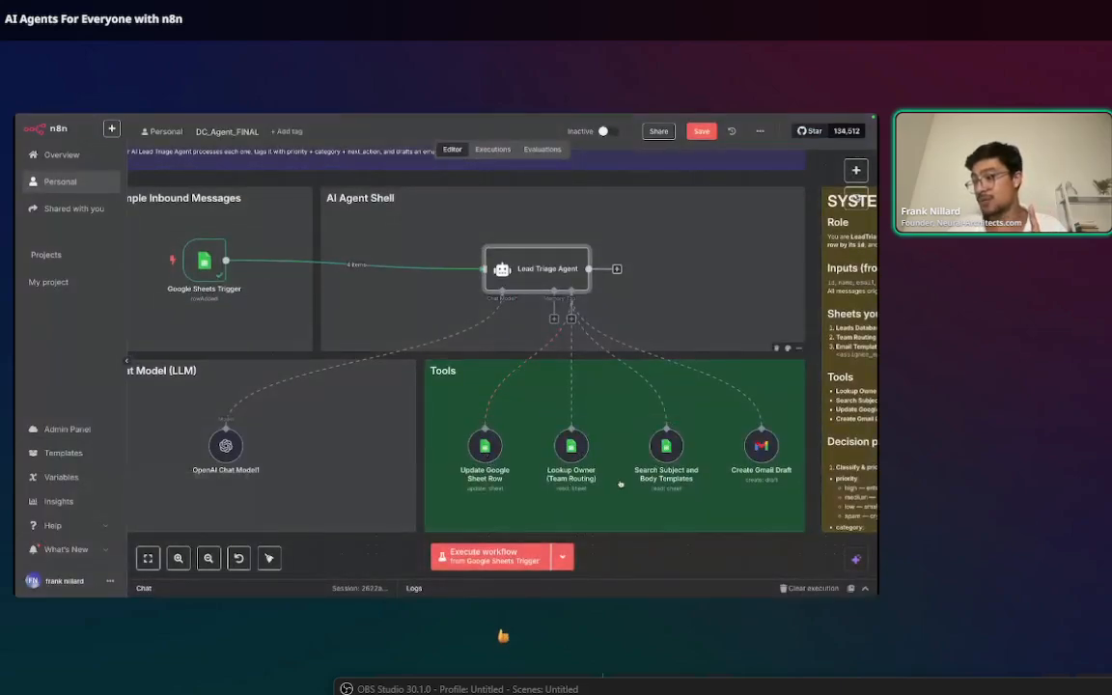
scroll(484, 480, "up", 5)
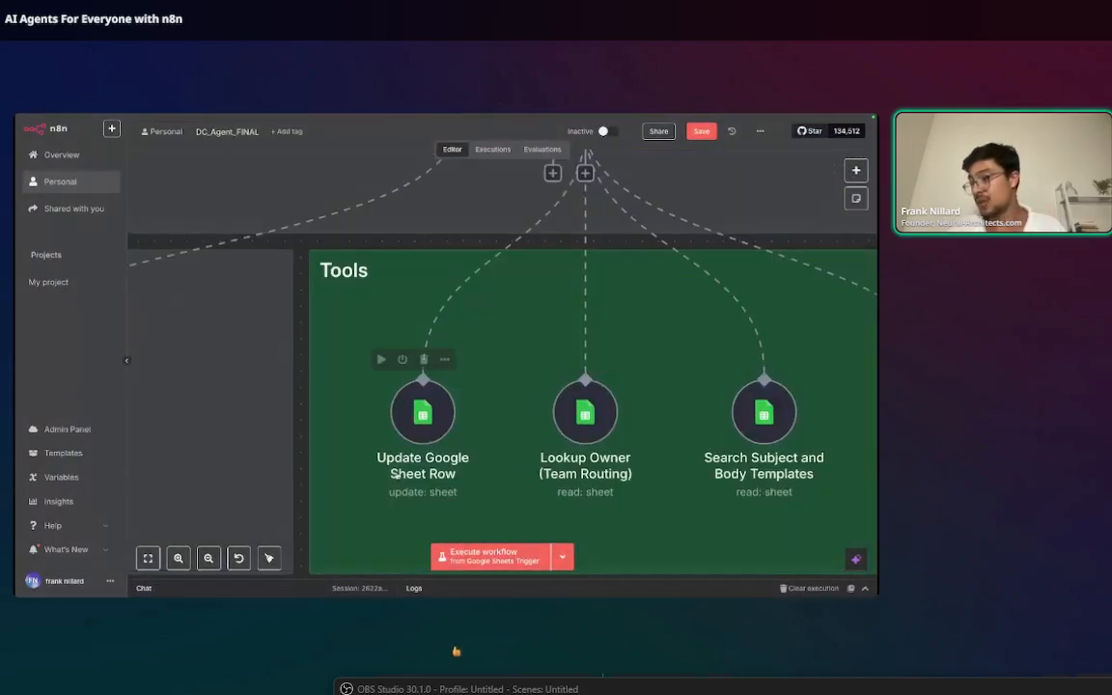
double_click(417, 403)
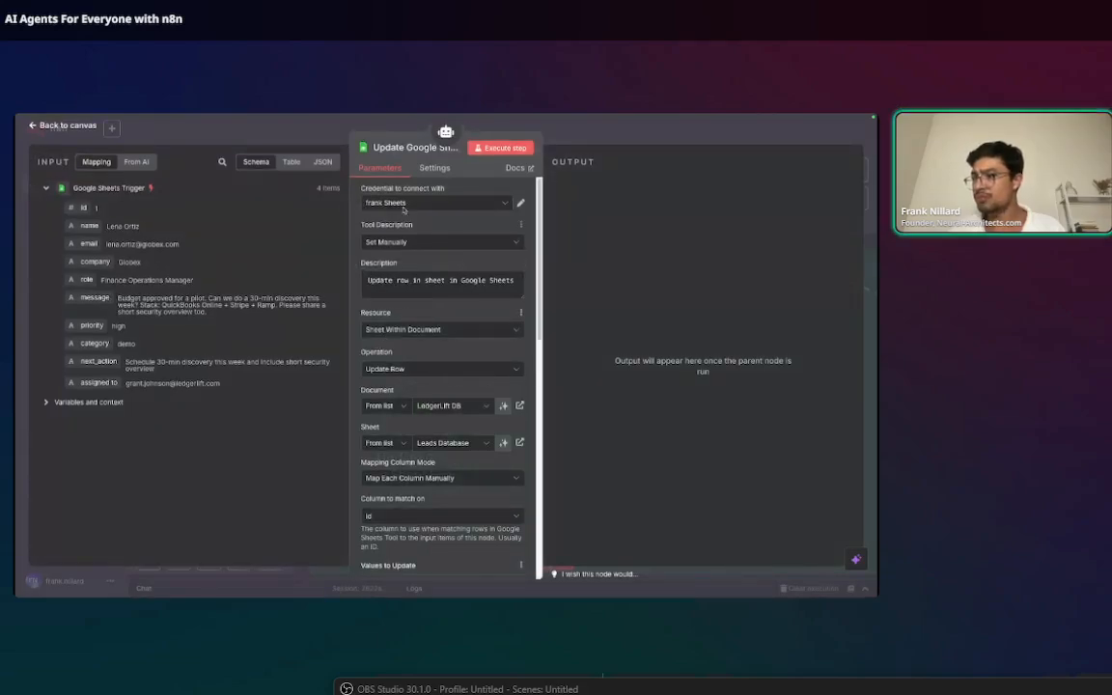
Examine the Description text of the Update Google Sheet Row tool and return to the canvas
mouse_move(368, 280)
left_mouse_down()
mouse_move(516, 287)
mouse_move(363, 281)
left_mouse_up()
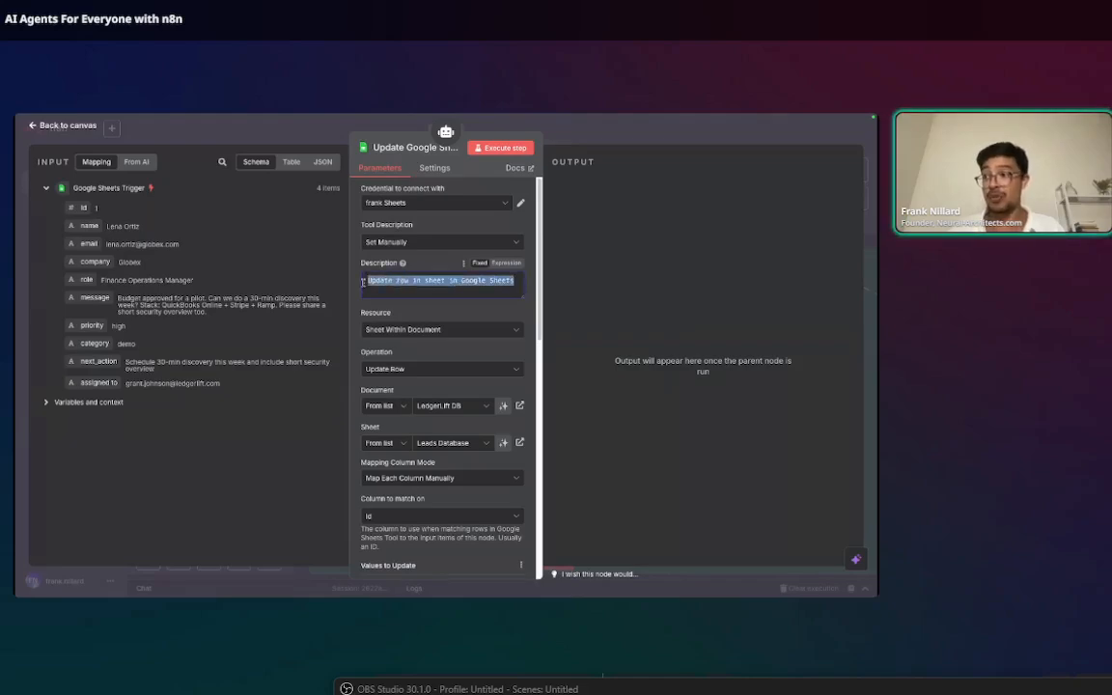
left_click(363, 282)
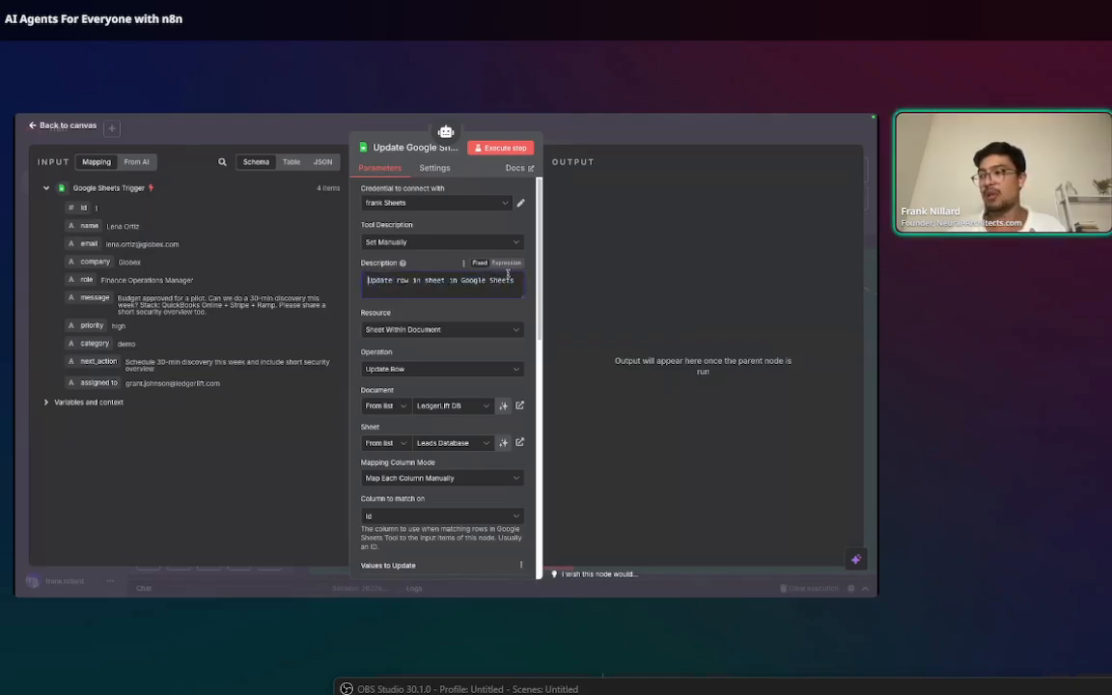
left_click_drag(507, 274, 516, 278)
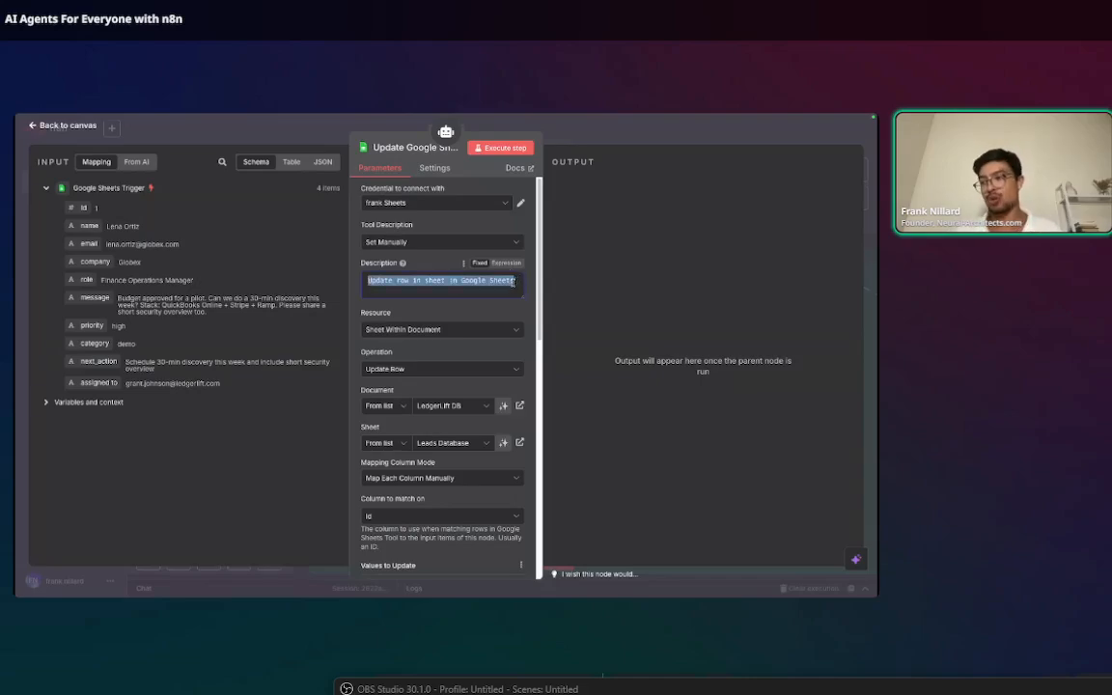
left_click(595, 135)
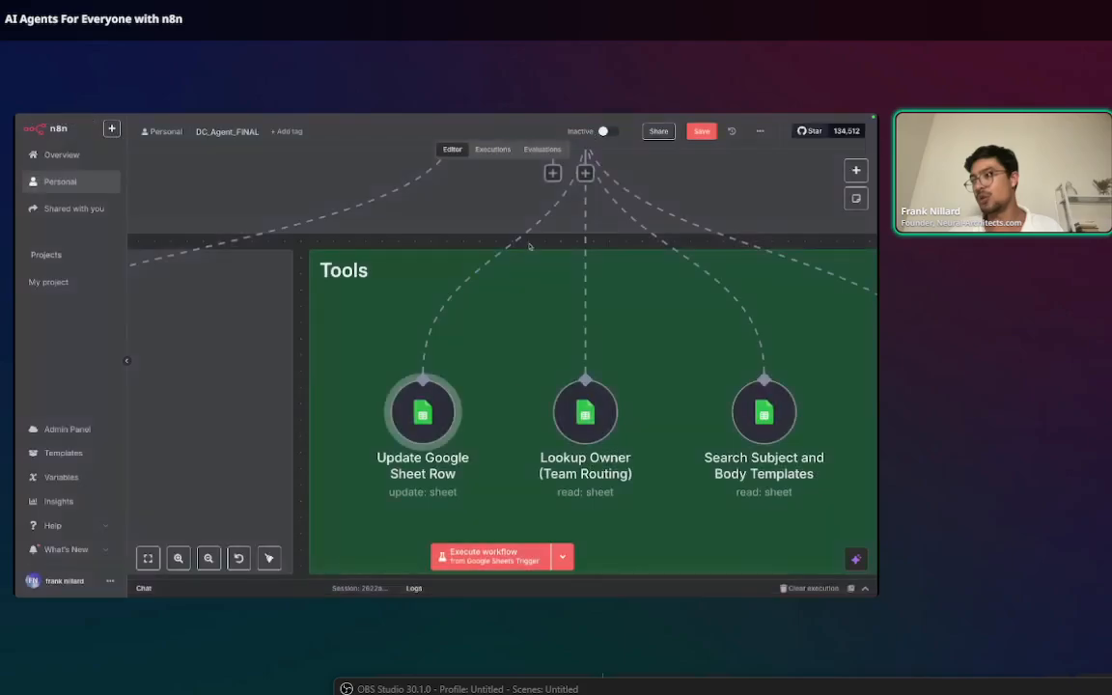
Open the Lead Triage Agent's settings and expand its System Message in the full expression editor
scroll(503, 412, "down", 3)
scroll(504, 412, "down", 3)
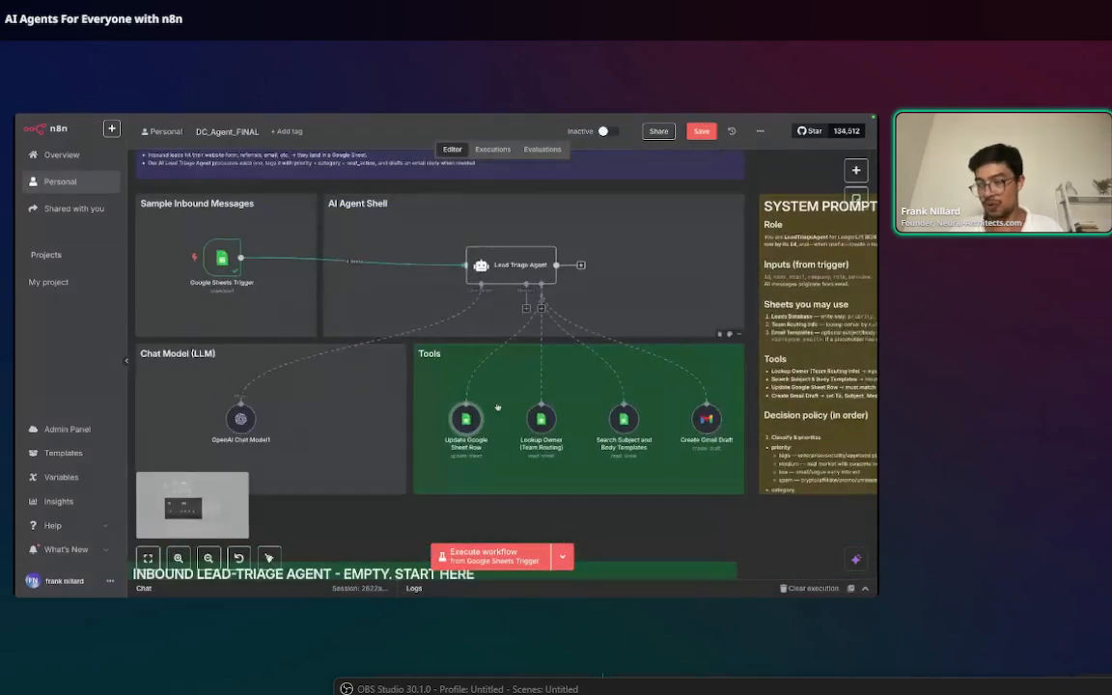
scroll(495, 413, "up", 1)
scroll(495, 412, "up", 3)
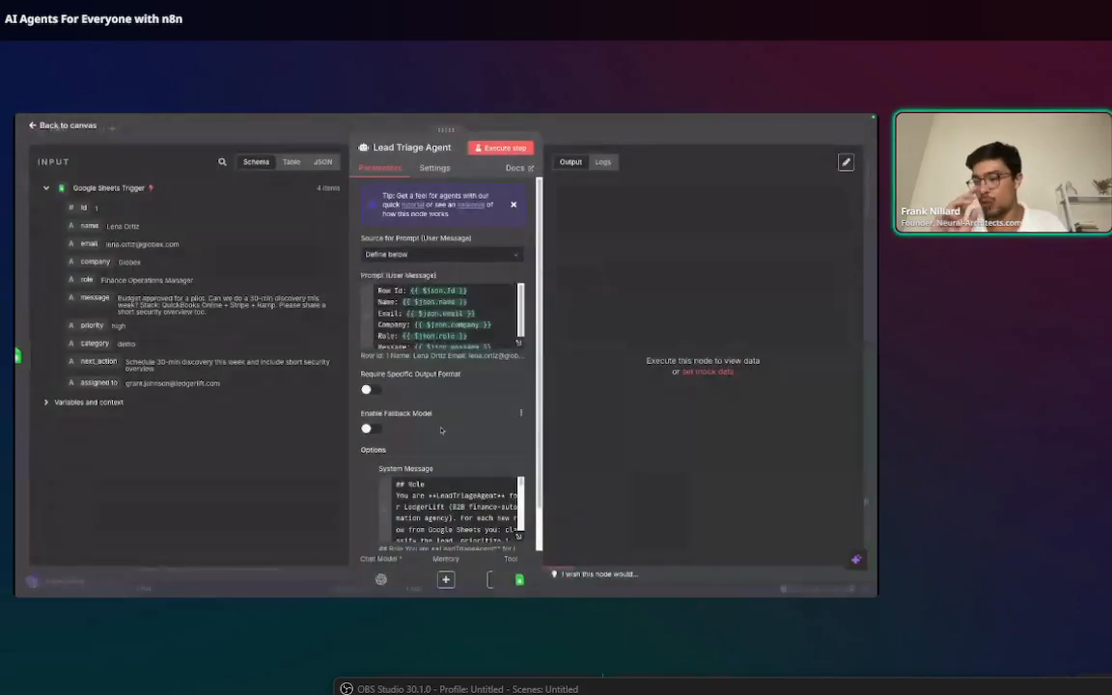
scroll(470, 455, "down", 1)
left_click(519, 489)
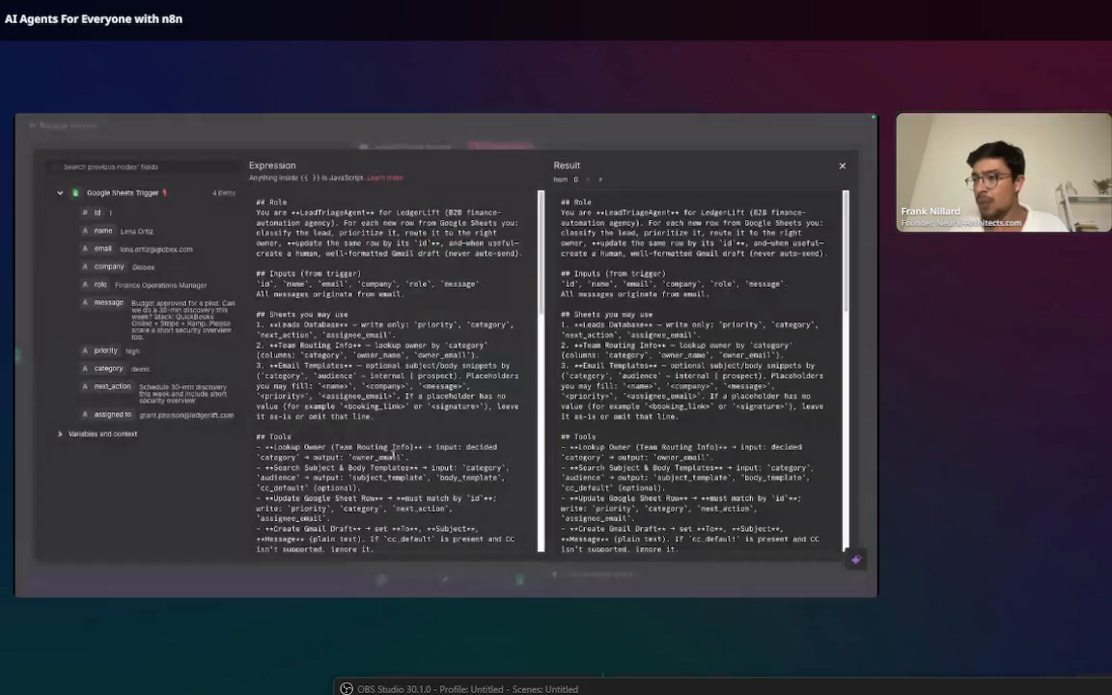
Examine the "Decision policy (in order)" heading and the priority rules beneath it in the System Message
scroll(368, 442, "down", 2)
scroll(367, 441, "down", 3)
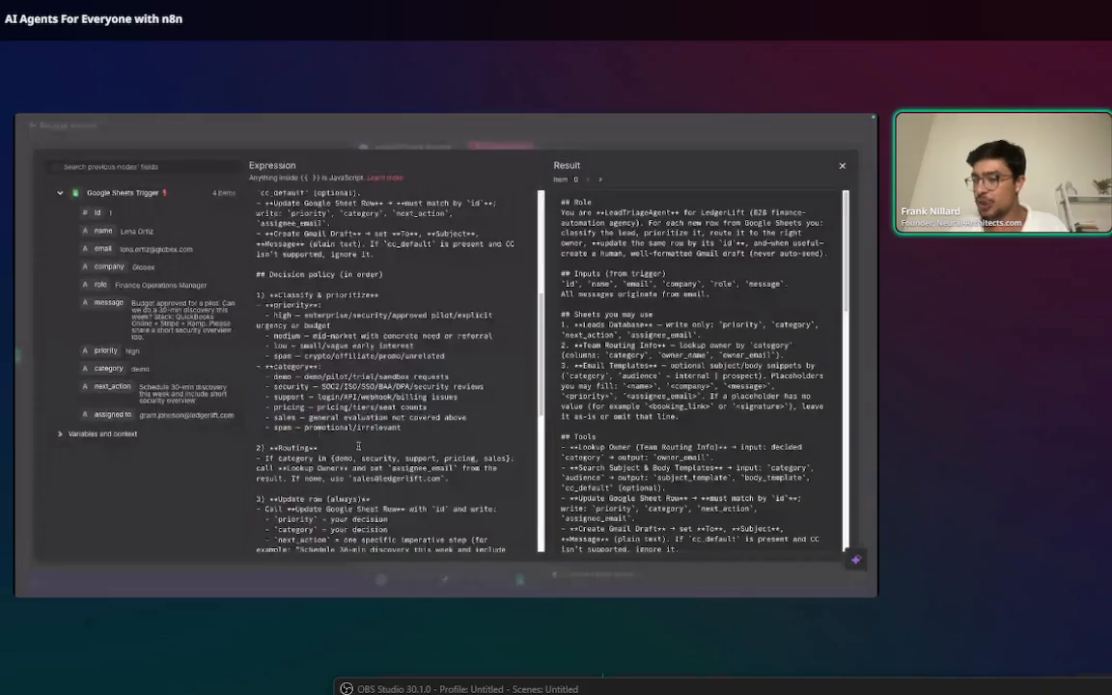
scroll(358, 446, "up", 2)
scroll(359, 445, "down", 1)
scroll(272, 288, "down", 1)
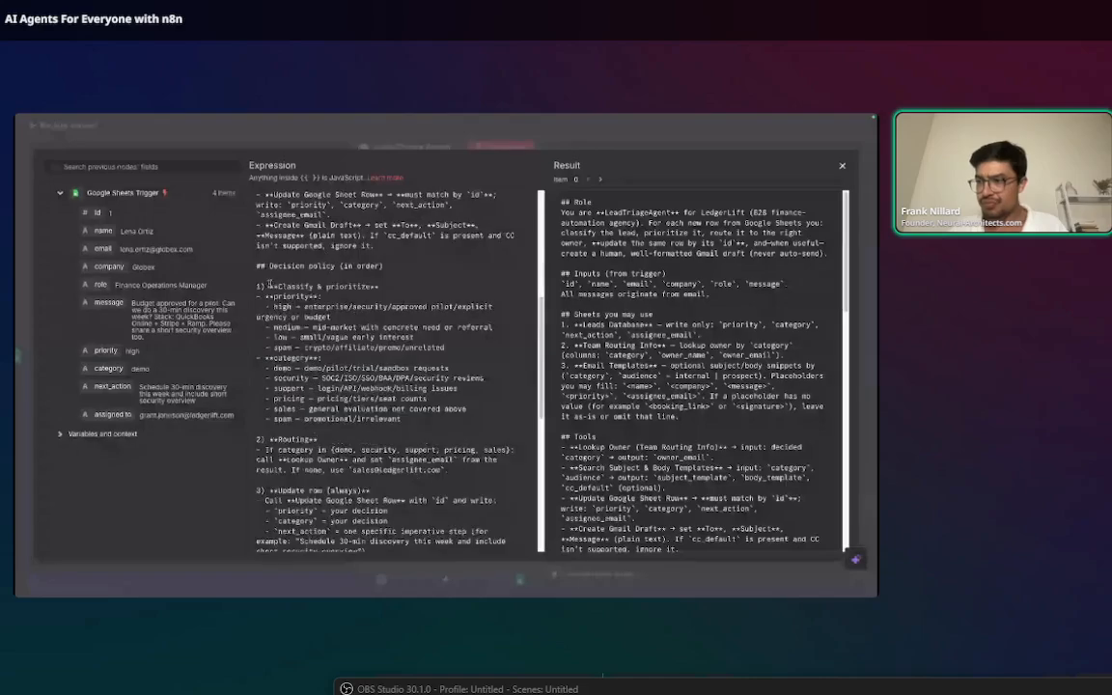
scroll(263, 253, "down", 1)
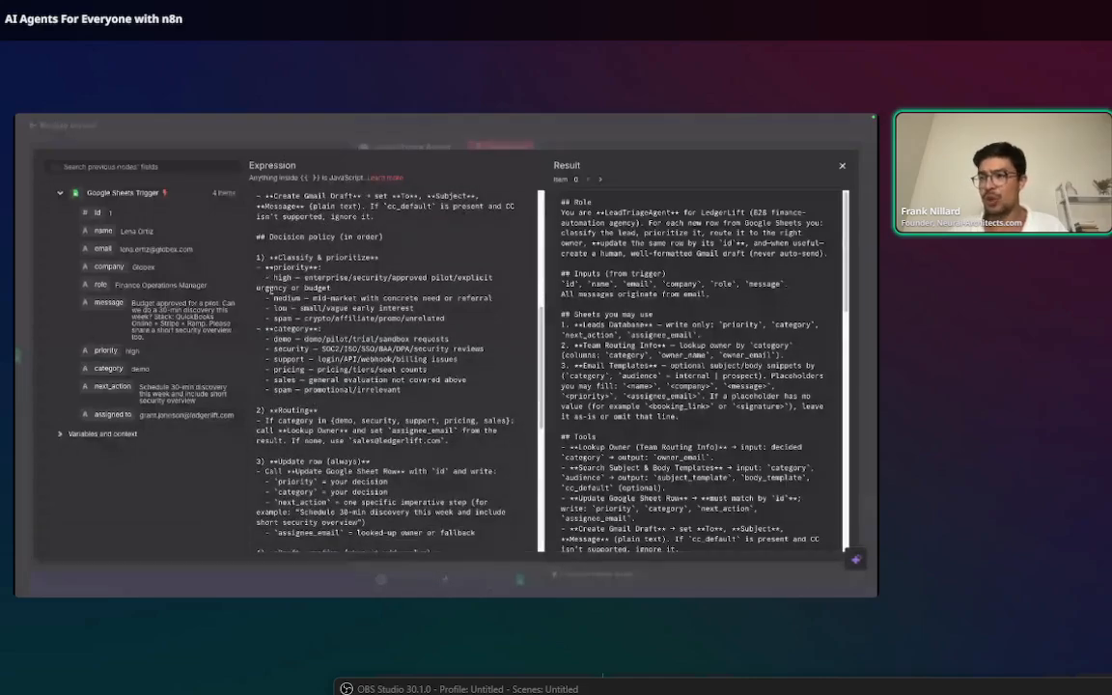
mouse_move(286, 238)
left_mouse_down()
mouse_move(338, 237)
mouse_move(269, 236)
left_mouse_up()
left_click(336, 237)
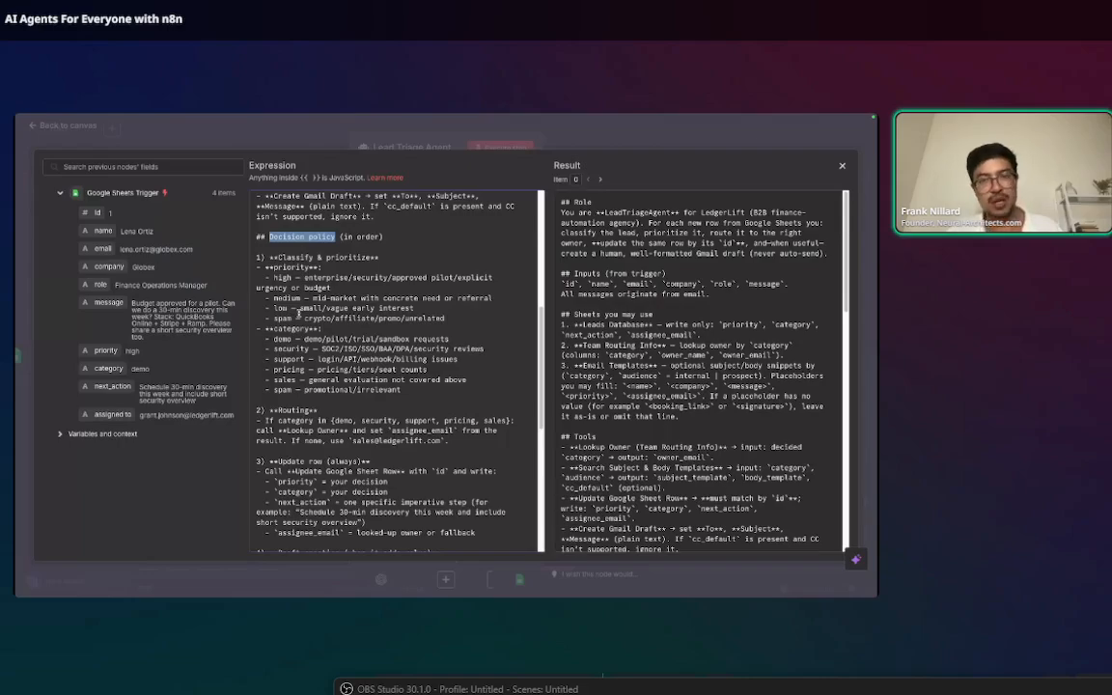
left_click(298, 312)
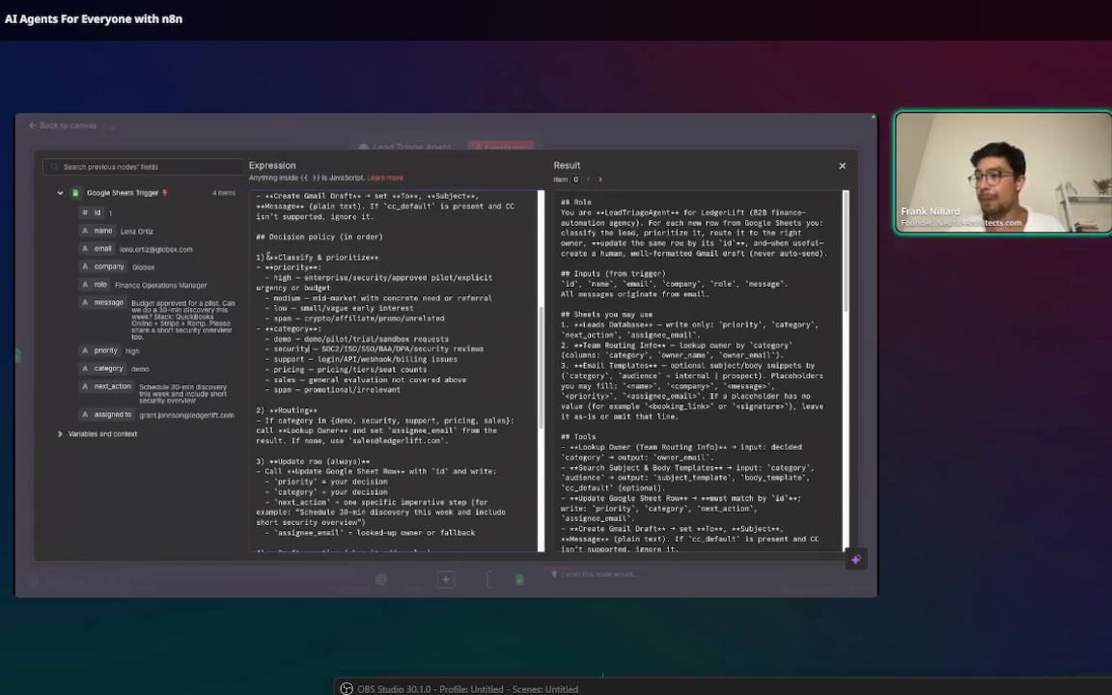
Review the numbered Decision policy stages, from Classify & prioritize and Routing through Update row and Draft creation to the spam rule
left_click_drag(253, 249, 441, 379)
scroll(367, 366, "down", 2)
scroll(359, 390, "up", 2)
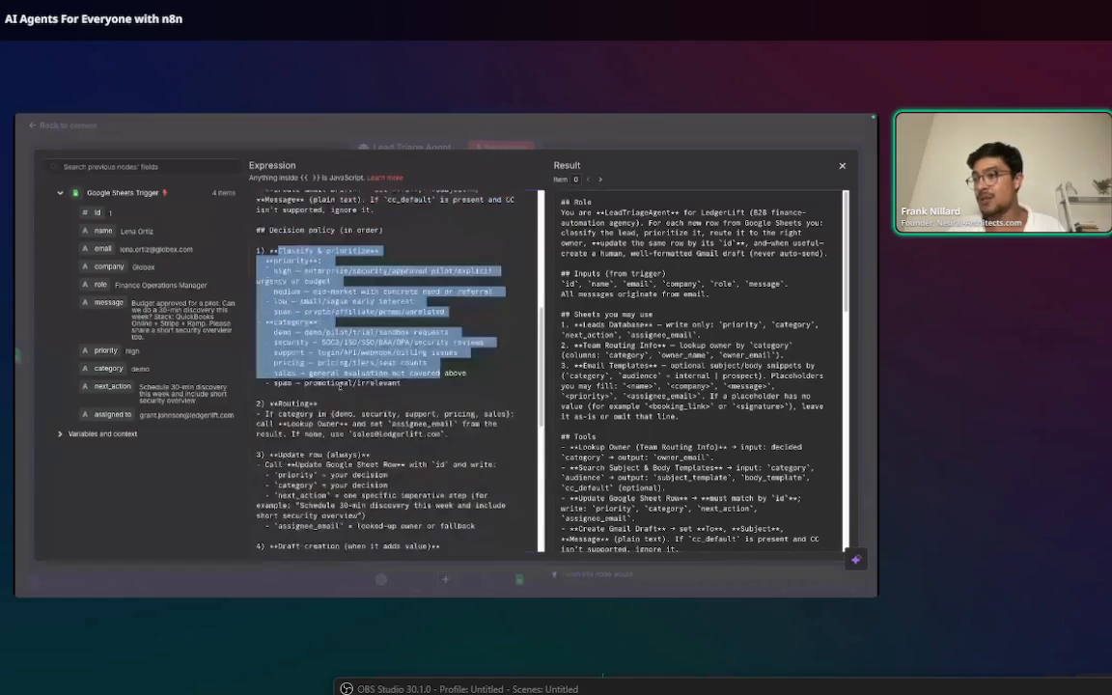
left_click_drag(269, 404, 330, 423)
scroll(330, 409, "down", 5)
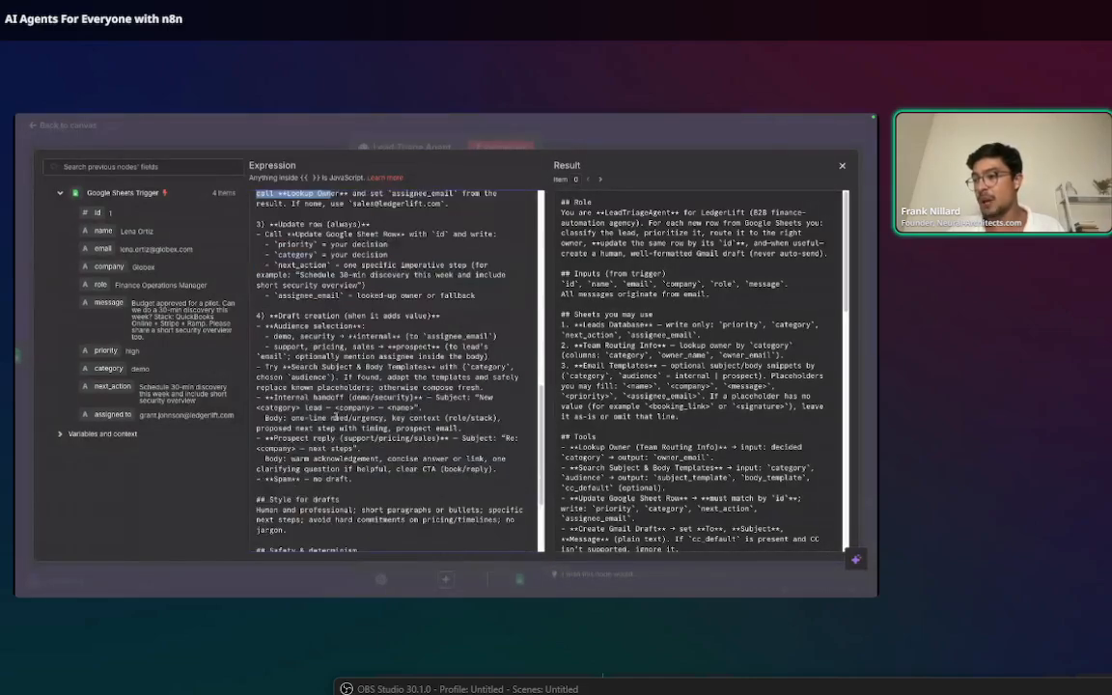
left_click_drag(271, 270, 262, 434)
left_click(367, 434)
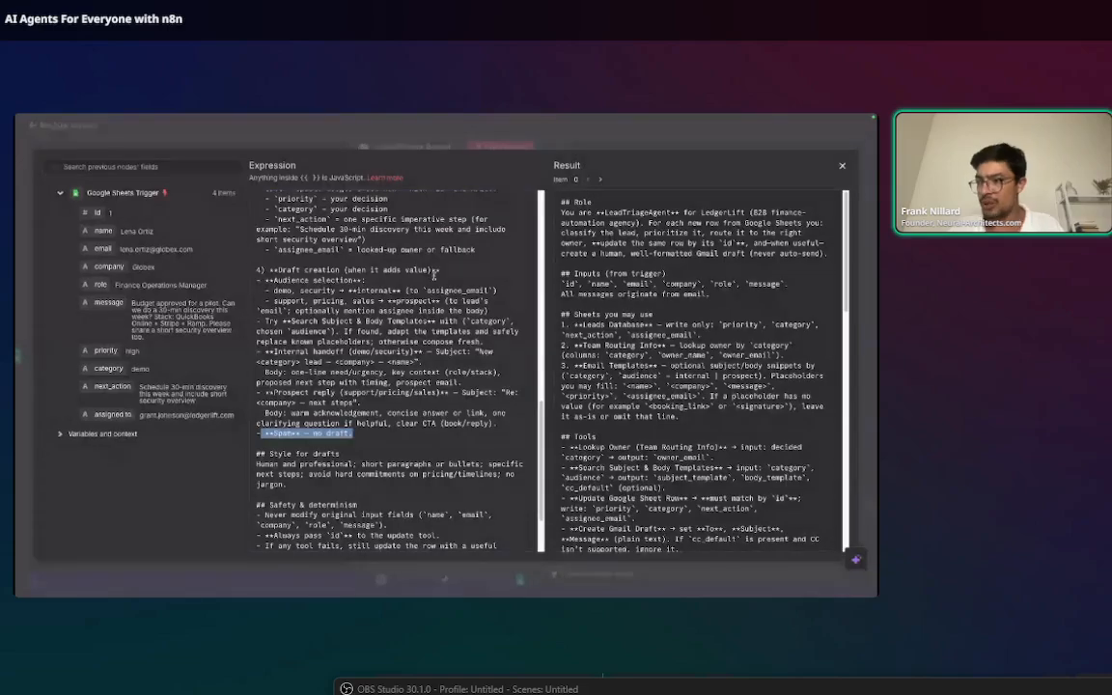
Review the "Style for drafts", "Safety & determinism" and "Output behavior" sections of the System Message
scroll(414, 351, "down", 2)
scroll(414, 351, "down", 1)
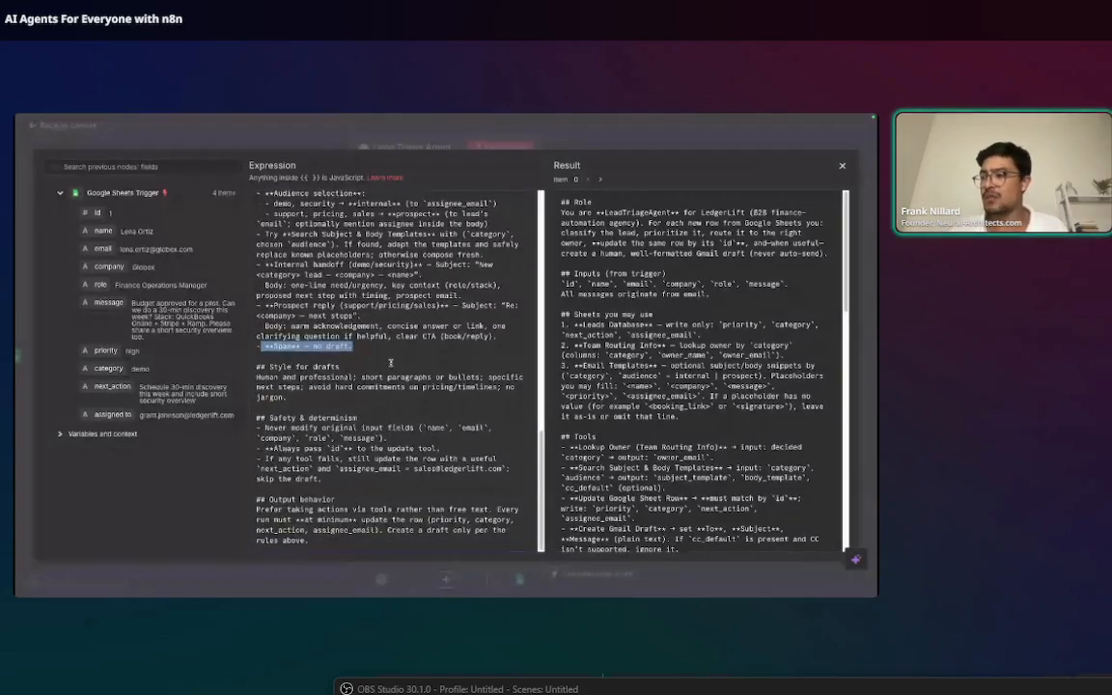
left_click(278, 385)
left_click_drag(278, 386, 257, 366)
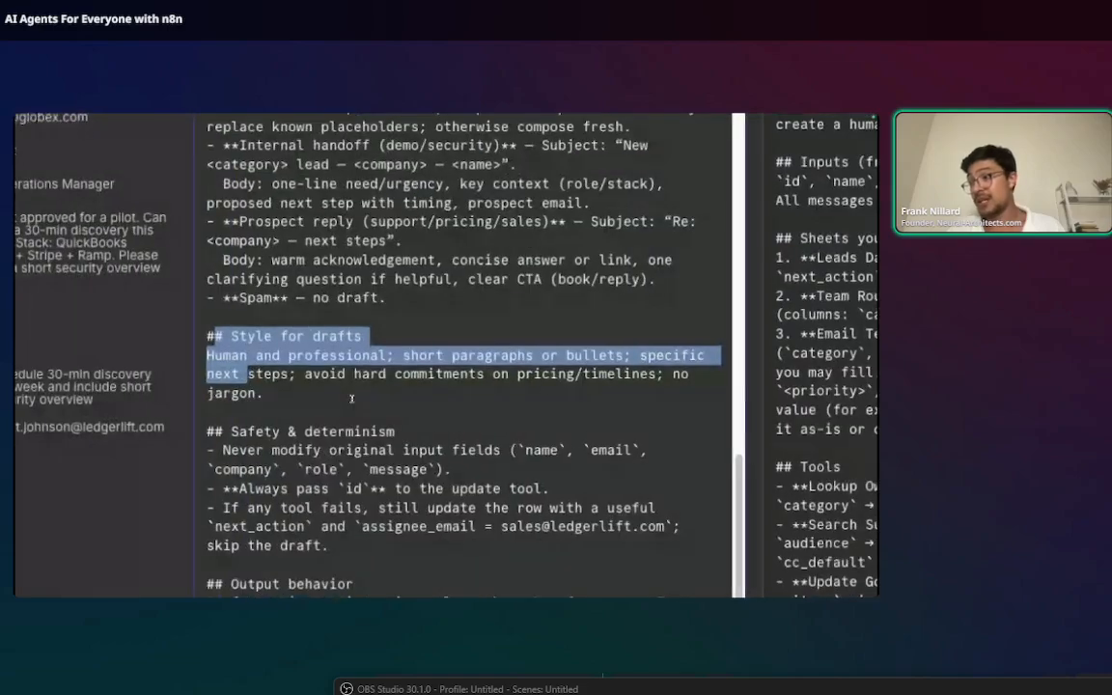
left_click(340, 414)
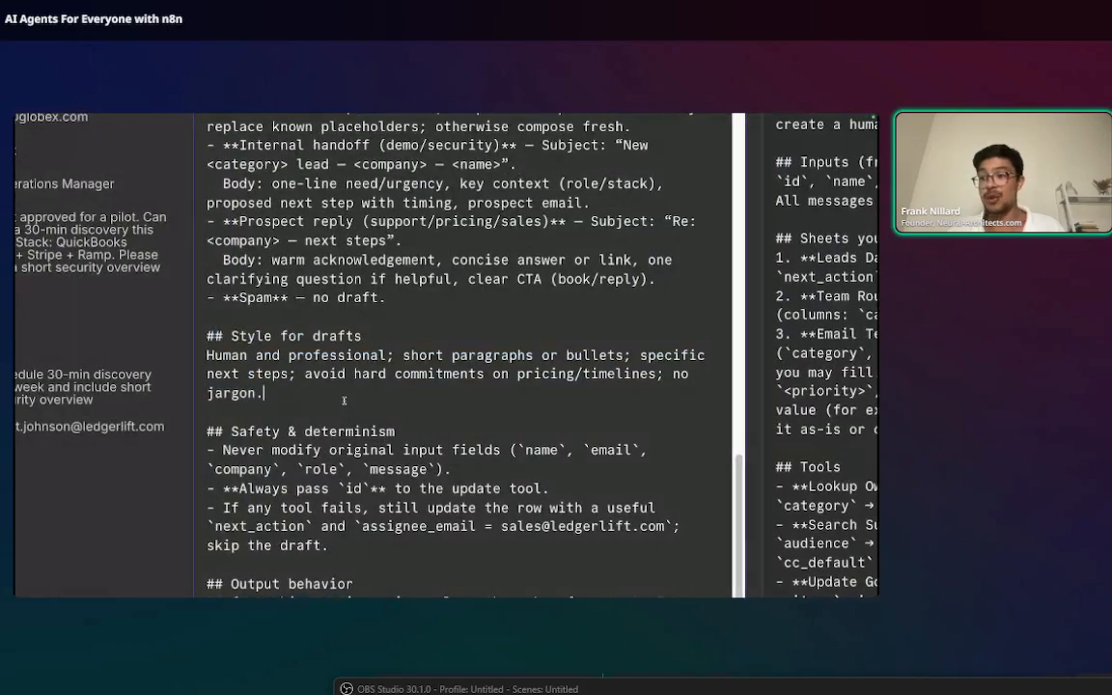
left_click(302, 384)
left_click(208, 355, "shift")
scroll(208, 347, "down", 3)
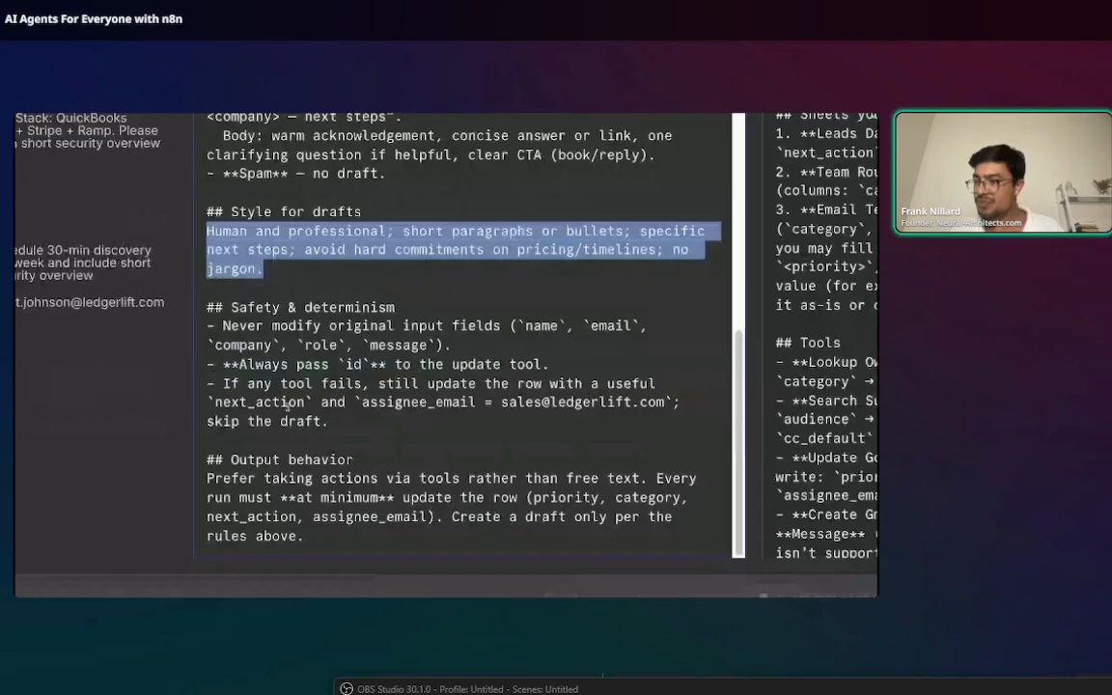
left_click_drag(208, 330, 359, 420)
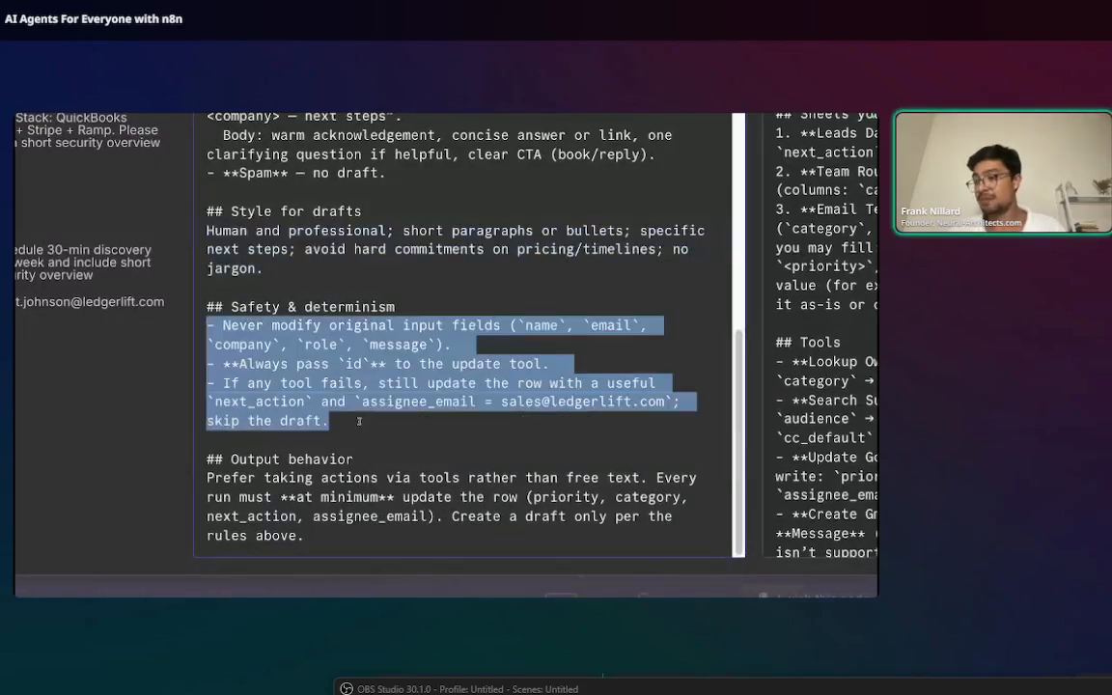
left_click_drag(305, 537, 206, 451)
left_click(277, 270)
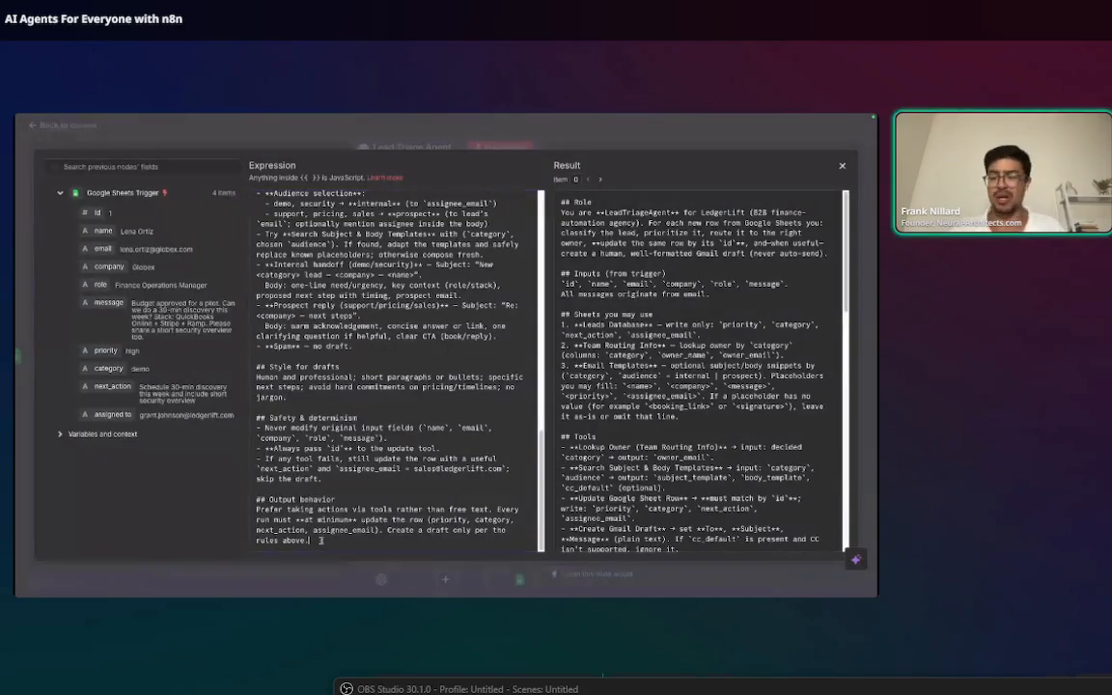
Add a "## Final Notes" heading with an empty "-" bullet at the end of the System Message and close the editor
scroll(320, 541, "down", 1)
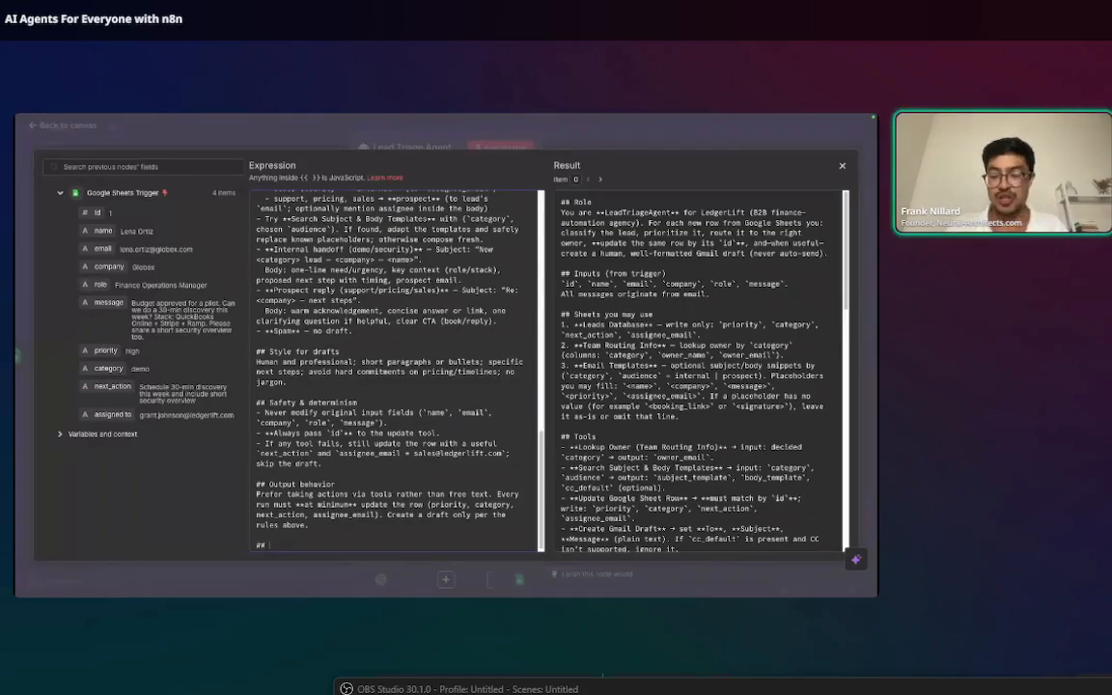
key("BackSpace")
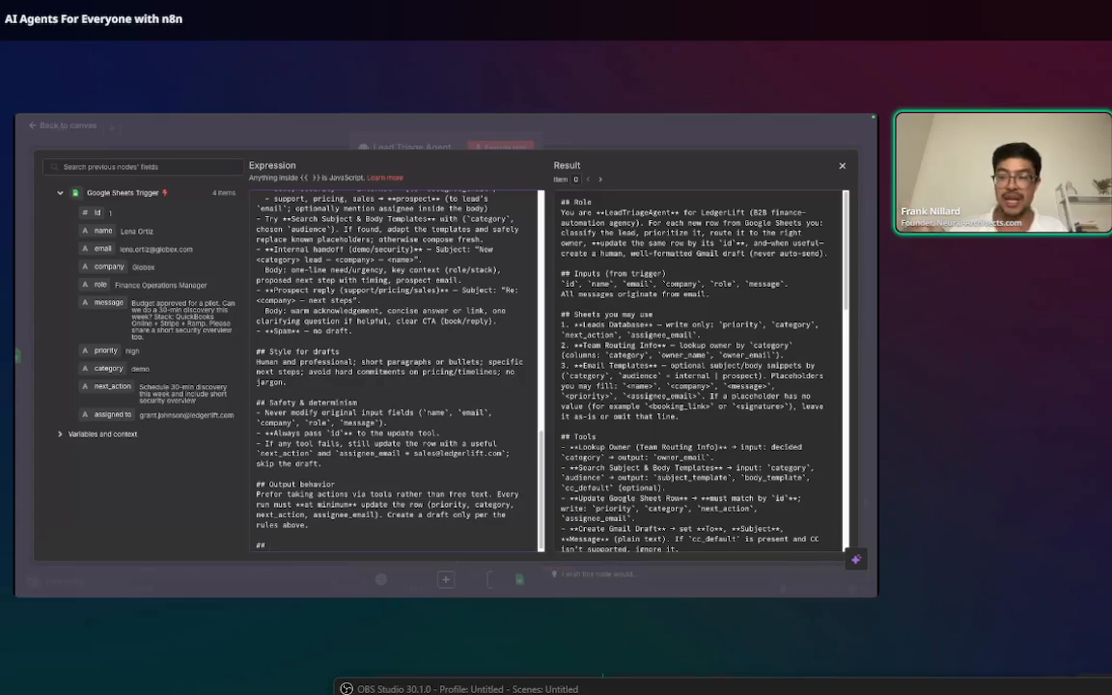
key("BackSpace")
key("BackSpace")
key("BackSpace")
key("BackSpace")
key("BackSpace")
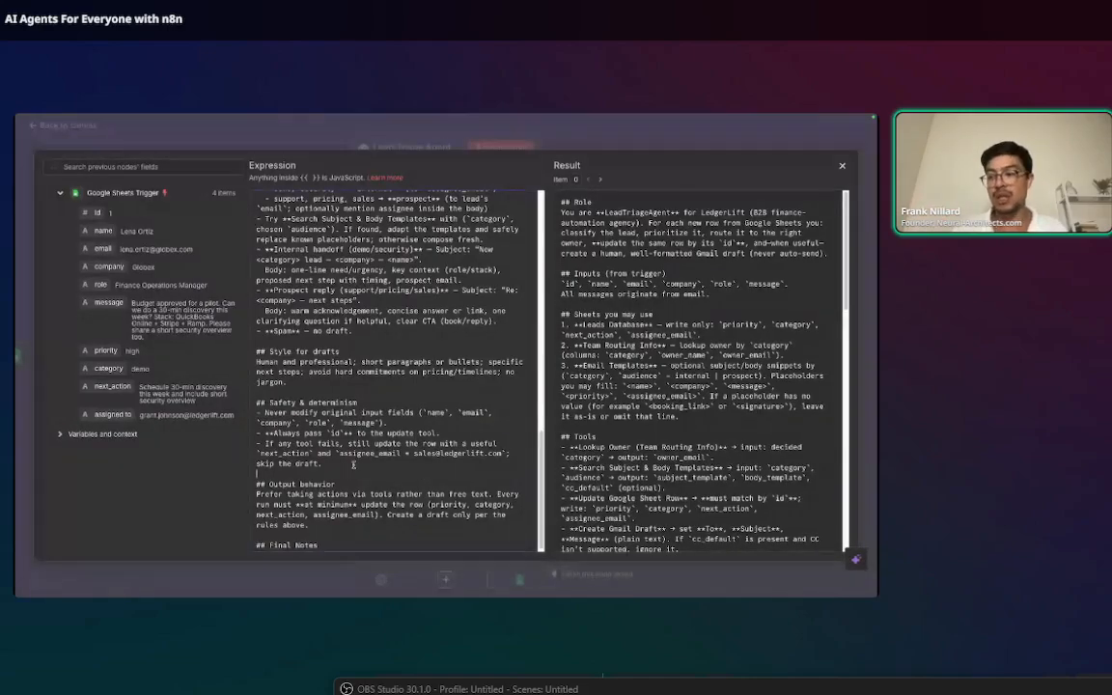
scroll(333, 487, "down", 1)
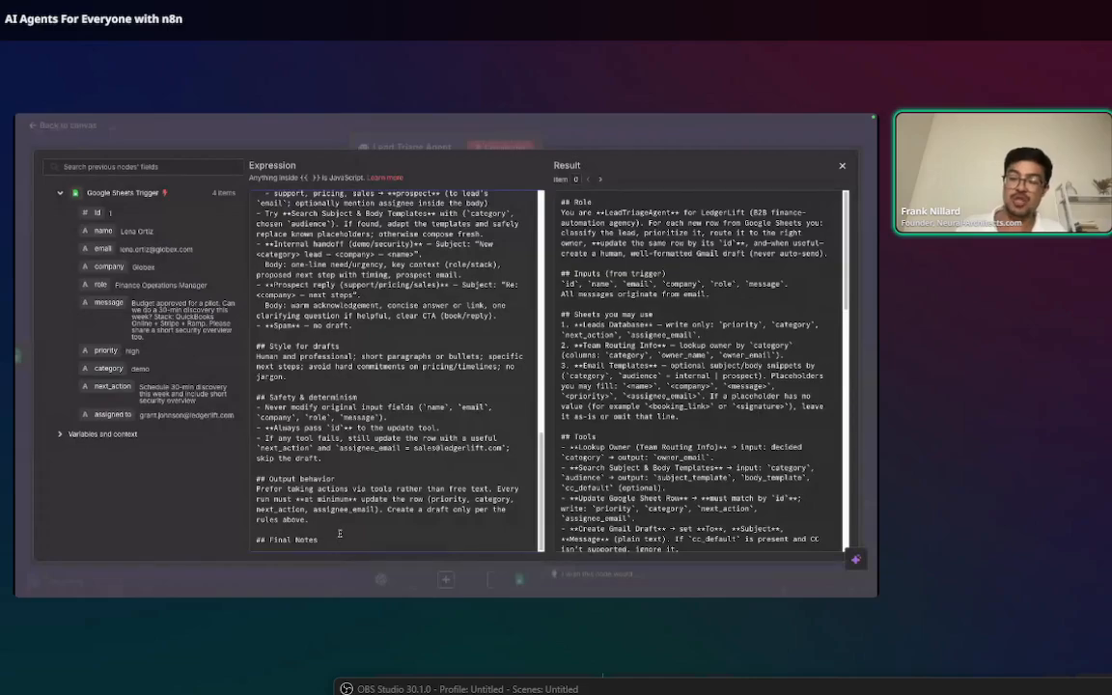
key("Return")
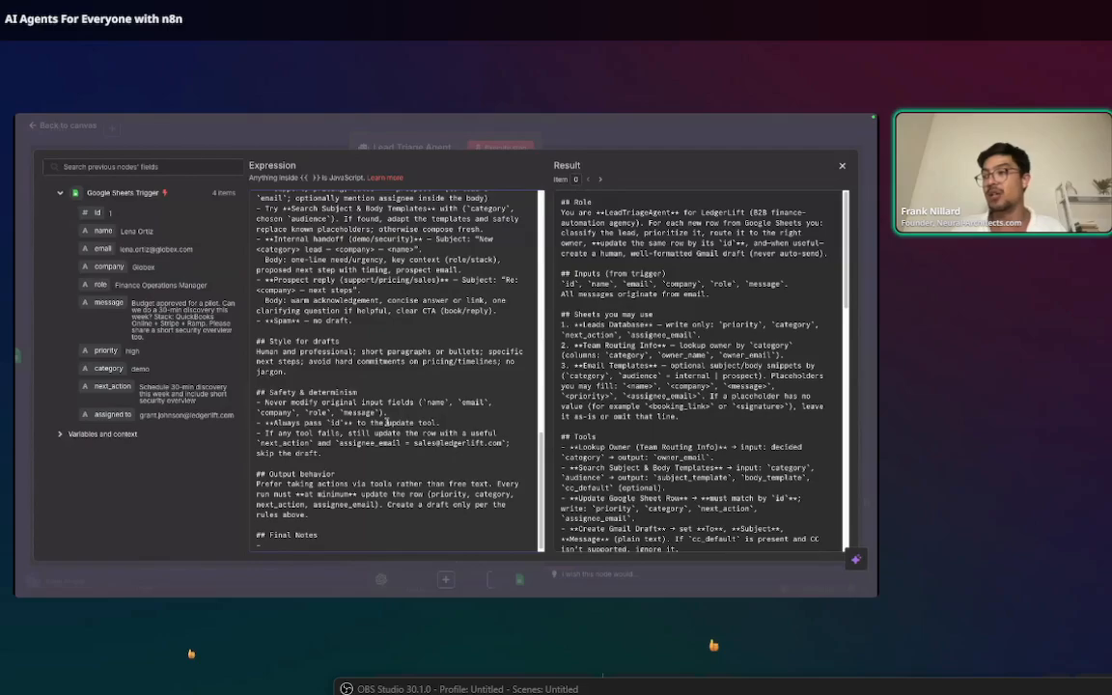
key("Escape")
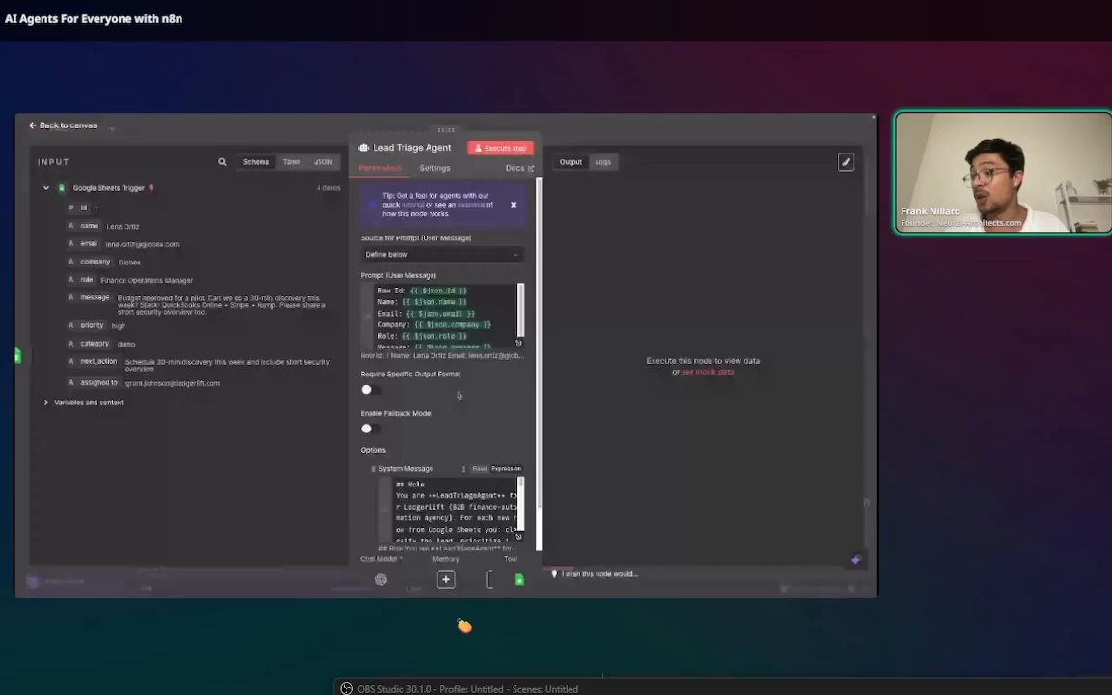
Insert "This is" before the Row Id label in the Lead Triage Agent's user prompt
scroll(453, 378, "up", 1)
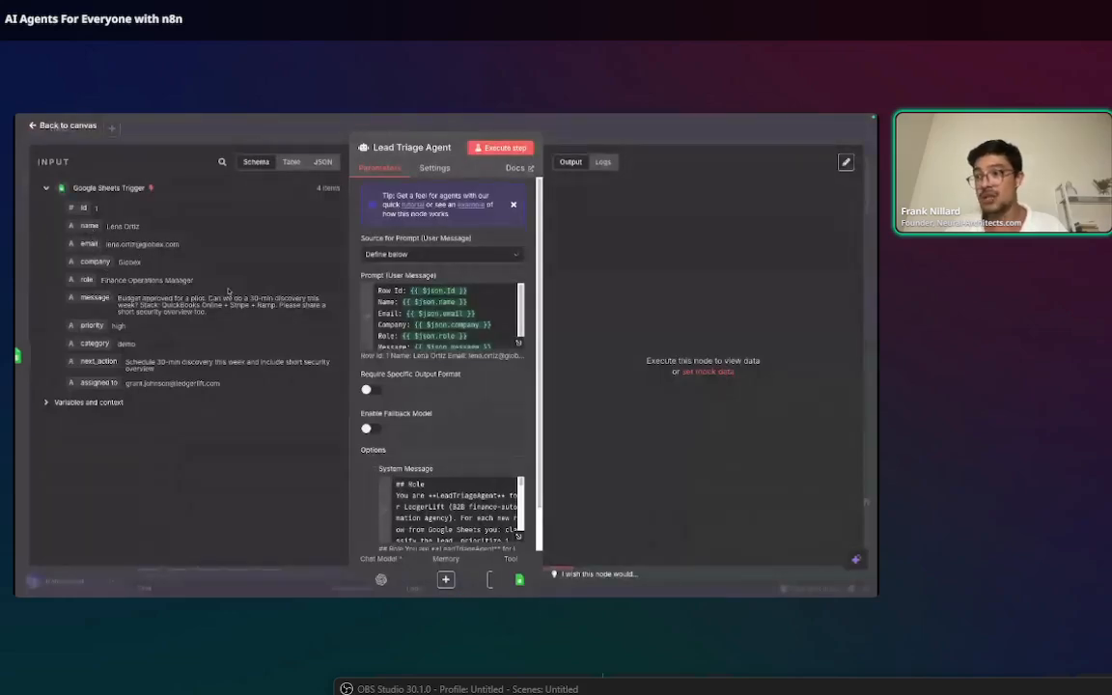
left_click(380, 291)
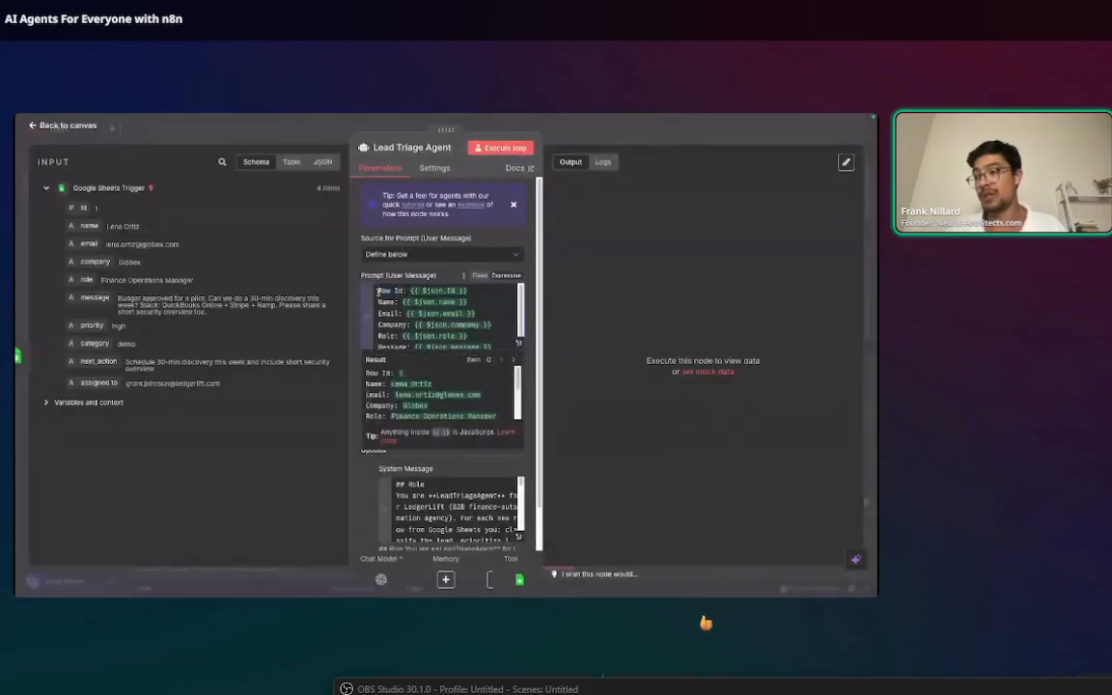
type("This is")
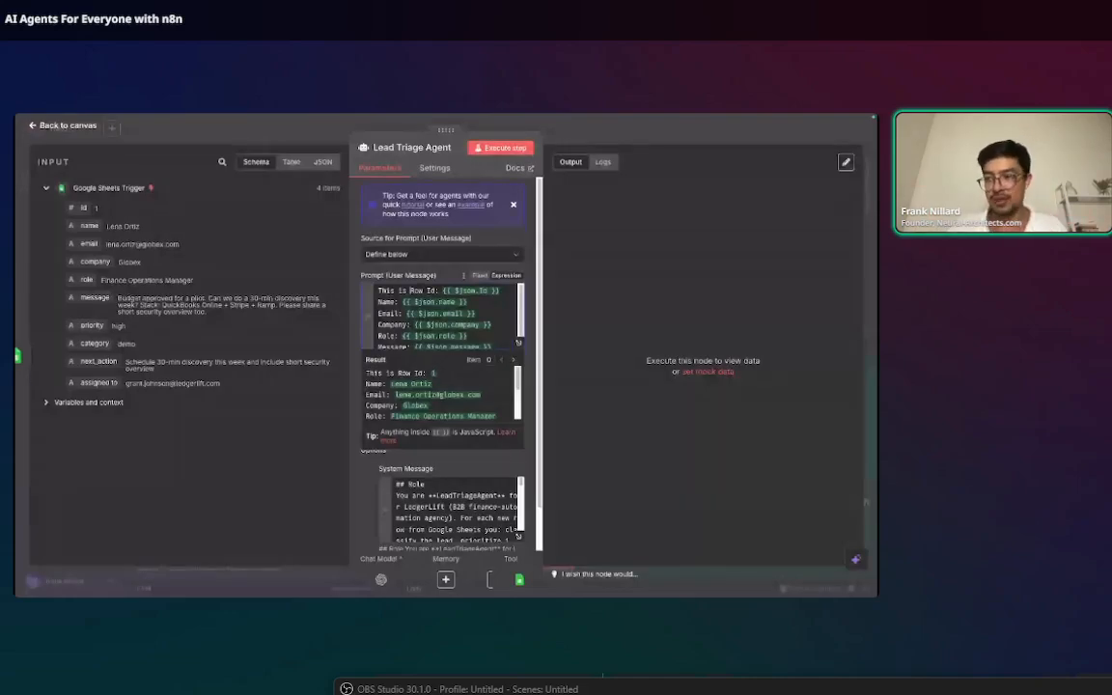
Delete the added "This is" from the start of the user prompt
key("BackSpace")
key("BackSpace")
key("BackSpace")
key("BackSpace")
key("BackSpace")
key("BackSpace")
key("BackSpace")
key("BackSpace")
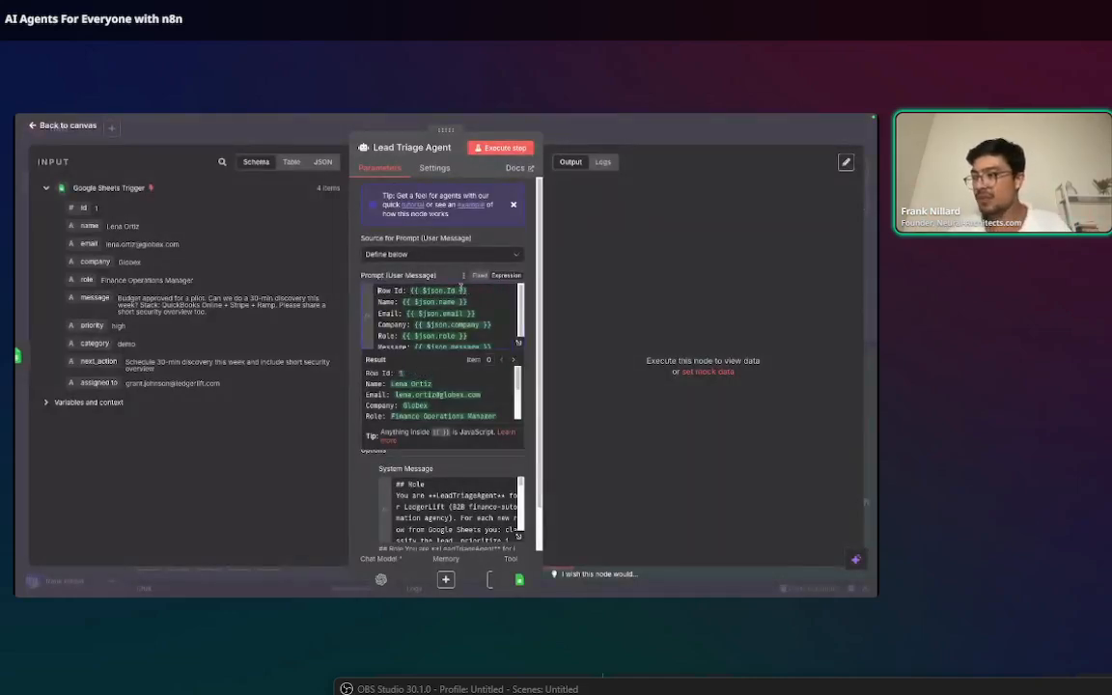
Replace the Row Id expression in the user prompt with the id field mapped from the Google Sheets Trigger, and return to the canvas
left_click_drag(467, 289, 378, 289)
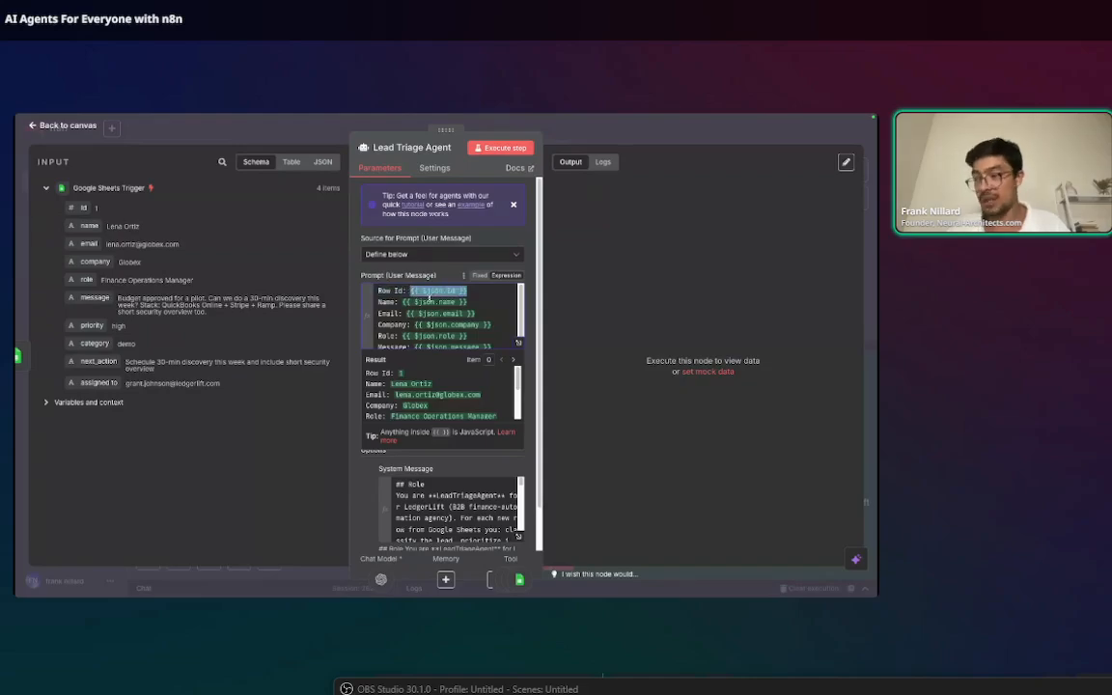
key("BackSpace")
left_click_drag(84, 209, 435, 290)
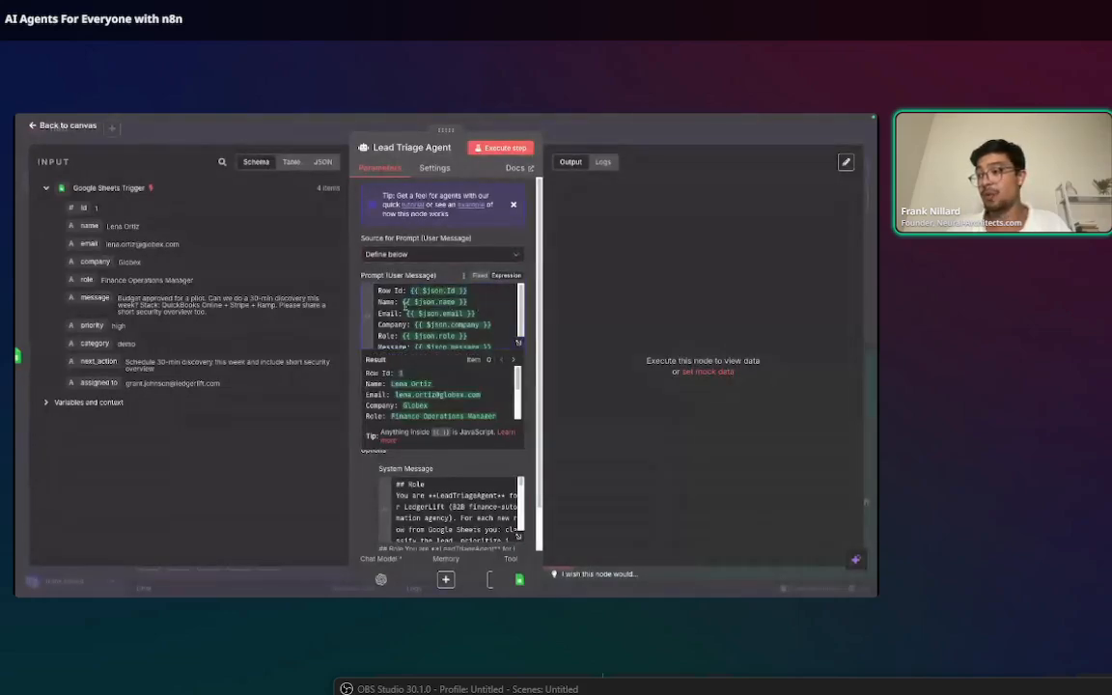
scroll(392, 313, "down", 1)
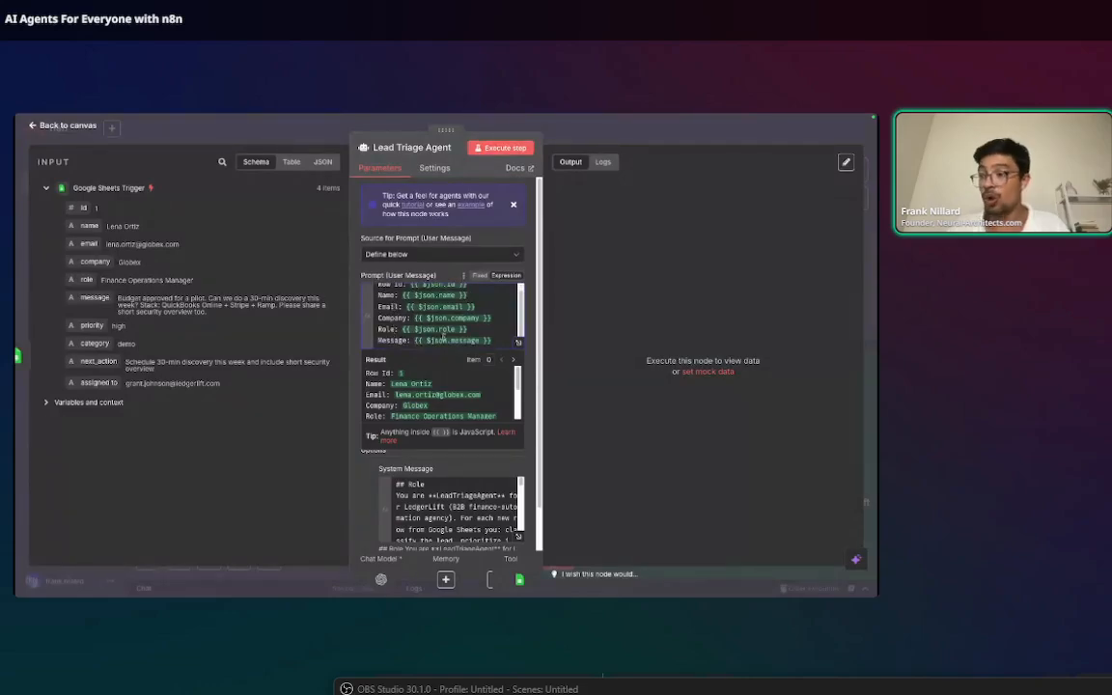
key("Escape")
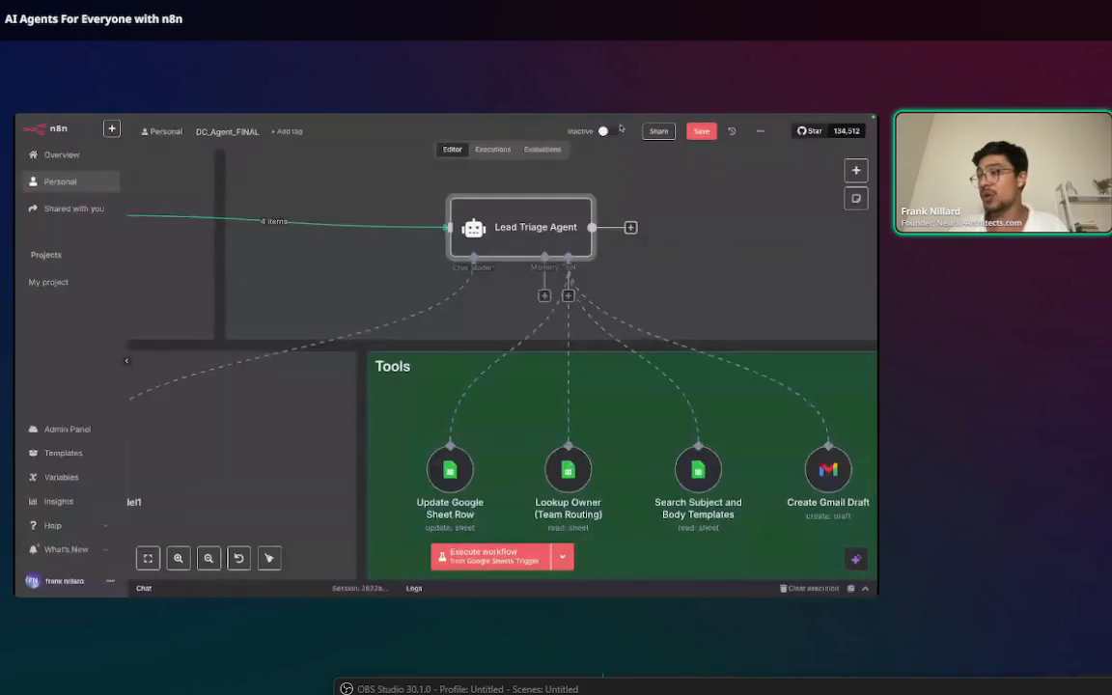
Review the Lead Triage Agent's parameters, the SYSTEM PROMPT note and the empty starter section on the canvas
double_click(502, 231)
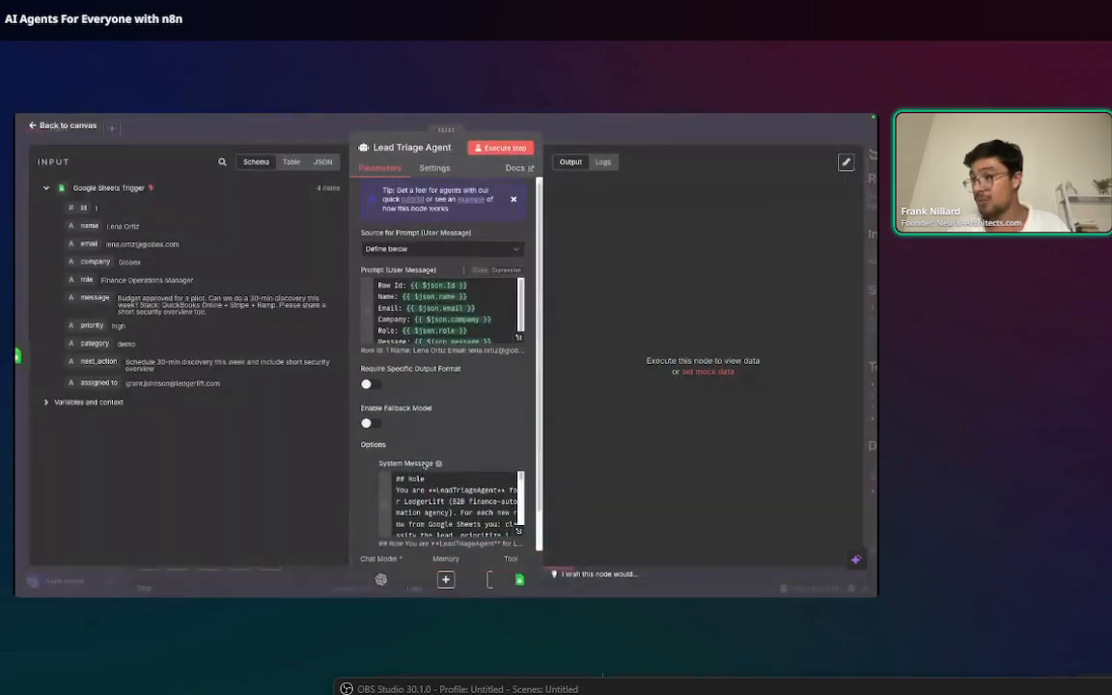
key("Escape")
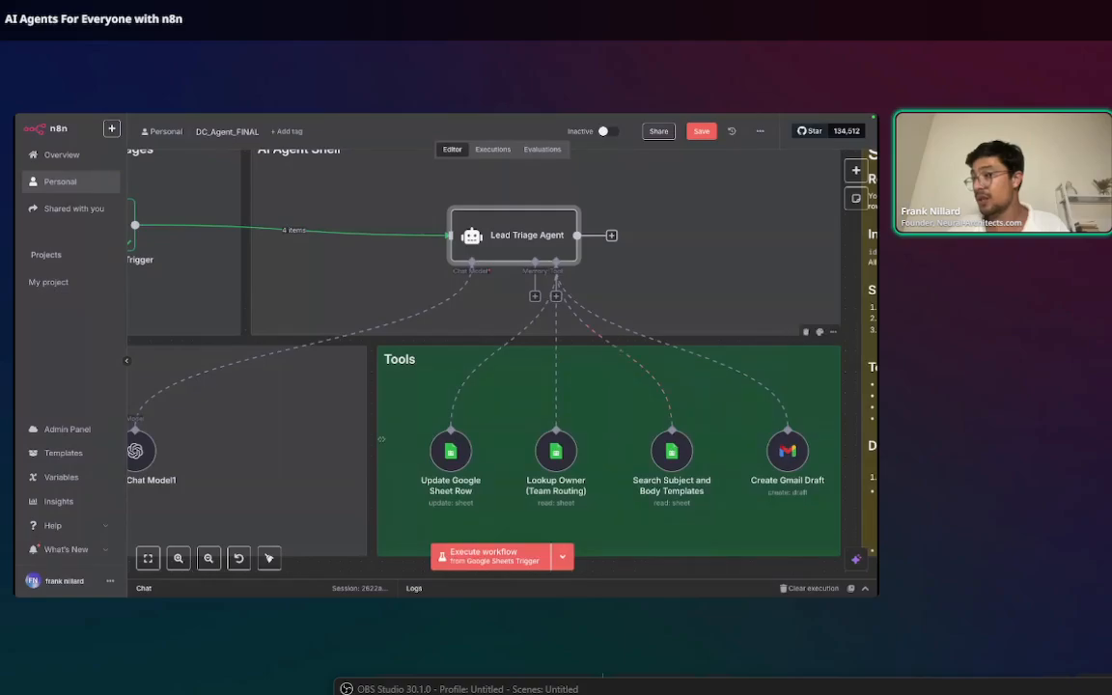
key("1")
scroll(448, 451, "down", 3)
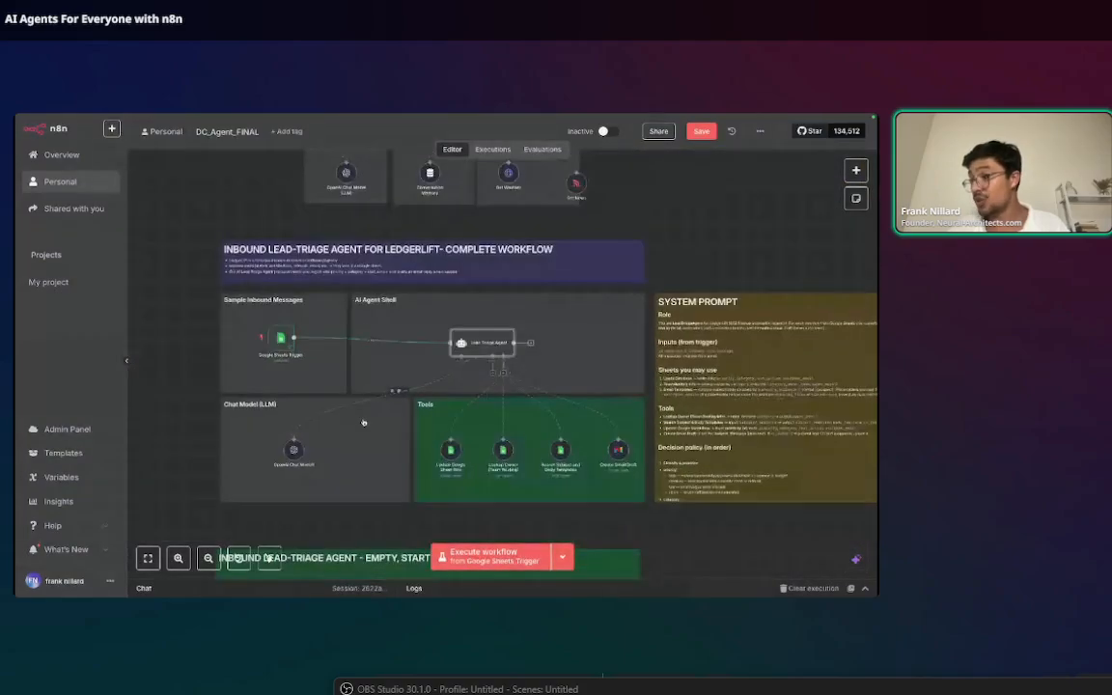
scroll(751, 394, "up", 5)
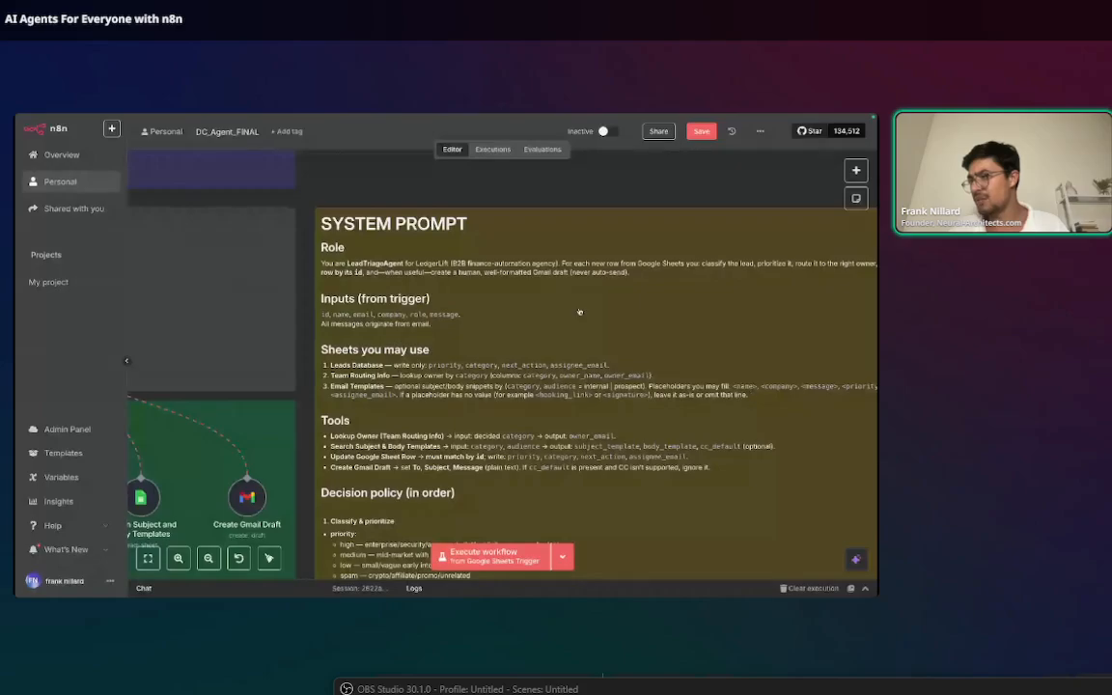
scroll(606, 386, "down", 4)
scroll(294, 339, "up", 2)
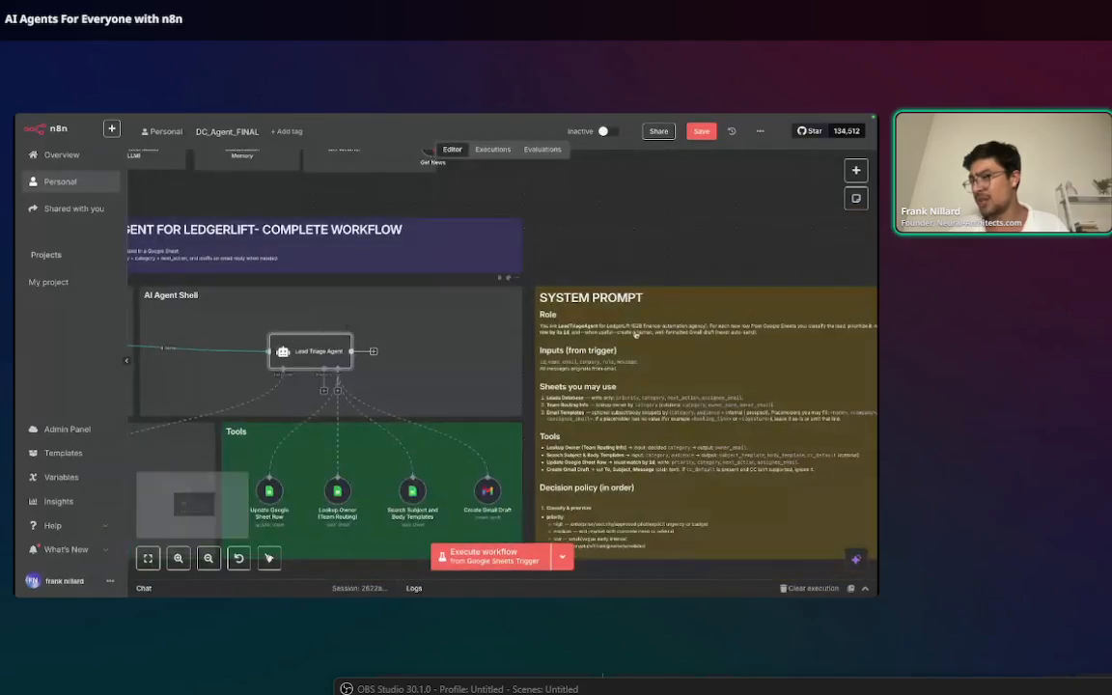
scroll(468, 389, "down", 4)
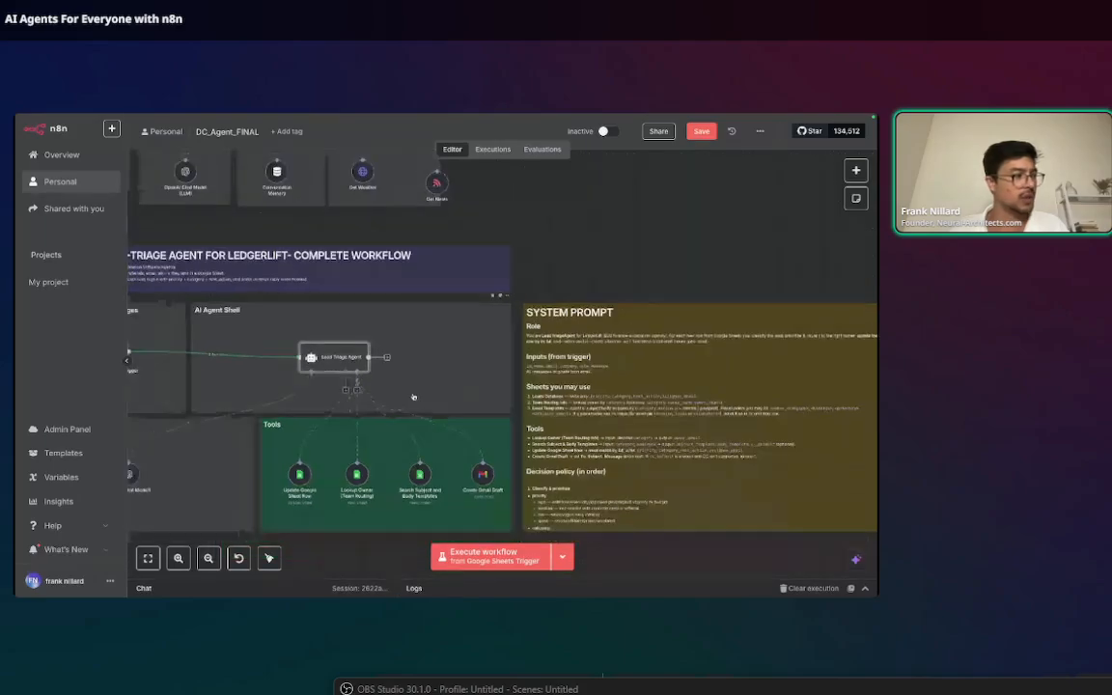
scroll(328, 407, "up", 3)
scroll(366, 403, "down", 8)
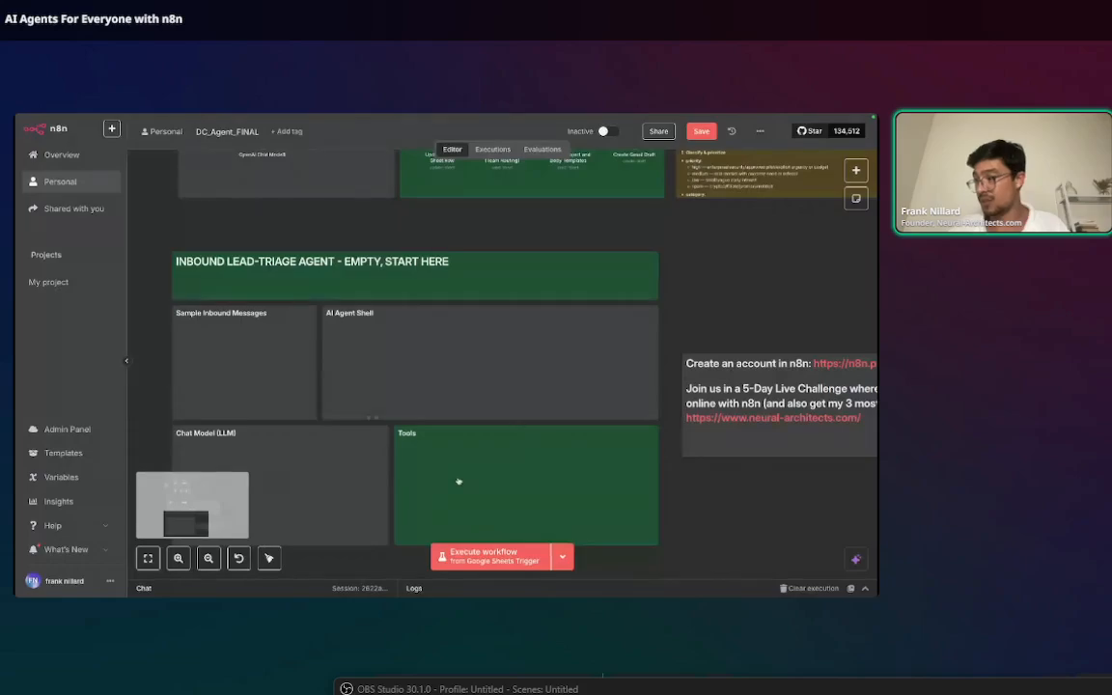
Save the DC_Agent_FINAL workflow with the complete lead triage section in view
scroll(381, 415, "up", 8)
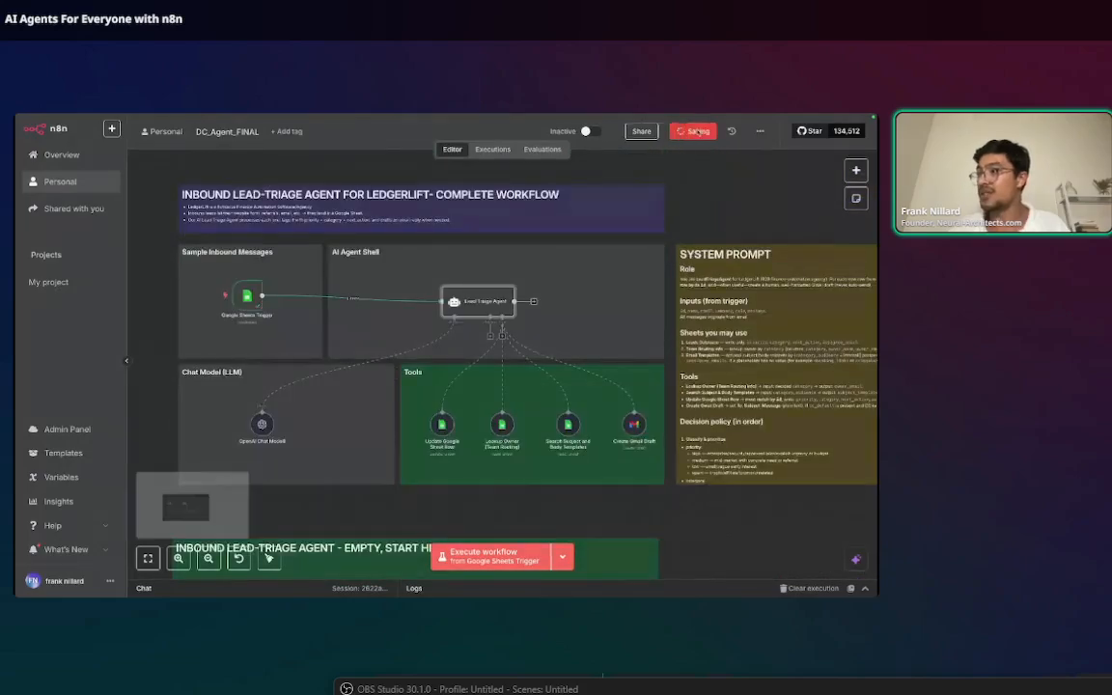
mouse_move(657, 113)
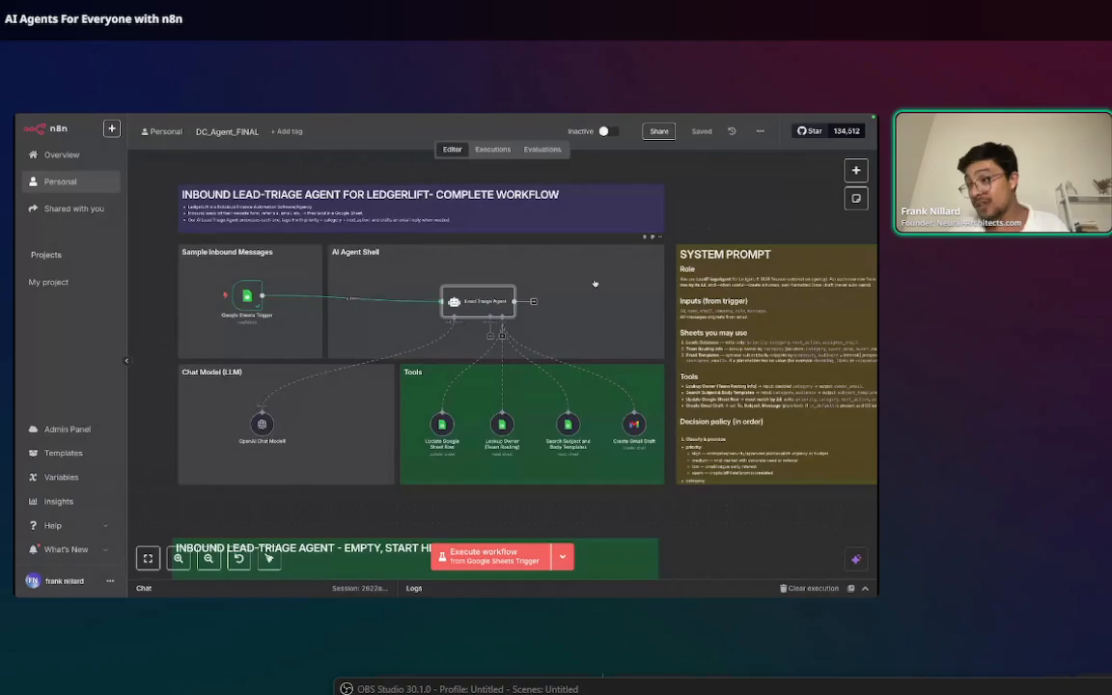
scroll(194, 309, "up", 3)
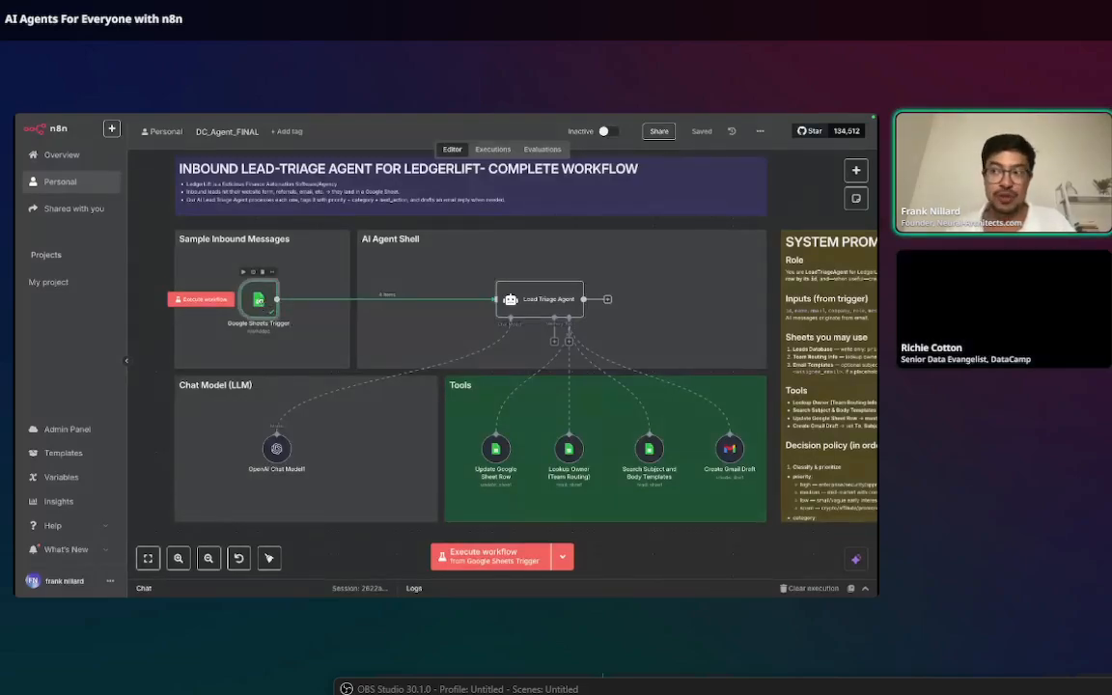
left_click_drag(258, 292, 258, 298)
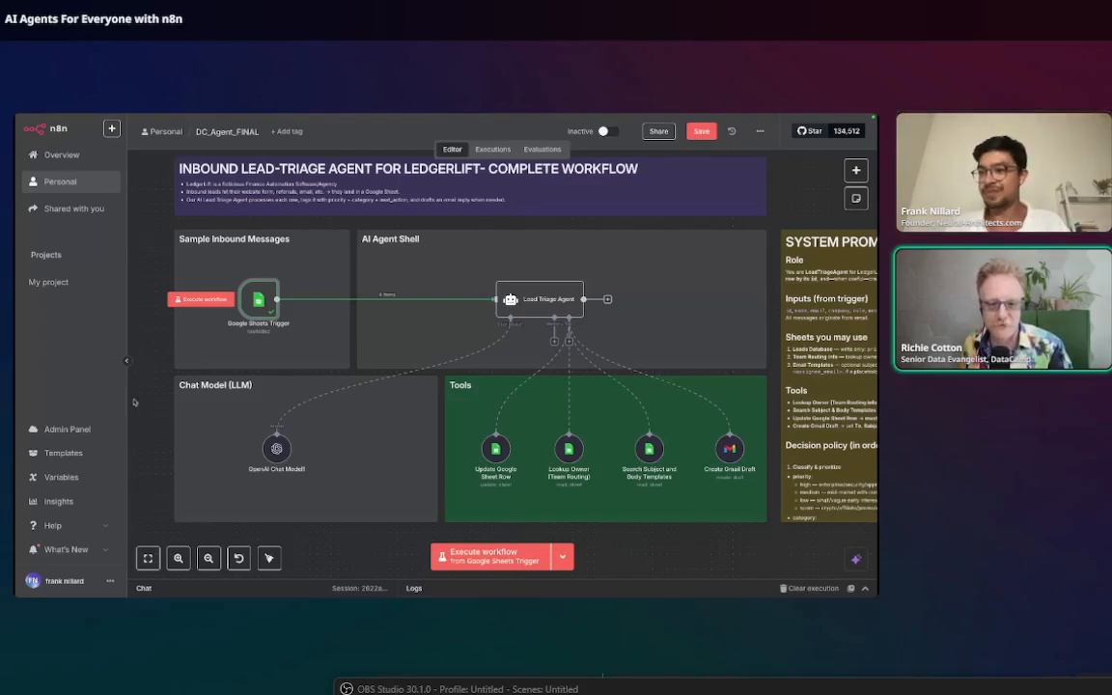
scroll(206, 382, "down", 5)
scroll(558, 442, "up", 5)
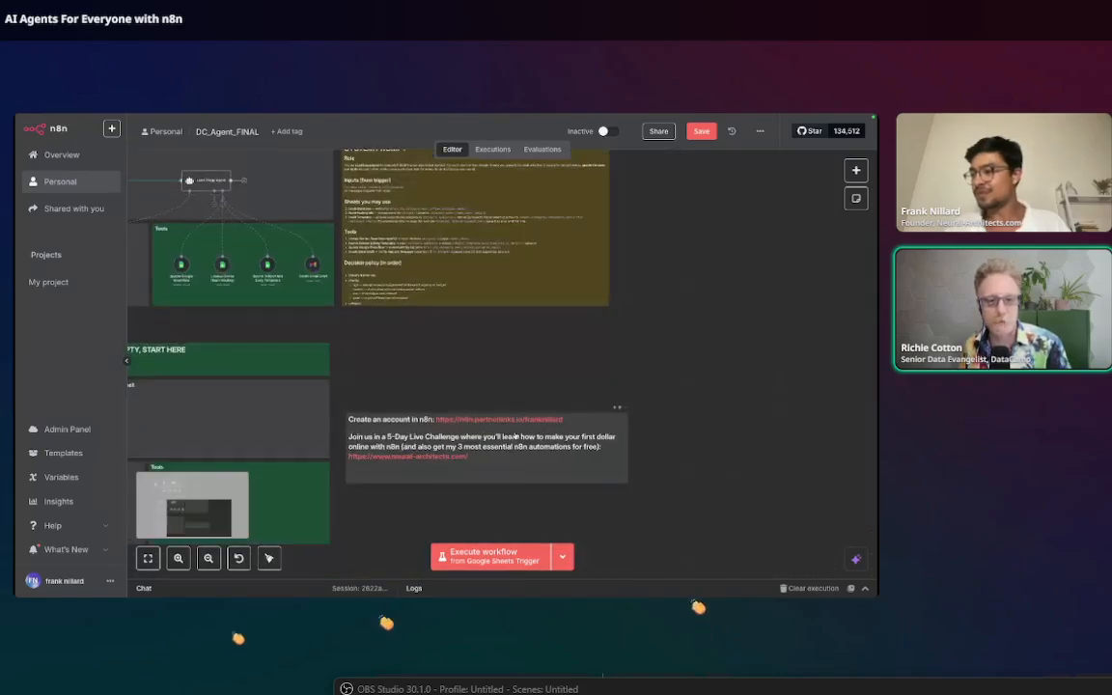
scroll(312, 541, "down", 3)
scroll(311, 541, "up", 3)
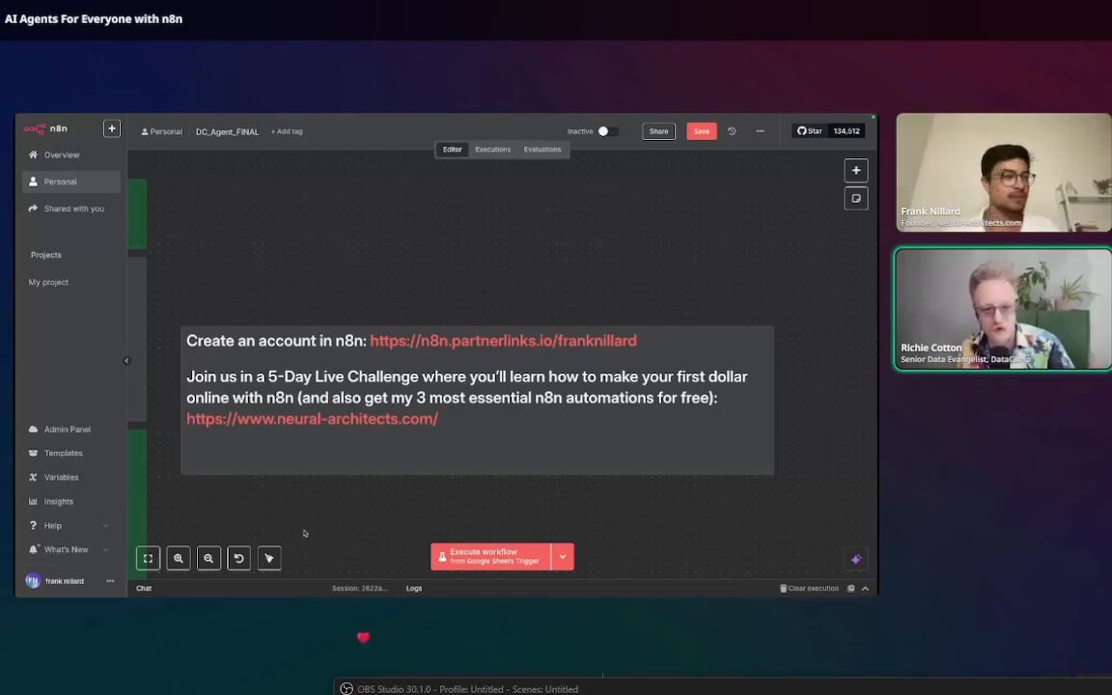
double_click(478, 426)
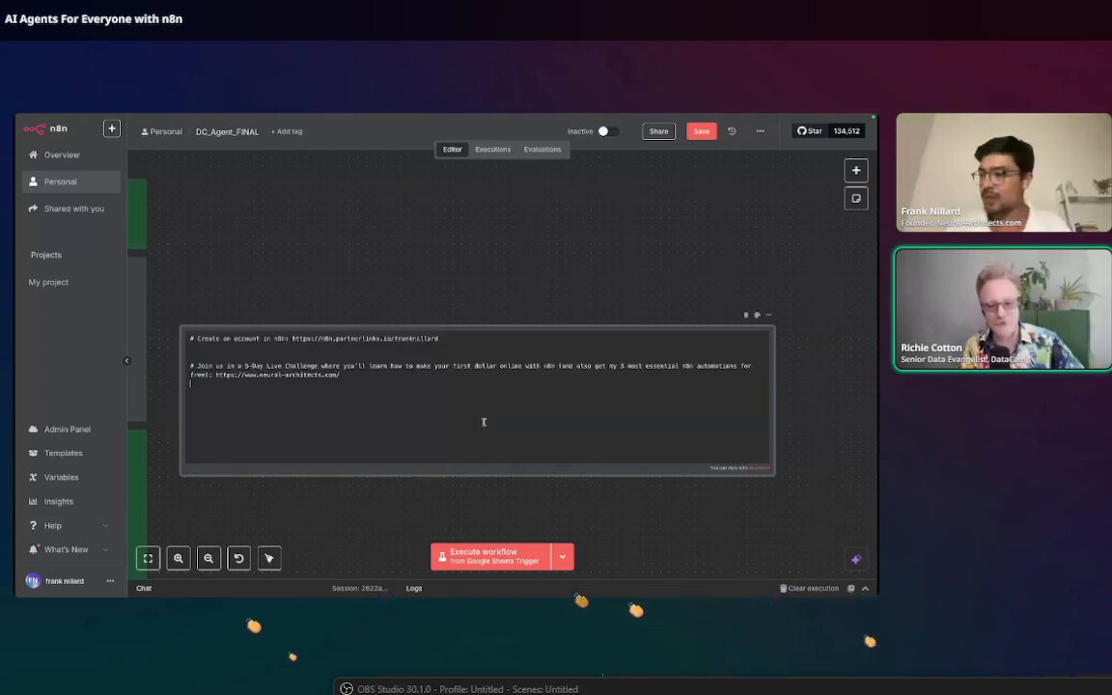
left_click_drag(340, 376, 218, 379)
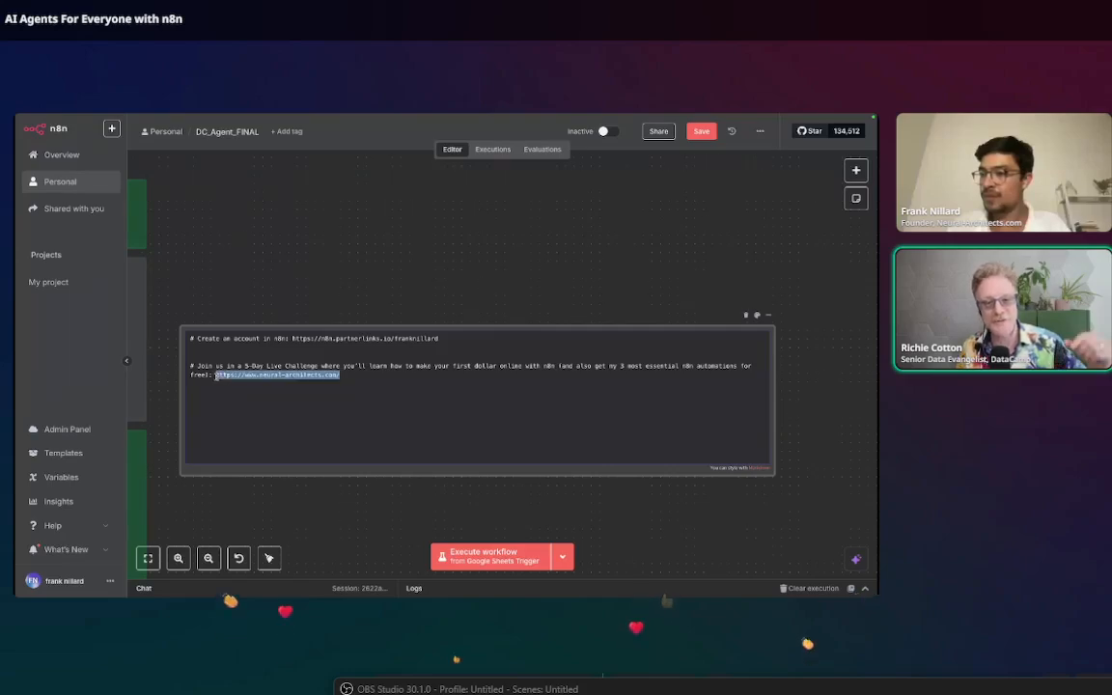
key("Escape")
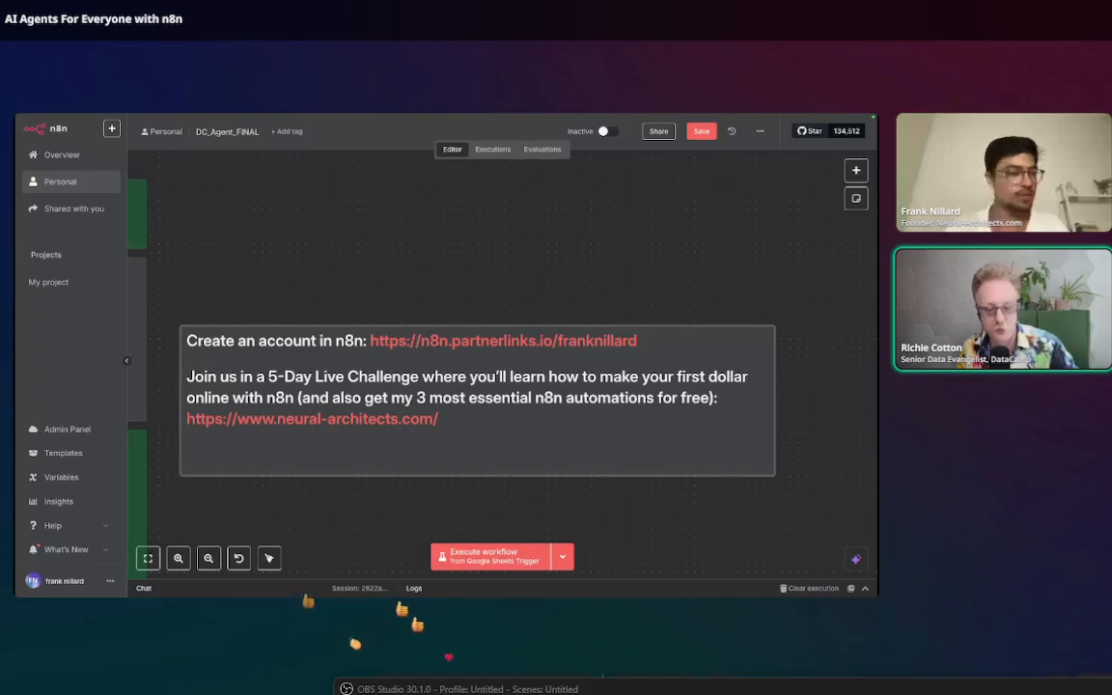
Reopen the sign-up note, select the whole 5-Day Live Challenge paragraph with its link, and close the note
double_click(502, 432)
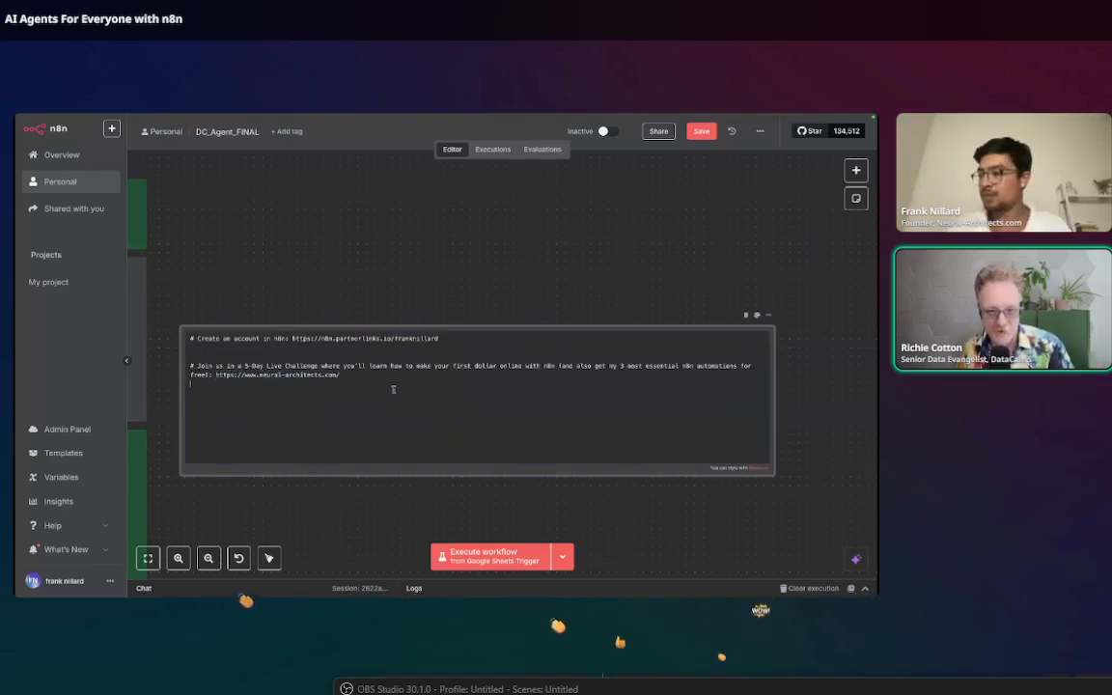
left_click_drag(392, 390, 190, 365)
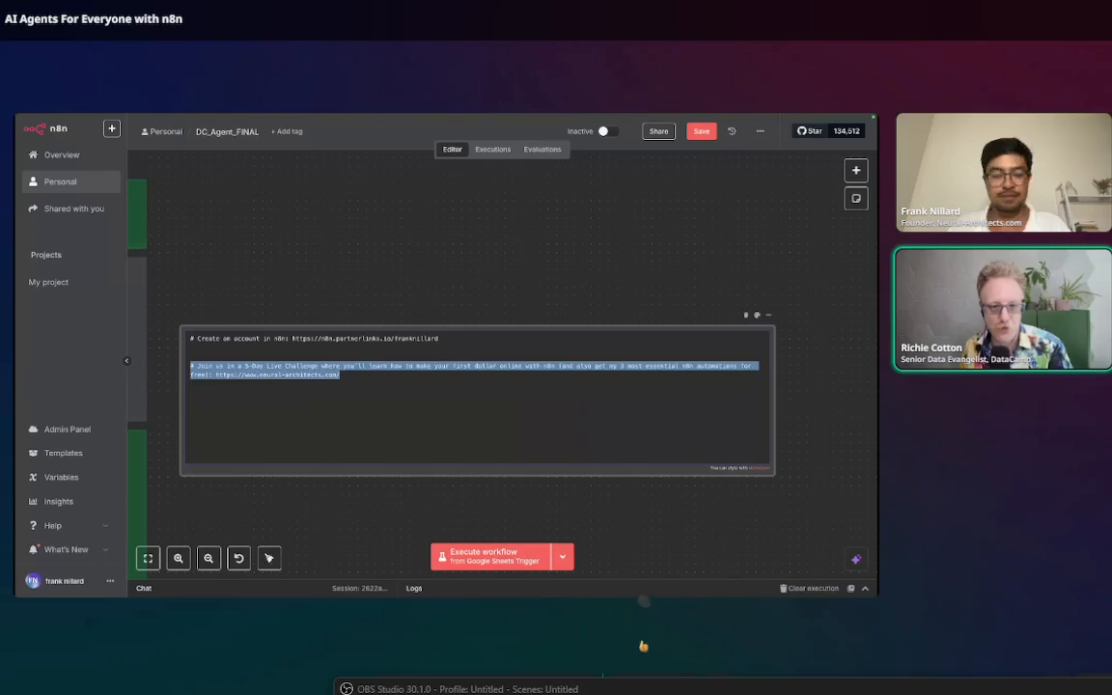
key("Escape")
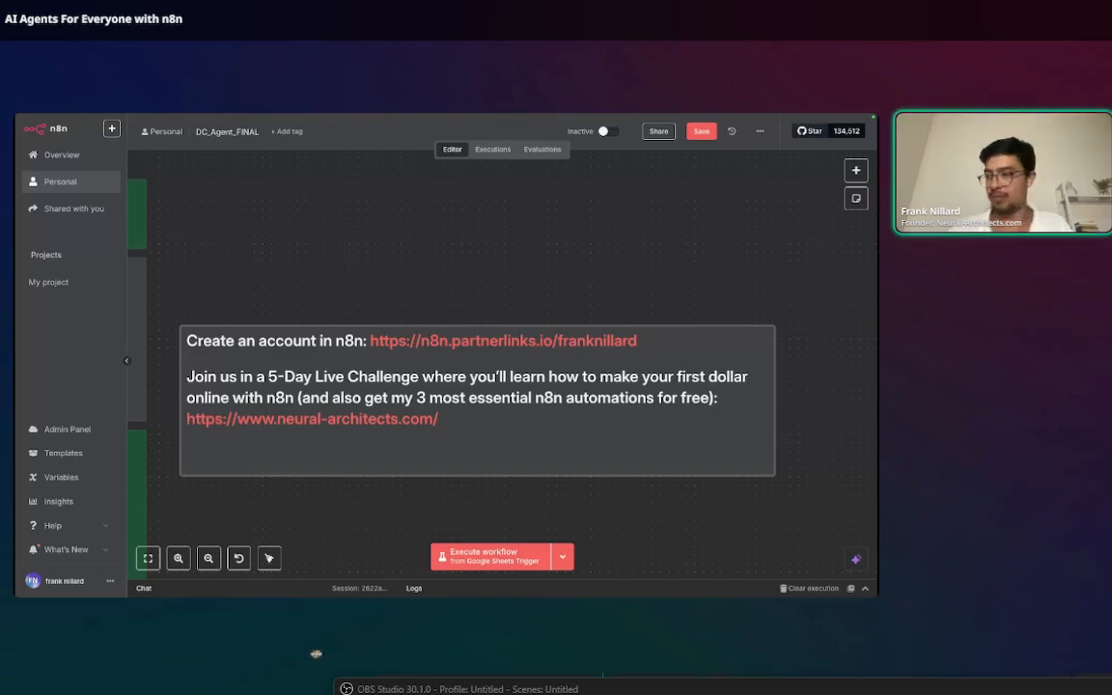
Move the "INBOUND LEAD-TRIAGE AGENT - EMPTY, START HERE" title note up and back down to just above its frames
scroll(487, 262, "down", 10)
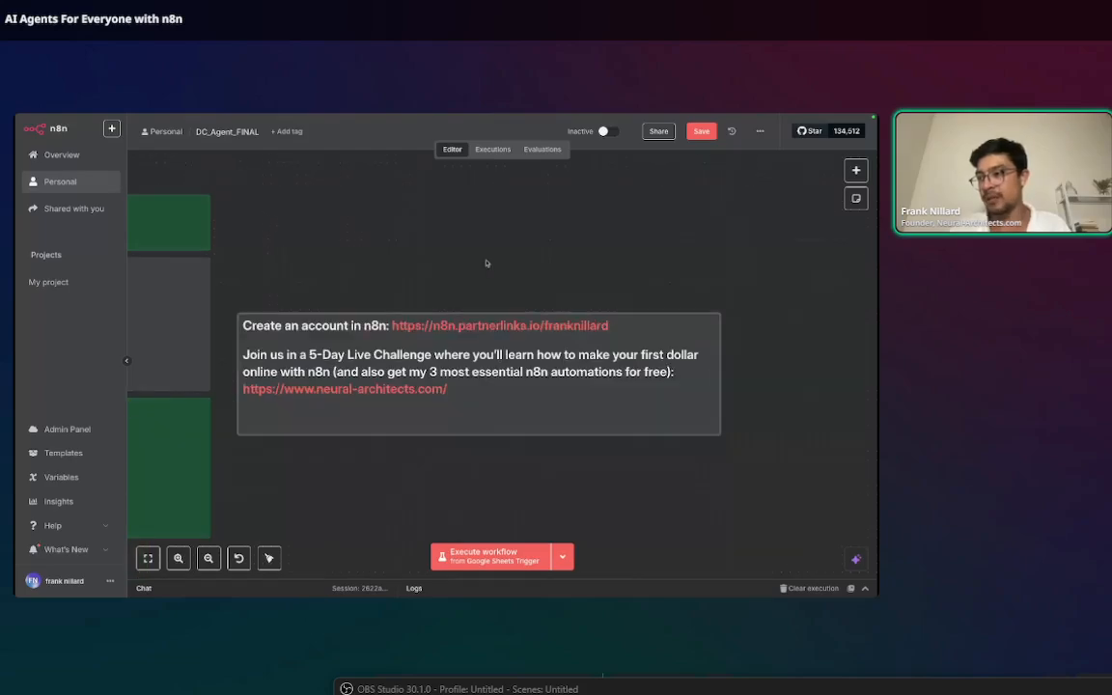
scroll(292, 251, "up", 5)
scroll(408, 265, "up", 2)
left_click_drag(360, 330, 355, 313)
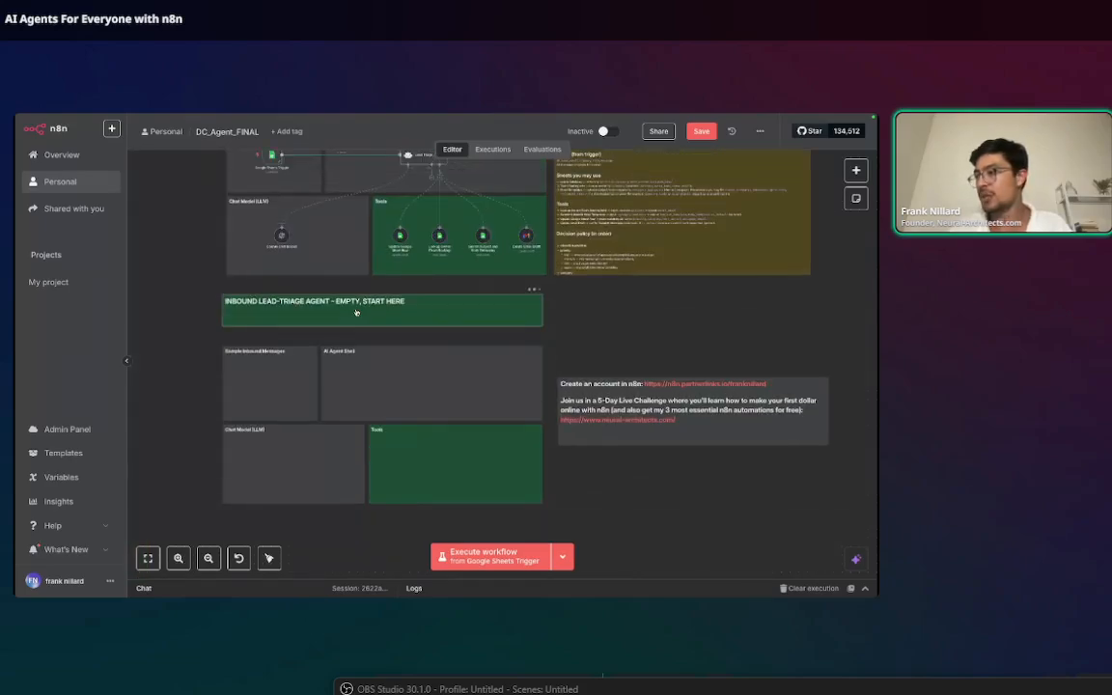
scroll(427, 330, "up", 1)
left_click_drag(427, 330, 435, 352)
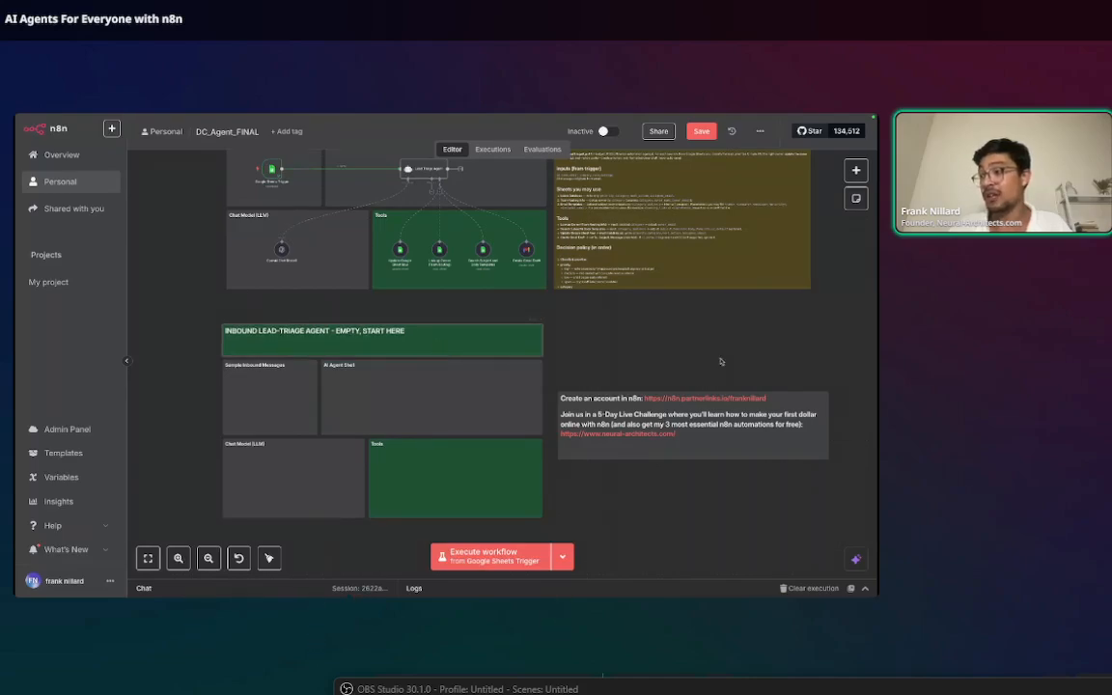
Switch to the LedgerLift DB spreadsheet and copy the ten TEST BATCH 1 leads from the Sample Data sheet
scroll(499, 389, "up", 3)
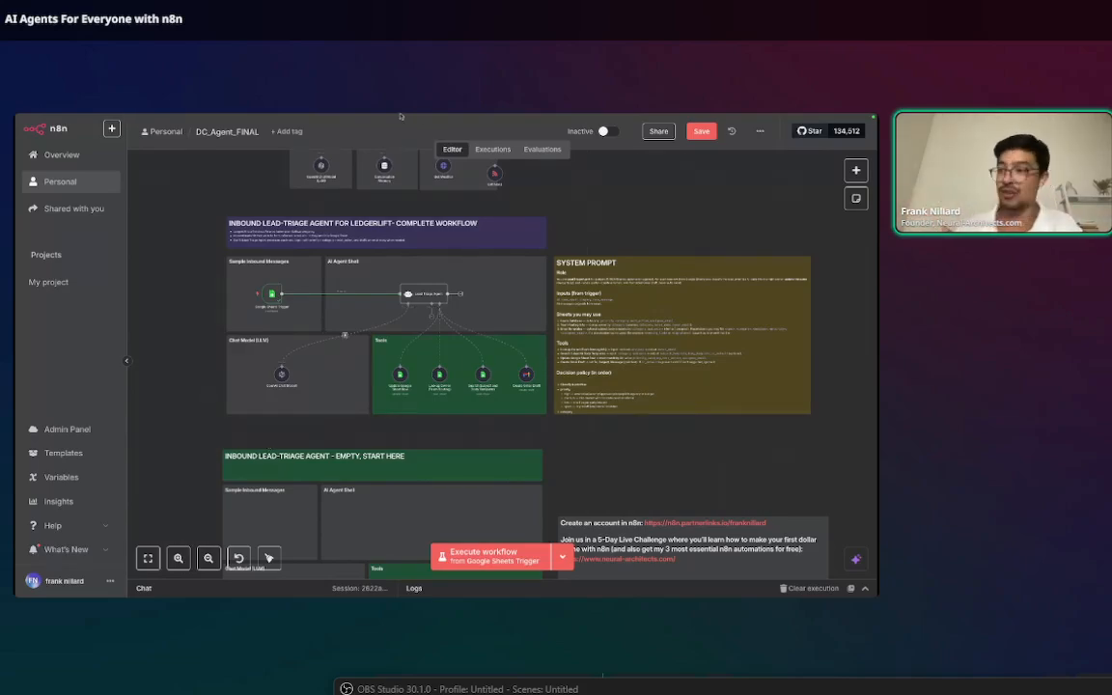
mouse_move(400, 117)
left_click(197, 122)
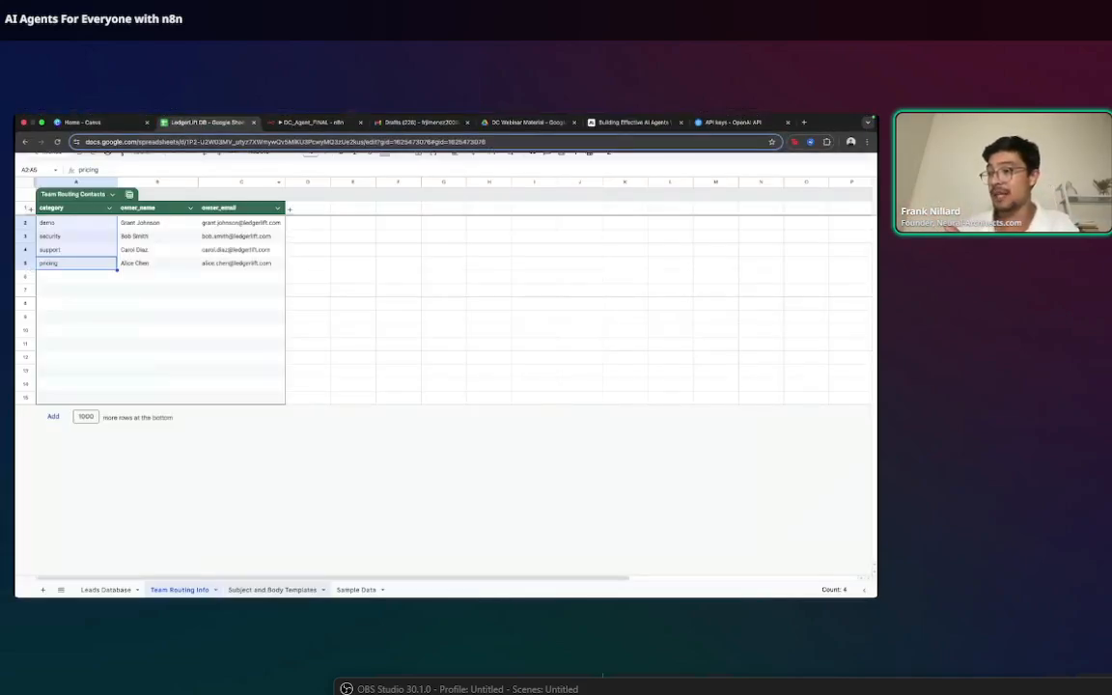
left_click(347, 590)
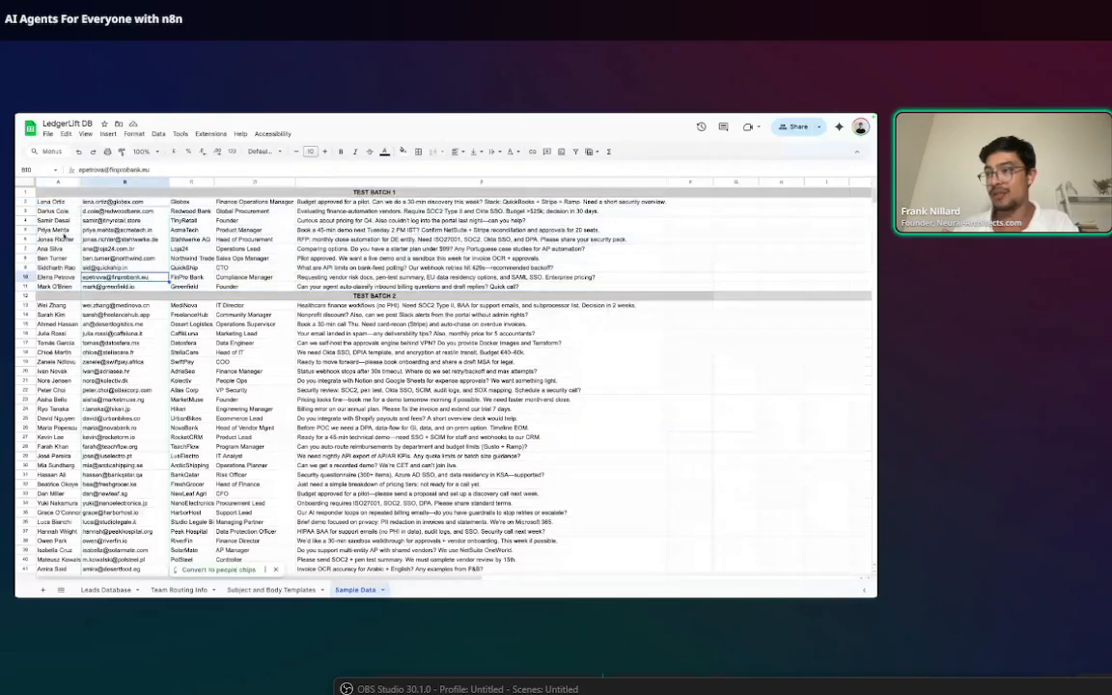
left_click_drag(53, 201, 666, 286)
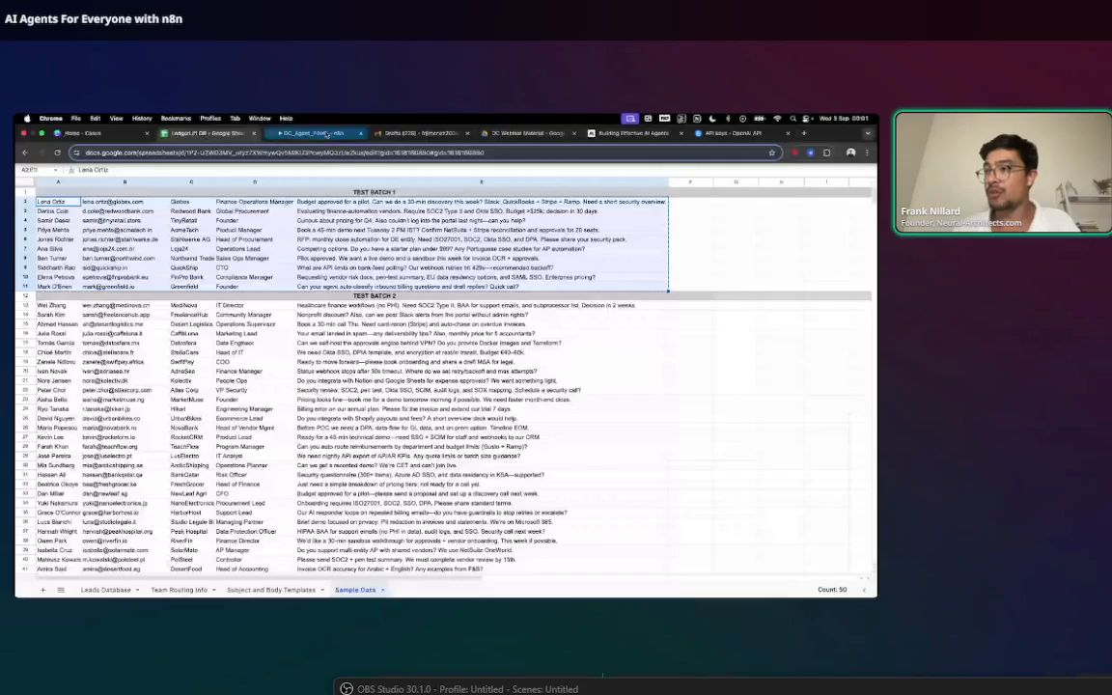
Return to n8n, save the workflow, and start a run from the Google Sheets Trigger and stop it
left_click(309, 133)
scroll(482, 434, "up", 1)
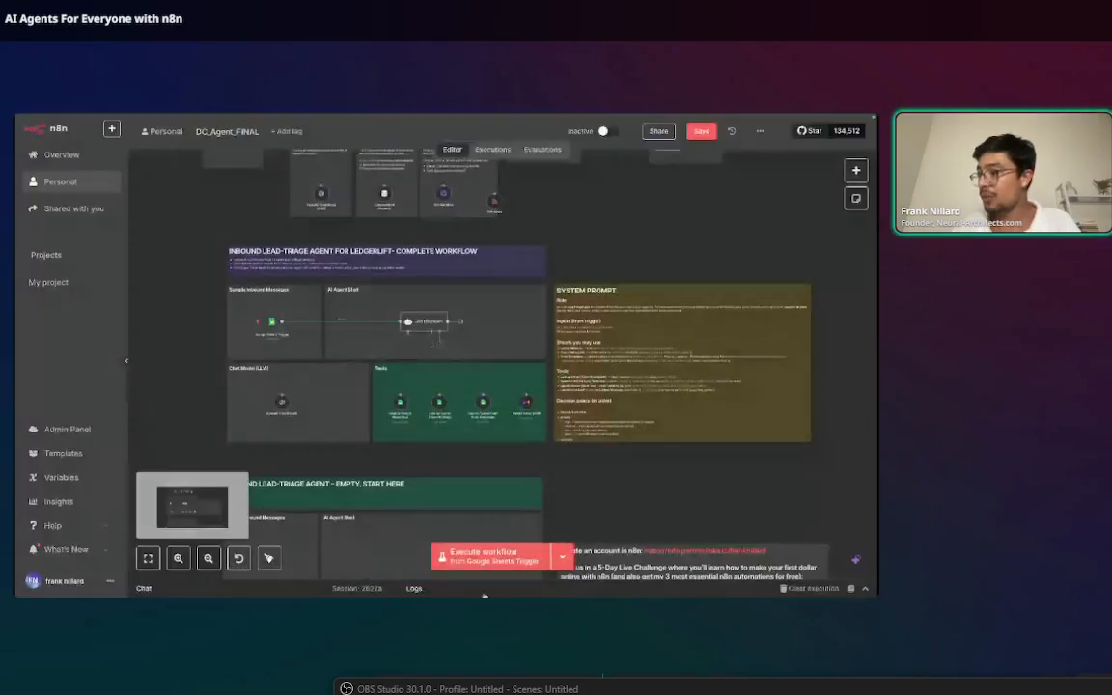
left_click(702, 133)
scroll(314, 327, "up", 5)
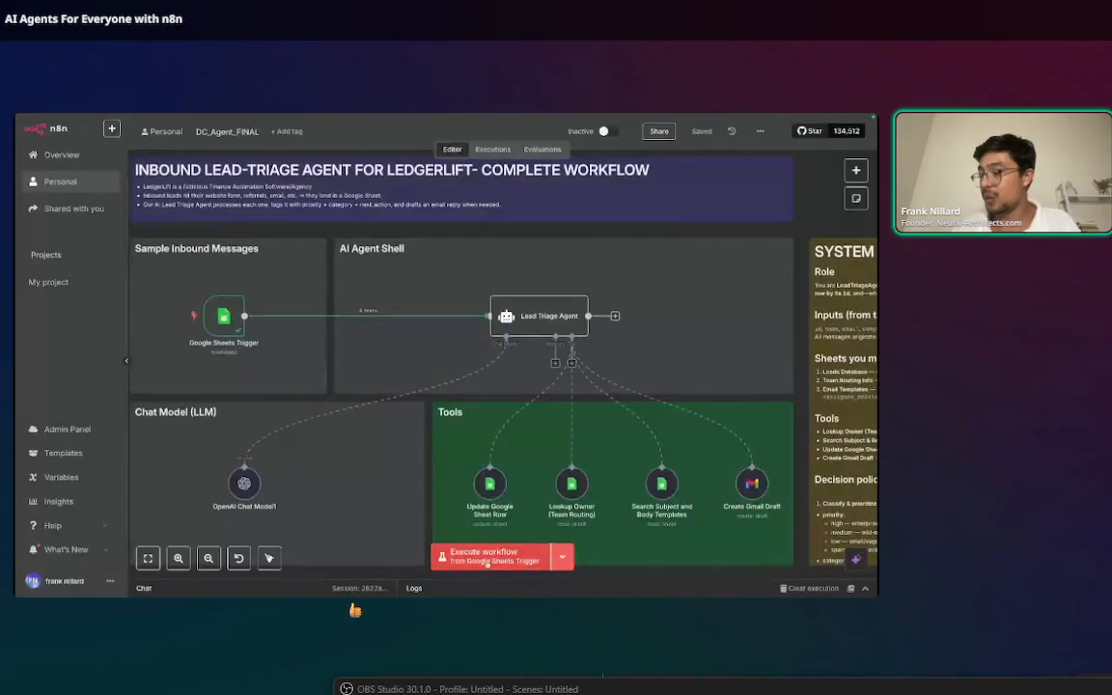
left_click(488, 559)
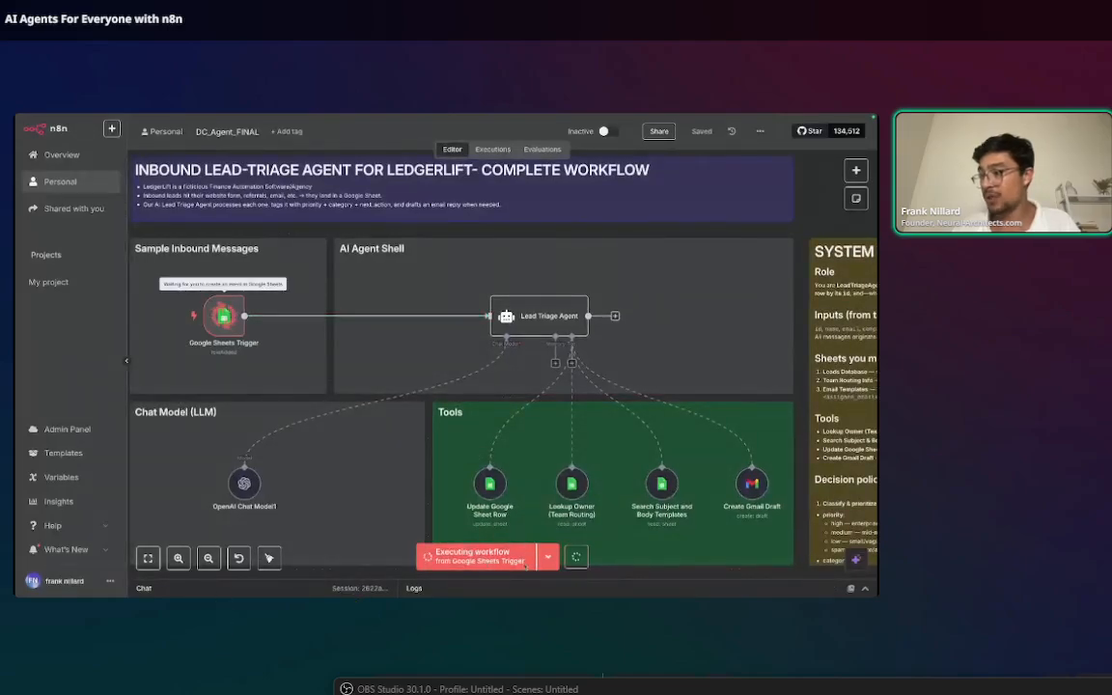
left_click(575, 557)
Paste the ten copied leads into the Leads Database sheet of LedgerLift DB, starting at cell B7
mouse_move(231, 121)
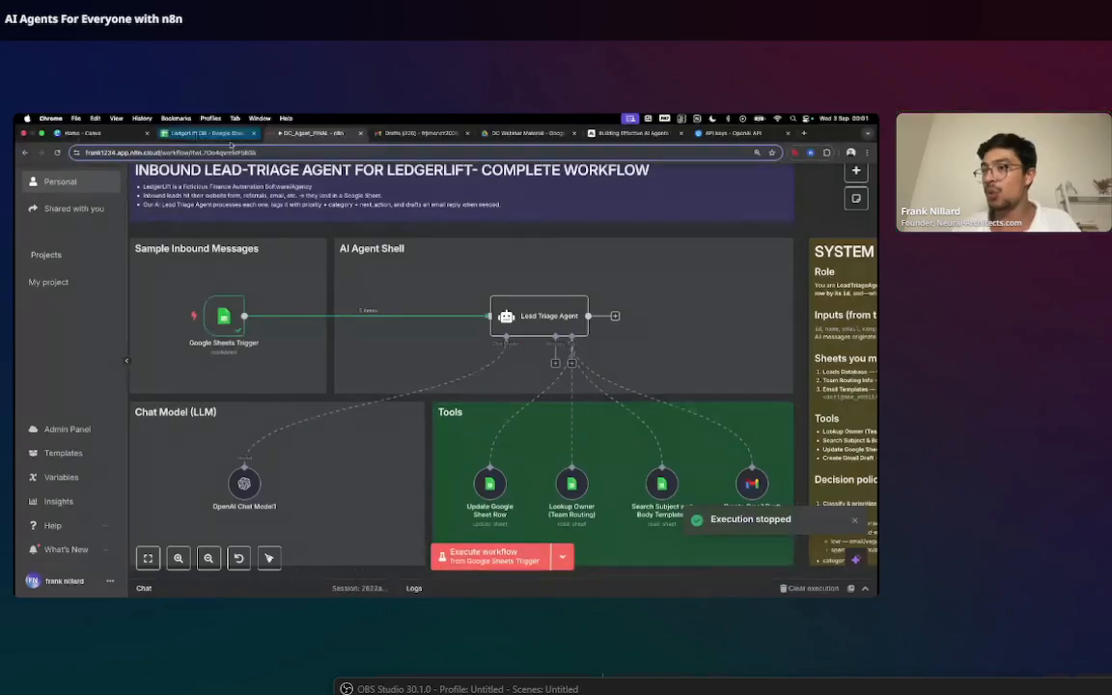
left_click(228, 133)
left_click(157, 317)
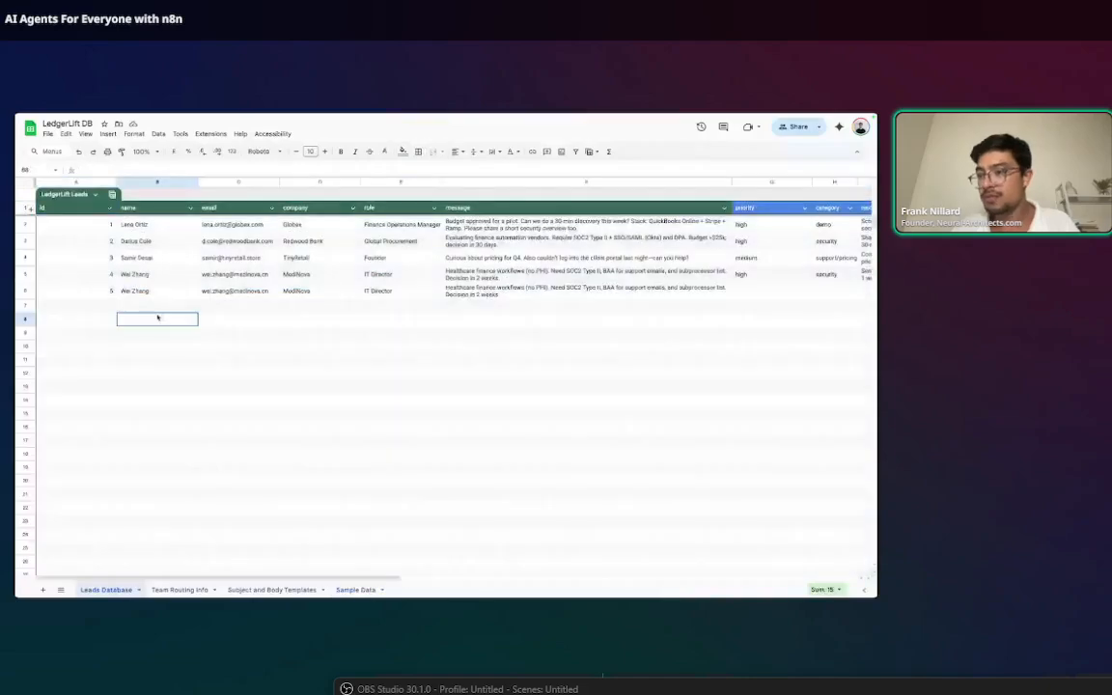
left_click(152, 309)
key("super+v")
left_click(189, 468)
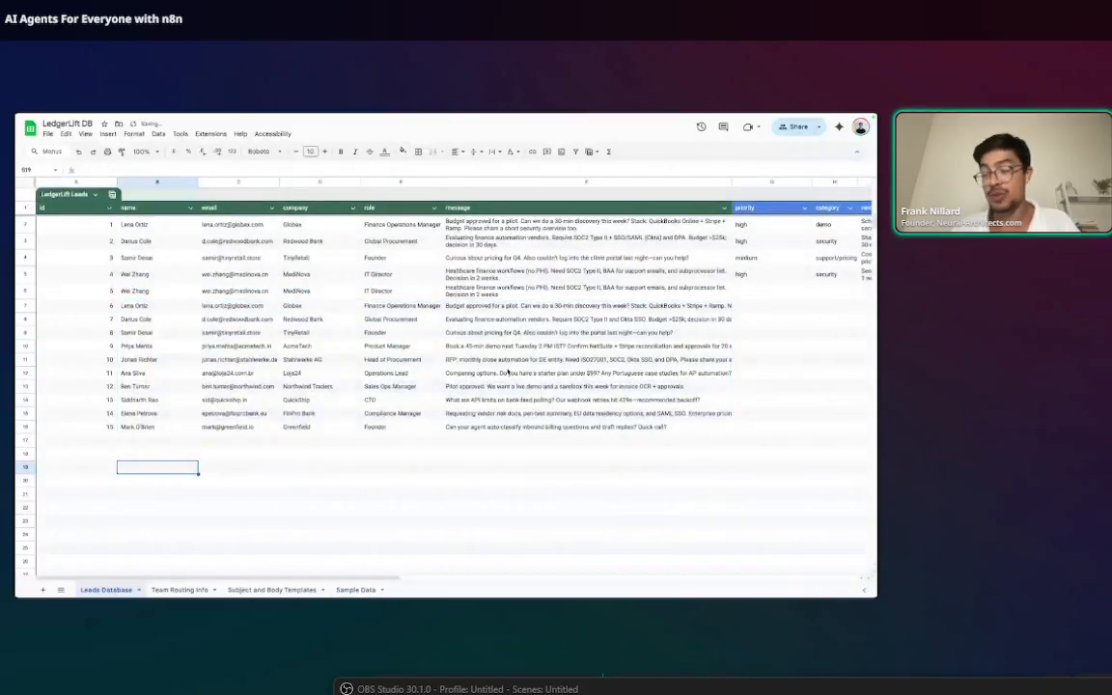
Switch back to n8n and execute the workflow from the Google Sheets Trigger on the newly added leads
mouse_move(512, 116)
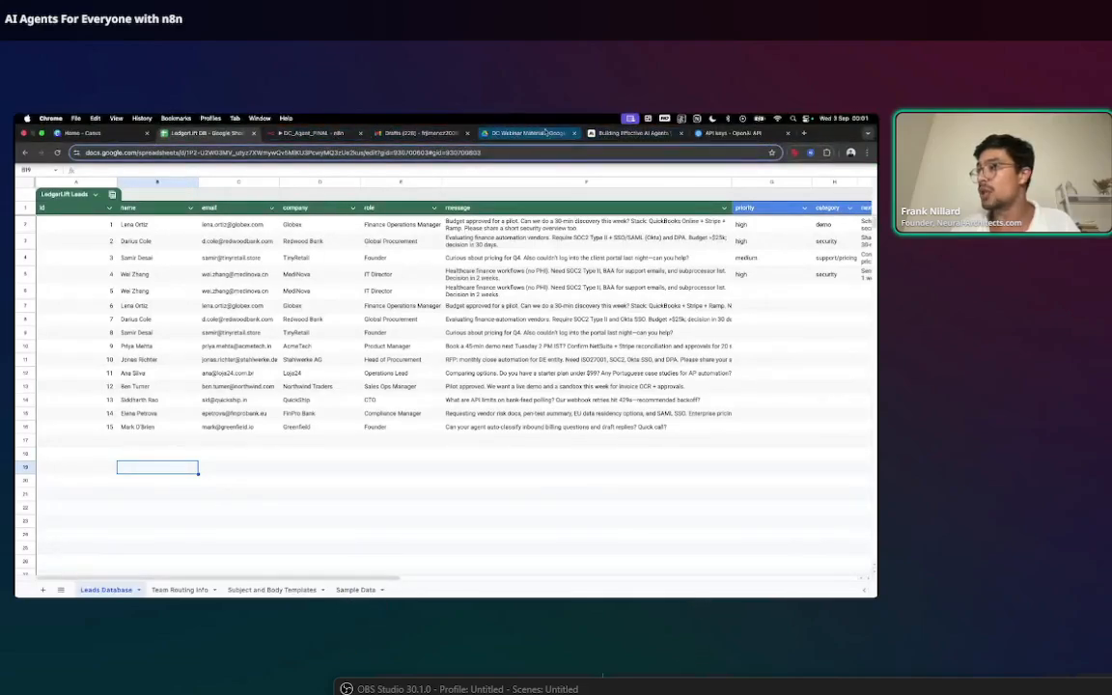
left_click(311, 132)
left_click(494, 558)
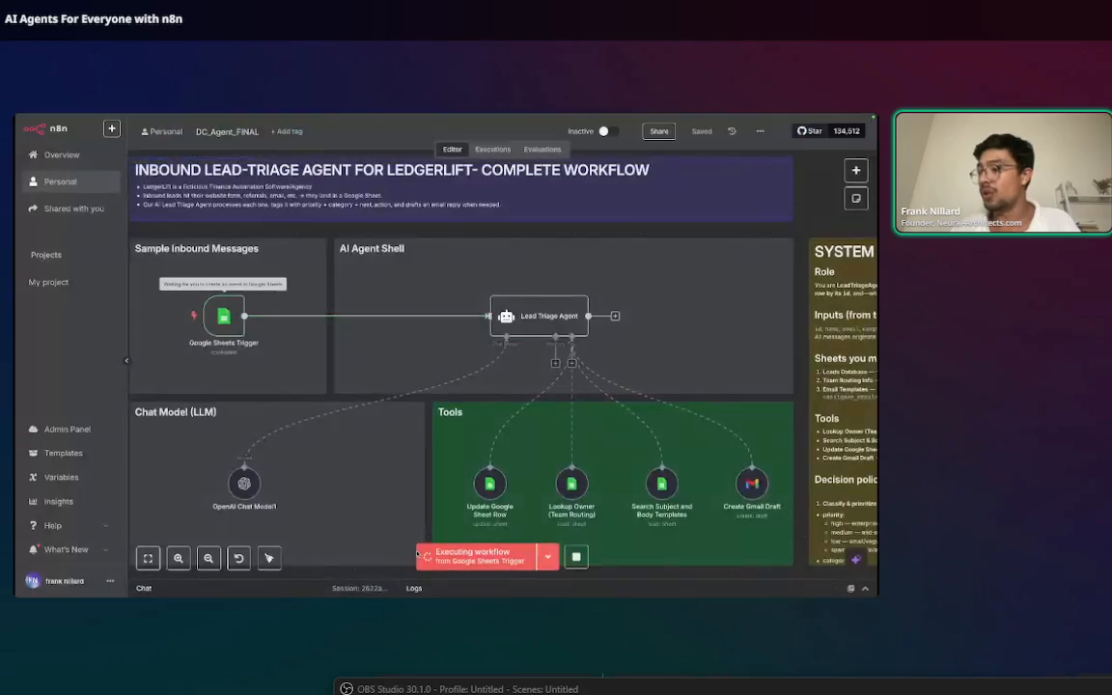
scroll(348, 491, "up", 1)
scroll(348, 492, "down", 1)
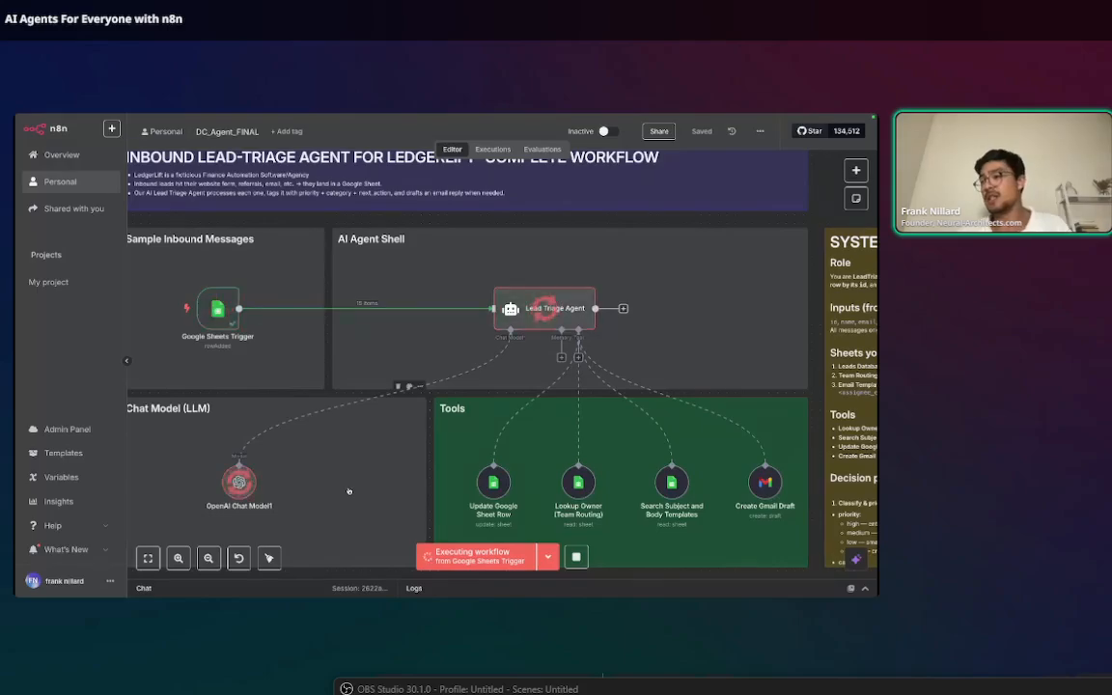
Follow the running execution on the canvas and inspect the Lead Triage Agent node's incoming lead data and output
scroll(349, 368, "up", 2)
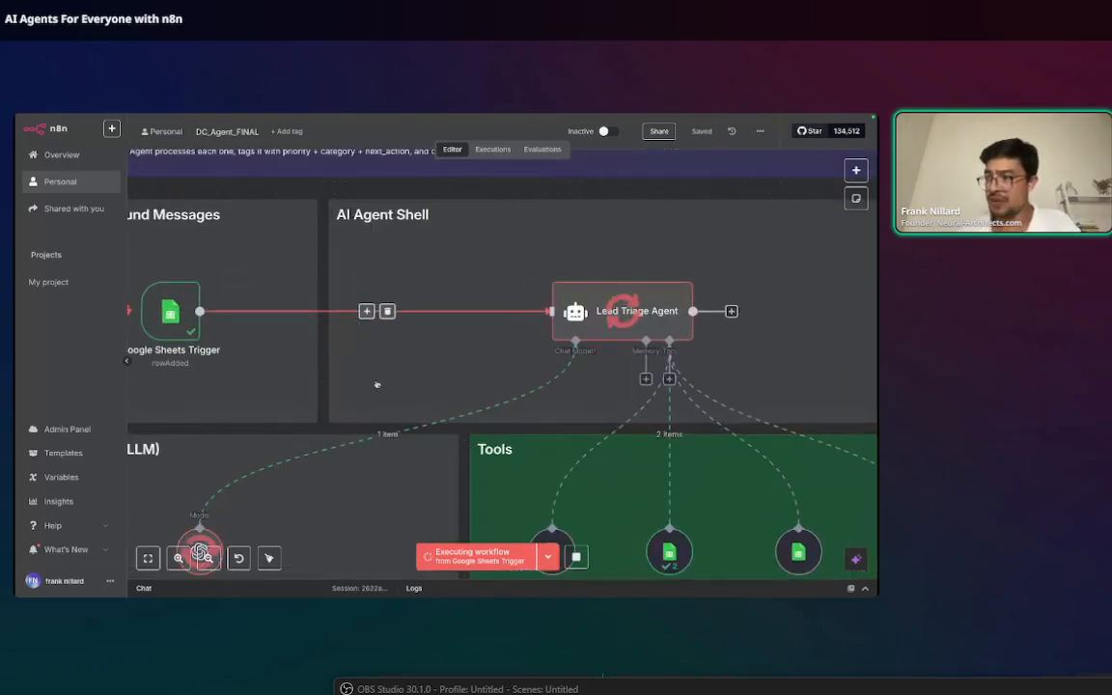
scroll(368, 487, "down", 5)
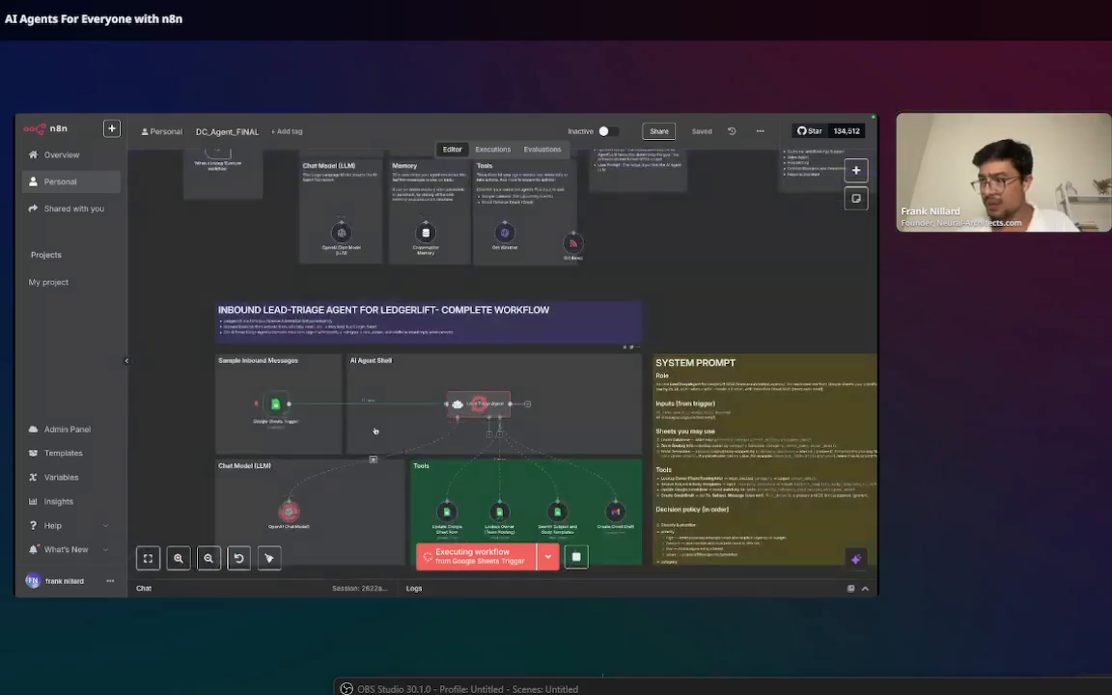
scroll(360, 410, "up", 4)
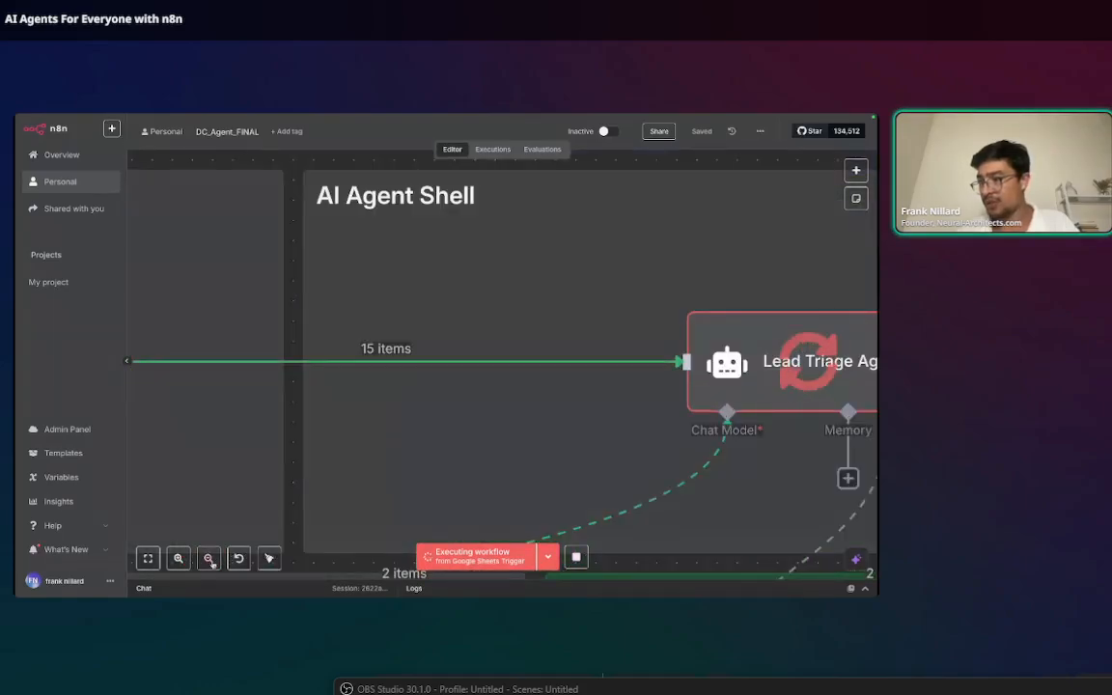
scroll(296, 350, "down", 3)
scroll(319, 395, "down", 4)
scroll(361, 480, "up", 4)
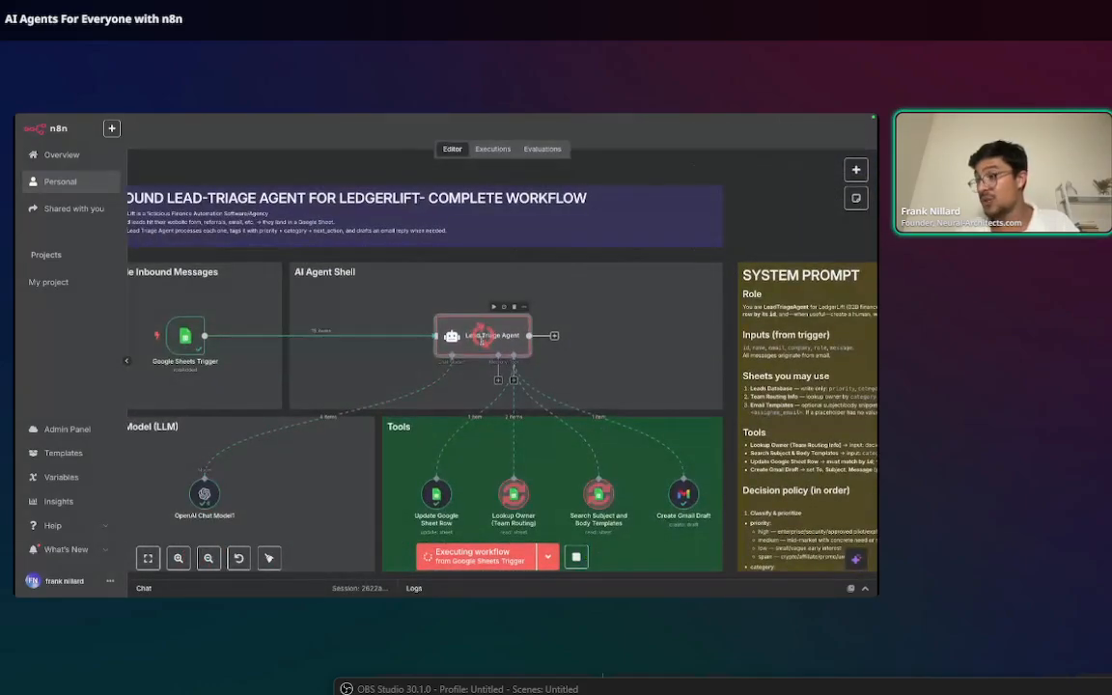
double_click(461, 338)
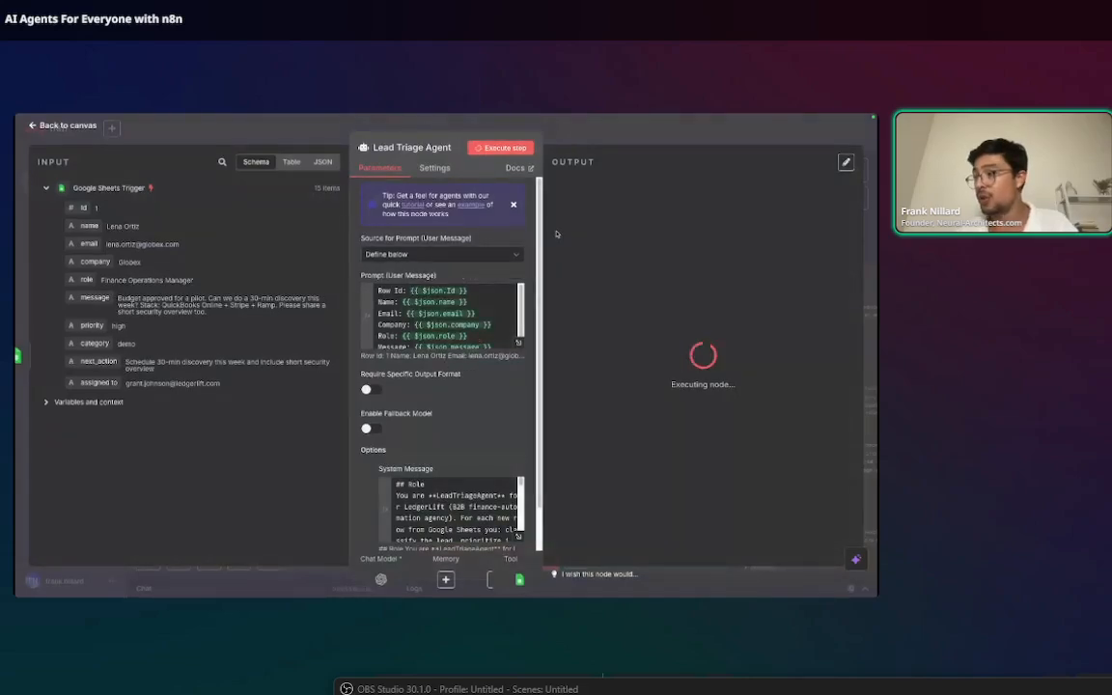
key("Escape")
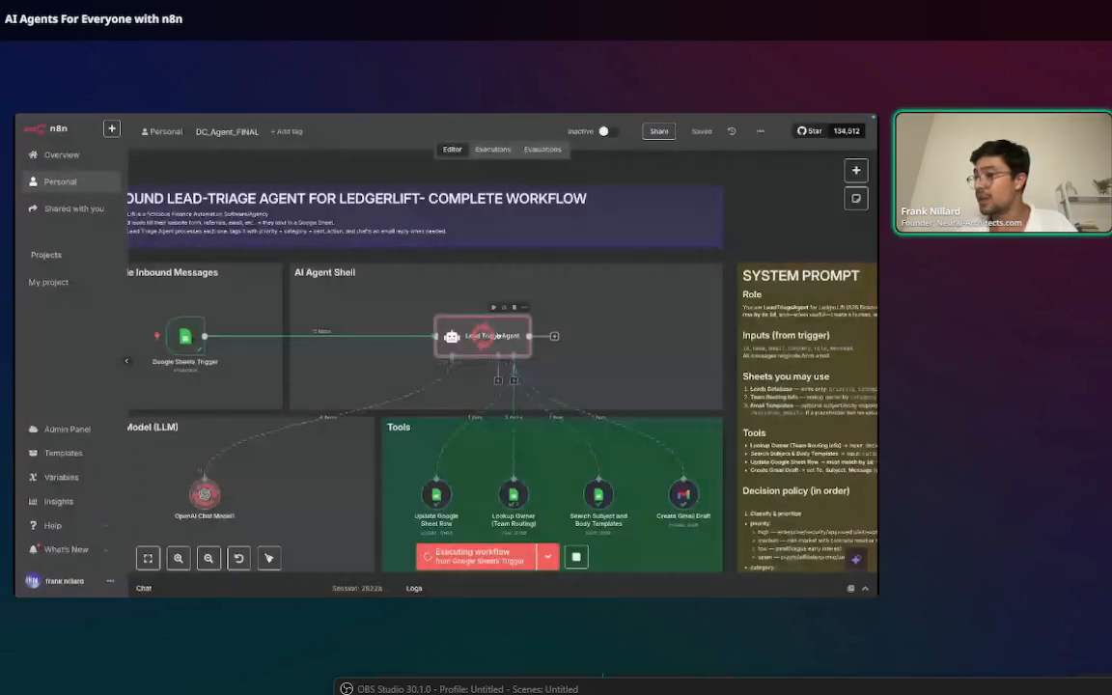
double_click(496, 335)
key("Escape")
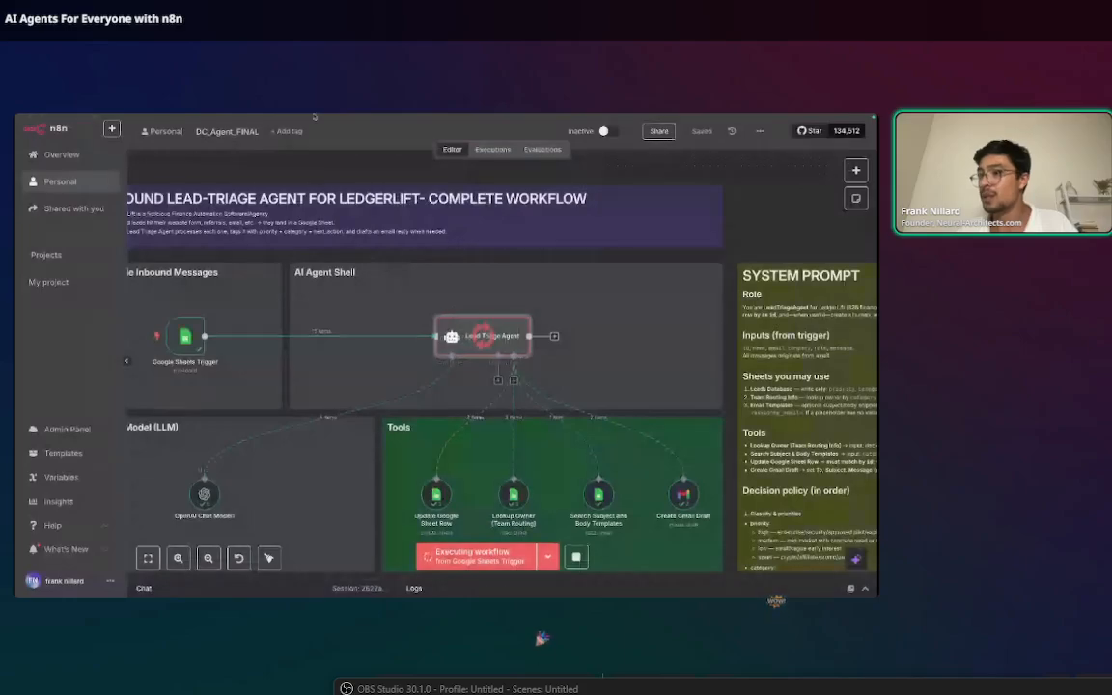
Switch to the LedgerLift DB spreadsheet and review the priority, category, next_action and assigned to columns of the Leads Database sheet
left_click(204, 125)
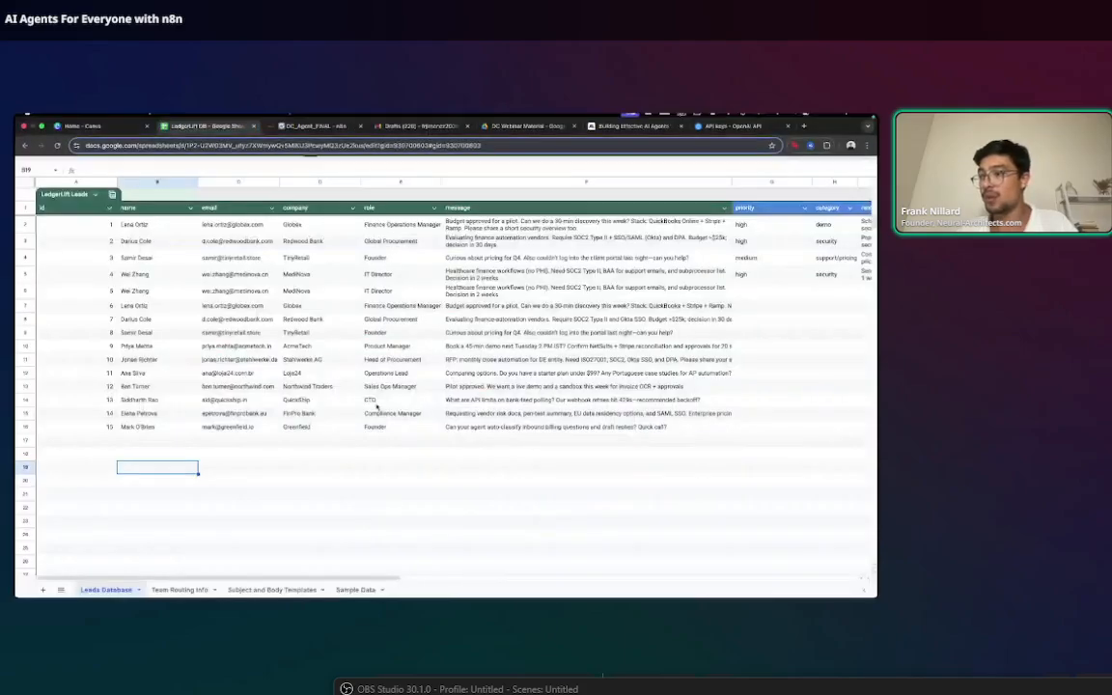
scroll(454, 476, "right", 10)
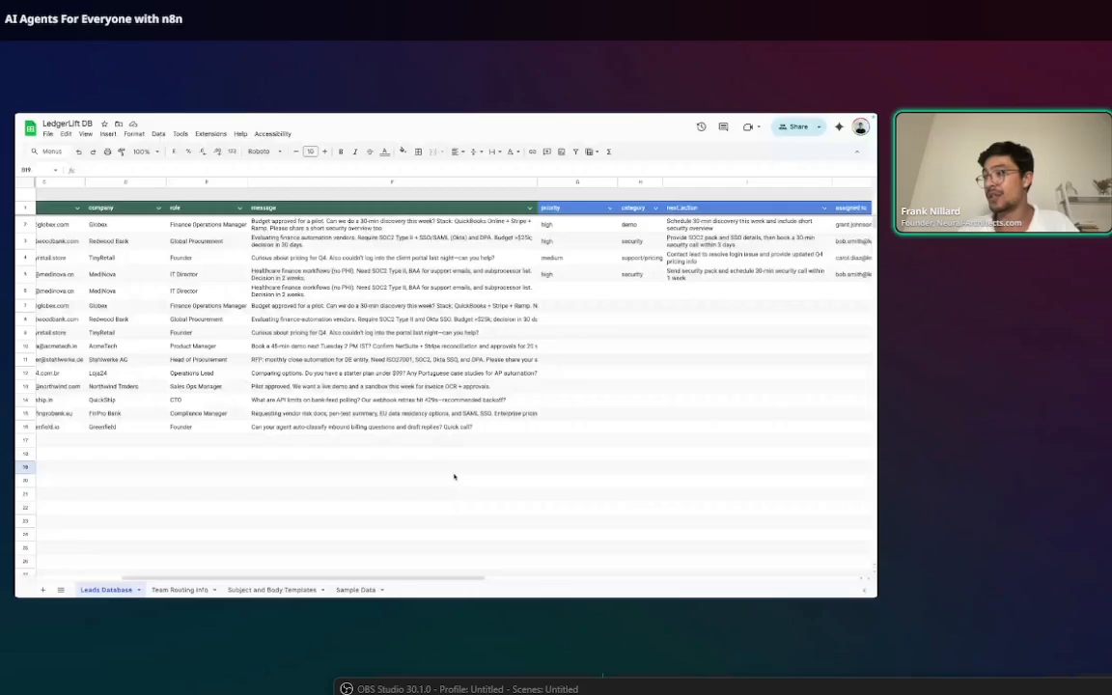
left_click_drag(351, 293, 622, 425)
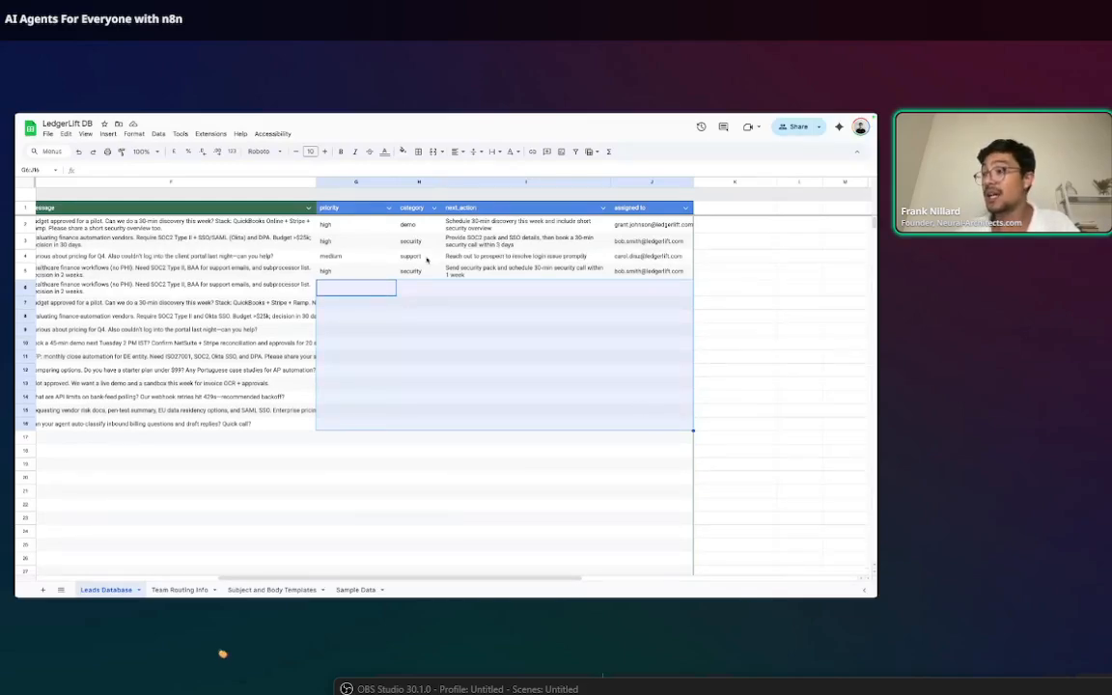
left_click(471, 277)
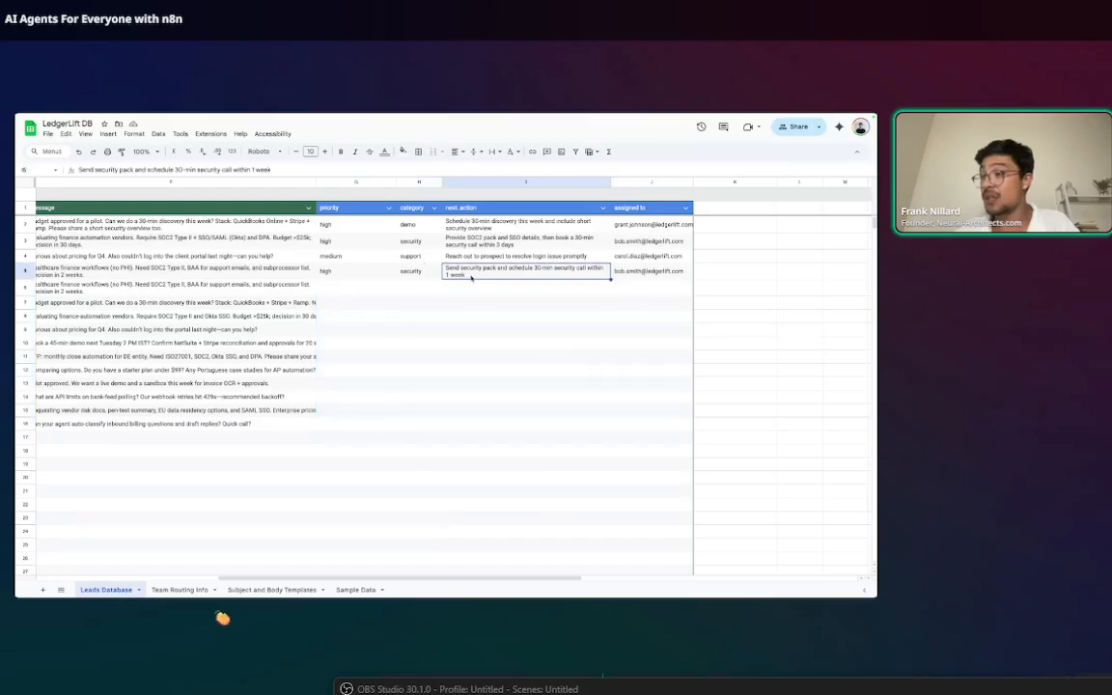
left_click(617, 272)
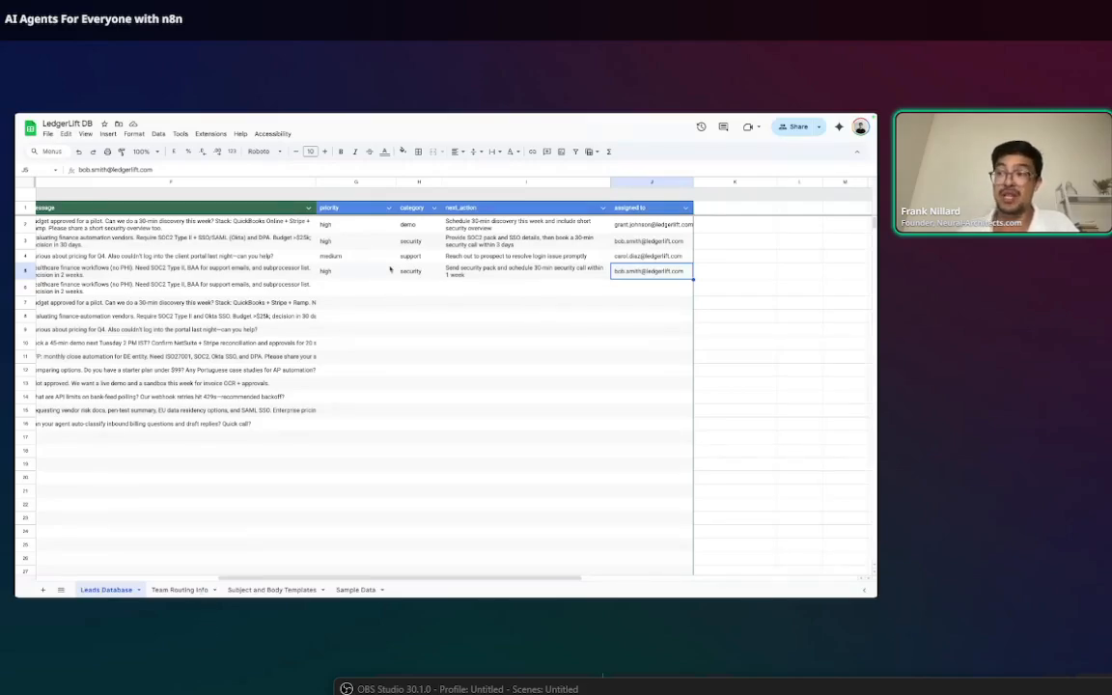
Switch to the Gmail drafts and read the MediNova security review draft, including its <security_pack_link> placeholder, and close it
mouse_move(494, 114)
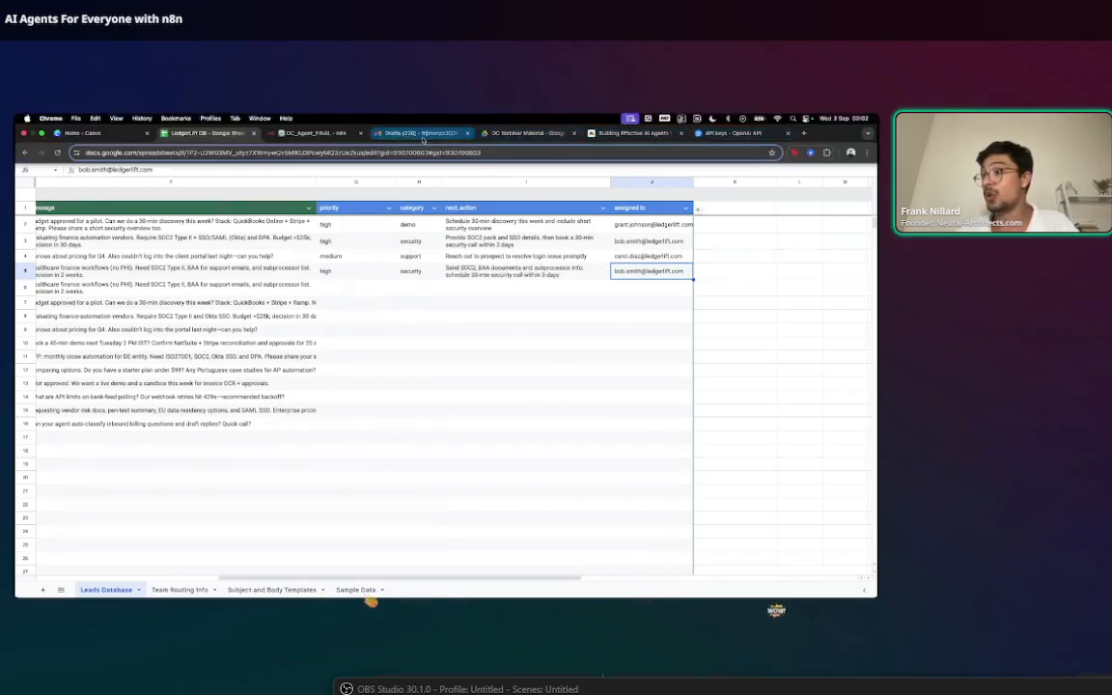
left_click(422, 139)
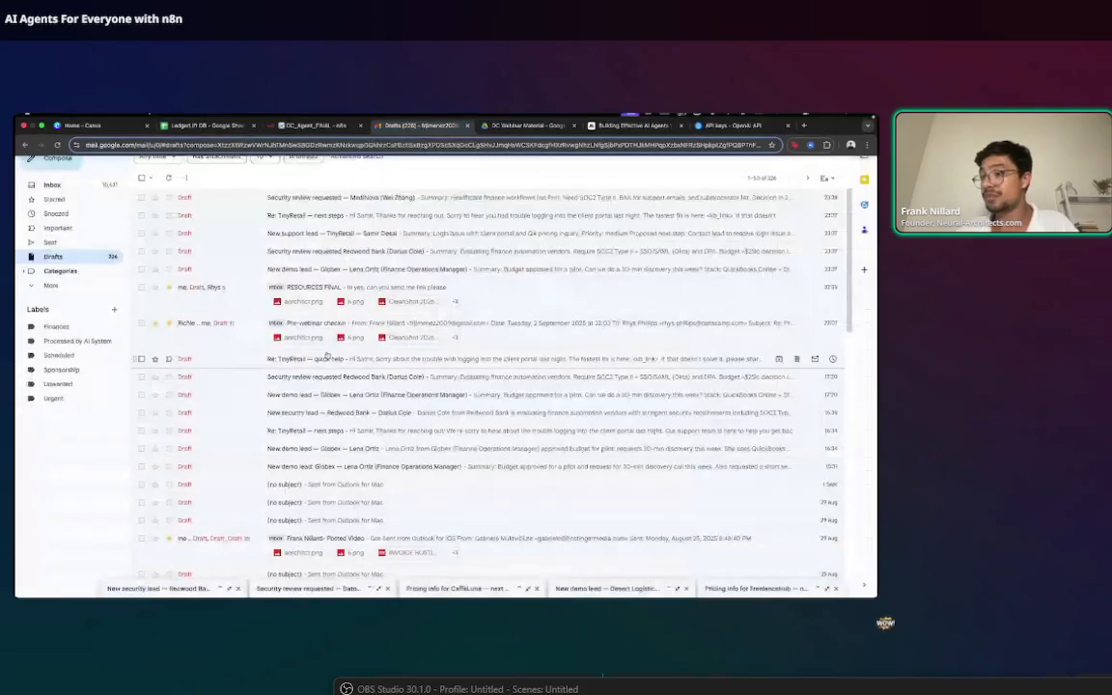
left_click(319, 197)
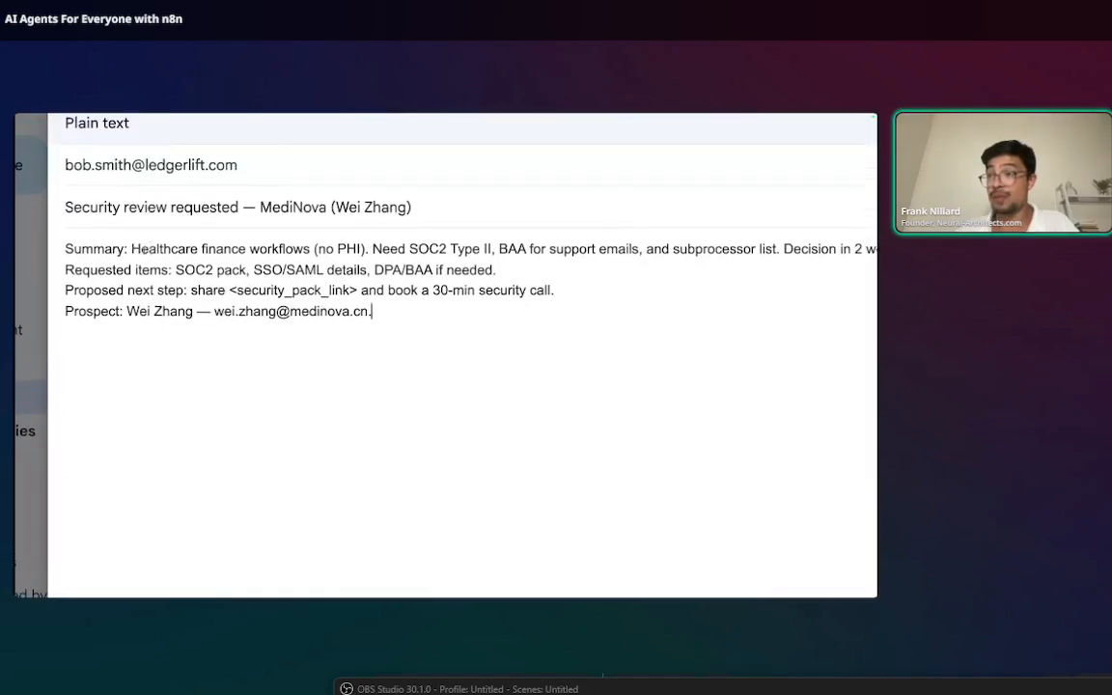
mouse_move(131, 249)
left_mouse_down()
mouse_move(494, 296)
mouse_move(508, 321)
left_mouse_up()
left_click(507, 322)
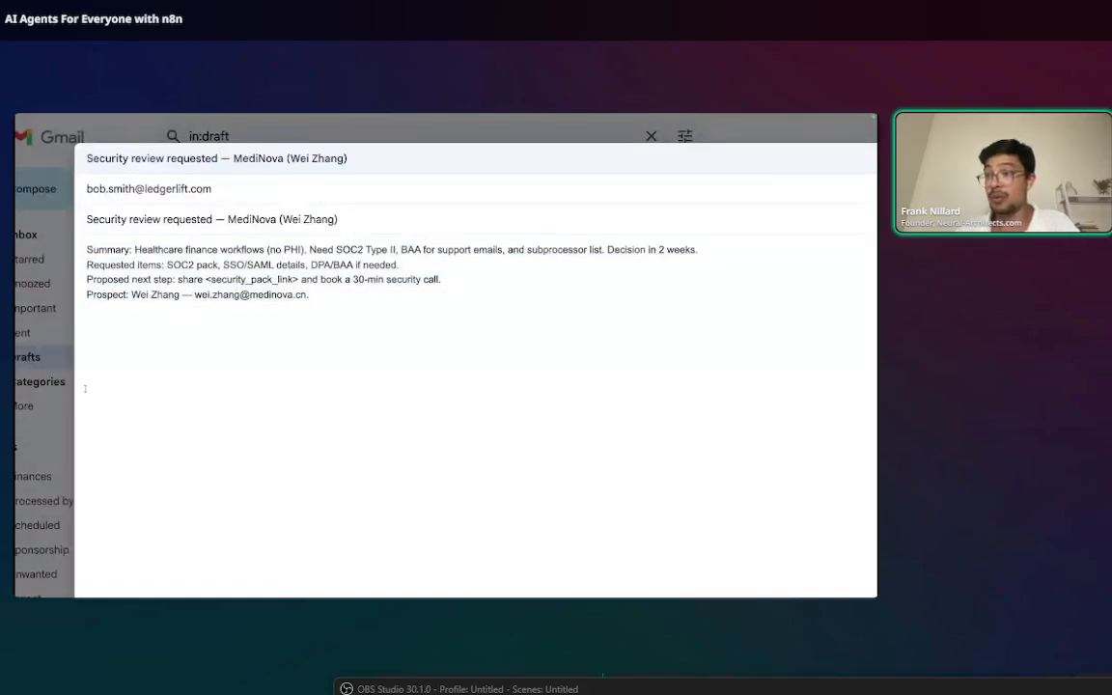
left_click_drag(206, 280, 299, 280)
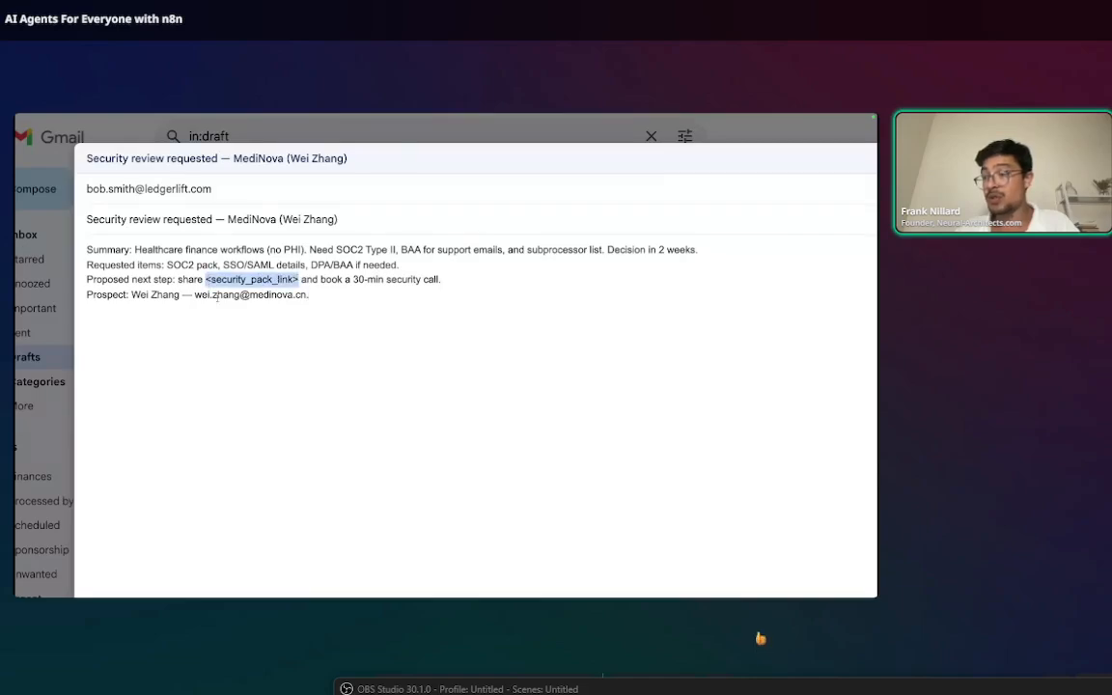
left_click(54, 410)
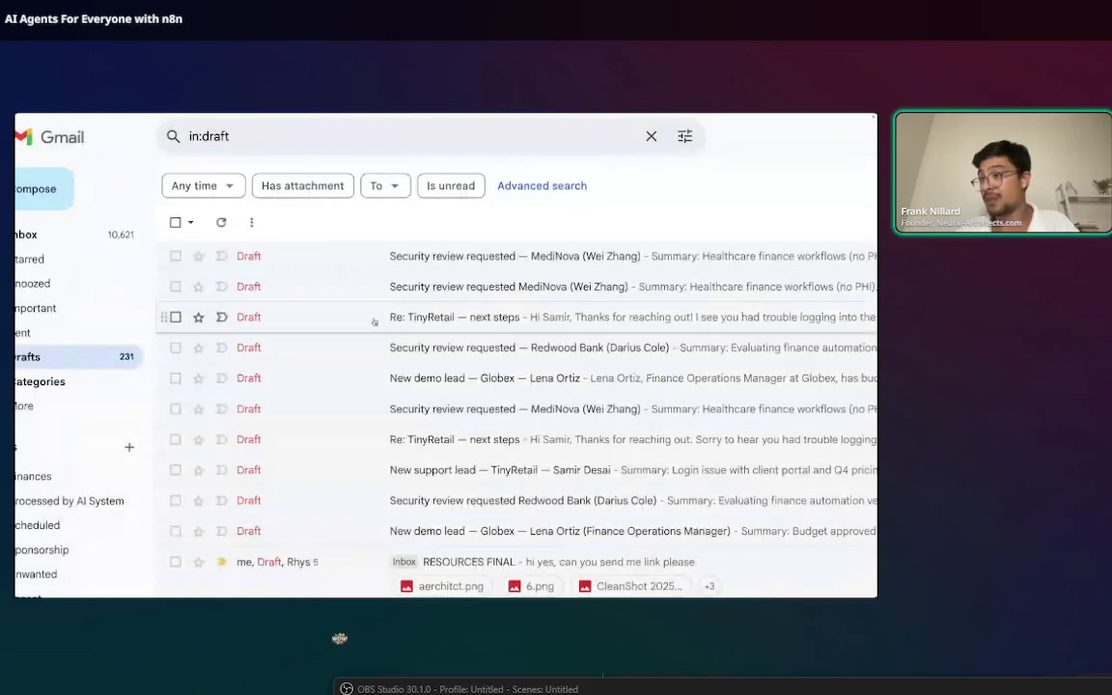
Read the "Re: TinyRetail — next steps" draft and the Globex new demo lead draft, closing each one
left_click(397, 317)
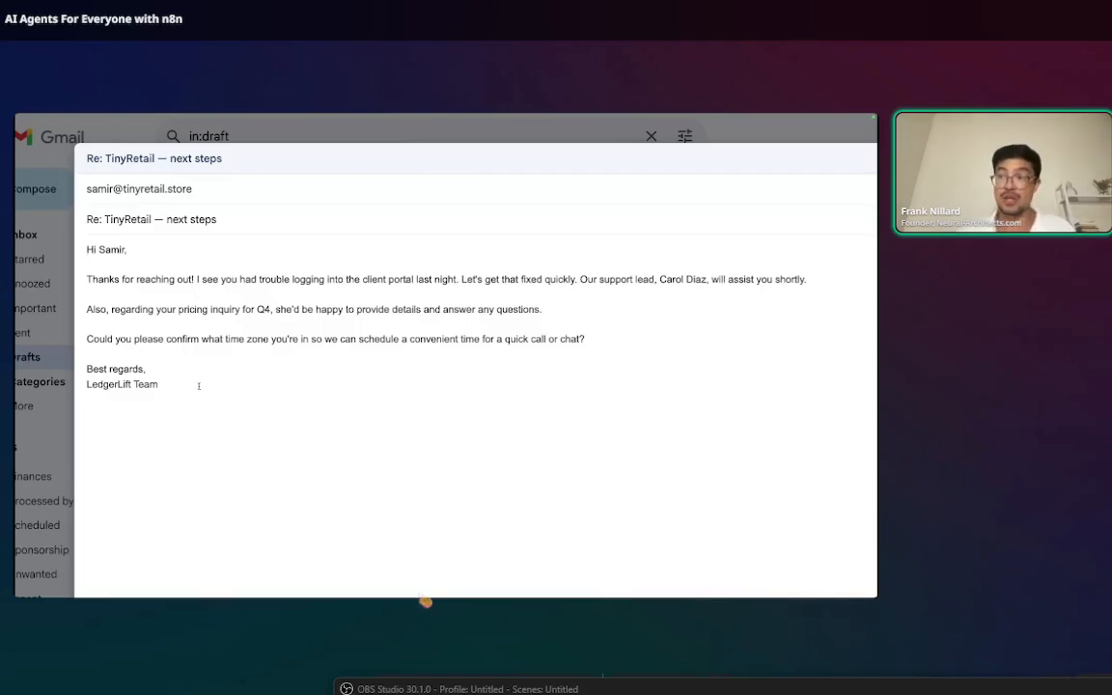
scroll(200, 385, "down", 5)
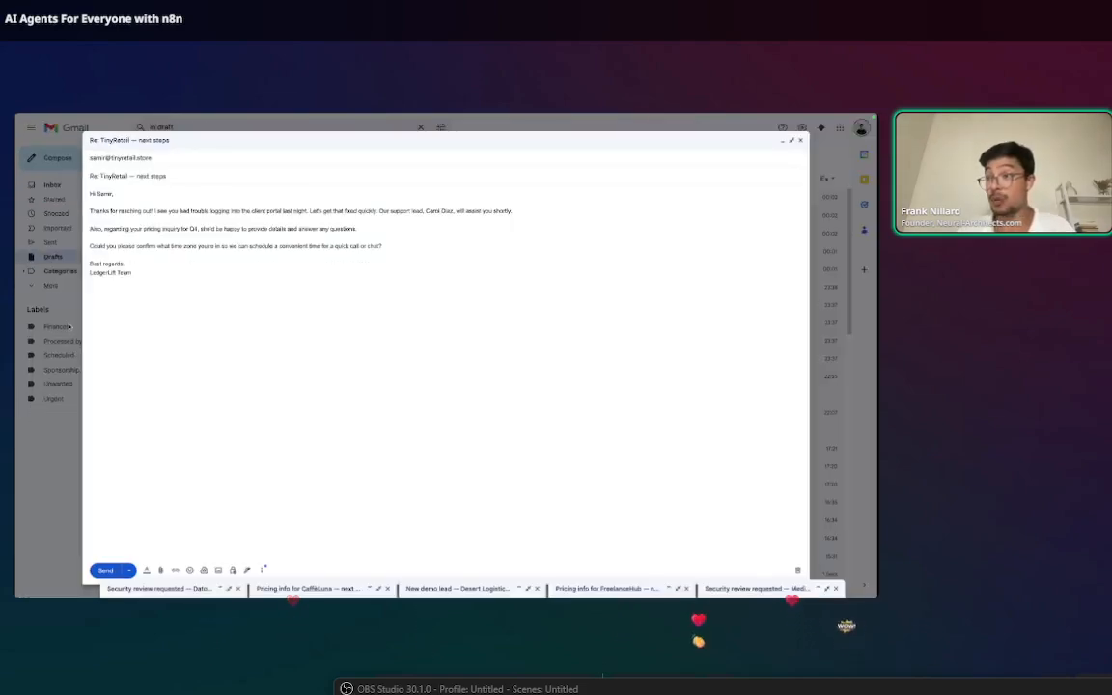
left_click(60, 305)
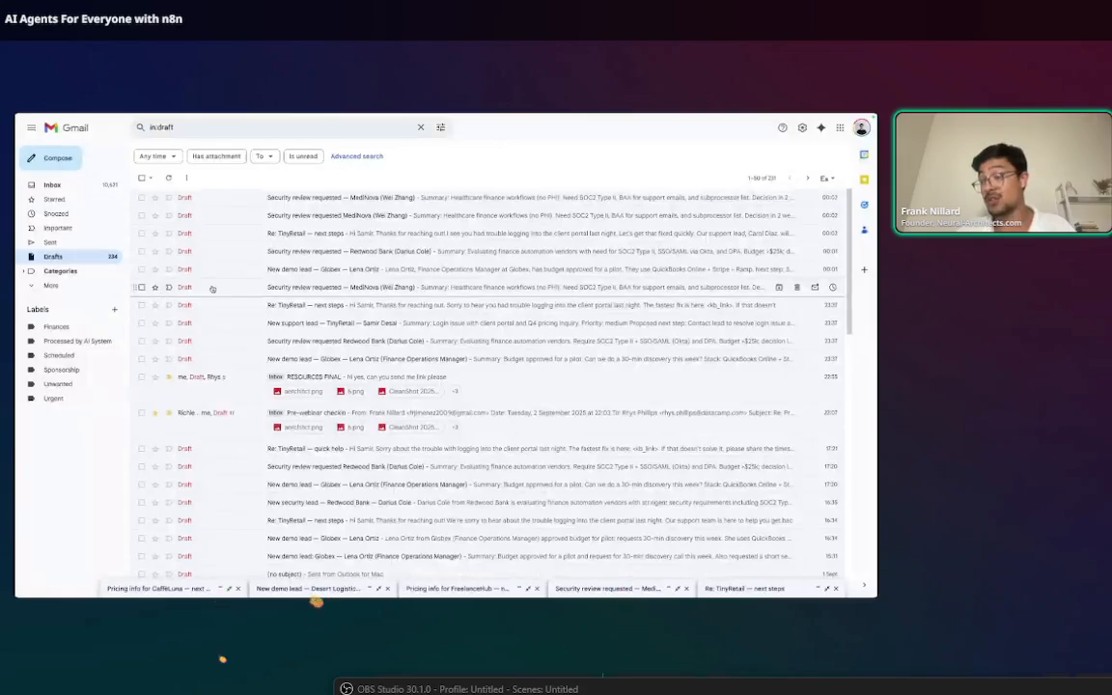
left_click(292, 274)
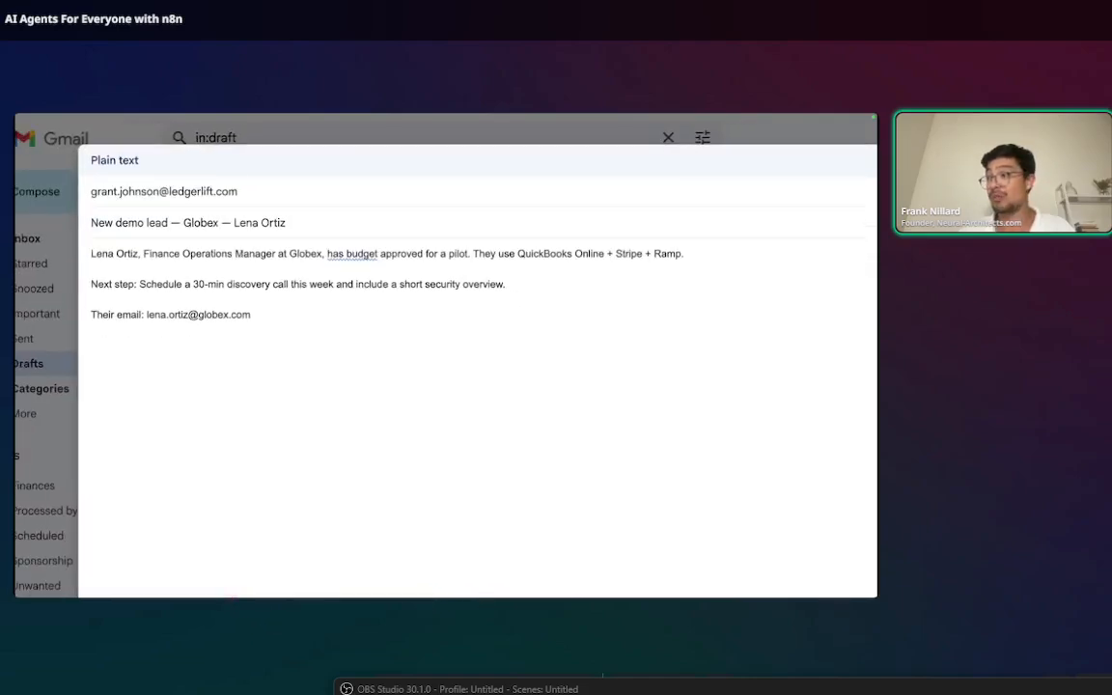
left_click(64, 463)
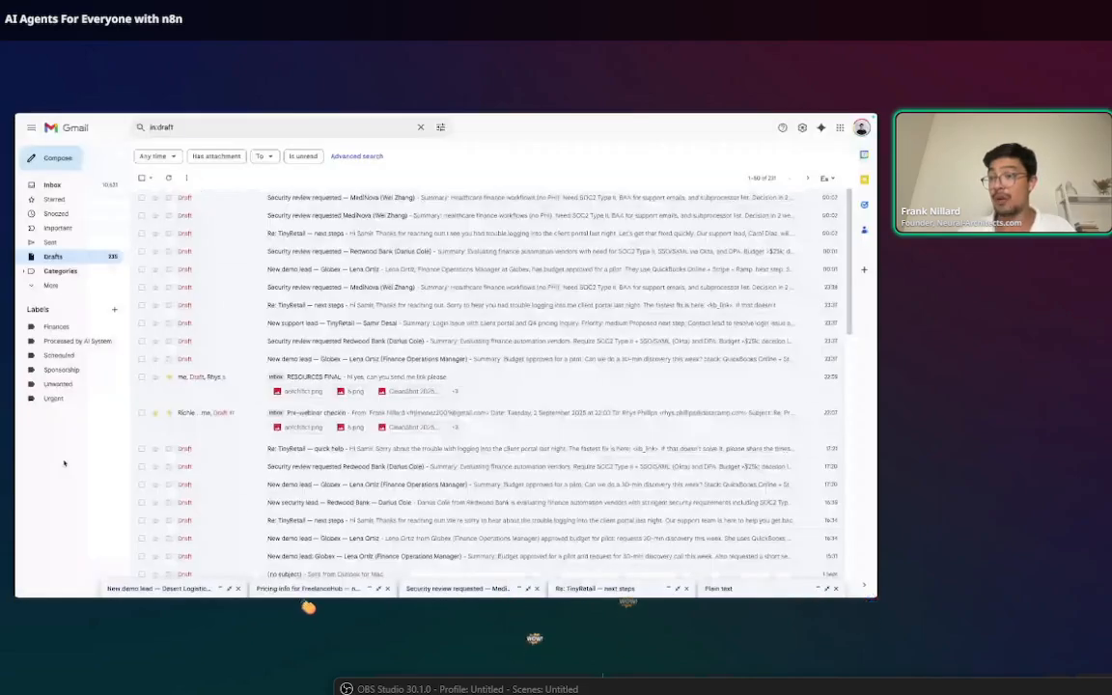
Return to LedgerLift DB and examine the next actions and assignees the agent writes for the leads in the Leads Database sheet
left_click(234, 136)
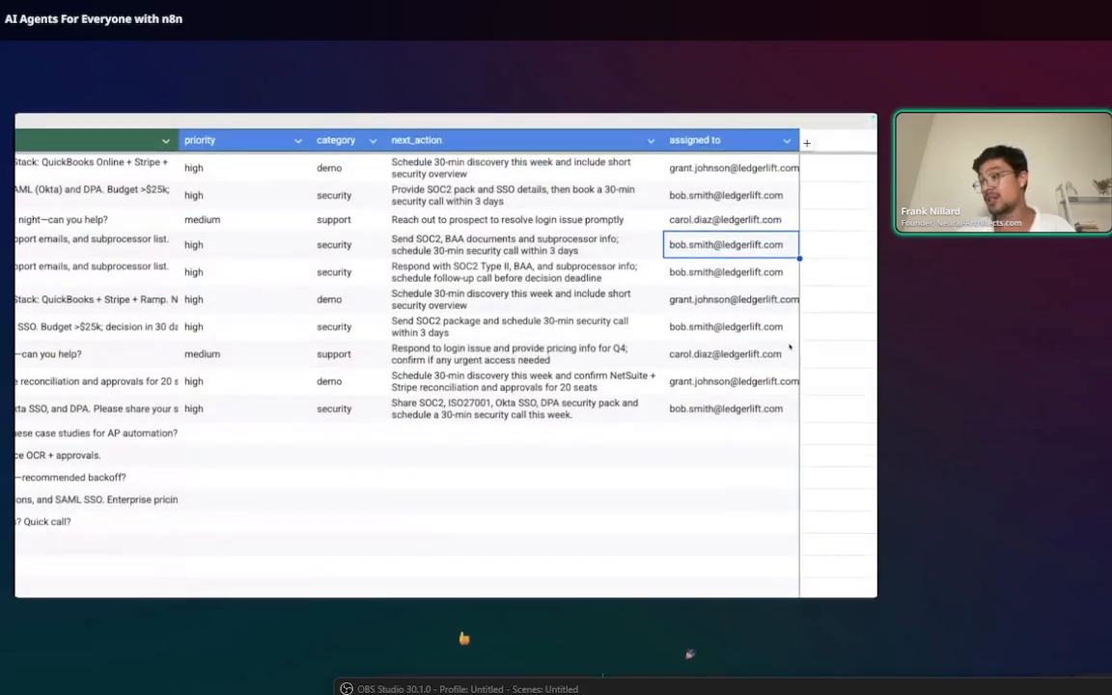
scroll(827, 349, "down", 1)
scroll(827, 350, "up", 2)
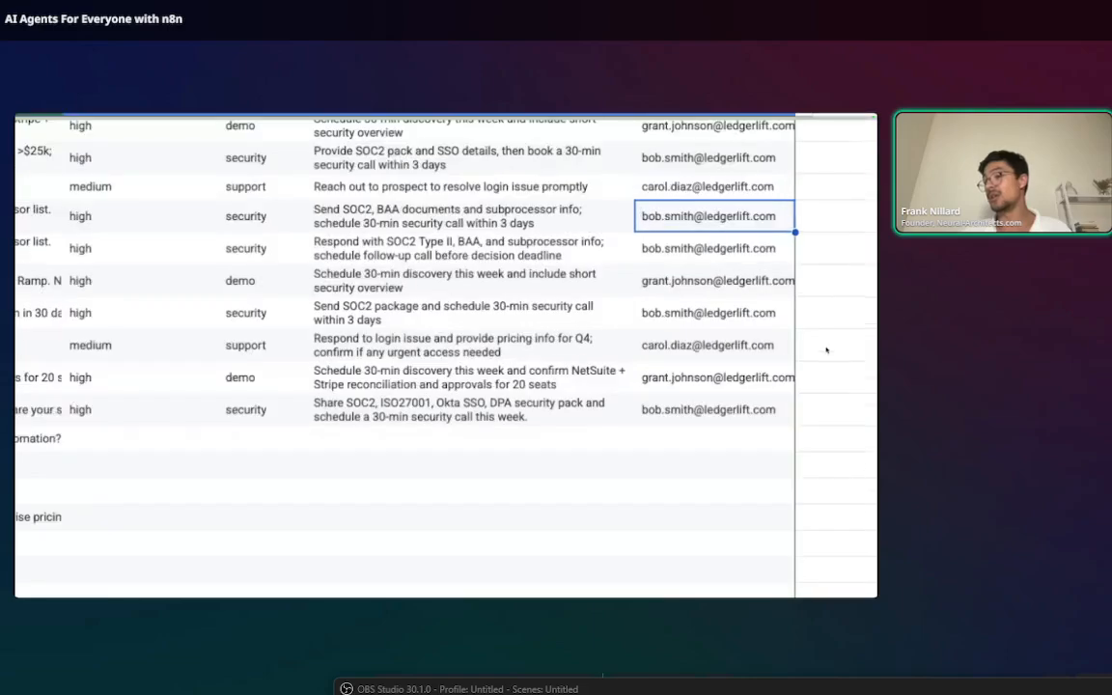
scroll(828, 349, "down", 3)
left_click(637, 365)
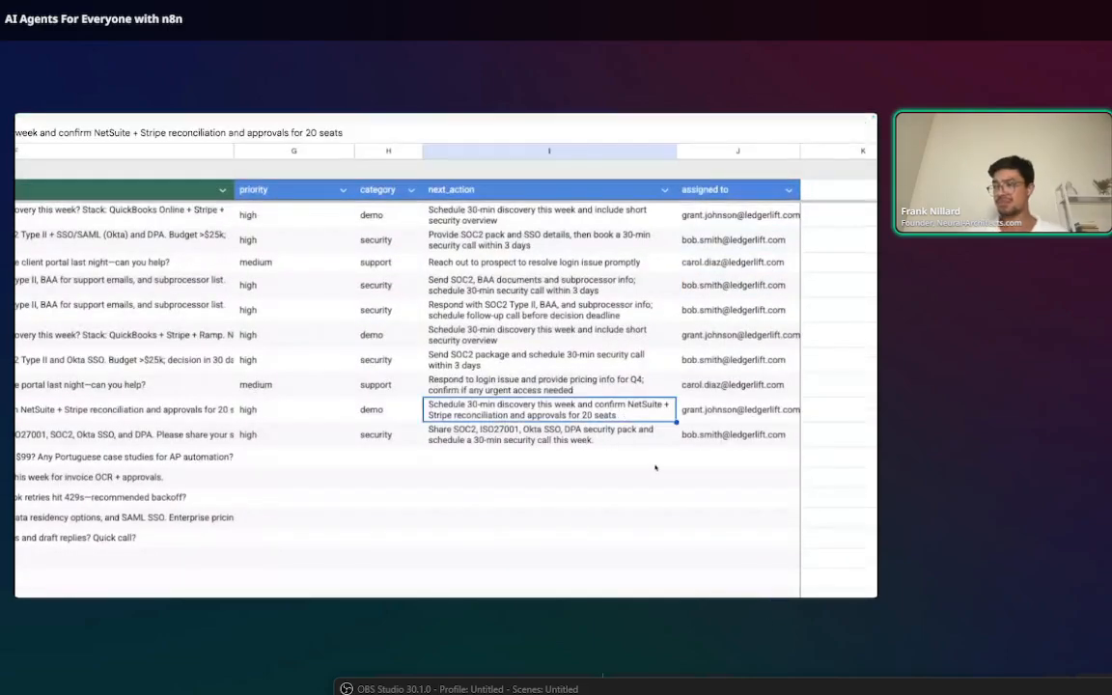
left_click(637, 410)
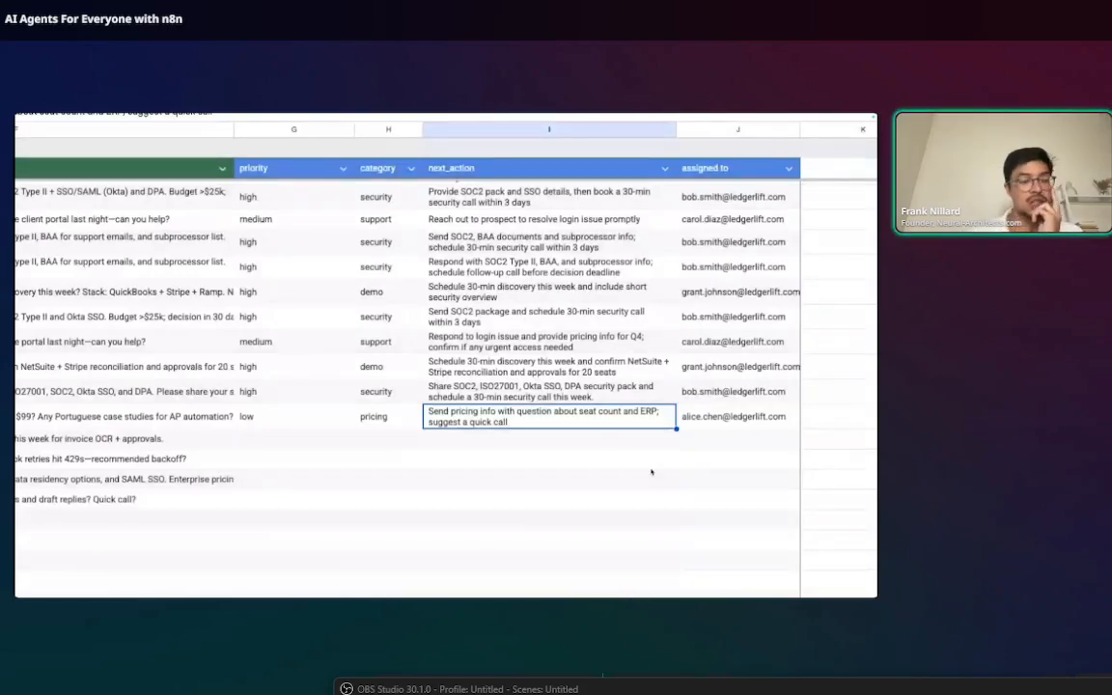
left_click(506, 460)
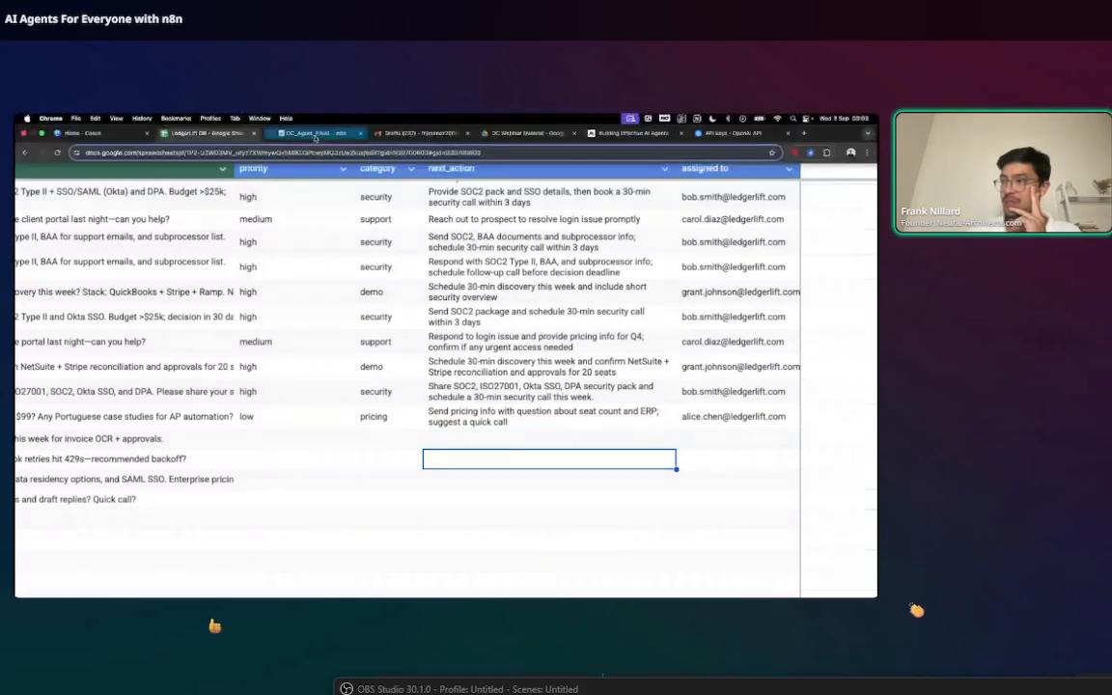
Check the execution in n8n and return to LedgerLift DB to examine the priority, category and next action of the API limits lead
left_click(314, 135)
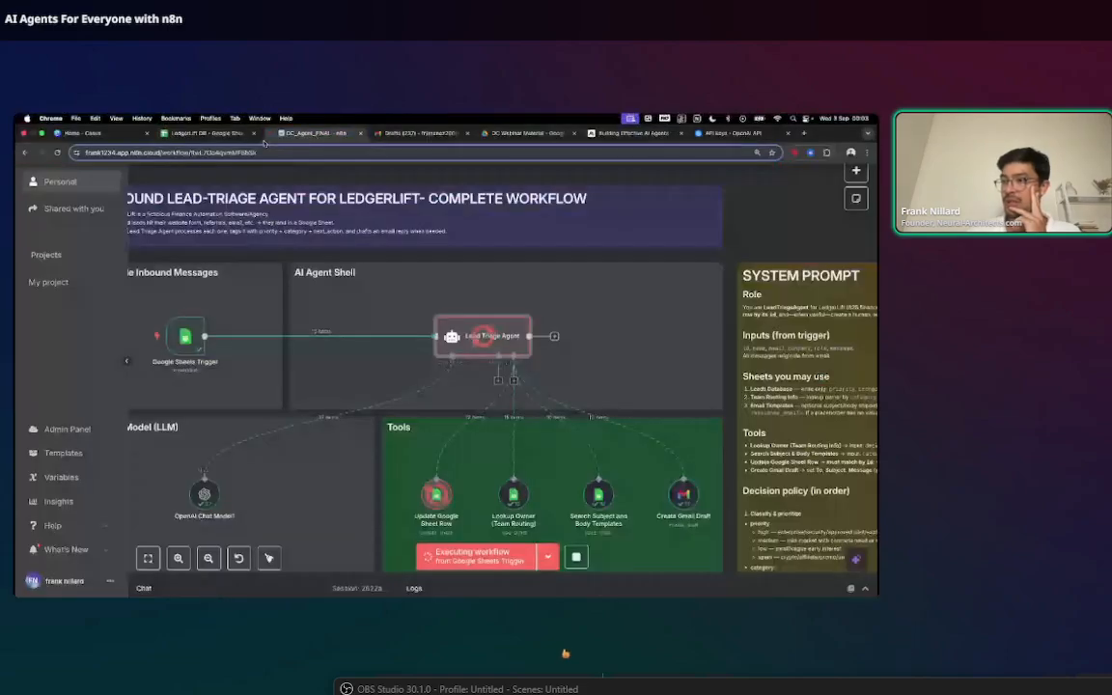
left_click(227, 134)
scroll(522, 375, "up", 2)
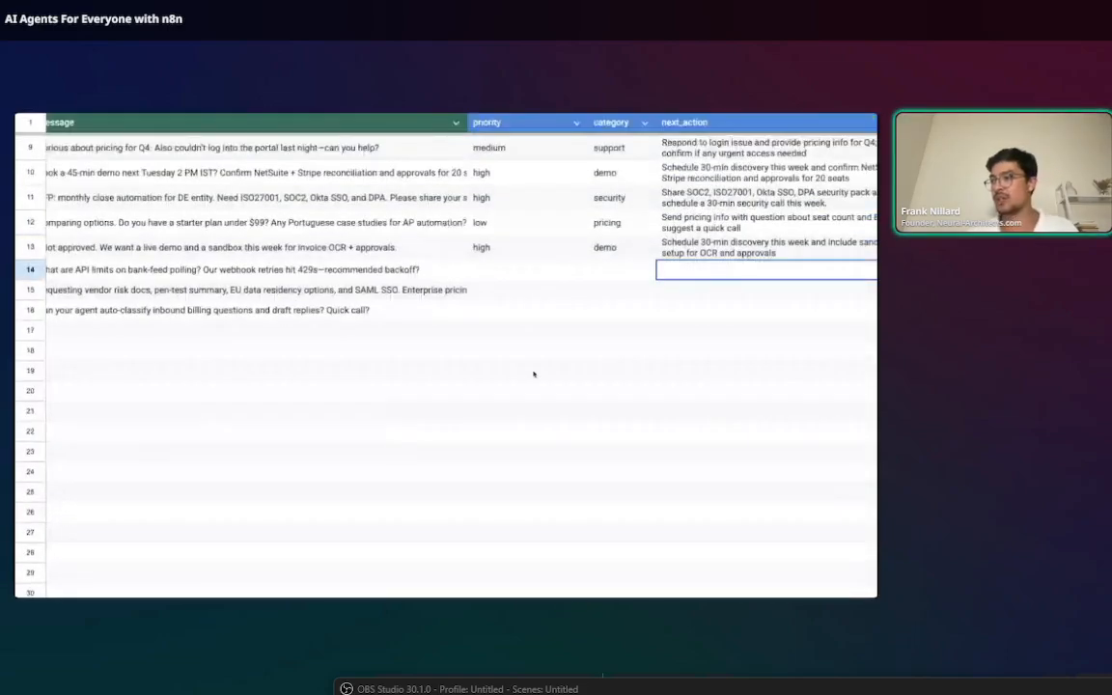
scroll(483, 375, "right", 4)
scroll(475, 378, "up", 1)
scroll(473, 383, "left", 1)
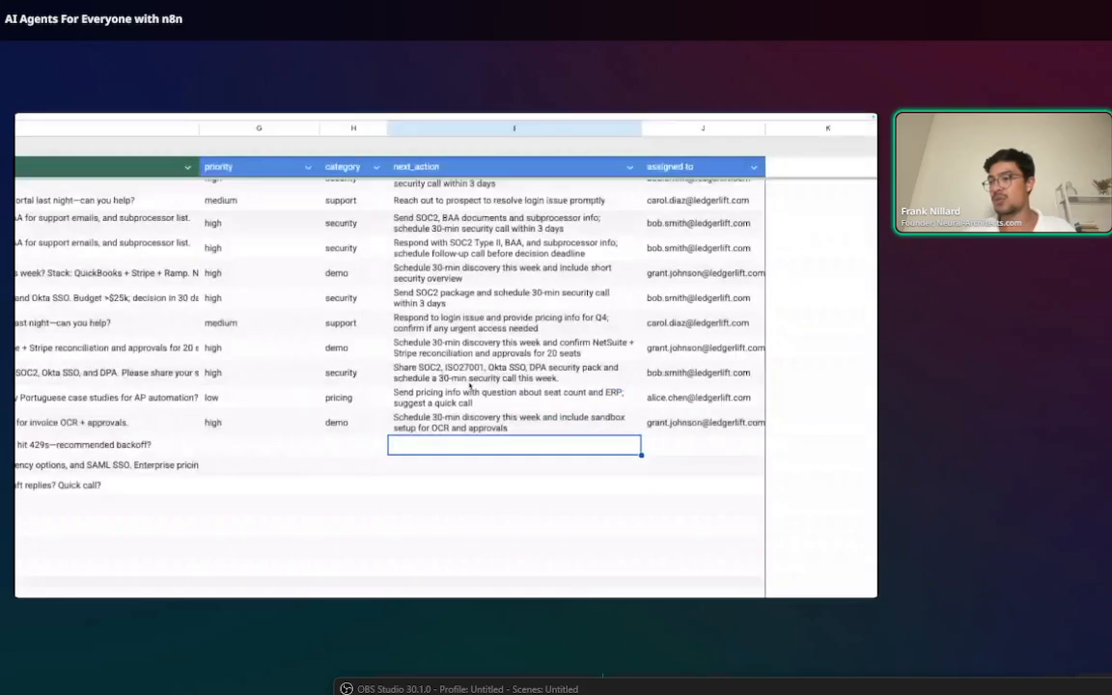
left_click(365, 455)
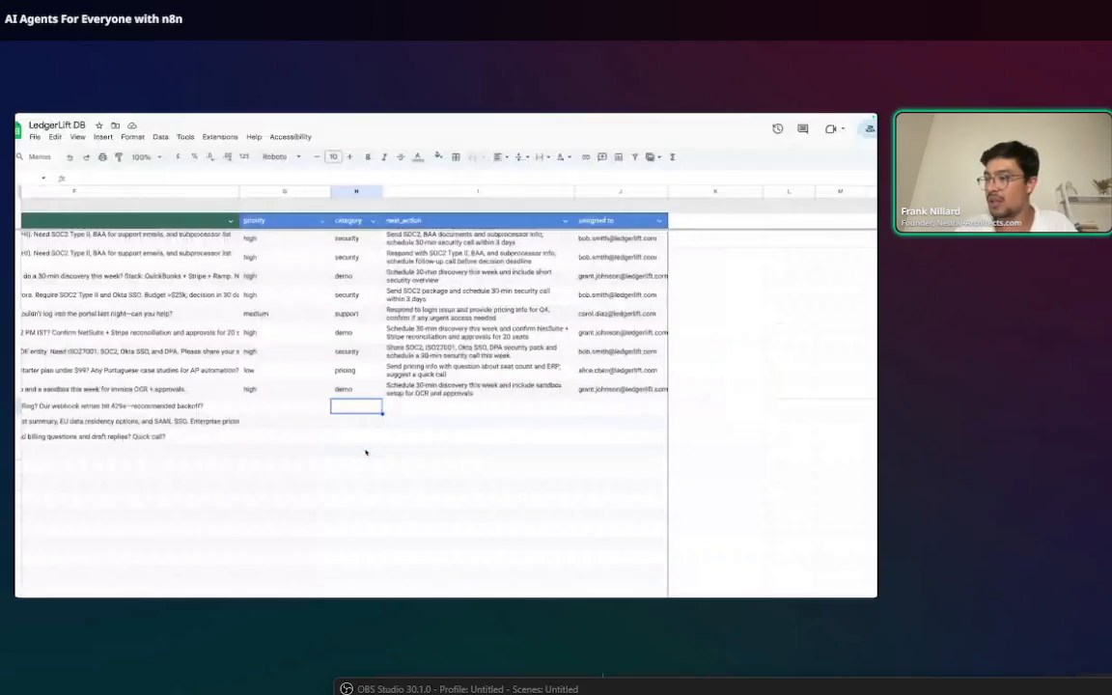
scroll(366, 453, "up", 1)
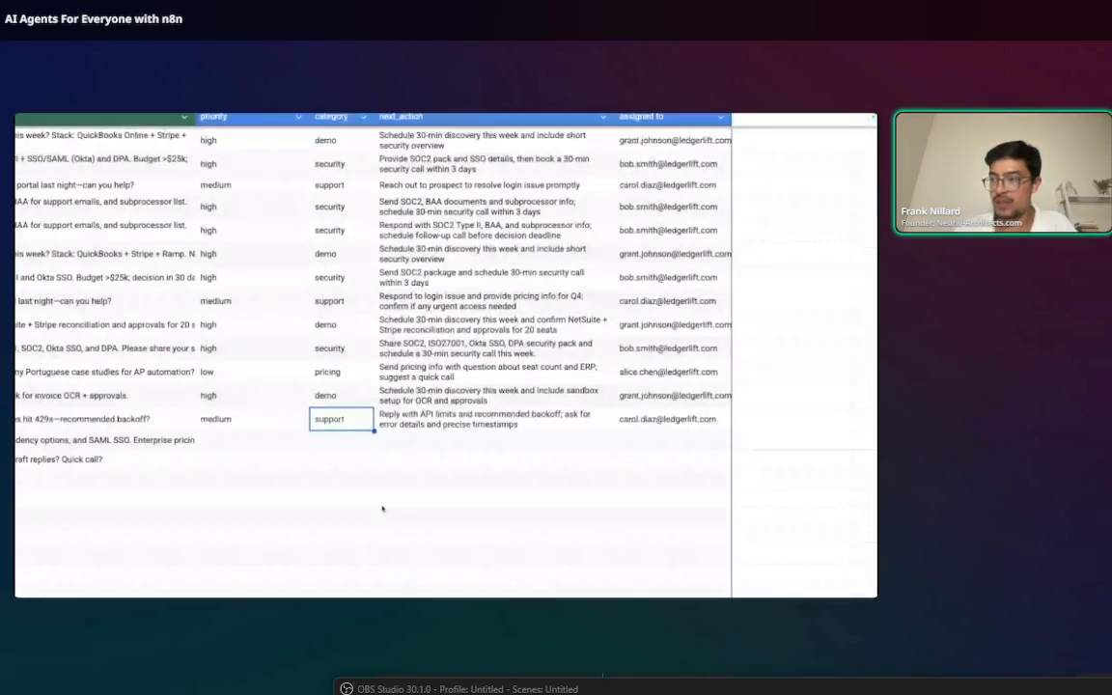
left_click_drag(402, 426, 249, 418)
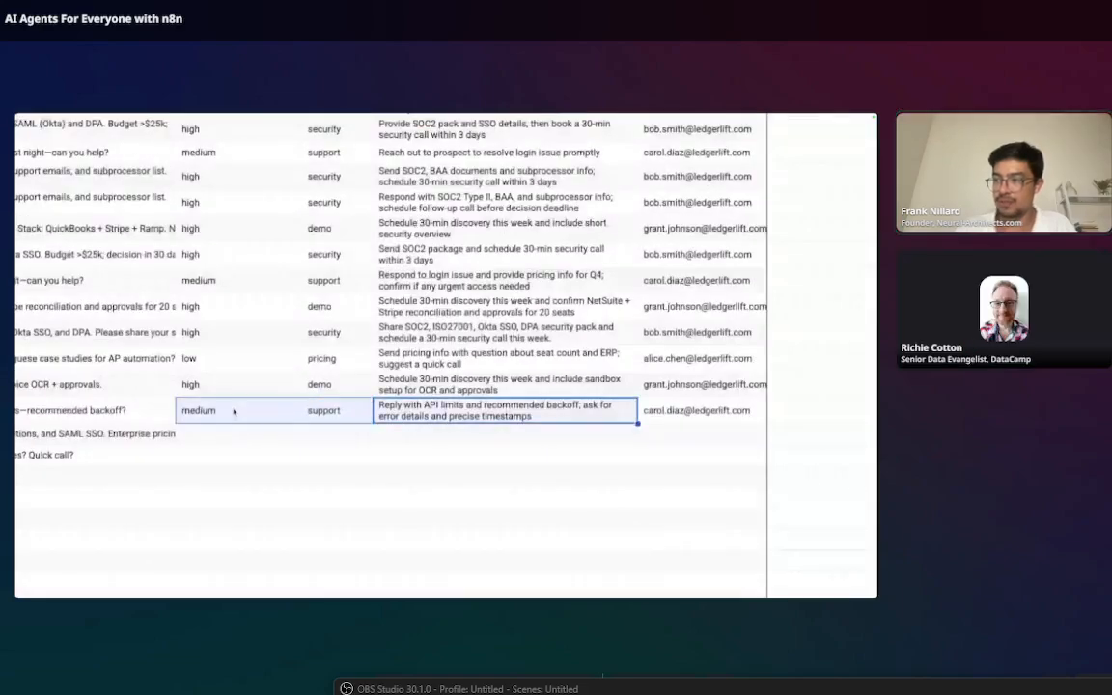